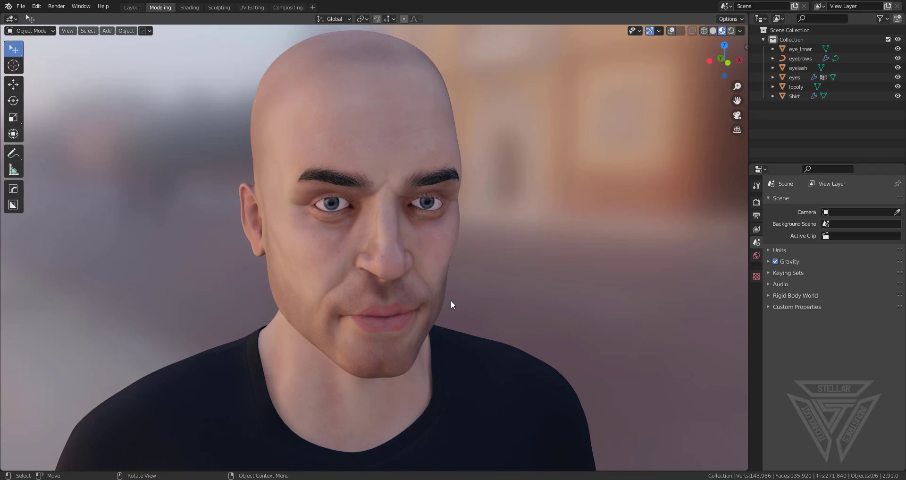
pyautogui.moveTo(449, 298); pyautogui.dragTo(422, 223, button='middle')
pyautogui.scroll(3, 438, 259)
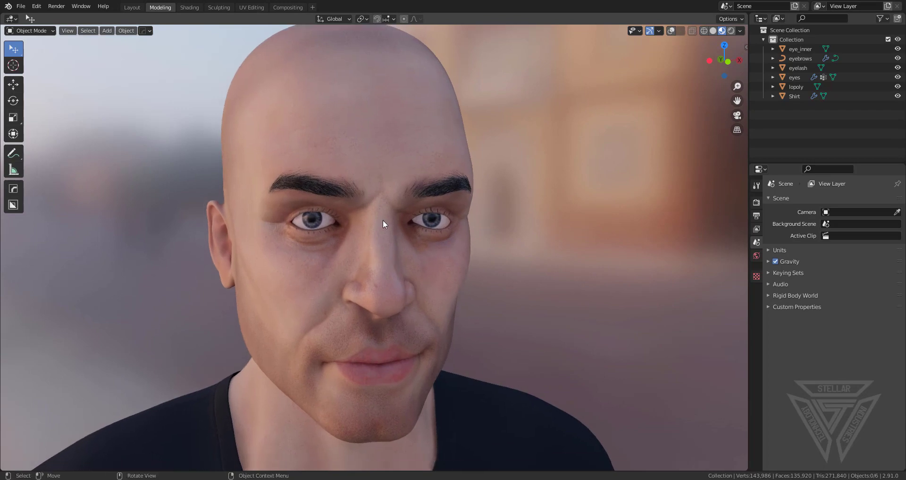
pyautogui.scroll(-2, 395, 152)
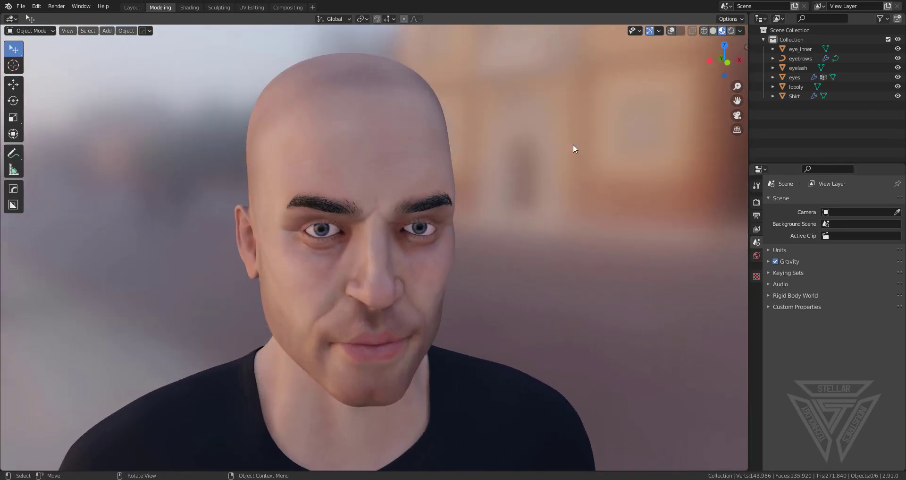
pyautogui.press('n')
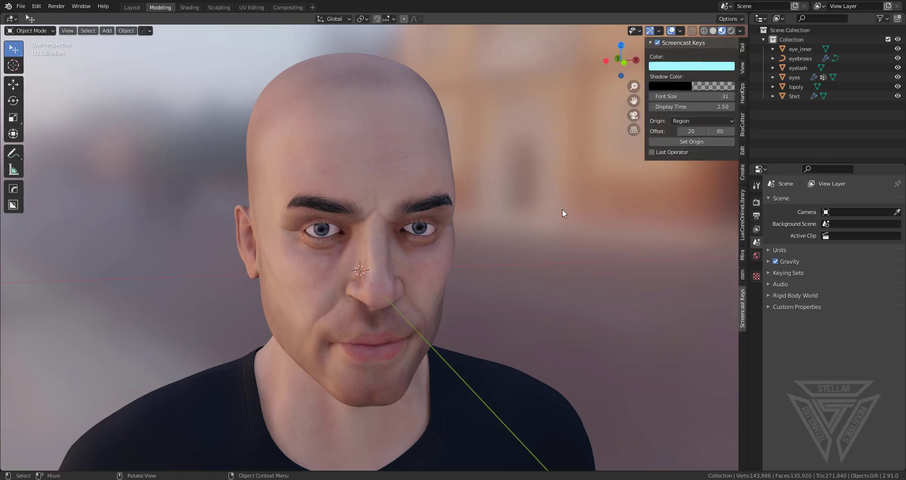
pyautogui.press('n')
pyautogui.moveTo(386, 257); pyautogui.dragTo(419, 265, button='middle')
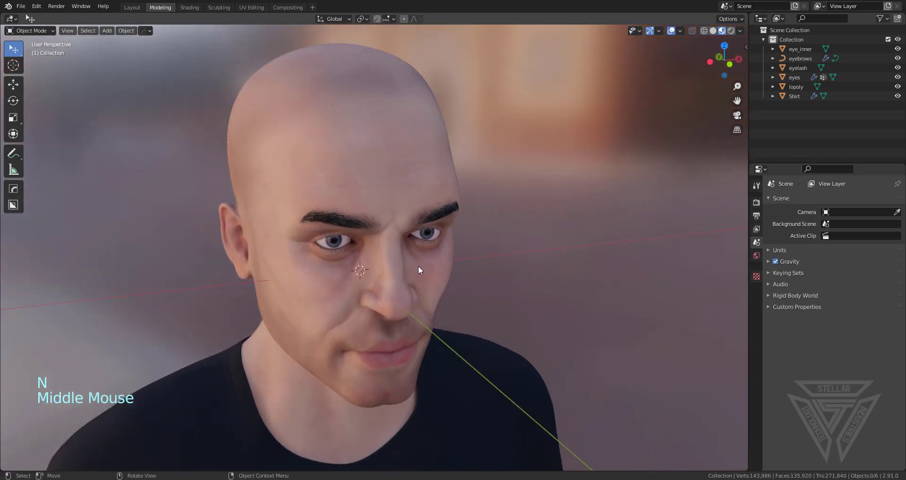
# Duplicate the lopoly head mesh in place.
pyautogui.click(420, 125)
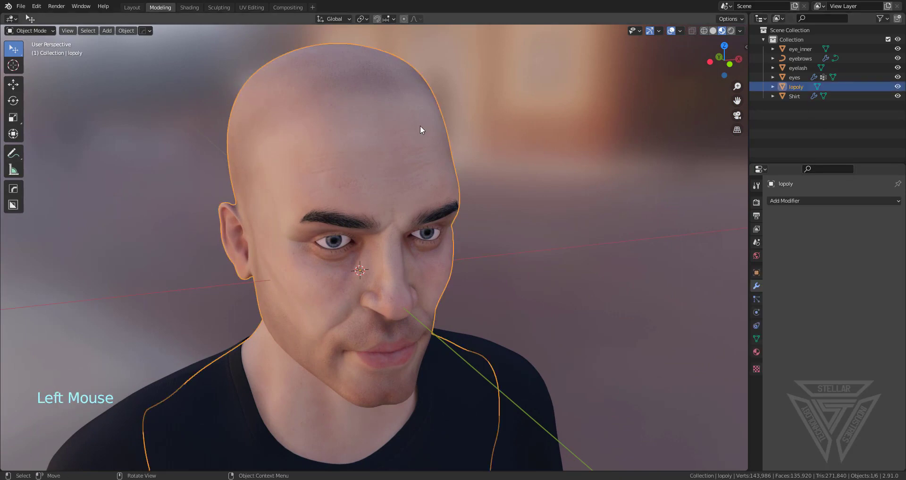
pyautogui.hotkey('shift', 'd')
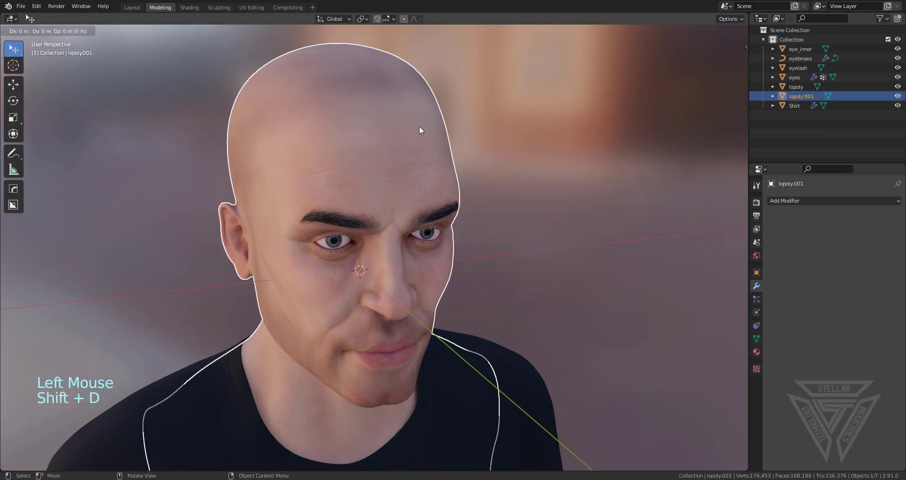
pyautogui.click(419, 125)
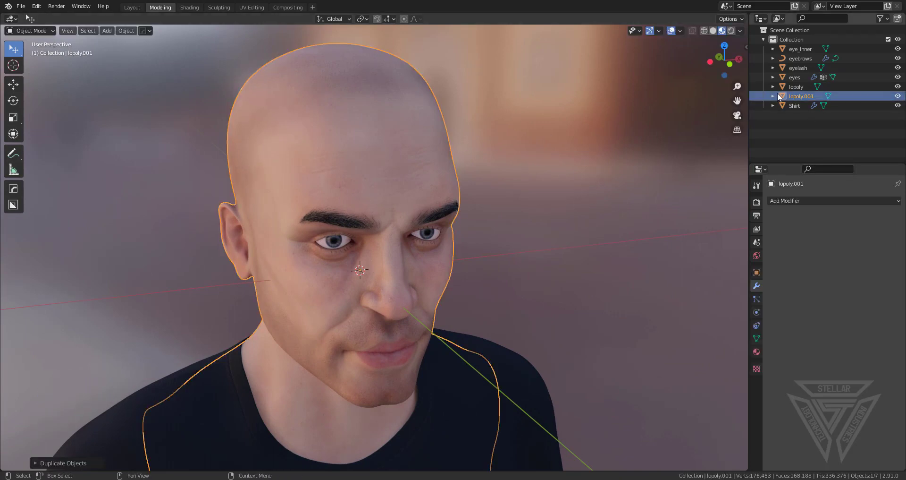
# Rename the duplicated head hipoly and hide the original lopoly object.
pyautogui.doubleClick(800, 94)
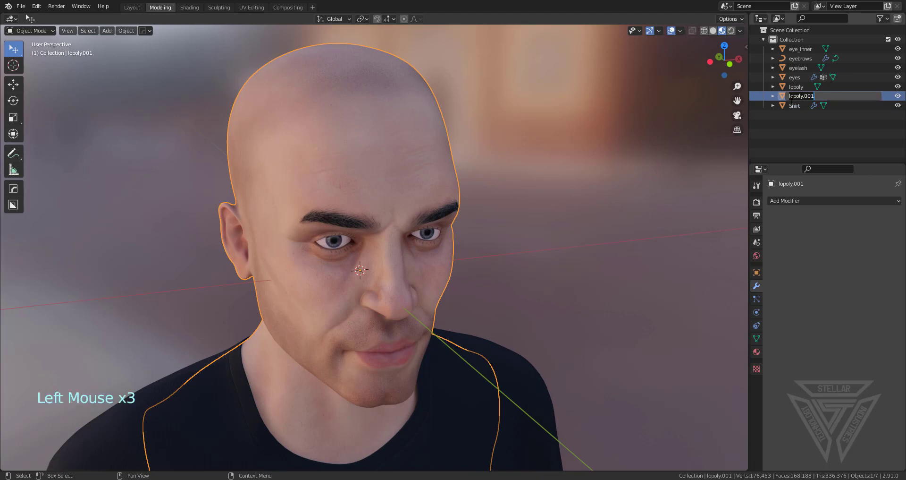
pyautogui.press('Return')
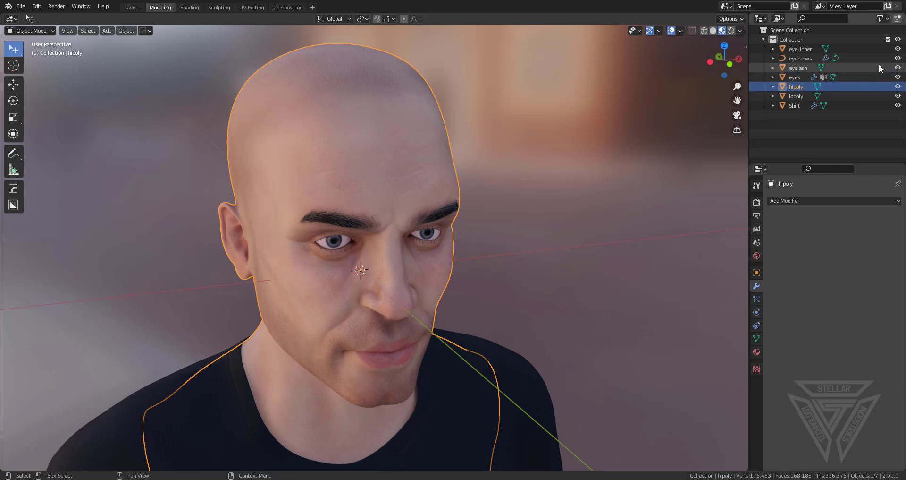
pyautogui.click(898, 96)
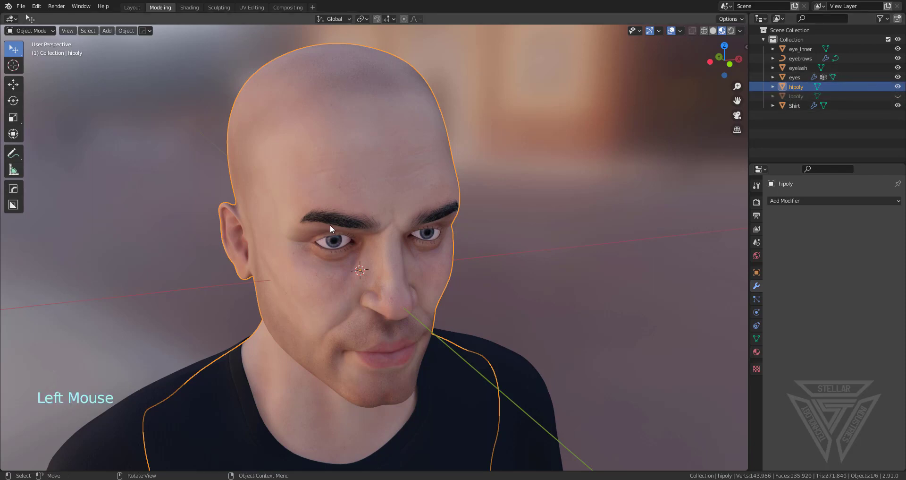
# Add a Multiresolution modifier to hipoly and subdivide it to level 2.
pyautogui.scroll(1, 389, 134)
pyautogui.moveTo(399, 148); pyautogui.dragTo(375, 143, button='middle')
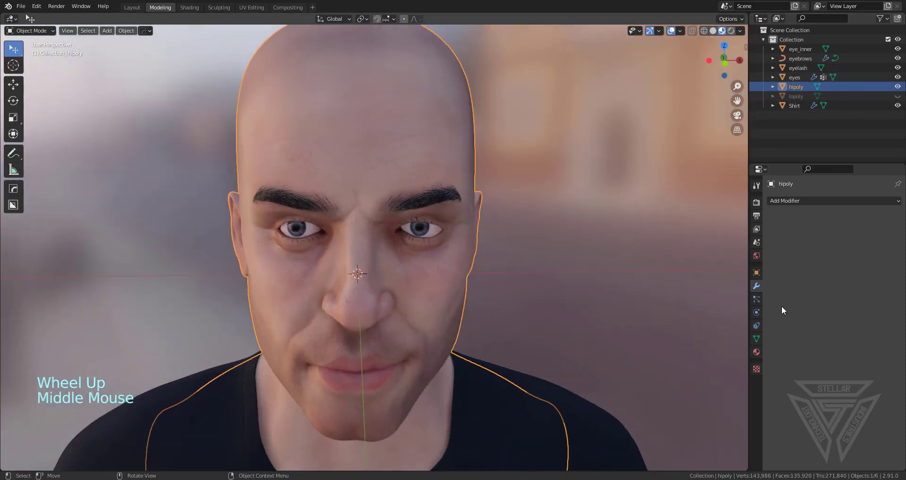
pyautogui.click(791, 201)
pyautogui.click(791, 200)
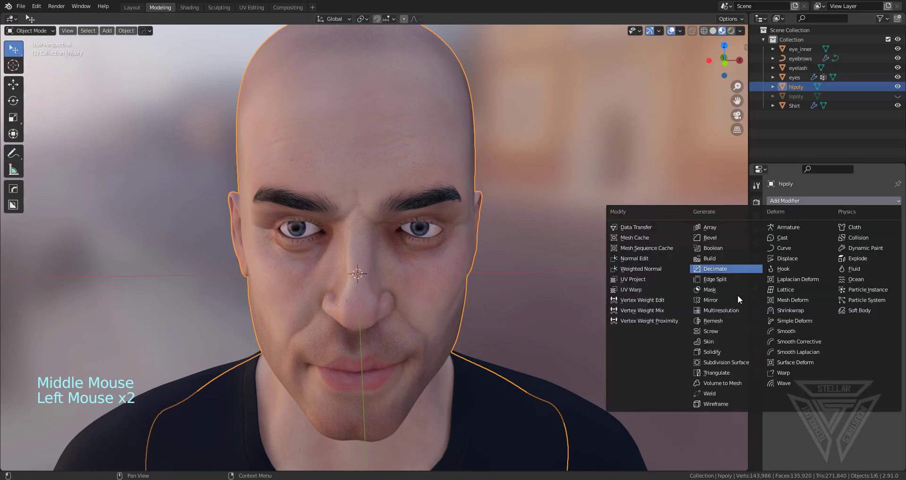
pyautogui.click(744, 310)
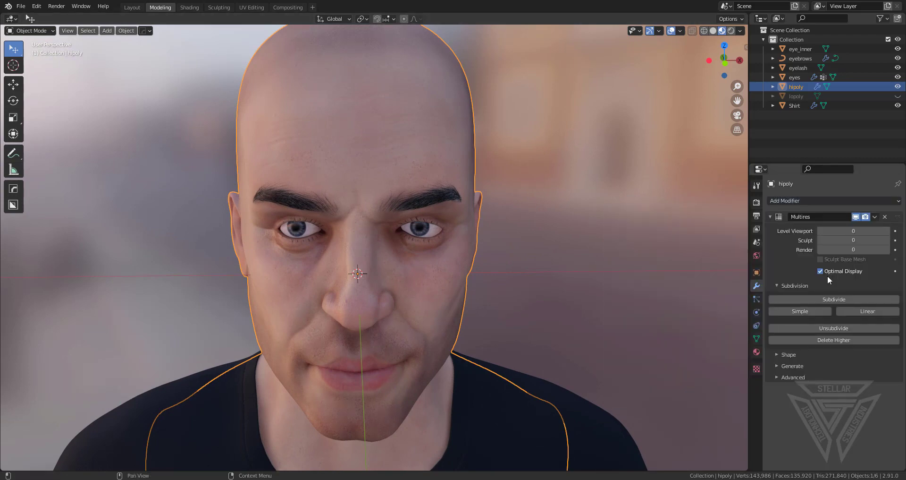
pyautogui.click(867, 299)
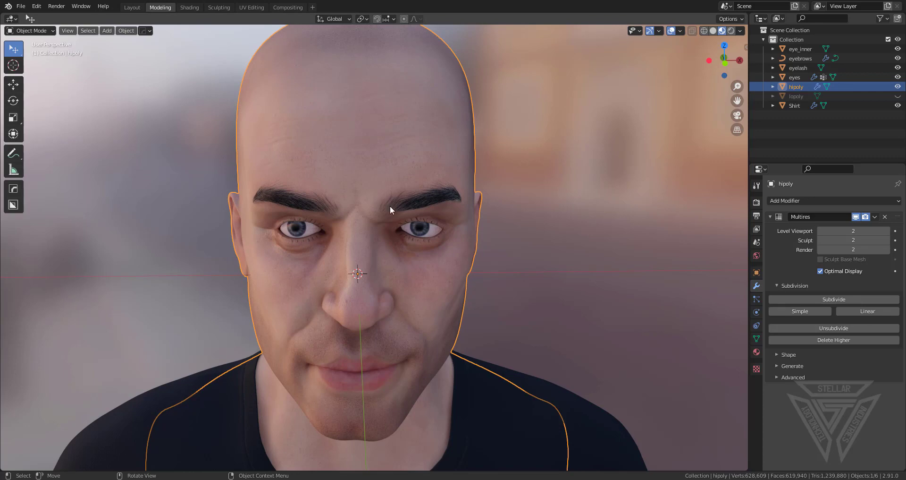
# Switch to the Sculpting workspace and select the Clay Strips brush for working on the hipoly face.
pyautogui.click(218, 7)
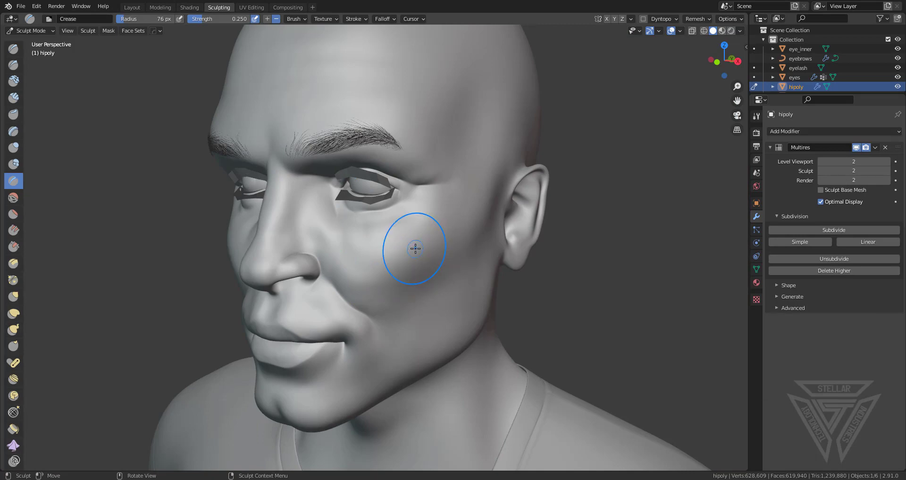
pyautogui.scroll(-4, 415, 248)
pyautogui.moveTo(380, 236); pyautogui.dragTo(401, 265, button='middle')
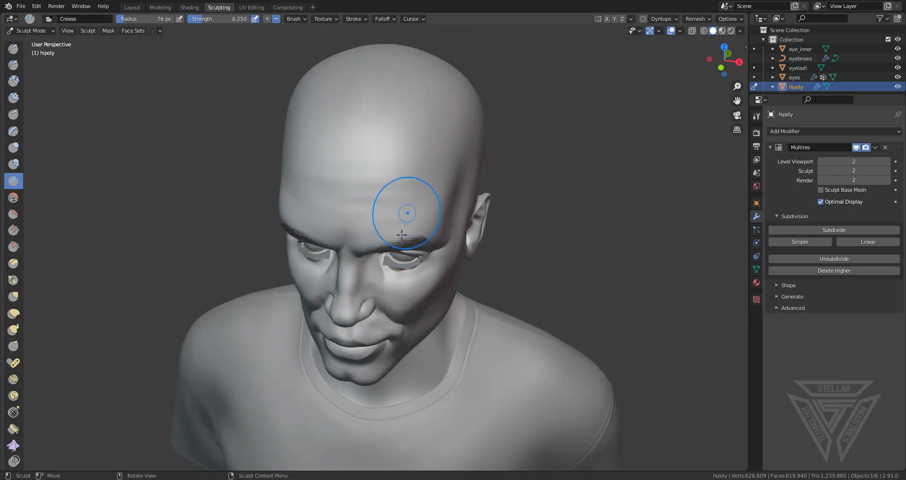
pyautogui.moveTo(402, 235); pyautogui.dragTo(402, 291, button='middle')
pyautogui.scroll(2, 417, 277)
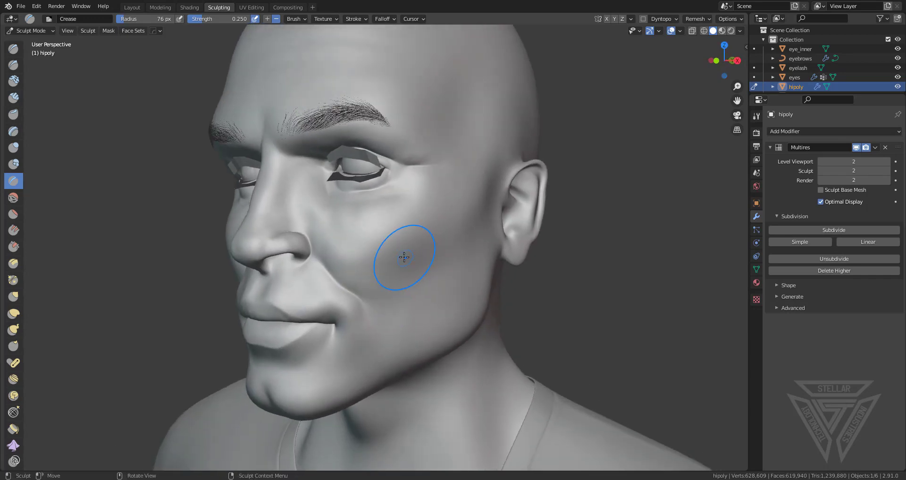
pyautogui.scroll(2, 378, 304)
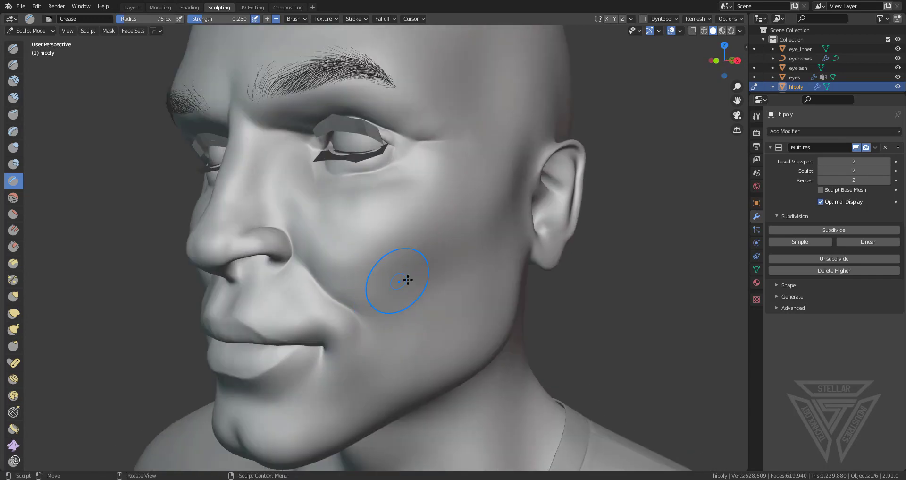
pyautogui.scroll(-2, 403, 270)
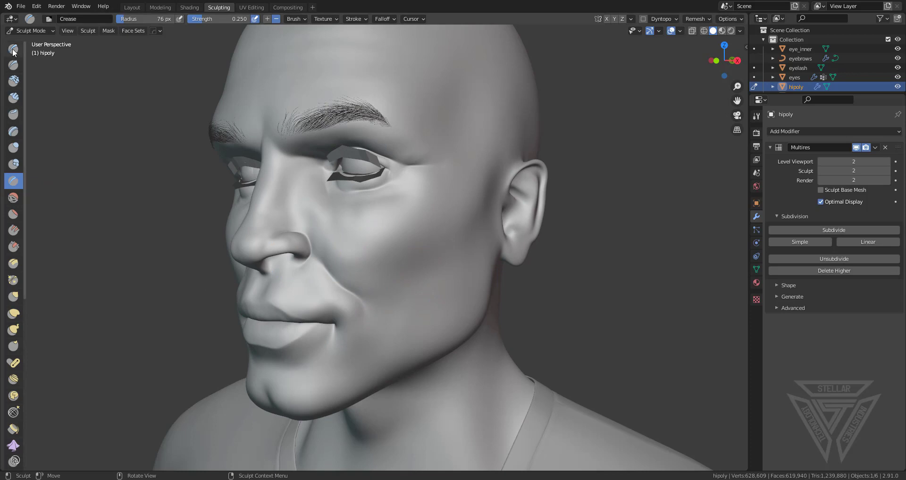
pyautogui.click(13, 98)
pyautogui.scroll(2, 363, 273)
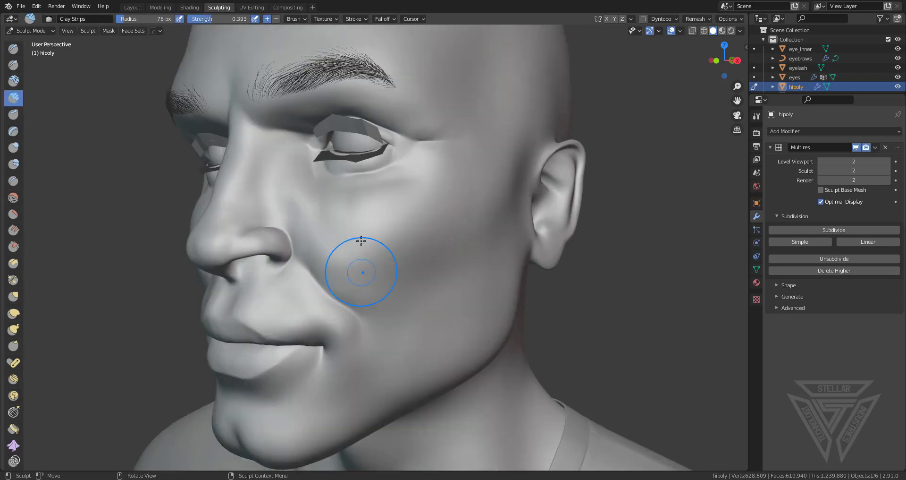
# Try Clay Strips strokes on the cheek and on the forehead above the eyebrow.
pyautogui.moveTo(435, 184); pyautogui.dragTo(401, 275)
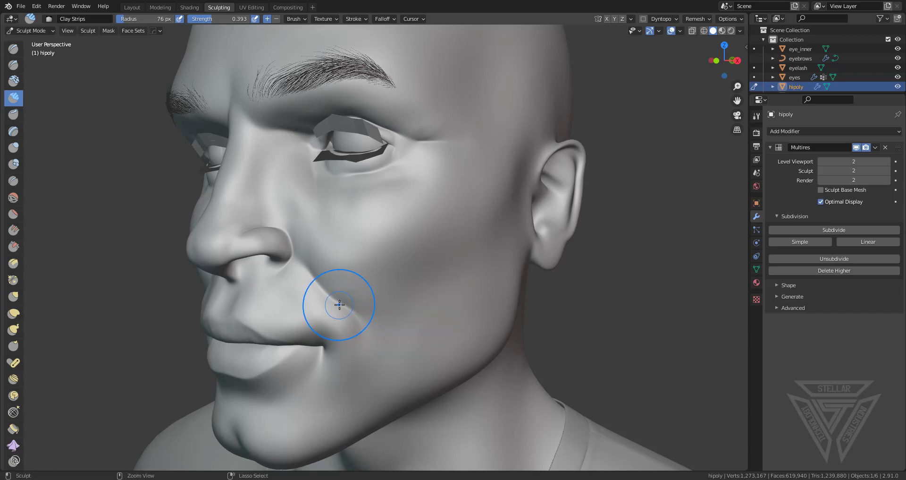
pyautogui.moveTo(344, 299)
pyautogui.mouseDown(button='middle')
pyautogui.moveTo(409, 288)
pyautogui.moveTo(412, 235)
pyautogui.moveTo(392, 180)
pyautogui.moveTo(384, 247)
pyautogui.mouseUp(button='middle')
pyautogui.moveTo(384, 247); pyautogui.dragTo(378, 279)
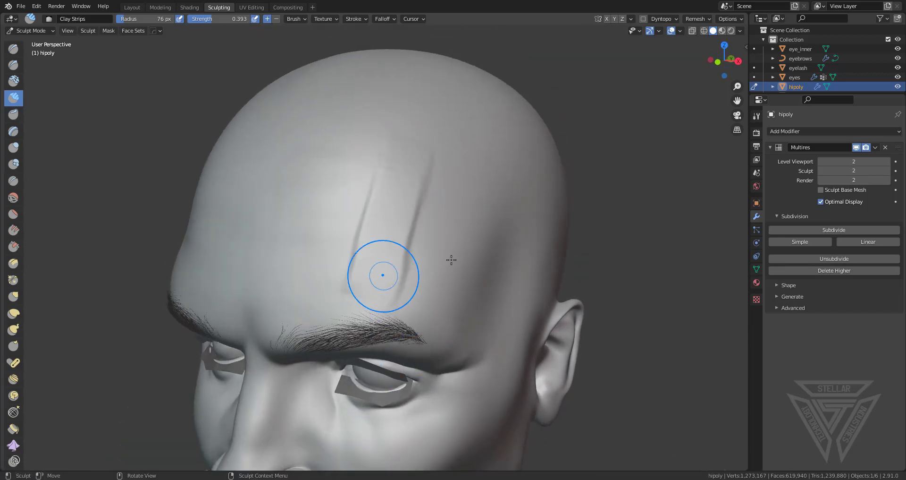
pyautogui.moveTo(455, 258); pyautogui.dragTo(389, 245, button='middle')
pyautogui.moveTo(355, 189); pyautogui.dragTo(344, 264)
pyautogui.keyDown('shift'); pyautogui.moveTo(340, 271); pyautogui.dragTo(399, 189, button='middle'); pyautogui.keyUp('shift')
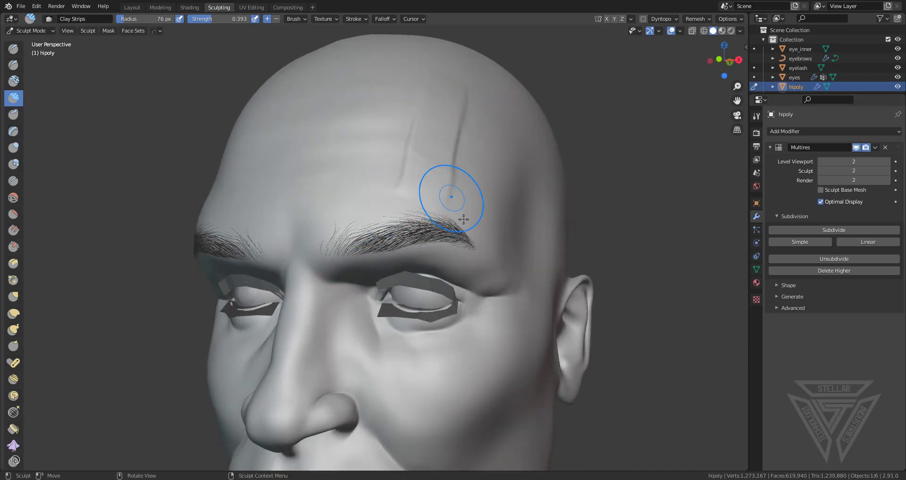
# Lower the Clay Strips strength to 0.274 and enable X mirror symmetry for sculpting.
pyautogui.scroll(-3, 462, 221)
pyautogui.moveTo(451, 246)
pyautogui.keyDown('shift'); pyautogui.mouseDown(button='middle')
pyautogui.moveTo(449, 206)
pyautogui.moveTo(389, 239)
pyautogui.moveTo(364, 236)
pyautogui.moveTo(384, 241)
pyautogui.mouseUp(button='middle'); pyautogui.keyUp('shift')
pyautogui.scroll(3, 449, 212)
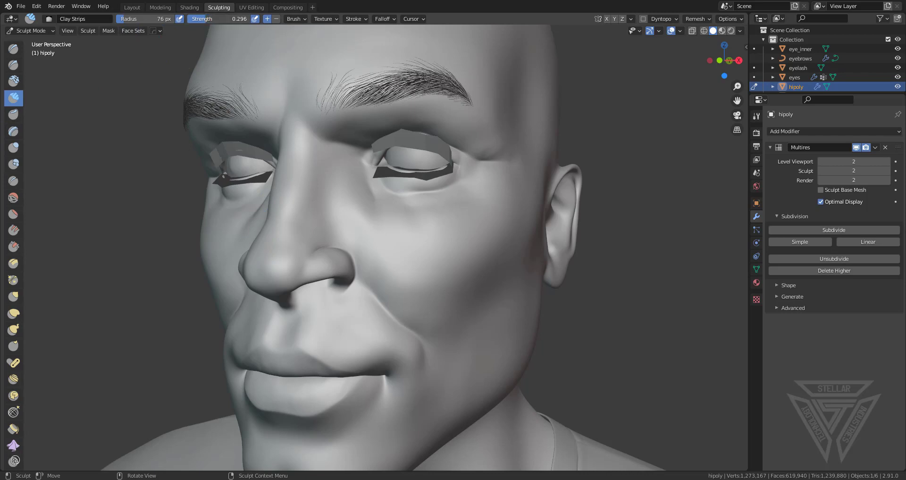
pyautogui.moveTo(483, 314); pyautogui.dragTo(463, 293, button='middle')
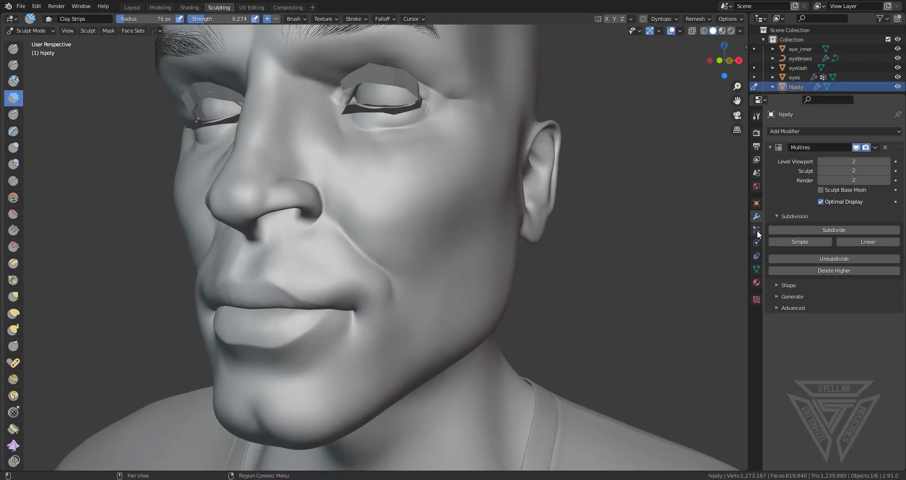
pyautogui.click(757, 116)
pyautogui.scroll(-4, 788, 404)
pyautogui.click(834, 372)
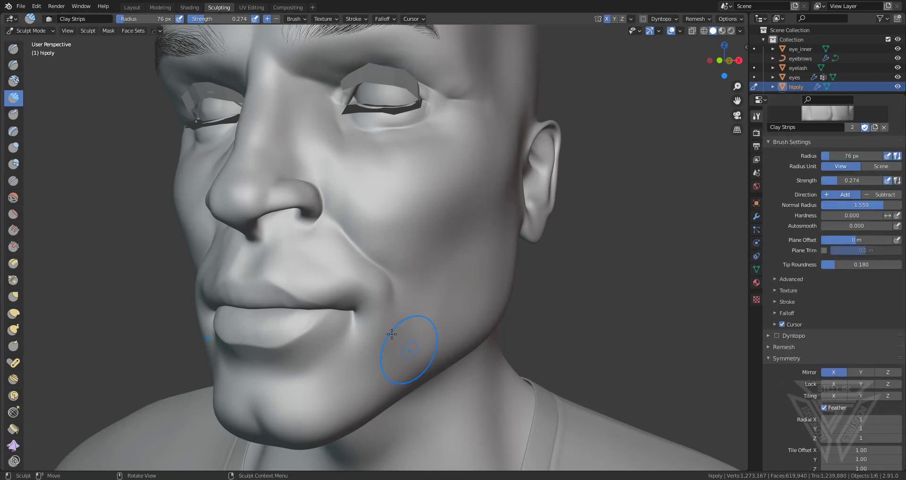
# Build up the forehead, temples and cheeks with mirrored Clay Strips strokes.
pyautogui.moveTo(392, 334); pyautogui.dragTo(404, 345, button='middle')
pyautogui.moveTo(442, 290); pyautogui.dragTo(403, 271, button='middle')
pyautogui.moveTo(415, 239); pyautogui.dragTo(406, 230, button='middle')
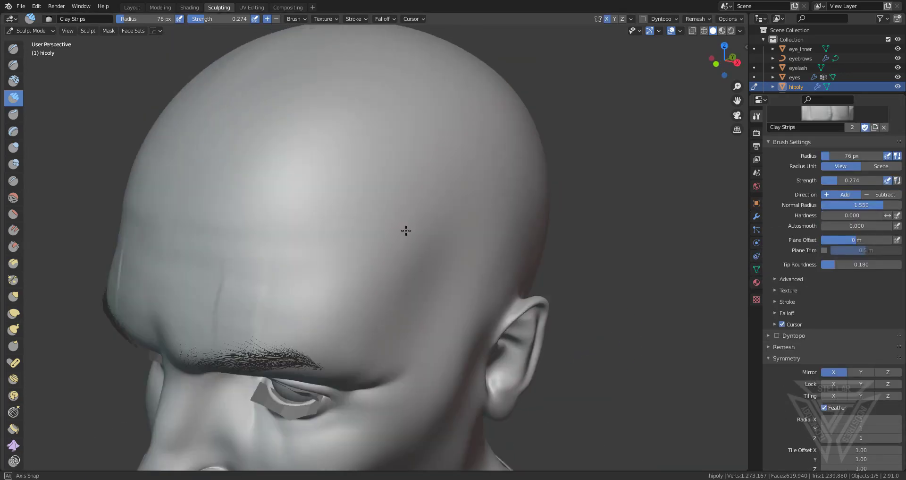
pyautogui.moveTo(482, 149); pyautogui.dragTo(479, 152)
pyautogui.moveTo(446, 201); pyautogui.dragTo(400, 220, button='middle')
pyautogui.scroll(3, 401, 220)
pyautogui.scroll(-2, 396, 208)
pyautogui.keyDown('shift'); pyautogui.moveTo(388, 118); pyautogui.dragTo(385, 164, button='middle'); pyautogui.keyUp('shift')
pyautogui.moveTo(397, 161); pyautogui.dragTo(401, 201)
pyautogui.moveTo(401, 201); pyautogui.dragTo(363, 189, button='middle')
pyautogui.moveTo(264, 193); pyautogui.dragTo(325, 283)
pyautogui.moveTo(326, 284); pyautogui.dragTo(311, 236, button='middle')
pyautogui.moveTo(310, 202); pyautogui.dragTo(302, 305)
# Lay a mirrored clay strip along the jawline from beside the mouth toward the ear.
pyautogui.scroll(-2, 267, 340)
pyautogui.moveTo(292, 288)
pyautogui.mouseDown(button='middle')
pyautogui.moveTo(269, 335)
pyautogui.moveTo(415, 227)
pyautogui.mouseUp(button='middle')
pyautogui.scroll(2, 267, 340)
pyautogui.moveTo(311, 357)
pyautogui.mouseDown()
pyautogui.moveTo(317, 285)
pyautogui.moveTo(593, 152)
pyautogui.mouseUp()
pyautogui.moveTo(593, 152)
pyautogui.mouseDown(button='middle')
pyautogui.moveTo(390, 249)
pyautogui.moveTo(439, 269)
pyautogui.mouseUp(button='middle')
# Set the Smooth brush strength to 0.307 and soften the clay strips around the mouth corner and chin.
pyautogui.scroll(-2, 415, 293)
pyautogui.keyDown('shift'); pyautogui.moveTo(384, 333); pyautogui.dragTo(390, 341); pyautogui.keyUp('shift')
pyautogui.scroll(2, 390, 341)
pyautogui.keyDown('shift'); pyautogui.moveTo(397, 330); pyautogui.dragTo(401, 240, button='middle'); pyautogui.keyUp('shift')
pyautogui.moveTo(378, 283)
pyautogui.mouseDown()
pyautogui.moveTo(498, 225)
pyautogui.moveTo(368, 293)
pyautogui.mouseUp()
pyautogui.moveTo(226, 18); pyautogui.dragTo(233, 19)
pyautogui.moveTo(406, 255); pyautogui.dragTo(362, 276)
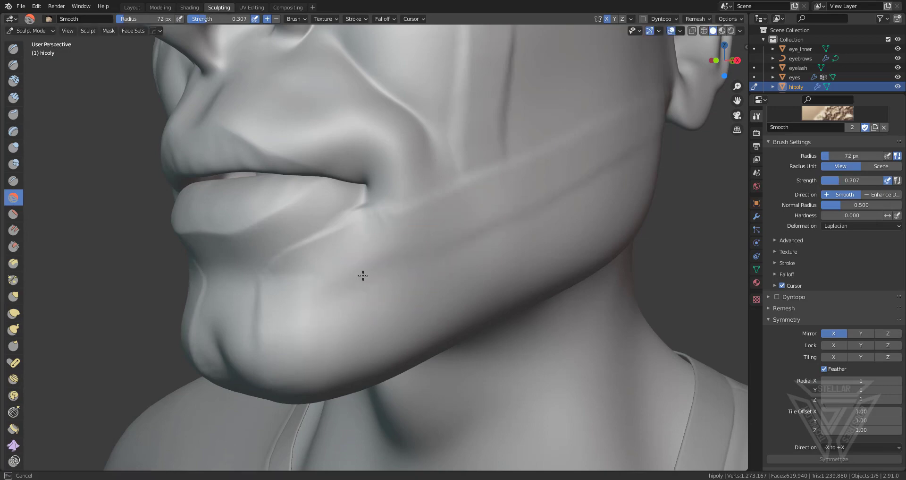
# Smooth the clay strips across the cheek and jaw so they blend into the face.
pyautogui.moveTo(362, 275); pyautogui.dragTo(330, 276, button='middle')
pyautogui.moveTo(519, 147)
pyautogui.keyDown('shift'); pyautogui.mouseDown(button='middle')
pyautogui.moveTo(461, 298)
pyautogui.moveTo(330, 253)
pyautogui.moveTo(434, 236)
pyautogui.mouseUp(button='middle'); pyautogui.keyUp('shift')
pyautogui.moveTo(443, 227)
pyautogui.mouseDown()
pyautogui.moveTo(354, 222)
pyautogui.moveTo(340, 264)
pyautogui.mouseUp()
pyautogui.moveTo(401, 278)
pyautogui.mouseDown(button='middle')
pyautogui.moveTo(378, 290)
pyautogui.moveTo(392, 311)
pyautogui.mouseUp(button='middle')
pyautogui.moveTo(302, 66)
pyautogui.keyDown('shift'); pyautogui.mouseDown(button='middle')
pyautogui.moveTo(383, 183)
pyautogui.moveTo(451, 225)
pyautogui.mouseUp(button='middle'); pyautogui.keyUp('shift')
pyautogui.moveTo(458, 385); pyautogui.dragTo(479, 408, button='middle')
pyautogui.moveTo(470, 211); pyautogui.dragTo(448, 174, button='middle')
pyautogui.keyDown('shift'); pyautogui.moveTo(465, 399); pyautogui.dragTo(462, 301, button='middle'); pyautogui.keyUp('shift')
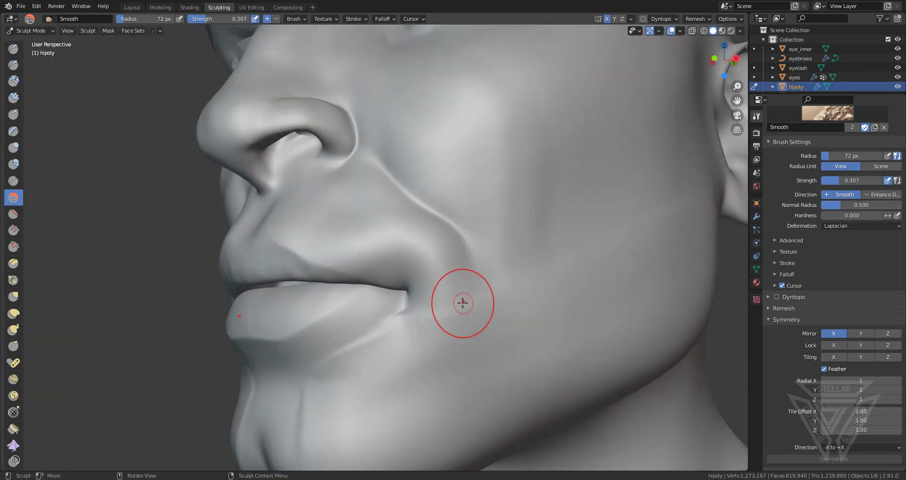
# Smooth the clay strips on the forehead and temples above the eyebrows.
pyautogui.scroll(-8, 379, 344)
pyautogui.moveTo(379, 344); pyautogui.dragTo(429, 353, button='middle')
pyautogui.keyDown('shift'); pyautogui.moveTo(427, 189); pyautogui.dragTo(432, 302, button='middle'); pyautogui.keyUp('shift')
pyautogui.scroll(4, 432, 283)
pyautogui.moveTo(432, 213); pyautogui.dragTo(438, 298, button='middle')
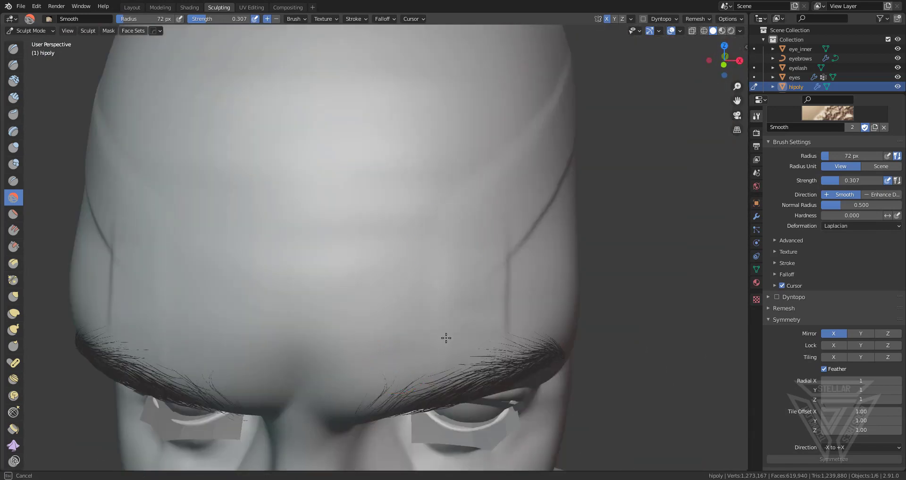
pyautogui.moveTo(446, 338); pyautogui.dragTo(437, 341)
pyautogui.moveTo(377, 316); pyautogui.dragTo(314, 309, button='middle')
pyautogui.moveTo(163, 329)
pyautogui.mouseDown()
pyautogui.moveTo(275, 228)
pyautogui.moveTo(476, 121)
pyautogui.mouseUp()
pyautogui.moveTo(462, 130); pyautogui.dragTo(427, 147, button='middle')
pyautogui.moveTo(98, 233); pyautogui.dragTo(354, 165)
pyautogui.scroll(-3, 353, 169)
pyautogui.moveTo(378, 184); pyautogui.dragTo(437, 156, button='middle')
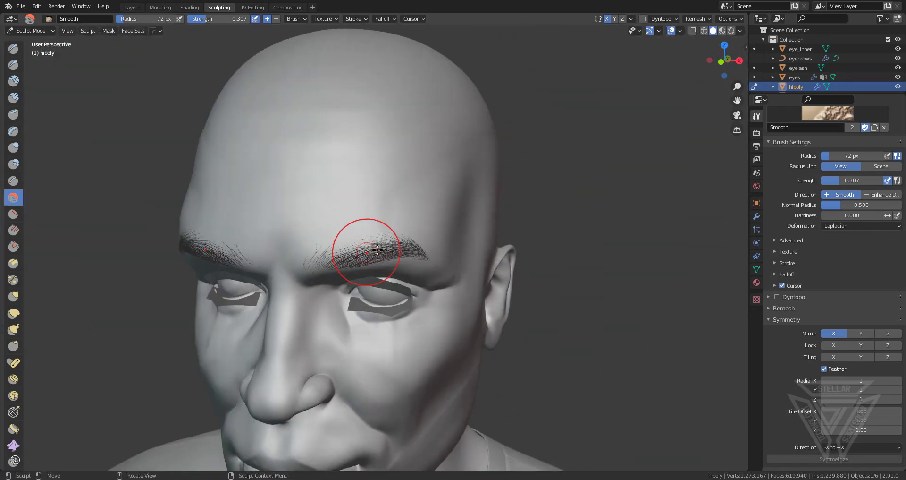
# Switch to the Crease brush, review its falloff preset, and enable Stabilize Stroke for its strokes.
pyautogui.scroll(-3, 382, 255)
pyautogui.keyDown('shift'); pyautogui.moveTo(406, 293); pyautogui.dragTo(426, 202, button='middle'); pyautogui.keyUp('shift')
pyautogui.scroll(3, 432, 206)
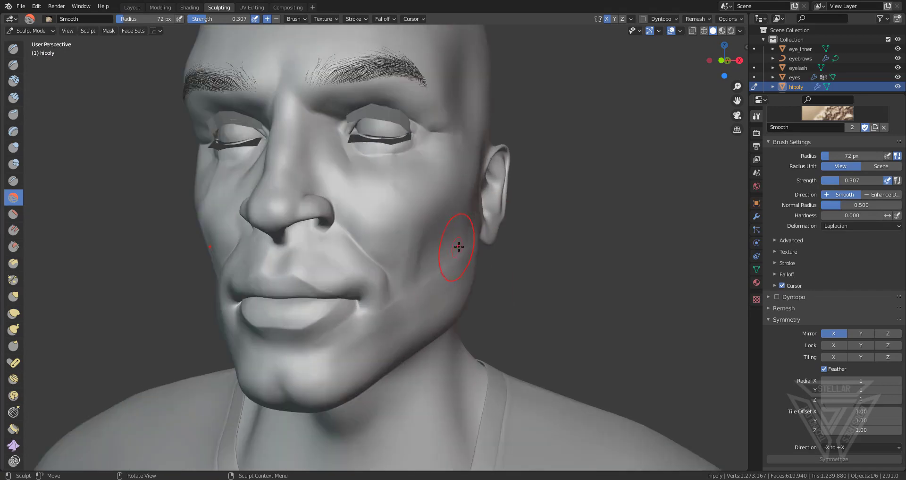
pyautogui.moveTo(459, 246)
pyautogui.mouseDown(button='middle')
pyautogui.moveTo(345, 239)
pyautogui.moveTo(585, 252)
pyautogui.moveTo(550, 236)
pyautogui.moveTo(478, 237)
pyautogui.moveTo(453, 222)
pyautogui.mouseUp(button='middle')
pyautogui.scroll(3, 394, 287)
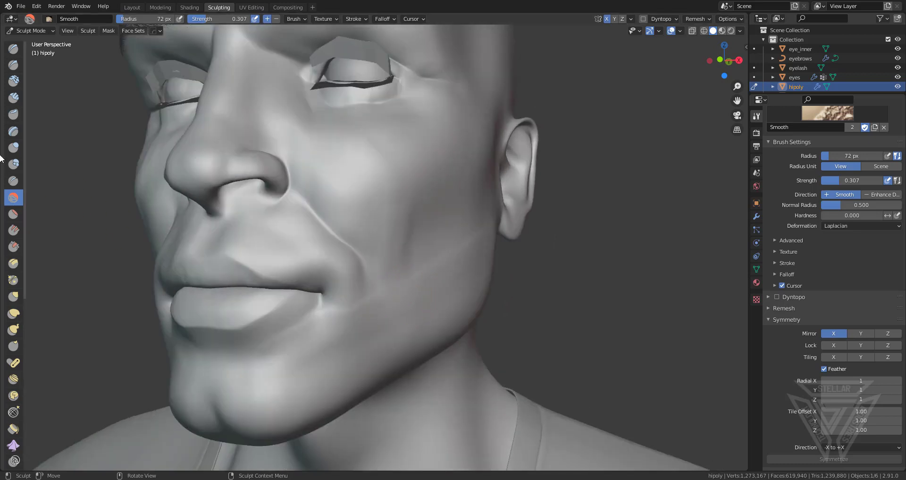
pyautogui.click(13, 180)
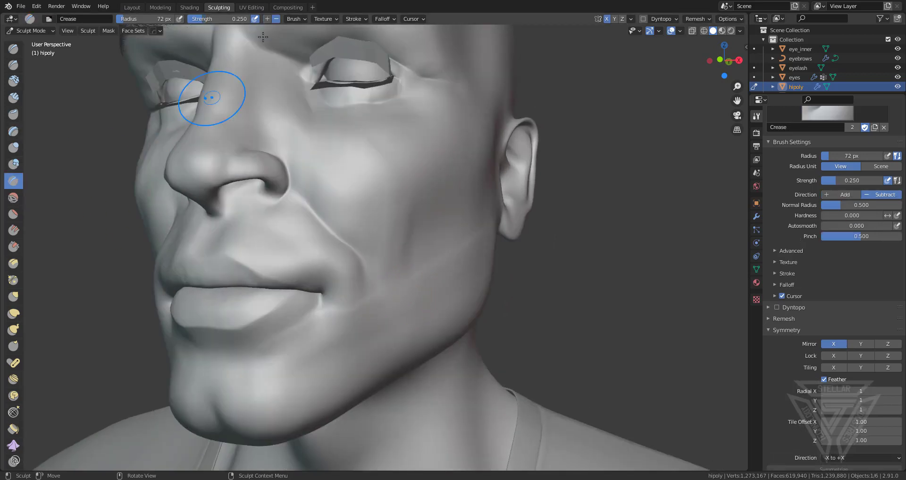
pyautogui.click(383, 19)
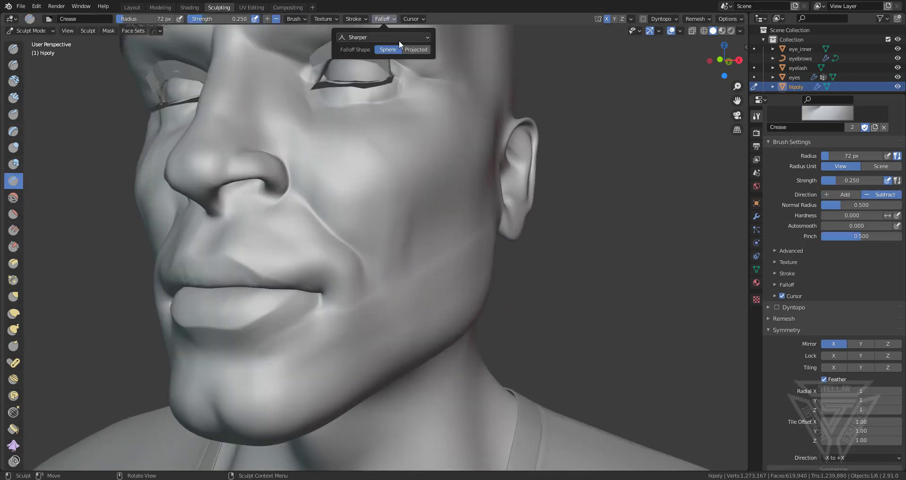
pyautogui.click(393, 37)
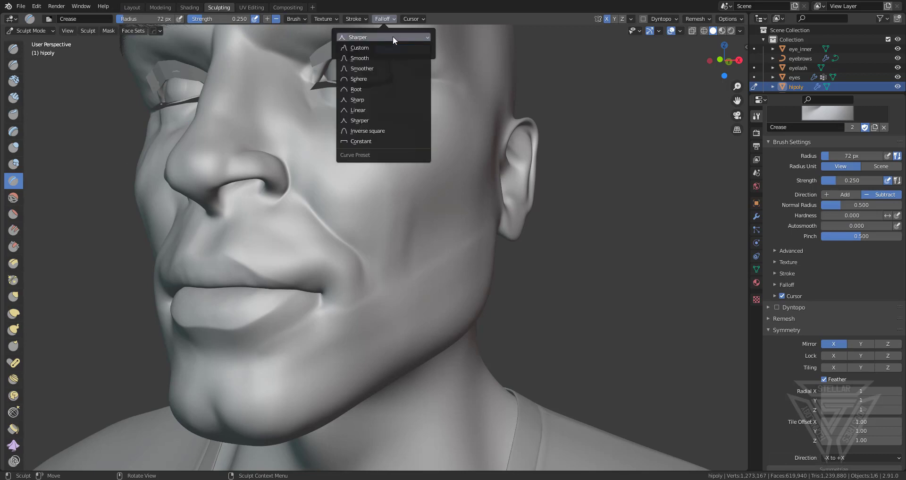
pyautogui.moveTo(351, 21)
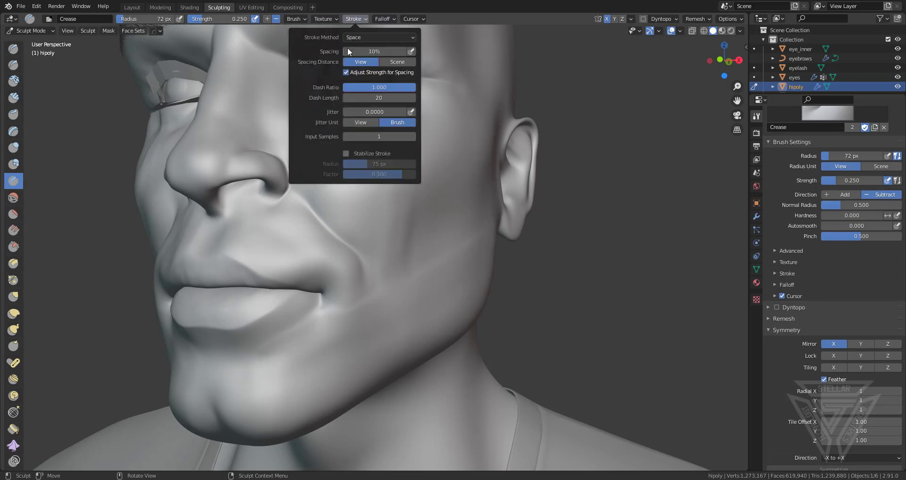
pyautogui.scroll(2, 482, 217)
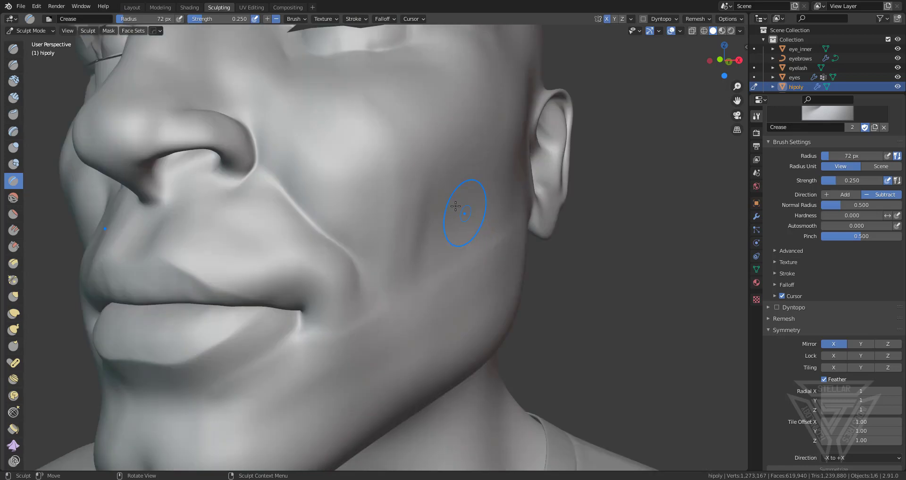
# Try a mirrored vertical crease down the cheek at a Crease brush strength of 0.250.
pyautogui.moveTo(407, 135); pyautogui.dragTo(415, 192)
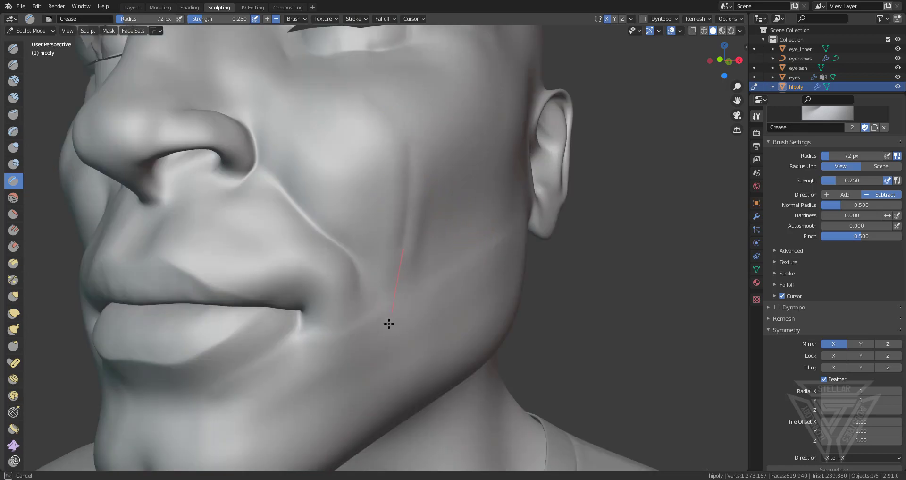
pyautogui.moveTo(389, 324); pyautogui.dragTo(385, 355)
pyautogui.scroll(-2, 474, 271)
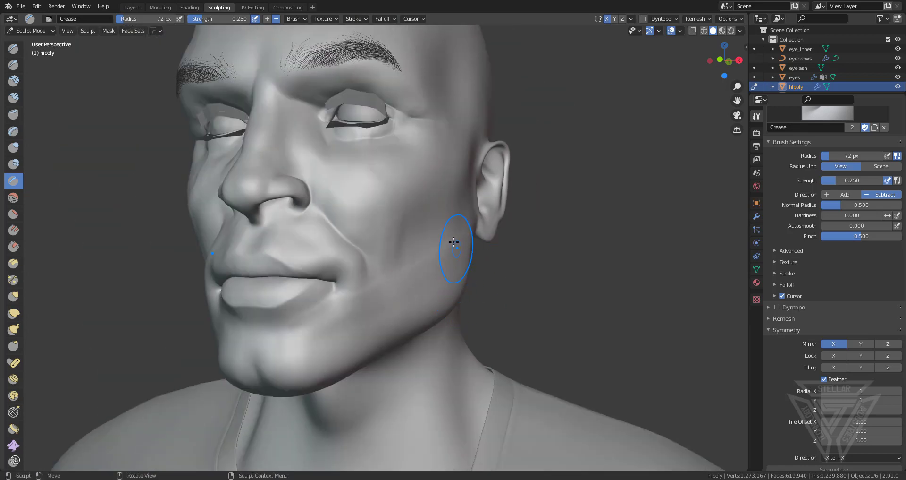
# Set the Crease brush strength to 0.465, and carve and undo a trial vertical crease on the cheek.
pyautogui.scroll(4, 453, 241)
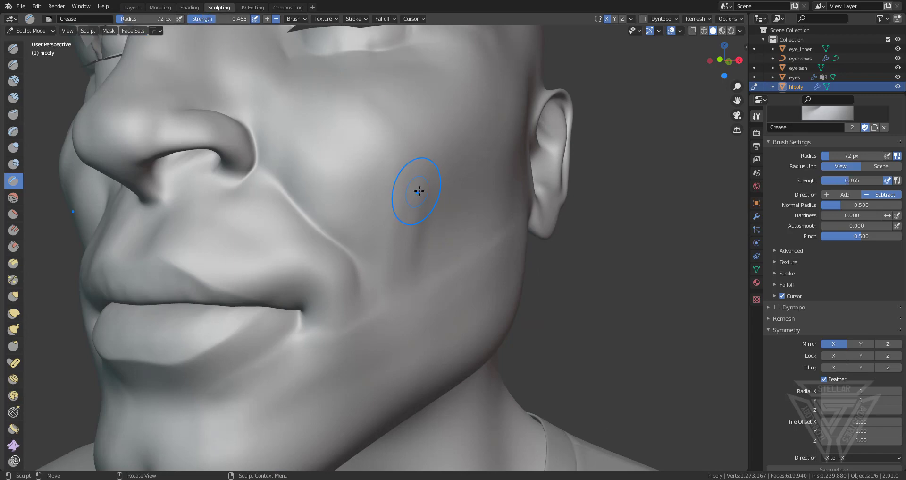
pyautogui.moveTo(408, 174); pyautogui.dragTo(405, 287)
pyautogui.moveTo(396, 337); pyautogui.dragTo(394, 337)
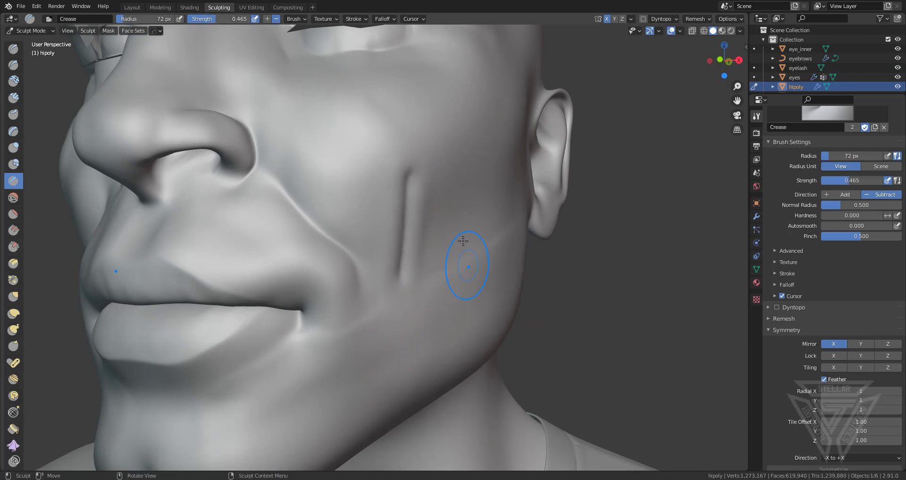
pyautogui.scroll(-3, 450, 252)
pyautogui.moveTo(419, 229); pyautogui.dragTo(441, 247, button='middle')
pyautogui.scroll(3, 391, 285)
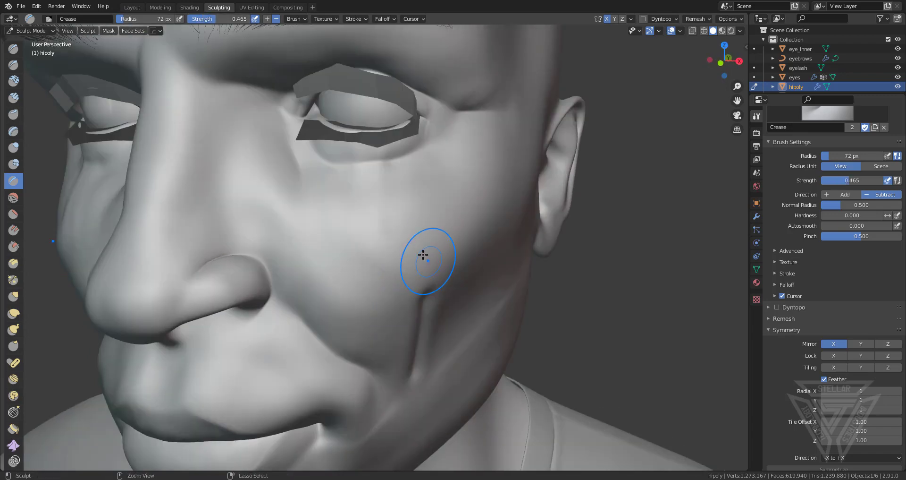
pyautogui.hotkey('ctrl', 'z')
# Examine the cheek, eye area, jaw and side of the head from several angles.
pyautogui.scroll(2, 421, 252)
pyautogui.moveTo(382, 159); pyautogui.dragTo(387, 162, button='middle')
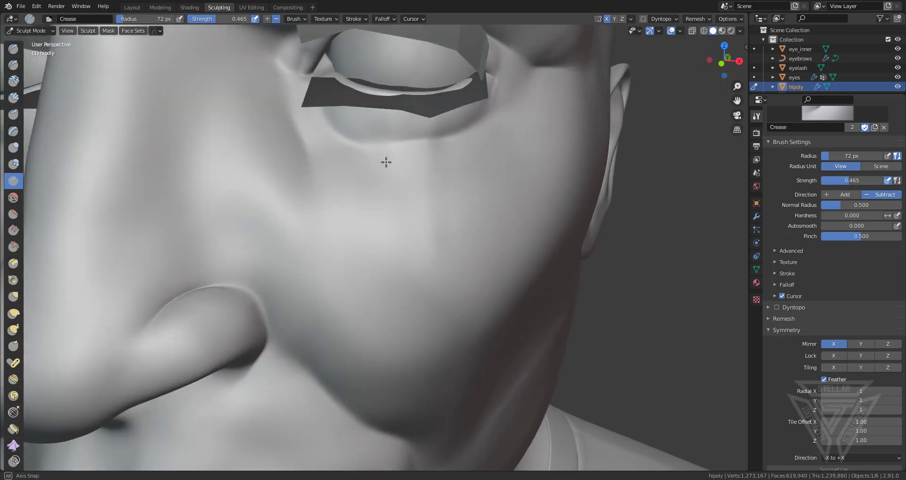
pyautogui.scroll(-6, 410, 100)
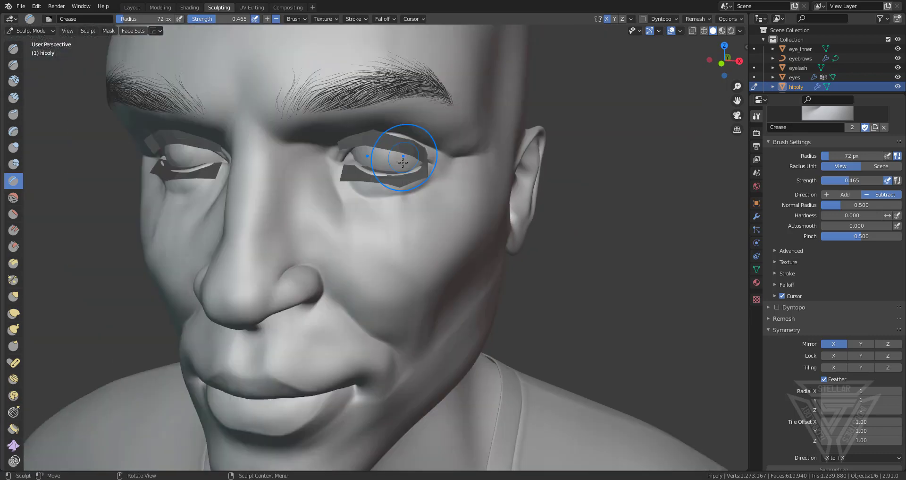
pyautogui.moveTo(394, 228); pyautogui.dragTo(376, 239, button='middle')
pyautogui.scroll(3, 376, 239)
pyautogui.scroll(2, 383, 239)
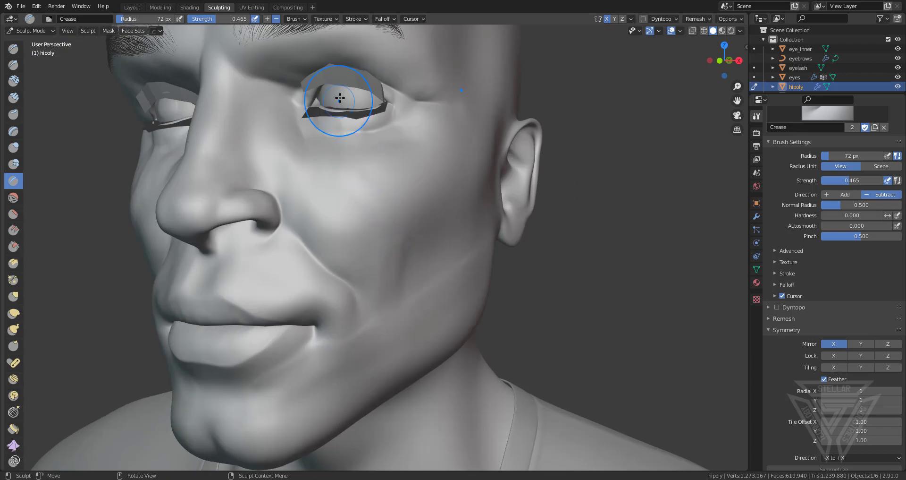
pyautogui.scroll(-5, 340, 378)
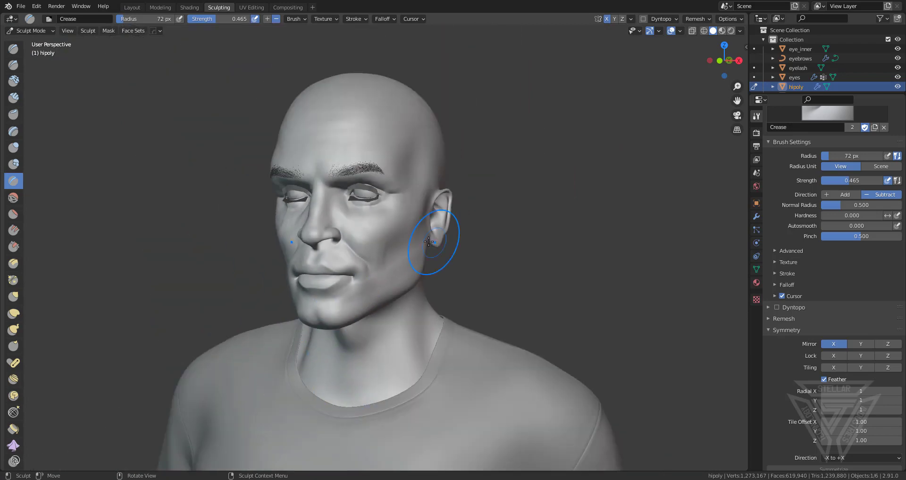
pyautogui.scroll(3, 408, 245)
pyautogui.moveTo(409, 243); pyautogui.dragTo(381, 253, button='middle')
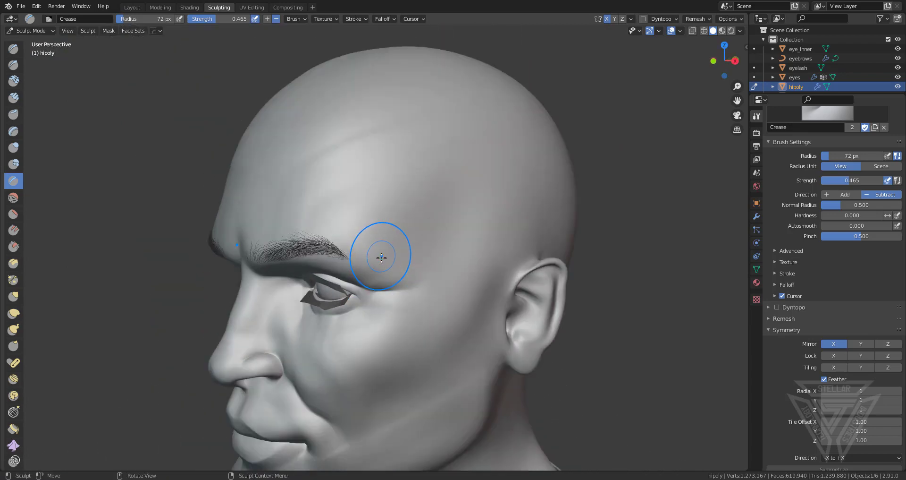
pyautogui.scroll(2, 256, 192)
# With the Crease brush, carve a mirrored angular panel line from below the eye, diagonally across the cheek and down toward the jaw.
pyautogui.click(14, 197)
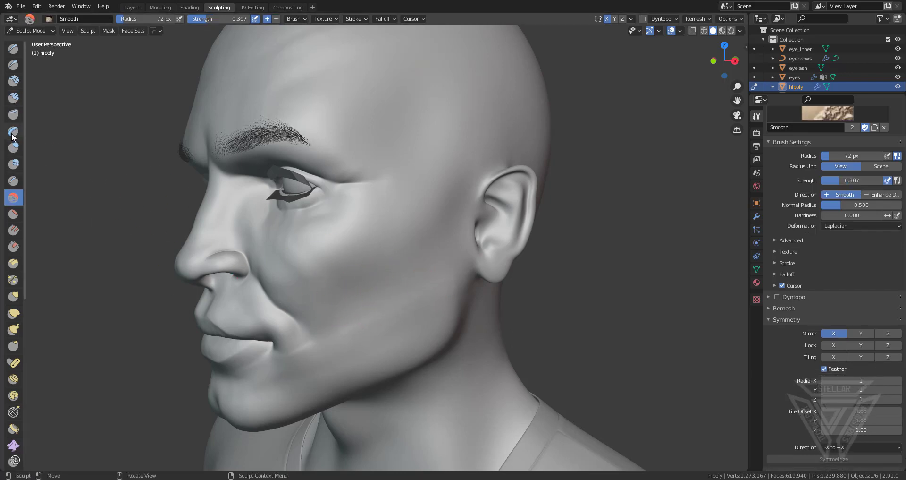
pyautogui.click(14, 181)
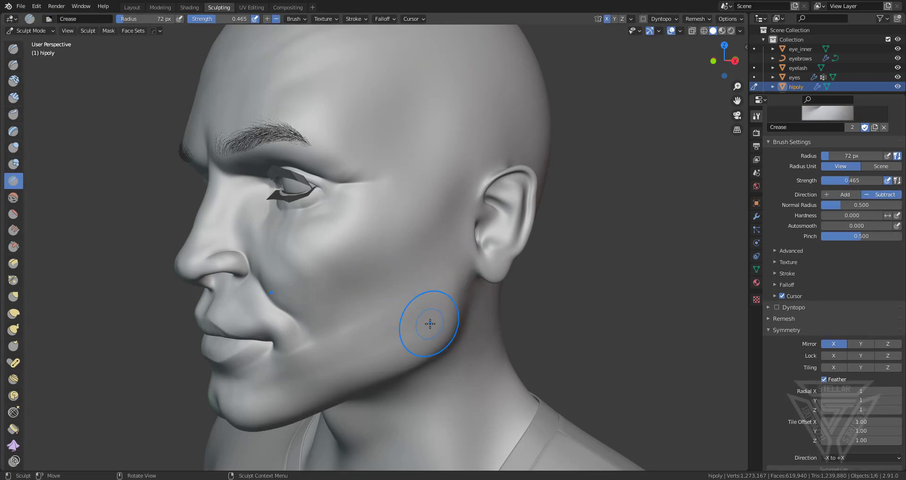
pyautogui.moveTo(430, 323)
pyautogui.mouseDown(button='middle')
pyautogui.moveTo(429, 303)
pyautogui.moveTo(403, 269)
pyautogui.moveTo(481, 258)
pyautogui.moveTo(484, 287)
pyautogui.mouseUp(button='middle')
pyautogui.moveTo(426, 297)
pyautogui.keyDown('ctrl'); pyautogui.mouseDown(button='middle')
pyautogui.moveTo(370, 267)
pyautogui.moveTo(391, 168)
pyautogui.moveTo(392, 190)
pyautogui.mouseUp(button='middle'); pyautogui.keyUp('ctrl')
pyautogui.moveTo(400, 112); pyautogui.dragTo(405, 213)
pyautogui.moveTo(423, 322); pyautogui.dragTo(281, 168, button='middle')
pyautogui.moveTo(282, 169); pyautogui.dragTo(329, 223)
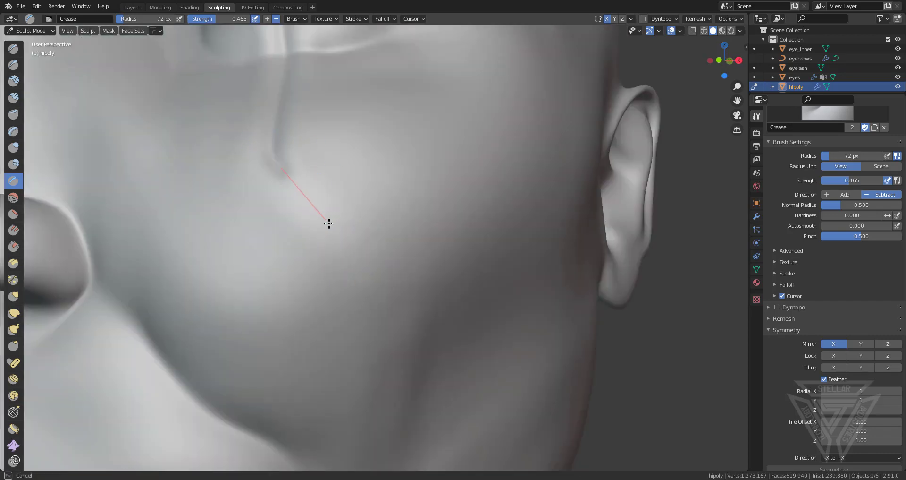
pyautogui.moveTo(402, 284); pyautogui.dragTo(370, 437)
pyautogui.moveTo(370, 437); pyautogui.dragTo(351, 227, button='middle')
pyautogui.moveTo(349, 247); pyautogui.dragTo(333, 365)
# Reduce the Crease brush radius to 34 px and carve a mirrored vertical panel line up the side of the chin.
pyautogui.keyDown('ctrl'); pyautogui.moveTo(333, 366); pyautogui.dragTo(373, 373, button='middle'); pyautogui.keyUp('ctrl')
pyautogui.moveTo(373, 372)
pyautogui.mouseDown(button='middle')
pyautogui.moveTo(409, 266)
pyautogui.moveTo(361, 234)
pyautogui.mouseUp(button='middle')
pyautogui.moveTo(411, 298)
pyautogui.mouseDown(button='middle')
pyautogui.moveTo(354, 257)
pyautogui.moveTo(357, 21)
pyautogui.mouseUp(button='middle')
pyautogui.moveTo(415, 278)
pyautogui.mouseDown(button='middle')
pyautogui.moveTo(434, 302)
pyautogui.moveTo(399, 299)
pyautogui.moveTo(378, 314)
pyautogui.mouseUp(button='middle')
pyautogui.press('f')
pyautogui.click(383, 295)
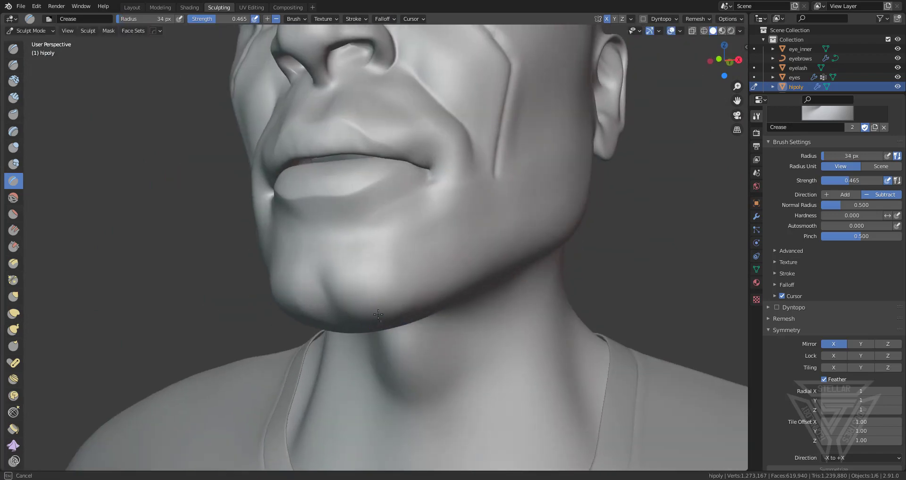
pyautogui.moveTo(373, 273); pyautogui.dragTo(271, 254, button='middle')
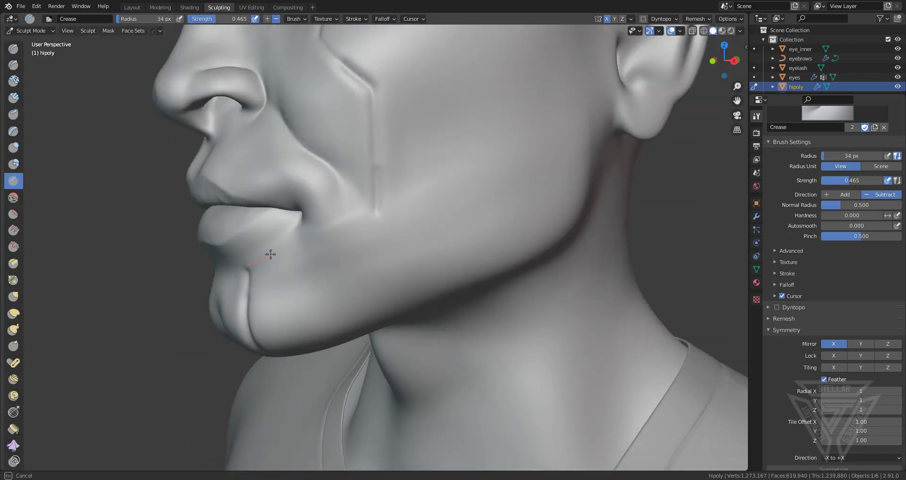
# Crease a mirrored panel line from the chin line along the jaw to the earlobe and around the jaw corner.
pyautogui.moveTo(389, 214); pyautogui.dragTo(543, 154)
pyautogui.moveTo(543, 154); pyautogui.dragTo(513, 183, button='middle')
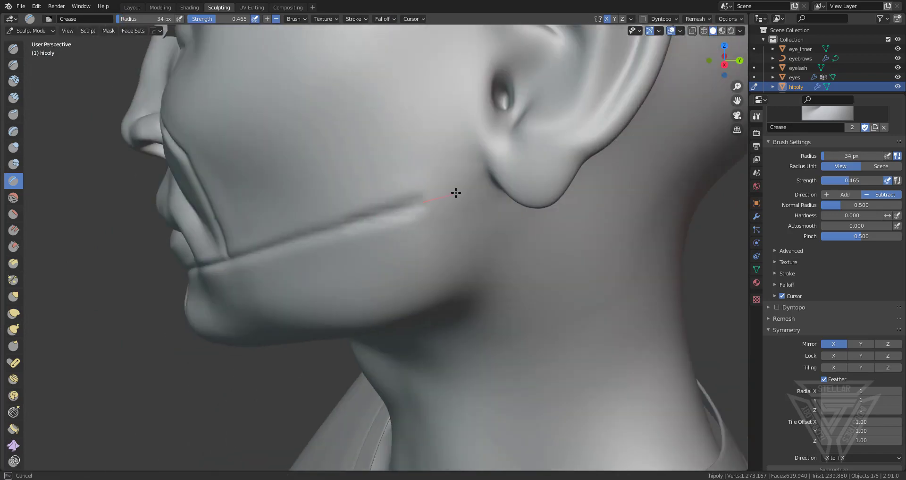
pyautogui.moveTo(427, 332); pyautogui.dragTo(361, 338)
# Check the Crease brush's stroke settings and retrace the uneven vertical crease on the chin.
pyautogui.moveTo(321, 302); pyautogui.dragTo(405, 273, button='middle')
pyautogui.scroll(5, 405, 273)
pyautogui.click(357, 19)
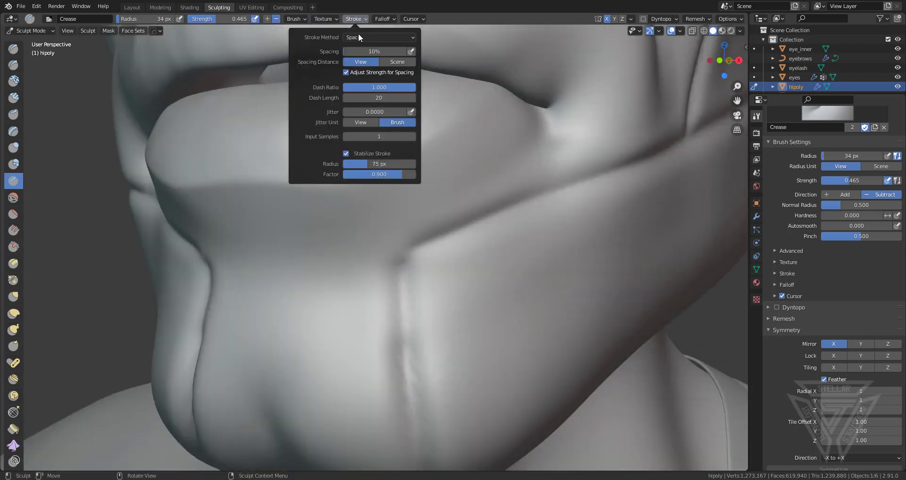
pyautogui.moveTo(412, 255); pyautogui.dragTo(414, 340)
pyautogui.scroll(-5, 423, 272)
pyautogui.moveTo(423, 272); pyautogui.dragTo(368, 274, button='middle')
pyautogui.scroll(4, 420, 236)
pyautogui.moveTo(421, 189); pyautogui.dragTo(423, 305)
pyautogui.scroll(-8, 401, 227)
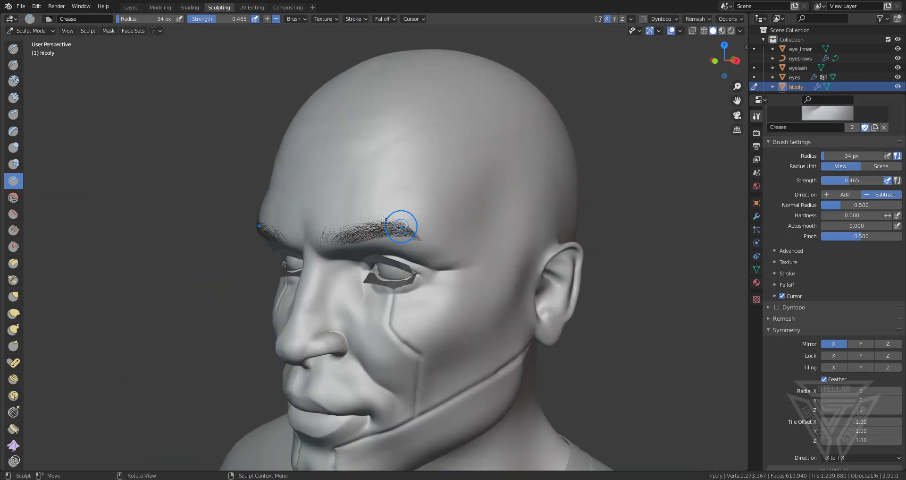
# Carve a mirrored crease up the forehead from above the eyebrow, then diagonally back over the side of the head.
pyautogui.moveTo(486, 214); pyautogui.dragTo(533, 264, button='middle')
pyautogui.scroll(3, 440, 245)
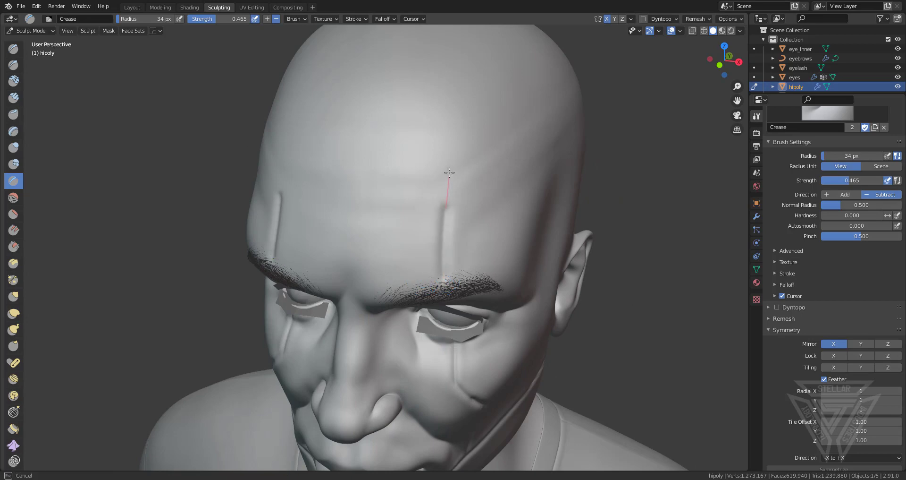
pyautogui.moveTo(449, 172); pyautogui.dragTo(333, 216, button='middle')
pyautogui.moveTo(506, 158); pyautogui.dragTo(688, 98)
pyautogui.moveTo(354, 279)
pyautogui.mouseDown(button='middle')
pyautogui.moveTo(396, 268)
pyautogui.moveTo(384, 225)
pyautogui.moveTo(367, 221)
pyautogui.moveTo(415, 238)
pyautogui.mouseUp(button='middle')
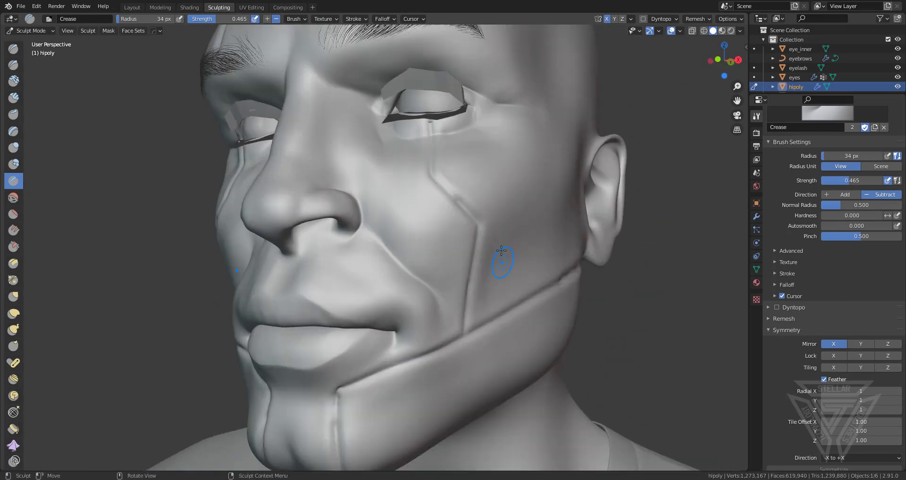
# Switch to the Pinch/Magnify brush with a 50 px radius and pinch the cheek panel line tighter from the eye down.
pyautogui.scroll(-6, 498, 241)
pyautogui.moveTo(495, 241); pyautogui.dragTo(475, 264, button='middle')
pyautogui.scroll(4, 435, 276)
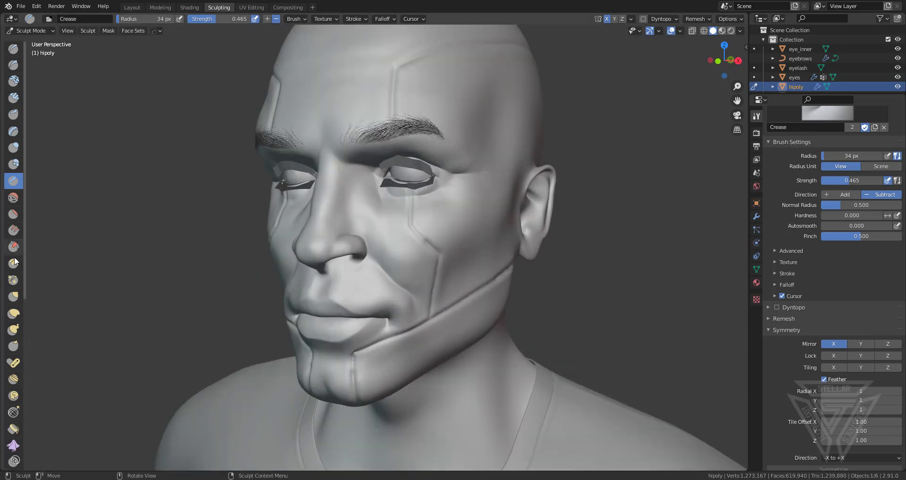
pyautogui.click(15, 288)
pyautogui.scroll(3, 443, 286)
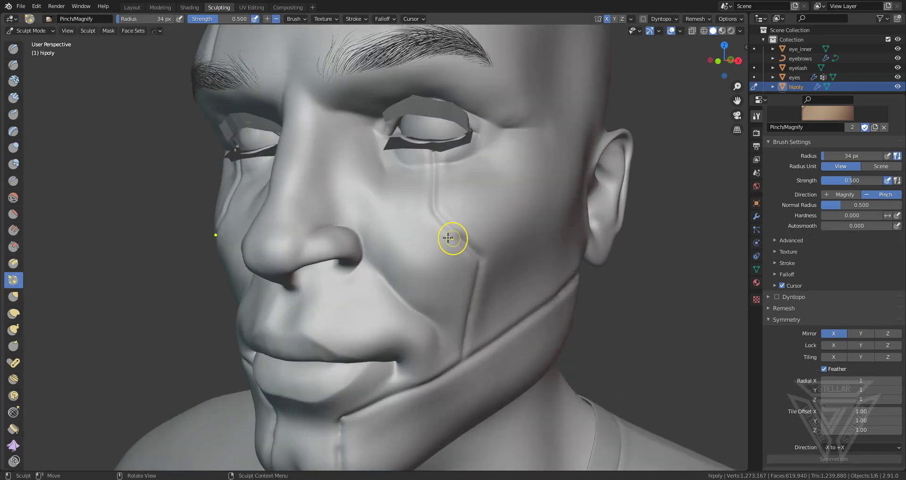
pyautogui.moveTo(449, 239); pyautogui.dragTo(405, 234, button='middle')
pyautogui.press('f')
pyautogui.click(418, 240)
pyautogui.moveTo(398, 168)
pyautogui.mouseDown()
pyautogui.moveTo(398, 208)
pyautogui.moveTo(415, 237)
pyautogui.mouseUp()
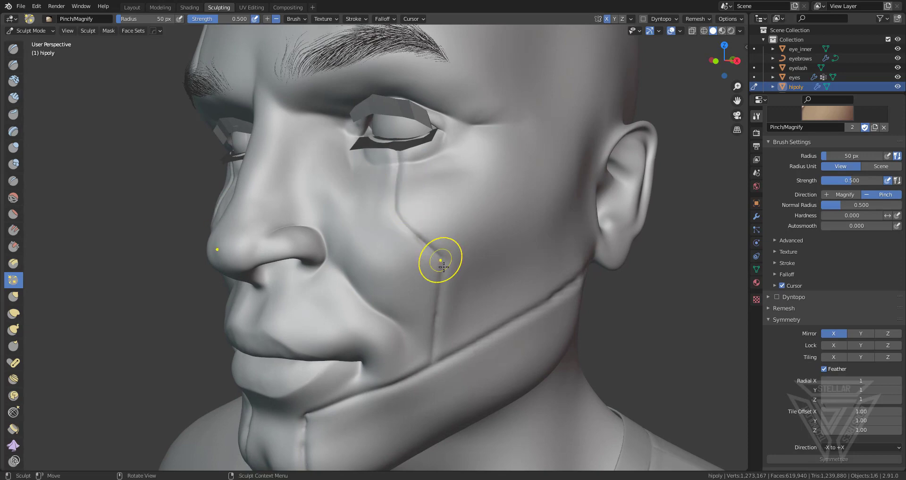
pyautogui.moveTo(445, 272); pyautogui.dragTo(436, 300)
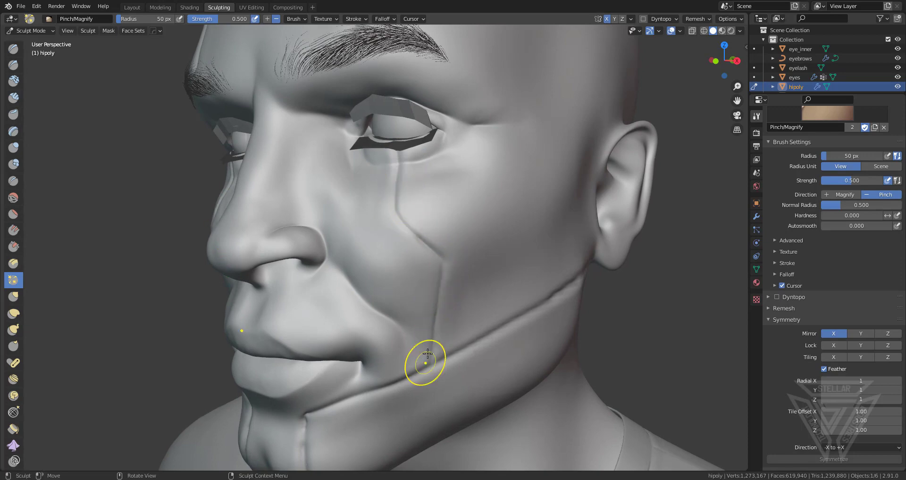
# Set the Pinch/Magnify radius to 57 px and sharpen the jaw panel line from the earlobe toward the mouth.
pyautogui.moveTo(427, 353); pyautogui.dragTo(398, 273, button='middle')
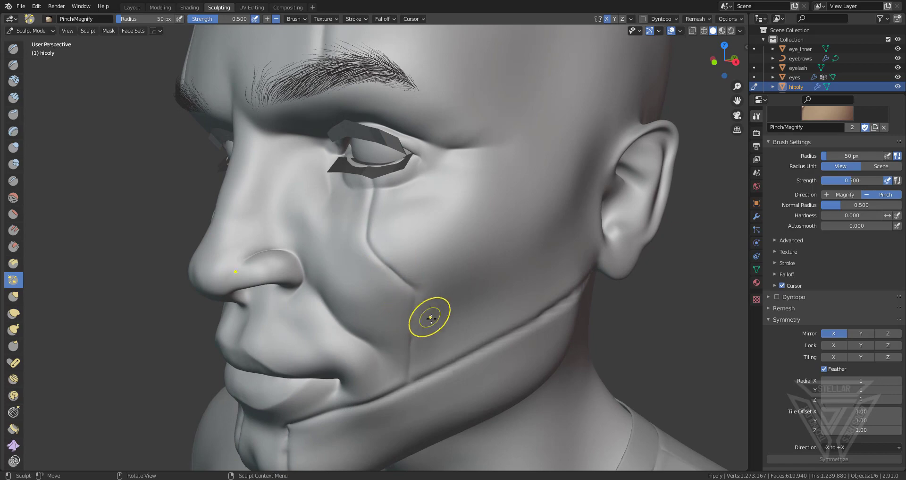
pyautogui.moveTo(431, 318); pyautogui.dragTo(350, 299, button='middle')
pyautogui.scroll(-2, 524, 205)
pyautogui.press('f')
pyautogui.click(484, 218)
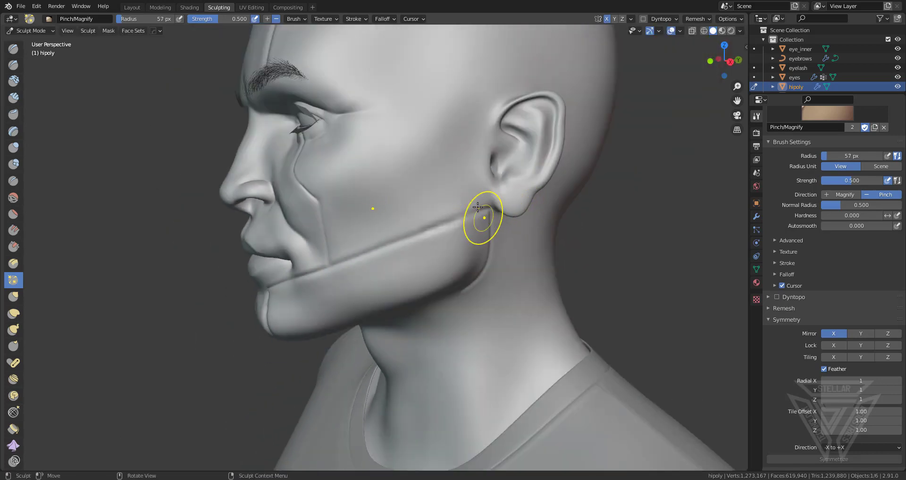
pyautogui.moveTo(454, 219); pyautogui.dragTo(393, 248)
pyautogui.moveTo(431, 231); pyautogui.dragTo(354, 256)
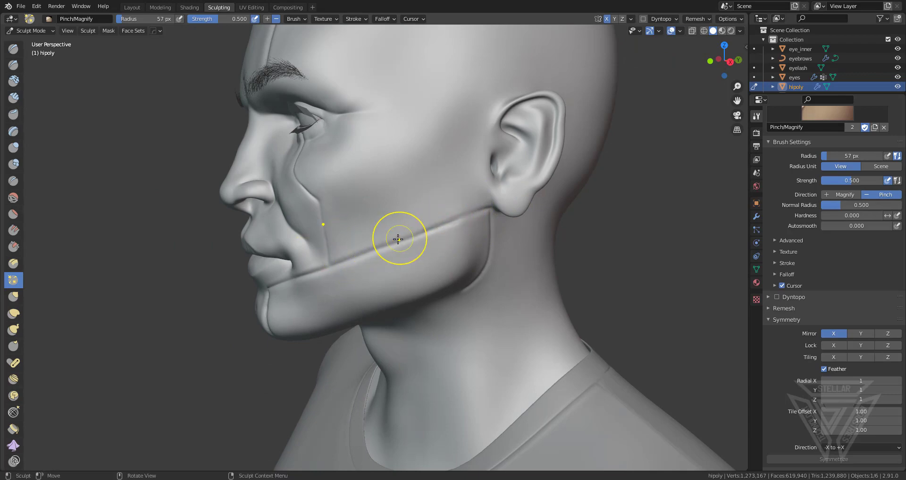
pyautogui.moveTo(399, 240); pyautogui.dragTo(378, 249)
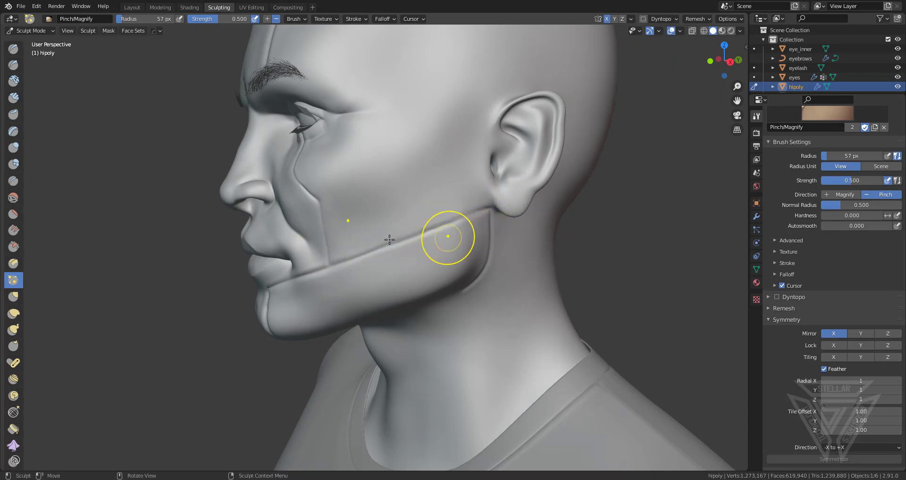
# Switch to the Crease brush and retrace the mirrored vertical chin crease down toward the underside of the chin.
pyautogui.moveTo(390, 239)
pyautogui.mouseDown(button='middle')
pyautogui.moveTo(378, 216)
pyautogui.moveTo(421, 267)
pyautogui.moveTo(430, 222)
pyautogui.moveTo(453, 210)
pyautogui.mouseUp(button='middle')
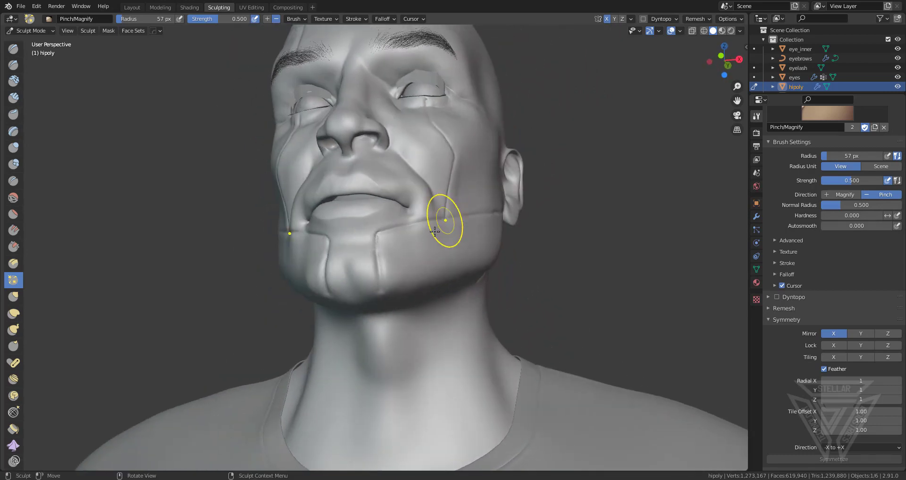
pyautogui.scroll(3, 412, 280)
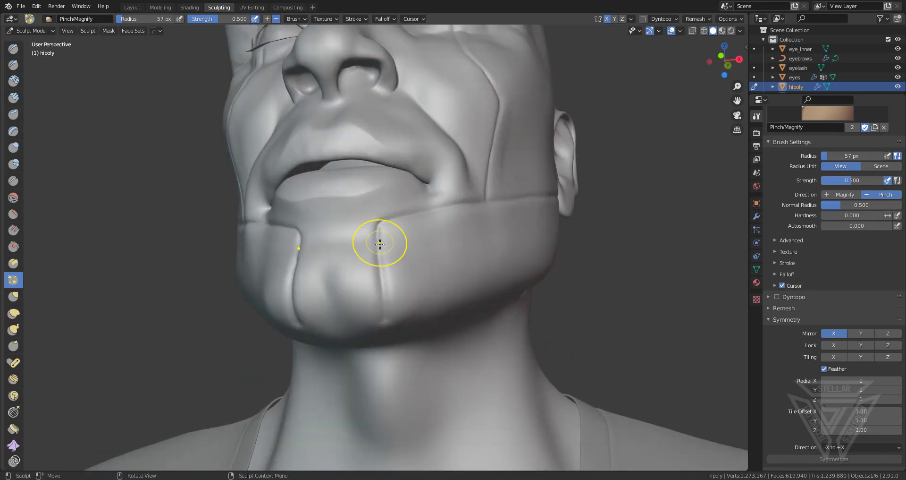
pyautogui.moveTo(380, 257)
pyautogui.mouseDown(button='middle')
pyautogui.moveTo(403, 293)
pyautogui.moveTo(459, 266)
pyautogui.moveTo(474, 282)
pyautogui.moveTo(428, 271)
pyautogui.mouseUp(button='middle')
pyautogui.scroll(2, 465, 281)
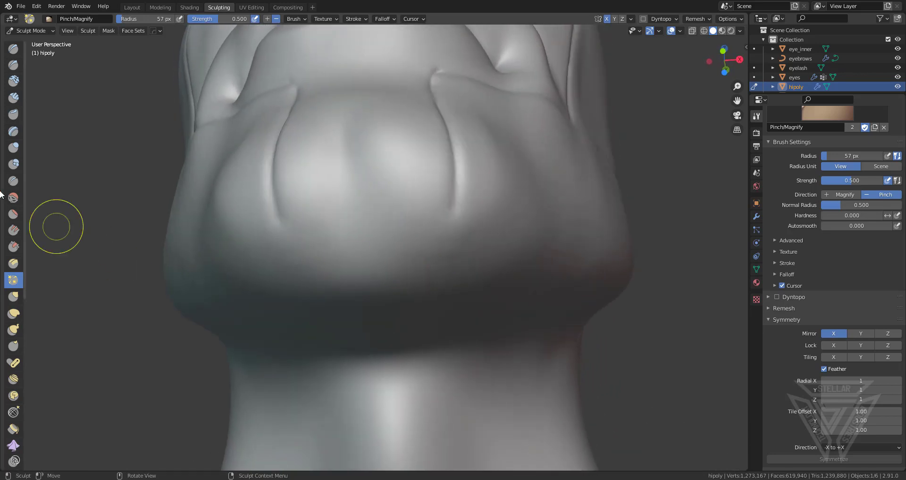
pyautogui.click(13, 184)
pyautogui.moveTo(292, 227); pyautogui.dragTo(270, 227, button='middle')
pyautogui.moveTo(335, 179); pyautogui.dragTo(336, 180)
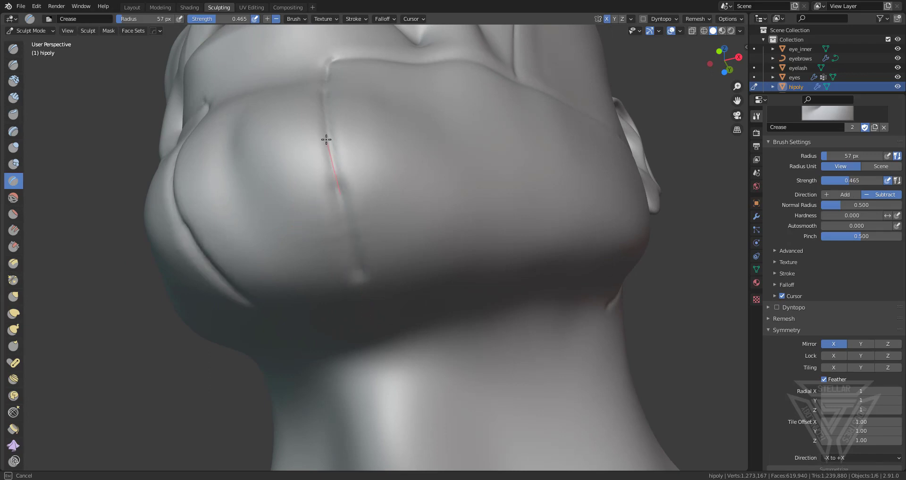
pyautogui.moveTo(326, 140); pyautogui.dragTo(325, 140)
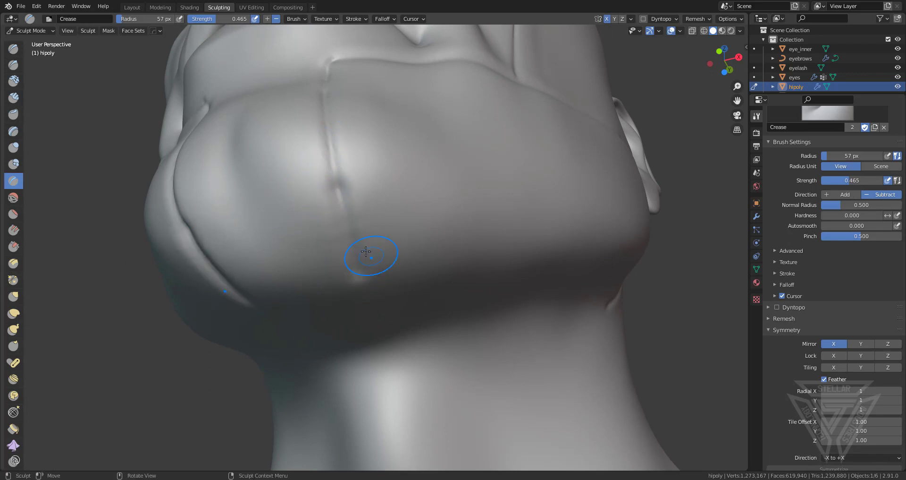
# Carve a mirrored crease along the underside of the jaw, from the lower end of the chin crease to the jaw corner.
pyautogui.moveTo(367, 251); pyautogui.dragTo(320, 181, button='middle')
pyautogui.moveTo(313, 171); pyautogui.dragTo(510, 223)
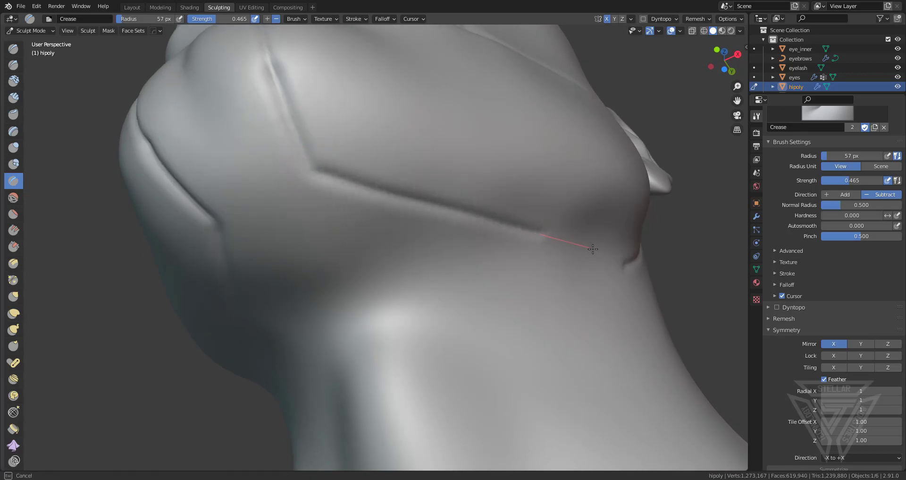
pyautogui.moveTo(670, 279); pyautogui.dragTo(678, 283)
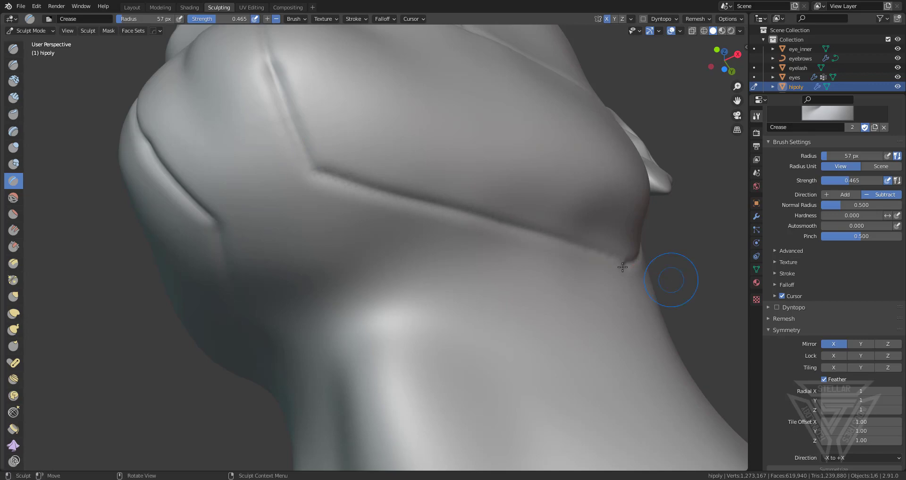
pyautogui.moveTo(679, 283); pyautogui.dragTo(67, 222, button='middle')
pyautogui.scroll(-5, 67, 223)
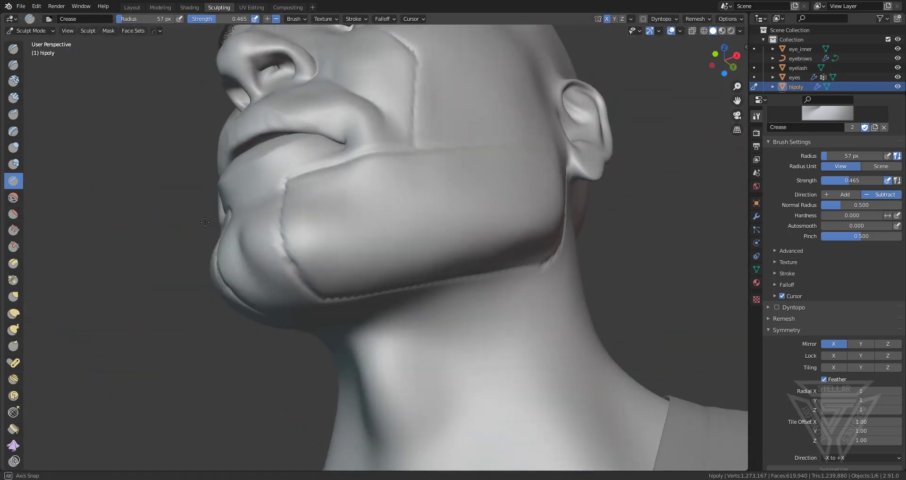
# Tighten the chin crease and the new line under the jaw with the Pinch/Magnify brush.
pyautogui.click(14, 280)
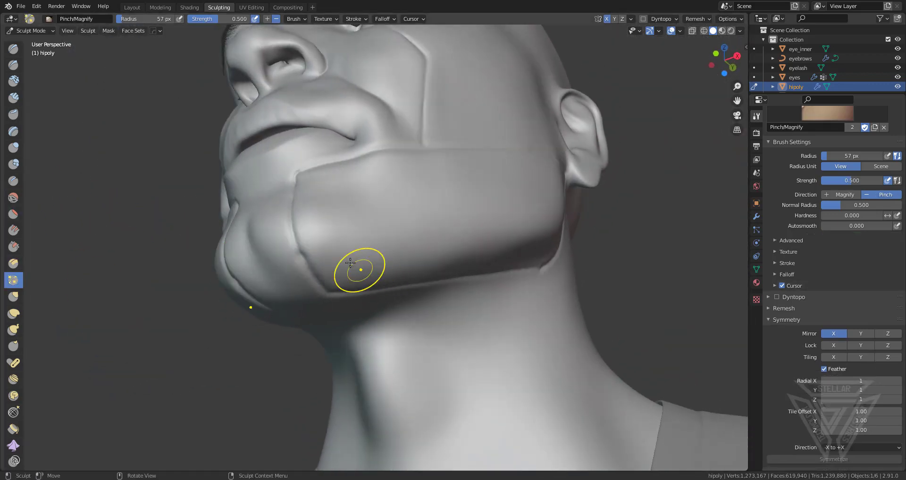
pyautogui.moveTo(360, 317); pyautogui.dragTo(376, 233, button='middle')
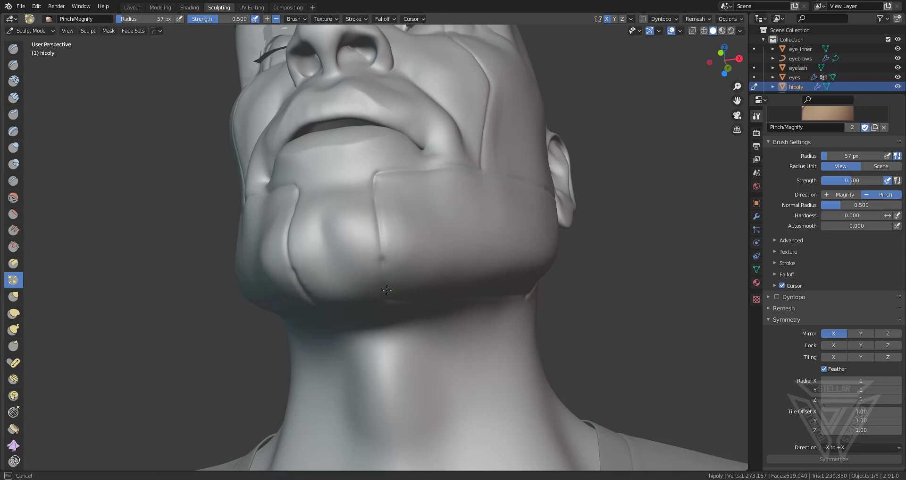
pyautogui.moveTo(384, 308); pyautogui.dragTo(324, 250, button='middle')
pyautogui.moveTo(325, 250); pyautogui.dragTo(533, 255)
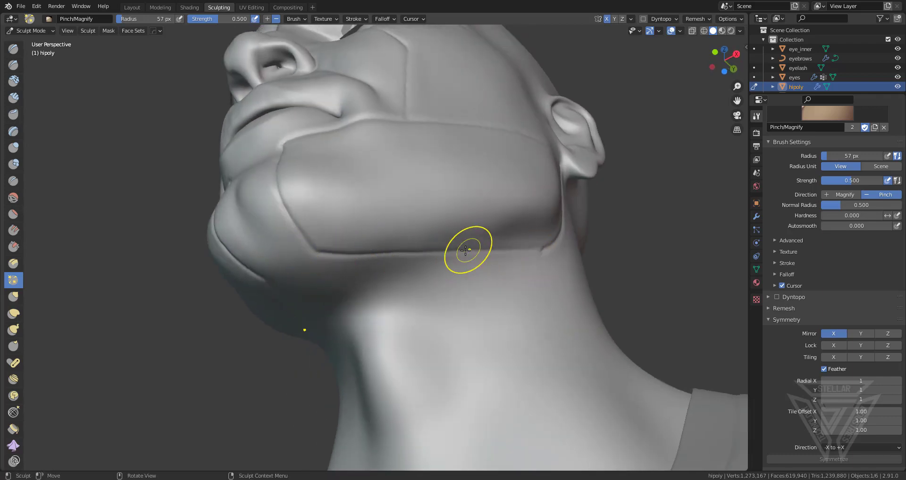
# Pinch the panel line from the jaw corner up to the earlobe, and the jaw line forward toward the mouth.
pyautogui.moveTo(552, 257)
pyautogui.mouseDown(button='middle')
pyautogui.moveTo(468, 269)
pyautogui.moveTo(435, 228)
pyautogui.mouseUp(button='middle')
pyautogui.moveTo(446, 235)
pyautogui.mouseDown()
pyautogui.moveTo(467, 183)
pyautogui.moveTo(464, 97)
pyautogui.mouseUp()
pyautogui.moveTo(465, 97); pyautogui.dragTo(480, 198, button='middle')
pyautogui.moveTo(482, 206); pyautogui.dragTo(290, 276)
pyautogui.moveTo(287, 285); pyautogui.dragTo(484, 182, button='middle')
# Even out the panel line along the side of the head with the Grab brush and tighten its middle with Pinch/Magnify.
pyautogui.moveTo(402, 245); pyautogui.dragTo(247, 204, button='middle')
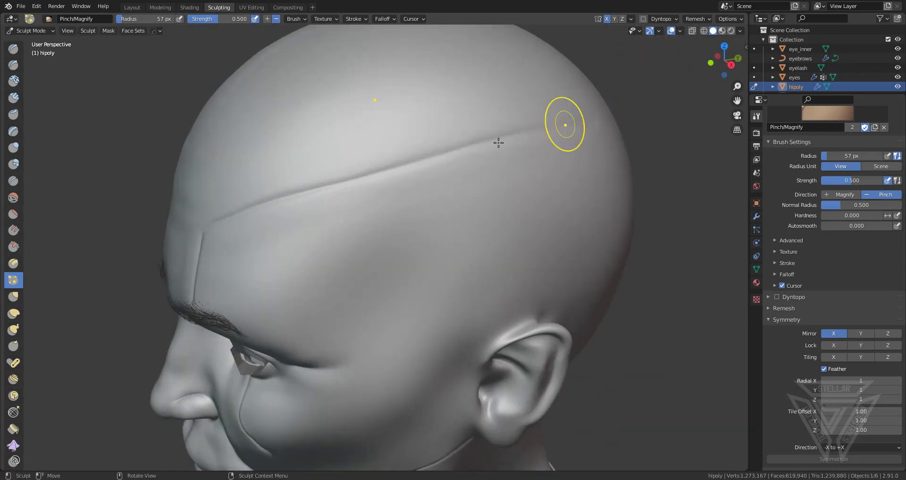
pyautogui.click(13, 296)
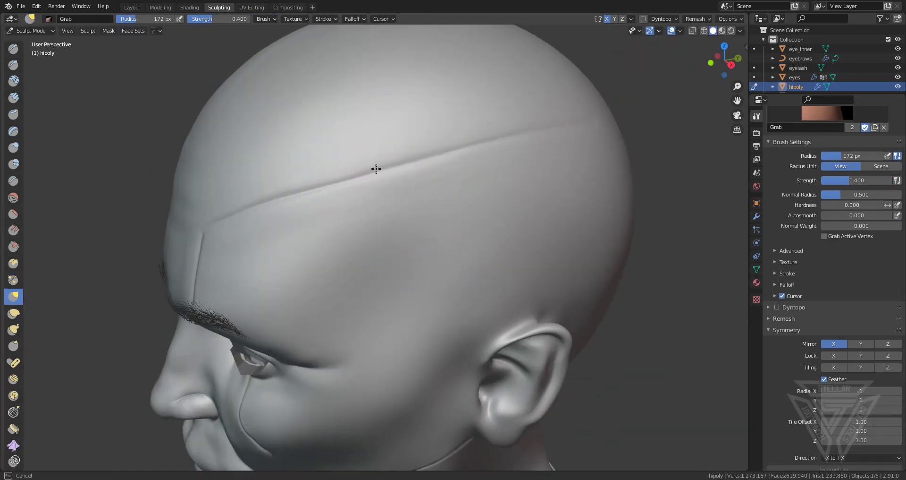
pyautogui.moveTo(376, 167); pyautogui.dragTo(339, 177)
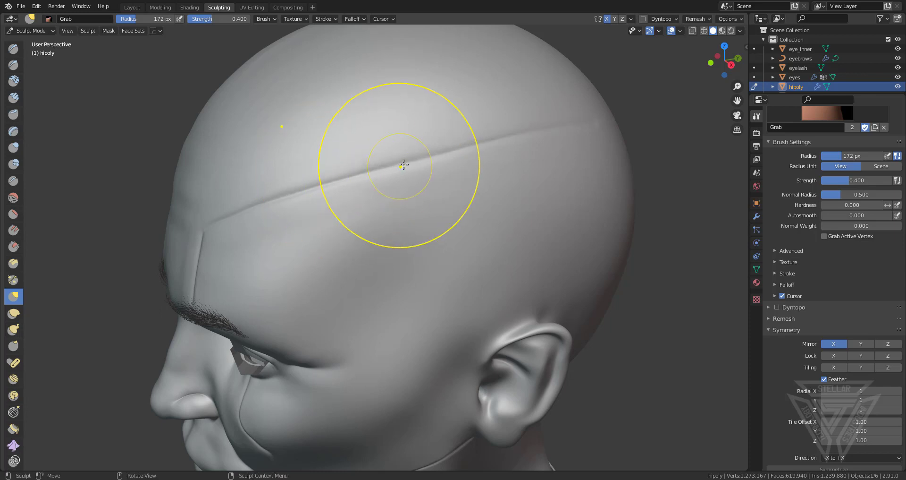
pyautogui.click(13, 279)
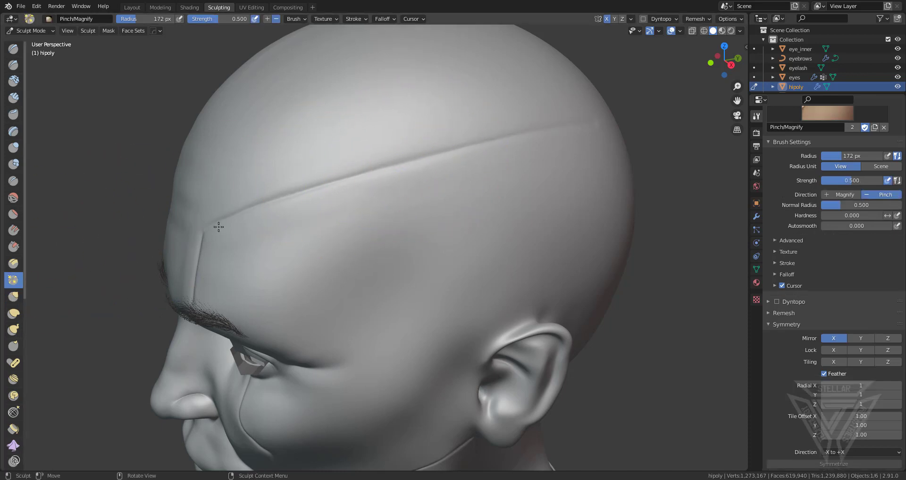
pyautogui.moveTo(437, 153); pyautogui.dragTo(370, 169)
pyautogui.moveTo(439, 152); pyautogui.dragTo(363, 170)
# Review the panel lines from the side and front of the face and turn off X mirror symmetry.
pyautogui.scroll(-3, 334, 237)
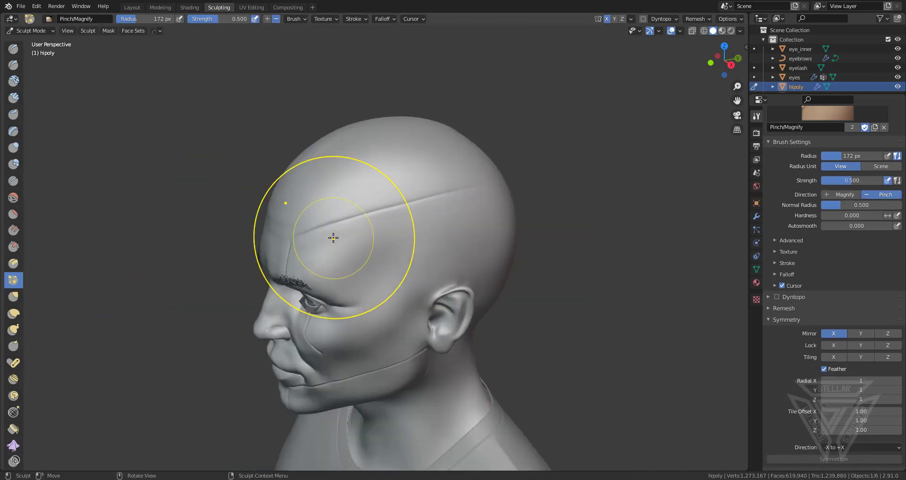
pyautogui.moveTo(279, 250)
pyautogui.mouseDown(button='middle')
pyautogui.moveTo(321, 238)
pyautogui.moveTo(346, 248)
pyautogui.moveTo(336, 227)
pyautogui.mouseUp(button='middle')
pyautogui.scroll(4, 291, 202)
pyautogui.moveTo(291, 202); pyautogui.dragTo(267, 187, button='middle')
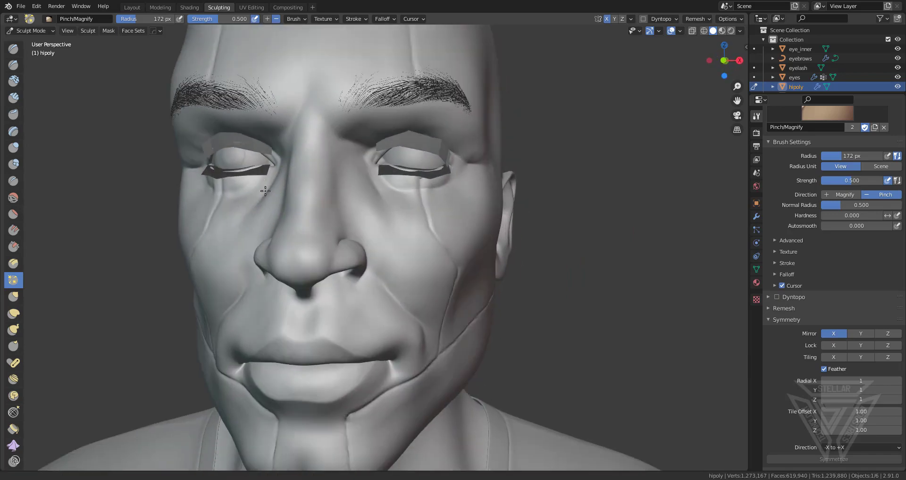
pyautogui.moveTo(320, 222); pyautogui.dragTo(355, 176, button='middle')
pyautogui.scroll(3, 392, 250)
pyautogui.moveTo(381, 268); pyautogui.dragTo(415, 274, button='middle')
pyautogui.scroll(-2, 409, 270)
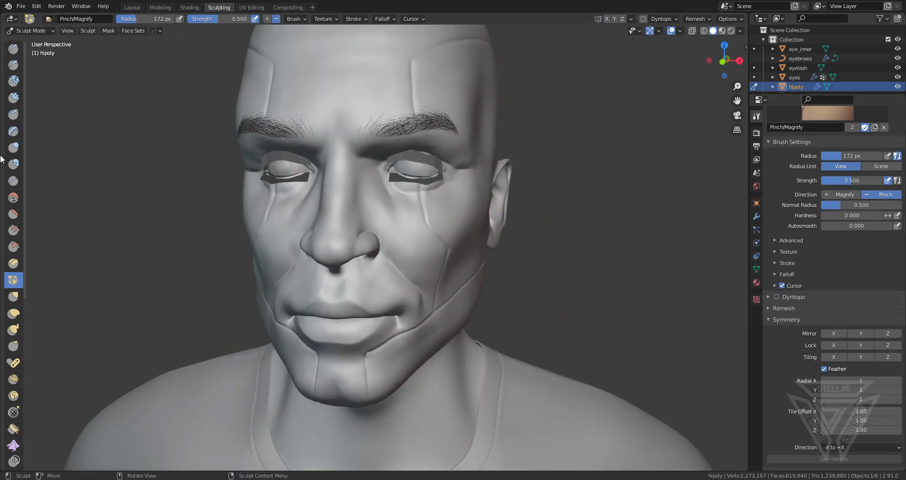
# Set up the Crease brush with a 40 px radius, Add direction and Root falloff.
pyautogui.click(14, 182)
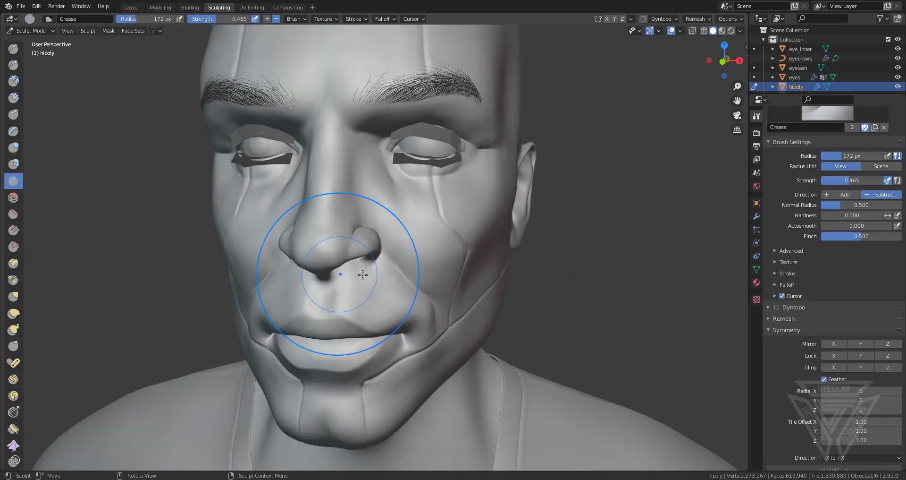
pyautogui.press('f')
pyautogui.click(340, 266)
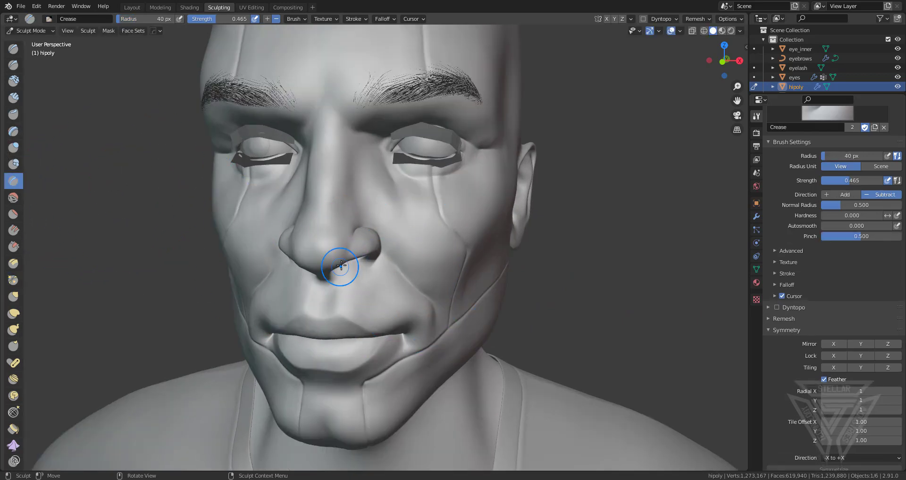
pyautogui.click(267, 19)
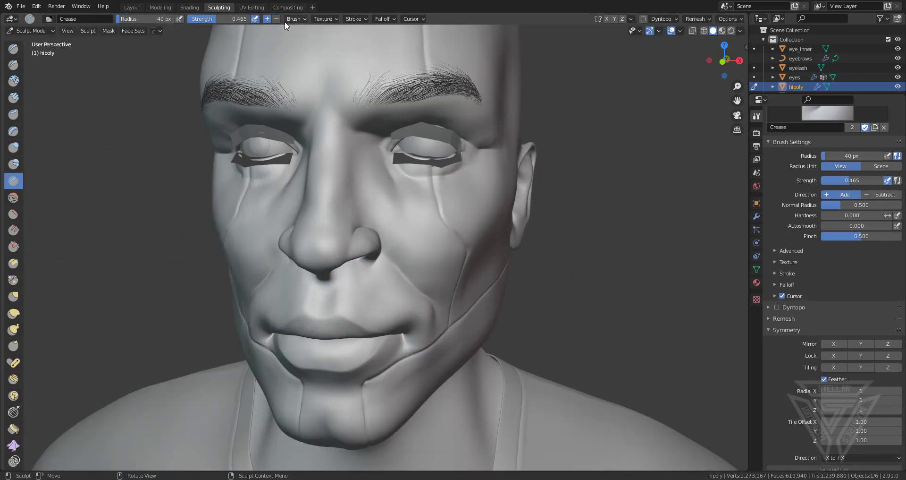
pyautogui.click(385, 19)
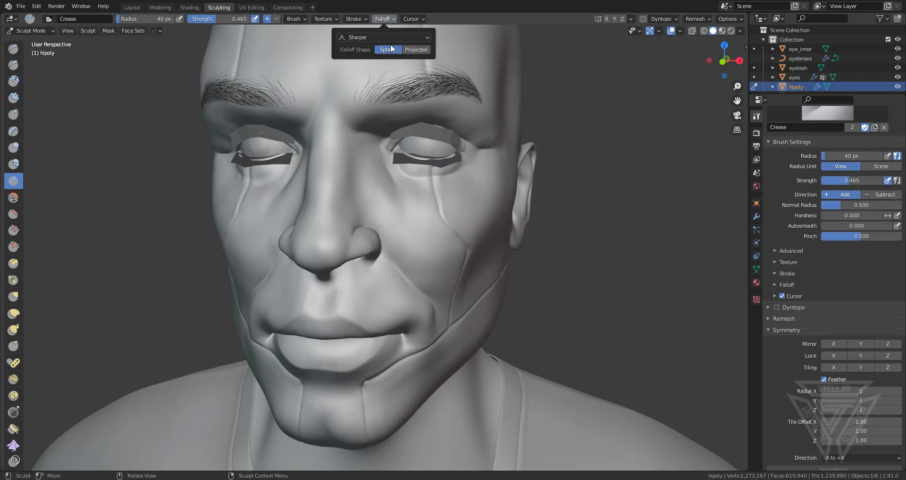
pyautogui.click(383, 38)
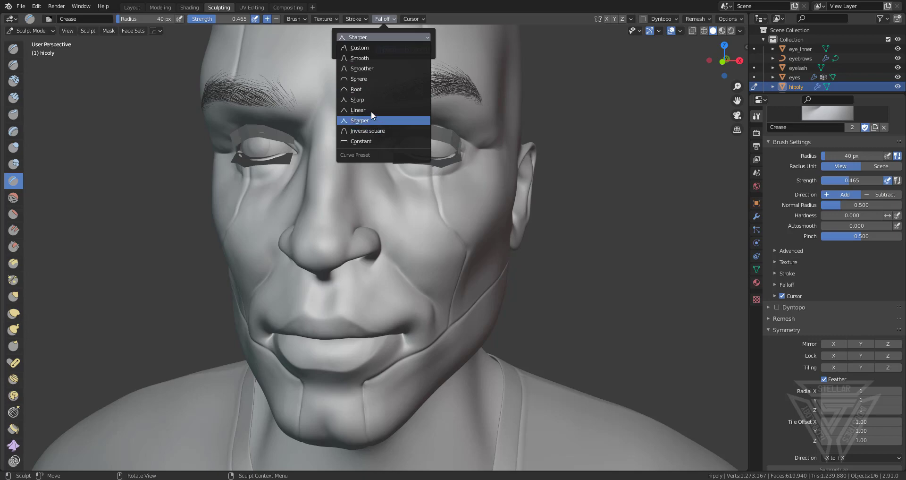
pyautogui.click(372, 90)
# Make a short test stroke on the left cheek below the outer eye corner and disable Stabilize Stroke.
pyautogui.scroll(2, 516, 285)
pyautogui.moveTo(446, 287); pyautogui.dragTo(405, 239, button='middle')
pyautogui.moveTo(412, 180)
pyautogui.mouseDown()
pyautogui.moveTo(442, 180)
pyautogui.moveTo(407, 179)
pyautogui.mouseUp()
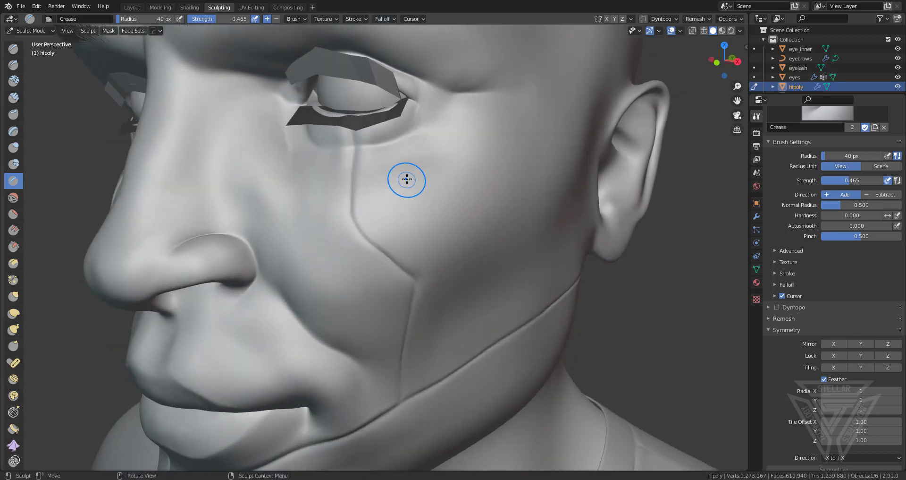
pyautogui.click(355, 19)
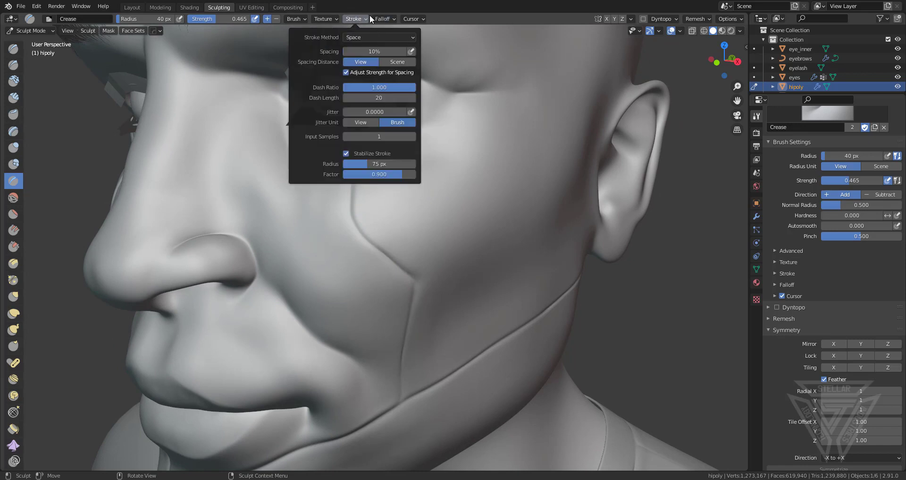
pyautogui.click(346, 154)
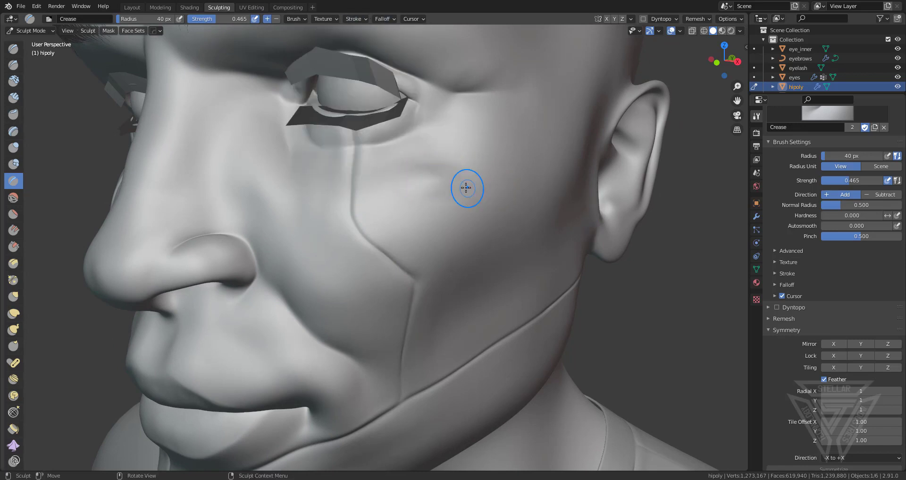
# Reduce the Crease radius to 14 px and try short raised strokes on the left cheek below the outer eye corner.
pyautogui.press('f')
pyautogui.click(424, 172)
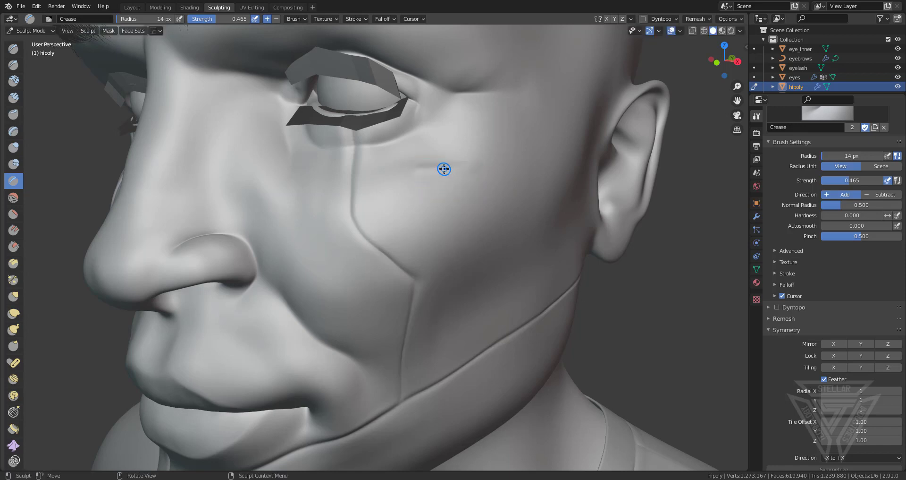
pyautogui.moveTo(469, 167); pyautogui.dragTo(485, 191)
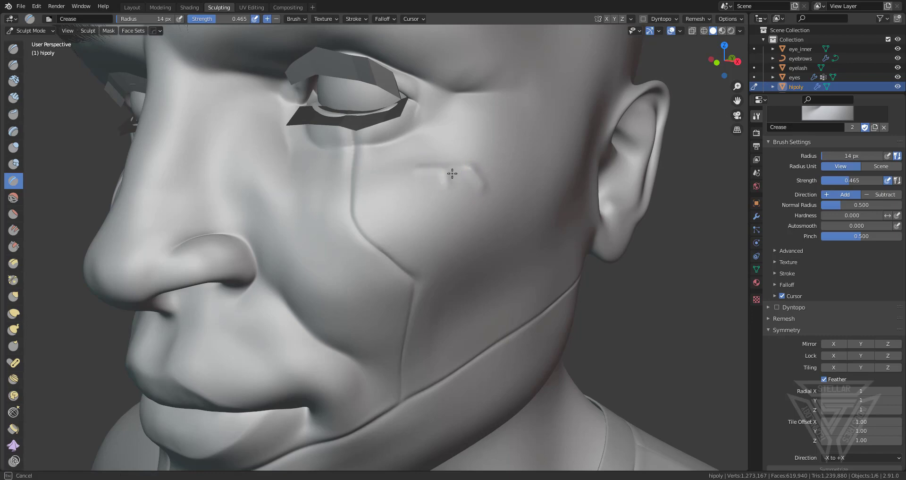
pyautogui.moveTo(452, 174)
pyautogui.mouseDown()
pyautogui.moveTo(468, 170)
pyautogui.moveTo(480, 188)
pyautogui.mouseUp()
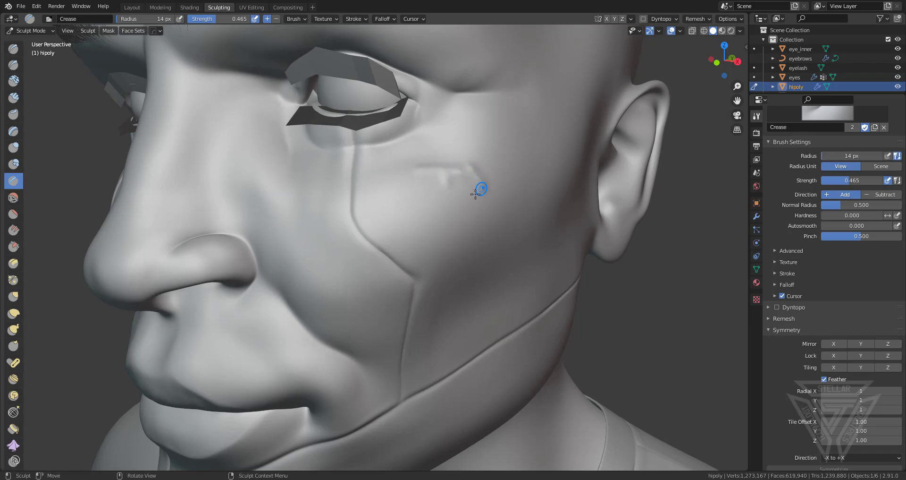
# Sculpt a curved raised ridge on the right temple, just behind the outer corner of the eye.
pyautogui.scroll(-2, 480, 188)
pyautogui.moveTo(392, 200)
pyautogui.mouseDown(button='middle')
pyautogui.moveTo(362, 196)
pyautogui.moveTo(383, 203)
pyautogui.mouseUp(button='middle')
pyautogui.moveTo(419, 227)
pyautogui.mouseDown(button='middle')
pyautogui.moveTo(398, 225)
pyautogui.moveTo(421, 243)
pyautogui.moveTo(414, 233)
pyautogui.moveTo(453, 232)
pyautogui.mouseUp(button='middle')
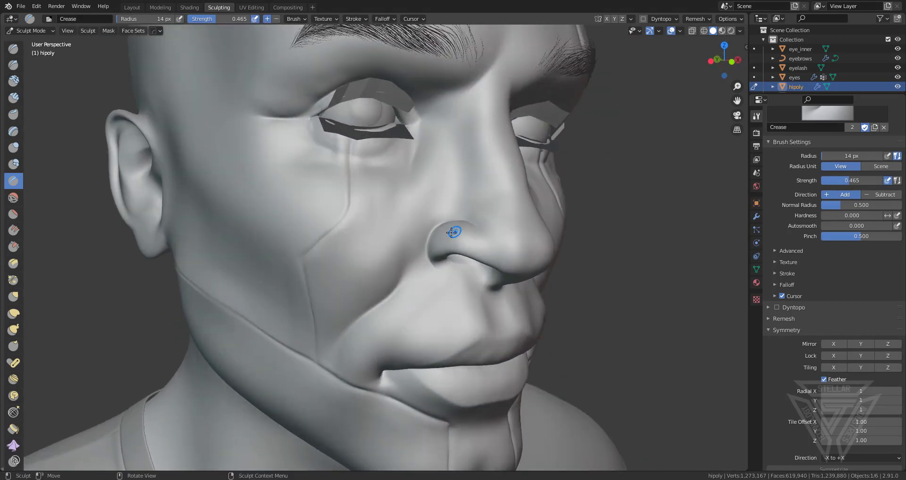
pyautogui.moveTo(405, 321)
pyautogui.keyDown('shift'); pyautogui.mouseDown(button='middle')
pyautogui.moveTo(406, 249)
pyautogui.moveTo(420, 258)
pyautogui.mouseUp(button='middle'); pyautogui.keyUp('shift')
pyautogui.keyDown('shift'); pyautogui.moveTo(412, 203); pyautogui.dragTo(407, 275, button='middle'); pyautogui.keyUp('shift')
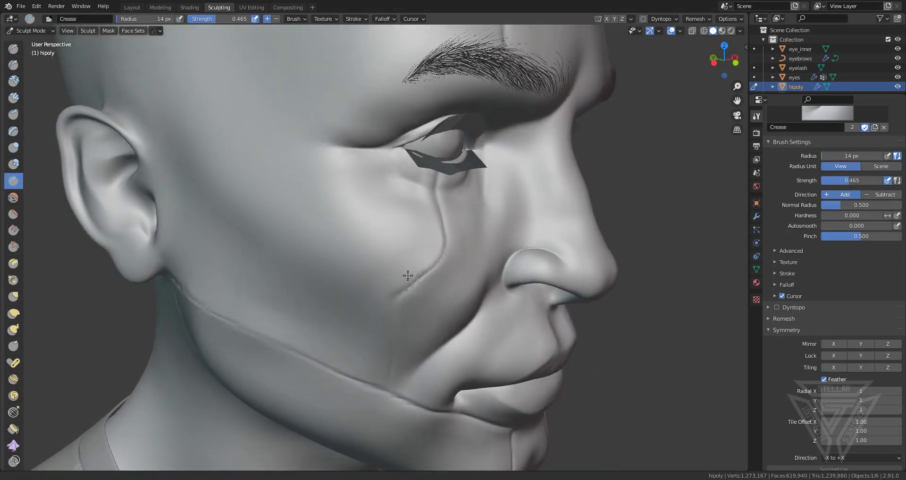
pyautogui.moveTo(349, 191)
pyautogui.mouseDown(button='middle')
pyautogui.moveTo(356, 213)
pyautogui.moveTo(381, 175)
pyautogui.mouseUp(button='middle')
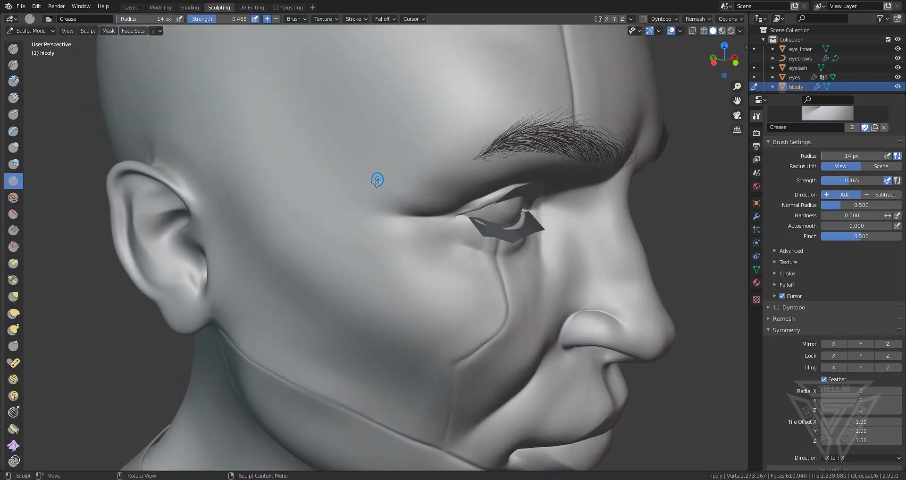
pyautogui.moveTo(376, 175); pyautogui.dragTo(362, 210)
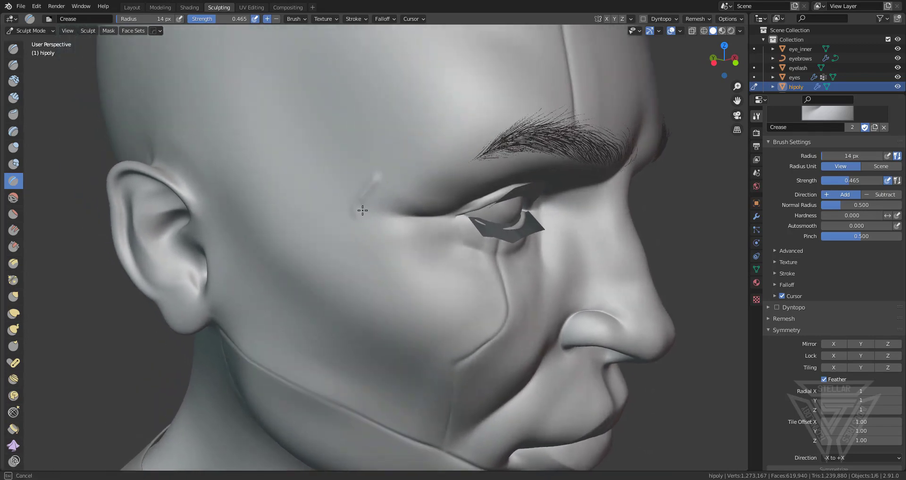
pyautogui.moveTo(364, 231); pyautogui.dragTo(342, 63, button='middle')
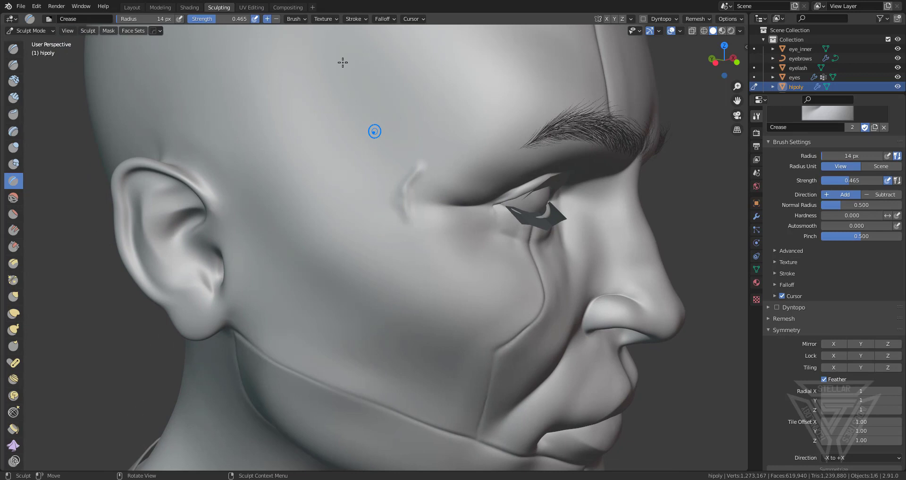
# Switch the Crease brush to Subtract and extend the right temple scar as a curved groove down toward the cheek.
pyautogui.click(276, 19)
pyautogui.scroll(5, 390, 220)
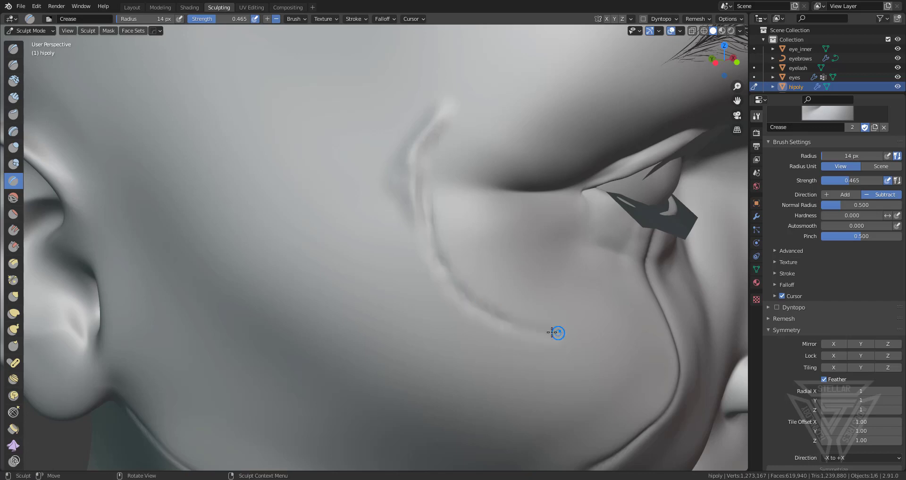
pyautogui.scroll(-4, 451, 291)
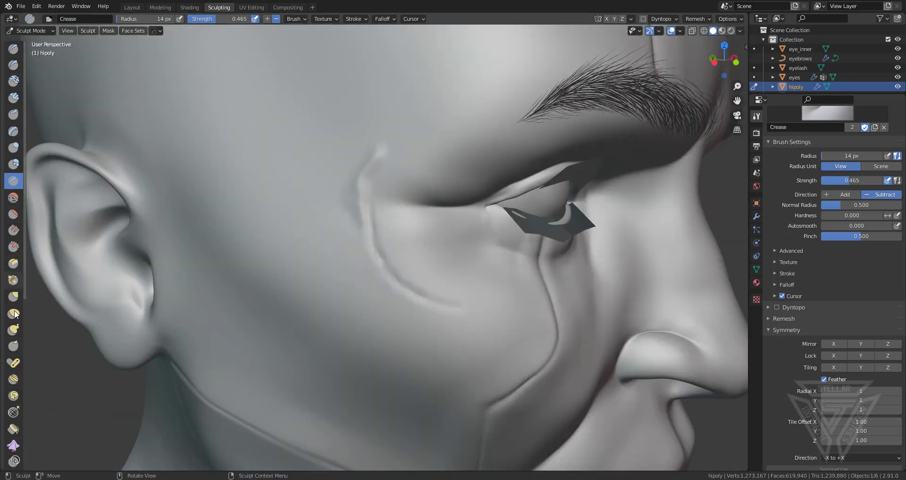
# Sharpen the right temple scar along its length with the Pinch/Magnify brush at 70 px radius.
pyautogui.click(13, 280)
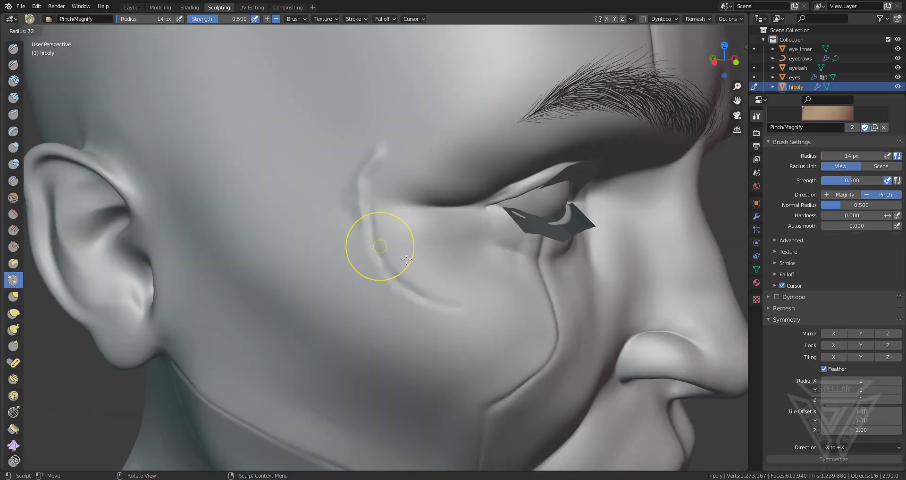
pyautogui.moveTo(383, 248)
pyautogui.mouseDown()
pyautogui.moveTo(428, 298)
pyautogui.moveTo(515, 324)
pyautogui.mouseUp()
pyautogui.moveTo(371, 183); pyautogui.dragTo(377, 259)
pyautogui.scroll(-4, 472, 278)
pyautogui.moveTo(519, 280); pyautogui.dragTo(496, 279, button='middle')
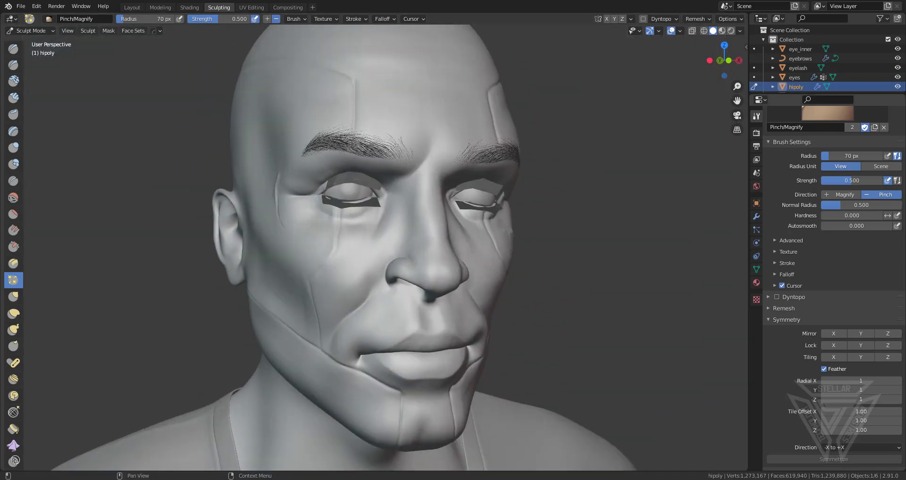
# Sculpt a short curved scar across the middle of the chin using the Crease brush with Add direction and 34 px radius.
pyautogui.scroll(3, 601, 318)
pyautogui.moveTo(477, 307); pyautogui.dragTo(404, 261, button='middle')
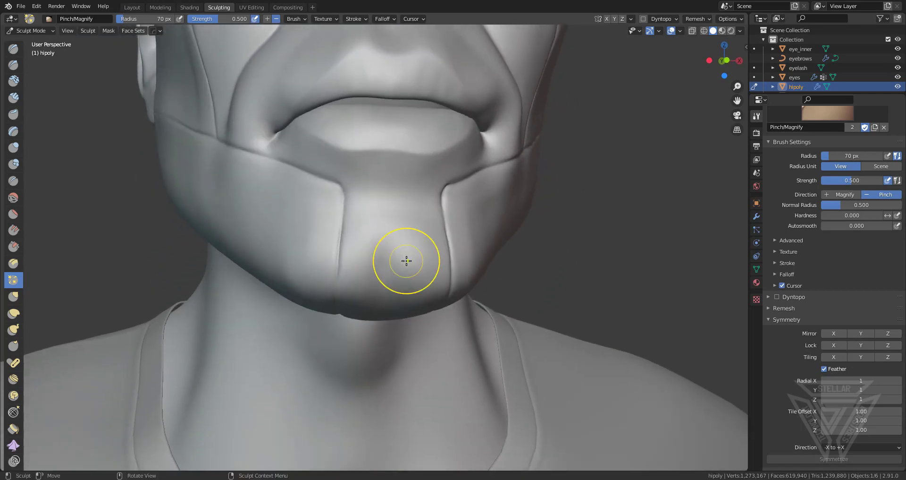
pyautogui.scroll(2, 384, 282)
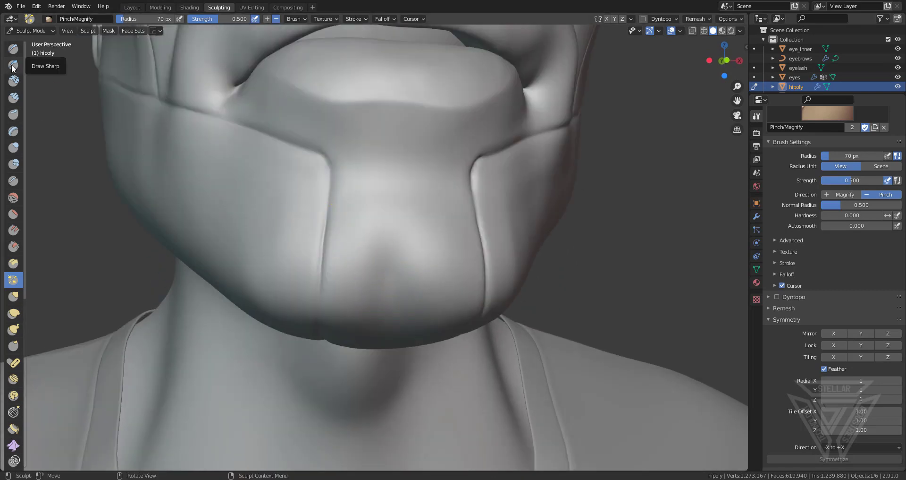
pyautogui.click(14, 181)
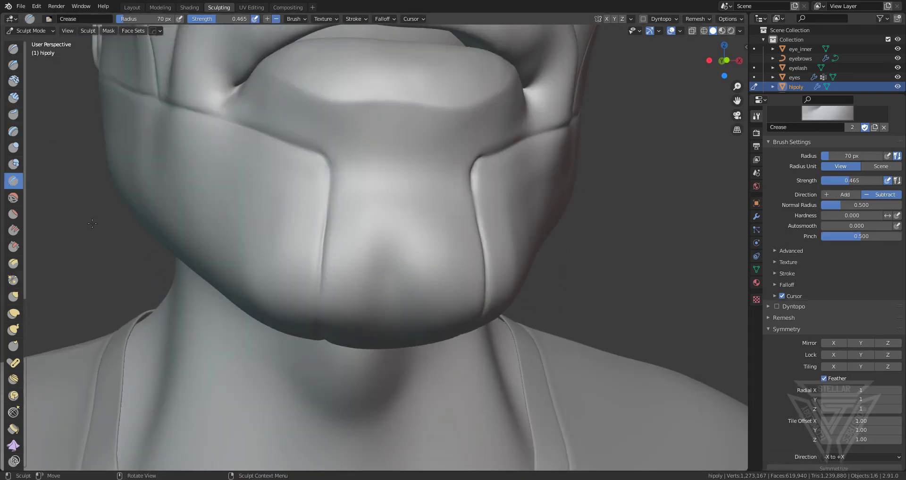
pyautogui.scroll(3, 409, 334)
pyautogui.click(266, 19)
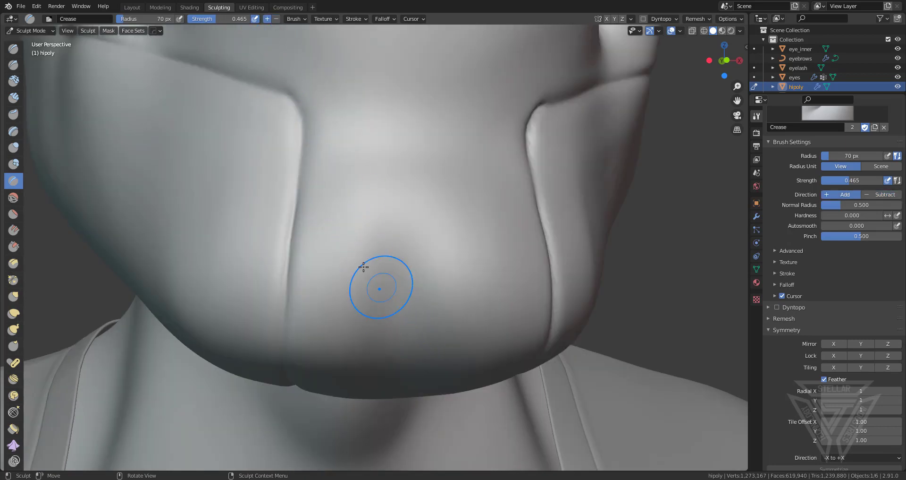
pyautogui.moveTo(350, 262); pyautogui.dragTo(395, 243)
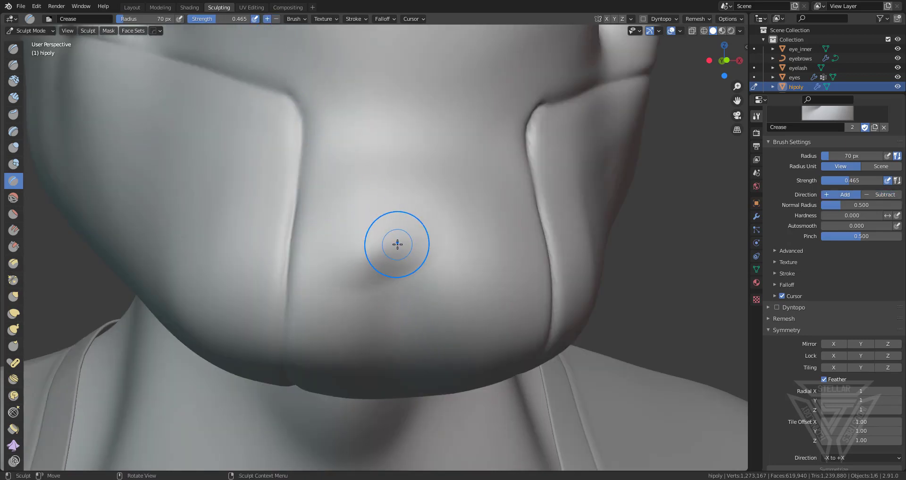
pyautogui.hotkey('ctrl', 'z')
pyautogui.press('f')
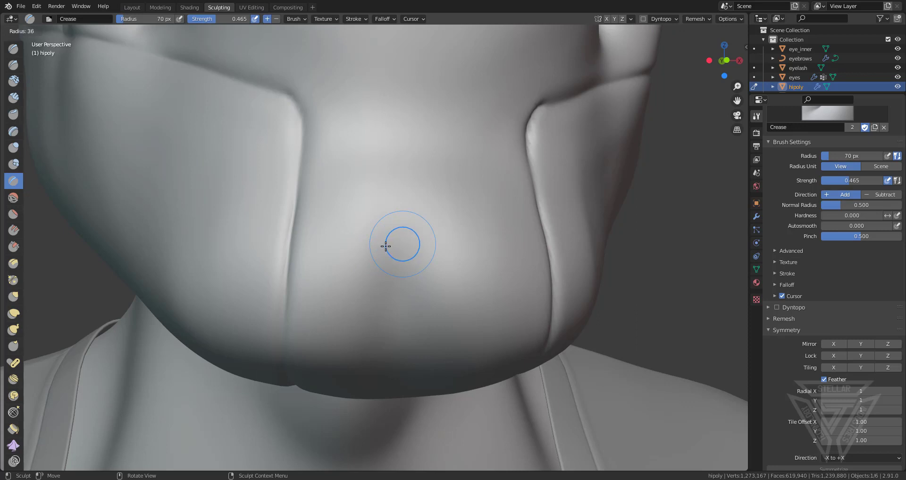
pyautogui.click(386, 246)
pyautogui.moveTo(361, 247)
pyautogui.mouseDown()
pyautogui.moveTo(425, 234)
pyautogui.moveTo(460, 242)
pyautogui.mouseUp()
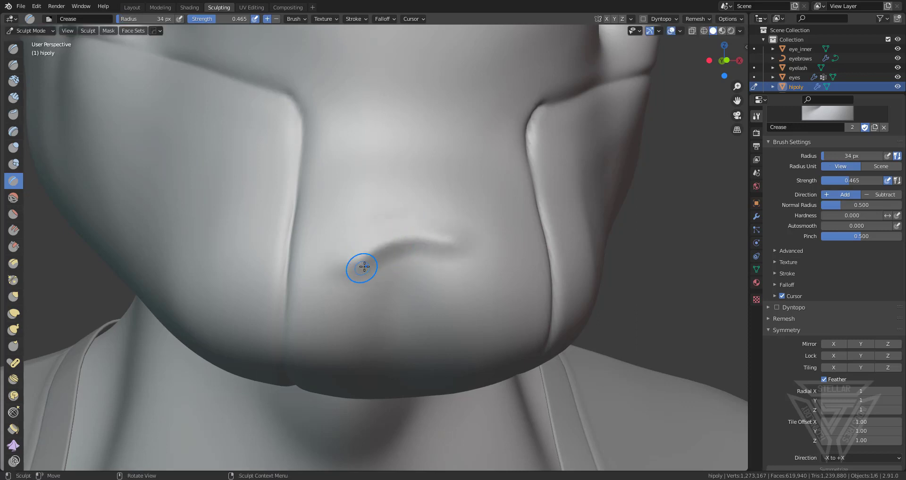
# Tighten the chin scar with the Pinch/Magnify brush at 34 px radius.
pyautogui.click(13, 279)
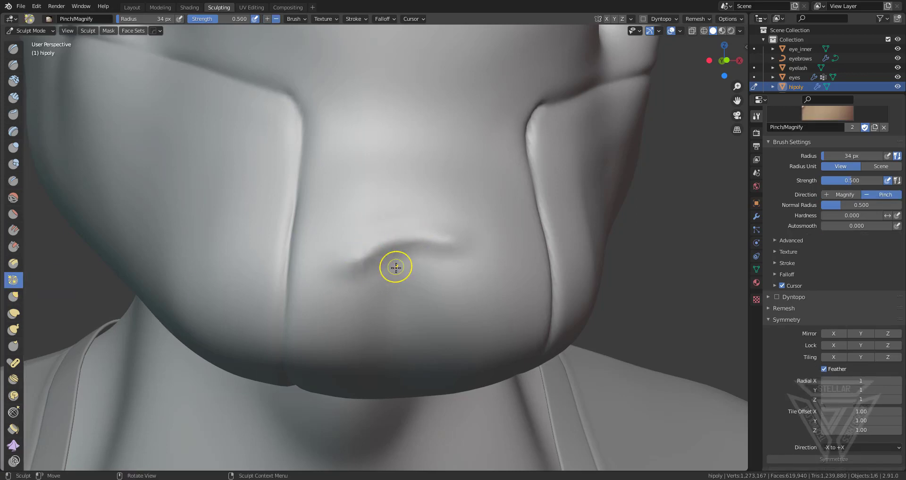
pyautogui.scroll(-5, 396, 267)
pyautogui.moveTo(368, 253); pyautogui.dragTo(377, 268)
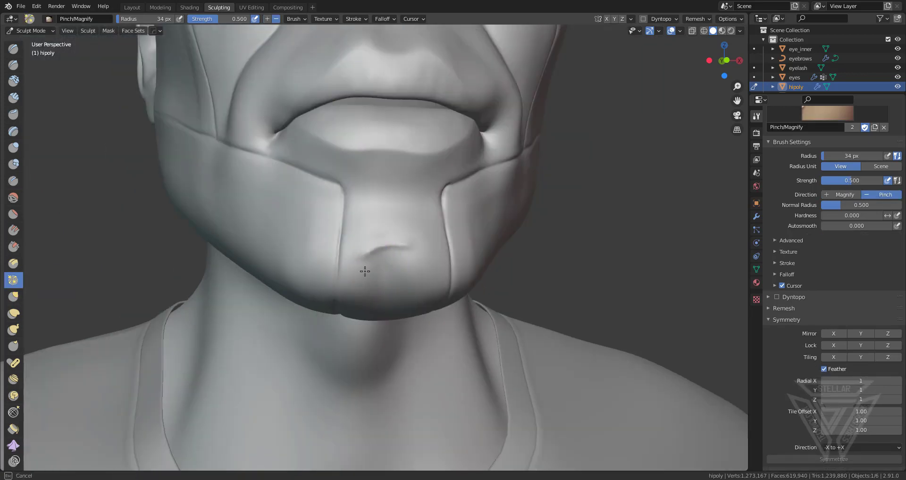
pyautogui.scroll(-4, 492, 264)
pyautogui.moveTo(492, 260)
pyautogui.mouseDown(button='middle')
pyautogui.moveTo(440, 245)
pyautogui.moveTo(471, 225)
pyautogui.moveTo(483, 248)
pyautogui.mouseUp(button='middle')
# Sculpt a broken, slanted raised scar down the middle of the forehead with the Crease brush in Add direction at 34 px radius.
pyautogui.scroll(3, 419, 279)
pyautogui.keyDown('shift'); pyautogui.moveTo(399, 156); pyautogui.dragTo(409, 316, button='middle'); pyautogui.keyUp('shift')
pyautogui.moveTo(475, 305); pyautogui.dragTo(422, 292, button='middle')
pyautogui.moveTo(396, 233); pyautogui.dragTo(466, 254, button='middle')
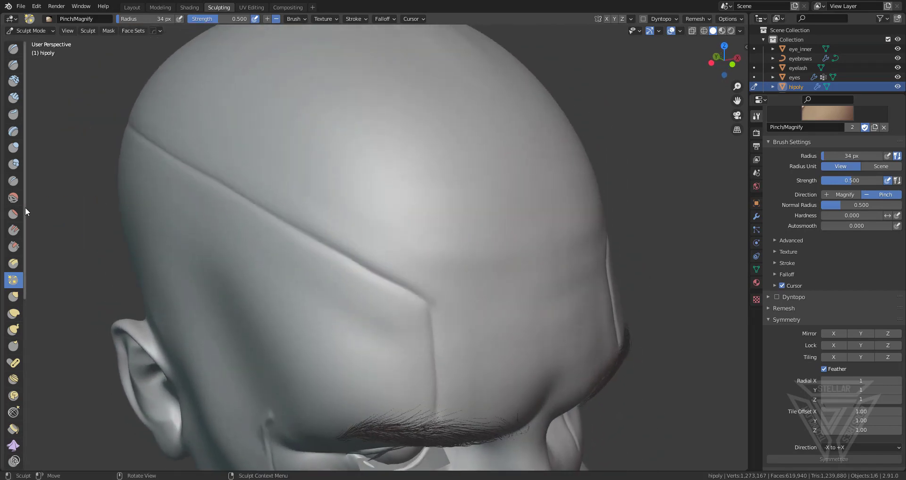
pyautogui.click(14, 180)
pyautogui.moveTo(416, 243); pyautogui.dragTo(370, 239, button='middle')
pyautogui.moveTo(370, 239); pyautogui.dragTo(433, 204)
pyautogui.hotkey('ctrl', 'z')
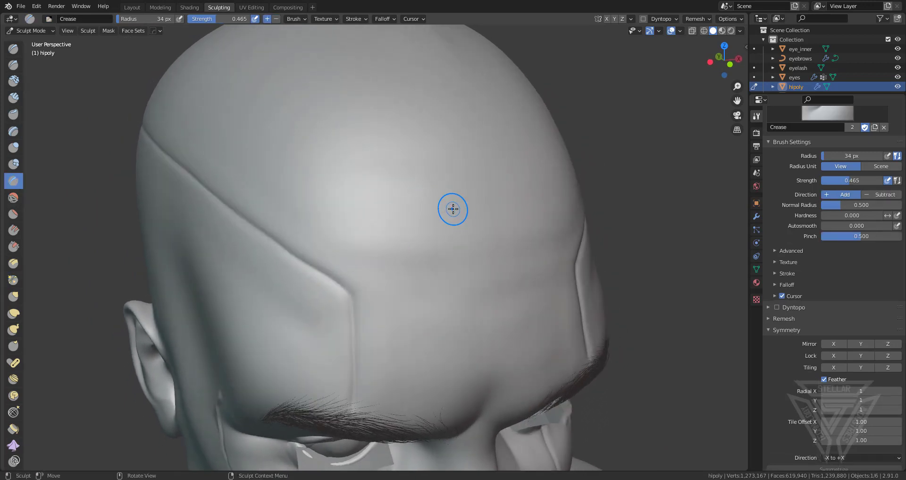
pyautogui.scroll(2, 449, 206)
pyautogui.moveTo(454, 174)
pyautogui.mouseDown()
pyautogui.moveTo(425, 245)
pyautogui.moveTo(407, 250)
pyautogui.mouseUp()
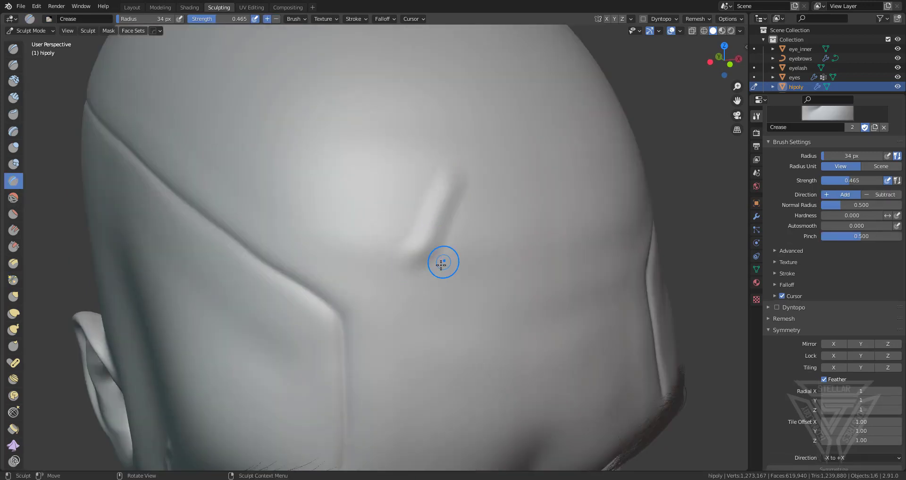
pyautogui.moveTo(444, 283); pyautogui.dragTo(435, 380)
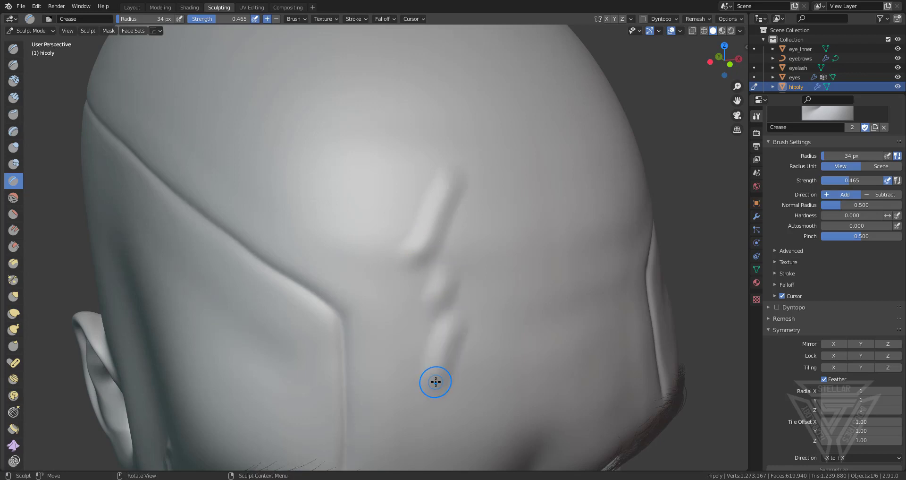
# Set the Crease brush to Subtract and carve grooves branching sideways from the forehead scar.
pyautogui.moveTo(406, 357); pyautogui.dragTo(350, 327, button='middle')
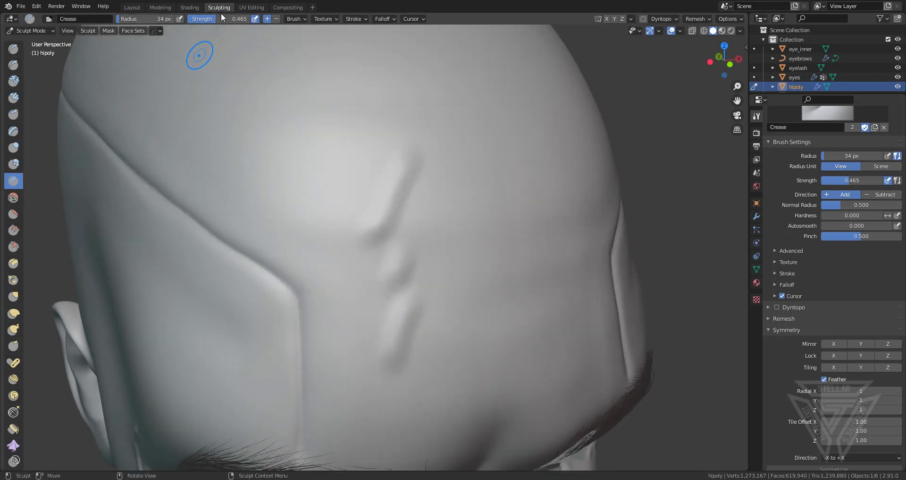
pyautogui.click(276, 19)
pyautogui.scroll(2, 347, 199)
pyautogui.moveTo(402, 213); pyautogui.dragTo(414, 225)
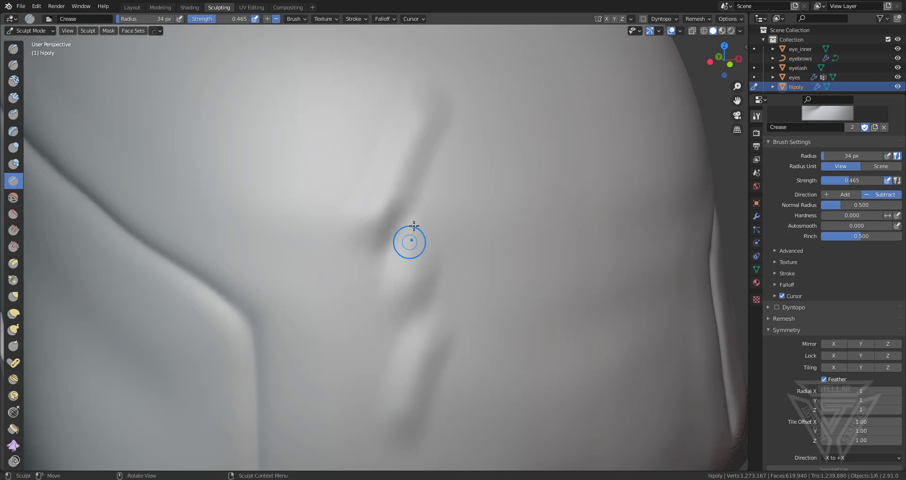
pyautogui.moveTo(433, 168); pyautogui.dragTo(476, 152)
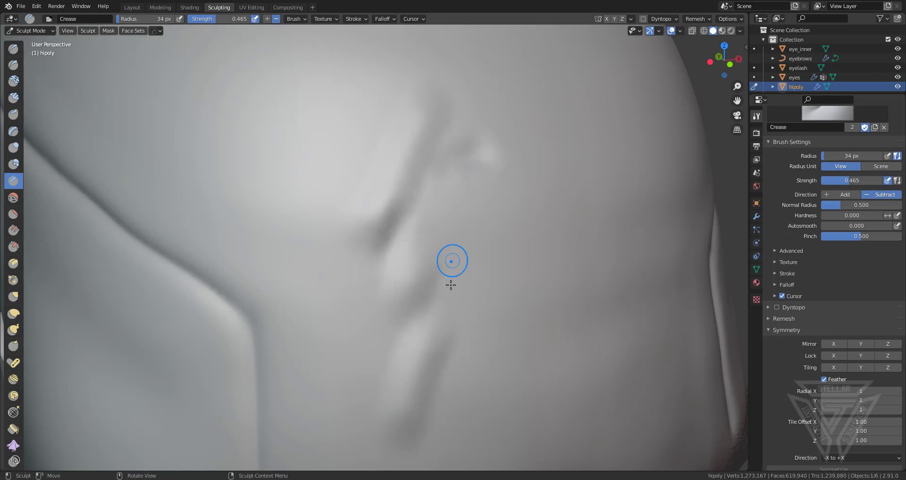
pyautogui.moveTo(450, 300)
pyautogui.mouseDown()
pyautogui.moveTo(501, 273)
pyautogui.moveTo(514, 242)
pyautogui.mouseUp()
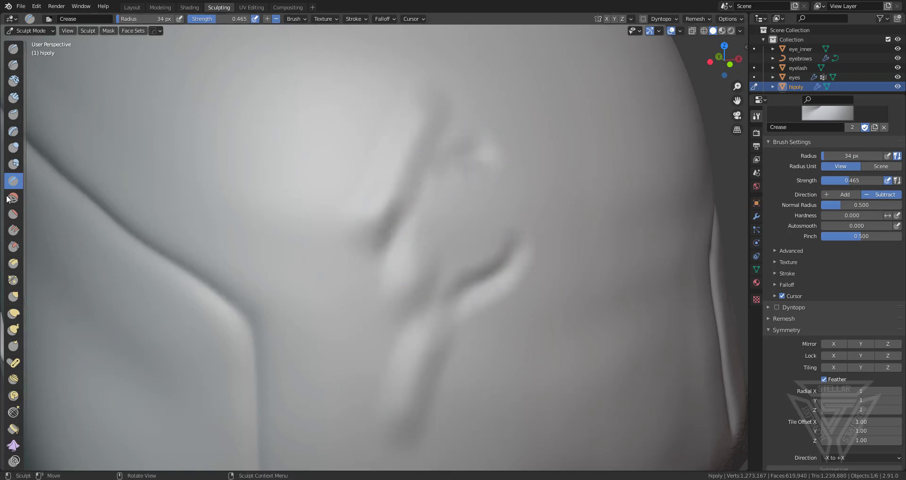
# Sharpen the forehead scar and its branches with the Pinch/Magnify brush at 51 px radius.
pyautogui.click(13, 279)
pyautogui.scroll(-6, 394, 276)
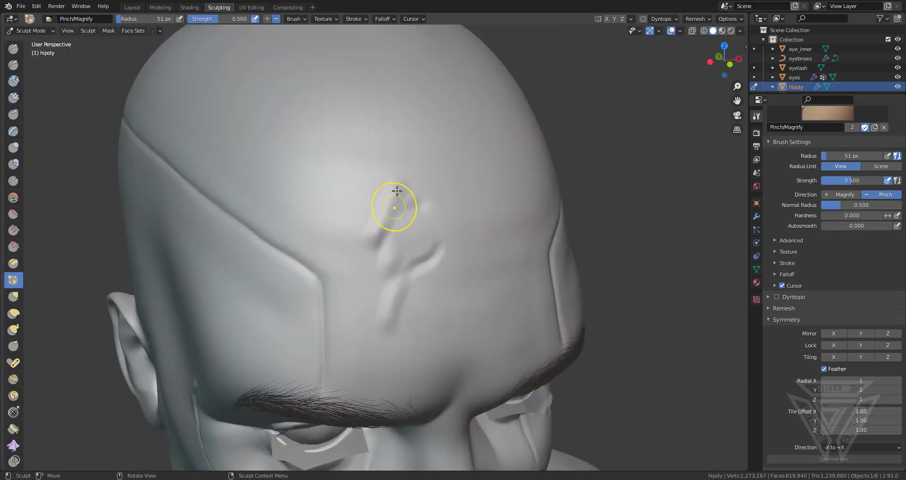
pyautogui.moveTo(404, 191)
pyautogui.mouseDown()
pyautogui.moveTo(385, 239)
pyautogui.moveTo(392, 294)
pyautogui.moveTo(442, 244)
pyautogui.mouseUp()
pyautogui.moveTo(393, 277)
pyautogui.mouseDown()
pyautogui.moveTo(427, 200)
pyautogui.moveTo(395, 219)
pyautogui.moveTo(466, 197)
pyautogui.mouseUp()
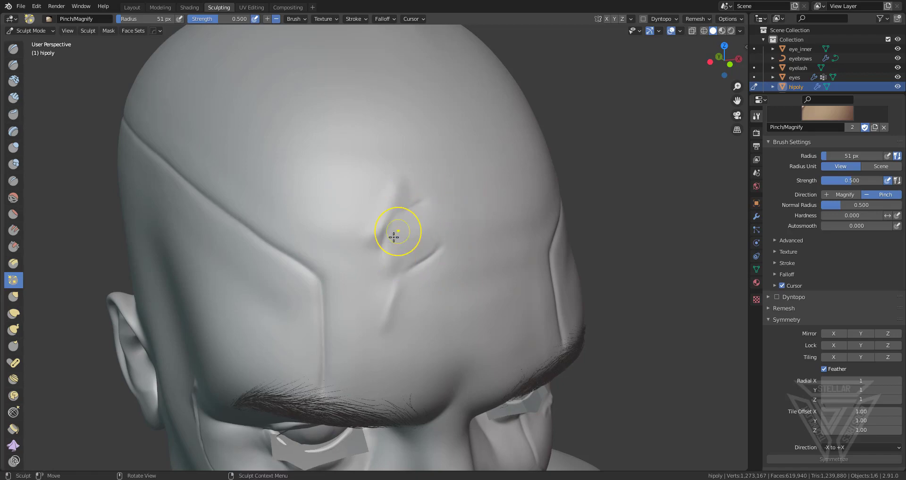
pyautogui.moveTo(393, 240); pyautogui.dragTo(385, 280)
pyautogui.moveTo(379, 231); pyautogui.dragTo(408, 179)
pyautogui.scroll(-2, 444, 265)
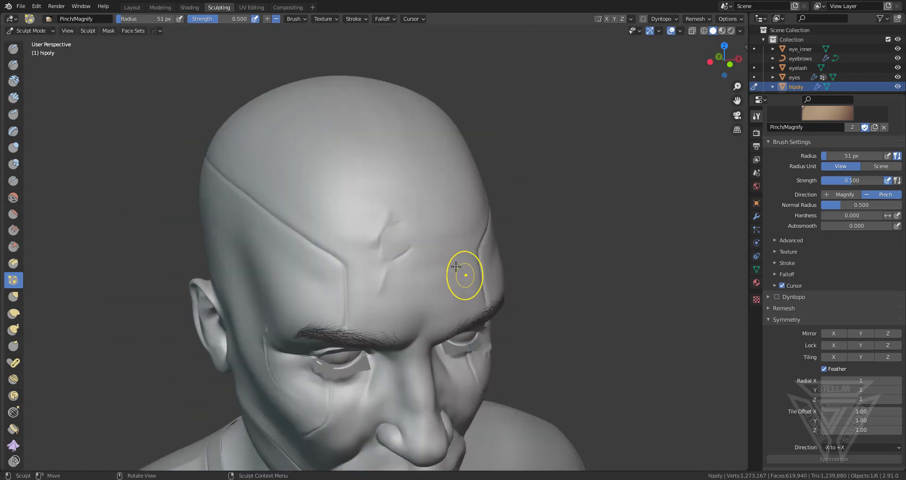
# Examine the sculpted scars and panel lines around the whole face, including on the textured head in the Modeling workspace.
pyautogui.moveTo(456, 267)
pyautogui.mouseDown(button='middle')
pyautogui.moveTo(441, 239)
pyautogui.moveTo(488, 211)
pyautogui.mouseUp(button='middle')
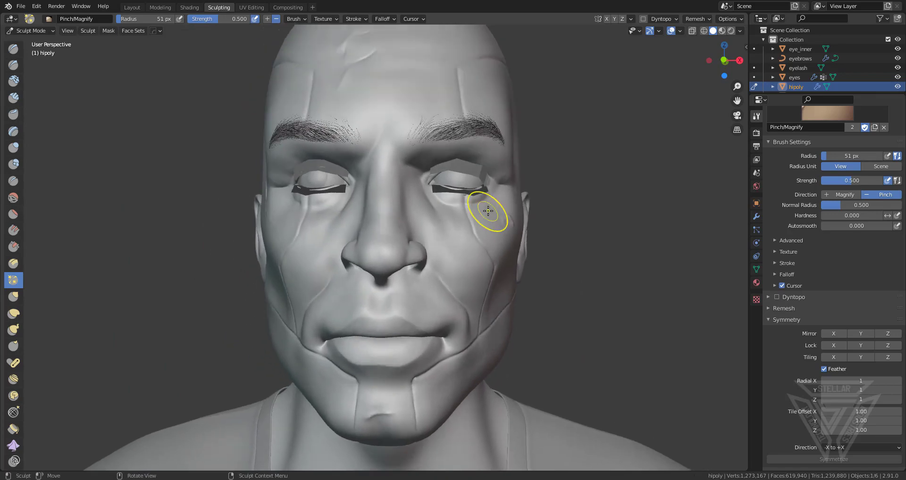
pyautogui.moveTo(478, 248)
pyautogui.mouseDown(button='middle')
pyautogui.moveTo(509, 236)
pyautogui.moveTo(467, 198)
pyautogui.moveTo(461, 173)
pyautogui.moveTo(366, 236)
pyautogui.moveTo(440, 242)
pyautogui.moveTo(480, 201)
pyautogui.moveTo(498, 269)
pyautogui.moveTo(487, 216)
pyautogui.moveTo(488, 235)
pyautogui.mouseUp(button='middle')
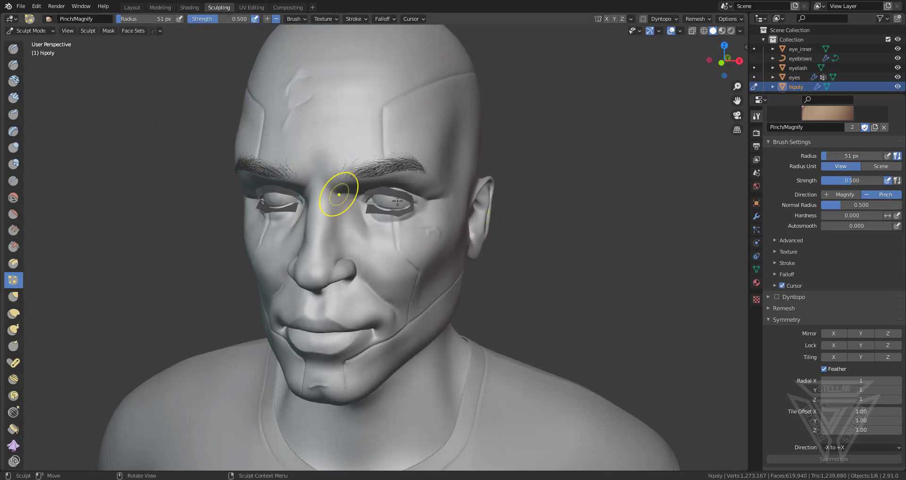
pyautogui.moveTo(451, 203)
pyautogui.mouseDown(button='middle')
pyautogui.moveTo(443, 285)
pyautogui.moveTo(472, 118)
pyautogui.moveTo(494, 55)
pyautogui.mouseUp(button='middle')
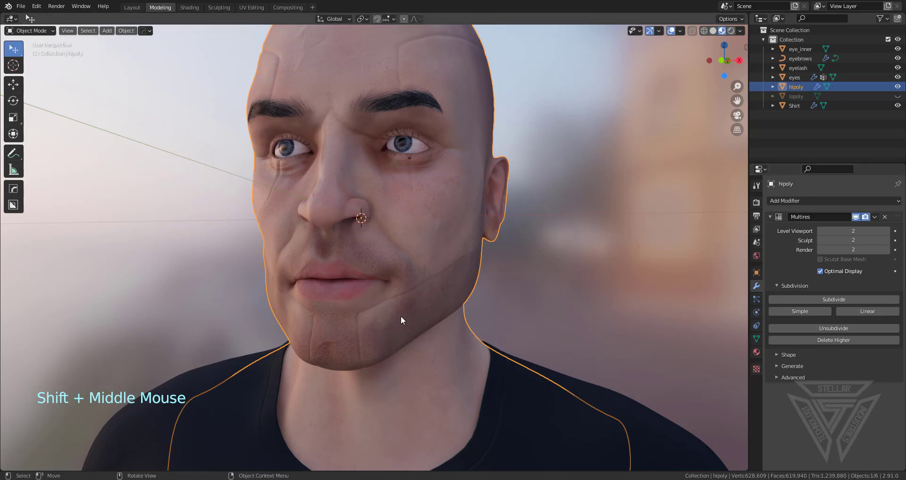
pyautogui.moveTo(419, 309); pyautogui.dragTo(459, 310, button='middle')
pyautogui.moveTo(427, 249); pyautogui.dragTo(449, 257, button='middle')
pyautogui.scroll(2, 470, 264)
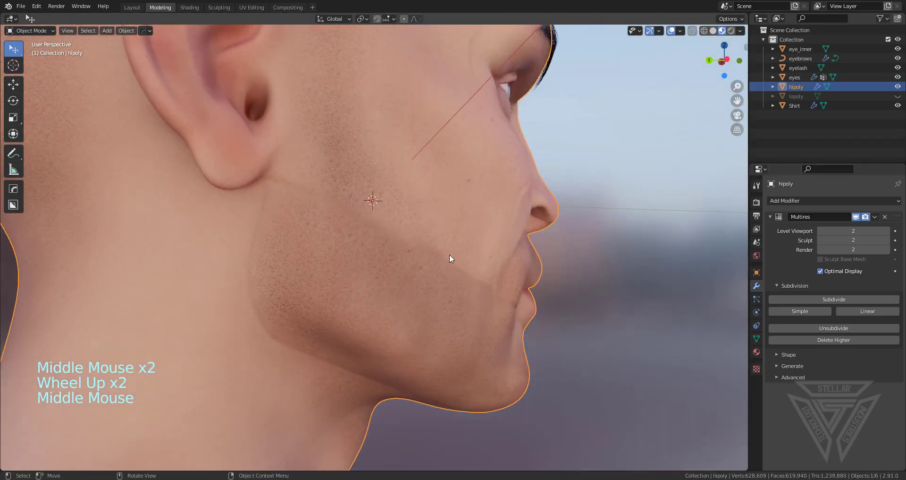
pyautogui.scroll(3, 392, 240)
pyautogui.moveTo(392, 239); pyautogui.dragTo(384, 264, button='middle')
pyautogui.scroll(-2, 463, 281)
pyautogui.scroll(-3, 428, 298)
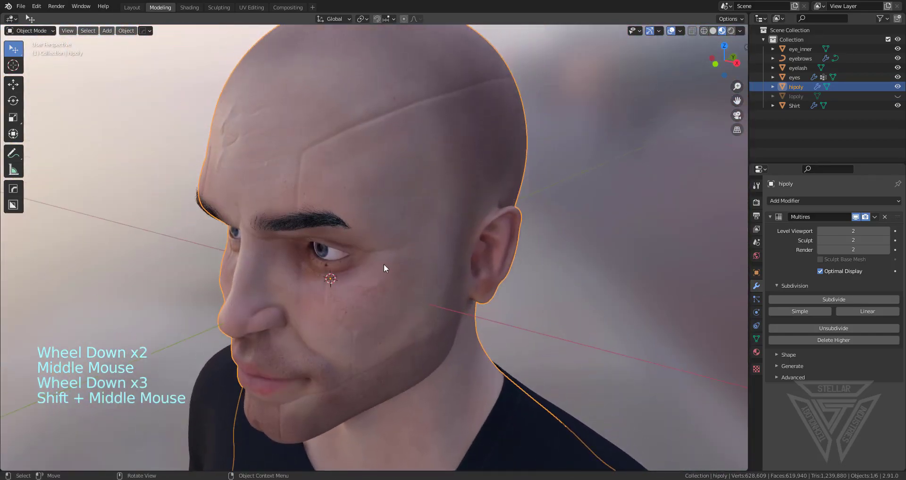
pyautogui.scroll(1, 388, 241)
# Switch the viewport to Solid shading and inspect the panel line and scar on the left cheek.
pyautogui.click(713, 31)
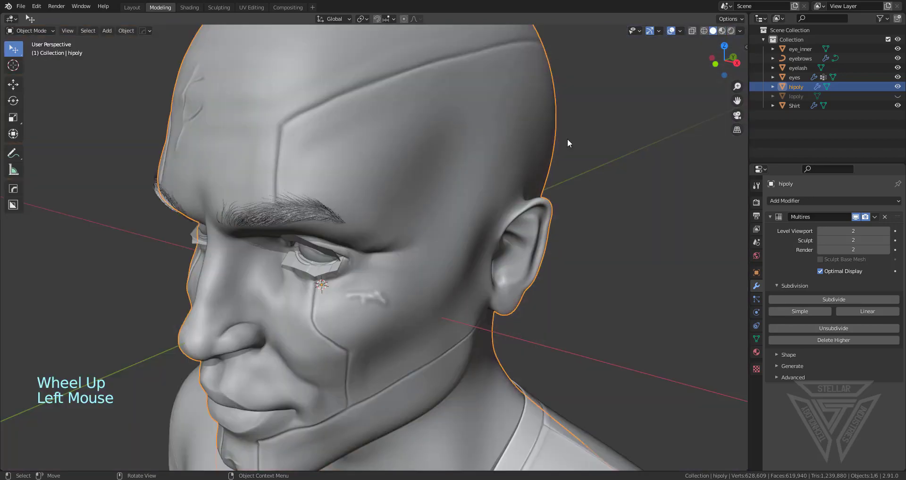
pyautogui.moveTo(355, 287); pyautogui.dragTo(380, 278, button='middle')
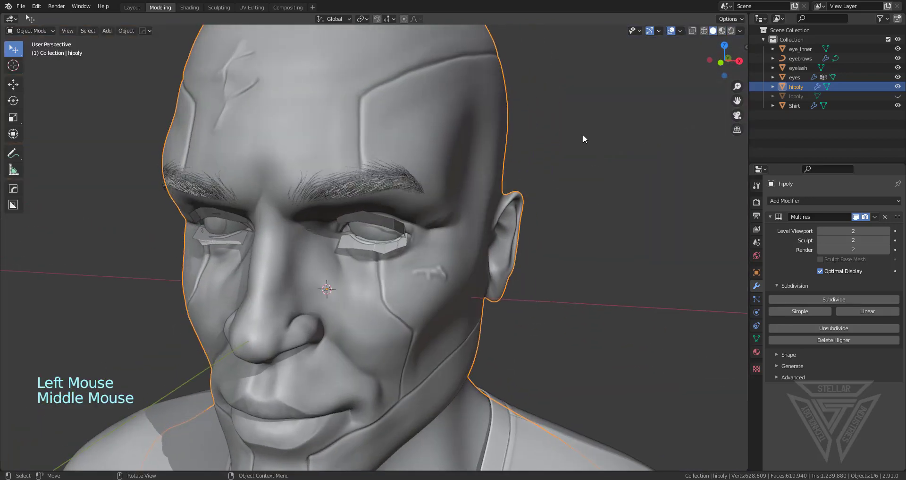
pyautogui.scroll(-2, 390, 222)
pyautogui.moveTo(390, 222)
pyautogui.mouseDown(button='middle')
pyautogui.moveTo(364, 219)
pyautogui.moveTo(322, 243)
pyautogui.moveTo(334, 258)
pyautogui.moveTo(393, 231)
pyautogui.moveTo(390, 214)
pyautogui.moveTo(390, 228)
pyautogui.mouseUp(button='middle')
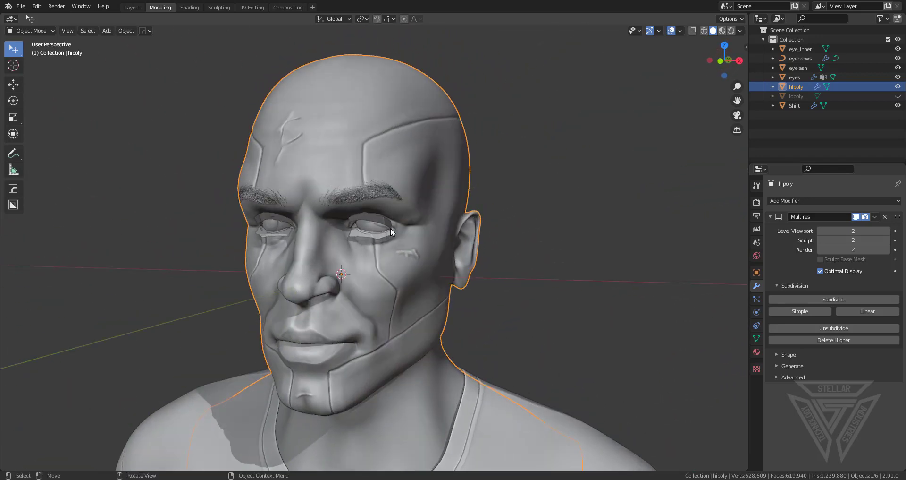
pyautogui.scroll(3, 390, 246)
pyautogui.moveTo(390, 260)
pyautogui.mouseDown(button='middle')
pyautogui.moveTo(363, 288)
pyautogui.moveTo(400, 202)
pyautogui.moveTo(382, 243)
pyautogui.moveTo(386, 259)
pyautogui.mouseUp(button='middle')
pyautogui.keyDown('shift'); pyautogui.moveTo(427, 206); pyautogui.dragTo(387, 212, button='middle'); pyautogui.keyUp('shift')
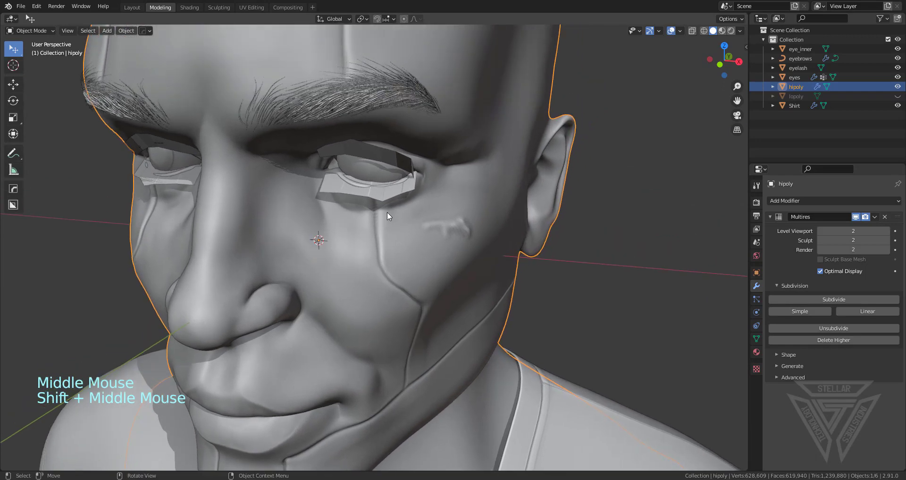
# Place the 3D cursor on the left cheek just below the eye and add a mesh plane there.
pyautogui.keyDown('shift'); pyautogui.rightClick(400, 211); pyautogui.keyUp('shift')
pyautogui.hotkey('shift', 'a')
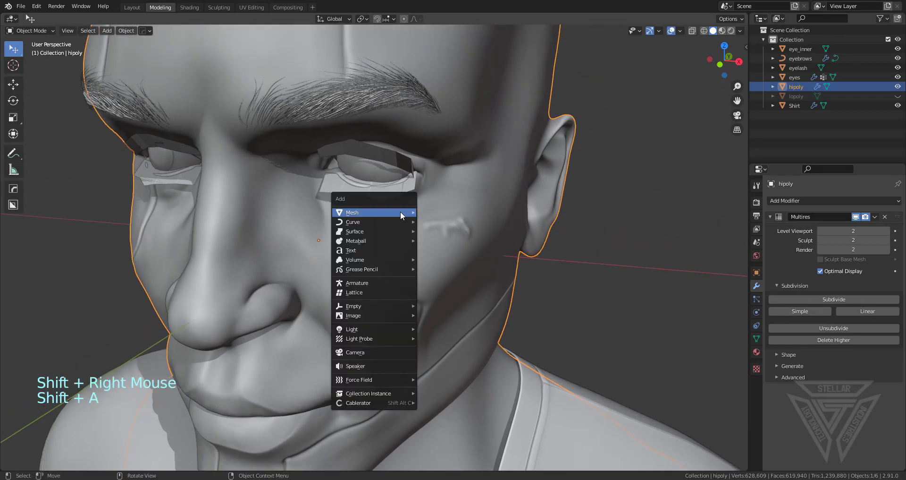
pyautogui.moveTo(411, 210)
pyautogui.click(461, 225)
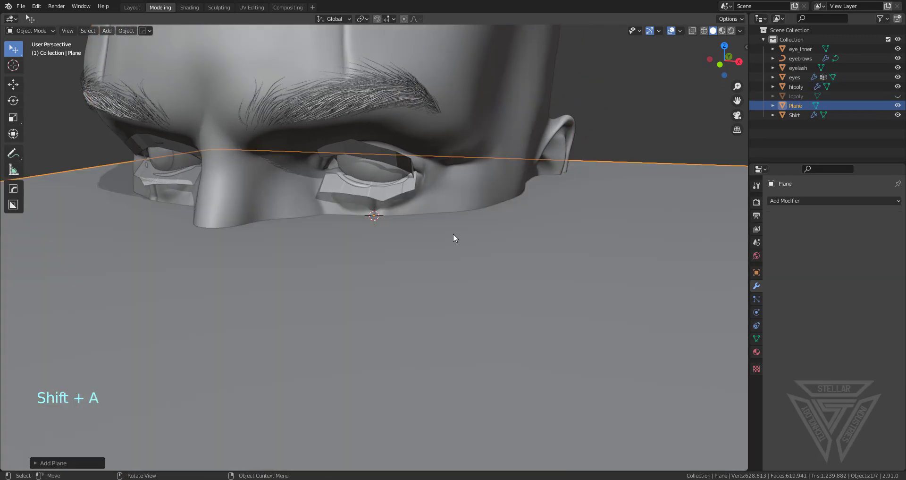
# Scale the new plane down to a small patch just below the left eye.
pyautogui.scroll(-2, 664, 289)
pyautogui.press('s')
pyautogui.click(379, 240)
pyautogui.scroll(3, 410, 261)
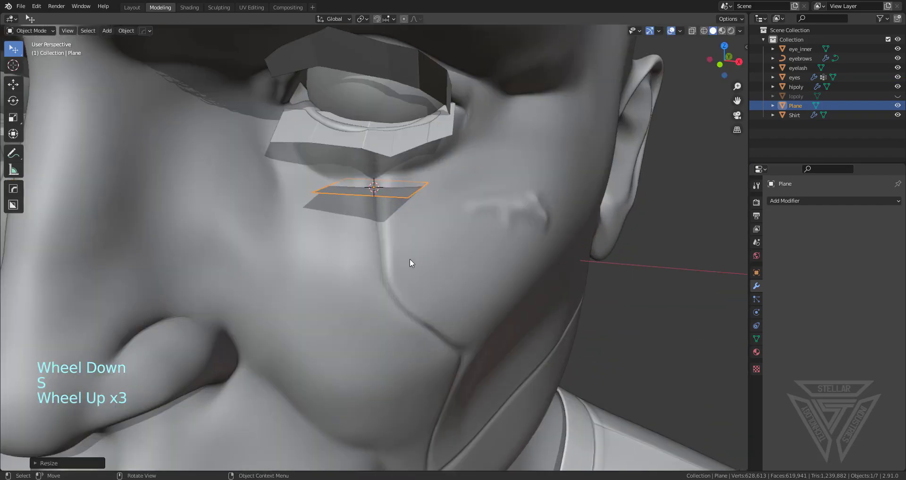
# Delete three of the plane's four vertices in Edit Mode and move the remaining one near the top of the cheek panel line.
pyautogui.moveTo(409, 261); pyautogui.dragTo(403, 254, button='middle')
pyautogui.press('Tab')
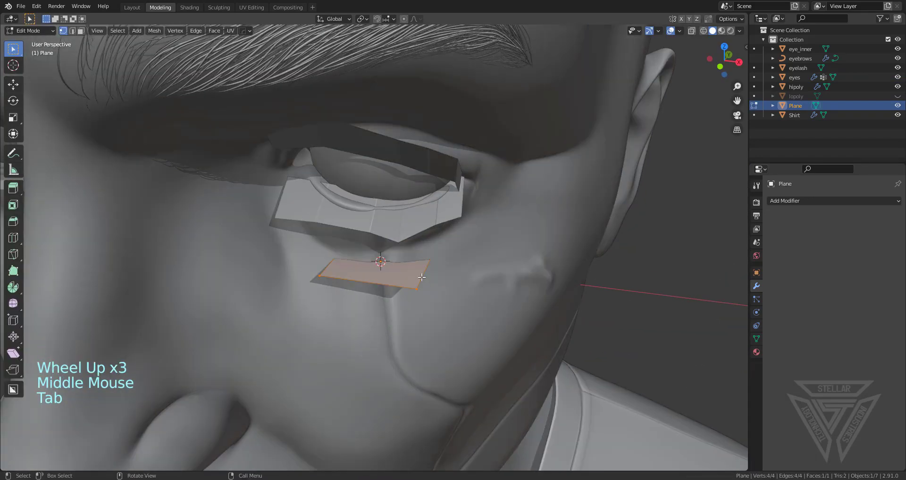
pyautogui.keyDown('shift'); pyautogui.click(411, 288); pyautogui.keyUp('shift')
pyautogui.keyDown('shift'); pyautogui.click(412, 289); pyautogui.keyUp('shift')
pyautogui.press('x')
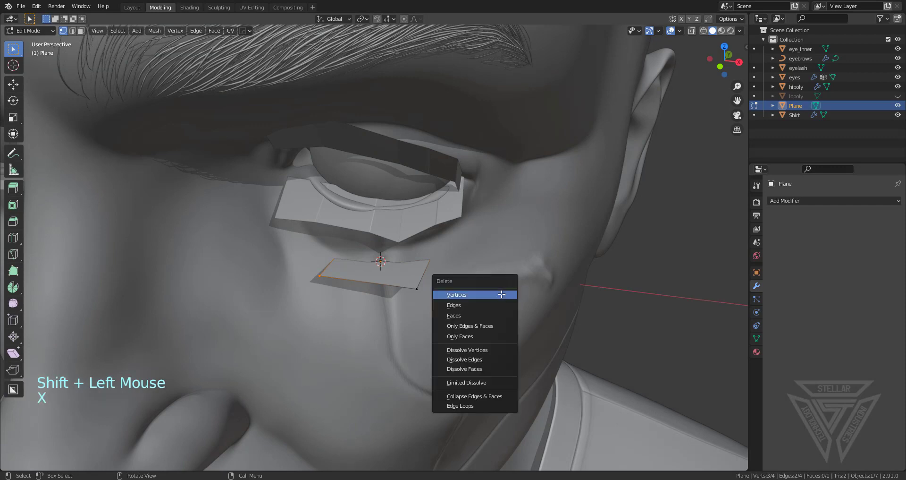
pyautogui.click(504, 296)
pyautogui.click(413, 287)
pyautogui.press('g')
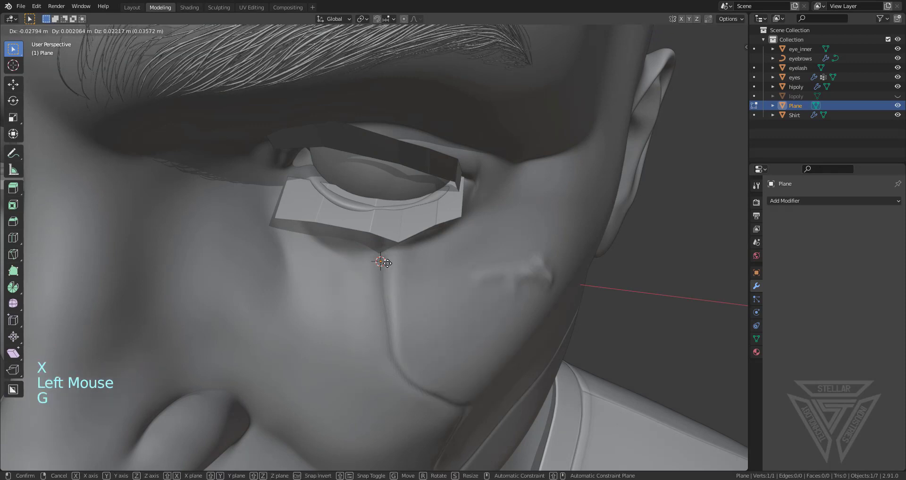
pyautogui.click(407, 279)
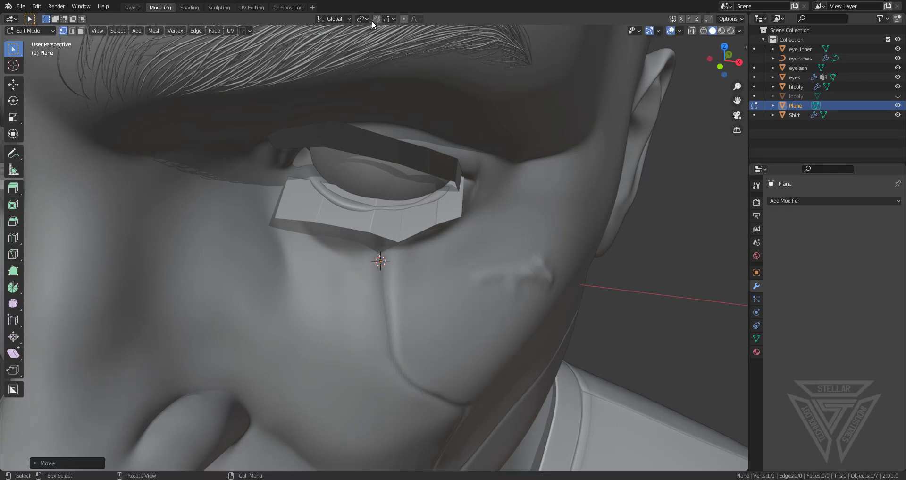
# Turn on snapping to Face with Project Individual Elements enabled.
pyautogui.click(388, 19)
pyautogui.click(369, 75)
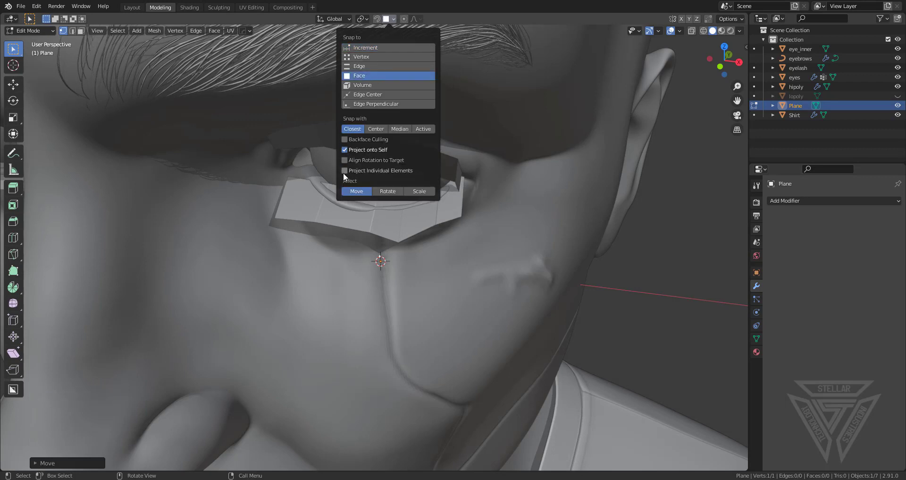
pyautogui.click(345, 171)
pyautogui.click(378, 18)
# Snap the single vertex onto the skin beneath the lower eyelid, above the start of the cheek panel line.
pyautogui.scroll(2, 387, 310)
pyautogui.keyDown('shift'); pyautogui.moveTo(390, 281); pyautogui.dragTo(389, 174, button='middle'); pyautogui.keyUp('shift')
pyautogui.press('g')
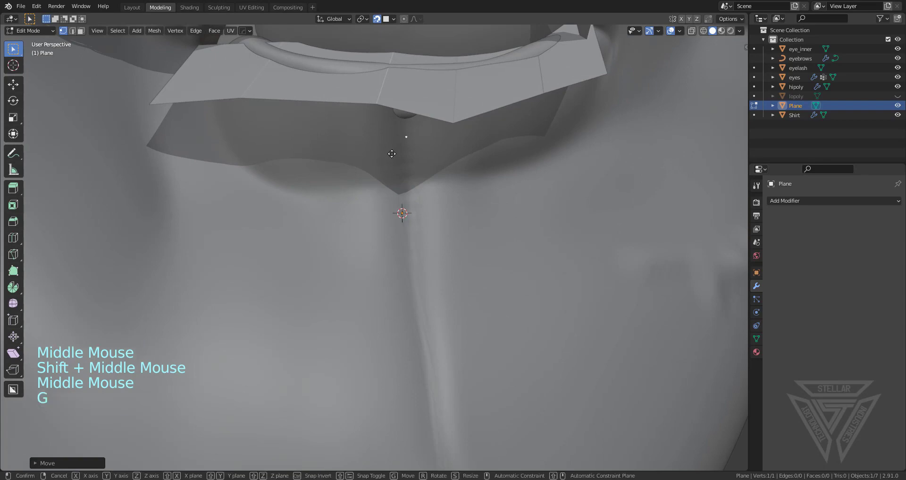
pyautogui.click(387, 167)
pyautogui.press('g')
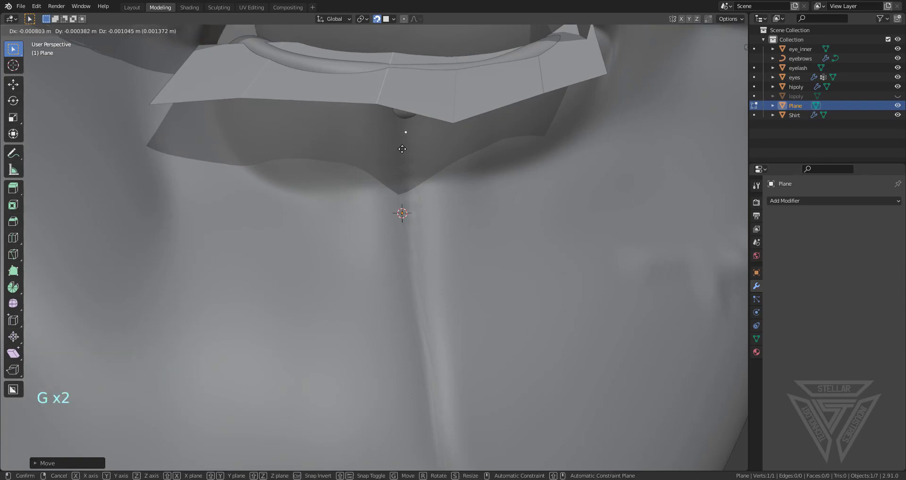
pyautogui.click(407, 139)
# Extrude the vertex downward in several segments along the upper straight part of the cheek panel line.
pyautogui.moveTo(407, 139); pyautogui.dragTo(395, 156, button='middle')
pyautogui.scroll(-2, 212, 231)
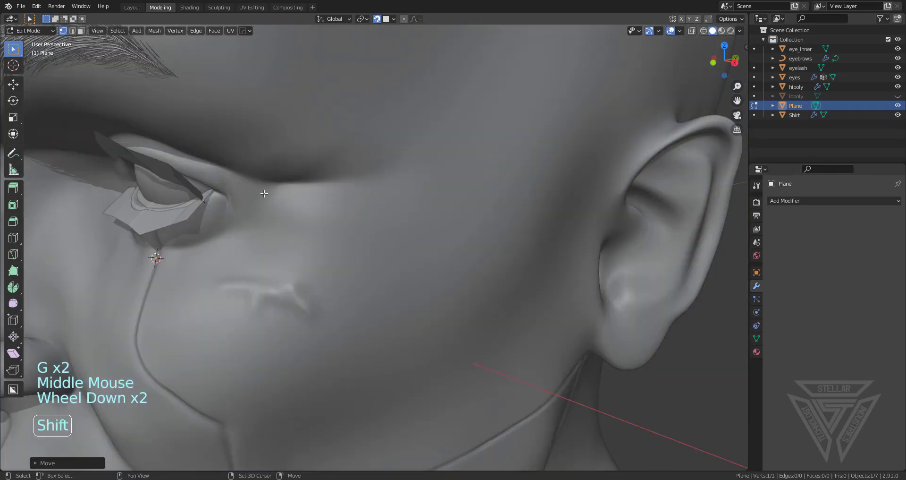
pyautogui.keyDown('shift'); pyautogui.moveTo(212, 231); pyautogui.dragTo(378, 173, button='middle'); pyautogui.keyUp('shift')
pyautogui.scroll(1, 411, 173)
pyautogui.keyDown('shift'); pyautogui.moveTo(378, 173); pyautogui.dragTo(400, 159, button='middle'); pyautogui.keyUp('shift')
pyautogui.scroll(1, 401, 200)
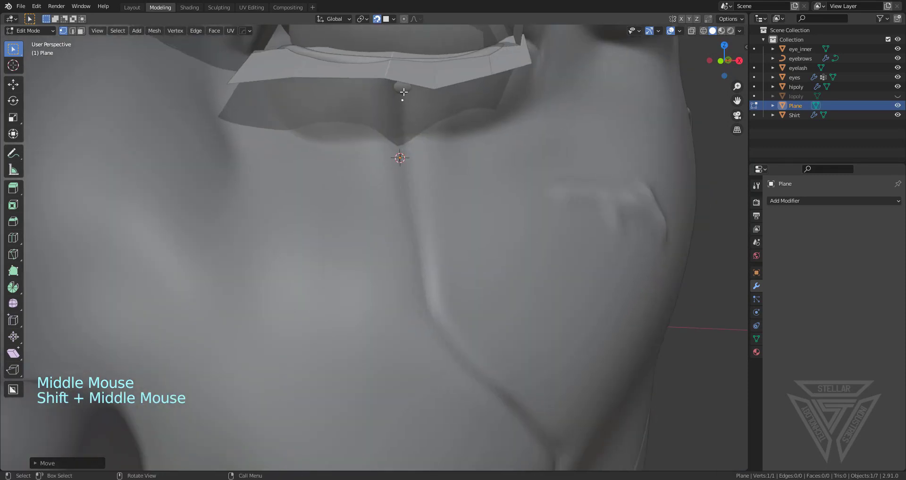
pyautogui.press('e')
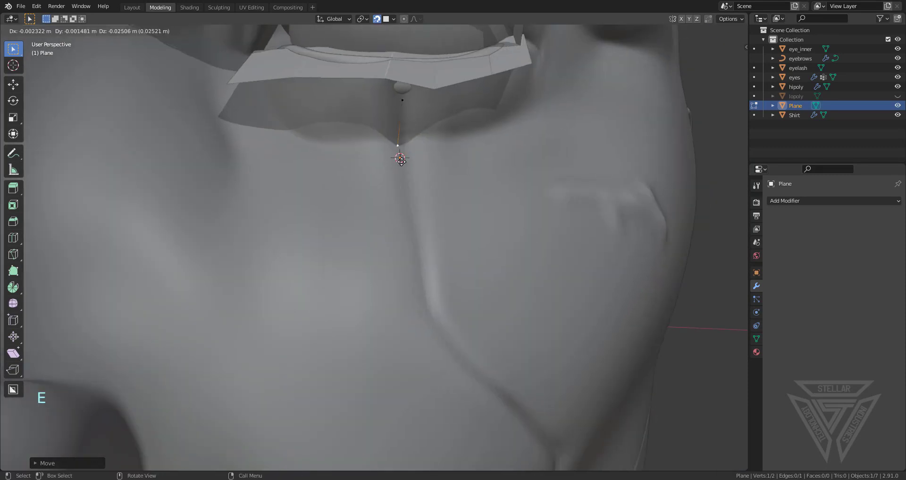
pyautogui.click(406, 165)
pyautogui.press('e')
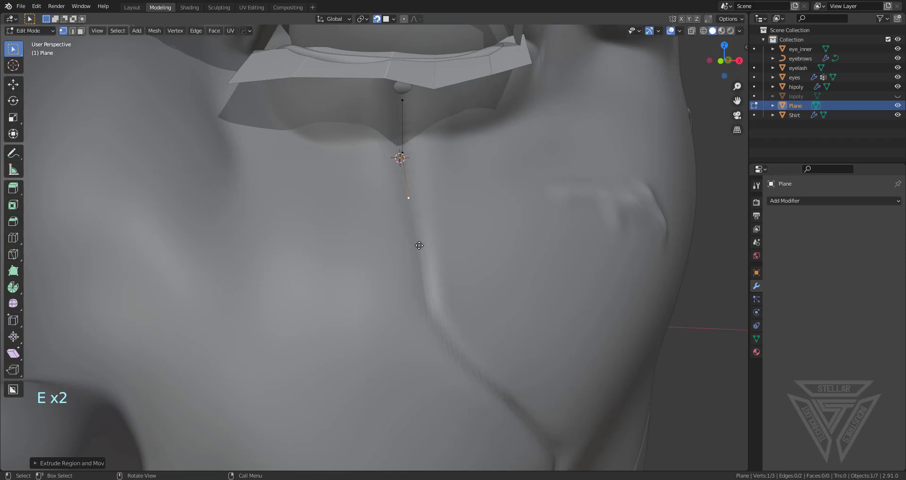
pyautogui.click(413, 211)
pyautogui.press('e')
pyautogui.click(427, 277)
pyautogui.press('e')
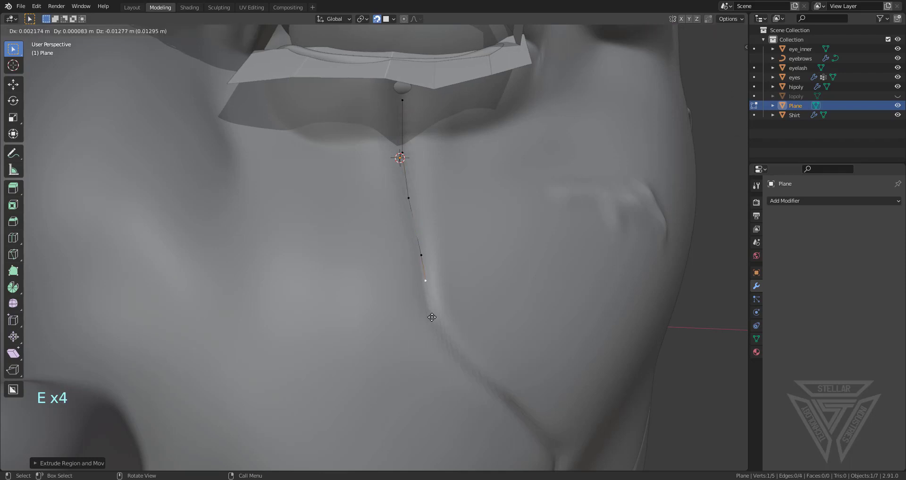
pyautogui.click(433, 337)
# Extend the vertex chain around the bend and along the diagonal part of the cheek panel line.
pyautogui.scroll(-2, 434, 337)
pyautogui.moveTo(434, 337); pyautogui.dragTo(367, 286, button='middle')
pyautogui.scroll(2, 282, 256)
pyautogui.keyDown('shift'); pyautogui.moveTo(282, 255); pyautogui.dragTo(309, 253, button='middle'); pyautogui.keyUp('shift')
pyautogui.scroll(-1, 340, 250)
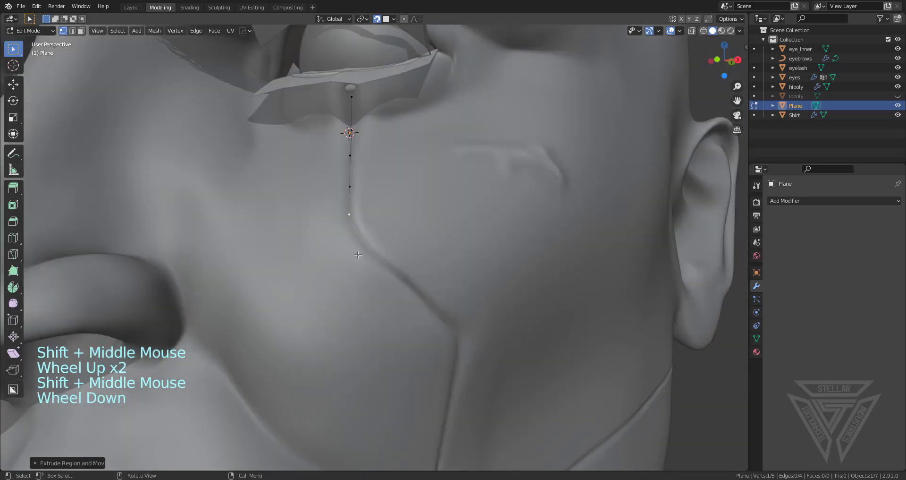
pyautogui.press('e')
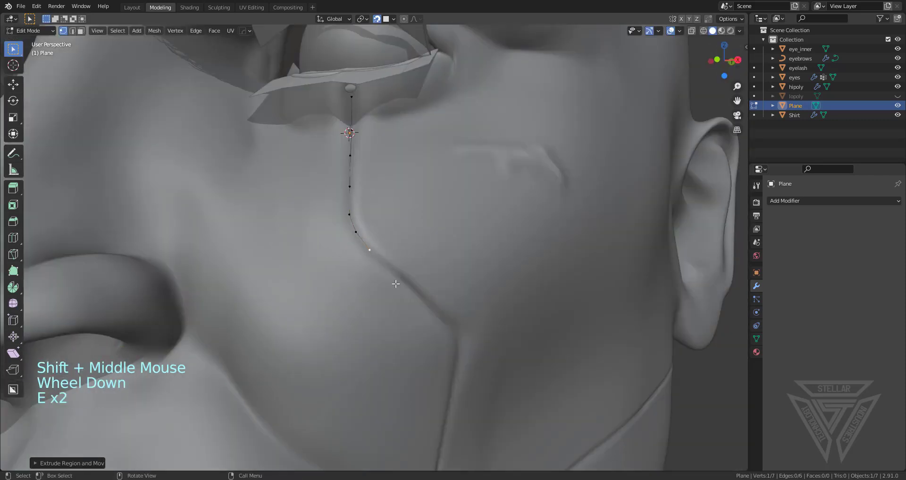
pyautogui.click(395, 282)
pyautogui.press('e')
pyautogui.click(415, 297)
pyautogui.press('e')
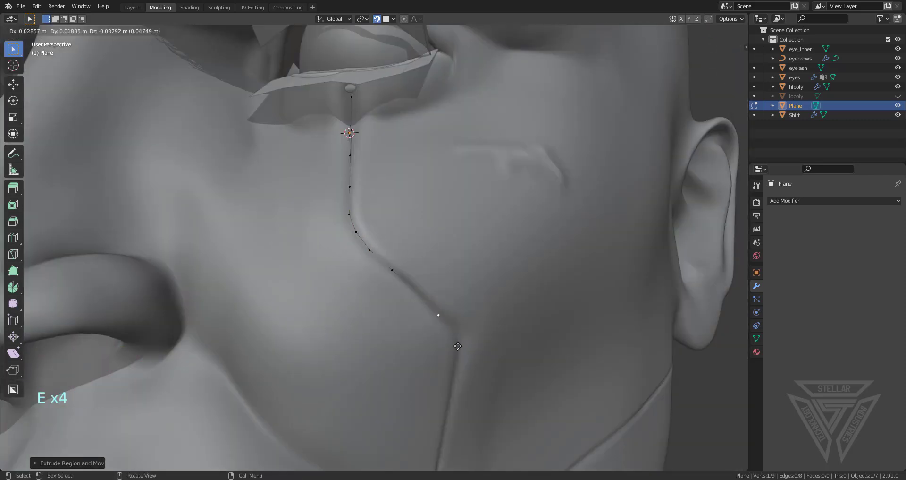
pyautogui.click(454, 339)
pyautogui.press('e')
pyautogui.click(491, 376)
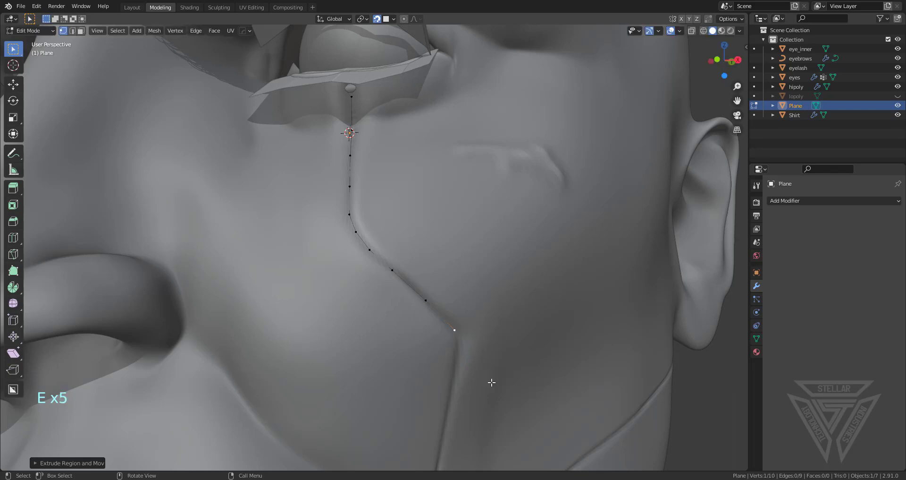
# Extrude the chain around the corner and down the lower straight part of the cheek panel line.
pyautogui.keyDown('shift'); pyautogui.moveTo(491, 376); pyautogui.dragTo(462, 262, button='middle'); pyautogui.keyUp('shift')
pyautogui.press('e')
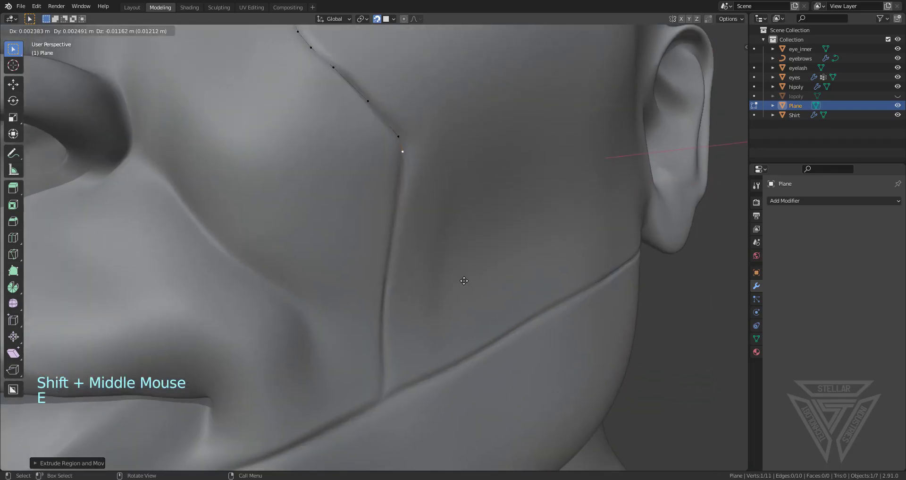
pyautogui.click(459, 332)
pyautogui.press('e')
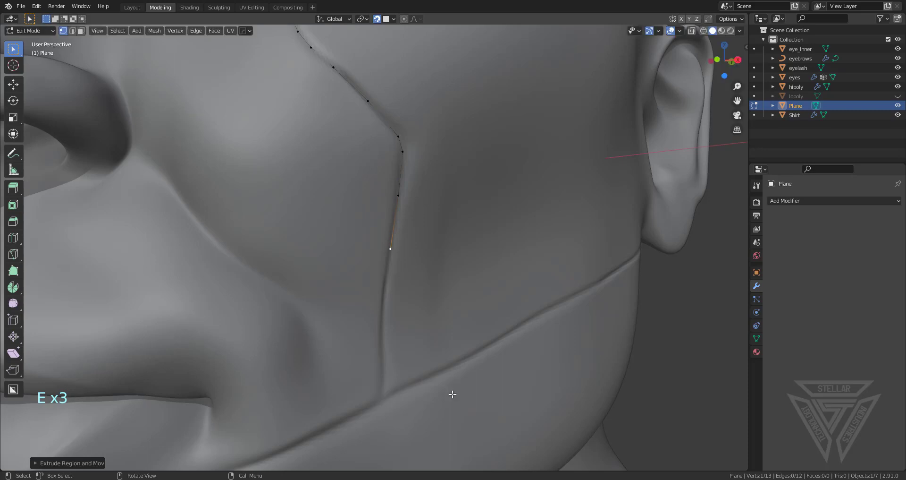
pyautogui.click(453, 391)
pyautogui.press('e')
pyautogui.click(439, 46)
# Extrude the last segments of the chain so it ends where the cheek line meets the jaw panel line.
pyautogui.scroll(-5, 441, 206)
pyautogui.scroll(1, 344, 135)
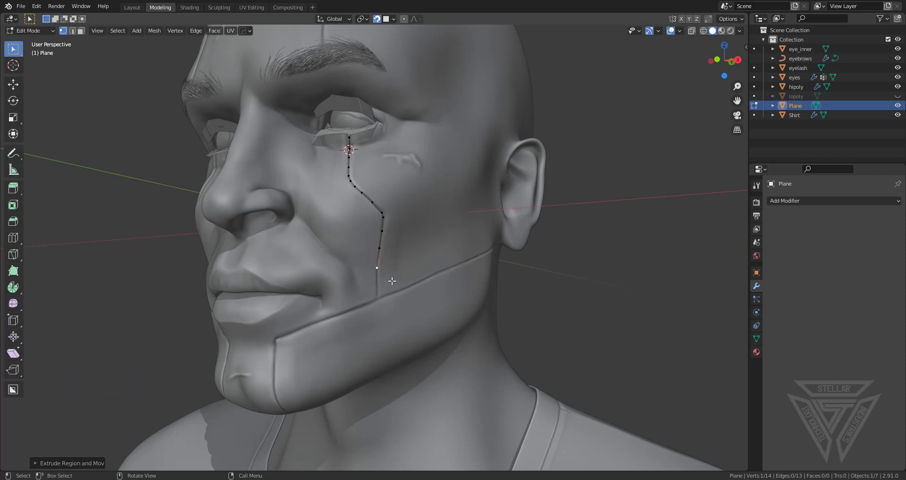
pyautogui.scroll(1, 366, 294)
pyautogui.keyDown('shift'); pyautogui.moveTo(390, 300); pyautogui.dragTo(417, 245, button='middle'); pyautogui.keyUp('shift')
pyautogui.scroll(-4, 405, 274)
pyautogui.scroll(2, 410, 272)
pyautogui.scroll(3, 390, 288)
pyautogui.scroll(2, 397, 215)
pyautogui.press('e')
pyautogui.click(425, 260)
pyautogui.press('e')
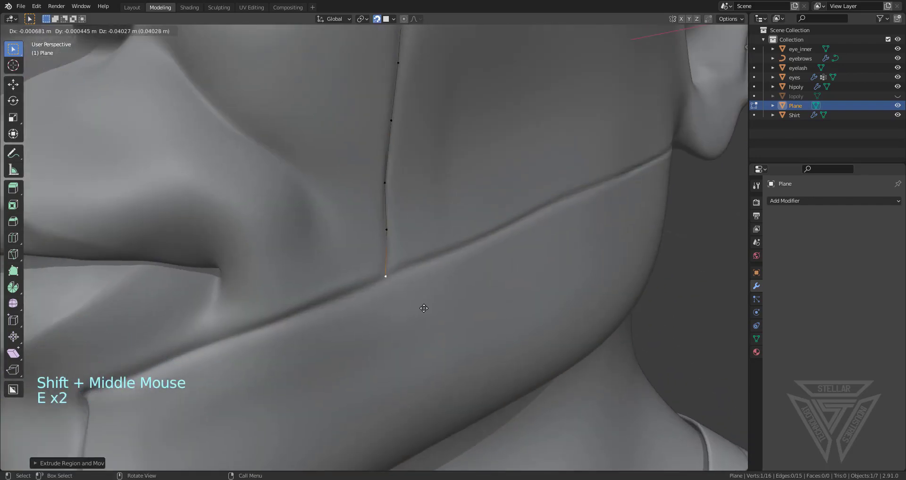
pyautogui.click(425, 307)
# Duplicate the end vertex and snap the copy to the panel line corner under the chin.
pyautogui.scroll(-3, 424, 307)
pyautogui.hotkey('shift', 'd')
pyautogui.moveTo(406, 368); pyautogui.dragTo(431, 290, button='middle')
pyautogui.scroll(2, 439, 293)
pyautogui.press('g')
pyautogui.click(466, 318)
# Extrude the copied vertex up the chin panel line and around its corner below the mouth.
pyautogui.press('e')
pyautogui.click(512, 314)
pyautogui.press('e')
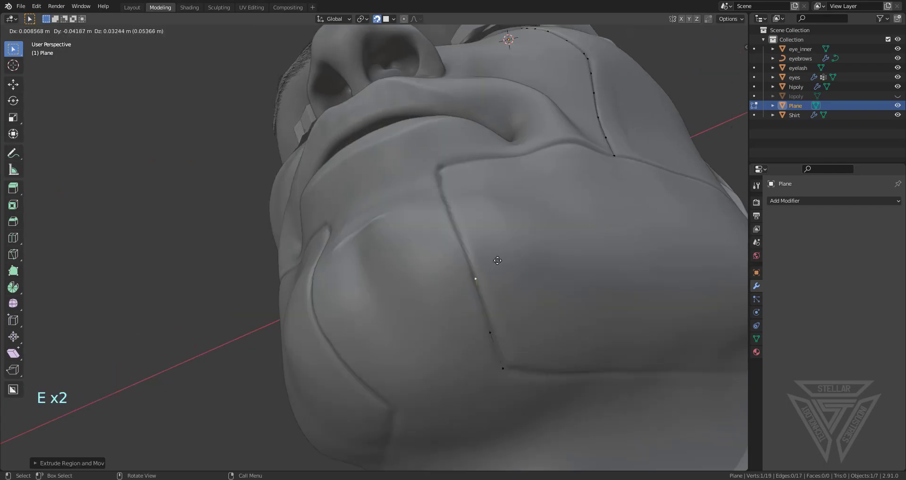
pyautogui.click(475, 199)
pyautogui.moveTo(475, 200); pyautogui.dragTo(479, 236, button='middle')
pyautogui.keyDown('shift'); pyautogui.moveTo(479, 236); pyautogui.dragTo(488, 278, button='middle'); pyautogui.keyUp('shift')
pyautogui.press('e')
pyautogui.click(485, 181)
pyautogui.keyDown('shift'); pyautogui.moveTo(485, 181); pyautogui.dragTo(435, 219, button='middle'); pyautogui.keyUp('shift')
pyautogui.scroll(2, 425, 264)
pyautogui.press('e')
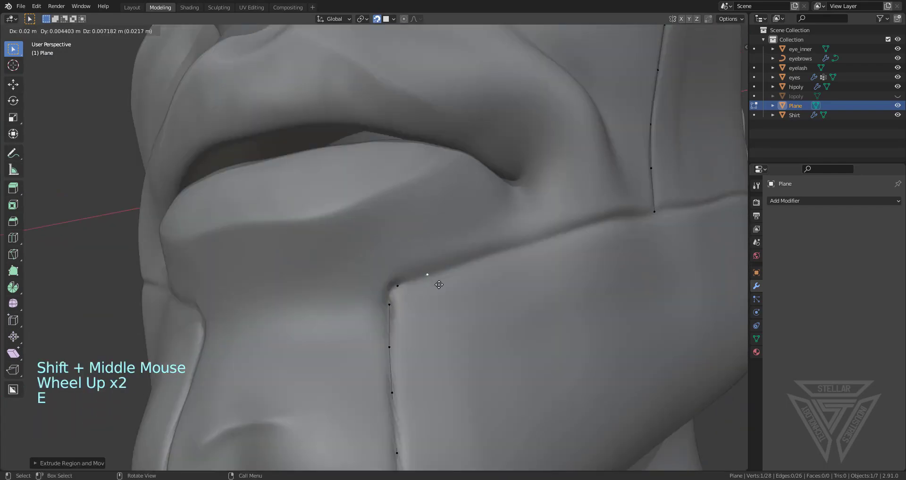
pyautogui.click(441, 284)
# Extrude the jaw chain along the panel line past its junction with the cheek line.
pyautogui.keyDown('shift'); pyautogui.moveTo(441, 284); pyautogui.dragTo(227, 311, button='middle'); pyautogui.keyUp('shift')
pyautogui.press('e')
pyautogui.click(445, 269)
pyautogui.click(660, 221)
pyautogui.moveTo(661, 220); pyautogui.dragTo(585, 217, button='middle')
pyautogui.keyDown('shift'); pyautogui.moveTo(585, 217); pyautogui.dragTo(483, 275, button='middle'); pyautogui.keyUp('shift')
pyautogui.press('e')
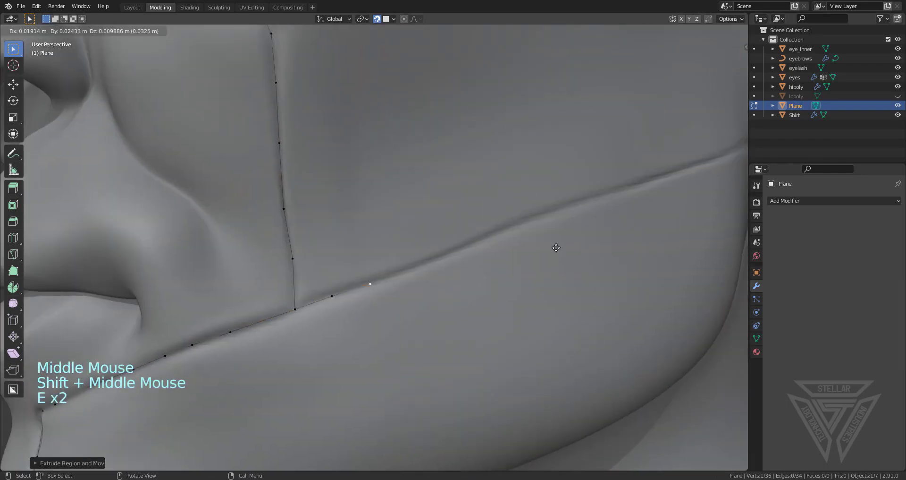
# Continue extruding the jaw chain to the corner below the ear and start down the rear edge of the jaw.
pyautogui.scroll(-1, 636, 211)
pyautogui.keyDown('shift'); pyautogui.moveTo(636, 211); pyautogui.dragTo(433, 283, button='middle'); pyautogui.keyUp('shift')
pyautogui.press('e')
pyautogui.click(628, 215)
pyautogui.press('e')
pyautogui.click(715, 184)
pyautogui.moveTo(716, 183); pyautogui.dragTo(556, 243, button='middle')
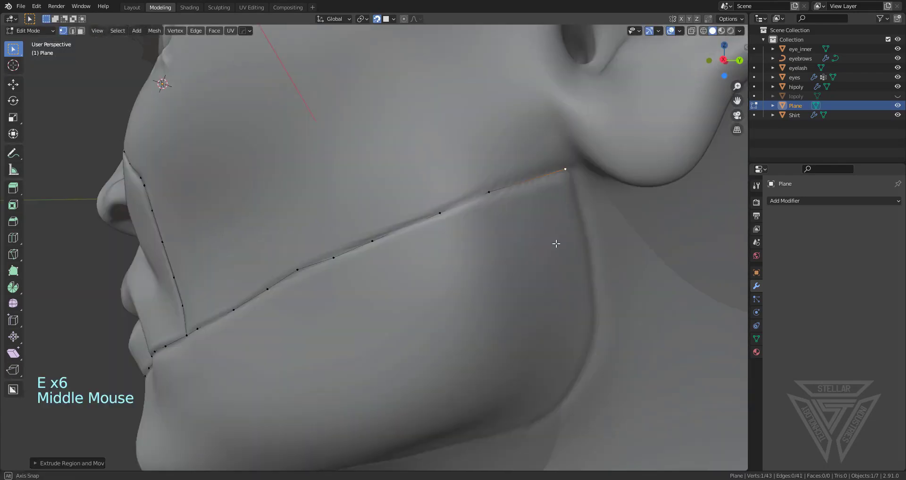
pyautogui.press('e')
pyautogui.click(568, 242)
# Select the whole linked jaw chain and delete its vertices.
pyautogui.scroll(-3, 586, 291)
pyautogui.moveTo(586, 291); pyautogui.dragTo(684, 265, button='middle')
pyautogui.keyDown('shift'); pyautogui.moveTo(302, 227); pyautogui.dragTo(383, 205, button='middle'); pyautogui.keyUp('shift')
pyautogui.press('l')
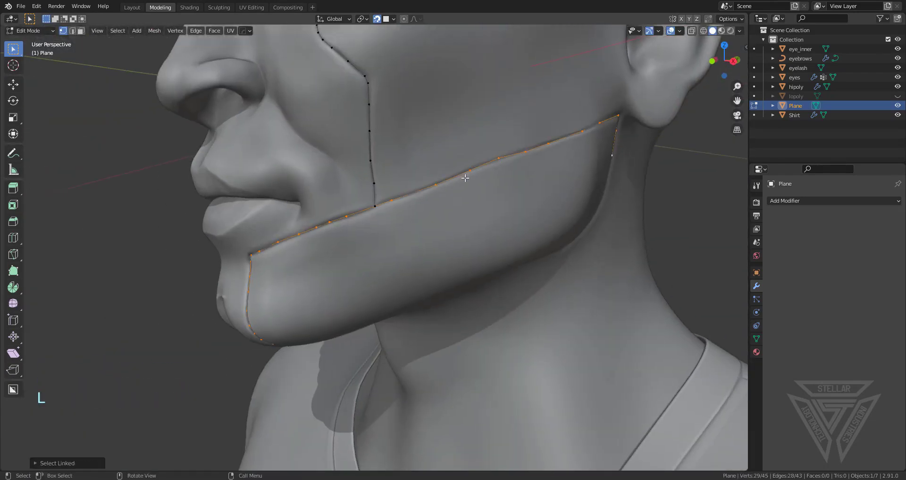
pyautogui.press('x')
# Duplicate a vertex of the cheek chain and snap the copy to the base of the forehead panel line in the left eyebrow.
pyautogui.scroll(-2, 465, 176)
pyautogui.keyDown('shift'); pyautogui.moveTo(466, 176); pyautogui.dragTo(459, 324, button='middle'); pyautogui.keyUp('shift')
pyautogui.click(347, 234)
pyautogui.moveTo(437, 243); pyautogui.dragTo(542, 265, button='middle')
pyautogui.hotkey('shift', 'd')
pyautogui.press('g')
pyautogui.click(389, 346)
# Extrude the copied vertex up the forehead panel line, around its corner and along the side of the head.
pyautogui.scroll(-1, 389, 345)
pyautogui.moveTo(388, 344); pyautogui.dragTo(361, 227, button='middle')
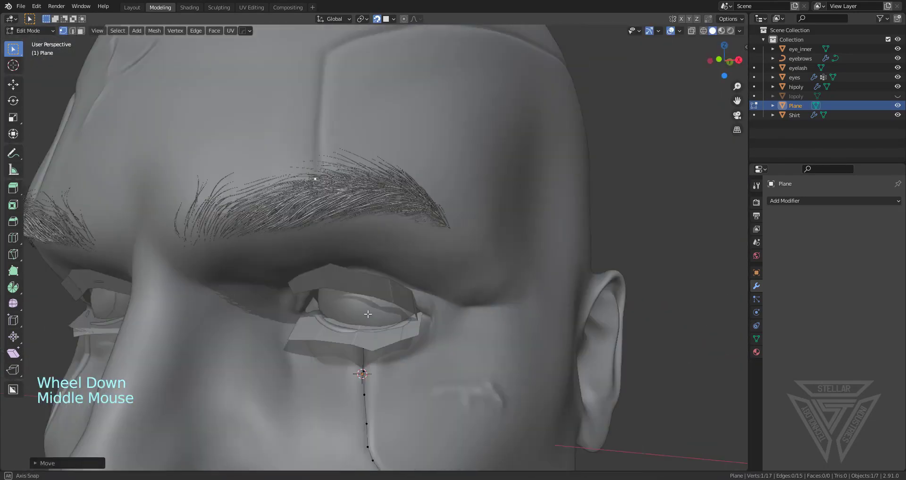
pyautogui.keyDown('shift'); pyautogui.moveTo(362, 189); pyautogui.dragTo(403, 326, button='middle'); pyautogui.keyUp('shift')
pyautogui.press('e')
pyautogui.click(404, 285)
pyautogui.press('e')
pyautogui.press('e')
pyautogui.press('e')
pyautogui.click(358, 174)
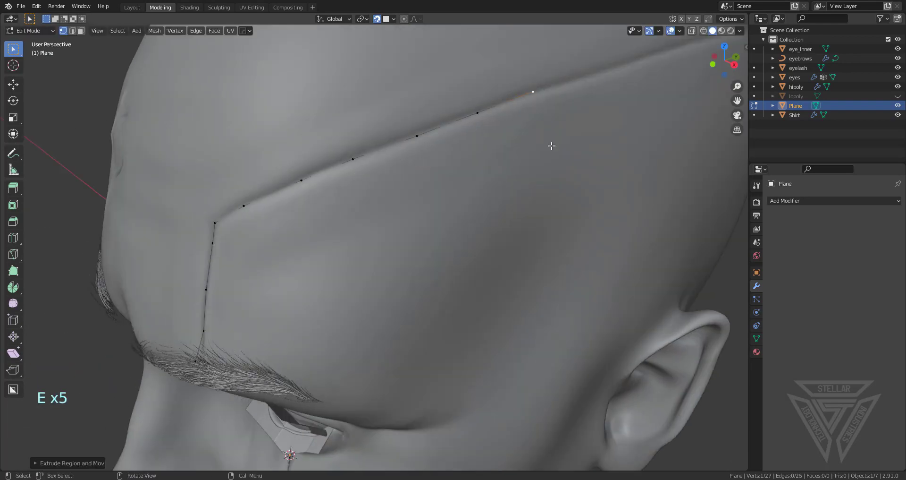
# Extend the forehead chain farther back along the panel line on the side of the head.
pyautogui.scroll(-4, 551, 145)
pyautogui.moveTo(551, 146); pyautogui.dragTo(513, 151, button='middle')
pyautogui.press('e')
pyautogui.click(547, 163)
pyautogui.press('e')
pyautogui.click(594, 155)
pyautogui.press('e')
pyautogui.click(670, 147)
pyautogui.press('e')
pyautogui.click(709, 144)
# Return to Object Mode and examine how the traced chains sit in the panel lines around the left eye and cheek.
pyautogui.scroll(-1, 710, 144)
pyautogui.moveTo(377, 151); pyautogui.dragTo(529, 165, button='middle')
pyautogui.keyDown('shift'); pyautogui.moveTo(463, 161); pyautogui.dragTo(384, 251, button='middle'); pyautogui.keyUp('shift')
pyautogui.scroll(5, 427, 208)
pyautogui.scroll(-2, 427, 208)
pyautogui.press('Tab')
pyautogui.scroll(2, 401, 274)
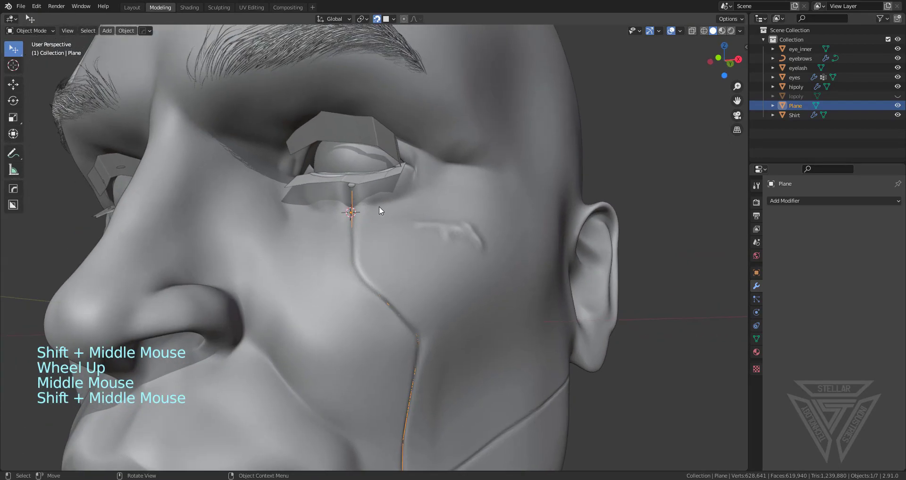
pyautogui.keyDown('shift'); pyautogui.moveTo(378, 206); pyautogui.dragTo(395, 268, button='middle'); pyautogui.keyUp('shift')
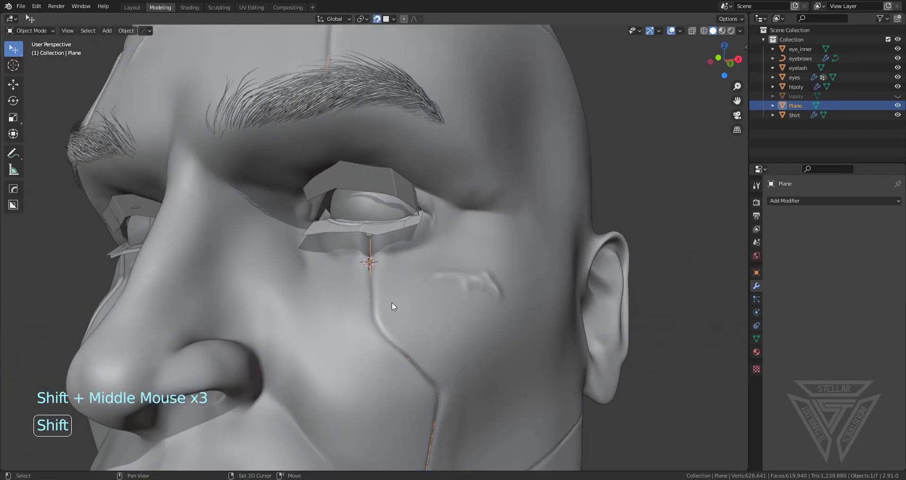
pyautogui.keyDown('shift'); pyautogui.moveTo(392, 302); pyautogui.dragTo(394, 280, button='middle'); pyautogui.keyUp('shift')
pyautogui.scroll(3, 394, 278)
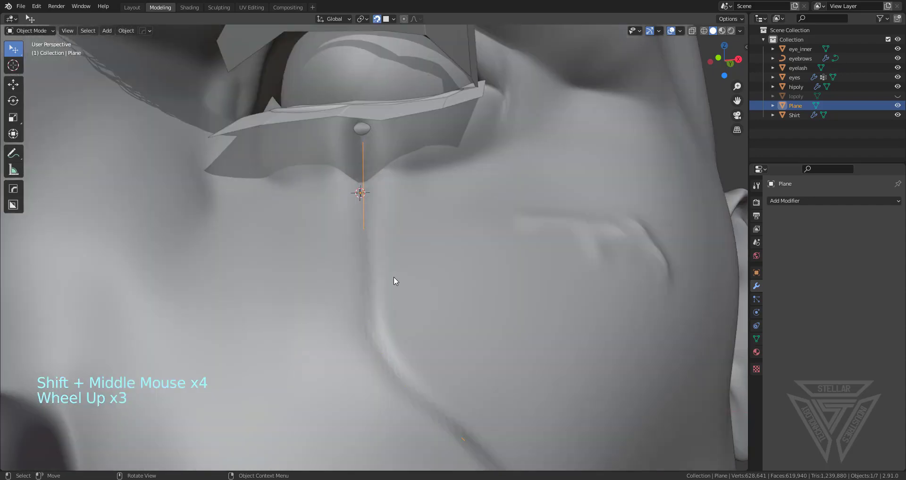
pyautogui.scroll(-2, 387, 263)
pyautogui.keyDown('shift'); pyautogui.moveTo(387, 264); pyautogui.dragTo(383, 189, button='middle'); pyautogui.keyUp('shift')
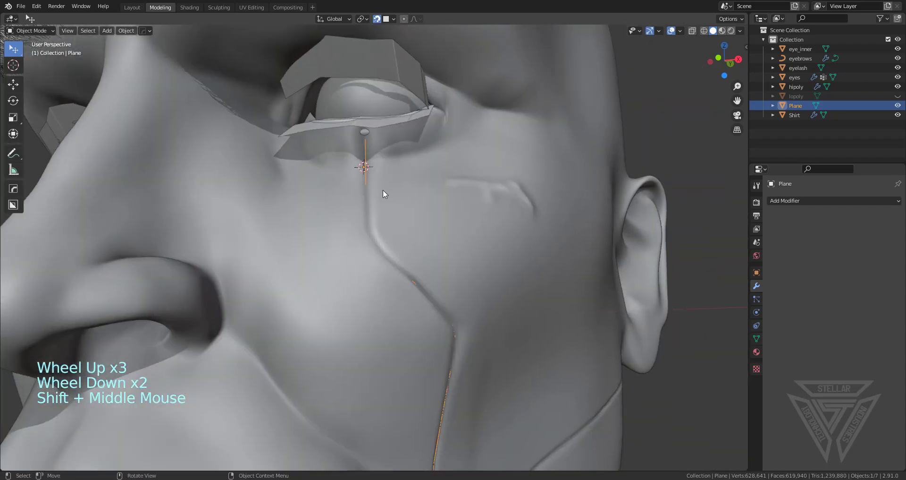
# Convert the traced Plane chains to a tube curve with HOps Curve/Extract, using a width of about 0.08 and profile 7.
pyautogui.press('q')
pyautogui.moveTo(379, 249)
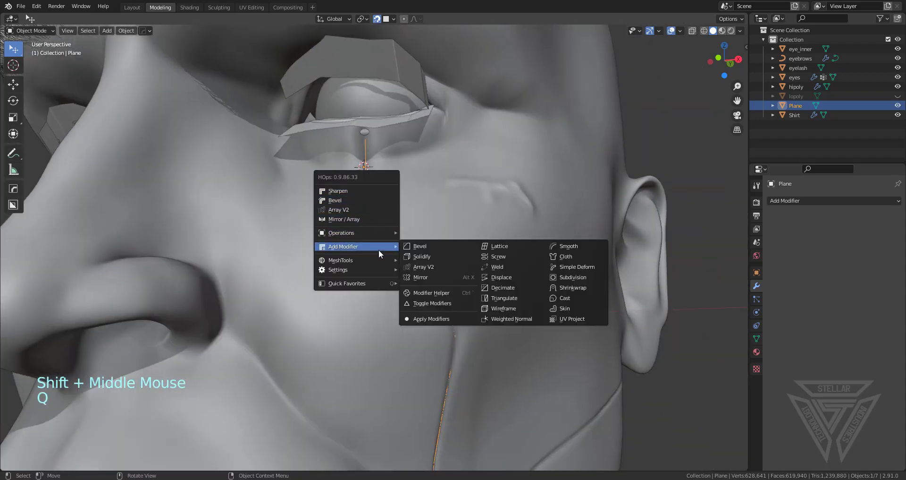
pyautogui.moveTo(348, 261)
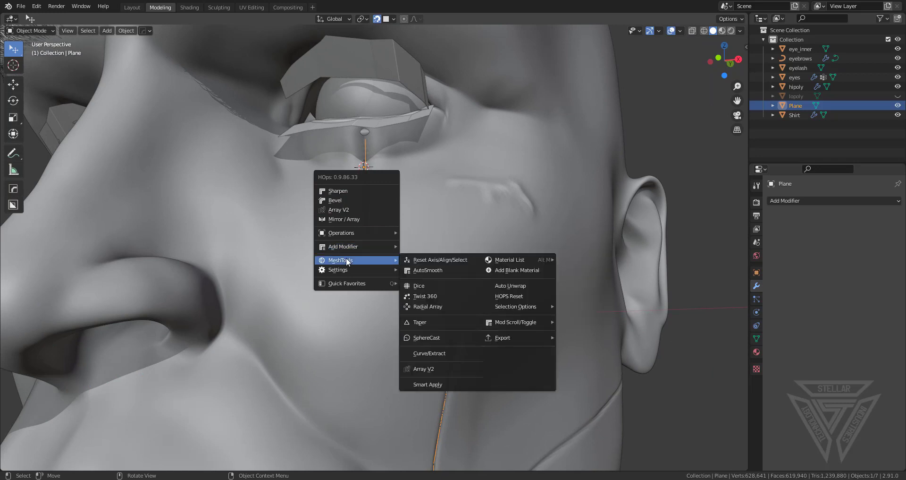
pyautogui.click(446, 355)
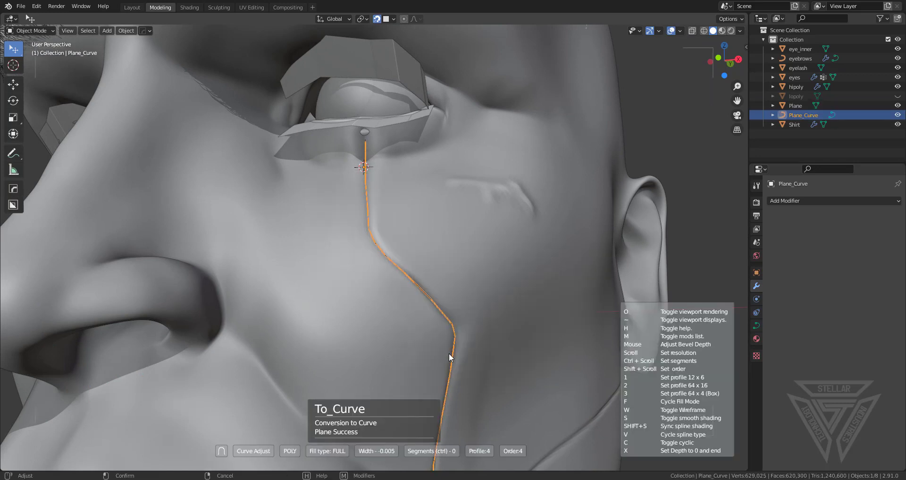
pyautogui.scroll(3, 484, 364)
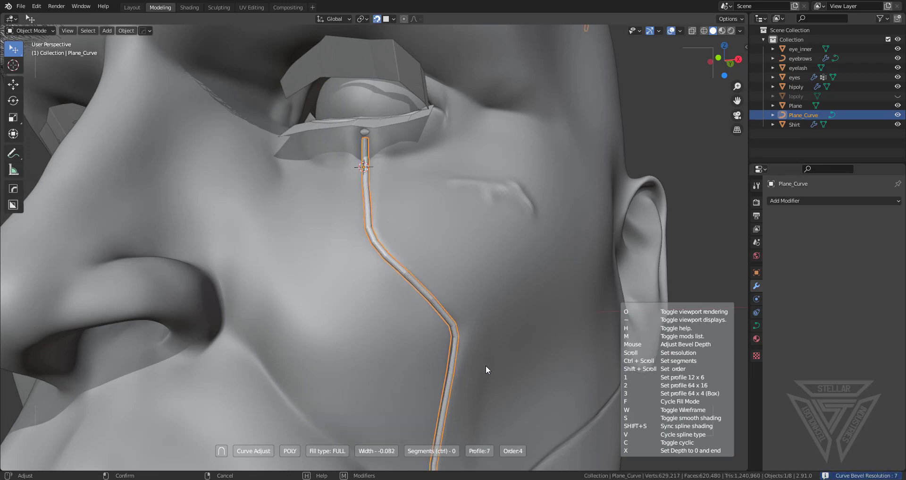
pyautogui.click(483, 364)
# Shade the new panel-line tube curve smooth and deselect it.
pyautogui.rightClick(449, 329)
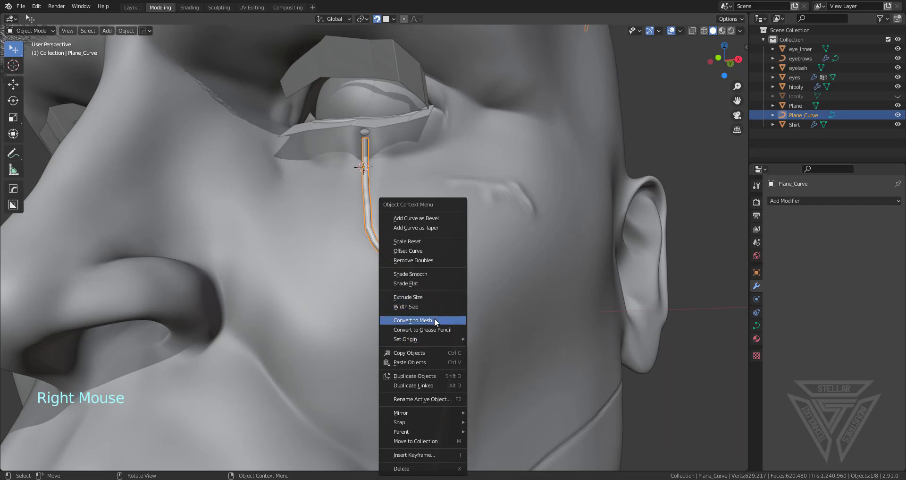
pyautogui.rightClick(404, 269)
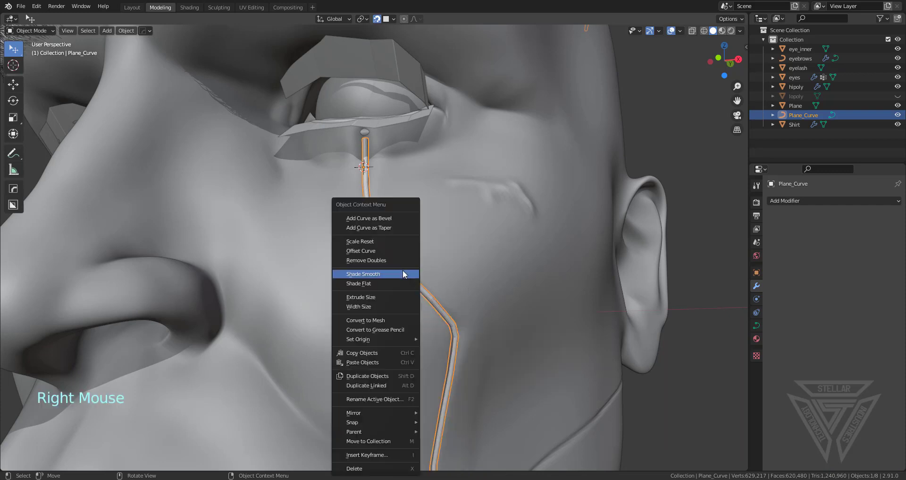
pyautogui.click(378, 274)
pyautogui.press('Tab')
pyautogui.scroll(-3, 510, 285)
pyautogui.press('Tab')
pyautogui.click(600, 271)
pyautogui.scroll(-3, 596, 274)
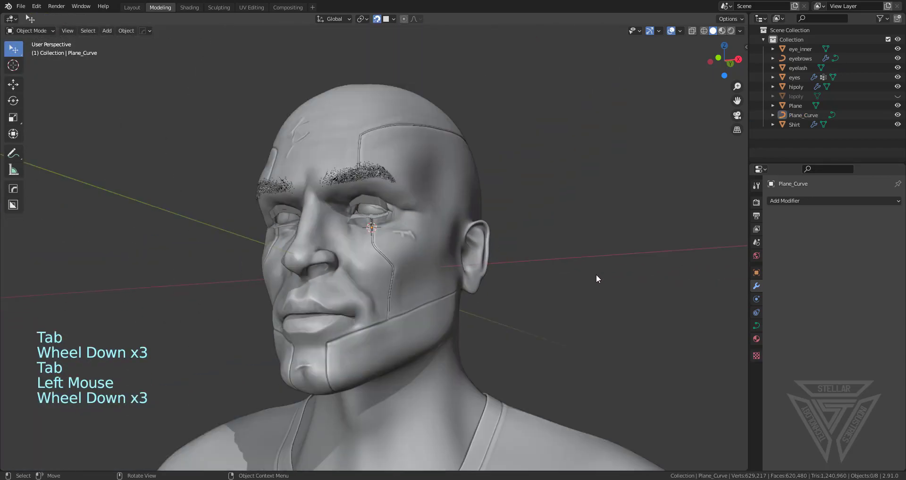
# Examine how the tubes sit in the panel lines on the cheek, around the left eye and at the eyebrow.
pyautogui.moveTo(596, 275); pyautogui.dragTo(359, 353, button='middle')
pyautogui.scroll(1, 448, 284)
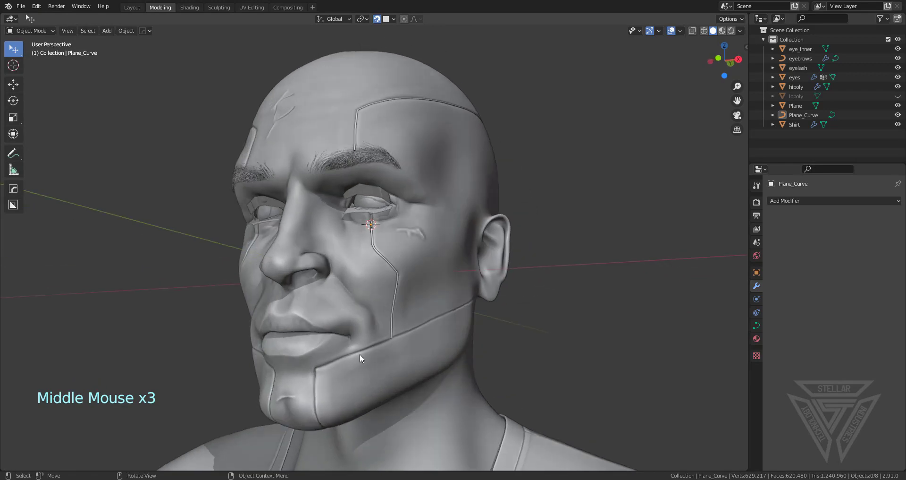
pyautogui.scroll(3, 407, 271)
pyautogui.scroll(1, 407, 271)
pyautogui.keyDown('shift'); pyautogui.moveTo(406, 271); pyautogui.dragTo(370, 275, button='middle'); pyautogui.keyUp('shift')
pyautogui.scroll(2, 366, 305)
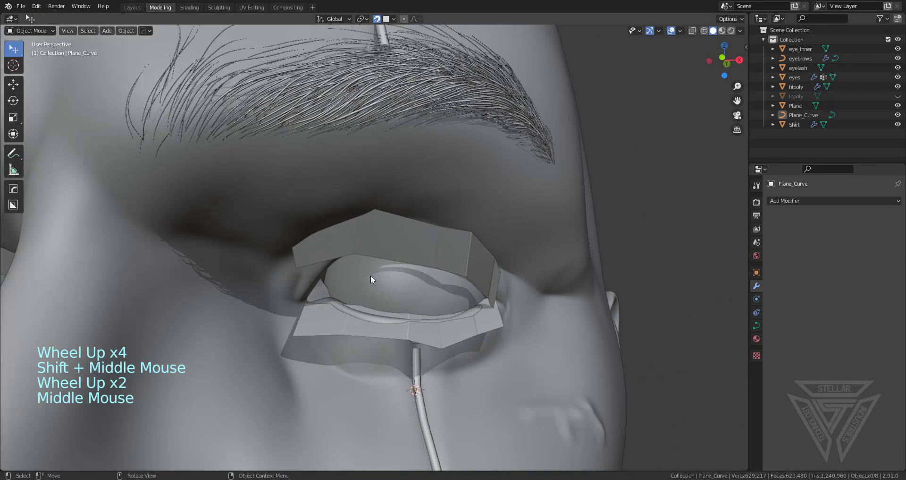
pyautogui.scroll(-2, 376, 243)
pyautogui.keyDown('shift'); pyautogui.moveTo(376, 243); pyautogui.dragTo(364, 249, button='middle'); pyautogui.keyUp('shift')
pyautogui.click(364, 248)
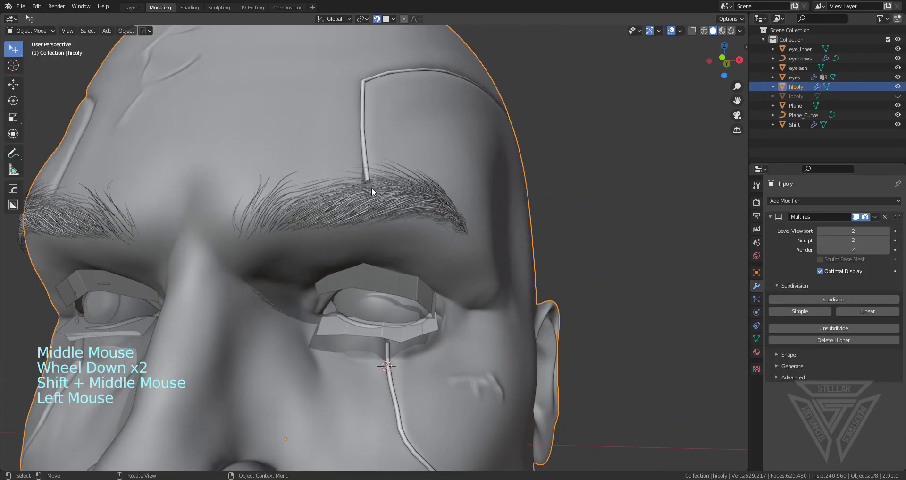
pyautogui.moveTo(369, 217); pyautogui.dragTo(354, 132, button='middle')
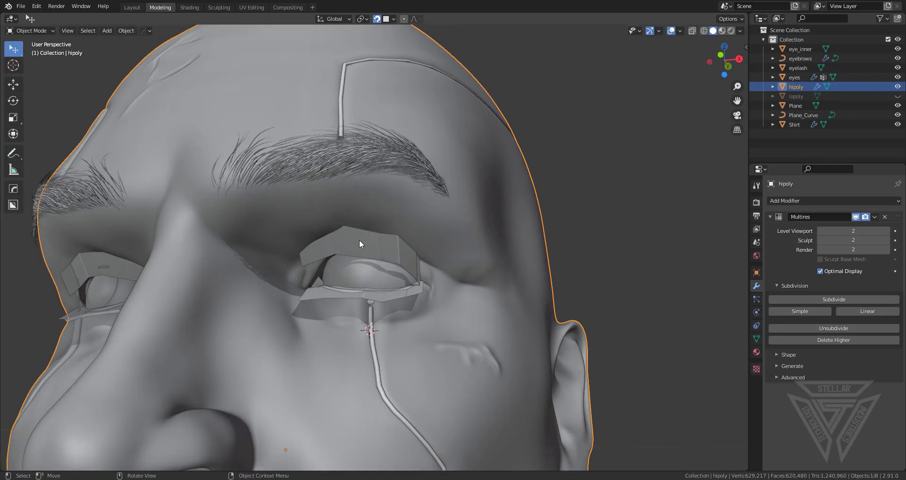
# Hide the eyelash object to expose the eyelids and the upper end of the cheek tube.
pyautogui.click(370, 254)
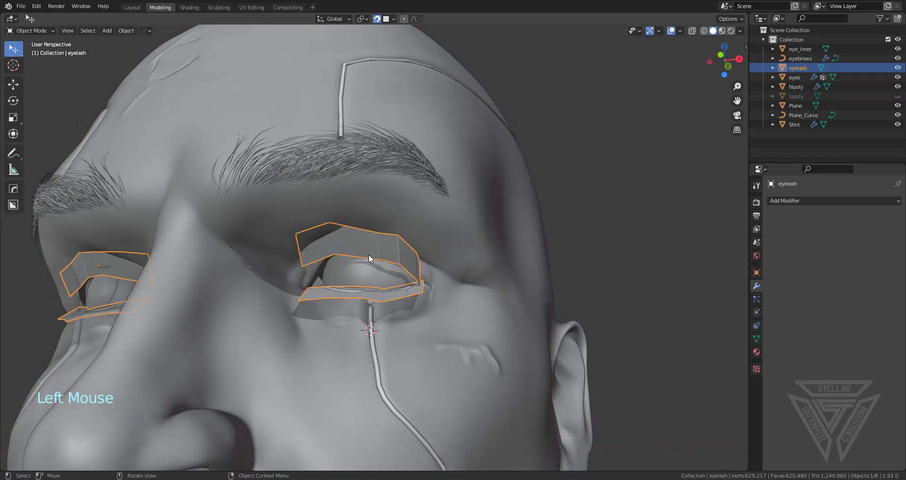
pyautogui.press('h')
pyautogui.scroll(1, 392, 276)
pyautogui.keyDown('shift'); pyautogui.moveTo(393, 277); pyautogui.dragTo(378, 295, button='middle'); pyautogui.keyUp('shift')
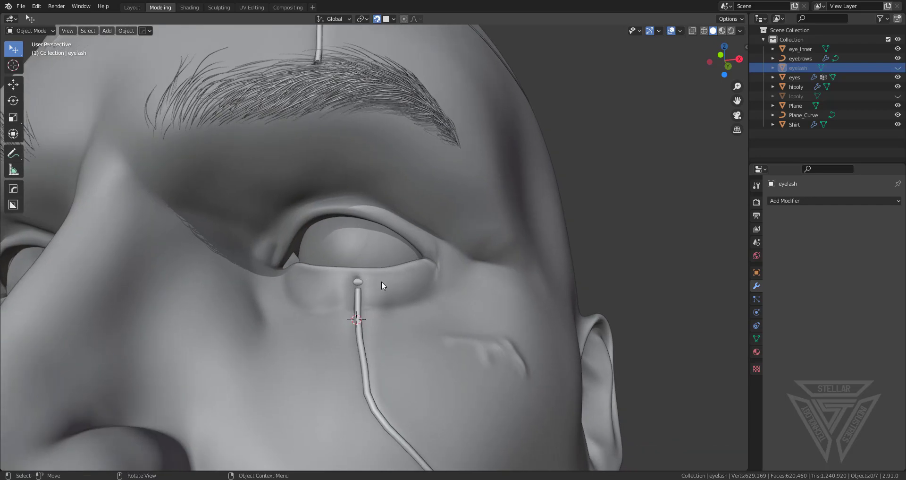
pyautogui.moveTo(381, 281); pyautogui.dragTo(385, 302, button='middle')
pyautogui.moveTo(384, 302); pyautogui.dragTo(410, 340, button='middle')
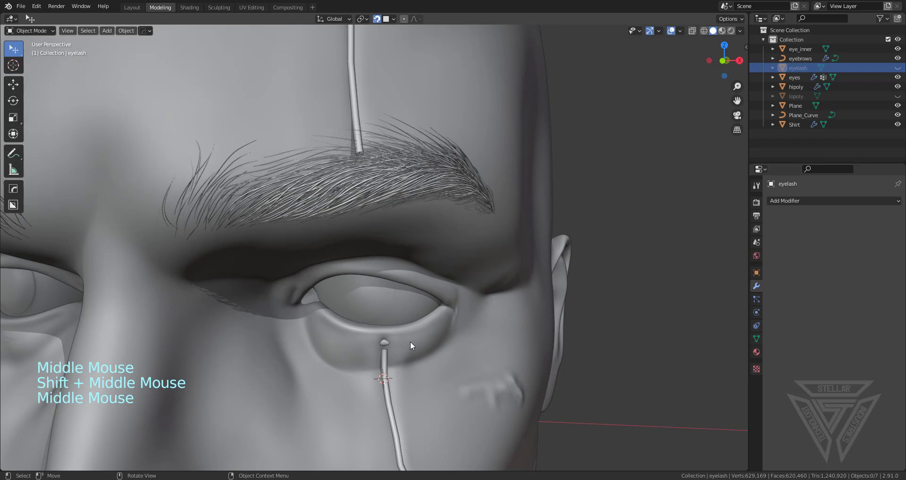
# Sculpt the hipoly head, inflating the skin over the tube end under the left eye with an 81 px brush and smoothing it.
pyautogui.click(352, 337)
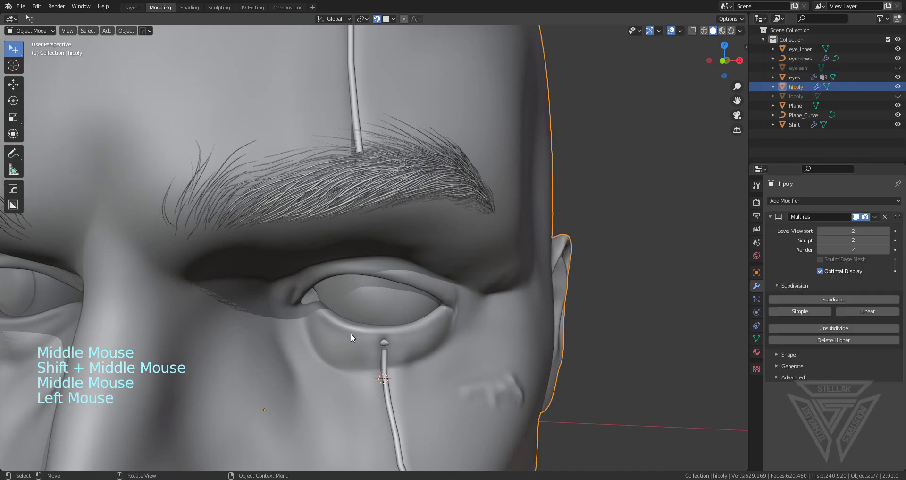
pyautogui.click(213, 7)
pyautogui.scroll(8, 406, 288)
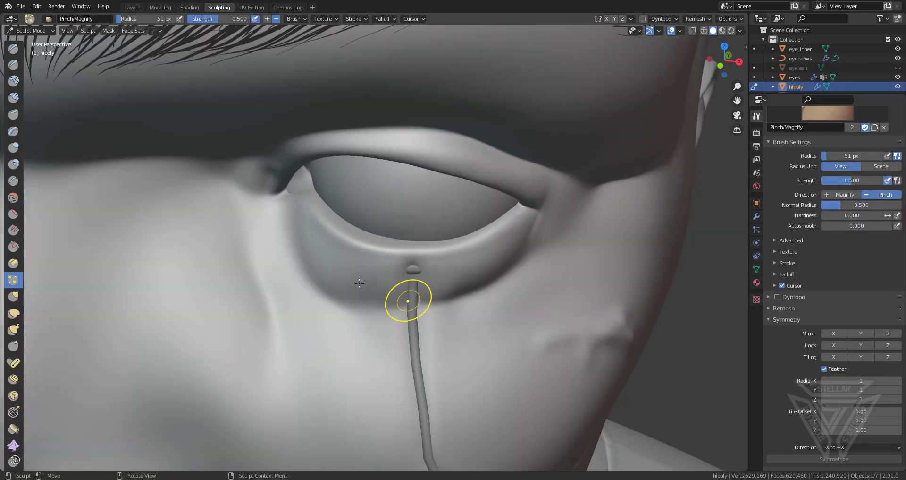
pyautogui.click(13, 148)
pyautogui.press('f')
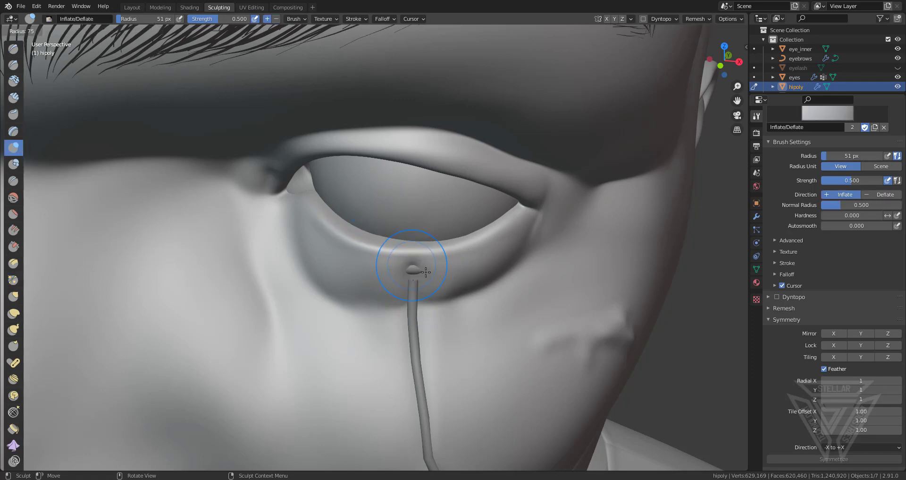
pyautogui.click(426, 272)
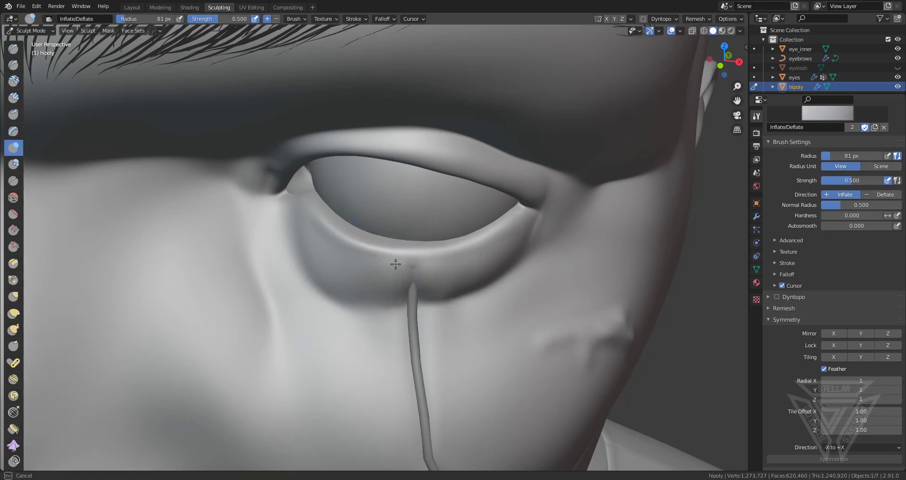
pyautogui.click(13, 198)
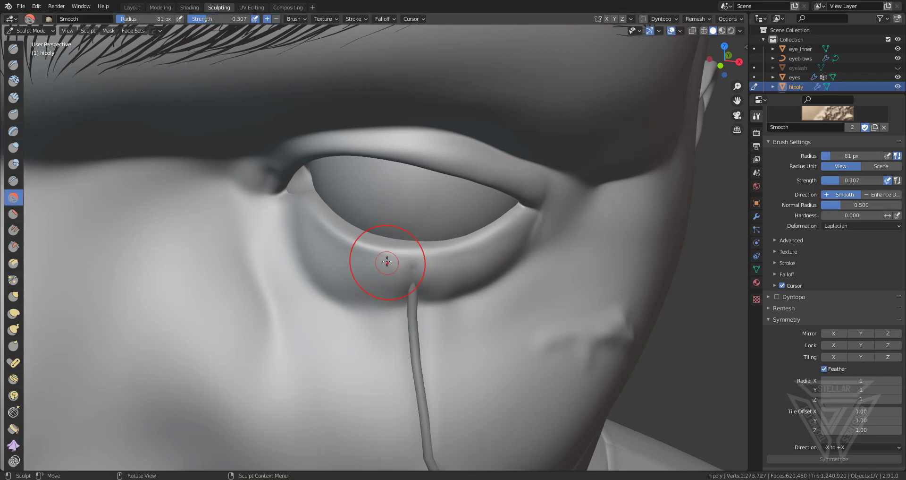
pyautogui.moveTo(338, 250)
pyautogui.mouseDown(button='middle')
pyautogui.moveTo(370, 202)
pyautogui.moveTo(350, 273)
pyautogui.moveTo(361, 191)
pyautogui.moveTo(419, 241)
pyautogui.moveTo(425, 296)
pyautogui.moveTo(393, 217)
pyautogui.moveTo(132, 146)
pyautogui.mouseUp(button='middle')
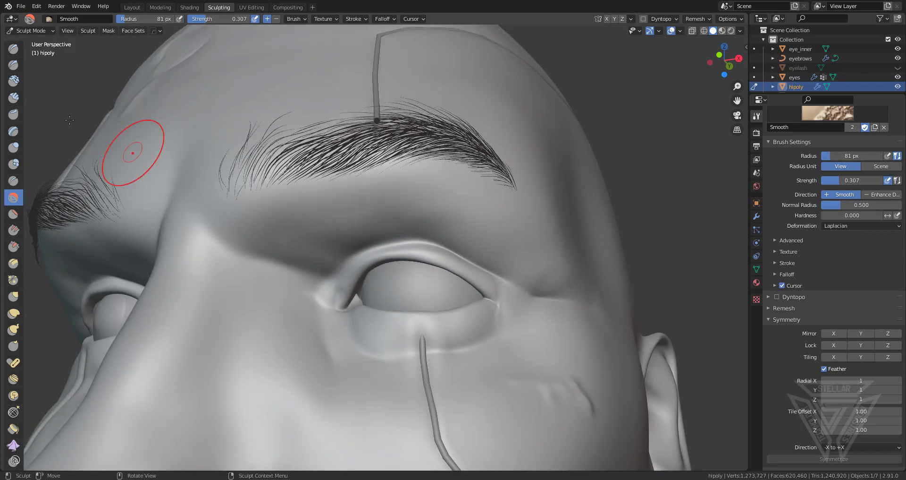
# Choose the Crease brush with a 28 px radius and enable Stabilize Stroke.
pyautogui.click(14, 181)
pyautogui.press('f')
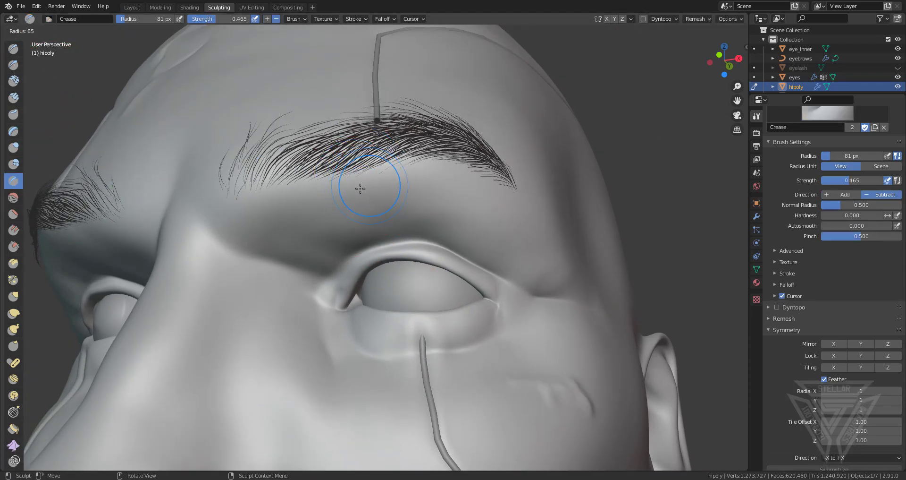
pyautogui.click(374, 172)
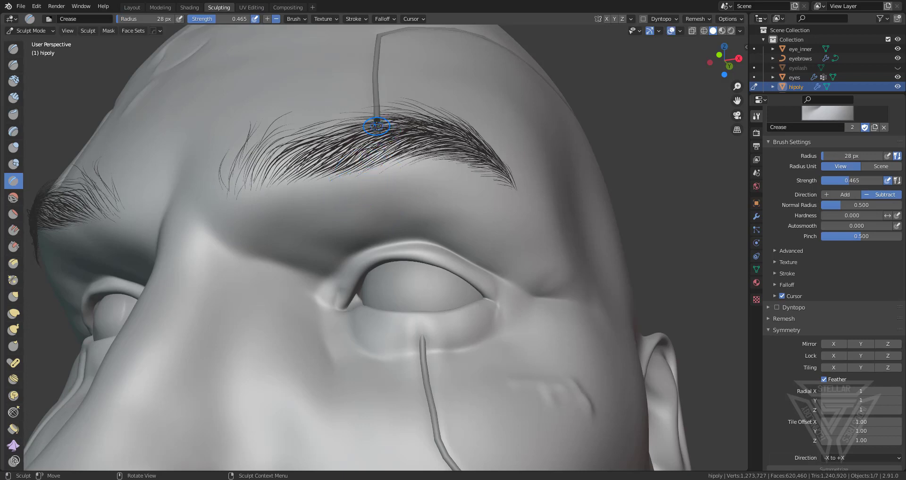
pyautogui.click(381, 19)
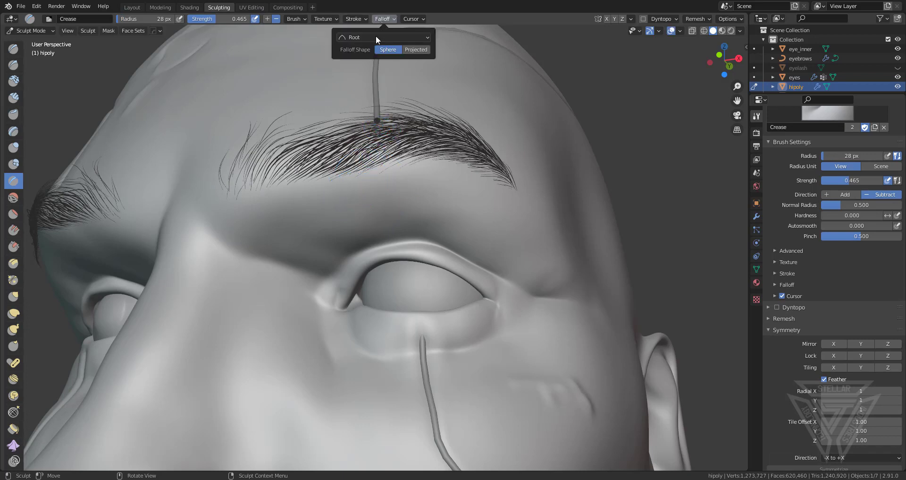
pyautogui.click(376, 37)
pyautogui.click(364, 121)
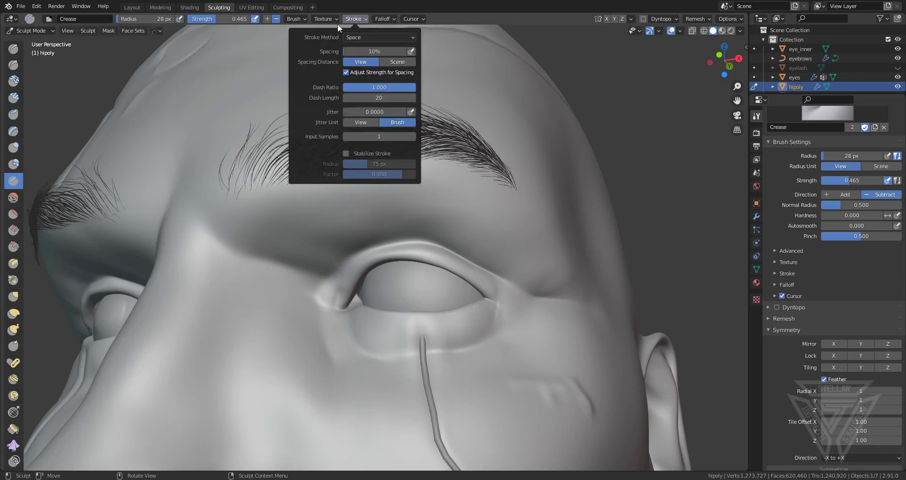
pyautogui.click(358, 19)
pyautogui.click(346, 153)
# Test a crease stroke below the forehead tube, and set the brush strength to 0.613 and its radius to 42 px.
pyautogui.moveTo(391, 32); pyautogui.dragTo(377, 155)
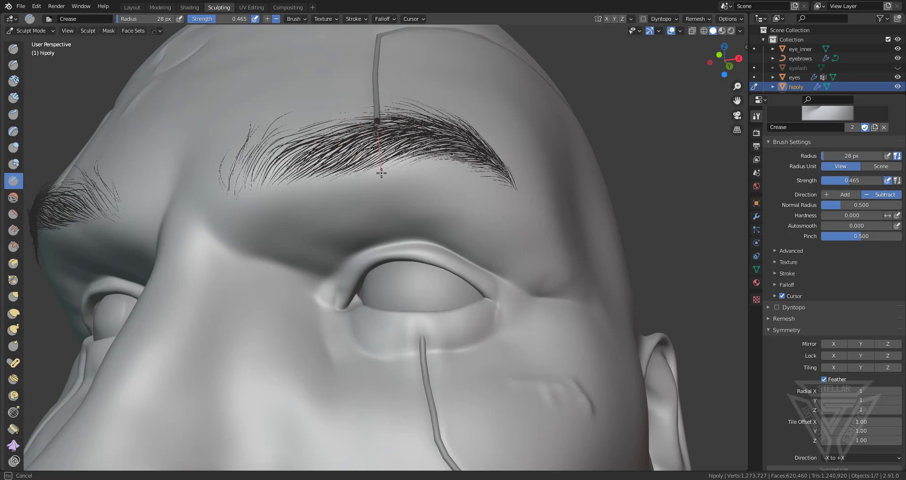
pyautogui.moveTo(397, 257); pyautogui.dragTo(397, 257)
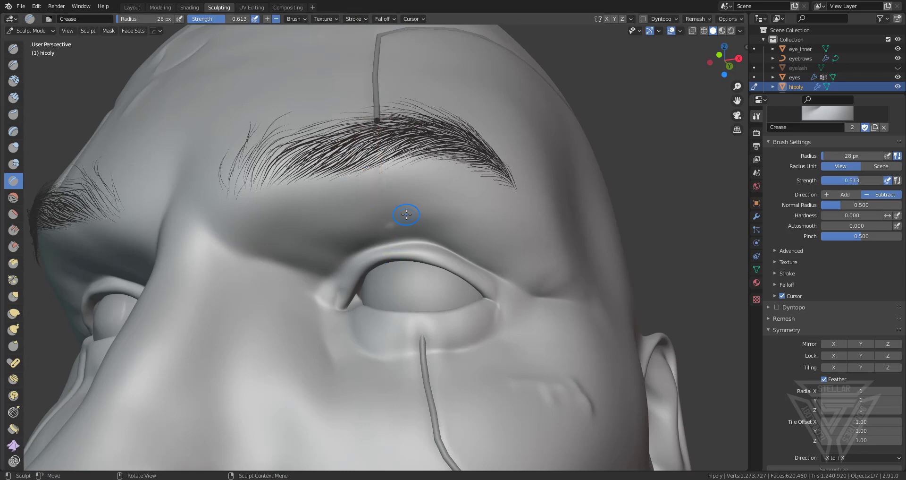
pyautogui.press('f')
pyautogui.click(425, 211)
# Try carving a crease from the forehead tube's end through the left eyebrow to the upper eyelid.
pyautogui.moveTo(375, 126); pyautogui.dragTo(385, 178)
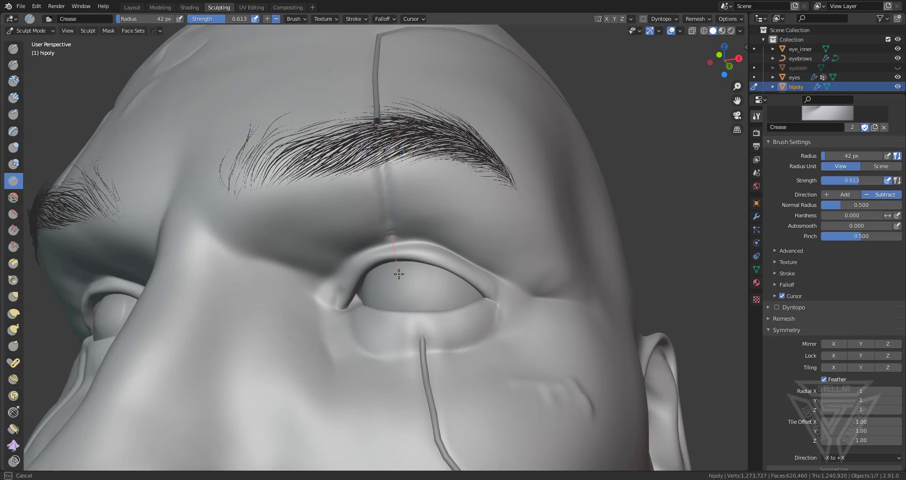
pyautogui.moveTo(374, 127); pyautogui.dragTo(375, 117)
pyautogui.scroll(-6, 376, 196)
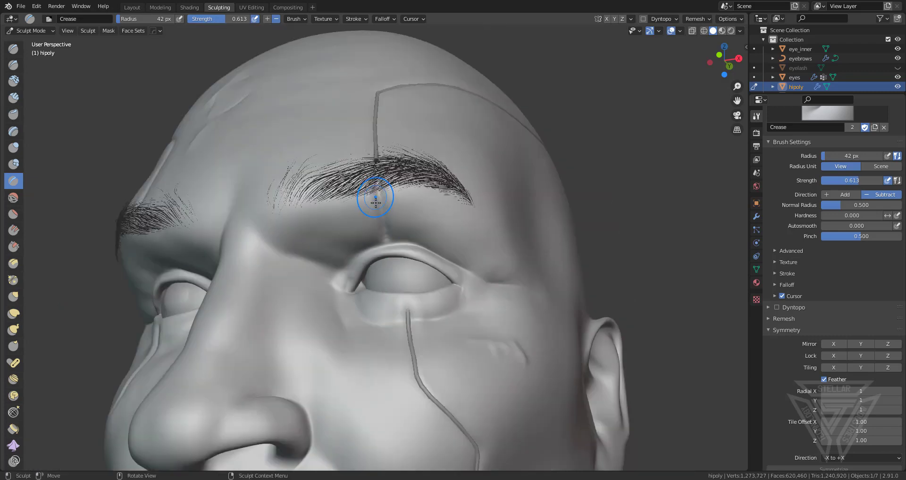
pyautogui.moveTo(346, 264)
pyautogui.mouseDown(button='middle')
pyautogui.moveTo(378, 276)
pyautogui.moveTo(367, 276)
pyautogui.mouseUp(button='middle')
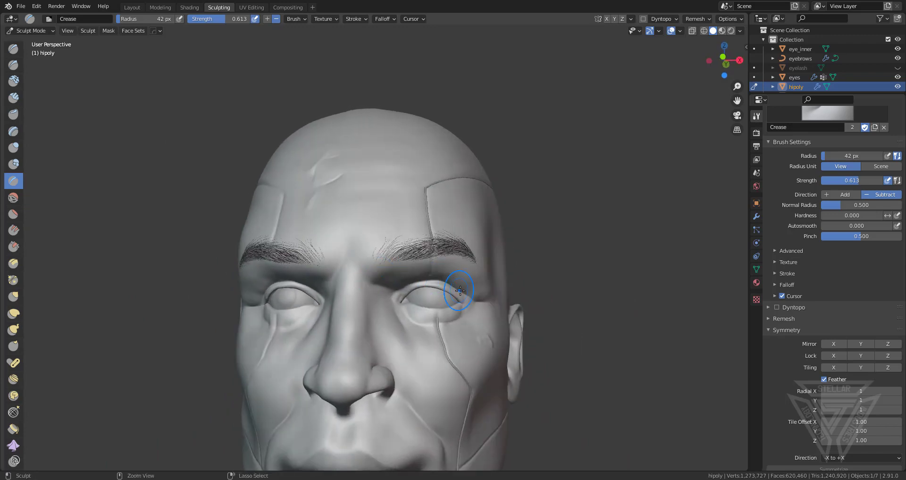
# Turn on X mirroring and carve a crease from the forehead tube's end through the left eyebrow to the upper eyelid.
pyautogui.scroll(2, 508, 321)
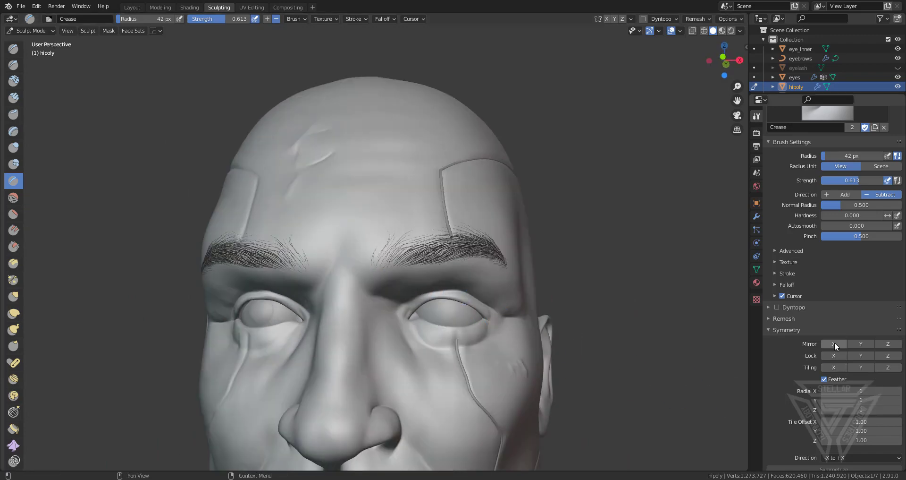
pyautogui.scroll(5, 489, 296)
pyautogui.moveTo(489, 295); pyautogui.dragTo(472, 287, button='middle')
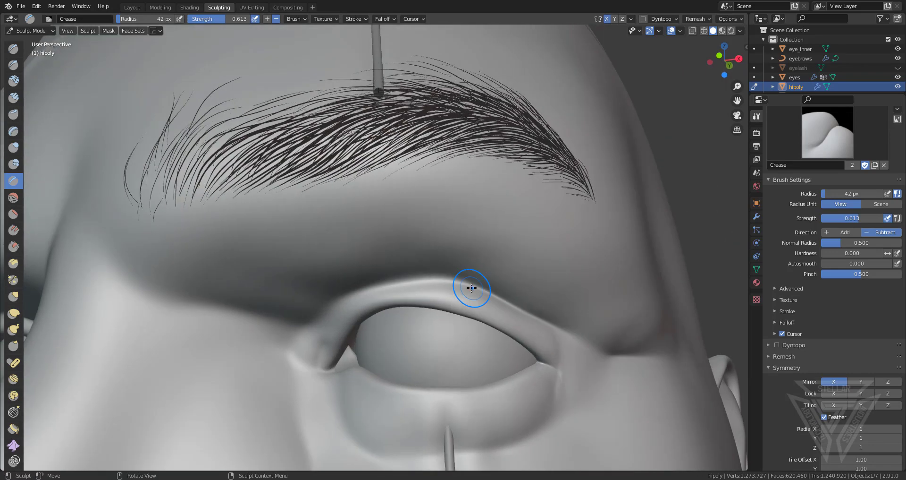
pyautogui.scroll(-2, 471, 288)
pyautogui.keyDown('shift'); pyautogui.moveTo(374, 311); pyautogui.dragTo(357, 290, button='middle'); pyautogui.keyUp('shift')
pyautogui.moveTo(336, 167); pyautogui.dragTo(358, 162, button='middle')
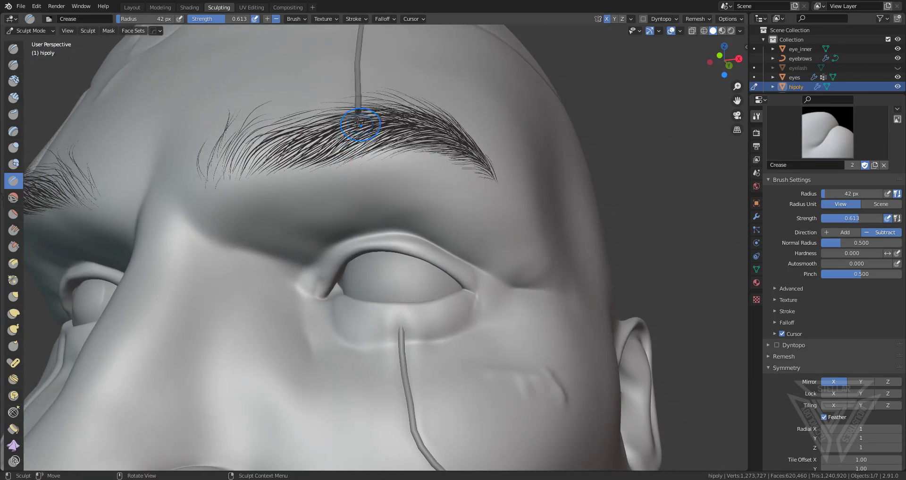
pyautogui.moveTo(360, 123); pyautogui.dragTo(360, 151)
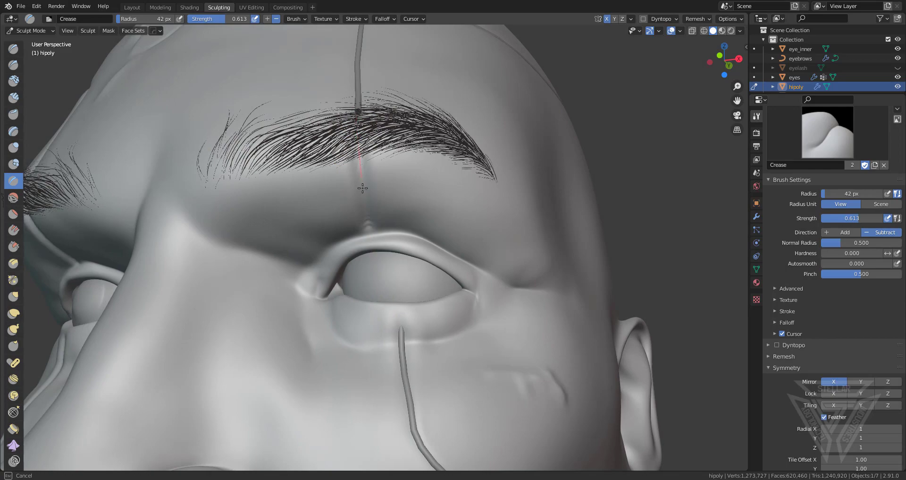
pyautogui.moveTo(371, 255); pyautogui.dragTo(374, 266)
pyautogui.scroll(-4, 283, 241)
pyautogui.moveTo(267, 245)
pyautogui.mouseDown(button='middle')
pyautogui.moveTo(319, 300)
pyautogui.moveTo(358, 280)
pyautogui.moveTo(364, 247)
pyautogui.moveTo(316, 264)
pyautogui.moveTo(297, 295)
pyautogui.moveTo(275, 225)
pyautogui.moveTo(313, 223)
pyautogui.moveTo(282, 225)
pyautogui.mouseUp(button='middle')
# Carve a mirrored crease from the top of the cheek tube up to the left lower eyelid.
pyautogui.scroll(3, 361, 282)
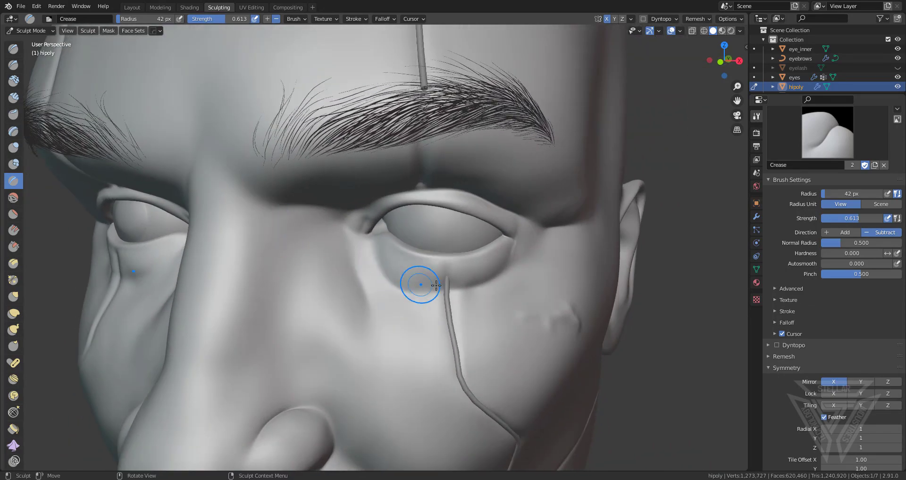
pyautogui.scroll(4, 439, 287)
pyautogui.moveTo(556, 310); pyautogui.dragTo(559, 238)
pyautogui.scroll(-6, 505, 310)
pyautogui.moveTo(378, 288); pyautogui.dragTo(365, 274, button='middle')
pyautogui.keyDown('shift'); pyautogui.moveTo(372, 196); pyautogui.dragTo(380, 287, button='middle'); pyautogui.keyUp('shift')
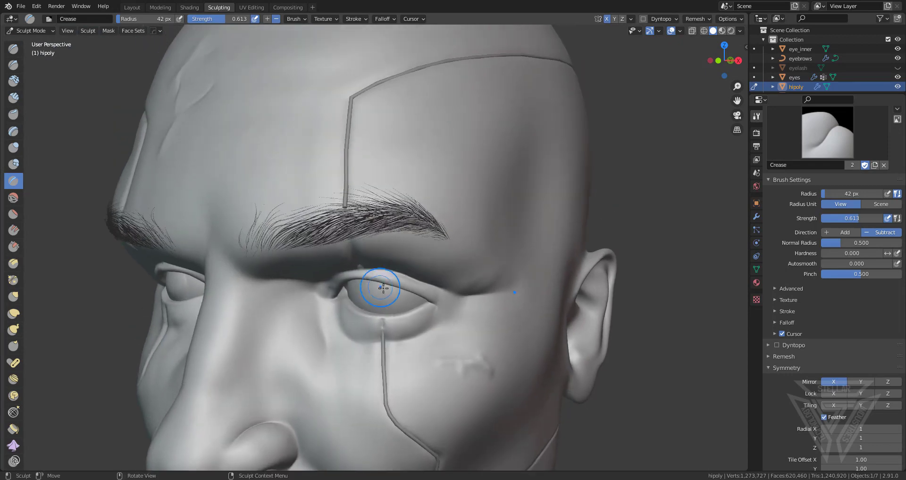
# Pinch the mirrored crease between the left eyebrow and the upper eyelid with the Pinch/Magnify brush to sharpen it.
pyautogui.moveTo(405, 234); pyautogui.dragTo(277, 178, button='middle')
pyautogui.scroll(-3, 277, 178)
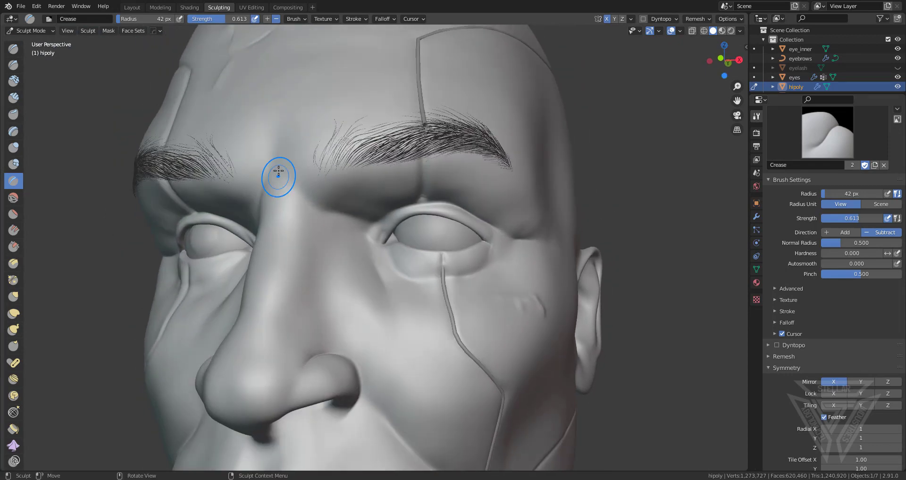
pyautogui.click(14, 279)
pyautogui.moveTo(421, 164); pyautogui.dragTo(421, 195)
pyautogui.moveTo(413, 229); pyautogui.dragTo(384, 223, button='middle')
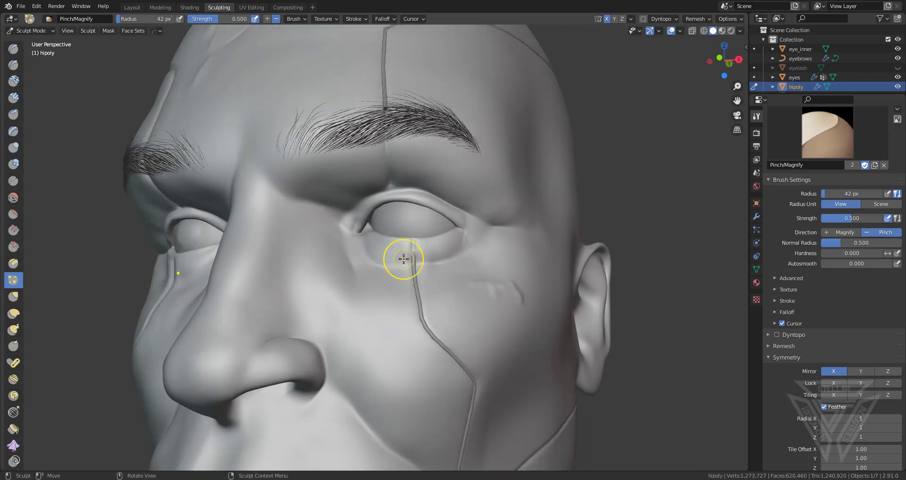
pyautogui.scroll(2, 407, 254)
pyautogui.moveTo(400, 148)
pyautogui.mouseDown()
pyautogui.moveTo(399, 162)
pyautogui.moveTo(394, 153)
pyautogui.mouseUp()
pyautogui.moveTo(289, 173); pyautogui.dragTo(329, 174, button='middle')
pyautogui.scroll(-3, 329, 174)
pyautogui.moveTo(426, 214); pyautogui.dragTo(397, 235, button='middle')
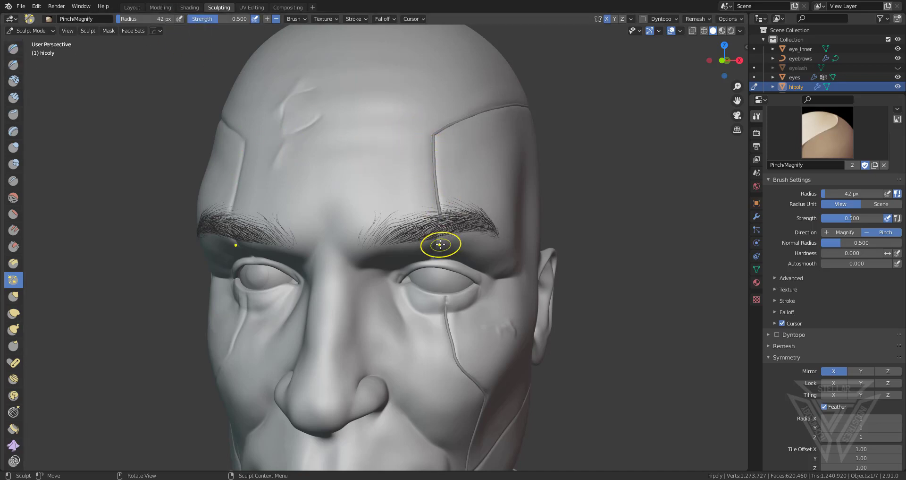
# Extend the forehead tube curve from its lower end through the left eyebrow to the upper eyelid by extruding four points along the crease.
pyautogui.click(162, 8)
pyautogui.press('Tab')
pyautogui.click(358, 149)
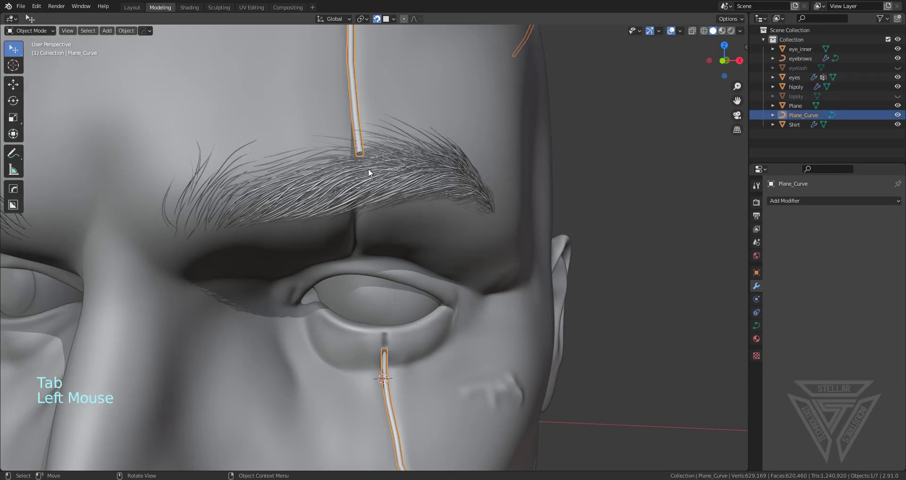
pyautogui.press('Tab')
pyautogui.click(364, 165)
pyautogui.moveTo(363, 165); pyautogui.dragTo(368, 133, button='middle')
pyautogui.press('e')
pyautogui.click(368, 140)
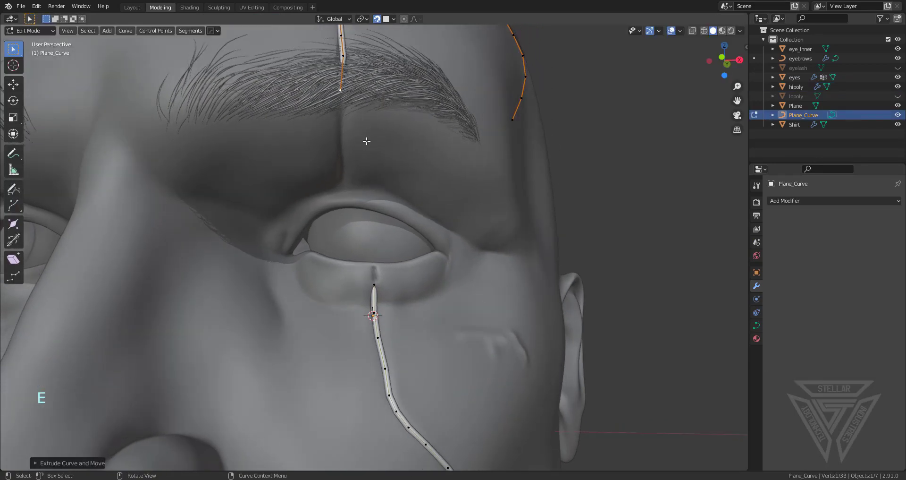
pyautogui.press('e')
pyautogui.click(366, 176)
pyautogui.press('e')
pyautogui.click(368, 208)
pyautogui.press('e')
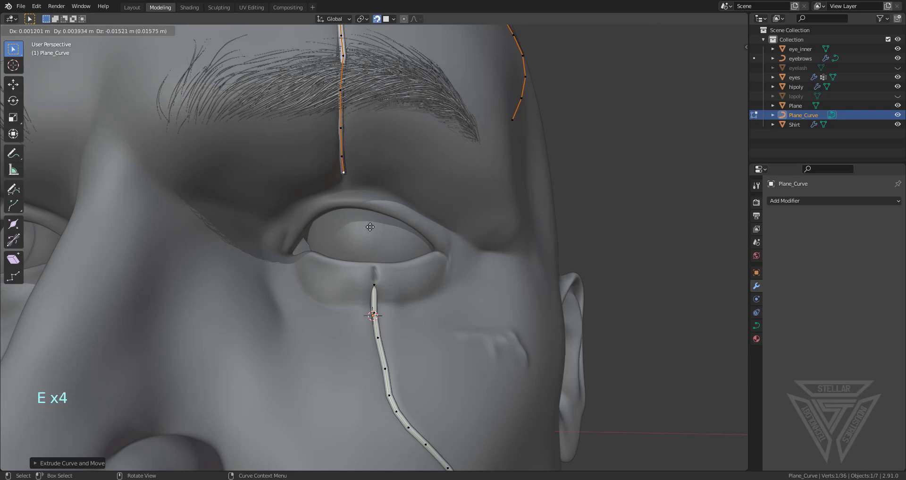
# Extrude the cheek tube curve's top point up to the edge of the left lower eyelid and finish editing the curve.
pyautogui.click(380, 276)
pyautogui.press('e')
pyautogui.click(383, 259)
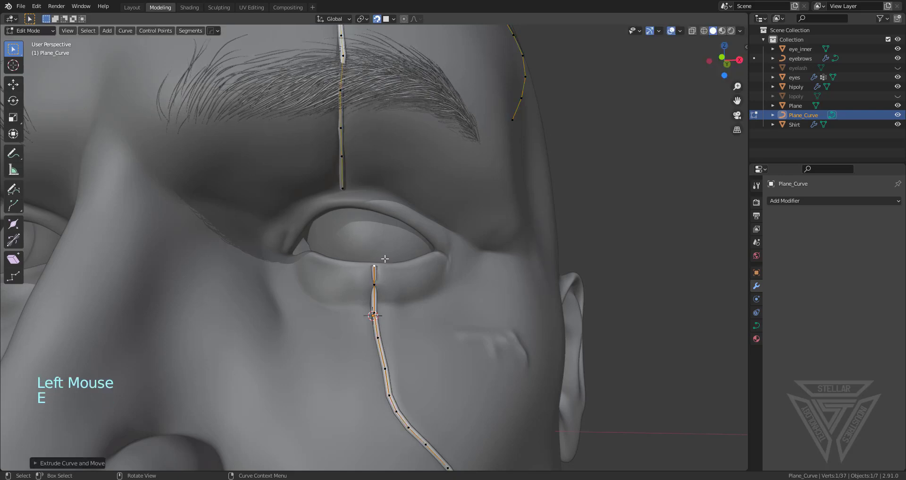
pyautogui.scroll(-4, 383, 259)
pyautogui.moveTo(383, 258); pyautogui.dragTo(413, 244, button='middle')
pyautogui.press('Tab')
# Turn off snapping and move the forehead tube's protruding control point at the left eyebrow about 0.01 m along Y into the crease.
pyautogui.scroll(5, 355, 177)
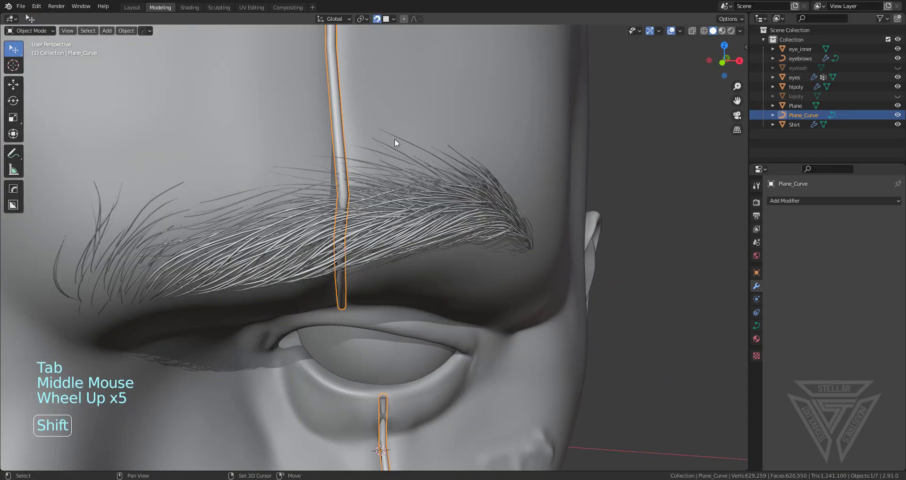
pyautogui.keyDown('shift'); pyautogui.moveTo(394, 138); pyautogui.dragTo(453, 169, button='middle'); pyautogui.keyUp('shift')
pyautogui.press('Tab')
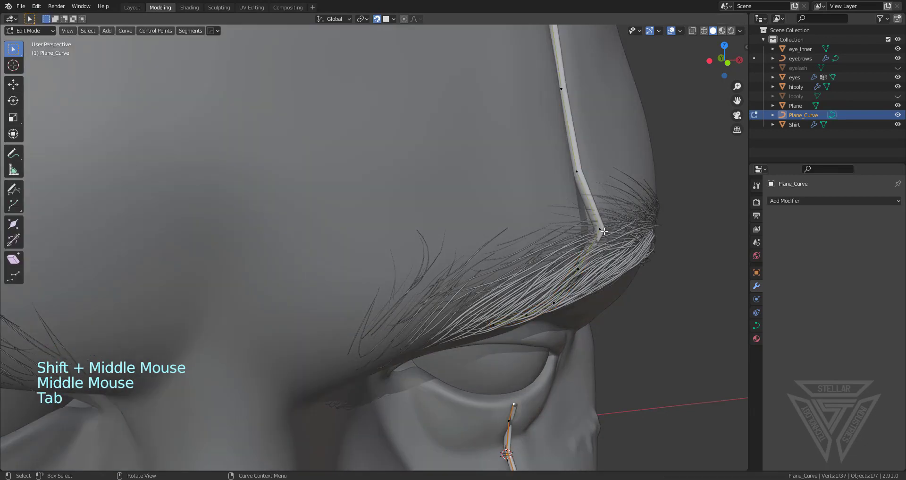
pyautogui.click(599, 229)
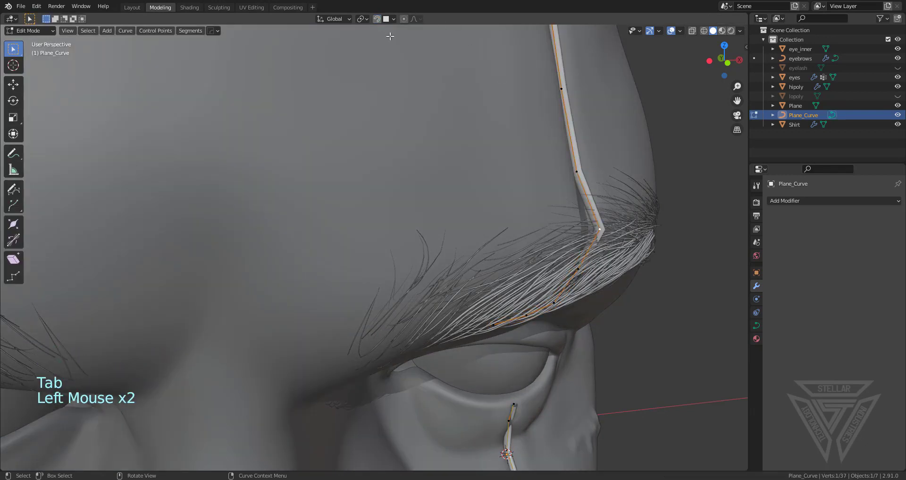
pyautogui.press('g')
pyautogui.press('y')
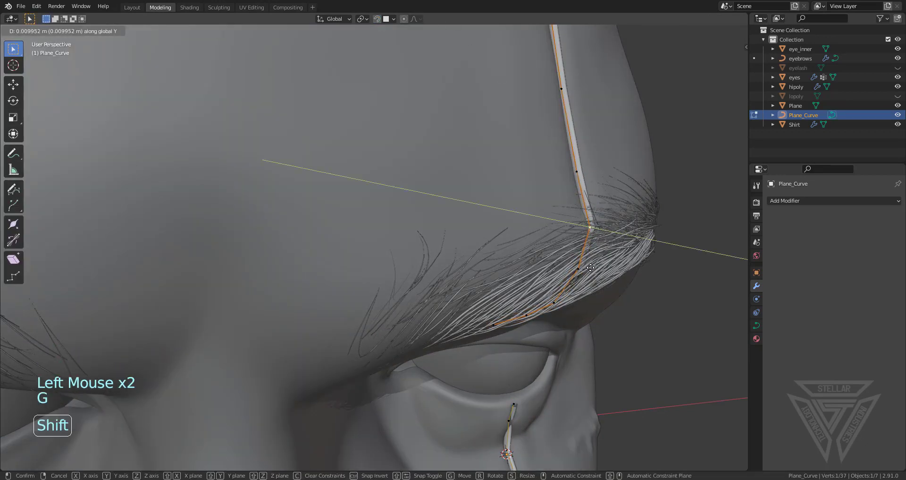
pyautogui.click(599, 269)
pyautogui.scroll(-3, 598, 269)
pyautogui.moveTo(598, 269); pyautogui.dragTo(407, 268, button='middle')
pyautogui.press('Tab')
# Examine the cheek tube's lower end and the jaw and chin panel lines from several angles.
pyautogui.scroll(-4, 392, 280)
pyautogui.keyDown('shift'); pyautogui.moveTo(505, 306); pyautogui.dragTo(331, 227, button='middle'); pyautogui.keyUp('shift')
pyautogui.scroll(3, 461, 235)
pyautogui.scroll(2, 372, 200)
pyautogui.scroll(-2, 352, 235)
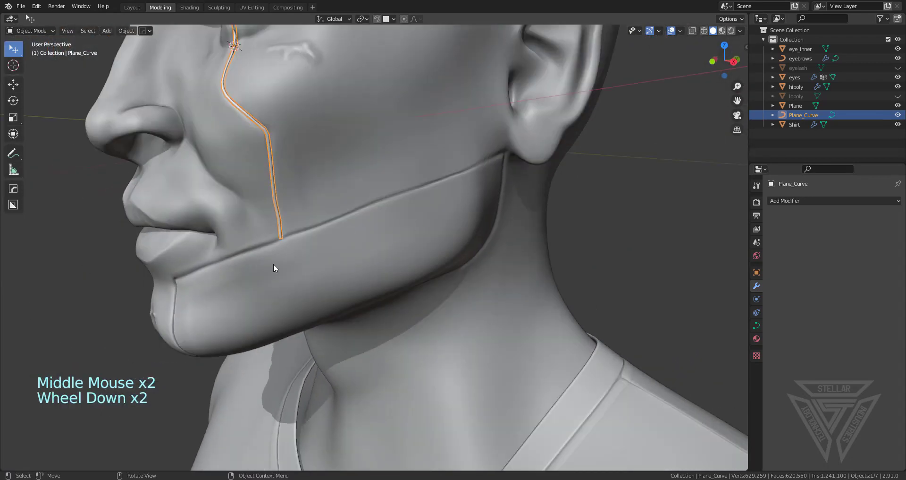
pyautogui.scroll(2, 432, 212)
pyautogui.moveTo(431, 225); pyautogui.dragTo(381, 289, button='middle')
pyautogui.scroll(-2, 327, 249)
pyautogui.scroll(1, 368, 286)
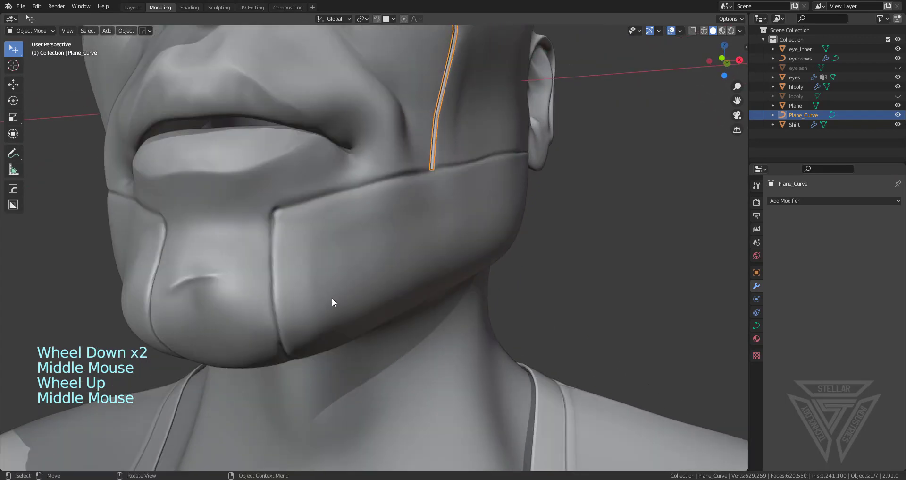
pyautogui.scroll(-3, 369, 282)
pyautogui.moveTo(424, 227); pyautogui.dragTo(390, 277, button='middle')
pyautogui.scroll(2, 372, 260)
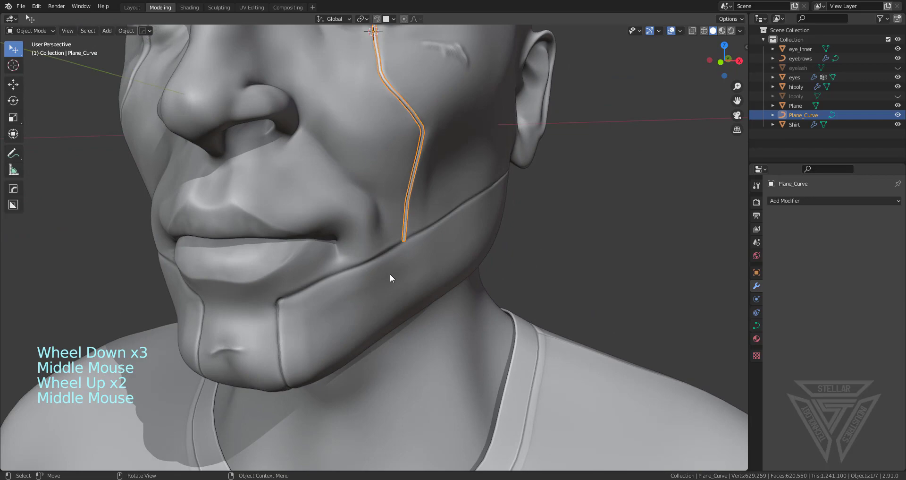
pyautogui.click(218, 7)
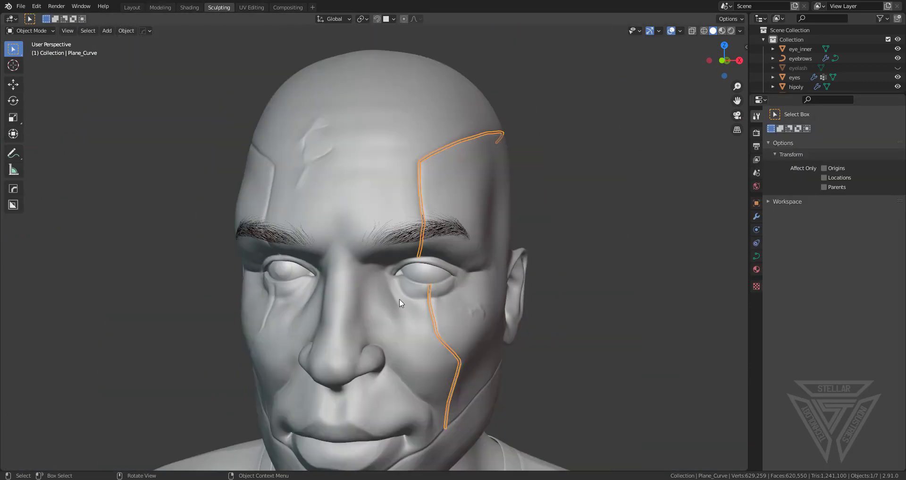
pyautogui.keyDown('shift'); pyautogui.moveTo(399, 299); pyautogui.dragTo(354, 193, button='middle'); pyautogui.keyUp('shift')
pyautogui.press('Tab')
pyautogui.press('Tab')
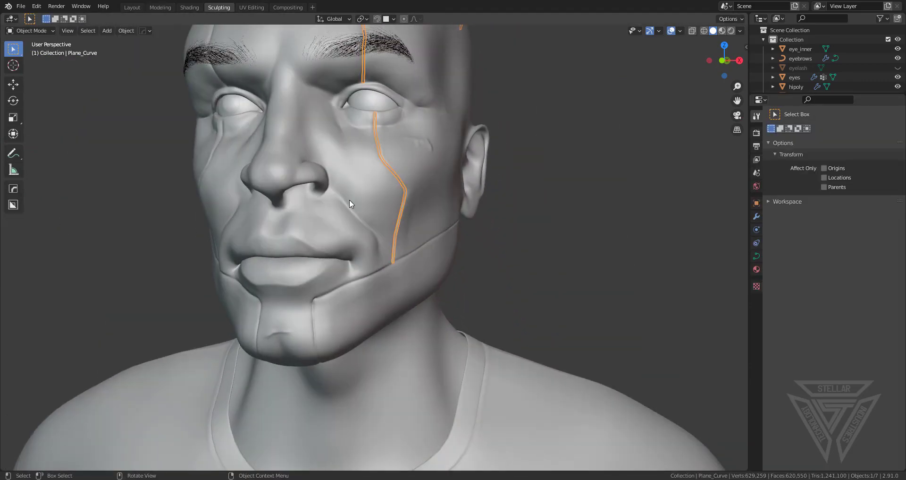
pyautogui.click(160, 8)
pyautogui.press('Tab')
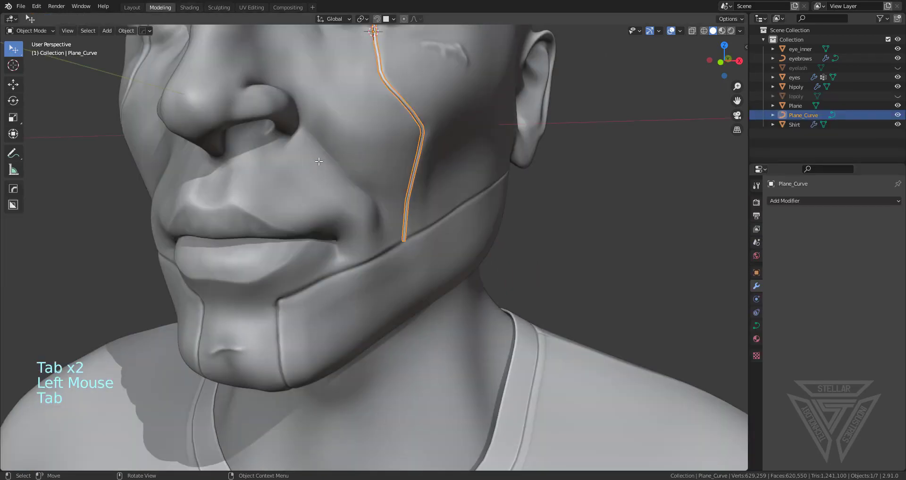
# Select the head mesh for sculpting, choose the Smooth brush and adjust its radius over the jaw panel.
pyautogui.click(180, 95)
pyautogui.click(225, 9)
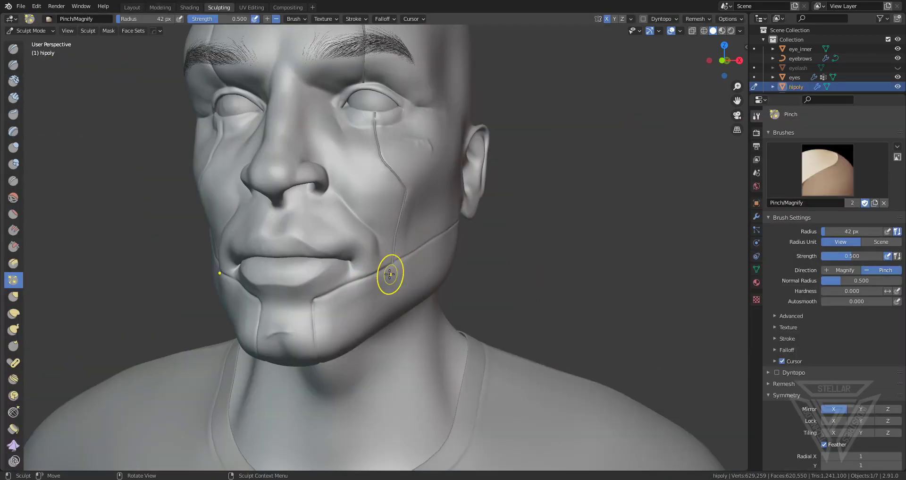
pyautogui.scroll(3, 355, 320)
pyautogui.click(13, 200)
pyautogui.moveTo(329, 333); pyautogui.dragTo(362, 274, button='middle')
pyautogui.press('f')
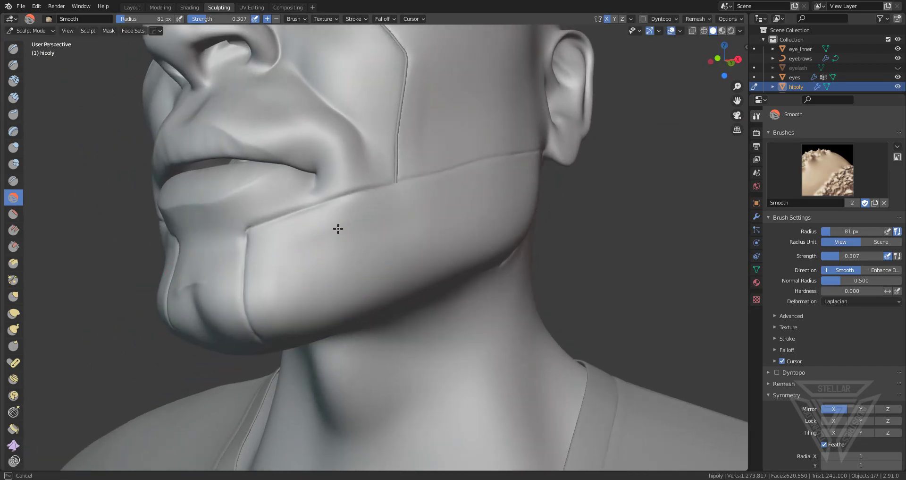
pyautogui.click(281, 265)
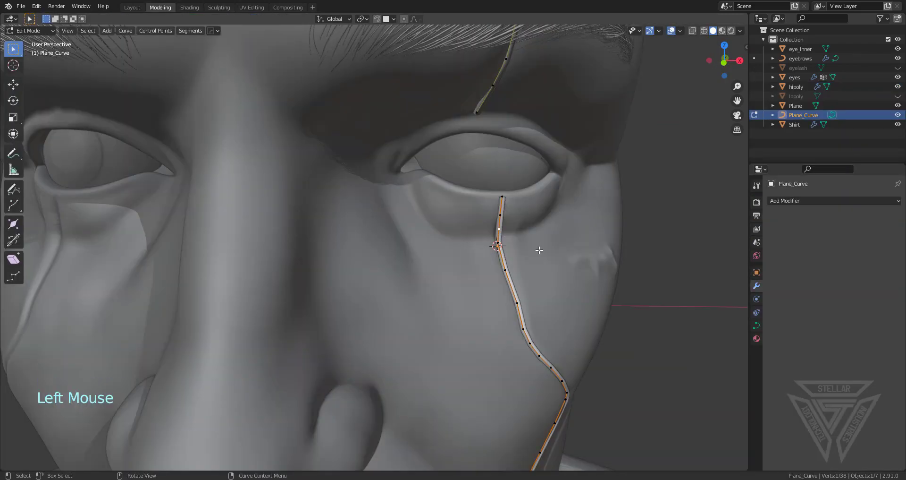
# Move the cheek tube's control point just below the left eye about 0.007 m along Y, then finish editing and deselect the curve.
pyautogui.press('g')
pyautogui.press('y')
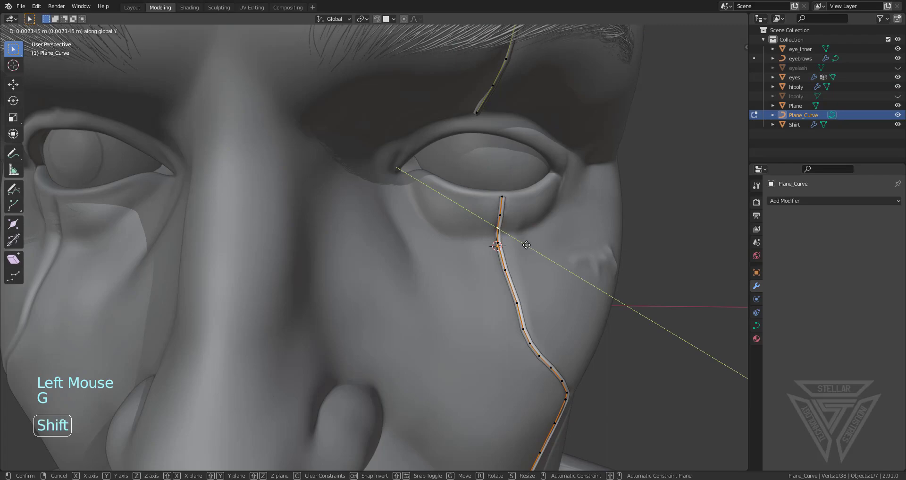
pyautogui.click(531, 246)
pyautogui.press('Tab')
pyautogui.scroll(-2, 544, 245)
pyautogui.click(574, 235)
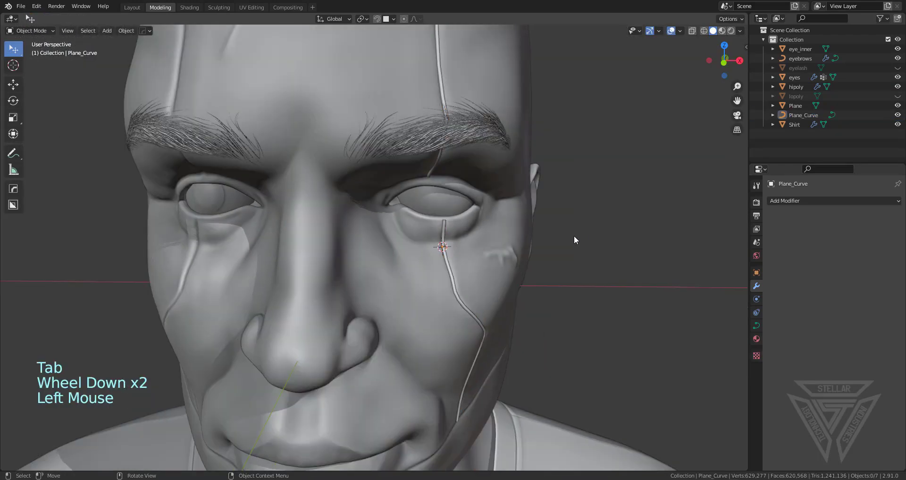
# Extrude the cheek tube curve's lower end point a short distance along Y at the jaw panel line.
pyautogui.moveTo(574, 235); pyautogui.dragTo(376, 250, button='middle')
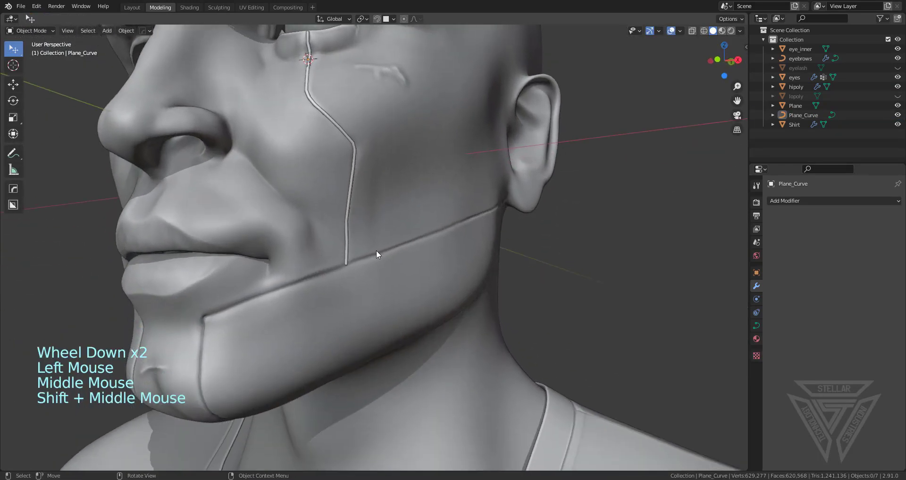
pyautogui.scroll(2, 375, 250)
pyautogui.keyDown('shift'); pyautogui.moveTo(349, 169); pyautogui.dragTo(314, 257, button='middle'); pyautogui.keyUp('shift')
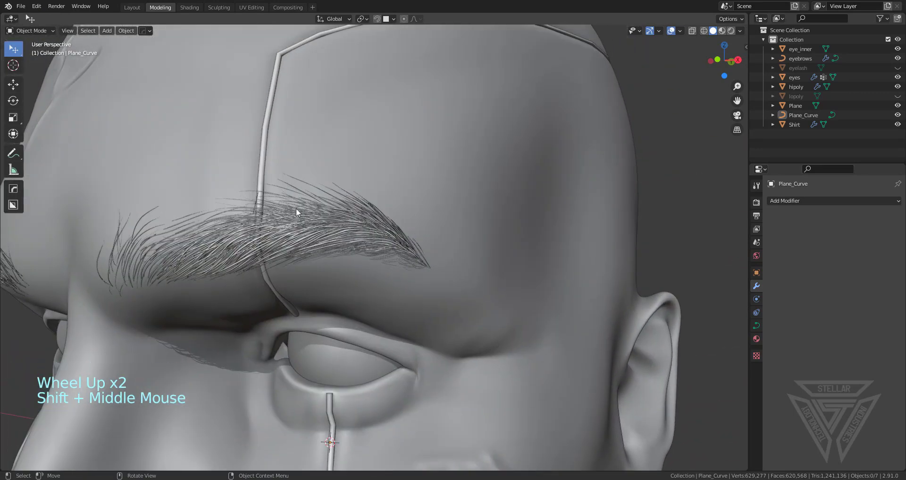
pyautogui.scroll(-2, 402, 202)
pyautogui.keyDown('shift'); pyautogui.moveTo(402, 203); pyautogui.dragTo(409, 144, button='middle'); pyautogui.keyUp('shift')
pyautogui.scroll(4, 417, 208)
pyautogui.moveTo(418, 207); pyautogui.dragTo(412, 196, button='middle')
pyautogui.keyDown('shift'); pyautogui.moveTo(411, 196); pyautogui.dragTo(342, 220, button='middle'); pyautogui.keyUp('shift')
pyautogui.press('Tab')
pyautogui.click(398, 241)
pyautogui.moveTo(398, 241); pyautogui.dragTo(441, 236, button='middle')
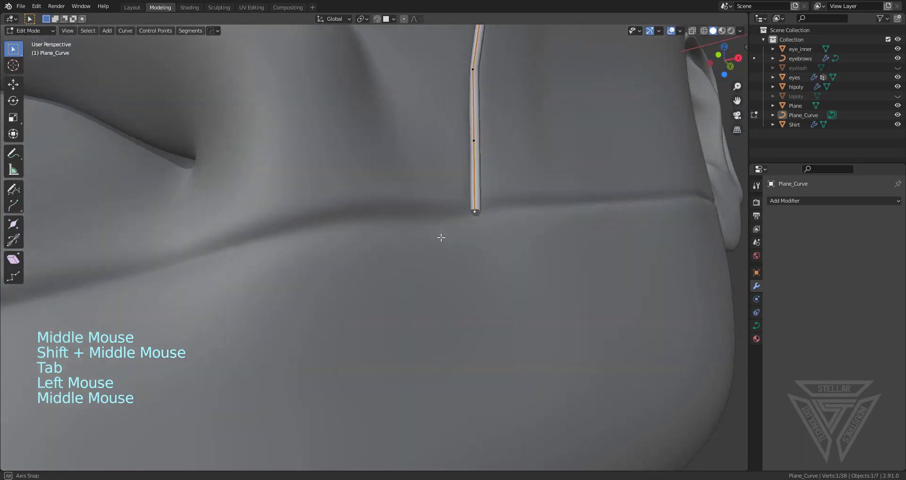
pyautogui.press('e')
pyautogui.press('y')
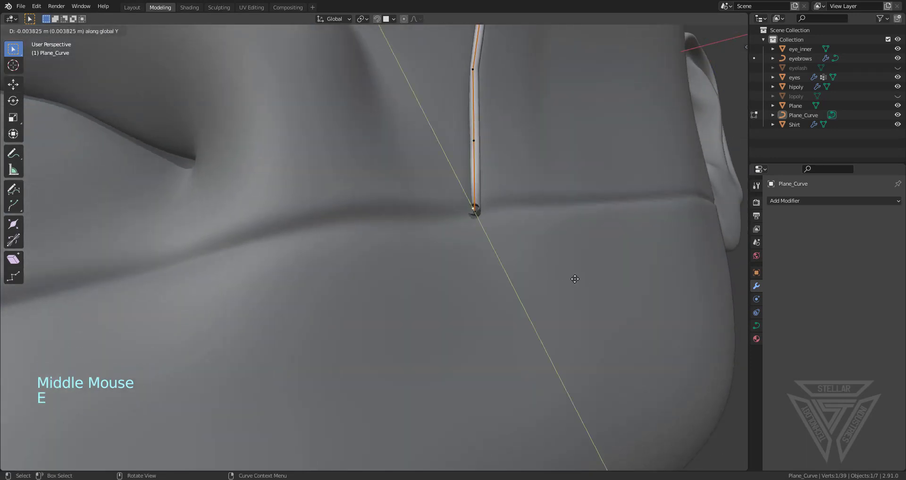
pyautogui.click(574, 276)
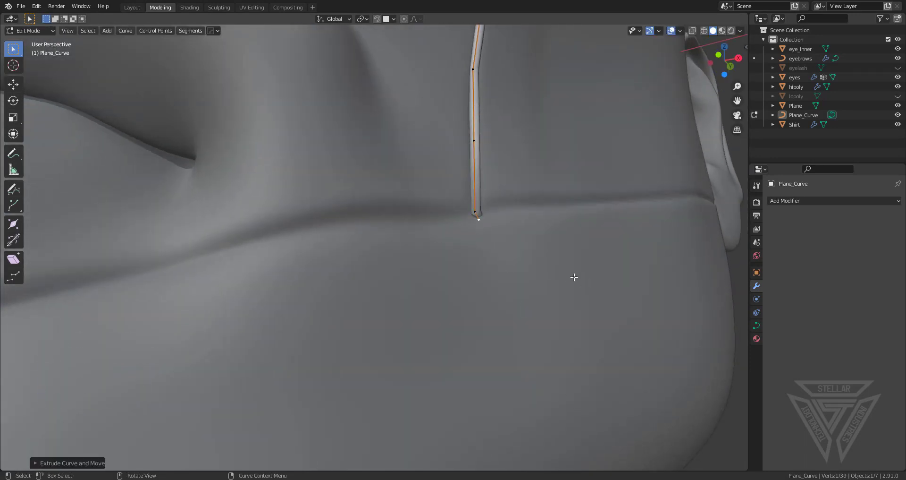
# Reposition the extruded end point of the cheek tube so it tucks into the jaw panel line, and finish editing the curve.
pyautogui.moveTo(572, 275); pyautogui.dragTo(401, 265, button='middle')
pyautogui.press('g')
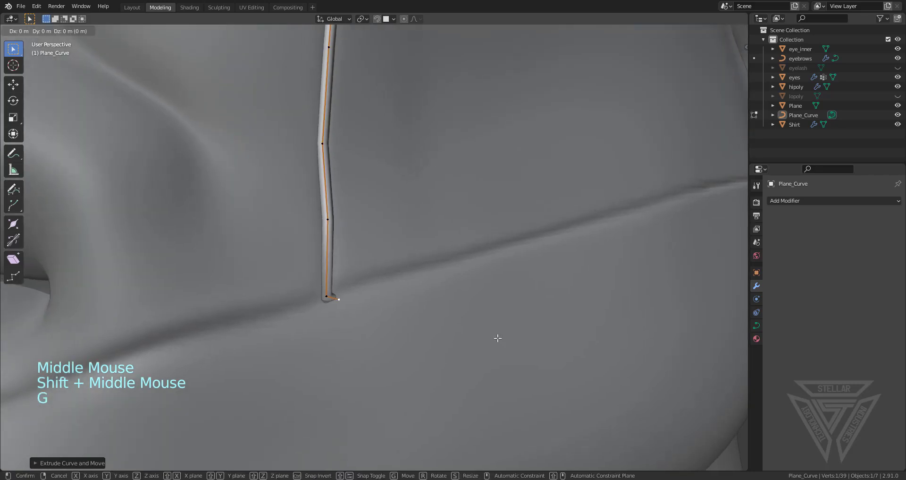
pyautogui.click(489, 334)
pyautogui.press('Tab')
pyautogui.scroll(-6, 414, 298)
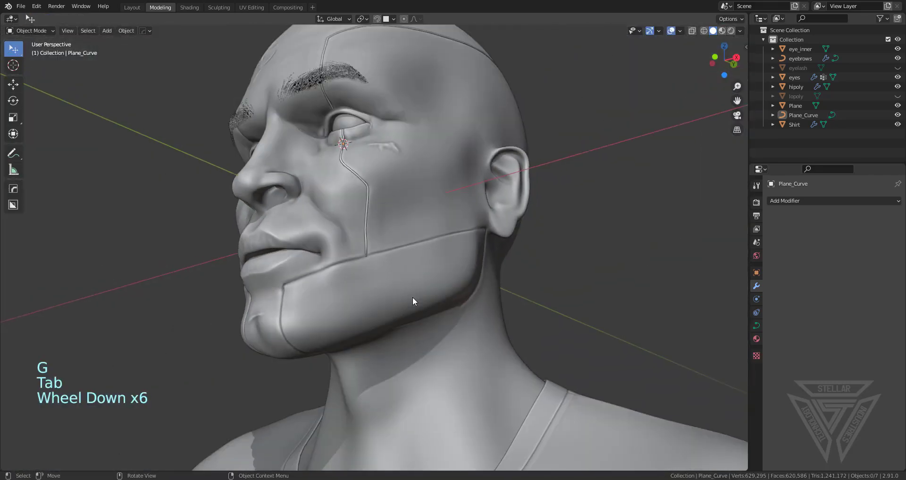
pyautogui.moveTo(414, 299); pyautogui.dragTo(409, 252, button='middle')
pyautogui.keyDown('shift'); pyautogui.moveTo(409, 251); pyautogui.dragTo(399, 286, button='middle'); pyautogui.keyUp('shift')
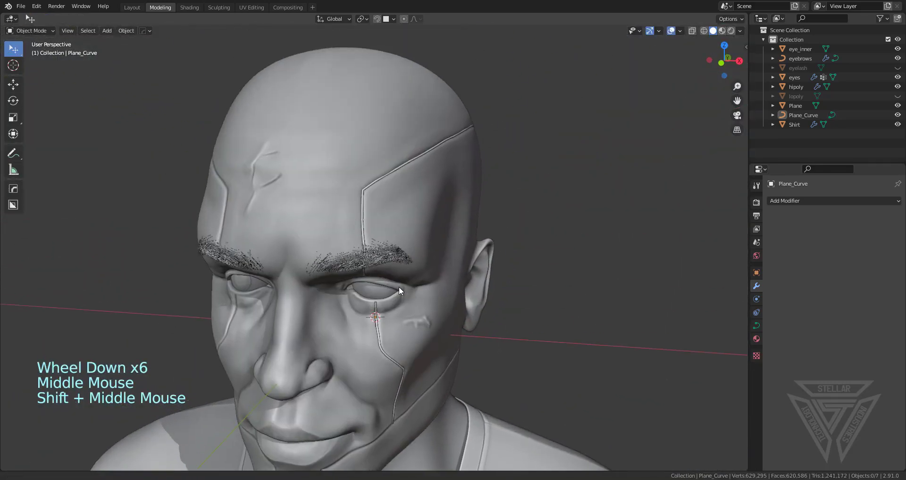
# Convert the selected face tube curve to a mesh.
pyautogui.click(361, 192)
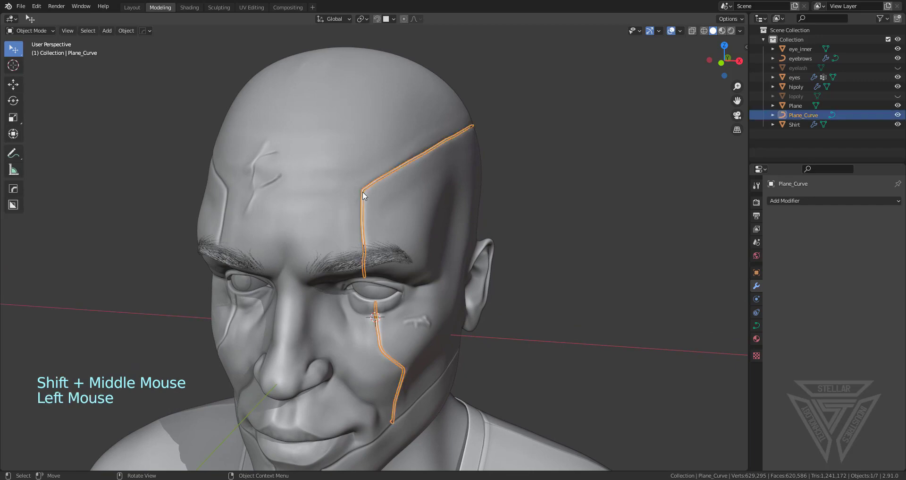
pyautogui.scroll(3, 373, 229)
pyautogui.scroll(-1, 372, 218)
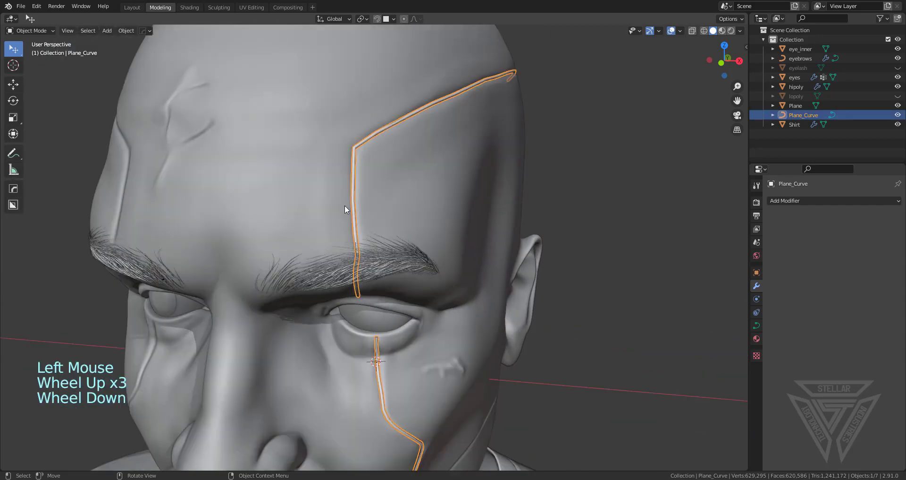
pyautogui.rightClick(352, 208)
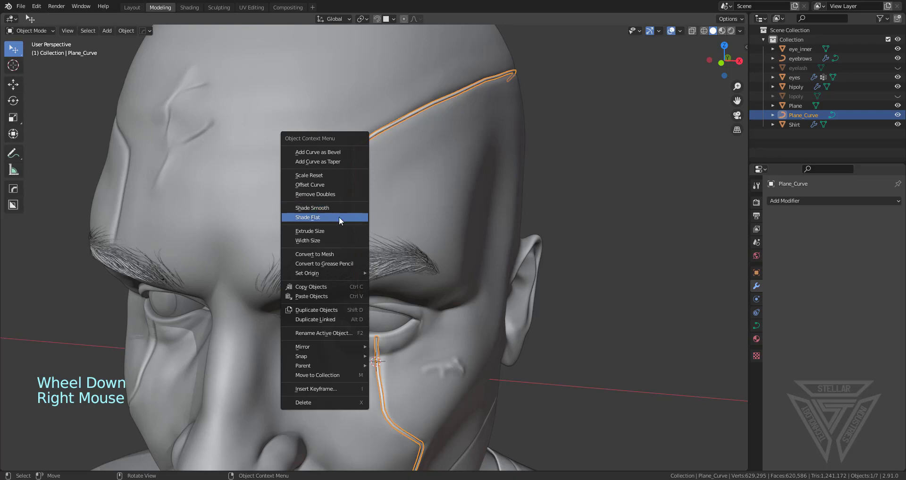
pyautogui.click(342, 254)
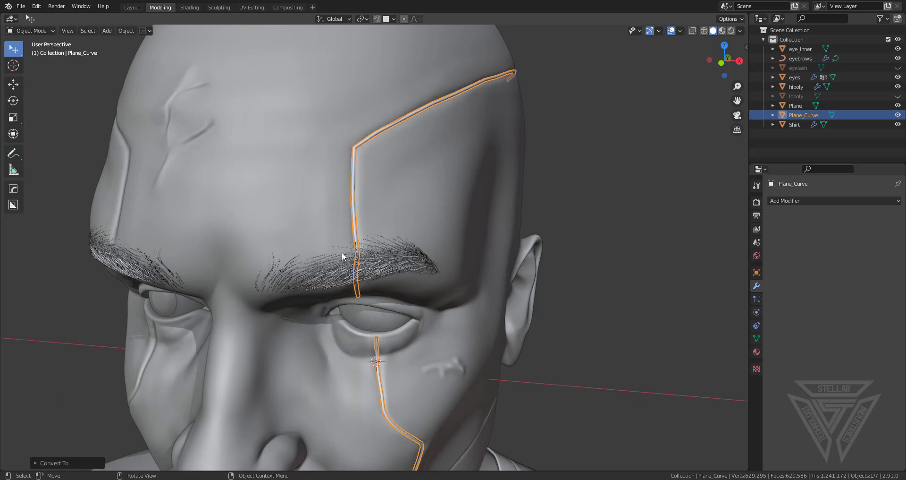
# Round the forehead tube's corner by bevelling its edge loop about 0.12 m wide with several segments, and finish editing and deselect the tube.
pyautogui.scroll(3, 378, 202)
pyautogui.keyDown('shift'); pyautogui.scroll(1, 379, 136); pyautogui.keyUp('shift')
pyautogui.keyDown('shift'); pyautogui.moveTo(378, 135); pyautogui.dragTo(403, 248, button='middle'); pyautogui.keyUp('shift')
pyautogui.press('Tab')
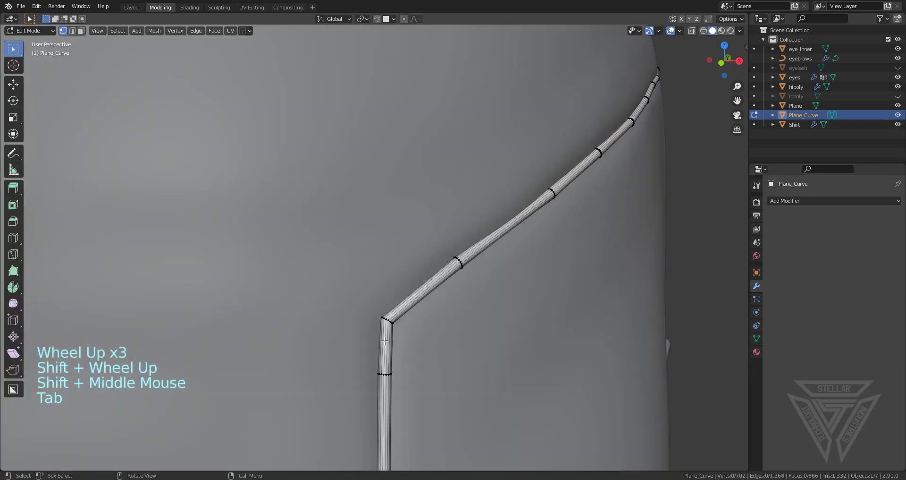
pyautogui.press('2')
pyautogui.click(392, 319)
pyautogui.keyDown('alt'); pyautogui.click(391, 319); pyautogui.keyUp('alt')
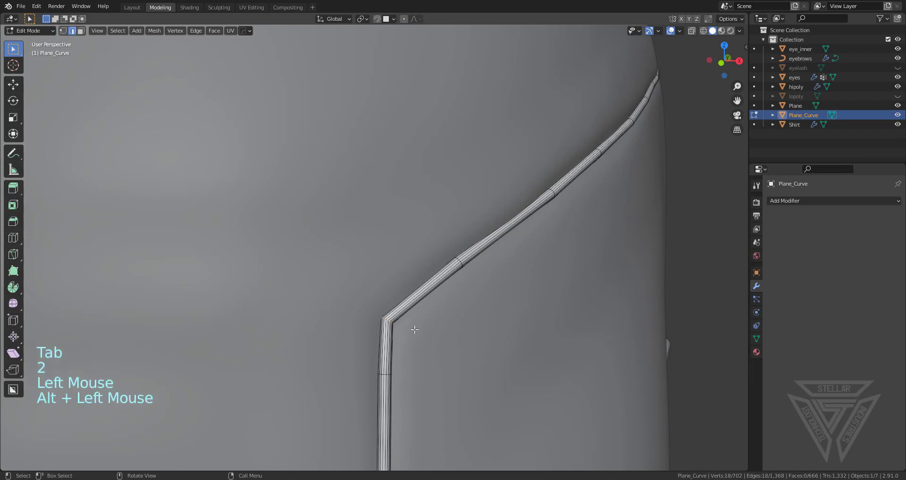
pyautogui.hotkey('ctrl', 'b')
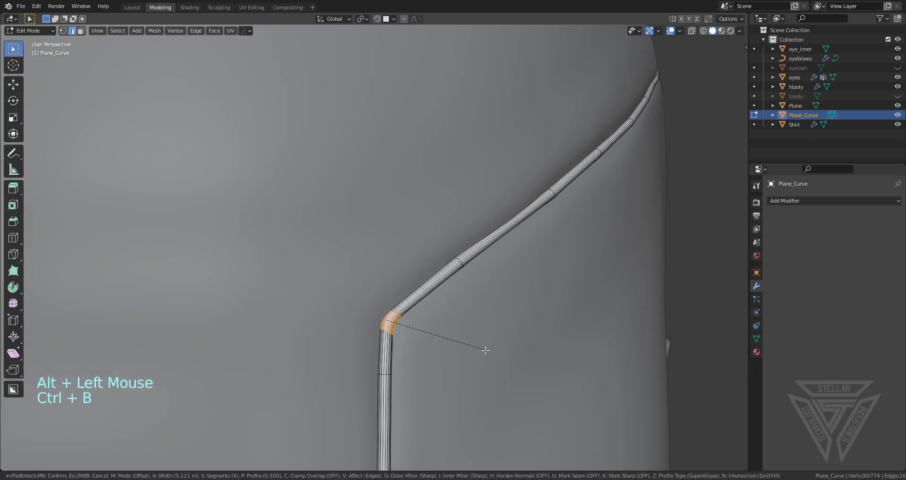
pyautogui.moveTo(486, 350); pyautogui.dragTo(390, 299, button='middle')
pyautogui.press('Tab')
pyautogui.scroll(-6, 391, 299)
pyautogui.click(574, 227)
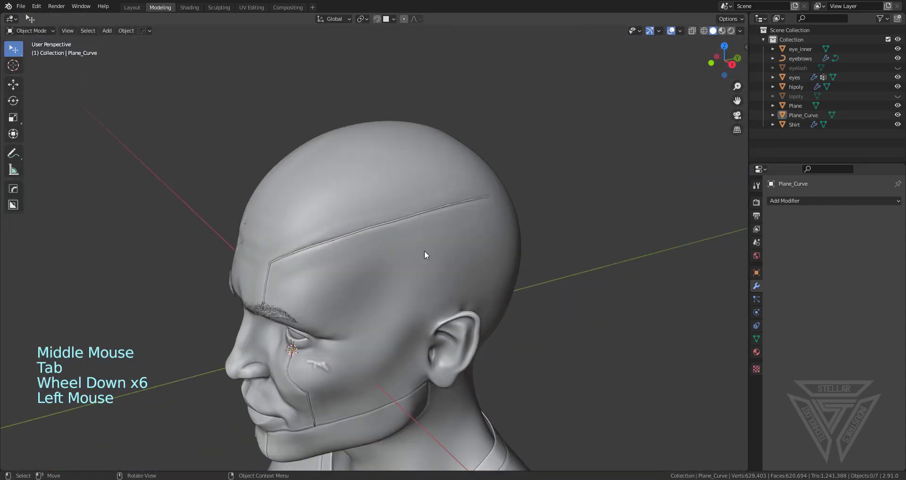
# Round the cheek tube's lower bend by bevelling its two edge loops together about 0.12 m wide with several segments.
pyautogui.moveTo(424, 250); pyautogui.dragTo(365, 244, button='middle')
pyautogui.scroll(2, 380, 245)
pyautogui.scroll(2, 379, 242)
pyautogui.scroll(2, 449, 226)
pyautogui.keyDown('shift'); pyautogui.scroll(1, 444, 226); pyautogui.keyUp('shift')
pyautogui.press('Tab')
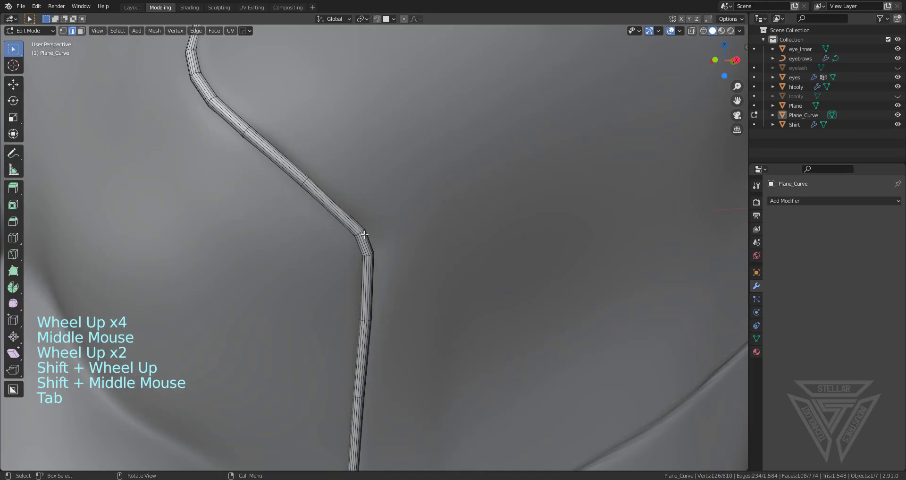
pyautogui.click(365, 244)
pyautogui.keyDown('alt'); pyautogui.click(365, 244); pyautogui.keyUp('alt')
pyautogui.scroll(1, 345, 217)
pyautogui.click(345, 216)
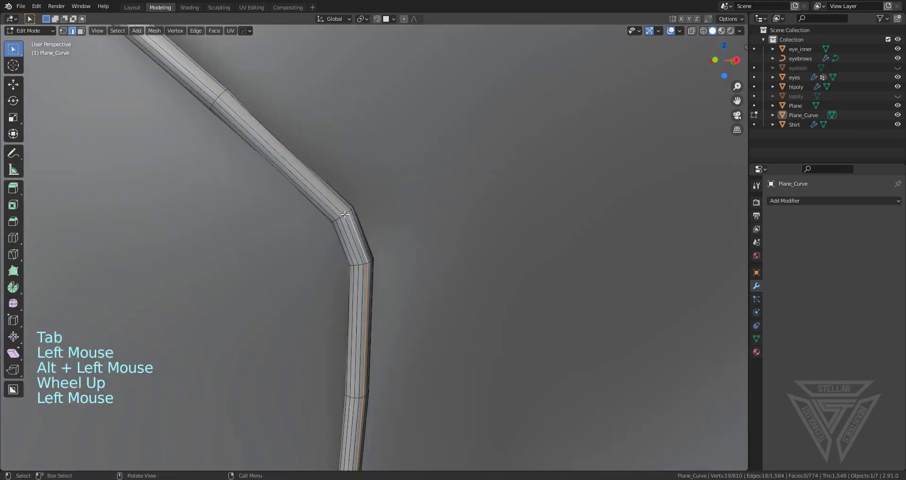
pyautogui.keyDown('alt'); pyautogui.click(369, 263); pyautogui.keyUp('alt')
pyautogui.keyDown('alt'); pyautogui.keyDown('shift'); pyautogui.click(359, 265); pyautogui.keyUp('shift'); pyautogui.keyUp('alt')
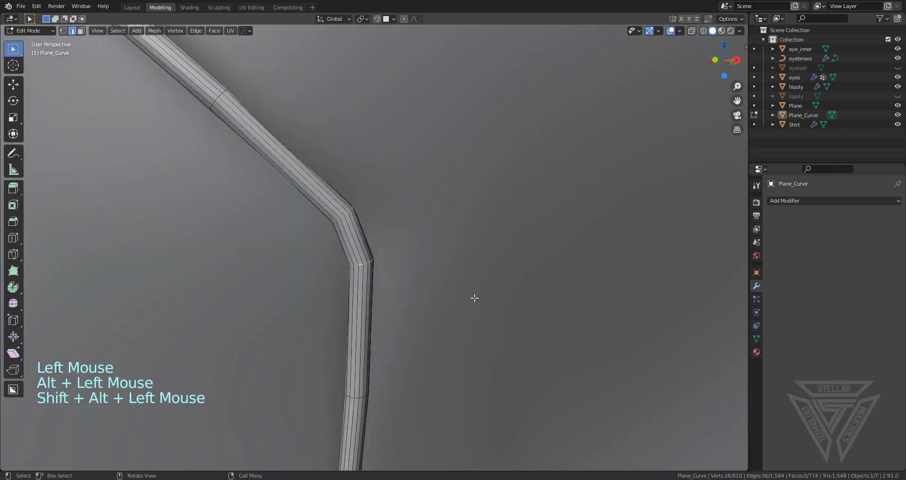
pyautogui.hotkey('ctrl', 'b')
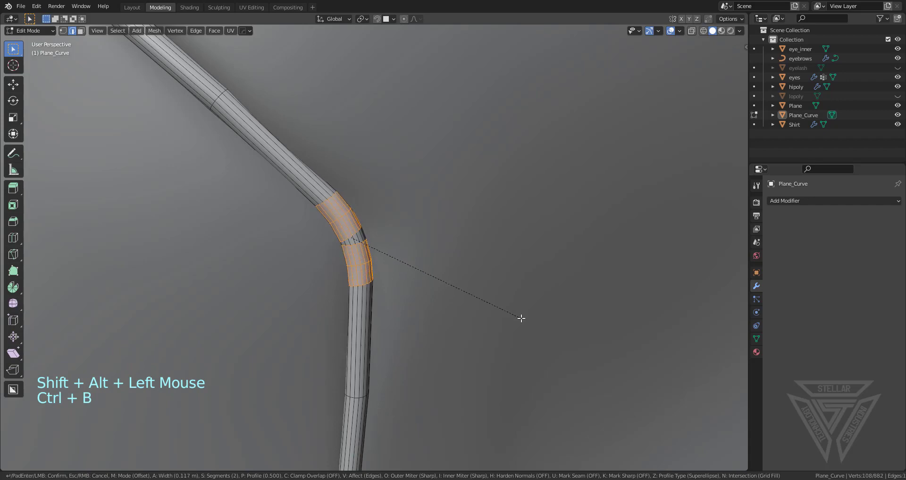
pyautogui.click(522, 318)
pyautogui.scroll(-3, 437, 277)
pyautogui.moveTo(437, 277); pyautogui.dragTo(414, 242, button='middle')
pyautogui.scroll(1, 421, 239)
pyautogui.scroll(1, 420, 239)
pyautogui.click(414, 242)
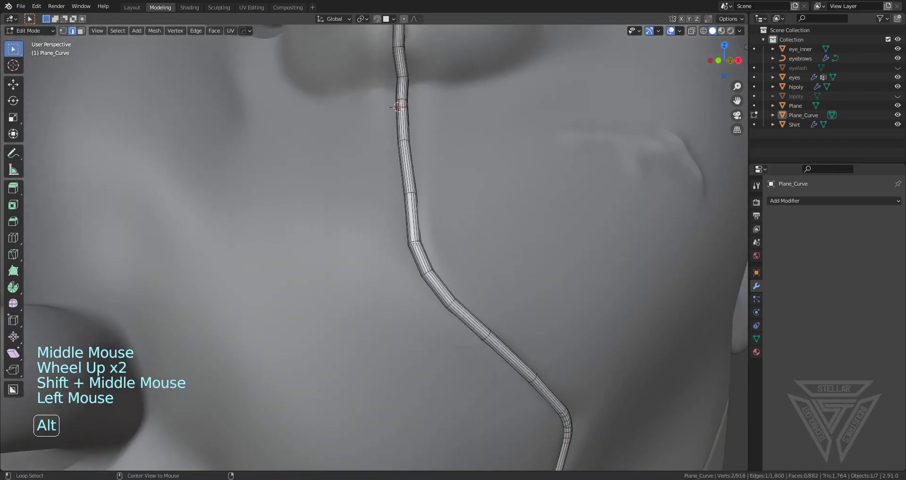
pyautogui.keyDown('alt'); pyautogui.click(415, 242); pyautogui.keyUp('alt')
pyautogui.keyDown('alt'); pyautogui.click(417, 242); pyautogui.keyUp('alt')
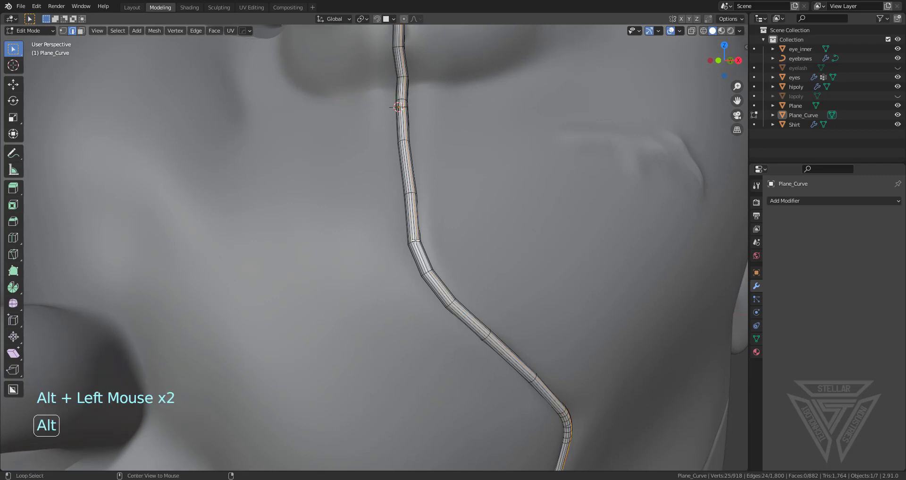
pyautogui.keyDown('alt'); pyautogui.click(415, 240); pyautogui.keyUp('alt')
pyautogui.keyDown('alt'); pyautogui.click(414, 240); pyautogui.keyUp('alt')
pyautogui.scroll(2, 414, 240)
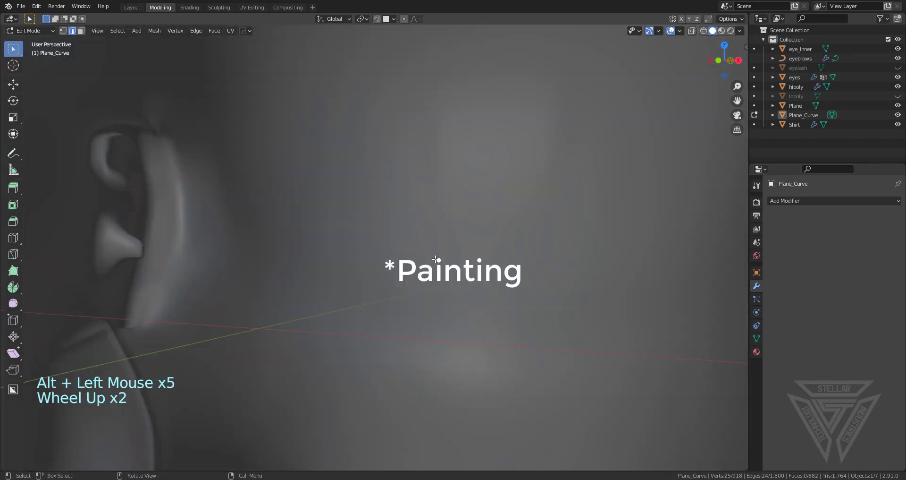
pyautogui.scroll(-1, 416, 242)
pyautogui.keyDown('ctrl'); pyautogui.moveTo(415, 241); pyautogui.dragTo(423, 250, button='middle'); pyautogui.keyUp('ctrl')
# Bevel the edge loop at the cheek tube's upper bend with 3 segments, and finish editing the mesh.
pyautogui.click(476, 243)
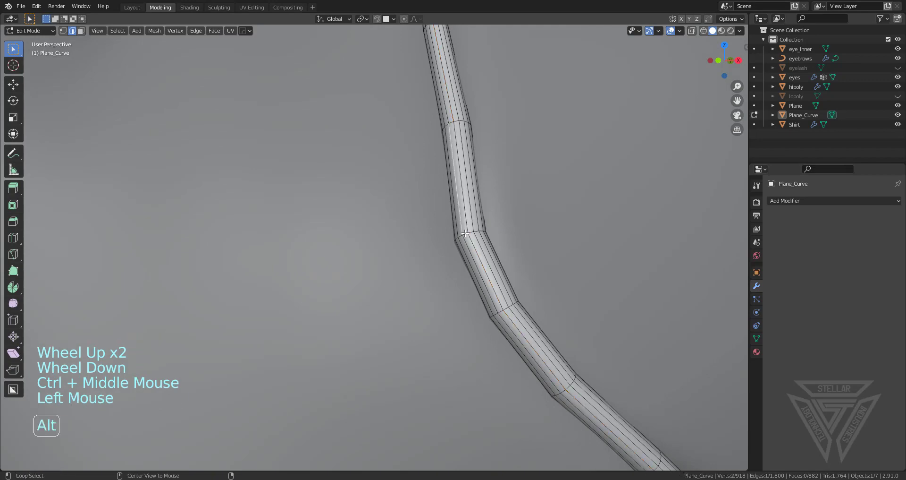
pyautogui.keyDown('alt'); pyautogui.click(477, 243); pyautogui.keyUp('alt')
pyautogui.hotkey('ctrl', 'b')
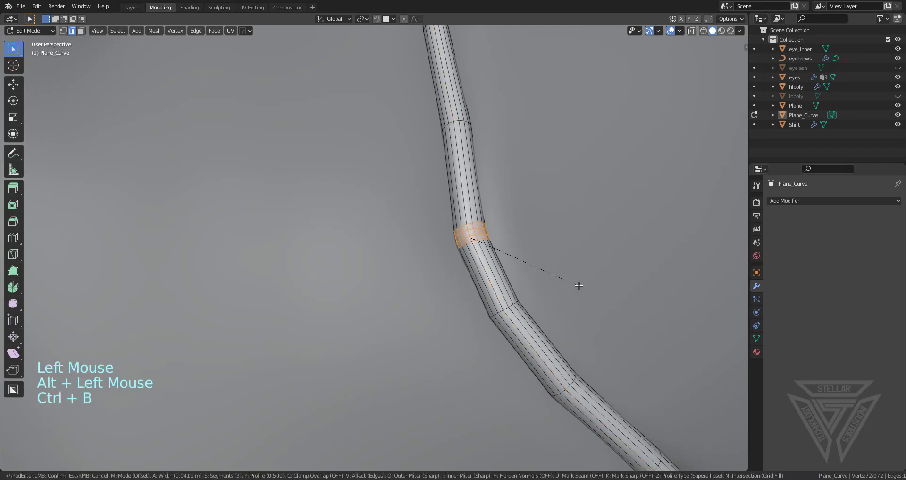
pyautogui.click(601, 303)
pyautogui.scroll(-2, 519, 278)
pyautogui.press('Tab')
pyautogui.scroll(-1, 507, 276)
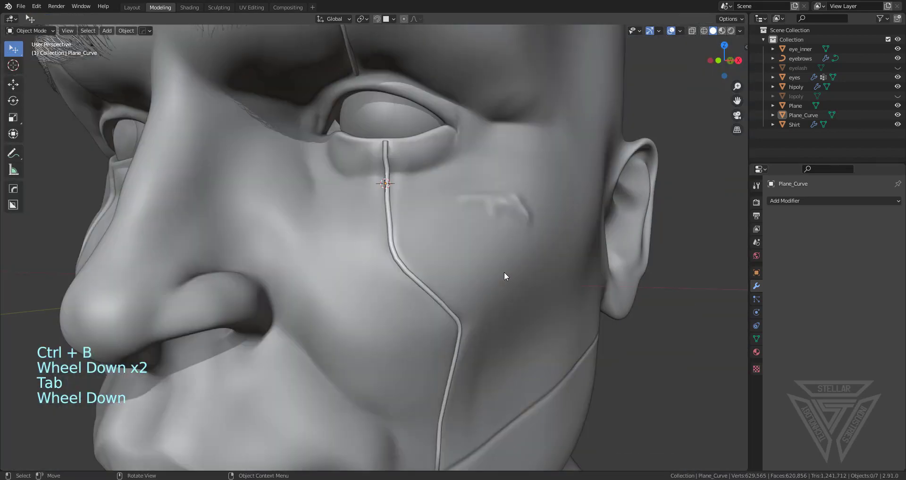
# Smooth the kink in the cheek tube just below the left eye by bevelling its edge loop with several segments, and finish editing.
pyautogui.scroll(1, 412, 168)
pyautogui.keyDown('shift'); pyautogui.moveTo(411, 170); pyautogui.dragTo(411, 183, button='middle'); pyautogui.keyUp('shift')
pyautogui.scroll(1, 406, 198)
pyautogui.press('Tab')
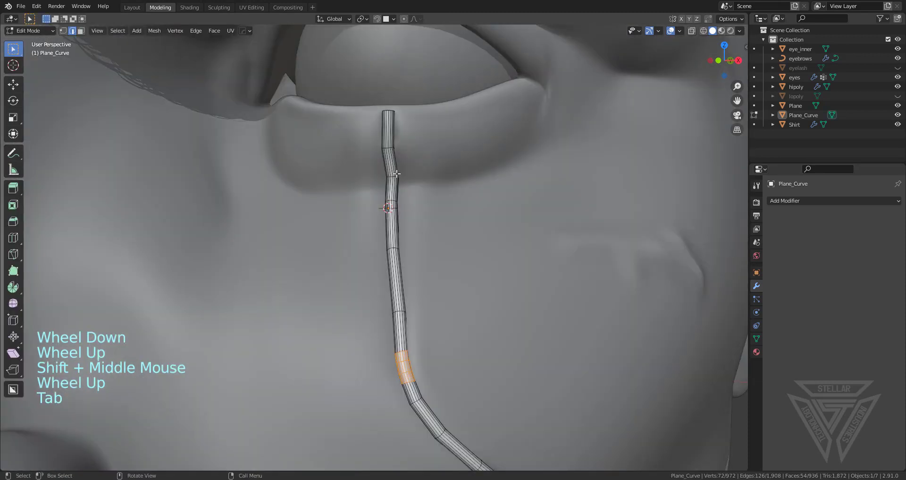
pyautogui.click(393, 176)
pyautogui.keyDown('alt'); pyautogui.click(394, 176); pyautogui.keyUp('alt')
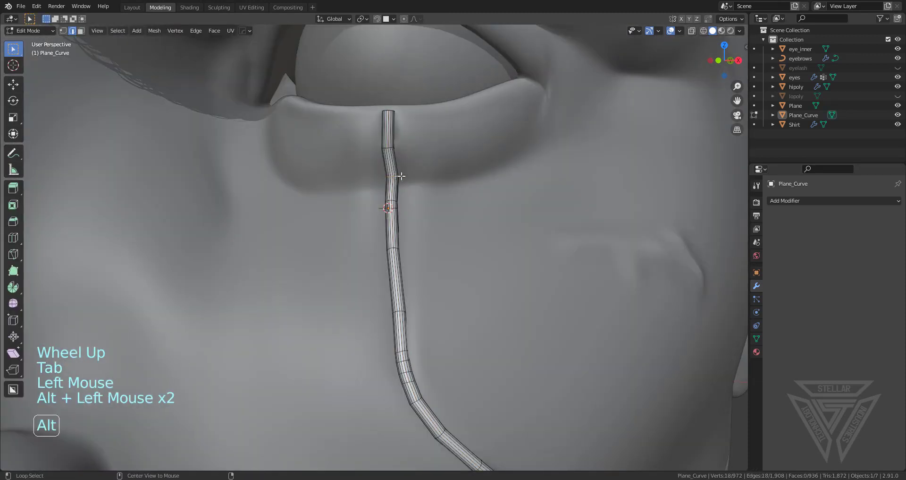
pyautogui.hotkey('ctrl', 'v')
pyautogui.press('Escape')
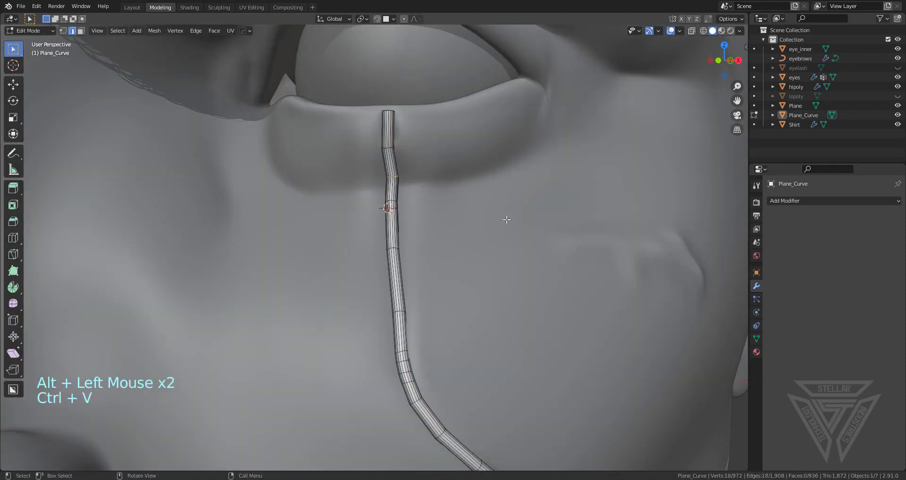
pyautogui.hotkey('ctrl', 'b')
pyautogui.click(504, 225)
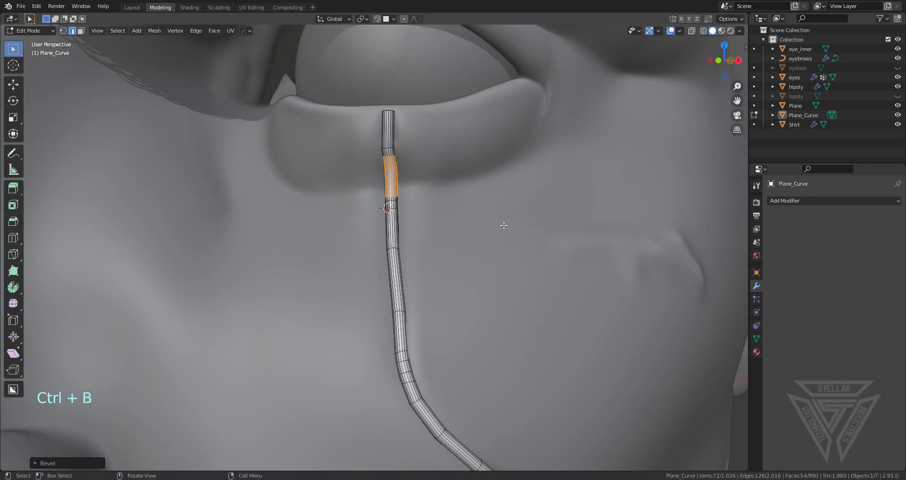
pyautogui.press('Tab')
pyautogui.scroll(-5, 489, 222)
pyautogui.click(527, 234)
pyautogui.moveTo(528, 234); pyautogui.dragTo(493, 225, button='middle')
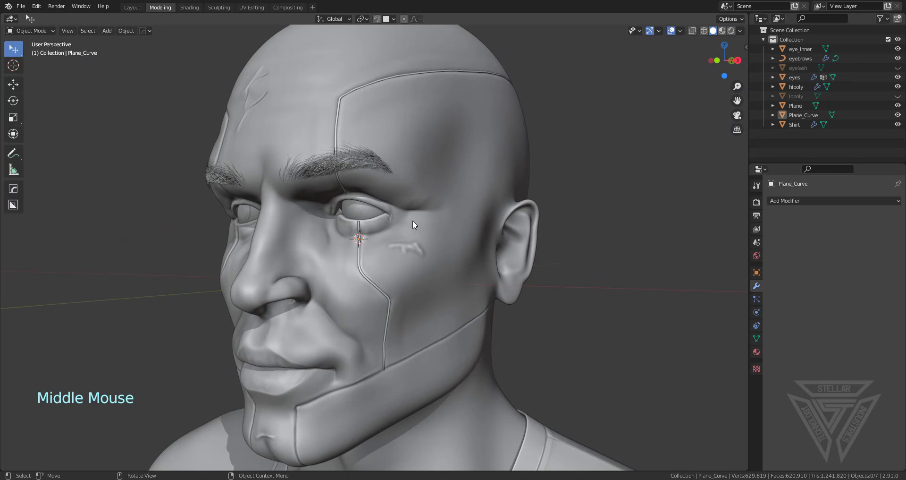
# Add an edge loop around the forehead tube just past its rounded corner, on the stretch running toward the side of the head.
pyautogui.scroll(1, 431, 214)
pyautogui.keyDown('shift'); pyautogui.moveTo(401, 125); pyautogui.dragTo(417, 214, button='middle'); pyautogui.keyUp('shift')
pyautogui.scroll(3, 360, 149)
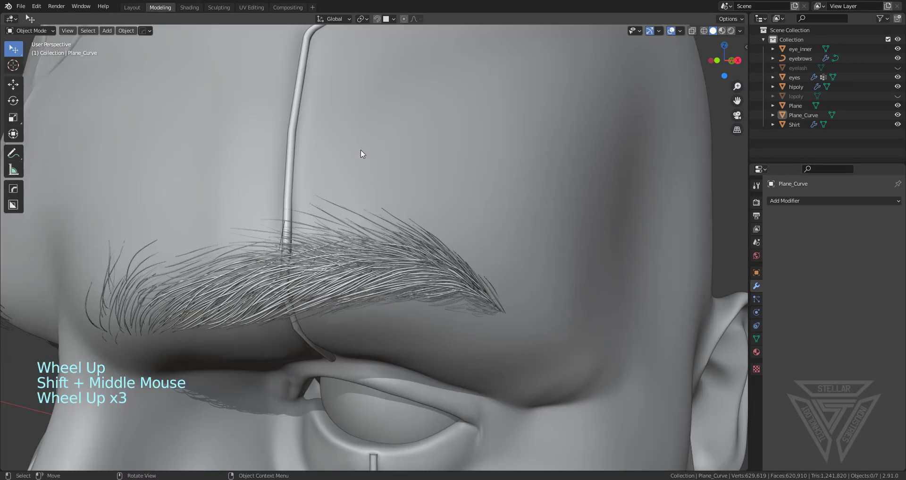
pyautogui.moveTo(360, 149); pyautogui.dragTo(410, 189, button='middle')
pyautogui.press('Tab')
pyautogui.scroll(1, 409, 221)
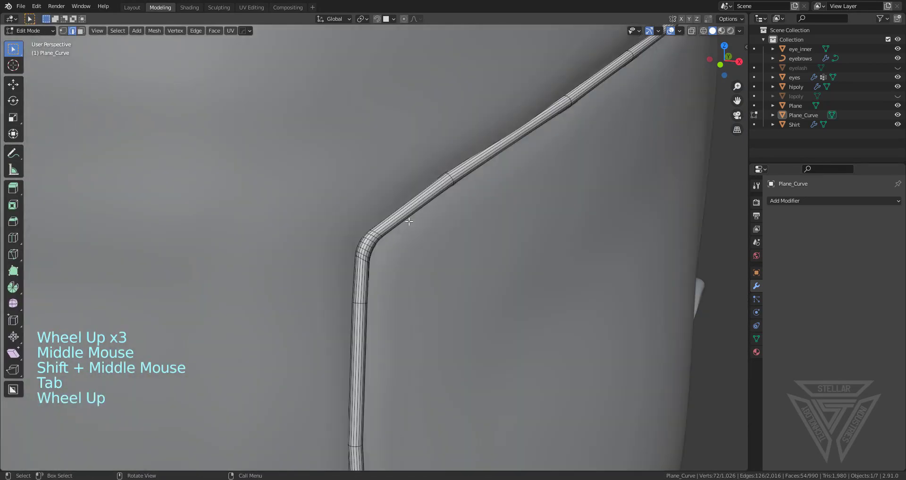
pyautogui.hotkey('ctrl', 'r')
pyautogui.click(401, 218)
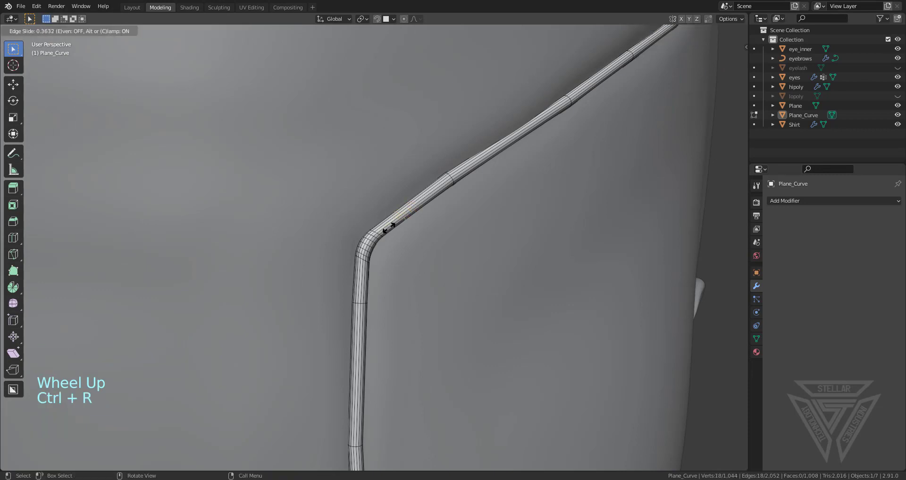
pyautogui.click(405, 238)
pyautogui.scroll(2, 405, 243)
pyautogui.scroll(-1, 406, 242)
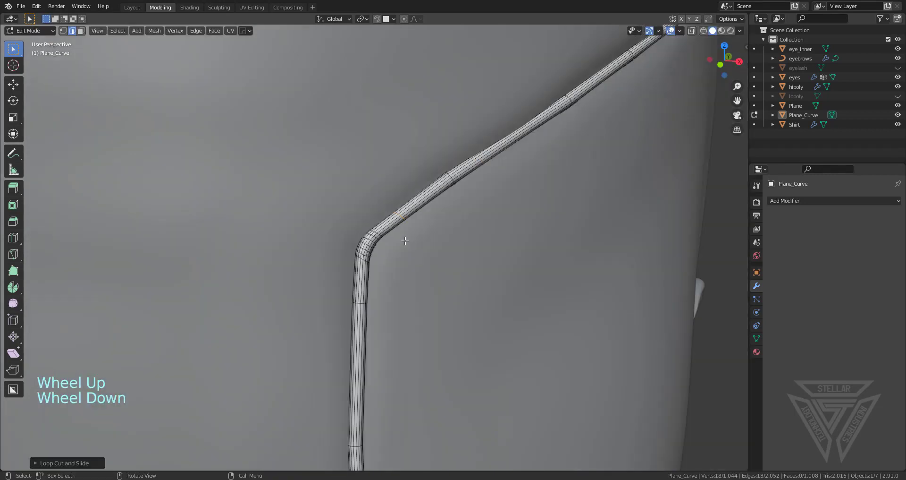
# Bevel the new edge loop together with the loop below the forehead corner into single-segment bands about 0.03 m wide.
pyautogui.scroll(1, 403, 238)
pyautogui.keyDown('alt'); pyautogui.keyDown('shift'); pyautogui.click(338, 391); pyautogui.keyUp('shift'); pyautogui.keyUp('alt')
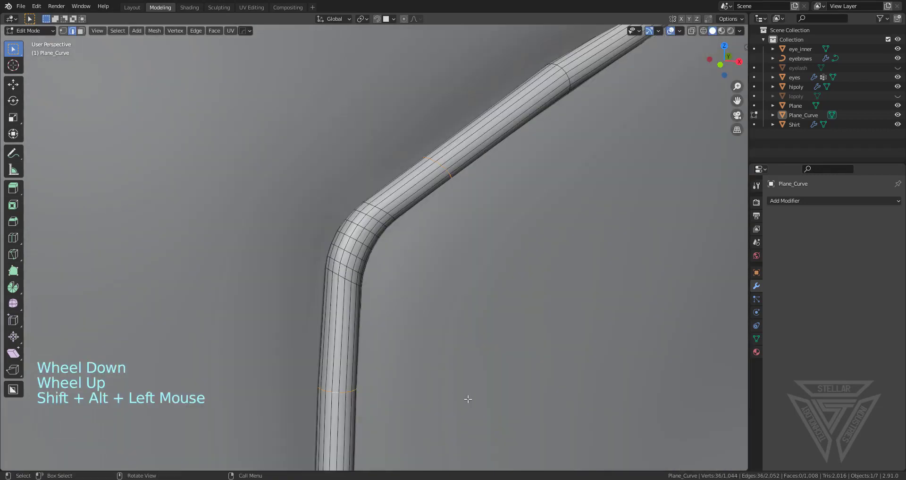
pyautogui.hotkey('ctrl', 'b')
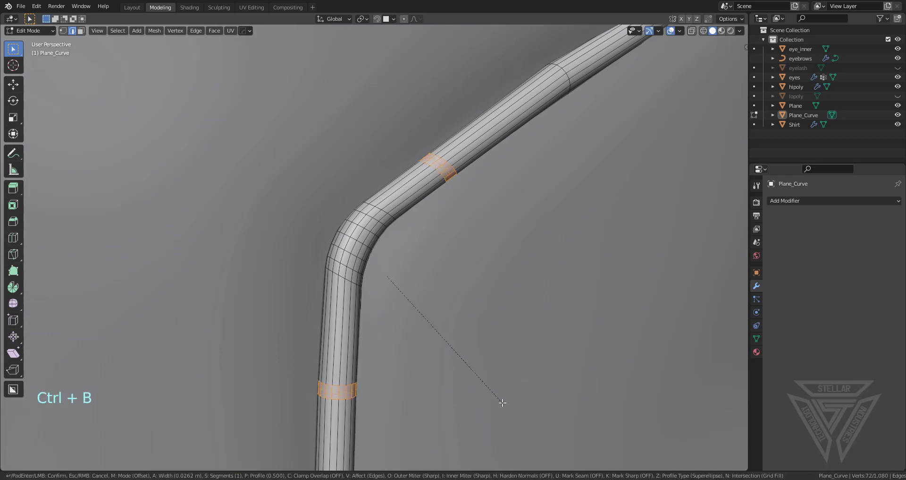
pyautogui.click(505, 402)
# Thicken all face loops between the two narrow bands at the forehead corner by about 0.06 m using Shrink/Fatten, and finish editing.
pyautogui.press('3')
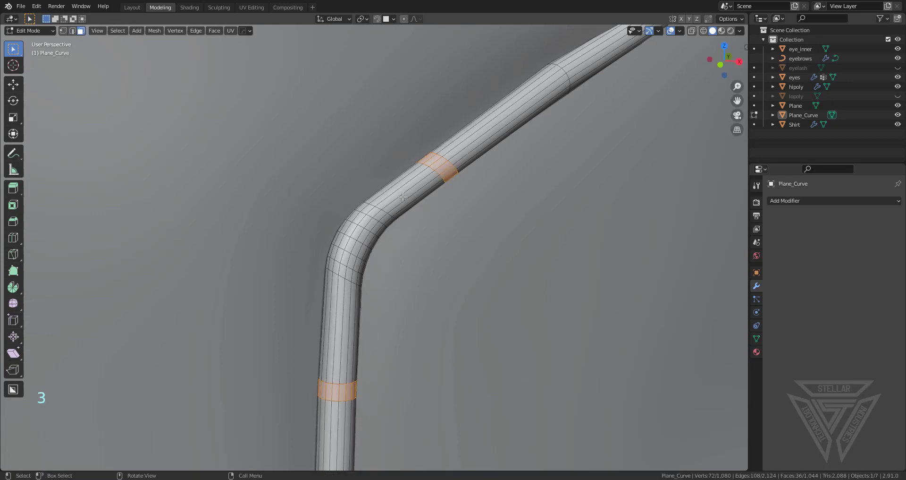
pyautogui.click(405, 194)
pyautogui.keyDown('alt'); pyautogui.click(416, 187); pyautogui.keyUp('alt')
pyautogui.keyDown('alt'); pyautogui.keyDown('shift'); pyautogui.click(380, 214); pyautogui.keyUp('shift'); pyautogui.keyUp('alt')
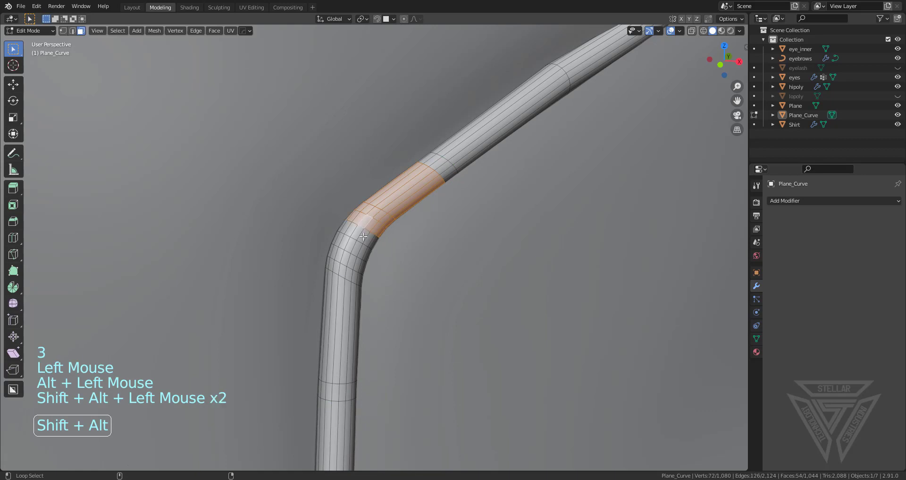
pyautogui.keyDown('alt'); pyautogui.keyDown('shift'); pyautogui.click(355, 260); pyautogui.keyUp('shift'); pyautogui.keyUp('alt')
pyautogui.keyDown('alt'); pyautogui.keyDown('shift'); pyautogui.click(351, 274); pyautogui.keyUp('shift'); pyautogui.keyUp('alt')
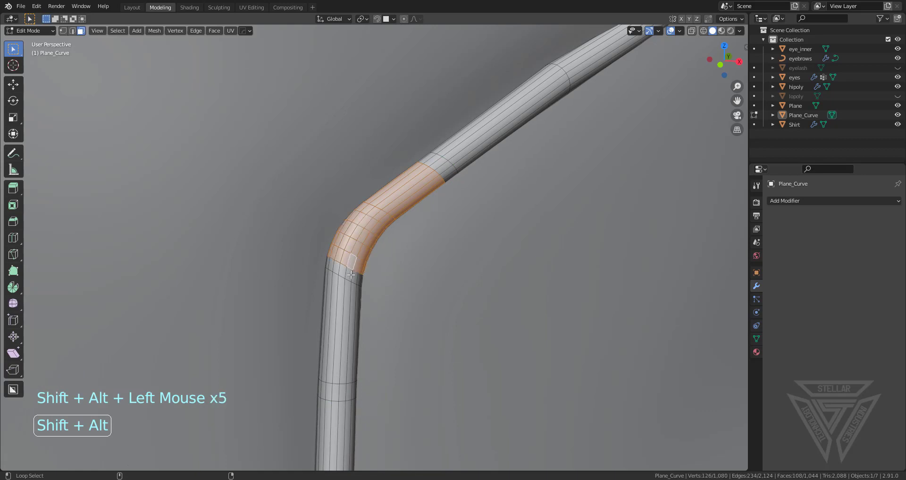
pyautogui.keyDown('alt'); pyautogui.keyDown('shift'); pyautogui.click(350, 308); pyautogui.keyUp('shift'); pyautogui.keyUp('alt')
pyautogui.press('s')
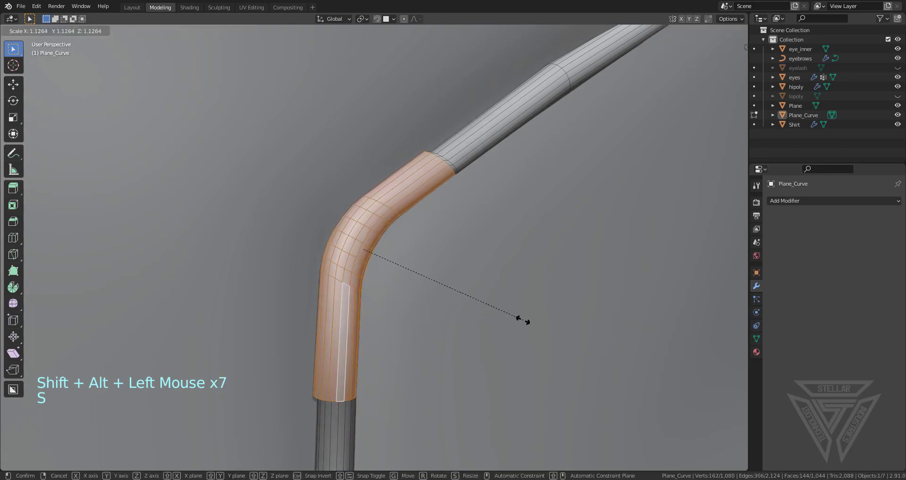
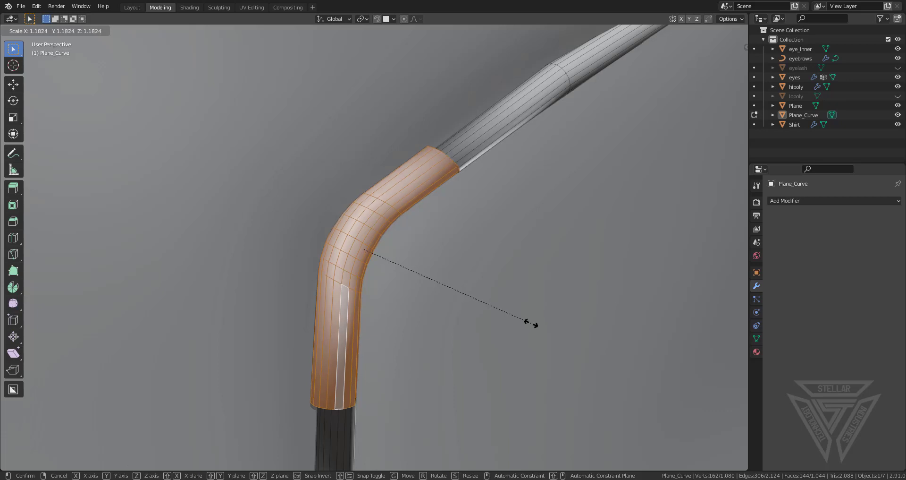
pyautogui.press('Escape')
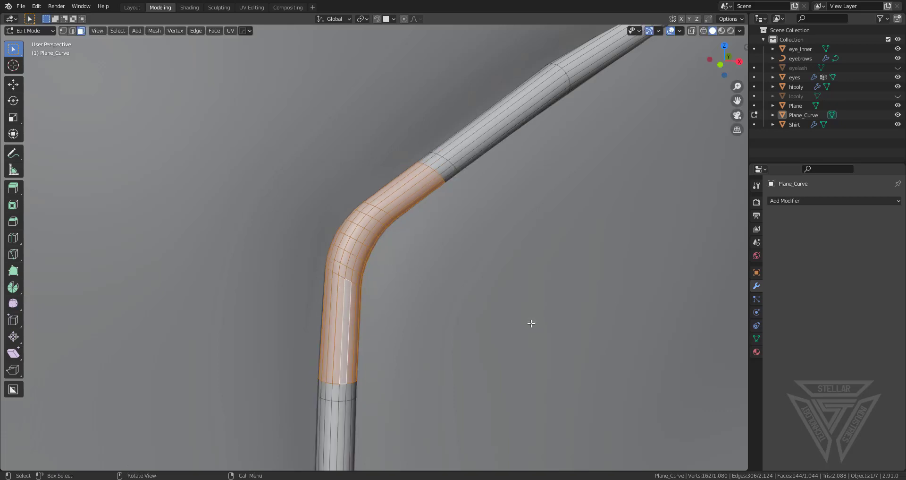
pyautogui.hotkey('alt', 's')
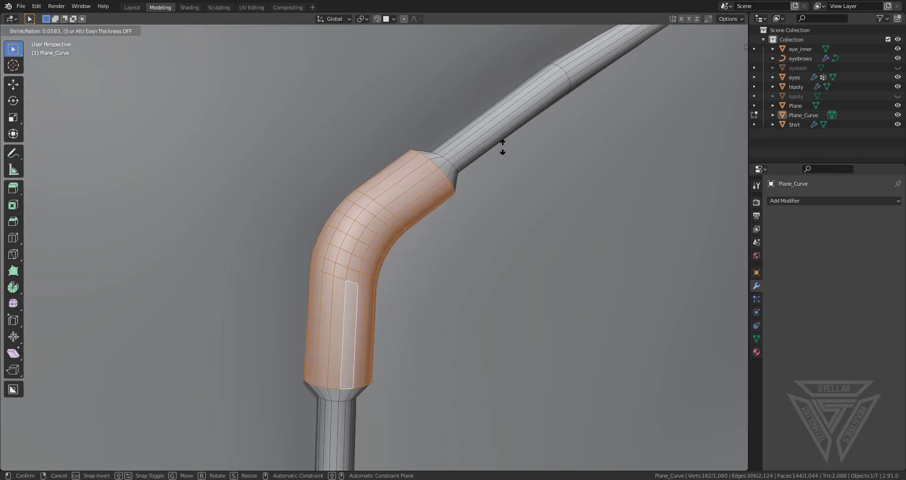
pyautogui.press('Tab')
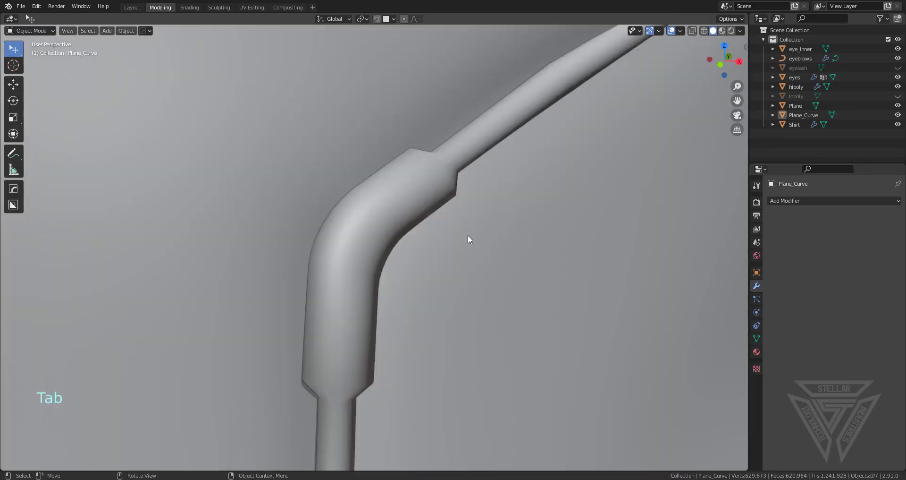
# Inspect the thickened corner sleeve on the whole head and the tube running along the side of the skull.
pyautogui.scroll(-6, 469, 239)
pyautogui.scroll(5, 480, 243)
pyautogui.moveTo(480, 241); pyautogui.dragTo(477, 222, button='middle')
pyautogui.scroll(-5, 476, 221)
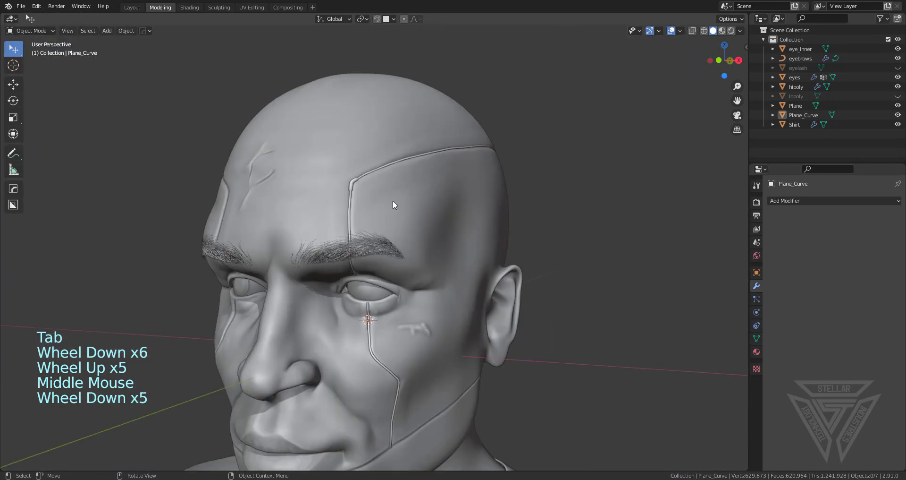
pyautogui.scroll(2, 394, 212)
pyautogui.moveTo(394, 211); pyautogui.dragTo(370, 232, button='middle')
pyautogui.scroll(2, 398, 205)
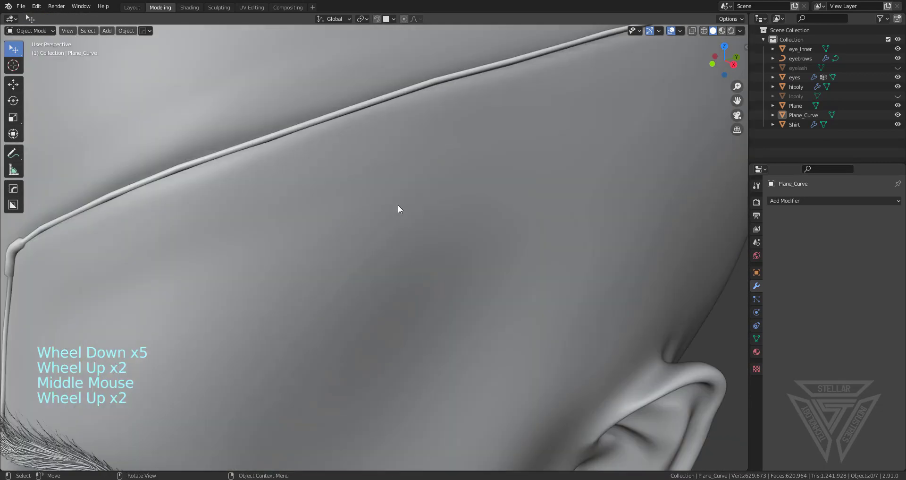
pyautogui.keyDown('shift'); pyautogui.moveTo(398, 205); pyautogui.dragTo(356, 250, button='middle'); pyautogui.keyUp('shift')
# Select the face loop of one tube segment on the side of the skull, behind the forehead corner sleeve.
pyautogui.click(245, 226)
pyautogui.keyDown('shift'); pyautogui.moveTo(245, 226); pyautogui.dragTo(324, 217, button='middle'); pyautogui.keyUp('shift')
pyautogui.scroll(-1, 336, 228)
pyautogui.press('Tab')
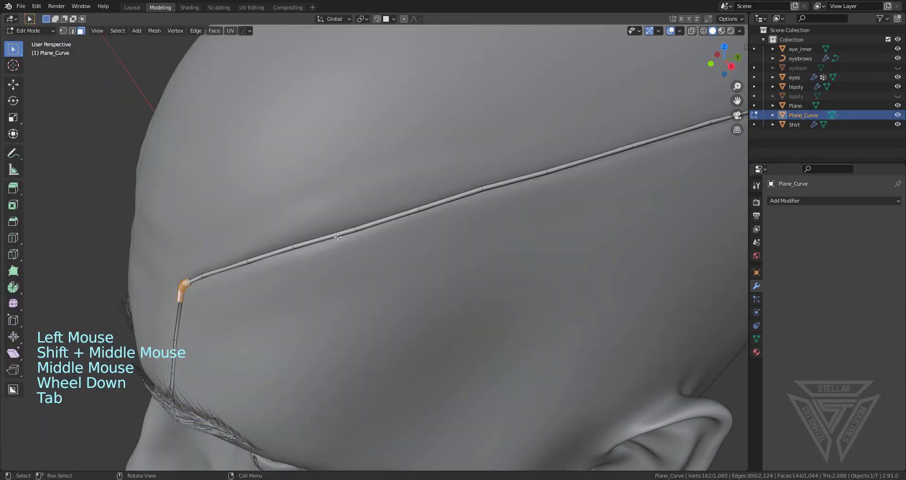
pyautogui.scroll(1, 259, 246)
pyautogui.click(258, 246)
pyautogui.keyDown('alt'); pyautogui.click(259, 246); pyautogui.keyUp('alt')
pyautogui.scroll(2, 262, 251)
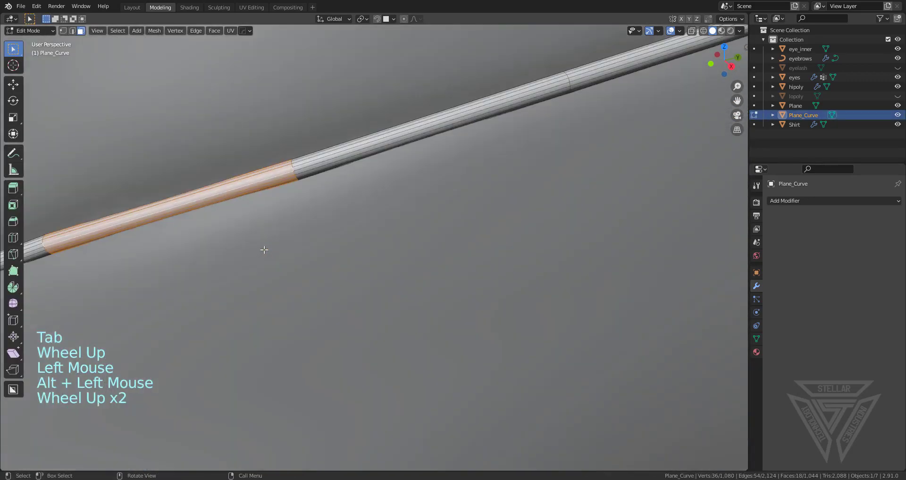
# Select the two edge loops bounding one straight segment of the slanted pipe across the side of the forehead.
pyautogui.keyDown('shift'); pyautogui.moveTo(263, 251); pyautogui.dragTo(416, 235, button='middle'); pyautogui.keyUp('shift')
pyautogui.press('2')
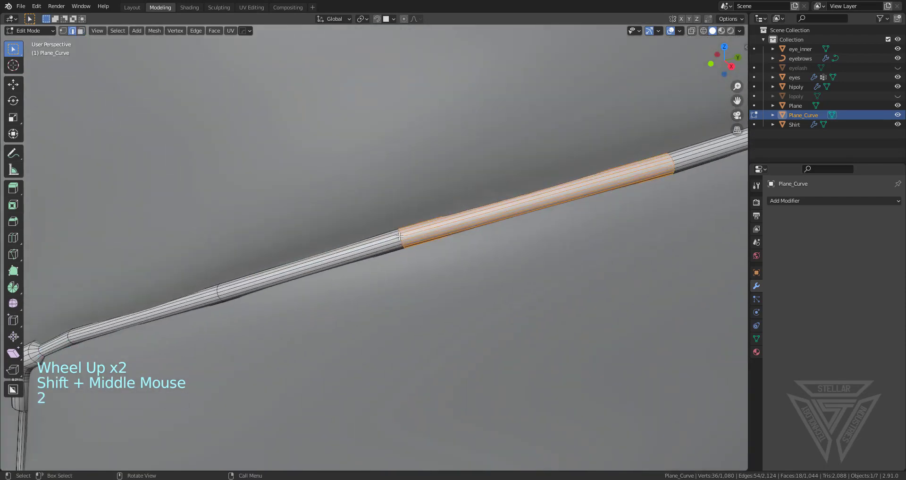
pyautogui.click(399, 234)
pyautogui.keyDown('alt'); pyautogui.click(399, 235); pyautogui.keyUp('alt')
pyautogui.press('KP_Decimal')
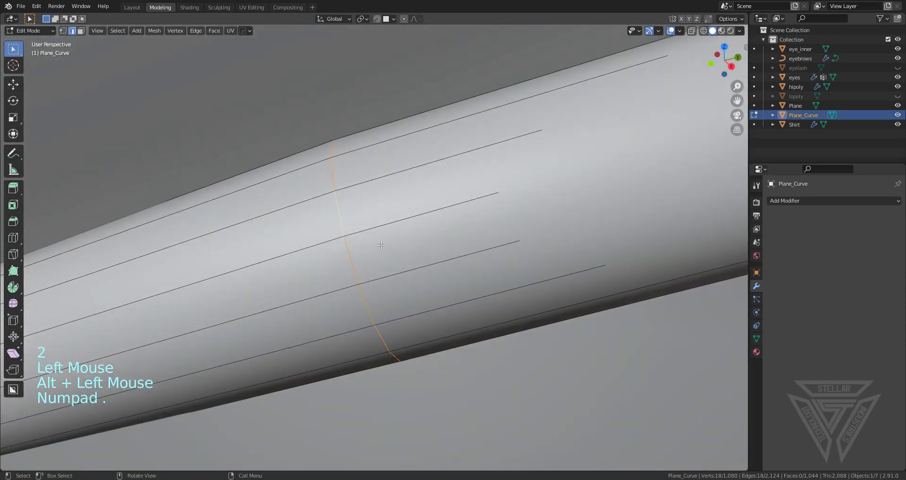
pyautogui.scroll(-13, 399, 234)
pyautogui.keyDown('shift'); pyautogui.moveTo(400, 235); pyautogui.dragTo(369, 265, button='middle'); pyautogui.keyUp('shift')
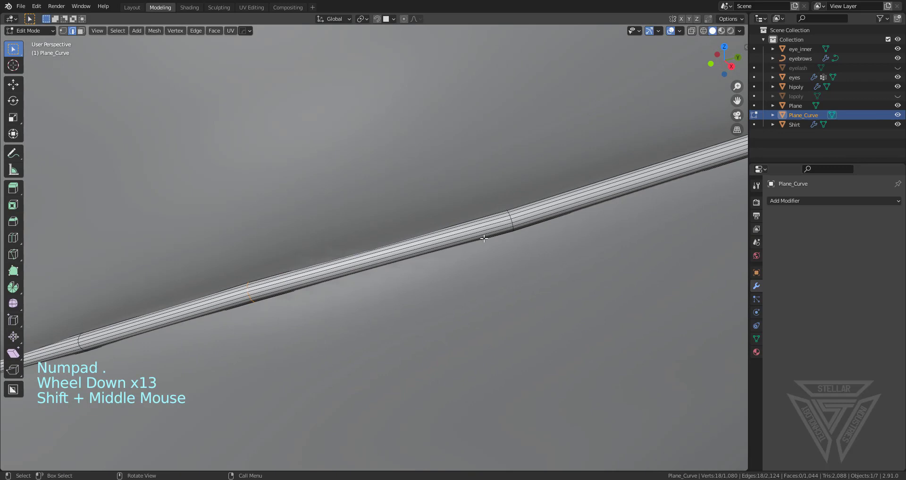
pyautogui.keyDown('alt'); pyautogui.keyDown('shift'); pyautogui.click(514, 222); pyautogui.keyUp('shift'); pyautogui.keyUp('alt')
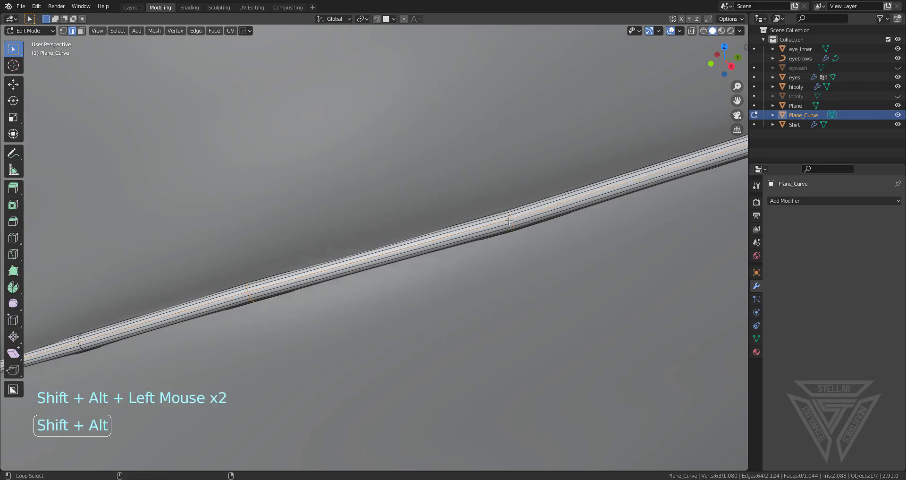
pyautogui.hotkey('ctrl', 'b')
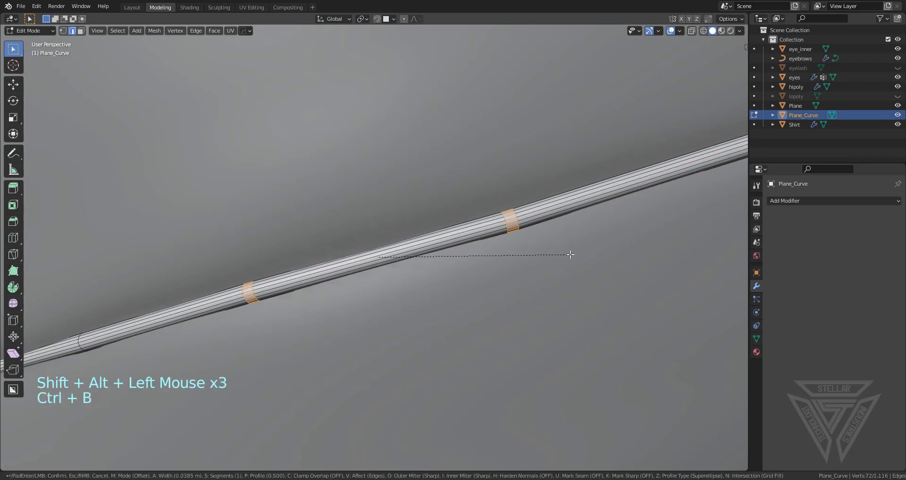
pyautogui.click(561, 253)
pyautogui.hotkey('ctrl', 'z')
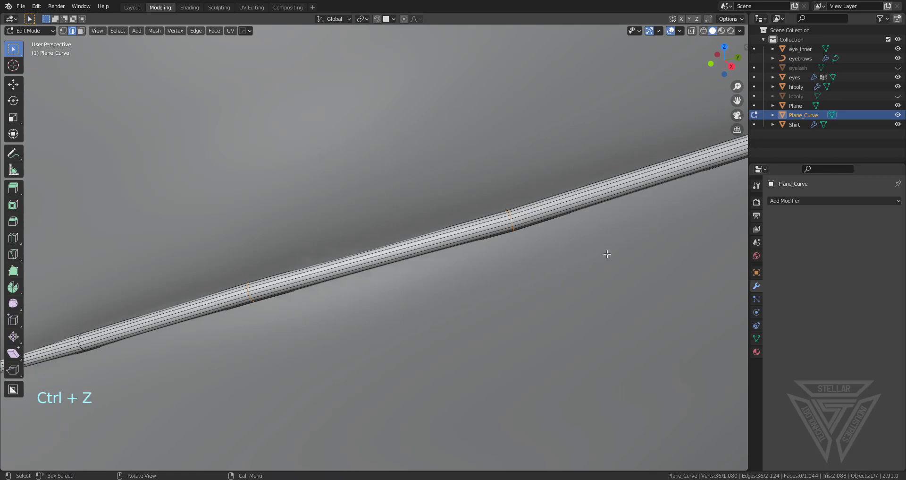
# Bevel the two selected loops into narrow bands, and fatten the face ring between them outward into a thicker sleeve on the forehead pipe.
pyautogui.hotkey('ctrl', 'b')
pyautogui.click(616, 255)
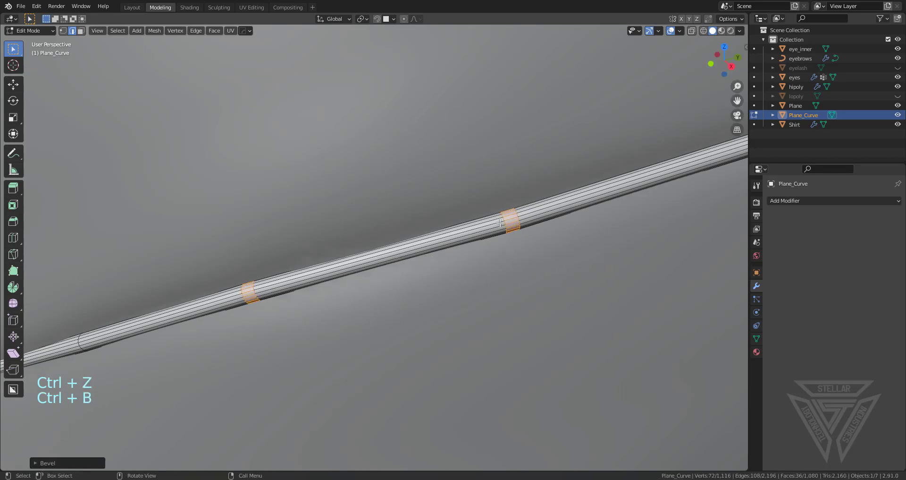
pyautogui.press('3')
pyautogui.click(472, 231)
pyautogui.keyDown('alt'); pyautogui.click(470, 232); pyautogui.keyUp('alt')
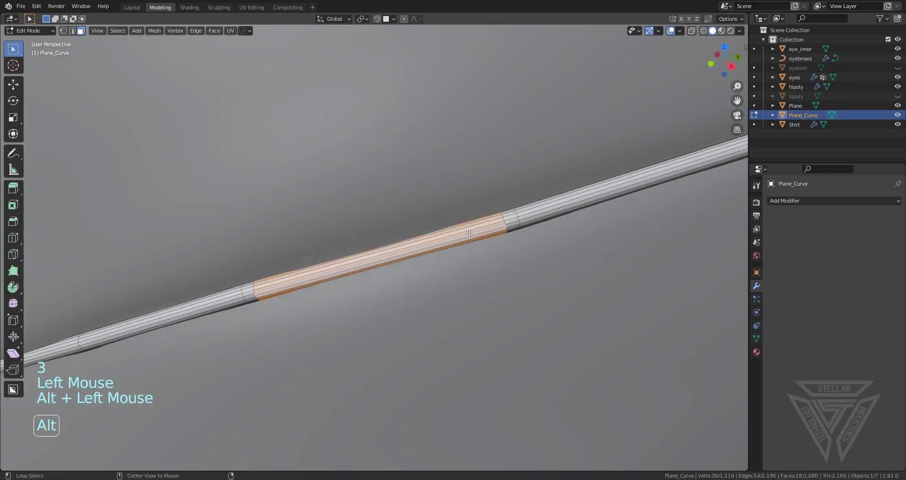
pyautogui.hotkey('alt', 's')
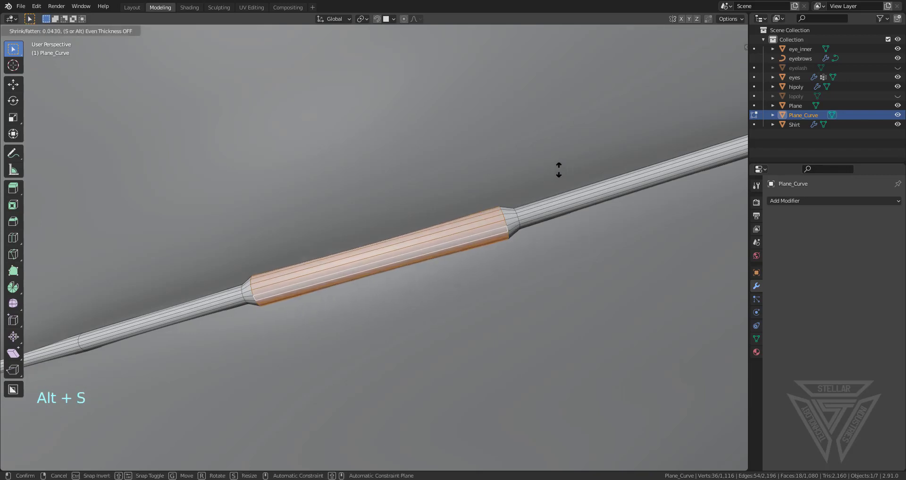
pyautogui.click(558, 152)
pyautogui.press('Tab')
# Reselect the Plane_Curve pipe and open its mesh for editing at the stretch just below the eye.
pyautogui.scroll(-11, 470, 276)
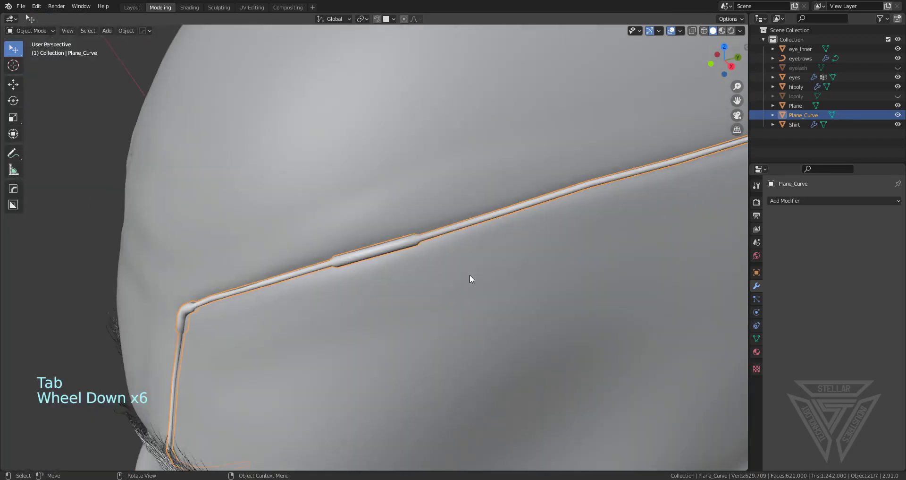
pyautogui.moveTo(434, 277); pyautogui.dragTo(423, 258, button='middle')
pyautogui.click(548, 254)
pyautogui.scroll(-2, 546, 255)
pyautogui.scroll(5, 435, 257)
pyautogui.scroll(2, 429, 275)
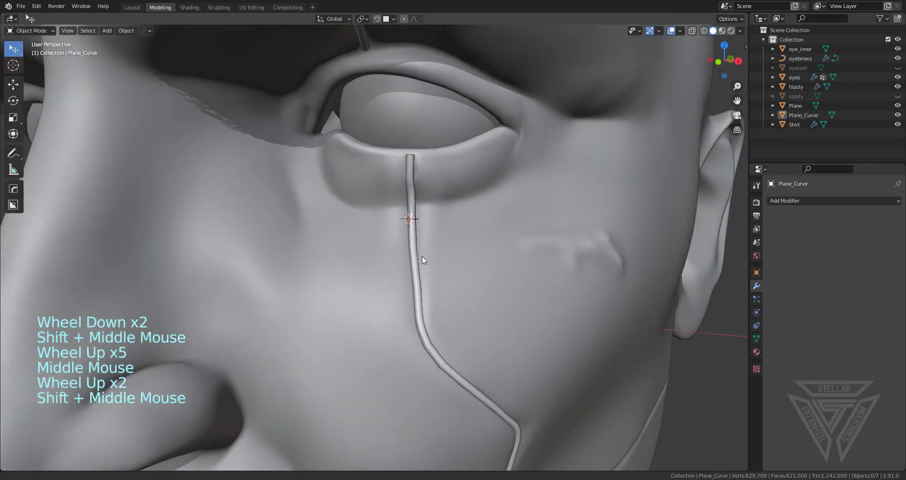
pyautogui.scroll(4, 414, 281)
pyautogui.click(463, 272)
pyautogui.scroll(-1, 463, 275)
pyautogui.press('Tab')
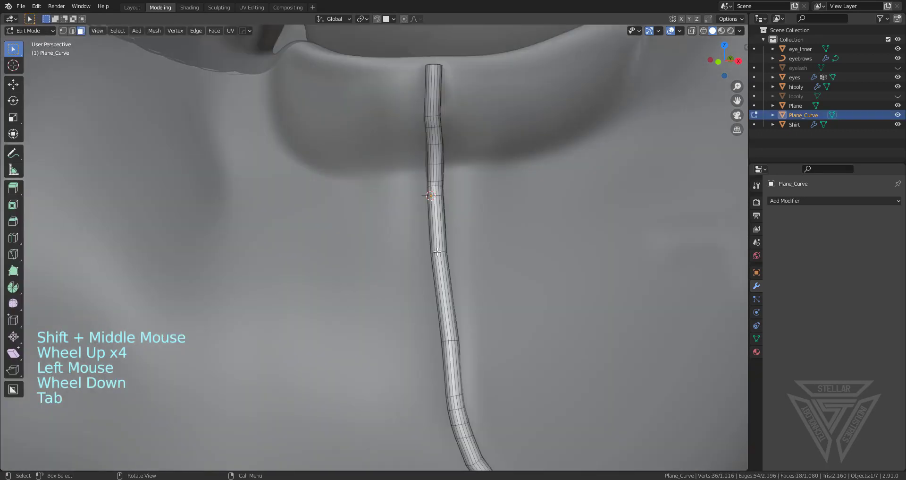
# Bevel the two edge loops bounding the straight pipe segment just below the eye into narrow bands.
pyautogui.scroll(2, 439, 253)
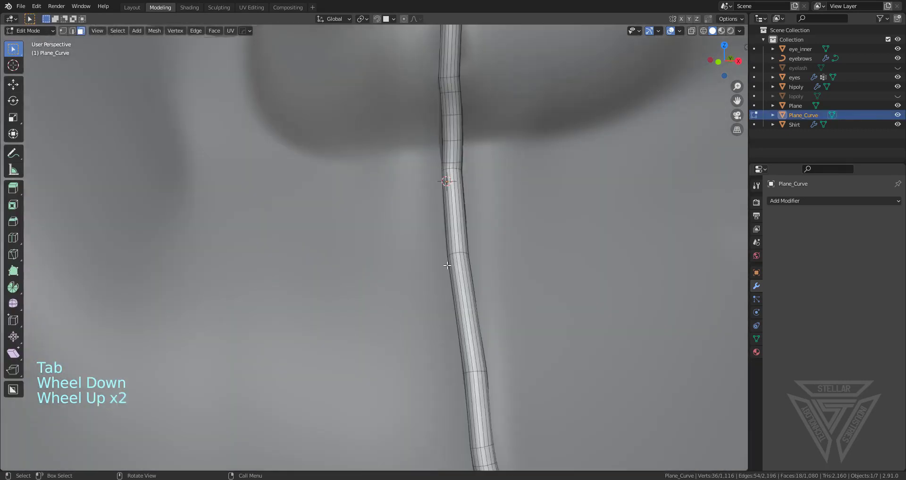
pyautogui.keyDown('shift'); pyautogui.moveTo(439, 253); pyautogui.dragTo(441, 239, button='middle'); pyautogui.keyUp('shift')
pyautogui.press('2')
pyautogui.click(441, 240)
pyautogui.keyDown('alt'); pyautogui.click(441, 240); pyautogui.keyUp('alt')
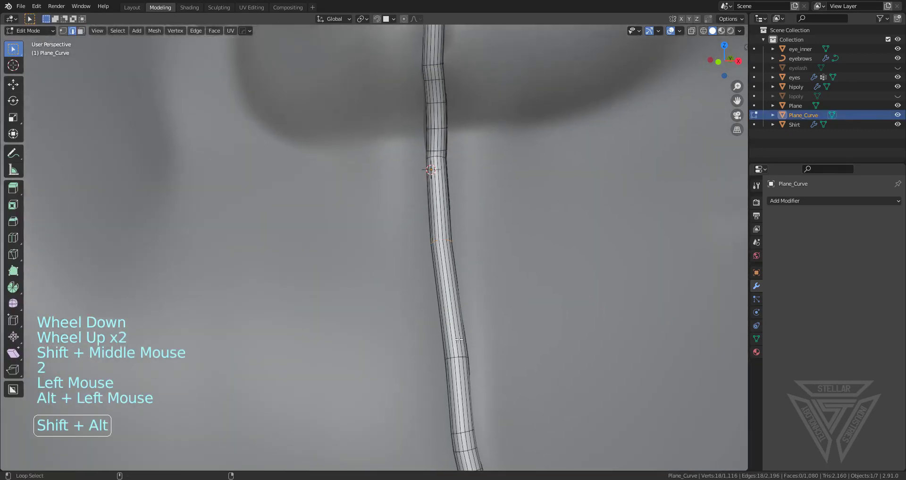
pyautogui.keyDown('alt'); pyautogui.keyDown('shift'); pyautogui.click(455, 358); pyautogui.keyUp('shift'); pyautogui.keyUp('alt')
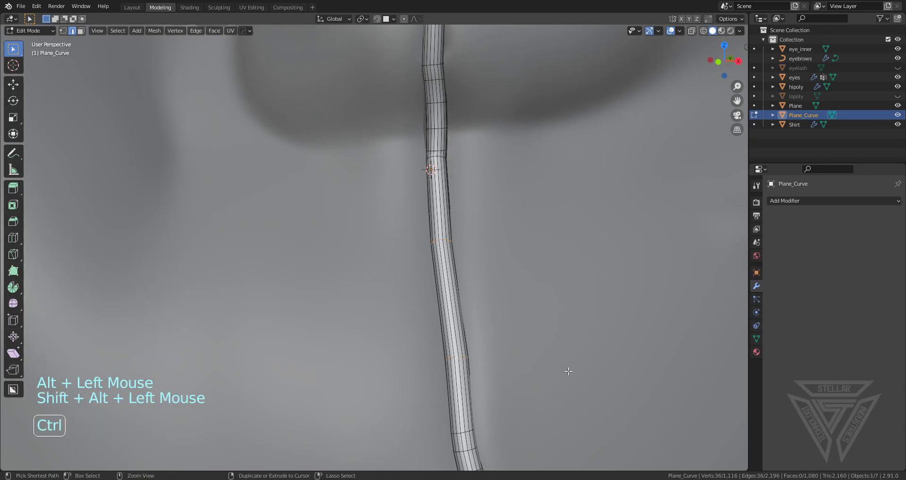
pyautogui.hotkey('ctrl', 'b')
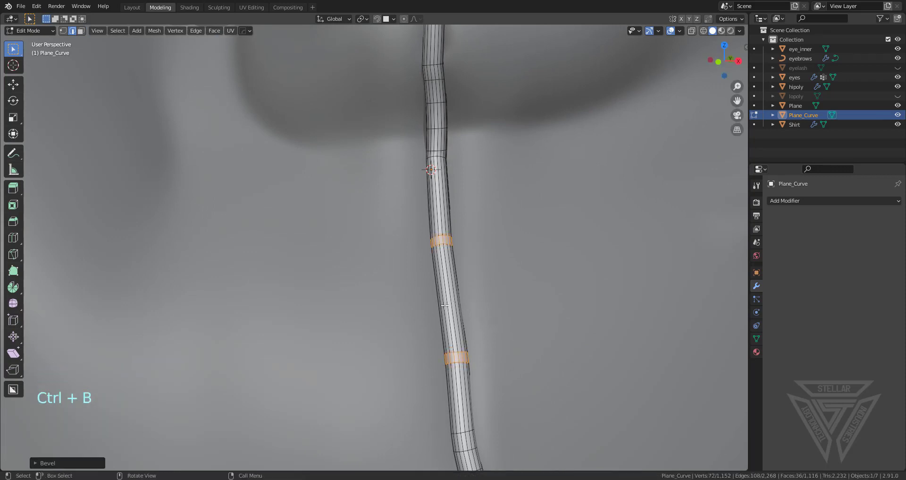
# Fatten the face ring between the two beveled bands below the eye into a thicker sleeve and return to Object Mode.
pyautogui.click(443, 302)
pyautogui.press('3')
pyautogui.click(443, 297)
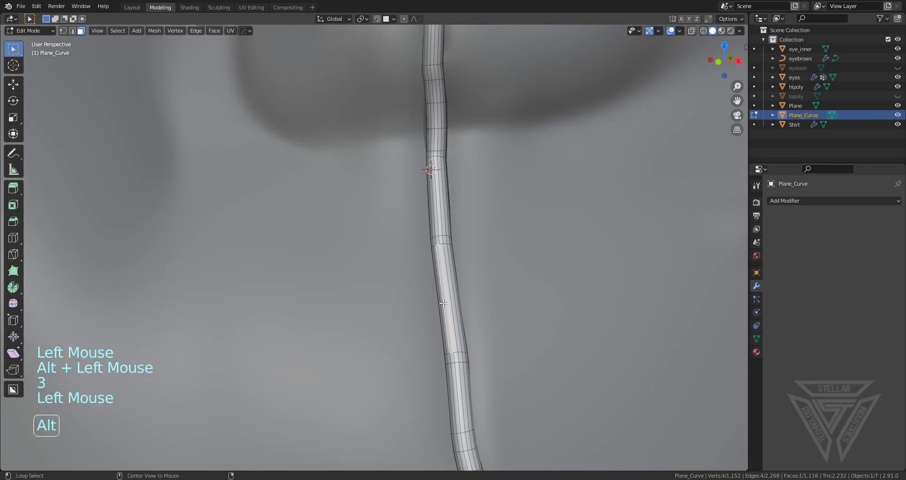
pyautogui.keyDown('alt'); pyautogui.click(444, 299); pyautogui.keyUp('alt')
pyautogui.hotkey('alt', 's')
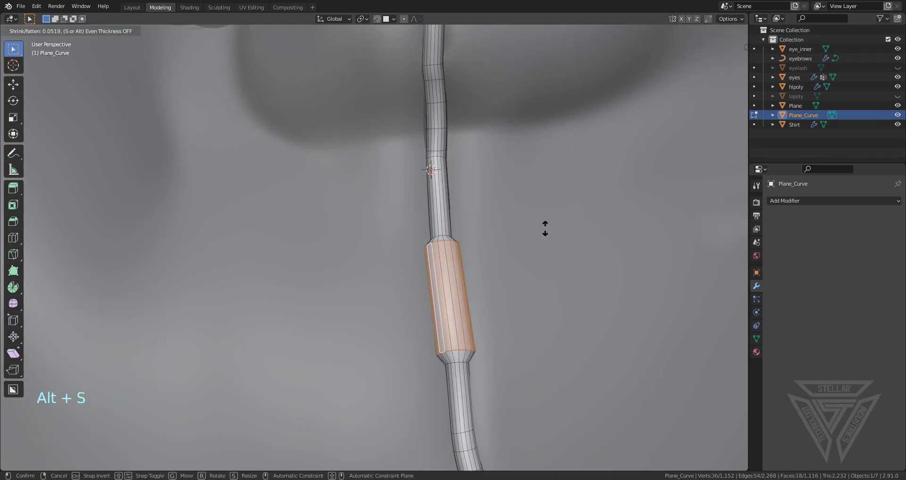
pyautogui.click(546, 210)
pyautogui.press('Tab')
# Reselect the Plane_Curve pipe and open its mesh for editing at the long vertical stretch on the cheek.
pyautogui.scroll(-9, 512, 250)
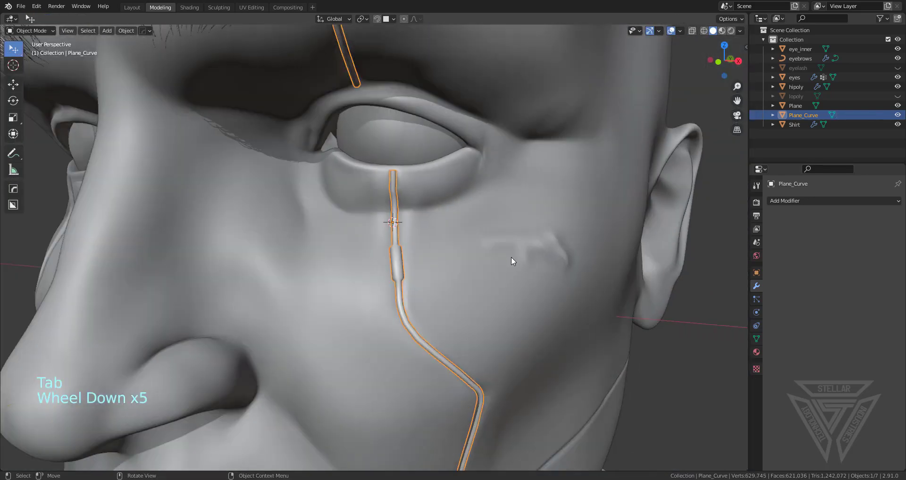
pyautogui.moveTo(472, 314); pyautogui.dragTo(457, 276, button='middle')
pyautogui.scroll(3, 457, 340)
pyautogui.keyDown('shift'); pyautogui.moveTo(457, 340); pyautogui.dragTo(388, 240, button='middle'); pyautogui.keyUp('shift')
pyautogui.scroll(1, 395, 144)
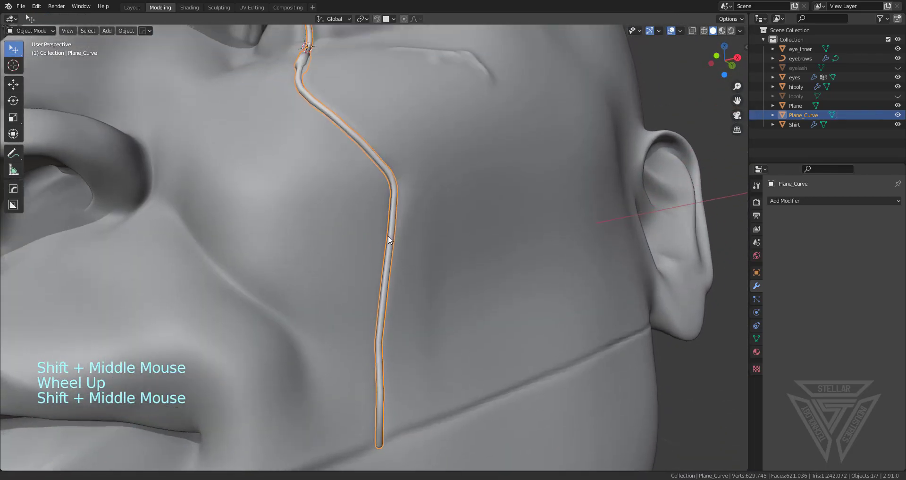
pyautogui.click(391, 259)
pyautogui.scroll(1, 390, 269)
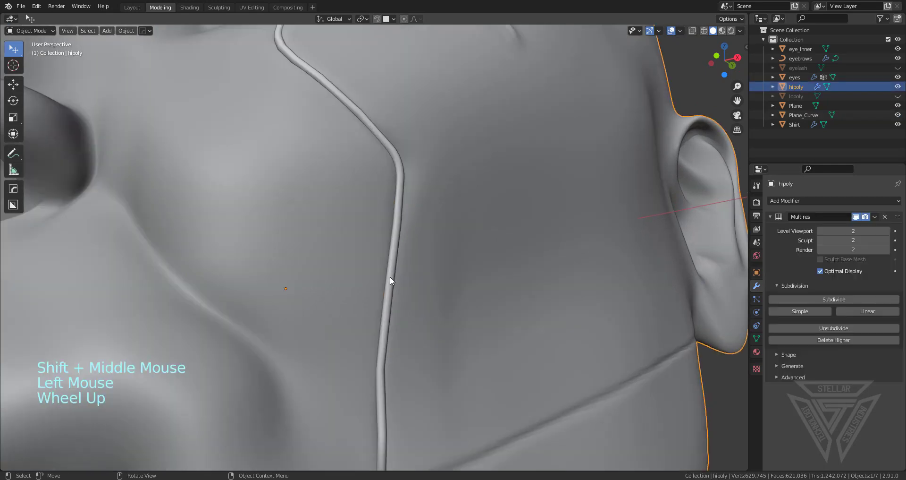
pyautogui.click(390, 275)
pyautogui.press('Tab')
pyautogui.scroll(2, 394, 270)
pyautogui.scroll(-1, 395, 270)
pyautogui.keyDown('shift'); pyautogui.moveTo(394, 269); pyautogui.dragTo(367, 322, button='middle'); pyautogui.keyUp('shift')
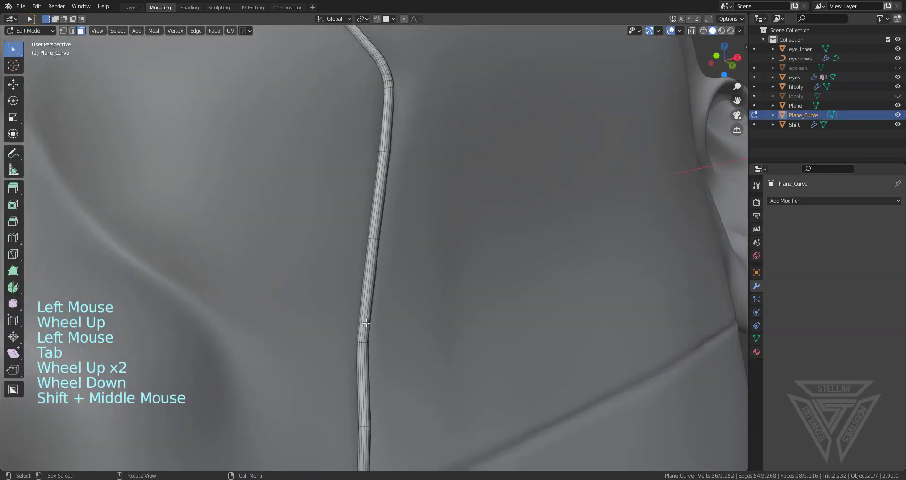
# Bevel the two edge loops bounding the cheek pipe segment just above its lower bend into narrow bands.
pyautogui.click(362, 342)
pyautogui.keyDown('alt'); pyautogui.click(362, 342); pyautogui.keyUp('alt')
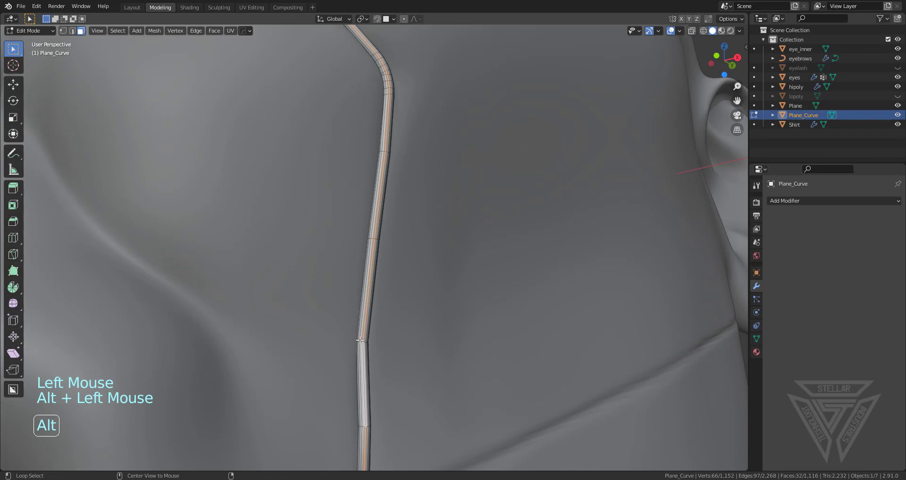
pyautogui.scroll(2, 361, 340)
pyautogui.keyDown('shift'); pyautogui.moveTo(370, 349); pyautogui.dragTo(378, 319, button='middle'); pyautogui.keyUp('shift')
pyautogui.press('2')
pyautogui.click(353, 353)
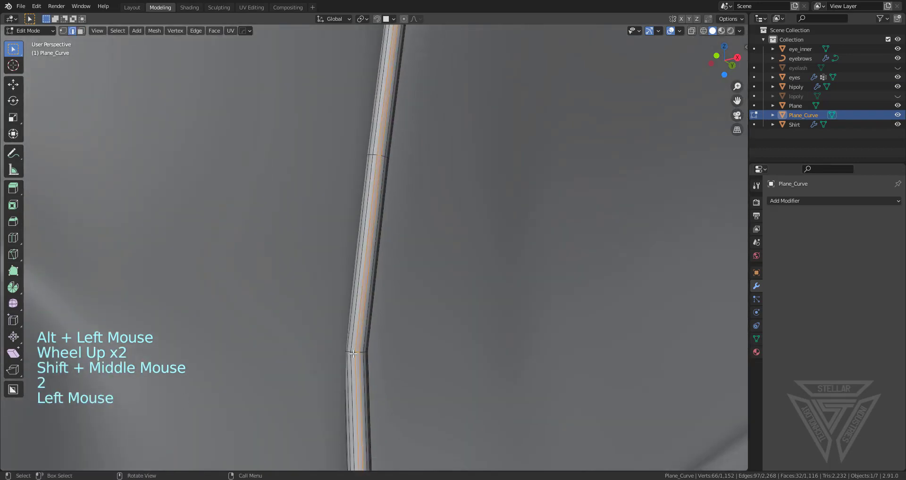
pyautogui.keyDown('alt'); pyautogui.click(353, 352); pyautogui.keyUp('alt')
pyautogui.keyDown('alt'); pyautogui.keyDown('shift'); pyautogui.click(382, 156); pyautogui.keyUp('shift'); pyautogui.keyUp('alt')
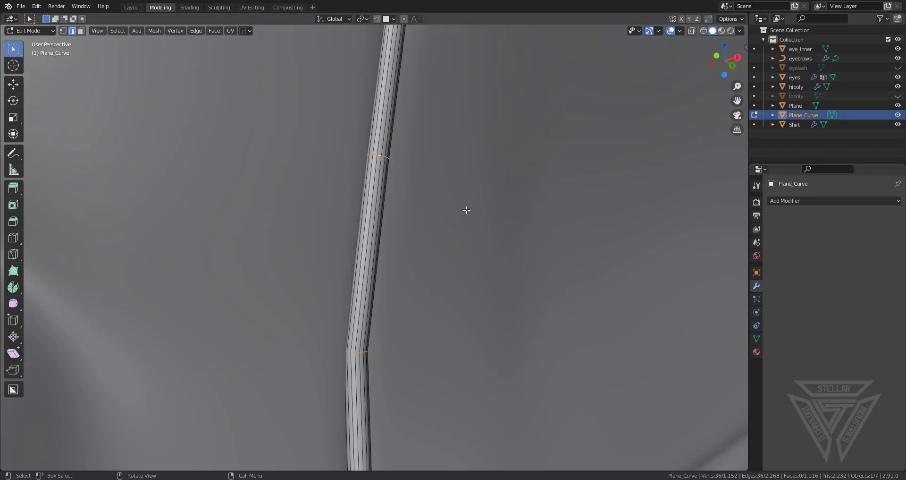
pyautogui.hotkey('ctrl', 'z')
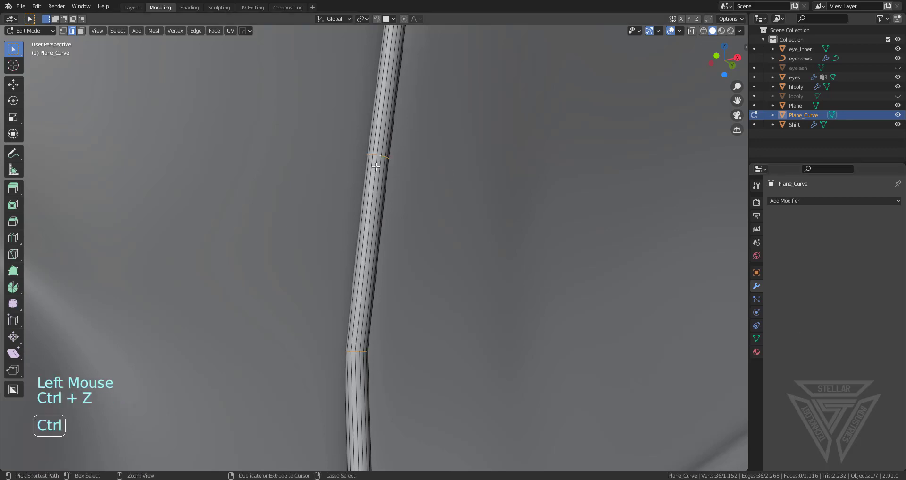
pyautogui.hotkey('ctrl', 'b')
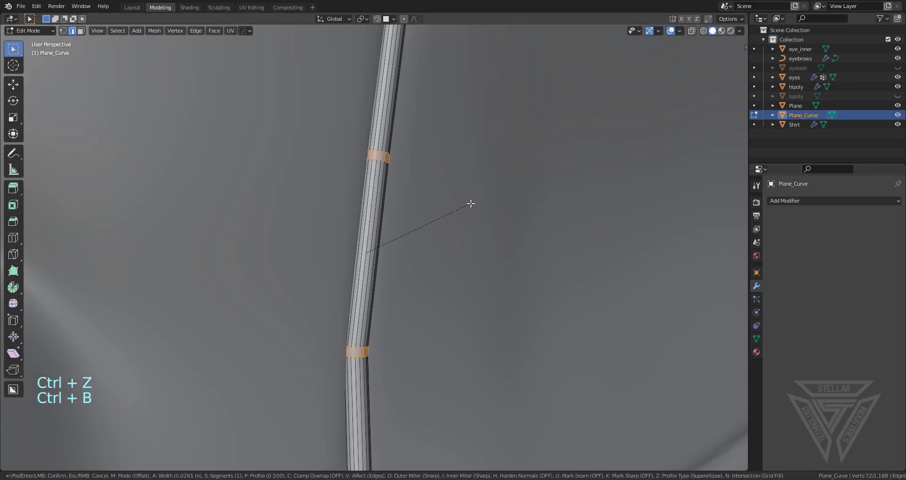
pyautogui.click(469, 203)
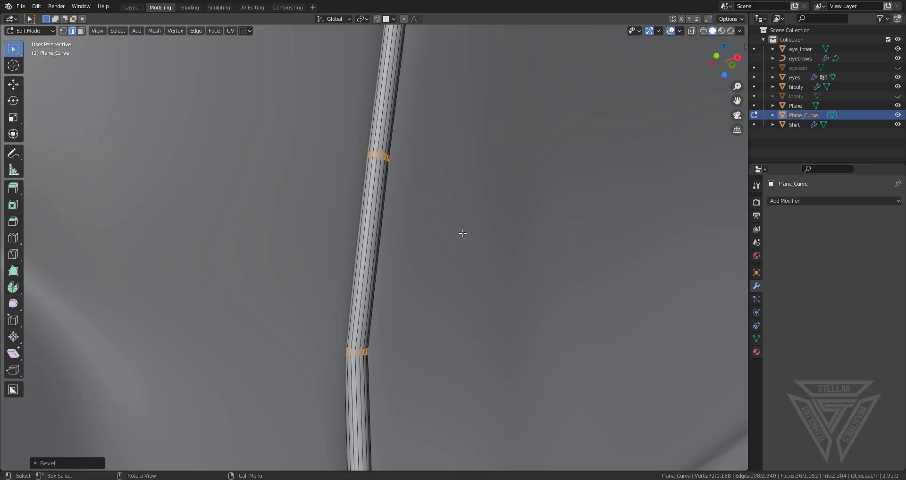
# Fatten the face ring between the two cheek bands into a thicker sleeve and return to Object Mode.
pyautogui.hotkey('alt', 's')
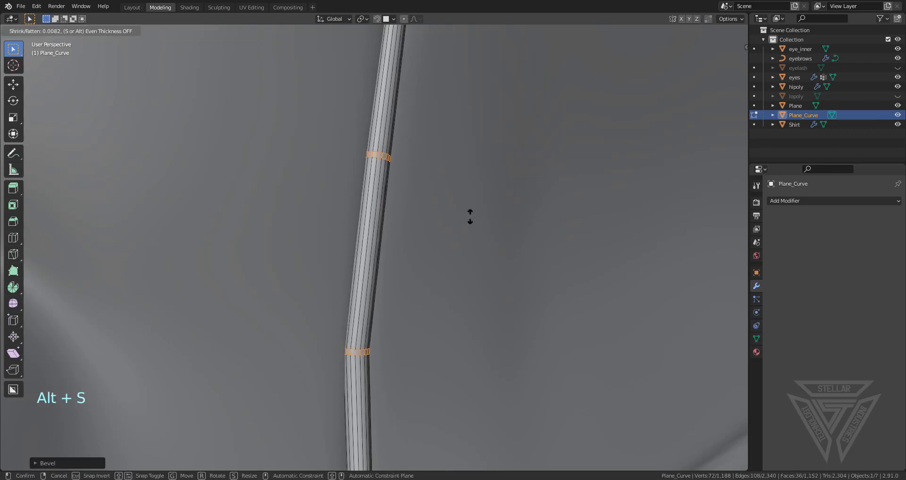
pyautogui.click(470, 215)
pyautogui.press('3')
pyautogui.click(365, 302)
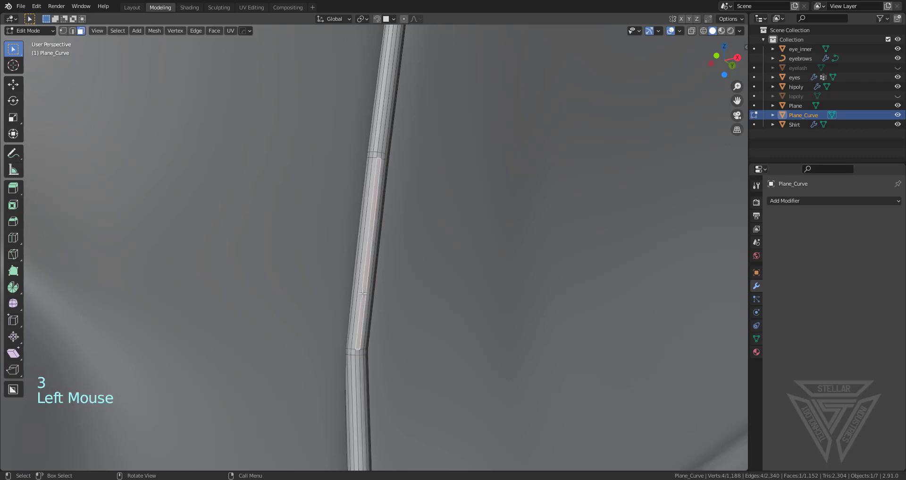
pyautogui.keyDown('alt'); pyautogui.click(367, 305); pyautogui.keyUp('alt')
pyautogui.hotkey('alt', 's')
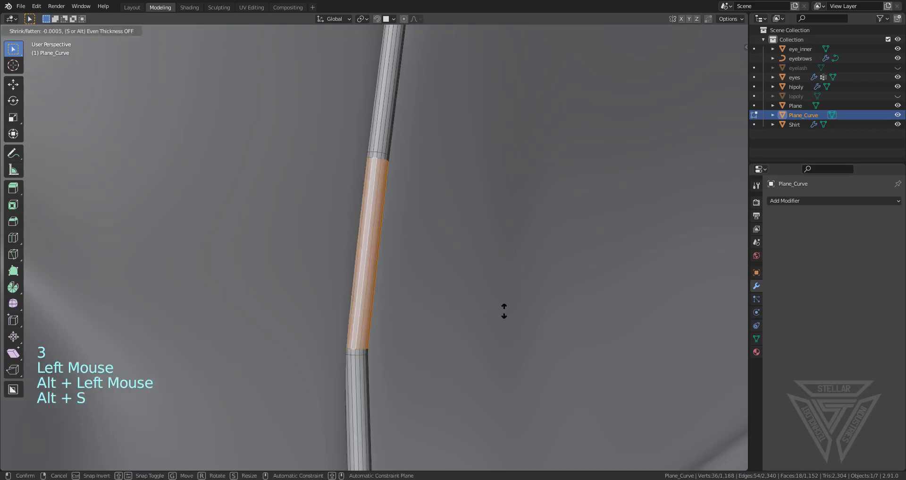
pyautogui.click(503, 187)
pyautogui.press('Tab')
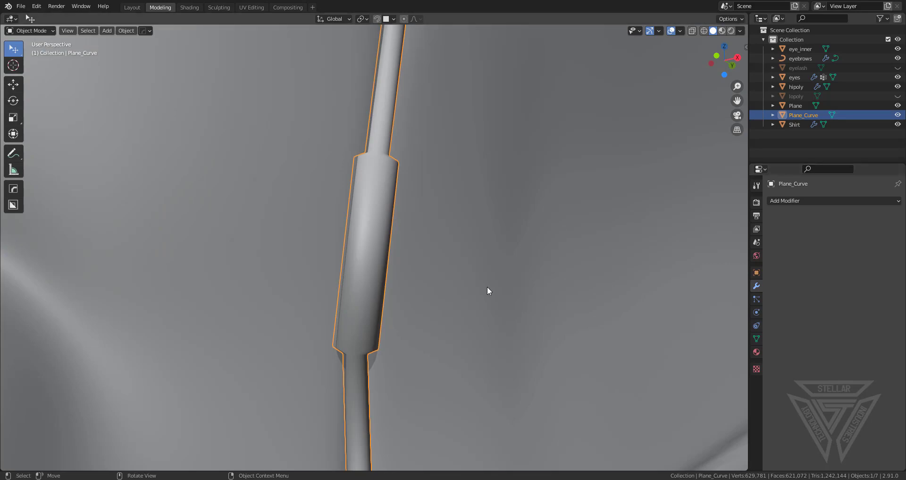
pyautogui.scroll(-9, 465, 282)
pyautogui.click(391, 296)
pyautogui.moveTo(391, 295); pyautogui.dragTo(380, 276, button='middle')
pyautogui.scroll(2, 364, 293)
pyautogui.scroll(2, 364, 293)
pyautogui.scroll(3, 352, 245)
pyautogui.scroll(2, 330, 293)
pyautogui.click(389, 274)
pyautogui.press('Tab')
pyautogui.moveTo(392, 241); pyautogui.dragTo(390, 249, button='middle')
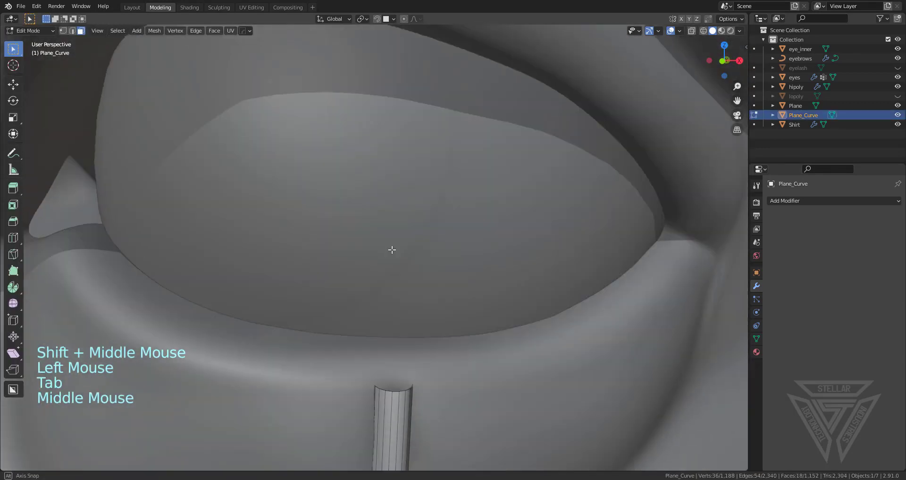
pyautogui.scroll(-6, 390, 251)
pyautogui.press('Tab')
pyautogui.scroll(-4, 396, 255)
# Select the Plane_Curve pipe and apply the HOps Sharpen operation to it.
pyautogui.click(528, 245)
pyautogui.moveTo(529, 244); pyautogui.dragTo(432, 251, button='middle')
pyautogui.scroll(4, 437, 270)
pyautogui.click(364, 315)
pyautogui.scroll(2, 456, 276)
pyautogui.press('q')
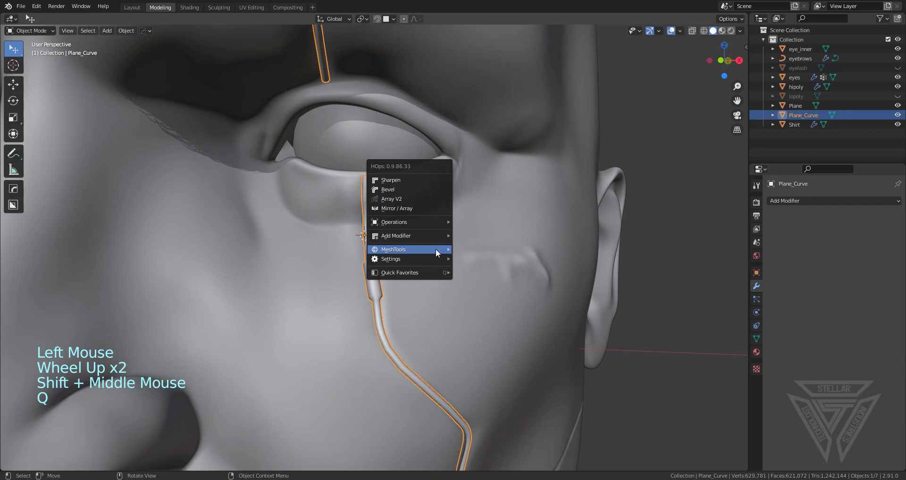
pyautogui.click(404, 181)
pyautogui.scroll(2, 409, 281)
pyautogui.scroll(2, 410, 283)
pyautogui.scroll(-7, 405, 188)
pyautogui.keyDown('shift'); pyautogui.moveTo(405, 187); pyautogui.dragTo(368, 279, button='middle'); pyautogui.keyUp('shift')
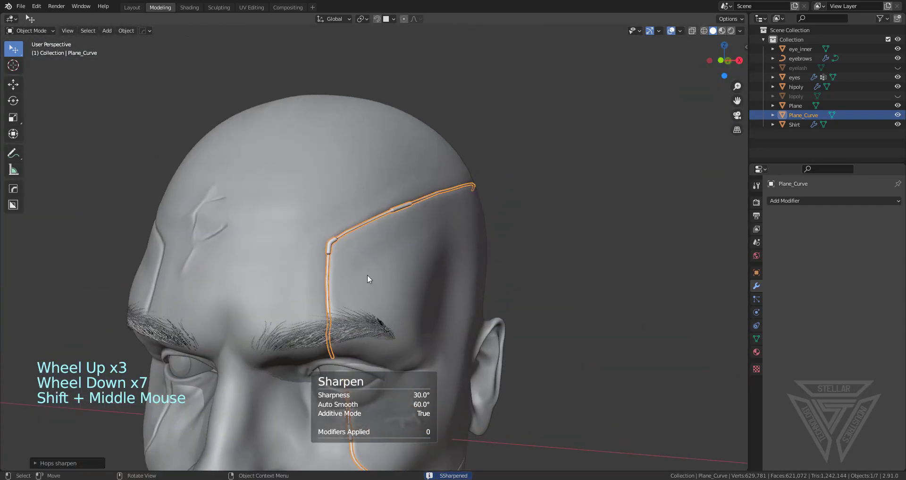
# Mark the edge loops where the temple sleeve tapers into the thin pipe as sharp at both ends.
pyautogui.scroll(3, 361, 250)
pyautogui.moveTo(361, 250); pyautogui.dragTo(404, 269, button='middle')
pyautogui.scroll(3, 338, 253)
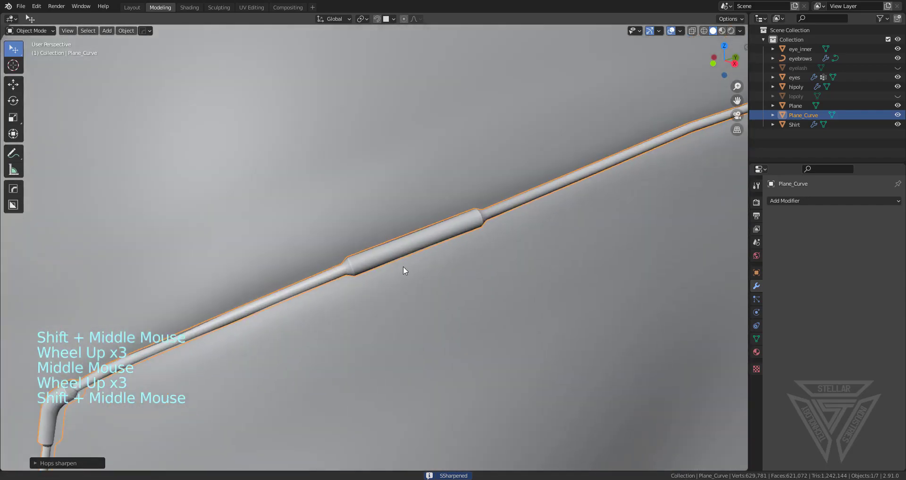
pyautogui.scroll(2, 372, 311)
pyautogui.keyDown('shift'); pyautogui.moveTo(372, 311); pyautogui.dragTo(377, 231, button='middle'); pyautogui.keyUp('shift')
pyautogui.press('Tab')
pyautogui.keyDown('alt'); pyautogui.click(353, 253); pyautogui.keyUp('alt')
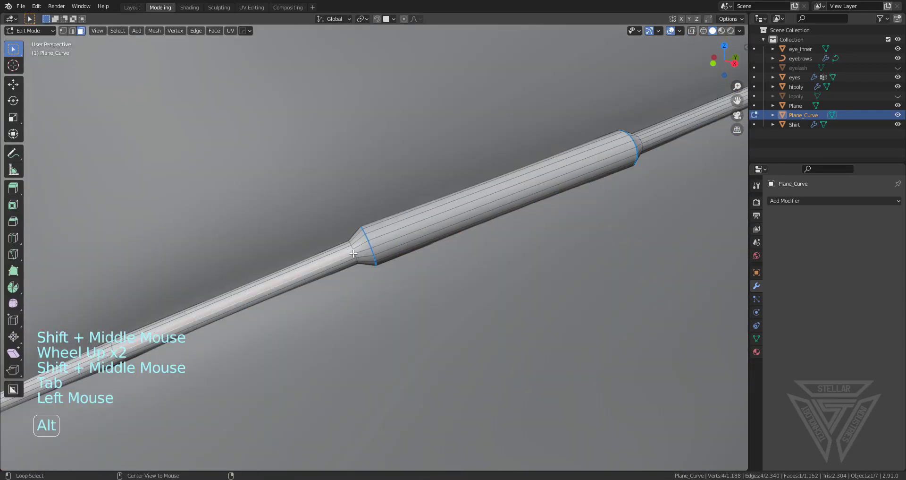
pyautogui.press('2')
pyautogui.click(354, 250)
pyautogui.keyDown('alt'); pyautogui.click(367, 247); pyautogui.keyUp('alt')
pyautogui.moveTo(367, 248); pyautogui.dragTo(418, 222, button='middle')
pyautogui.keyDown('alt'); pyautogui.keyDown('shift'); pyautogui.click(421, 222); pyautogui.keyUp('shift'); pyautogui.keyUp('alt')
pyautogui.press('q')
pyautogui.click(502, 217)
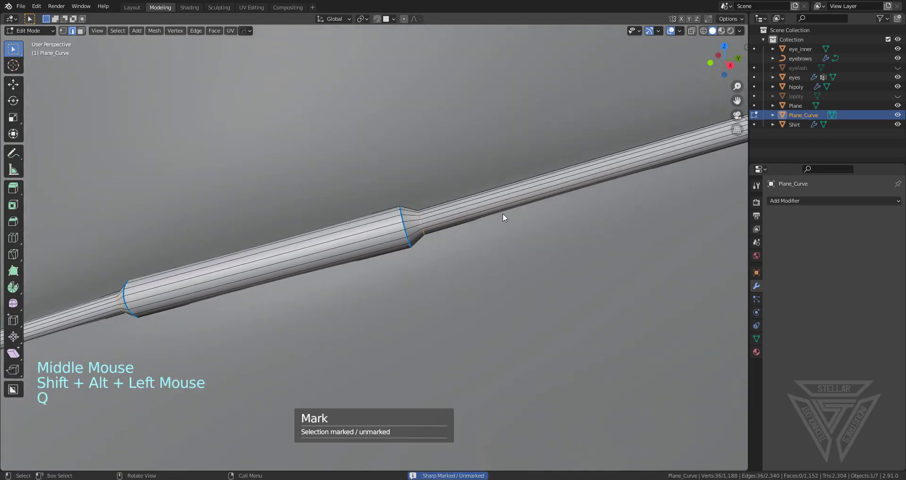
pyautogui.press('q')
pyautogui.click(461, 206)
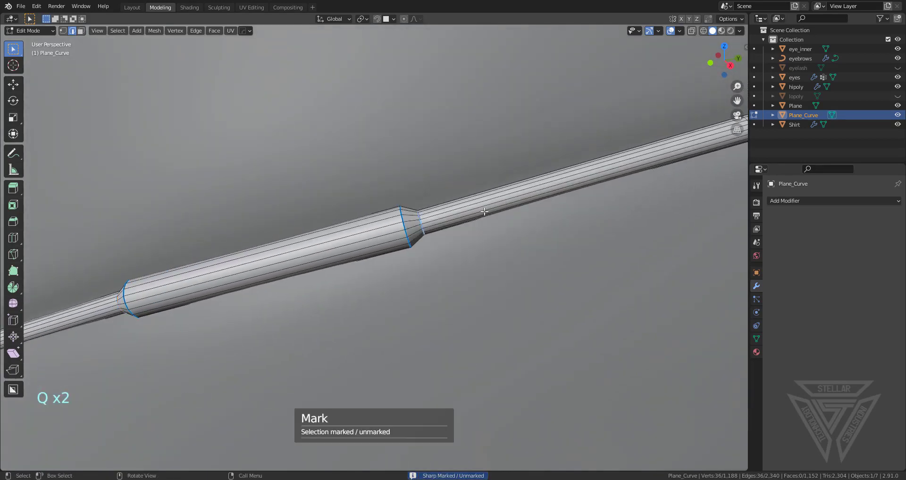
# Bevel the pipe's sharp edge loop at the upper edge of the eyebrow with 3 segments and clear its sharp mark.
pyautogui.scroll(-4, 485, 212)
pyautogui.moveTo(484, 211); pyautogui.dragTo(446, 236, button='middle')
pyautogui.scroll(3, 399, 256)
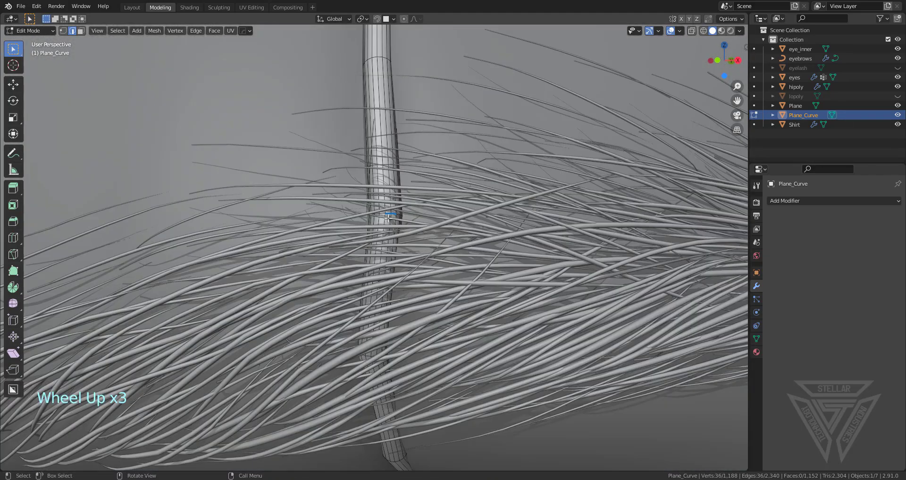
pyautogui.click(389, 215)
pyautogui.keyDown('alt'); pyautogui.click(391, 213); pyautogui.keyUp('alt')
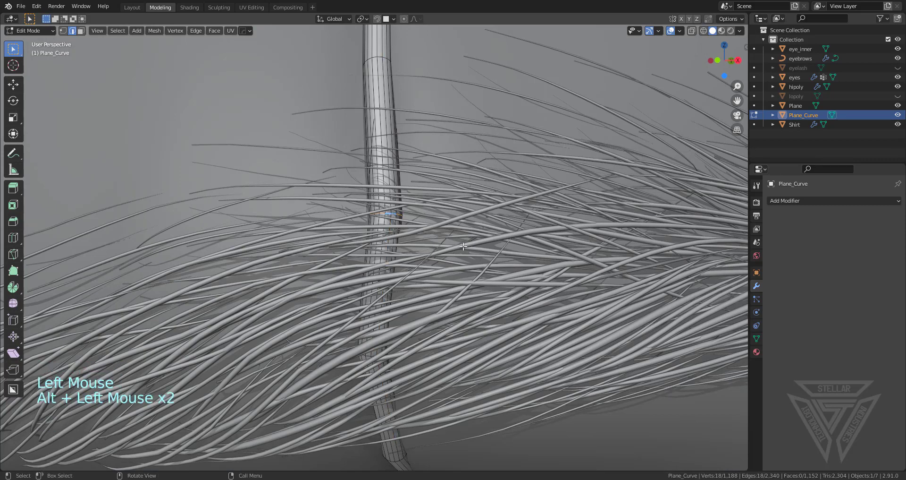
pyautogui.hotkey('ctrl', 'b')
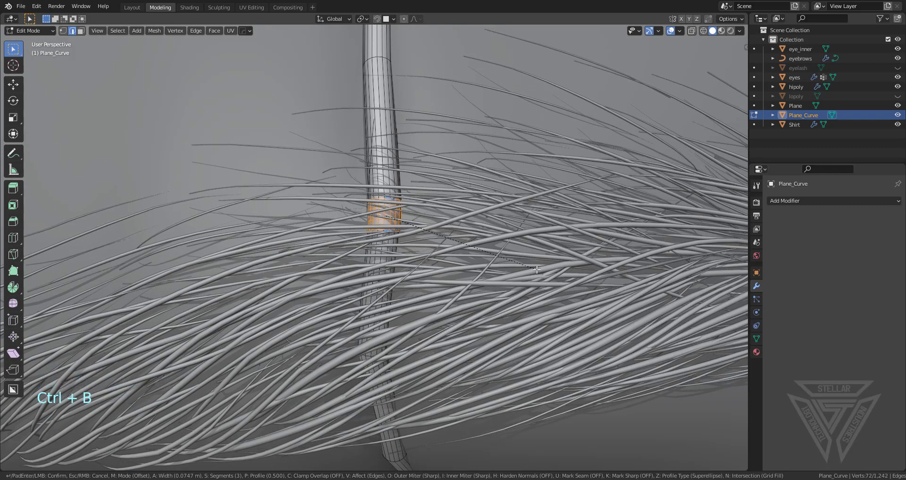
pyautogui.click(537, 269)
pyautogui.press('q')
pyautogui.click(502, 236)
pyautogui.press('Tab')
pyautogui.scroll(-4, 446, 282)
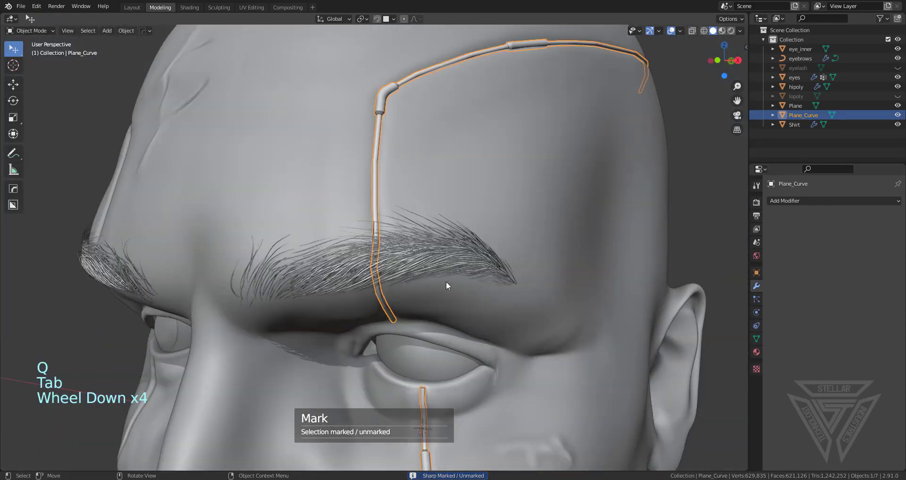
# Add a HOps Bevel modifier to the Plane_Curve pipe with 4 segments and an amount of 0.000533 m.
pyautogui.keyDown('shift'); pyautogui.moveTo(448, 285); pyautogui.dragTo(455, 318, button='middle'); pyautogui.keyUp('shift')
pyautogui.scroll(2, 559, 228)
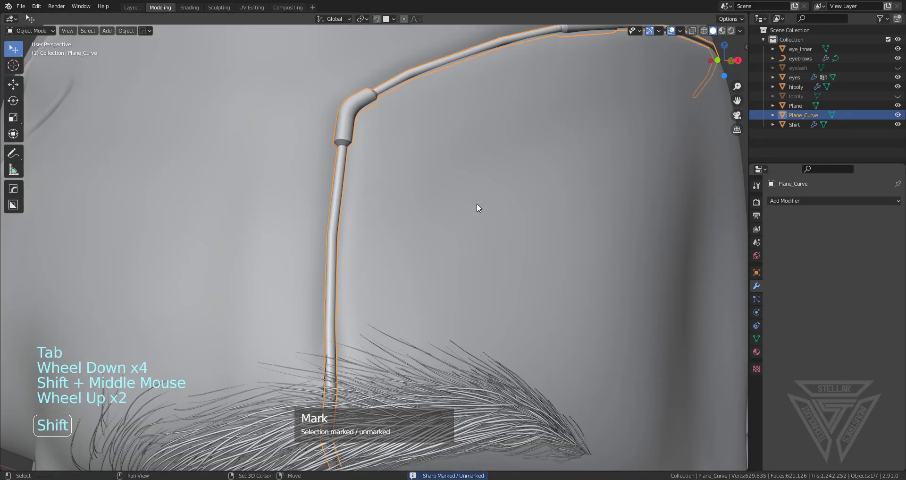
pyautogui.keyDown('shift'); pyautogui.moveTo(477, 207); pyautogui.dragTo(474, 223, button='middle'); pyautogui.keyUp('shift')
pyautogui.press('q')
pyautogui.click(360, 227)
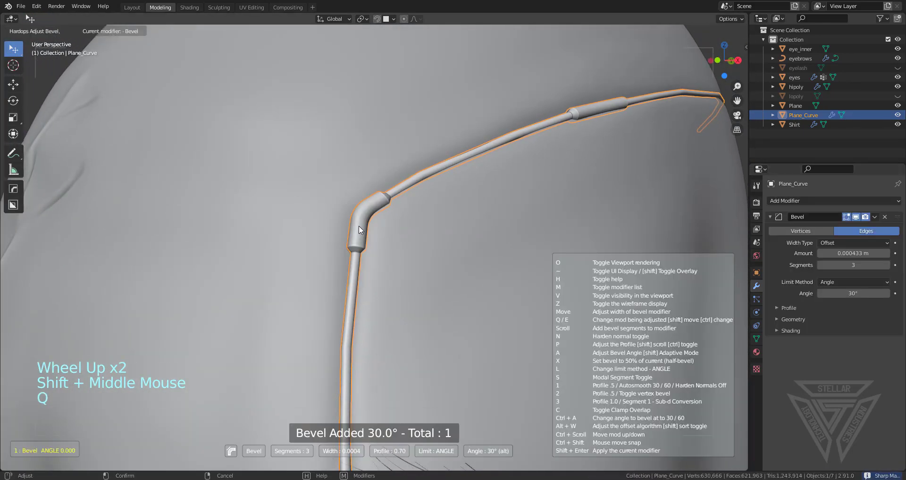
pyautogui.press('shift')
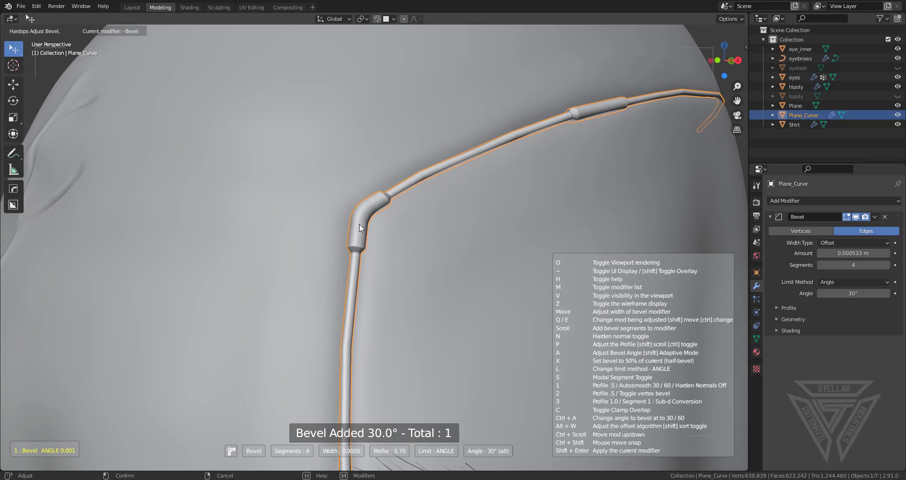
pyautogui.click(359, 224)
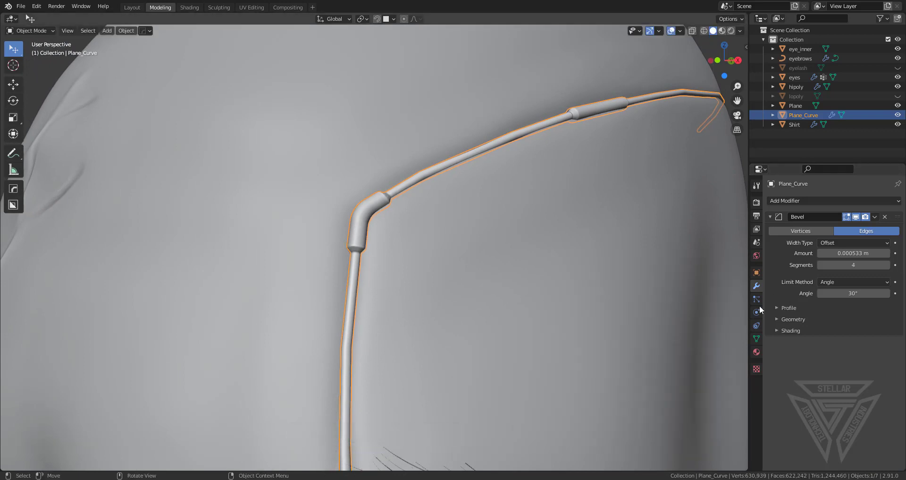
# Change the Bevel modifier's limit method to Weight and deselect the pipe.
pyautogui.click(851, 282)
pyautogui.click(846, 312)
pyautogui.scroll(-4, 573, 199)
pyautogui.click(493, 352)
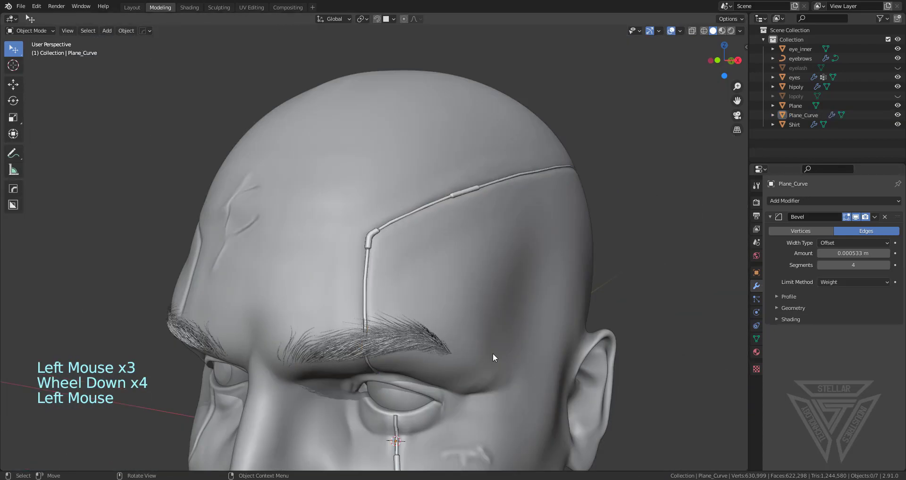
# Bevel the sharp edge loop at the pipe's lower end near the jaw with 3 segments and clear its sharp mark.
pyautogui.keyDown('shift'); pyautogui.moveTo(493, 352); pyautogui.dragTo(386, 225, button='middle'); pyautogui.keyUp('shift')
pyautogui.scroll(3, 461, 261)
pyautogui.scroll(2, 419, 168)
pyautogui.keyDown('shift'); pyautogui.moveTo(420, 169); pyautogui.dragTo(410, 197, button='middle'); pyautogui.keyUp('shift')
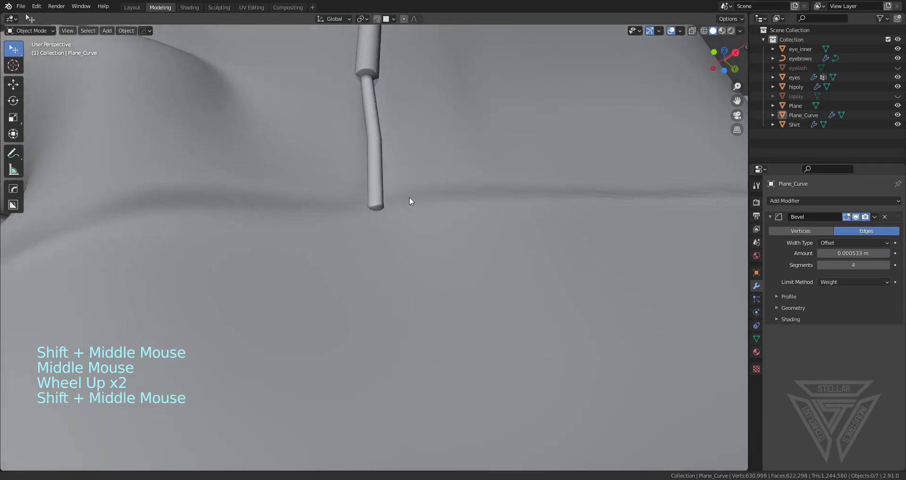
pyautogui.scroll(1, 409, 197)
pyautogui.press('Tab')
pyautogui.click(372, 195)
pyautogui.keyDown('alt'); pyautogui.click(374, 193); pyautogui.keyUp('alt')
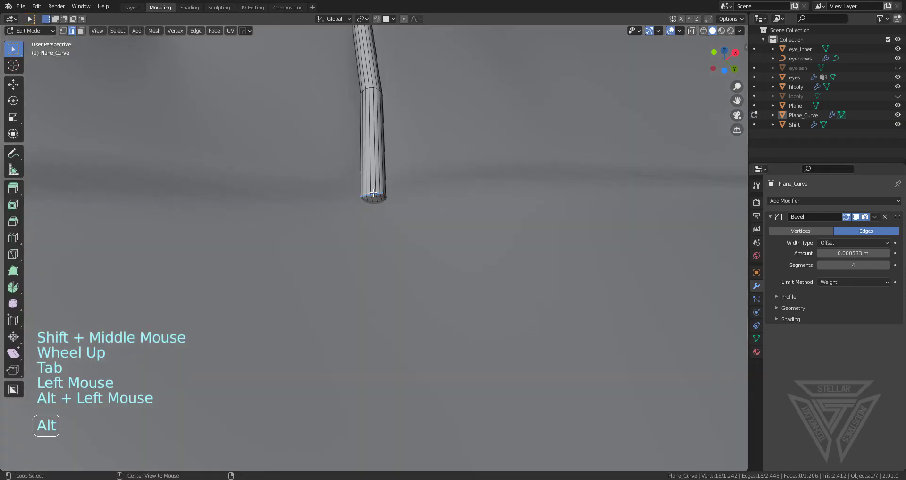
pyautogui.hotkey('ctrl', 'b')
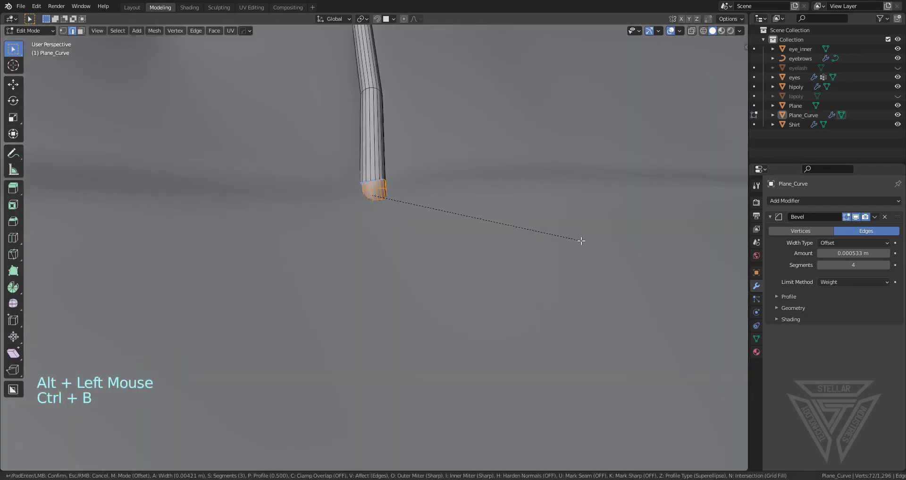
pyautogui.press('q')
pyautogui.click(508, 208)
pyautogui.press('Tab')
# Close the pipe's open end just below the eye by filling its rim loop with a face.
pyautogui.scroll(-4, 509, 208)
pyautogui.moveTo(458, 220); pyautogui.dragTo(457, 348, button='middle')
pyautogui.scroll(3, 370, 232)
pyautogui.moveTo(370, 232); pyautogui.dragTo(384, 259, button='middle')
pyautogui.scroll(3, 426, 344)
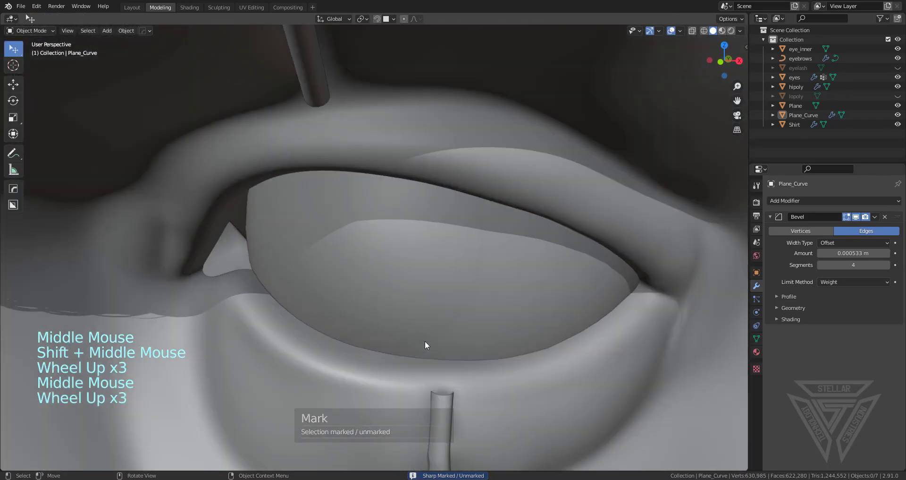
pyautogui.keyDown('shift'); pyautogui.moveTo(425, 341); pyautogui.dragTo(399, 214, button='middle'); pyautogui.keyUp('shift')
pyautogui.scroll(2, 401, 239)
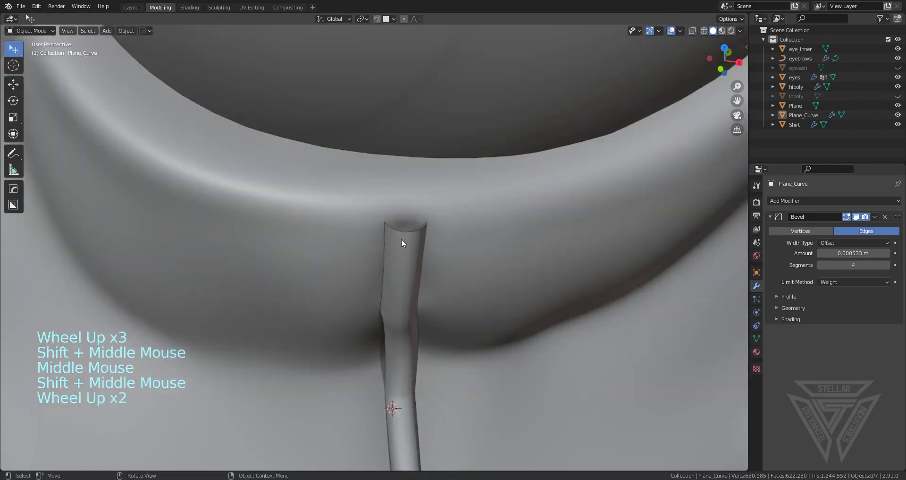
pyautogui.press('Tab')
pyautogui.click(405, 232)
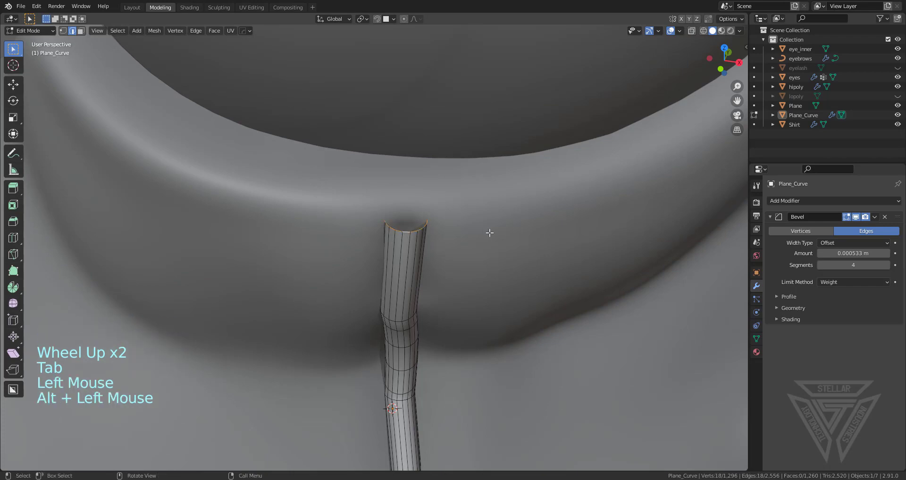
pyautogui.press('Tab')
# Fill the pipe's open end just above the upper eyelid with a face and return to Object Mode.
pyautogui.scroll(-3, 463, 255)
pyautogui.moveTo(463, 256); pyautogui.dragTo(345, 251, button='middle')
pyautogui.scroll(4, 404, 354)
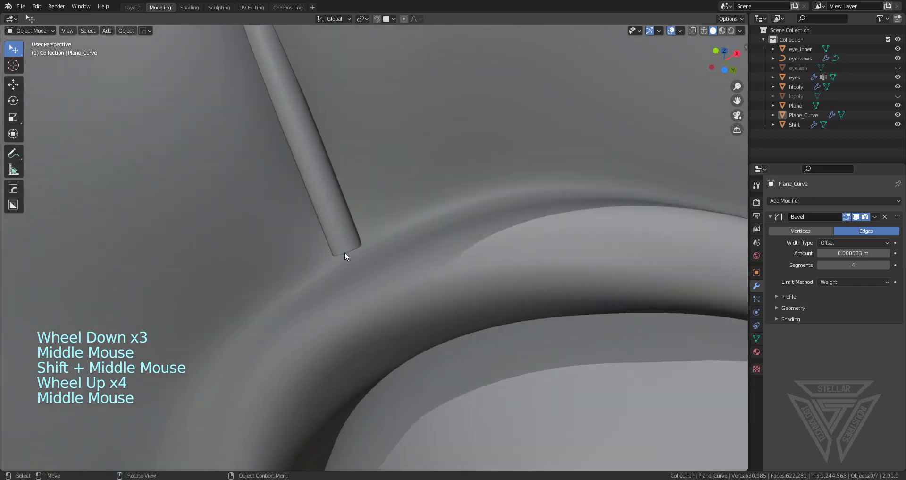
pyautogui.press('Tab')
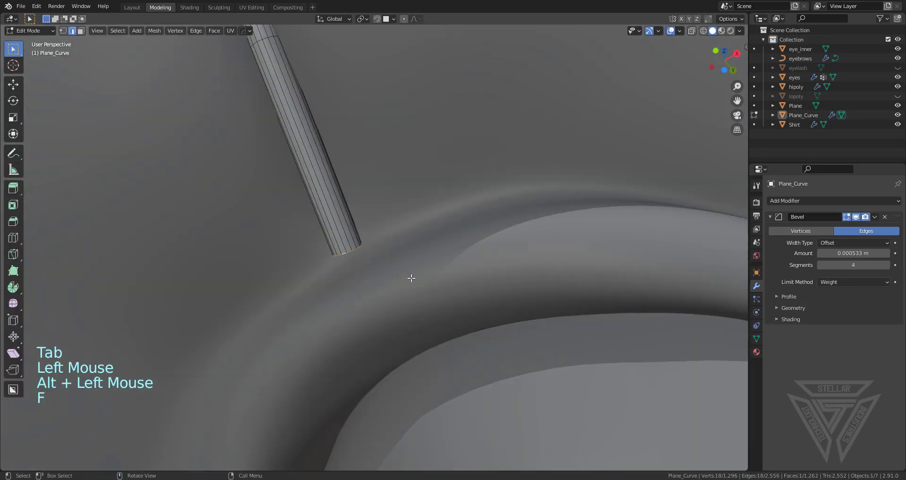
pyautogui.scroll(-12, 411, 278)
pyautogui.press('Tab')
pyautogui.moveTo(412, 278); pyautogui.dragTo(417, 151, button='middle')
pyautogui.press('Tab')
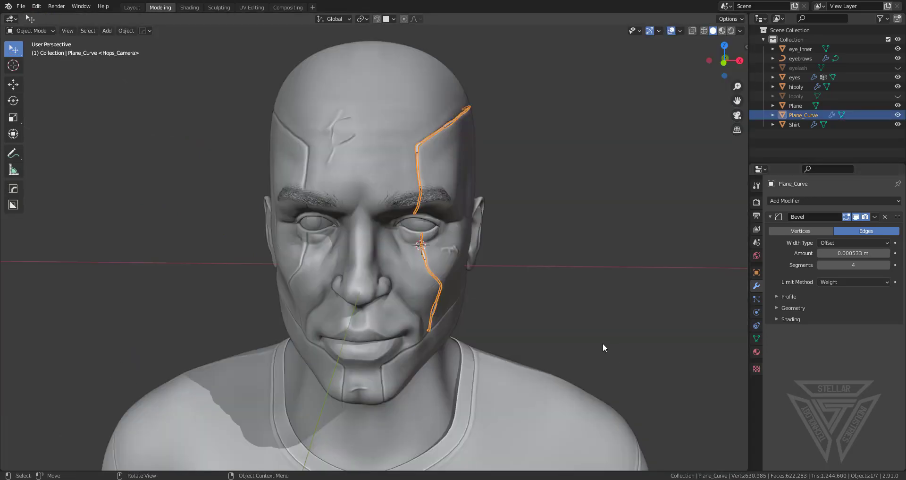
# Mirror the Plane_Curve pipe across the X axis with HOps Mirror, using the hipoly head as mirror object.
pyautogui.scroll(2, 573, 337)
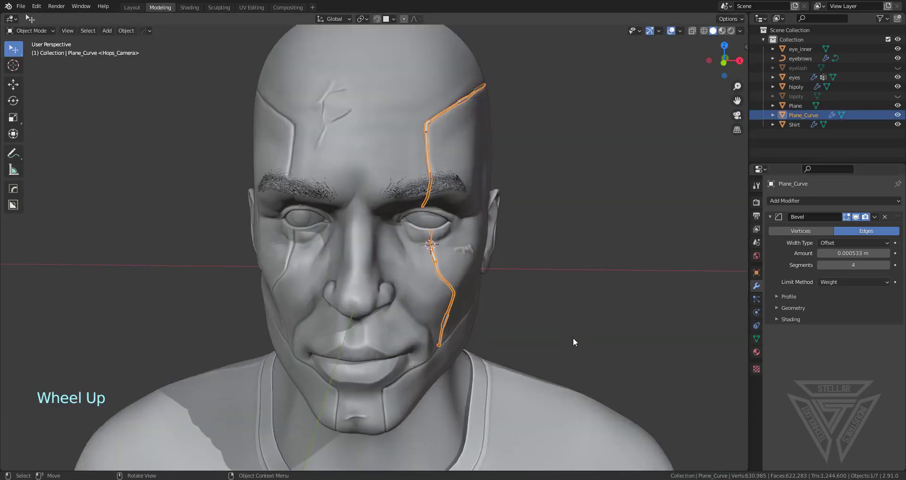
pyautogui.moveTo(573, 337); pyautogui.dragTo(469, 283, button='middle')
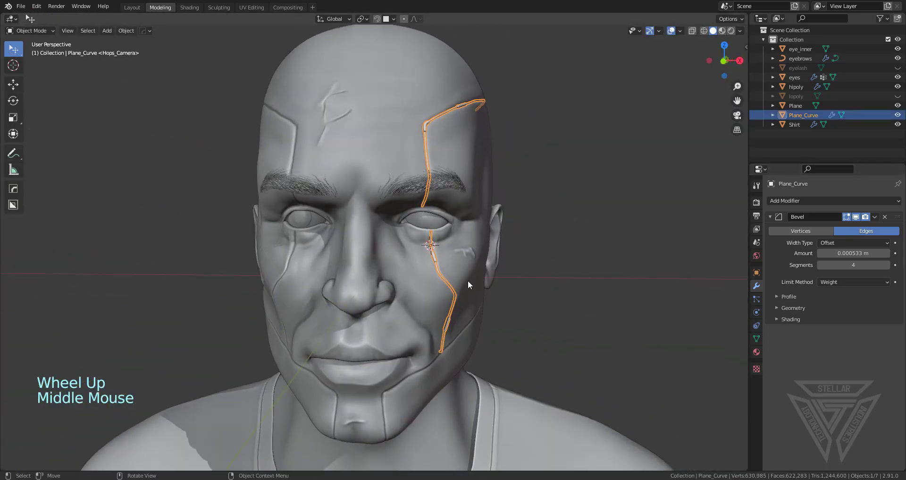
pyautogui.keyDown('shift'); pyautogui.click(393, 268); pyautogui.keyUp('shift')
pyautogui.hotkey('alt', 'x')
pyautogui.click(452, 277)
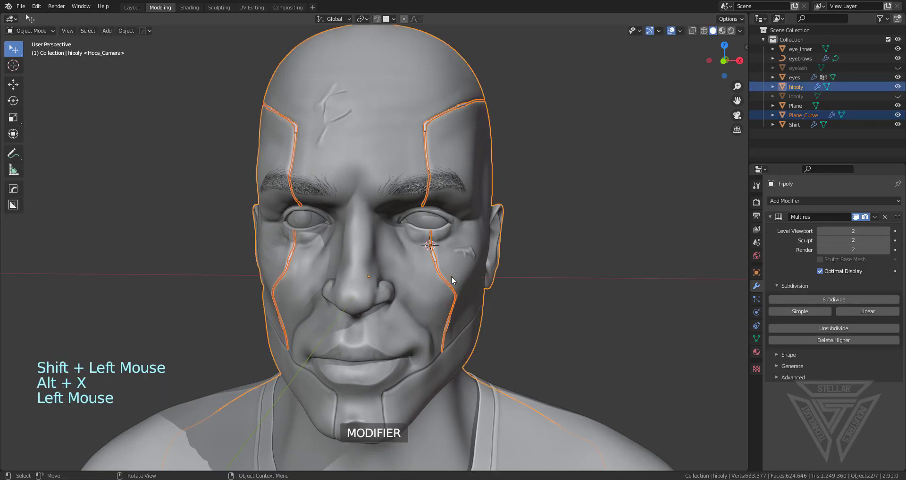
pyautogui.scroll(2, 455, 279)
pyautogui.click(592, 255)
# Examine how the mirrored pipe sits on the opposite side of the face, from the cheek up to the temple.
pyautogui.moveTo(592, 255); pyautogui.dragTo(433, 199, button='middle')
pyautogui.scroll(2, 434, 261)
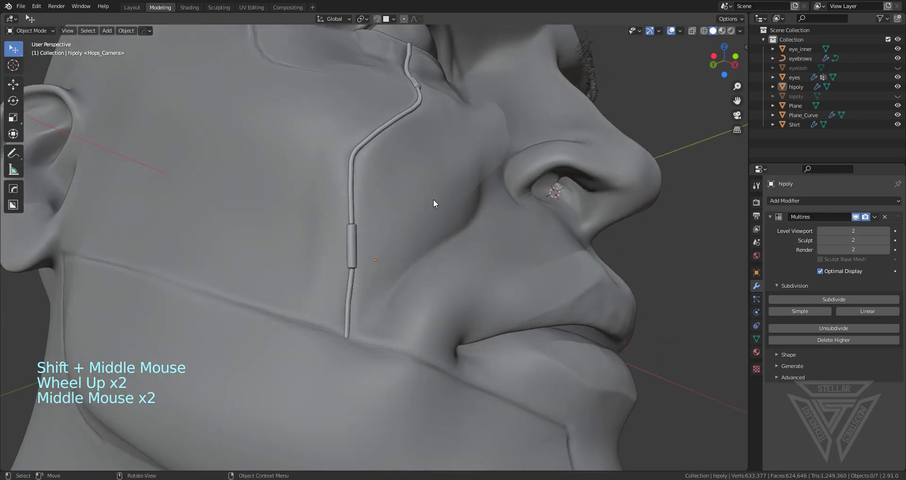
pyautogui.keyDown('shift'); pyautogui.moveTo(350, 289); pyautogui.dragTo(415, 308, button='middle'); pyautogui.keyUp('shift')
pyautogui.moveTo(405, 247); pyautogui.dragTo(410, 364, button='middle')
pyautogui.moveTo(384, 270); pyautogui.dragTo(415, 286, button='middle')
pyautogui.scroll(-1, 416, 286)
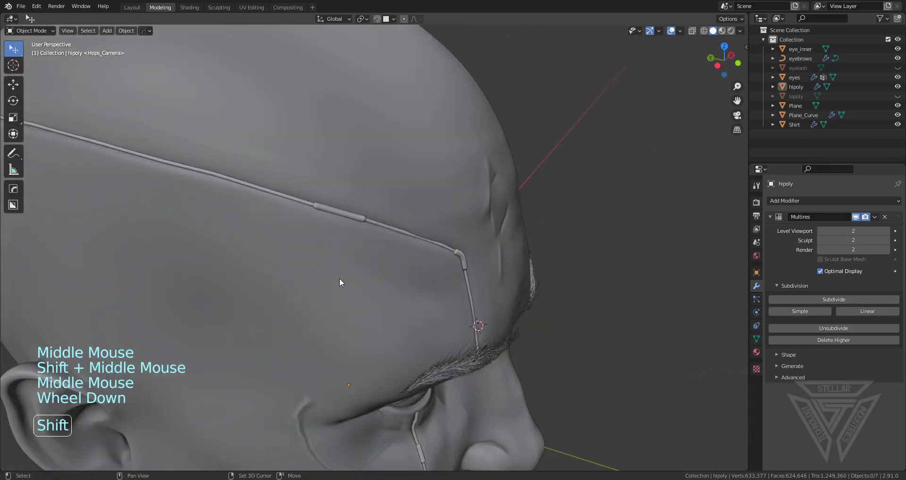
pyautogui.keyDown('shift'); pyautogui.moveTo(339, 277); pyautogui.dragTo(364, 320, button='middle'); pyautogui.keyUp('shift')
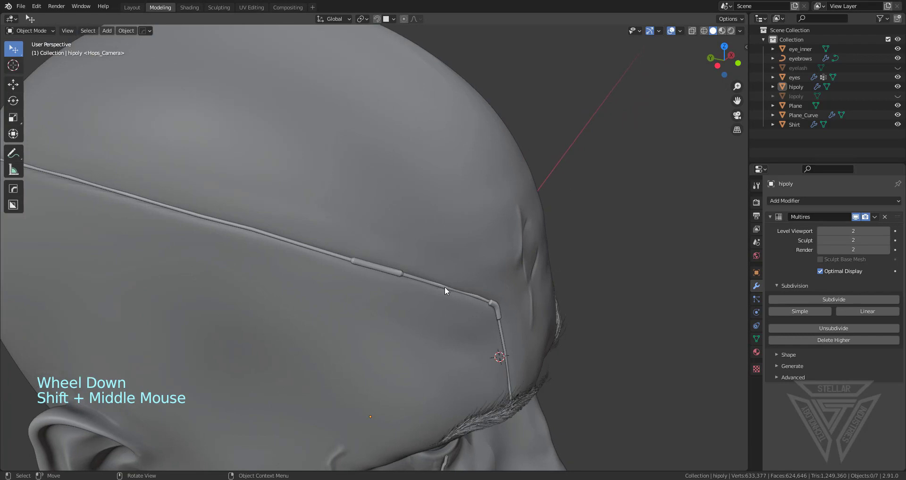
pyautogui.moveTo(500, 305); pyautogui.dragTo(414, 273, button='middle')
pyautogui.scroll(-2, 401, 296)
# Apply the pipe's Hops_Mirror modifier and open its mesh for editing near the mirrored temple sleeve.
pyautogui.click(421, 282)
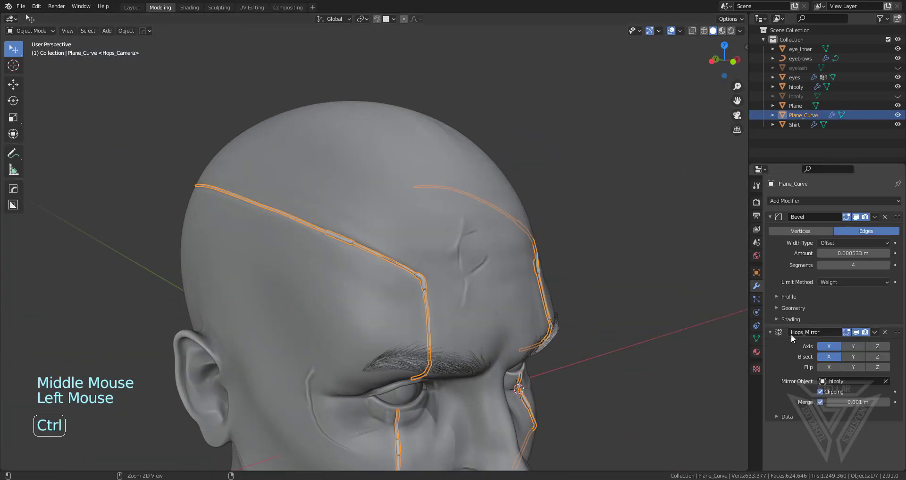
pyautogui.hotkey('ctrl', 'a')
pyautogui.scroll(5, 463, 302)
pyautogui.press('Tab')
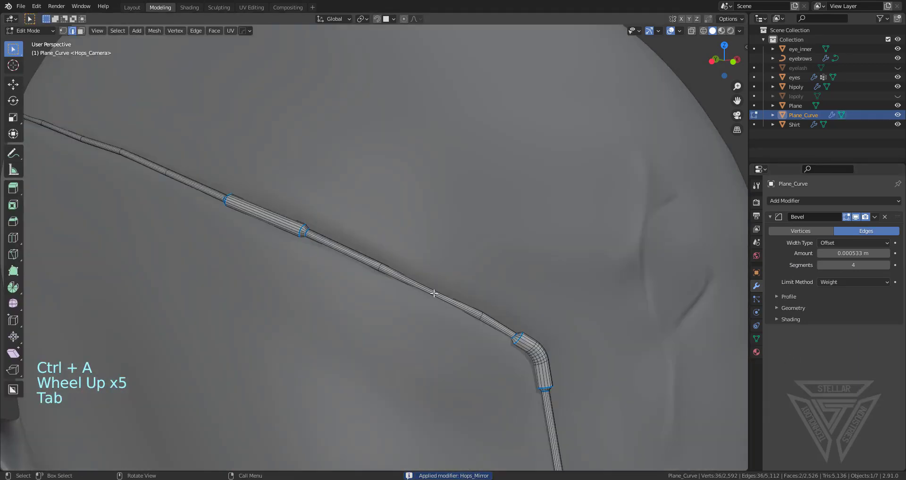
# Add one loop cut between the mirrored temple sleeve and corner sleeve, reposition it, then return to Object Mode and deselect the pipe.
pyautogui.click(430, 291)
pyautogui.hotkey('ctrl', 'r')
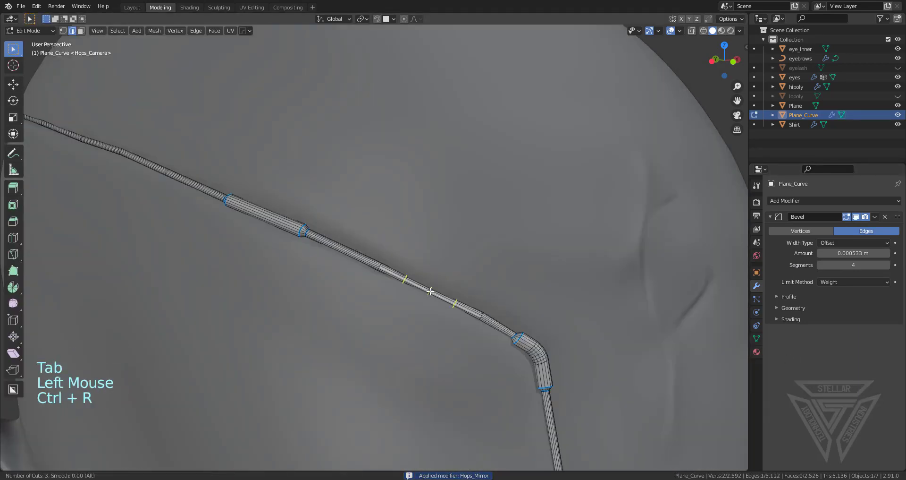
pyautogui.click(431, 291)
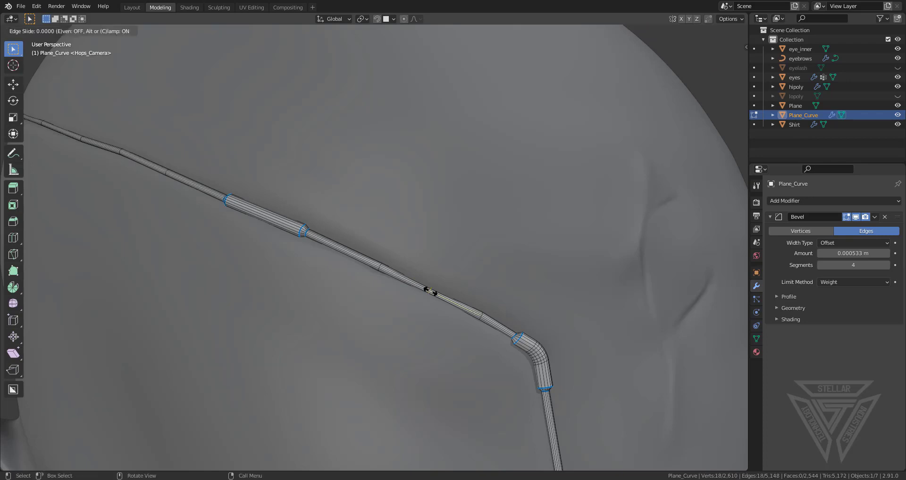
pyautogui.click(430, 293)
pyautogui.moveTo(430, 293); pyautogui.dragTo(418, 291, button='middle')
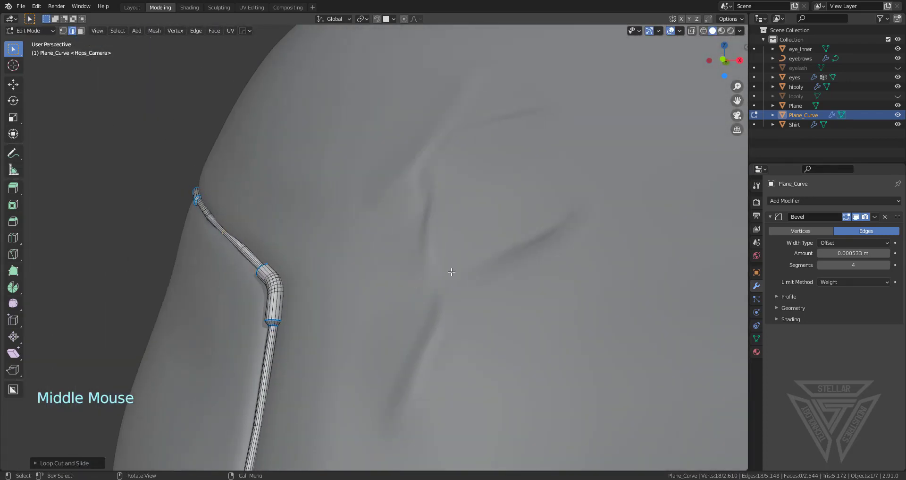
pyautogui.press('g')
pyautogui.click(421, 271)
pyautogui.press('Tab')
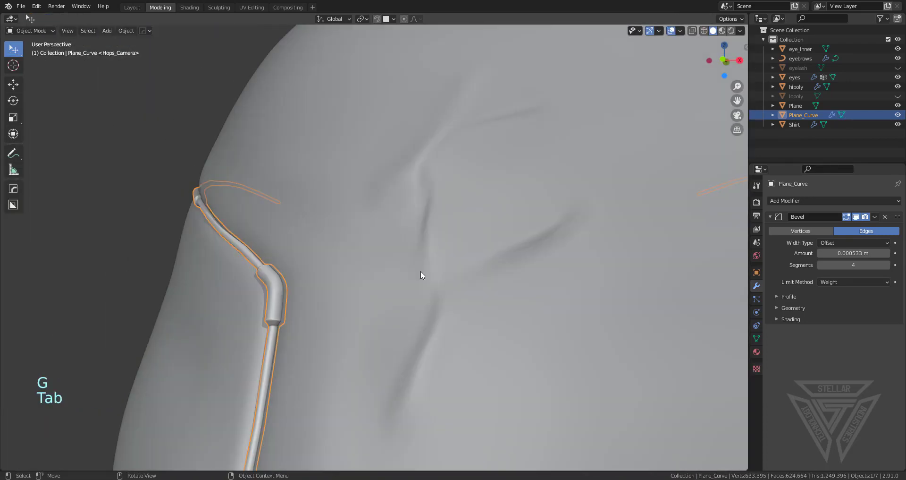
pyautogui.scroll(-2, 420, 270)
pyautogui.moveTo(421, 270); pyautogui.dragTo(505, 349, button='middle')
pyautogui.click(659, 193)
pyautogui.scroll(-4, 659, 192)
pyautogui.scroll(4, 480, 275)
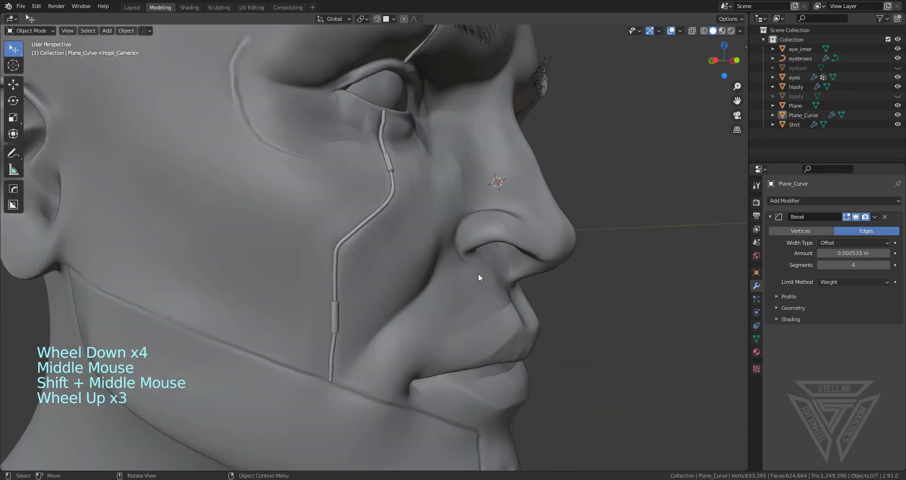
# Select the Plane_Curve pipe on the whole head and apply its Bevel modifier.
pyautogui.moveTo(479, 275); pyautogui.dragTo(403, 284, button='middle')
pyautogui.scroll(-4, 423, 289)
pyautogui.scroll(-3, 417, 295)
pyautogui.scroll(2, 438, 277)
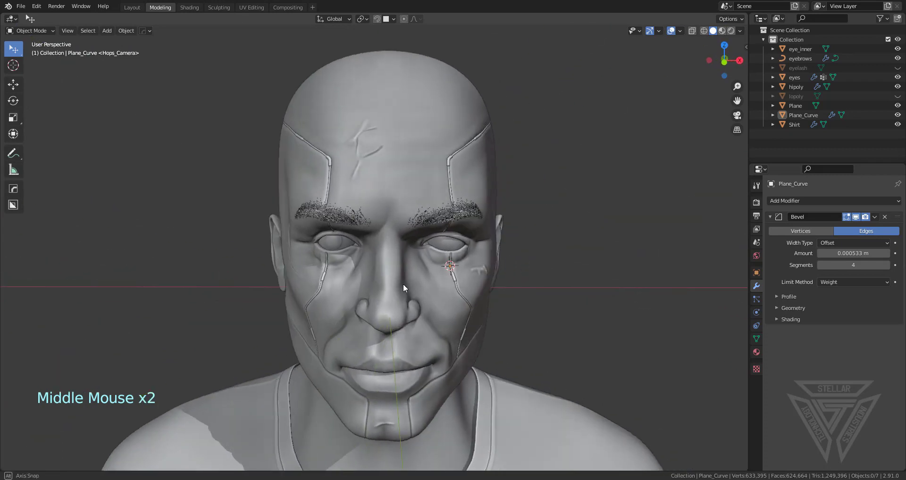
pyautogui.click(326, 161)
pyautogui.hotkey('ctrl', 'a')
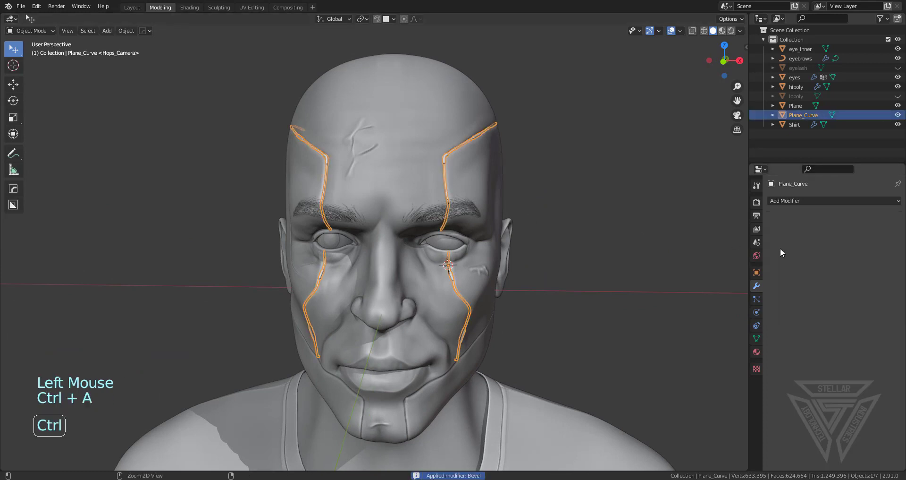
# Select the hipoly head, save the file and apply the head's Multires modifier.
pyautogui.click(394, 139)
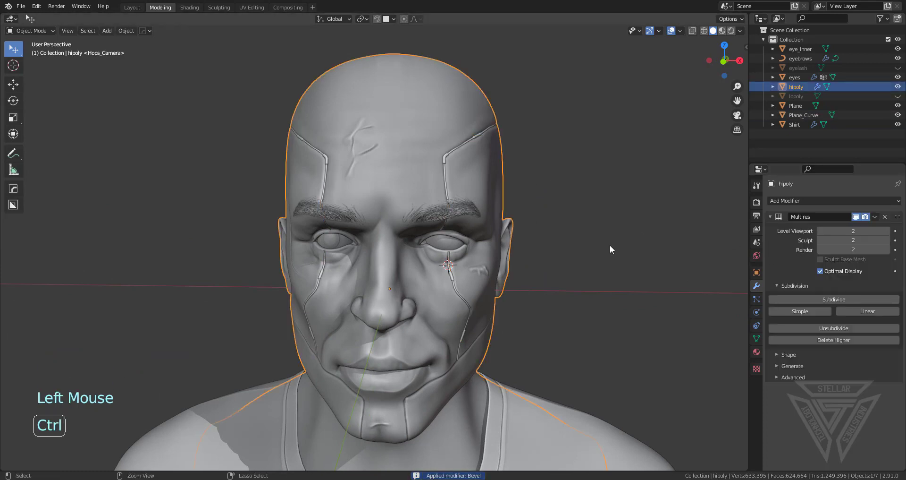
pyautogui.hotkey('ctrl', 's')
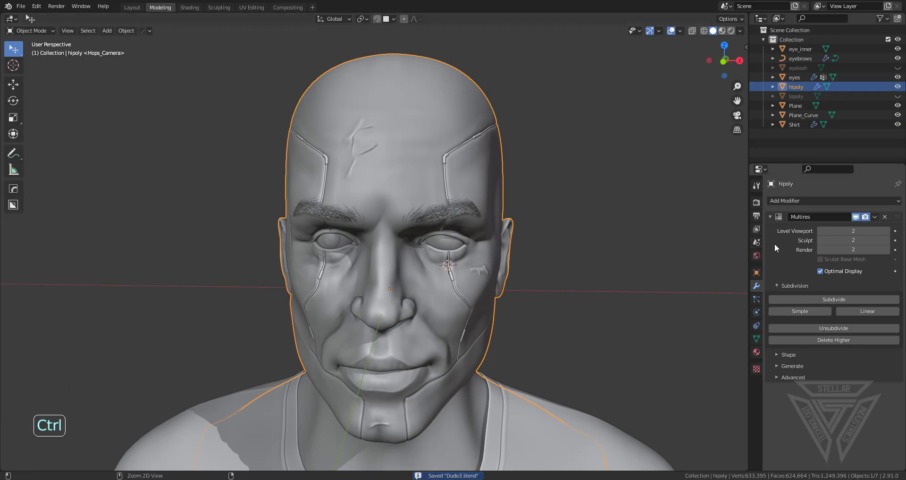
pyautogui.hotkey('ctrl', 'a')
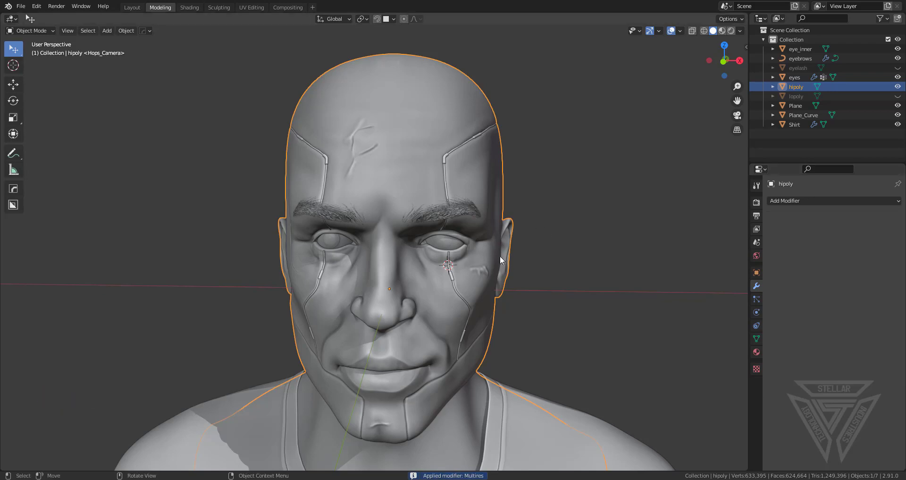
# Select the Plane_Curve pipe together with the hipoly head, keeping hipoly as the active object.
pyautogui.moveTo(477, 252)
pyautogui.mouseDown(button='middle')
pyautogui.moveTo(435, 257)
pyautogui.moveTo(477, 254)
pyautogui.moveTo(469, 266)
pyautogui.mouseUp(button='middle')
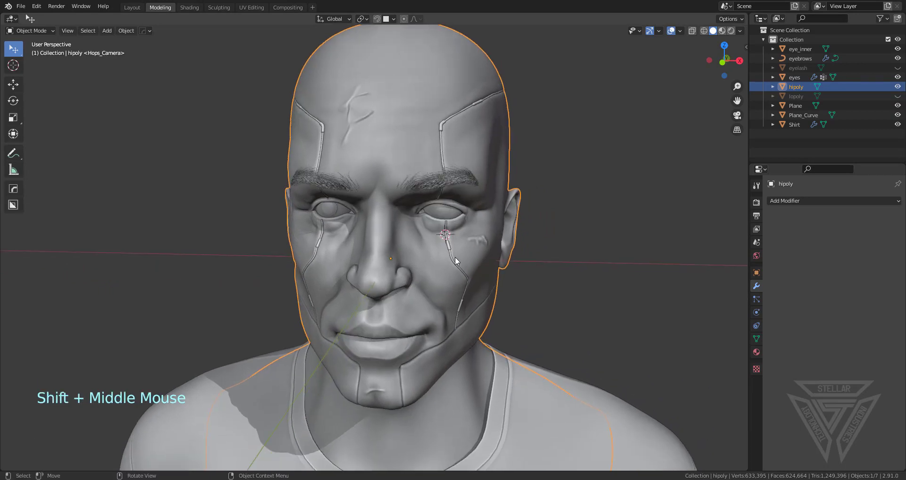
pyautogui.scroll(2, 455, 257)
pyautogui.moveTo(449, 222); pyautogui.dragTo(436, 222, button='middle')
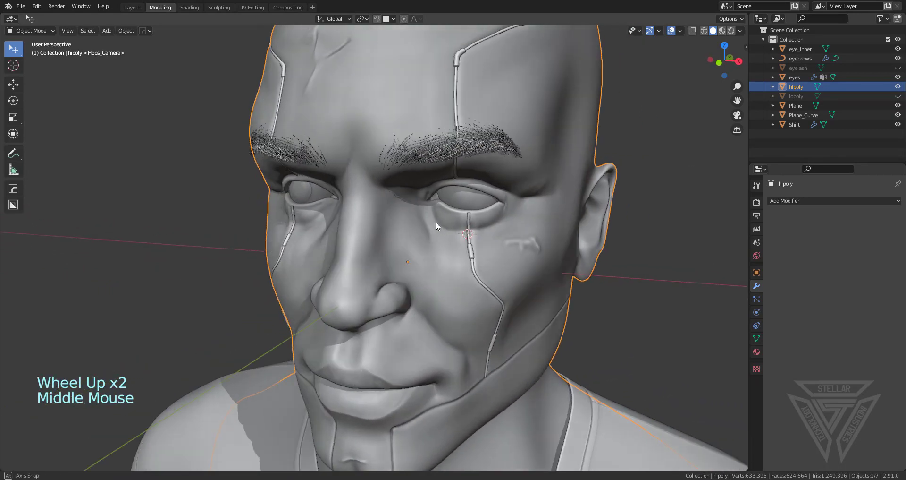
pyautogui.keyDown('shift'); pyautogui.moveTo(573, 198); pyautogui.dragTo(528, 256, button='middle'); pyautogui.keyUp('shift')
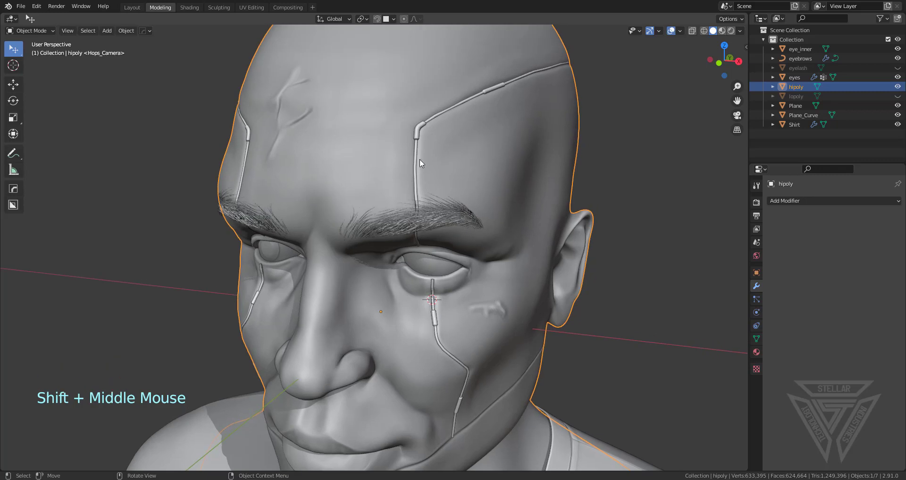
pyautogui.click(422, 142)
pyautogui.keyDown('shift'); pyautogui.click(372, 152); pyautogui.keyUp('shift')
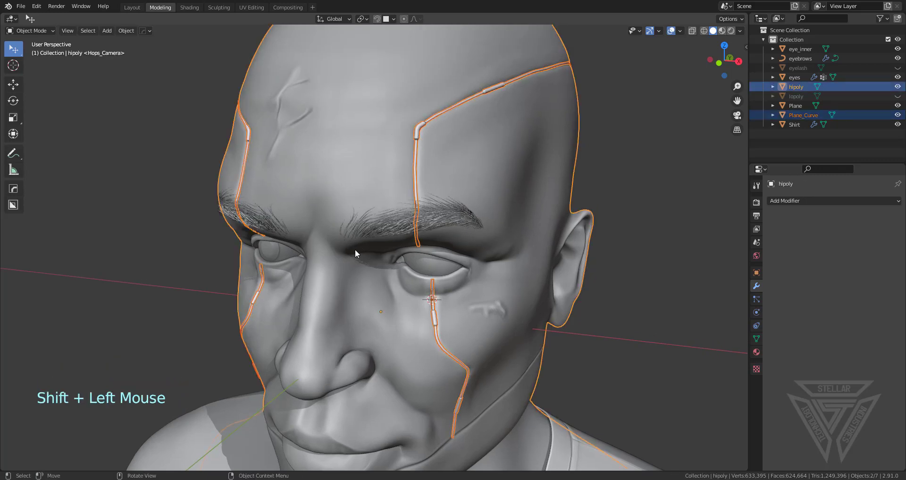
pyautogui.scroll(-4, 533, 398)
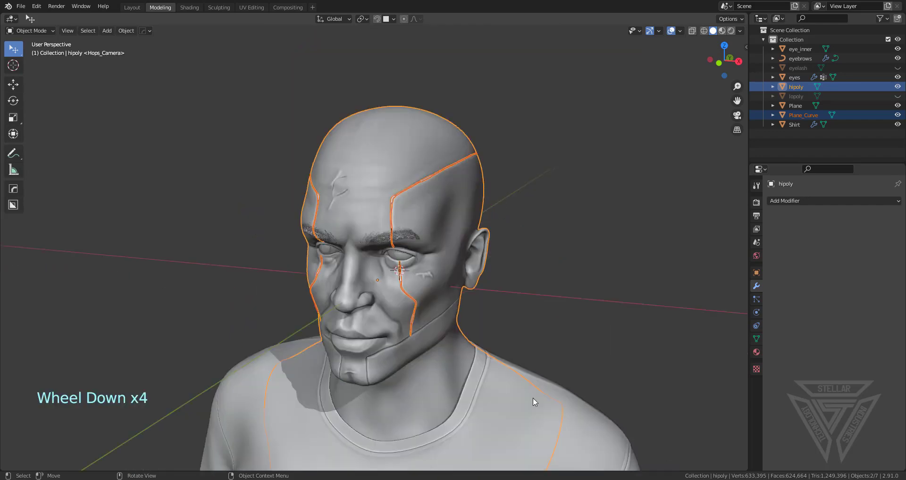
pyautogui.scroll(3, 533, 395)
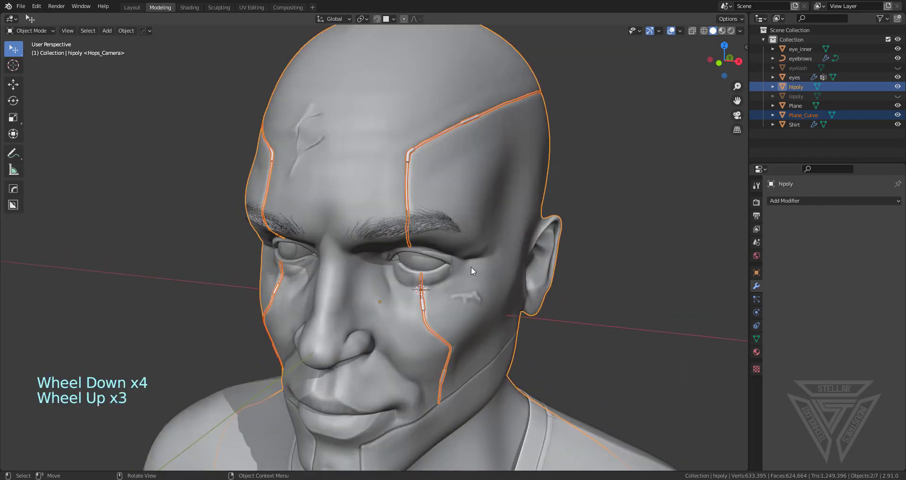
# Export the head and pipe as Dude CP Hi.fbx, limited to selected objects and the Mesh object type.
pyautogui.click(27, 6)
pyautogui.click(21, 5)
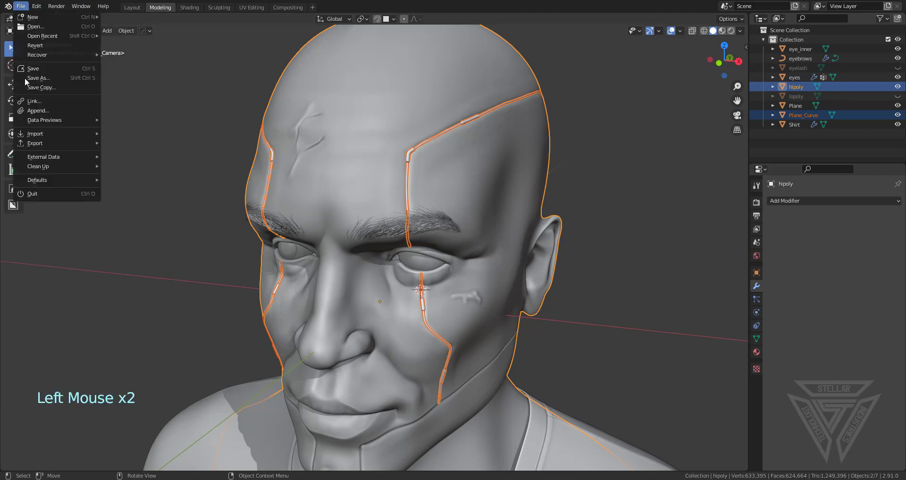
pyautogui.moveTo(33, 143)
pyautogui.click(140, 200)
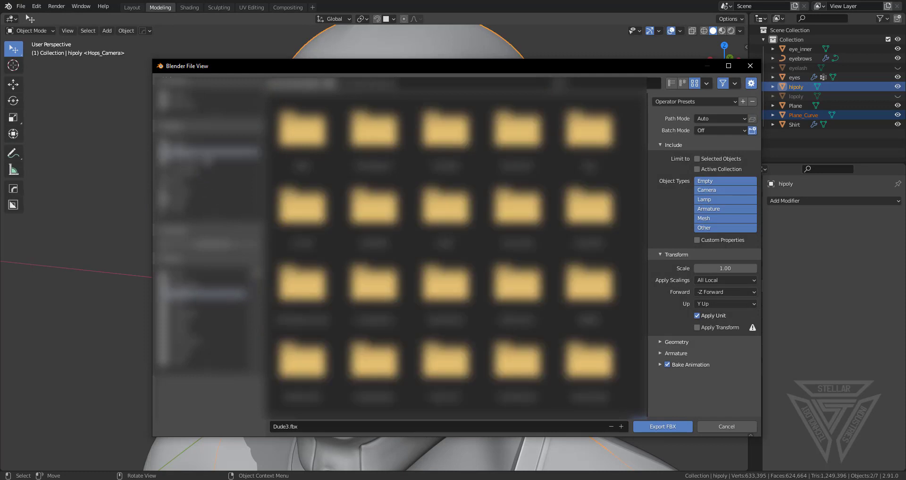
pyautogui.doubleClick(302, 134)
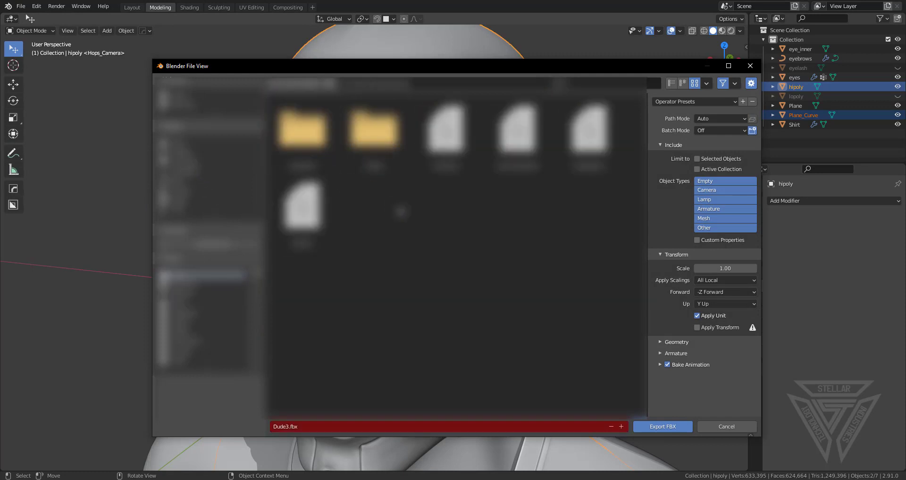
pyautogui.click(305, 426)
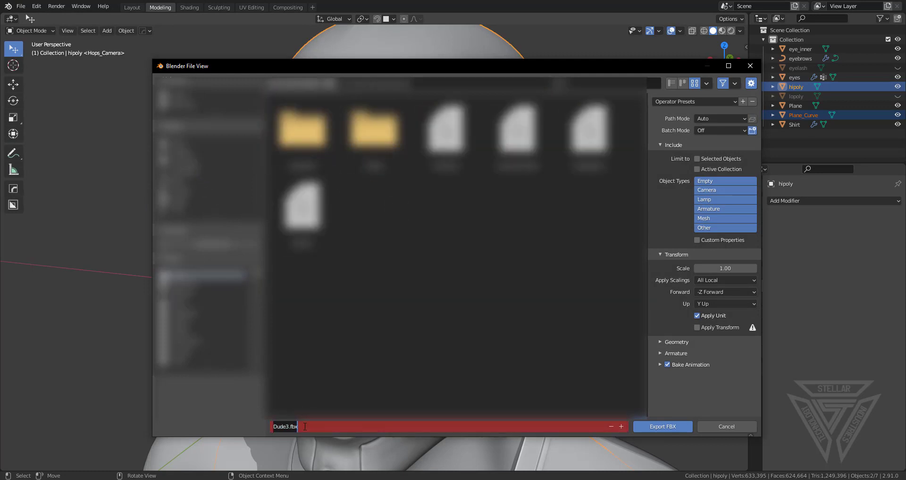
pyautogui.write('Dude CP Hi')
pyautogui.press('Return')
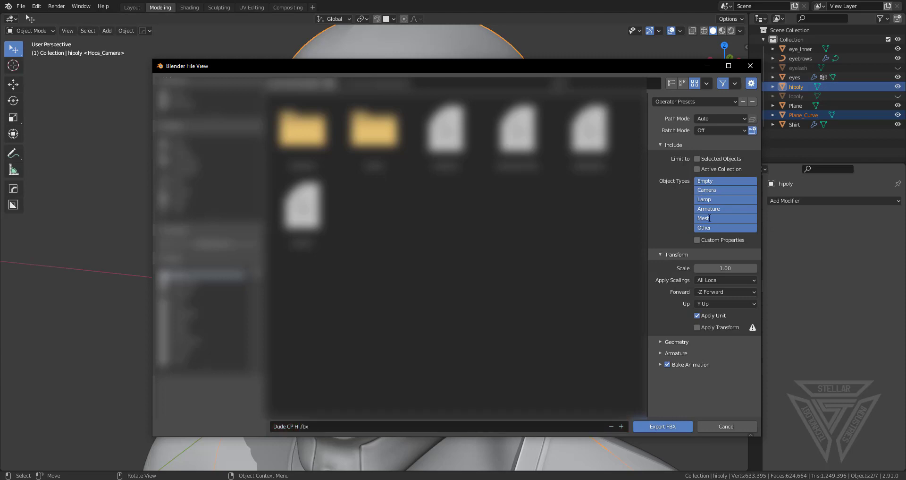
pyautogui.click(709, 218)
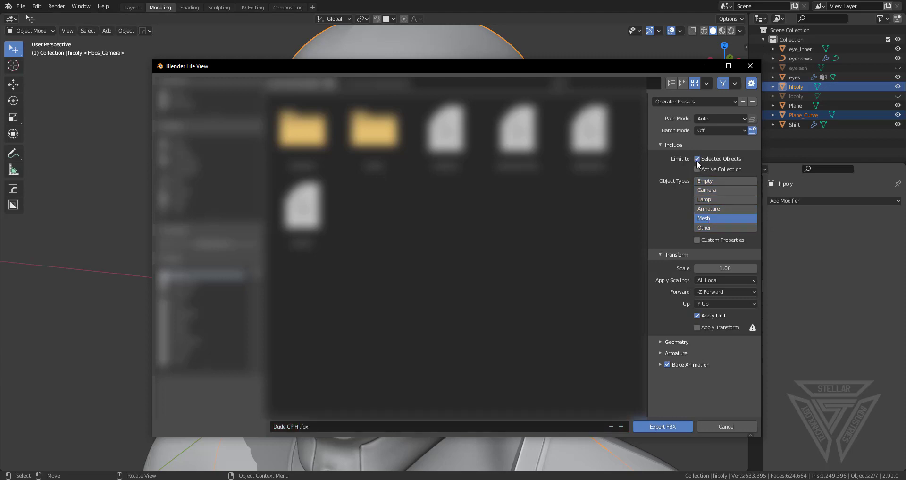
pyautogui.click(675, 424)
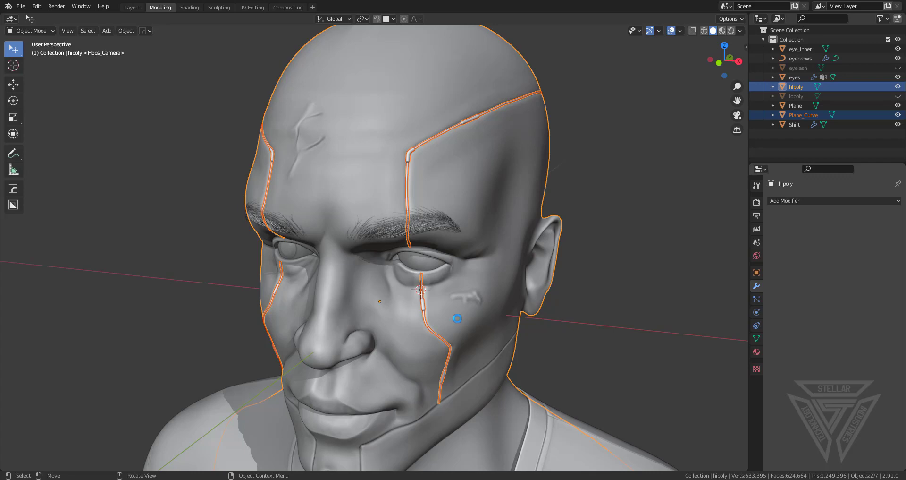
pyautogui.scroll(-1, 457, 318)
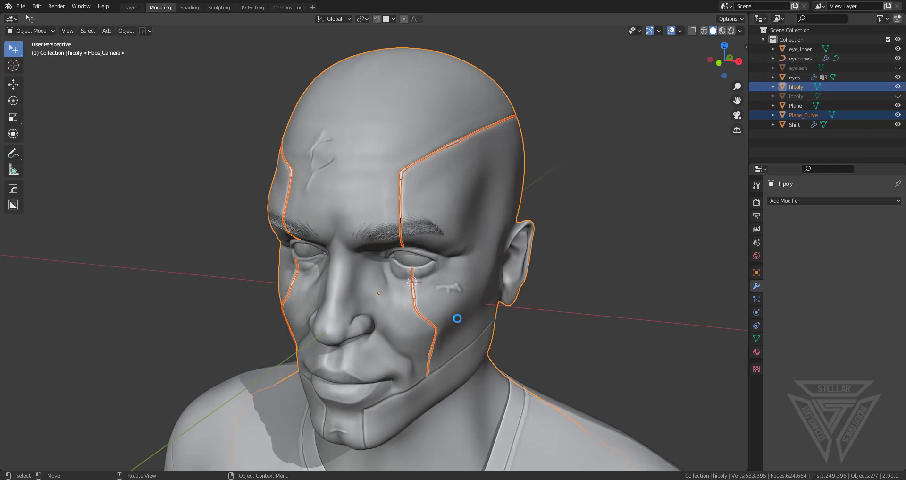
pyautogui.scroll(-1, 460, 314)
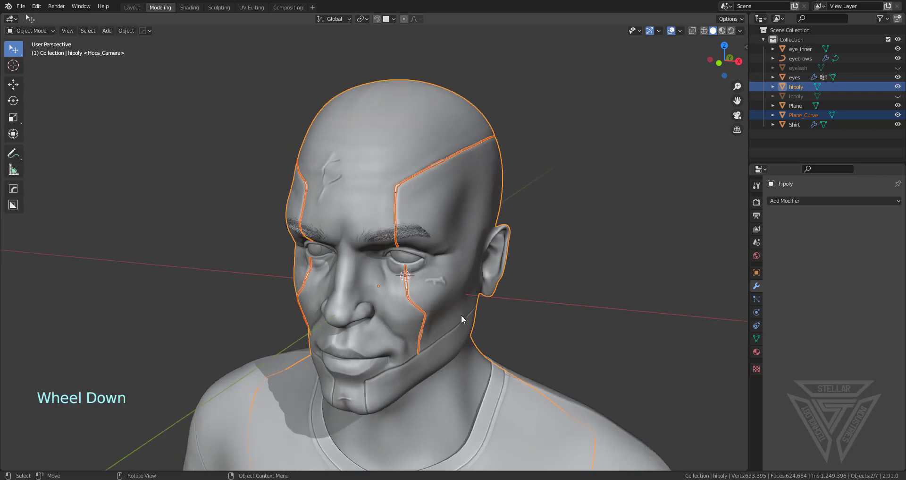
pyautogui.scroll(1, 437, 267)
pyautogui.scroll(2, 430, 264)
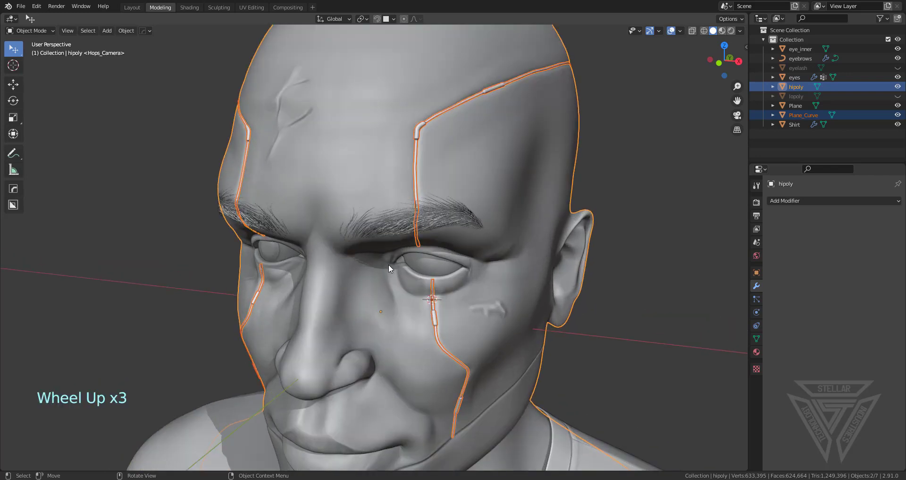
pyautogui.moveTo(389, 265); pyautogui.dragTo(483, 90, button='middle')
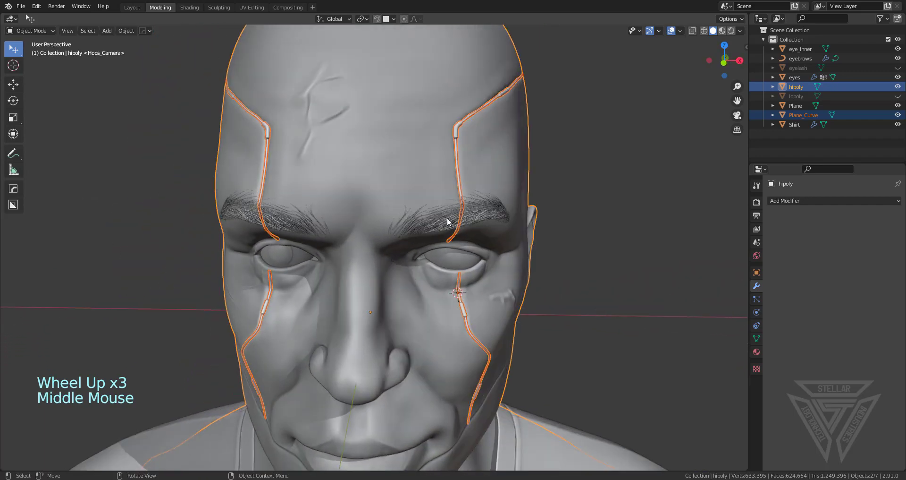
# Temporarily show the lopoly head to compare it with the hipoly head, hide it again and save the file.
pyautogui.click(898, 96)
pyautogui.scroll(-4, 558, 191)
pyautogui.moveTo(556, 198); pyautogui.dragTo(576, 223, button='middle')
pyautogui.scroll(3, 562, 251)
pyautogui.scroll(1, 562, 251)
pyautogui.moveTo(562, 251); pyautogui.dragTo(580, 245, button='middle')
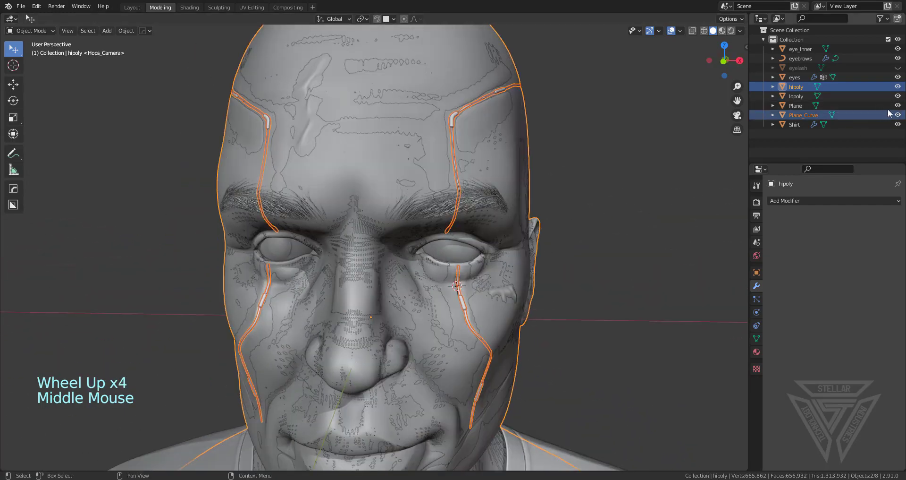
pyautogui.click(898, 96)
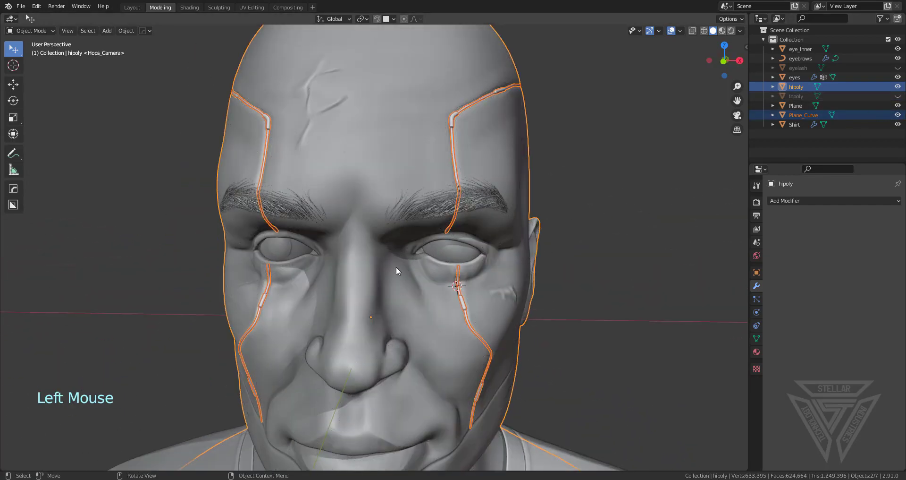
pyautogui.scroll(-2, 396, 268)
pyautogui.hotkey('ctrl', 's')
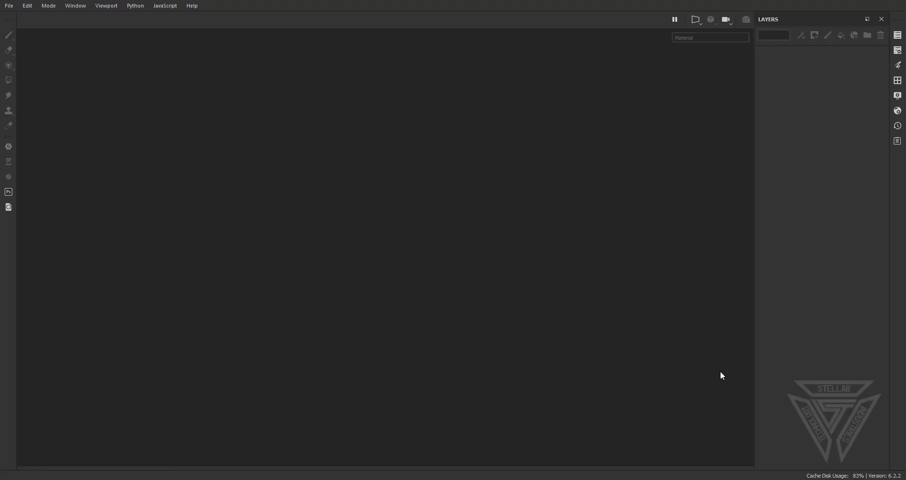
# In Substance Painter, create a new project from the Dude3.fbx mesh with a document resolution of 4096.
pyautogui.click(9, 6)
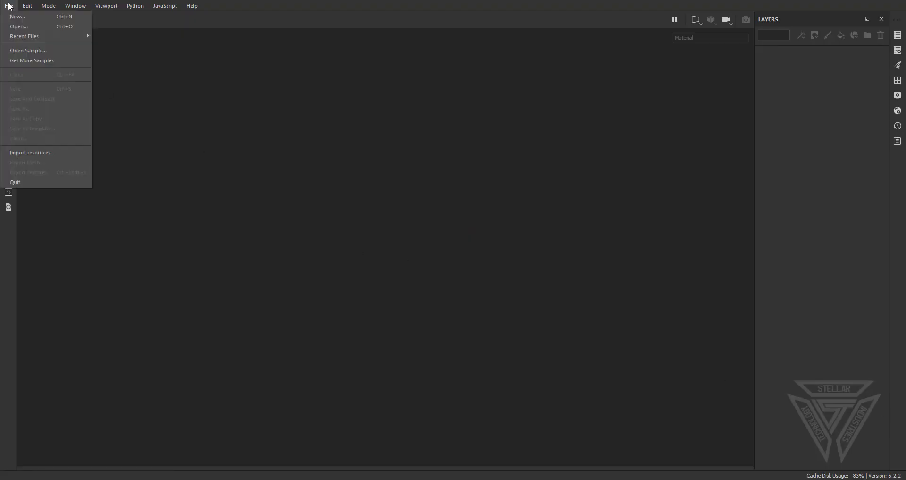
pyautogui.click(18, 22)
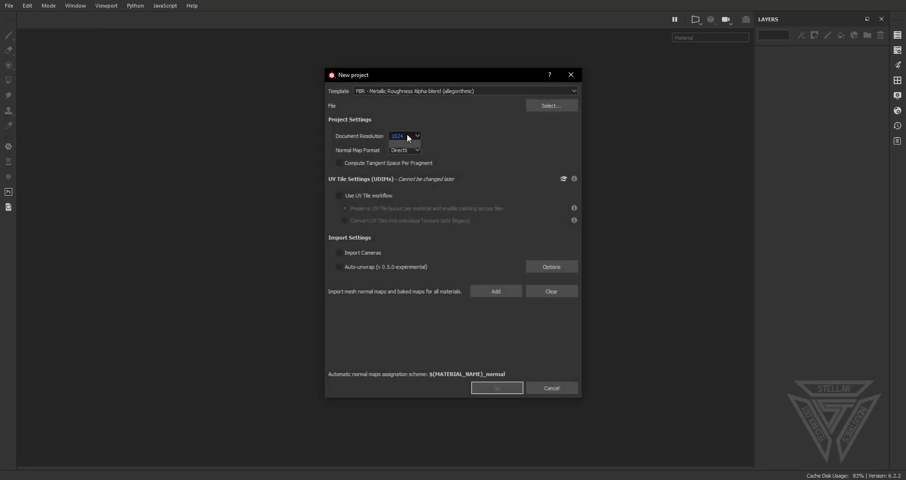
pyautogui.click(406, 135)
pyautogui.click(396, 175)
pyautogui.click(566, 105)
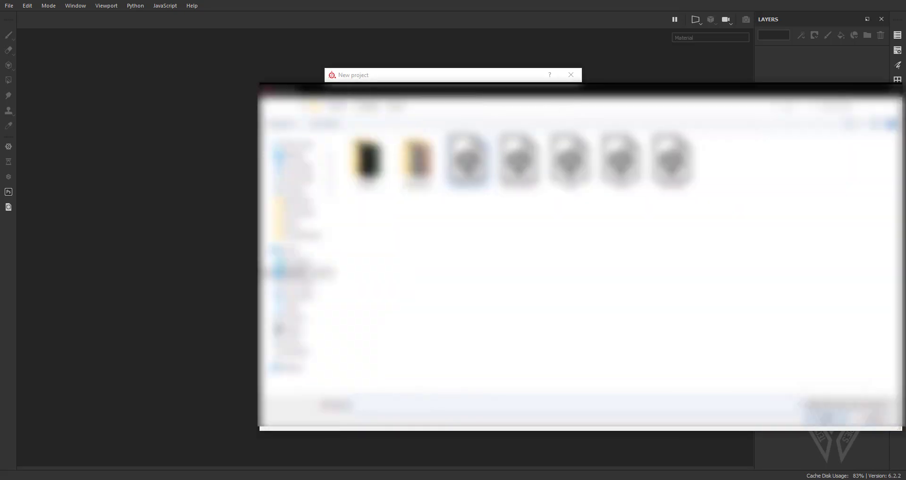
pyautogui.click(621, 162)
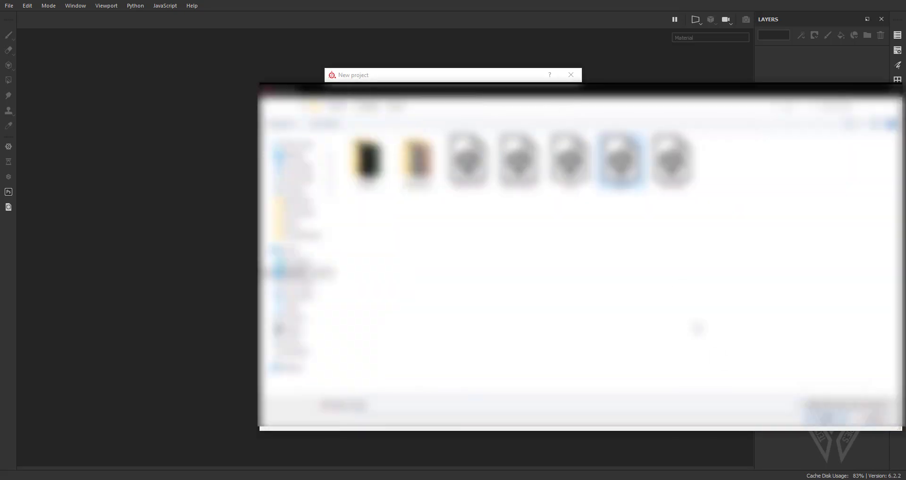
pyautogui.click(830, 417)
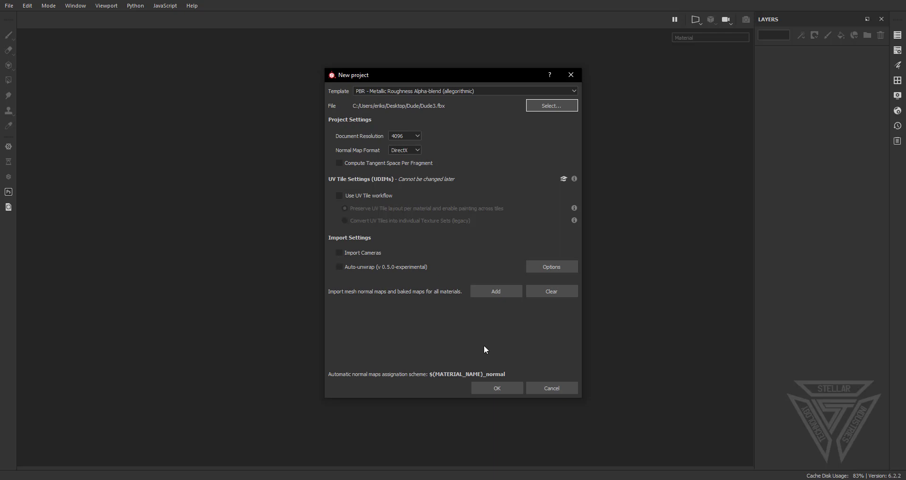
pyautogui.click(509, 388)
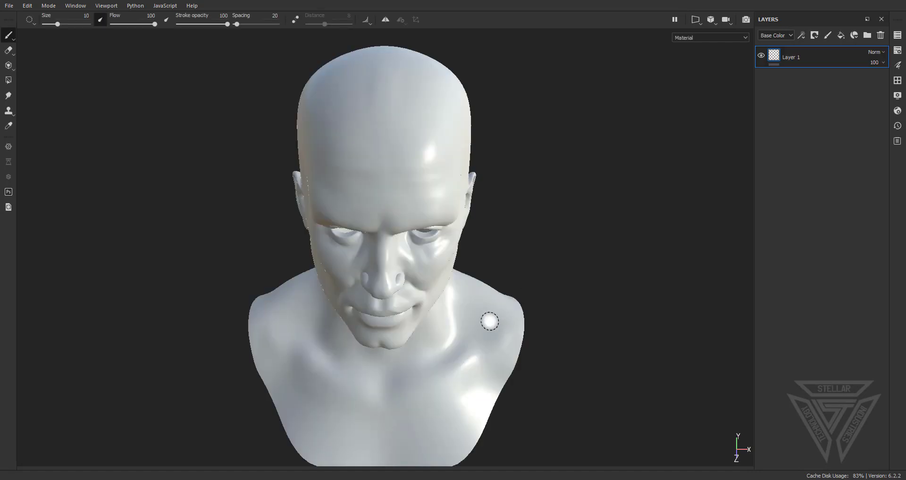
# Frame the imported head from the front, delete Layer 1 and add a fill layer in its place.
pyautogui.keyDown('alt'); pyautogui.moveTo(489, 320); pyautogui.dragTo(444, 262); pyautogui.keyUp('alt')
pyautogui.keyDown('alt'); pyautogui.moveTo(444, 262); pyautogui.dragTo(454, 293, button='middle'); pyautogui.keyUp('alt')
pyautogui.keyDown('alt'); pyautogui.moveTo(455, 293); pyautogui.dragTo(514, 278, button='right'); pyautogui.keyUp('alt')
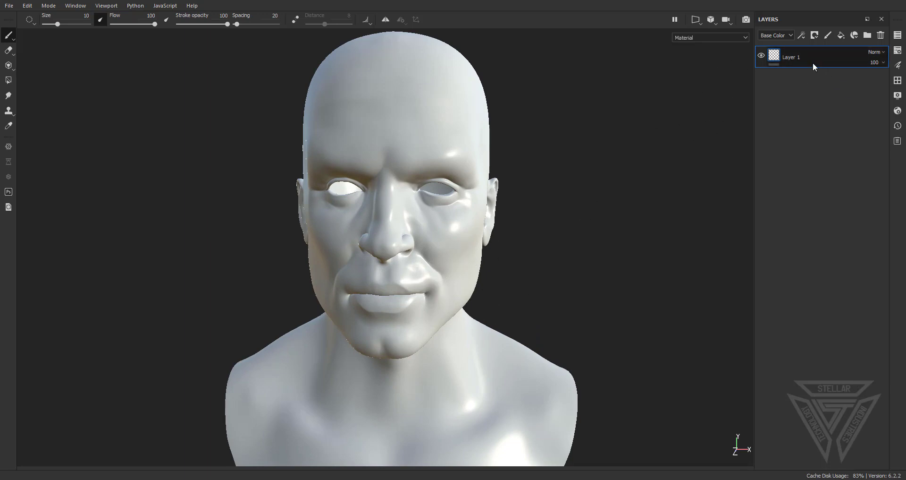
pyautogui.press('Delete')
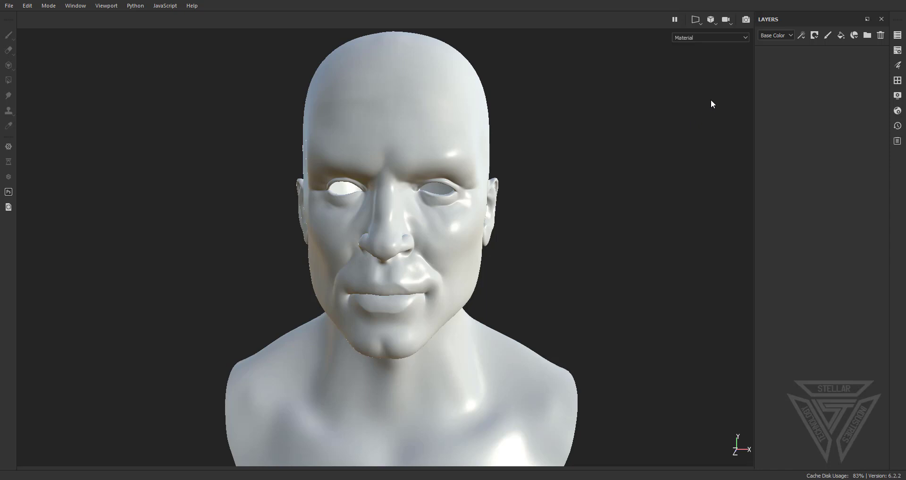
pyautogui.click(842, 35)
# Add the dude_Head BaseColor, Emissive, Height, Metallic and Normal PNG files to a new resource import.
pyautogui.click(897, 80)
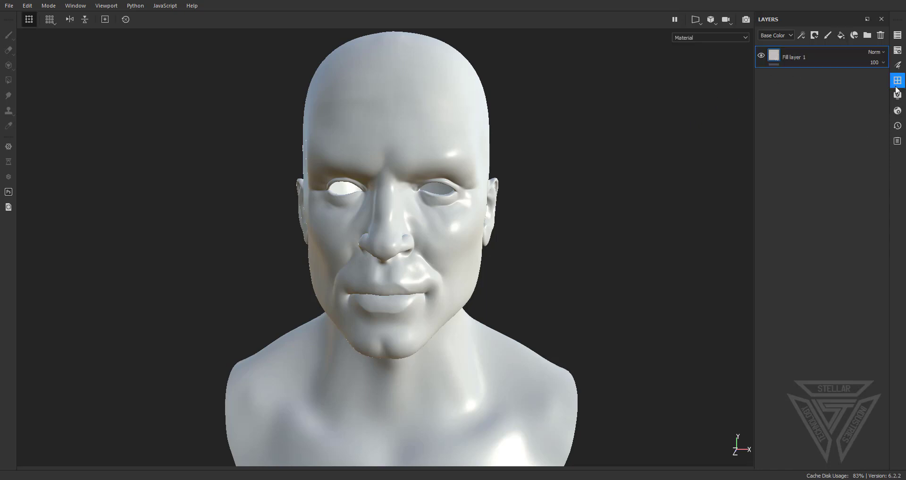
pyautogui.moveTo(784, 81); pyautogui.dragTo(494, 113)
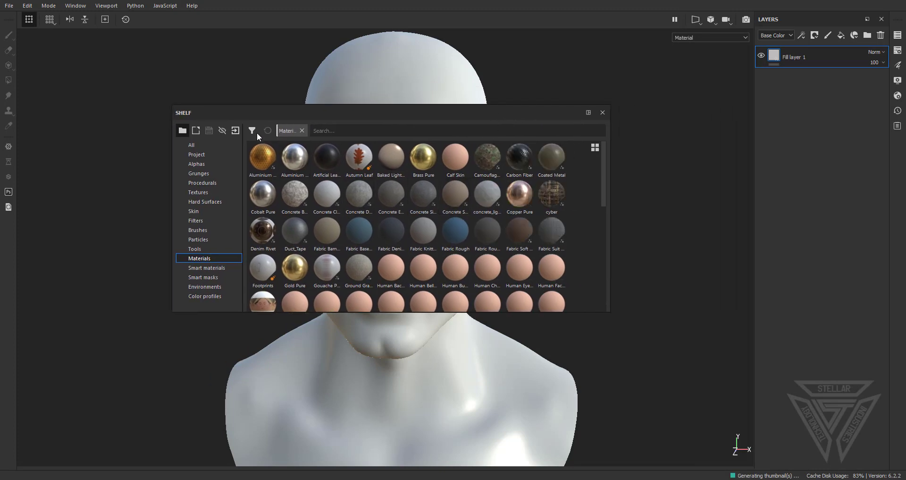
pyautogui.click(236, 131)
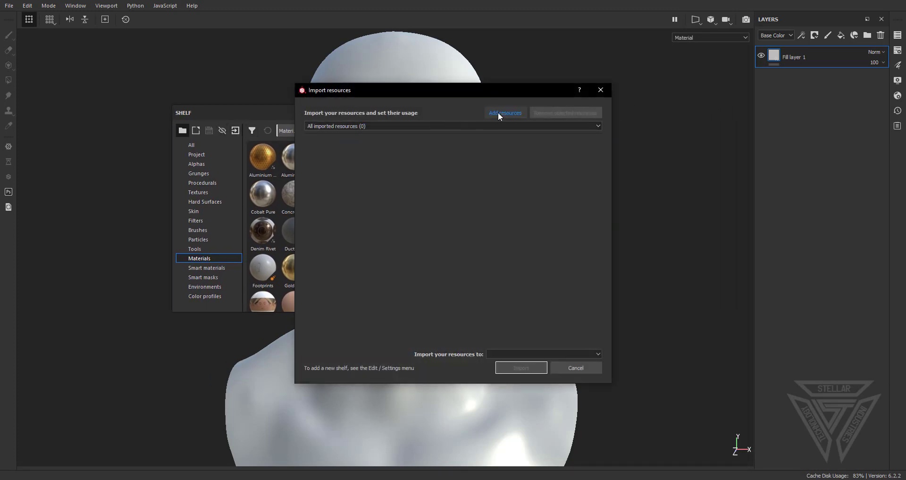
pyautogui.click(500, 114)
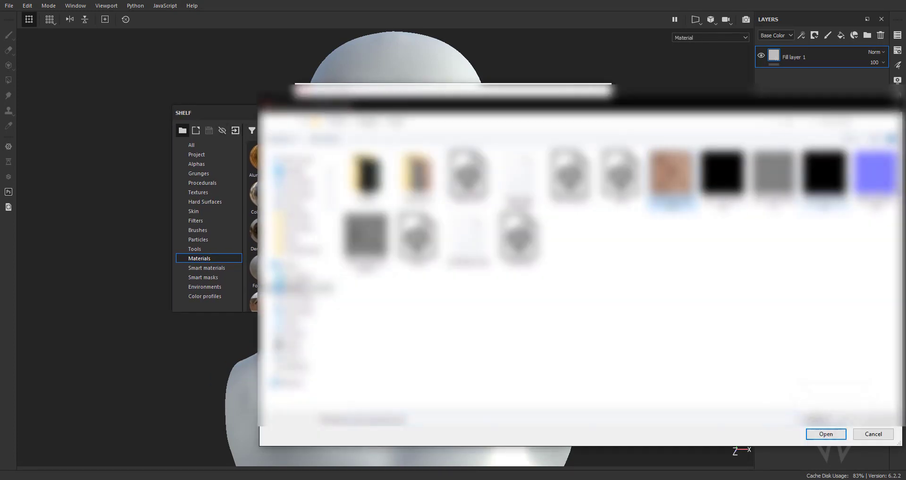
pyautogui.keyDown('shift'); pyautogui.click(875, 172); pyautogui.keyUp('shift')
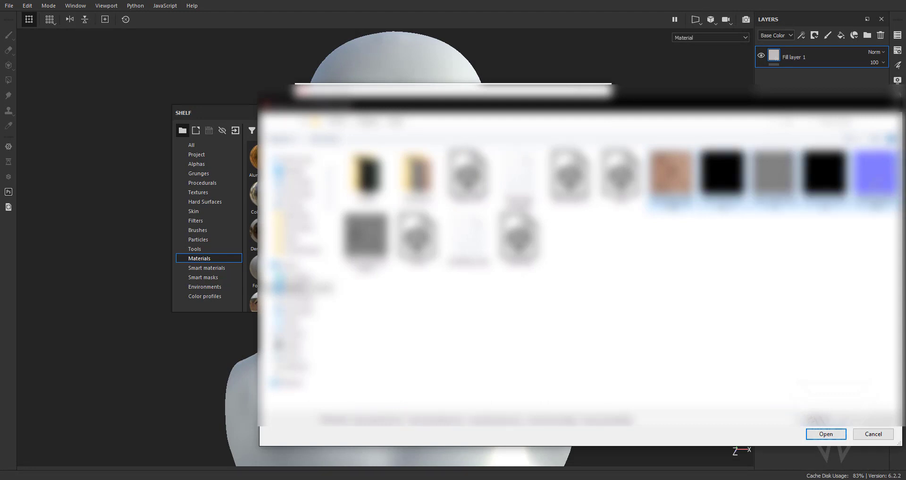
pyautogui.click(827, 433)
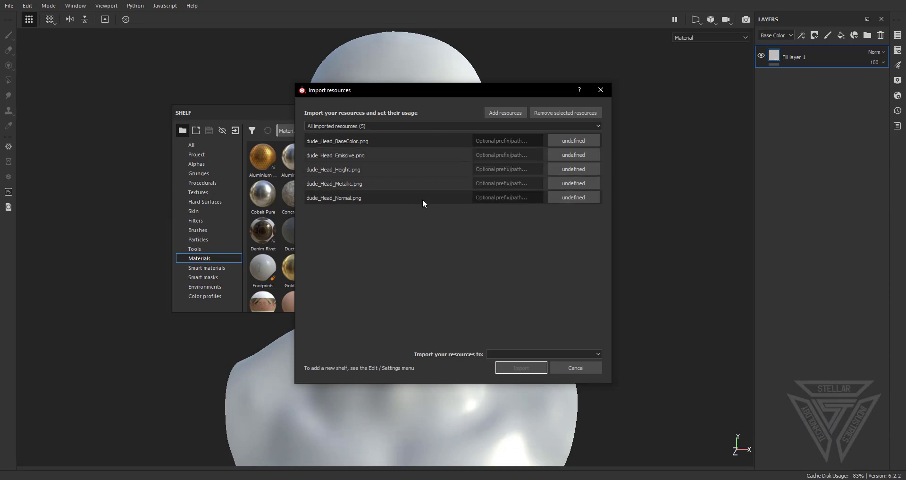
# Set the usage of all five head maps to texture and import them into the current project.
pyautogui.click(566, 140)
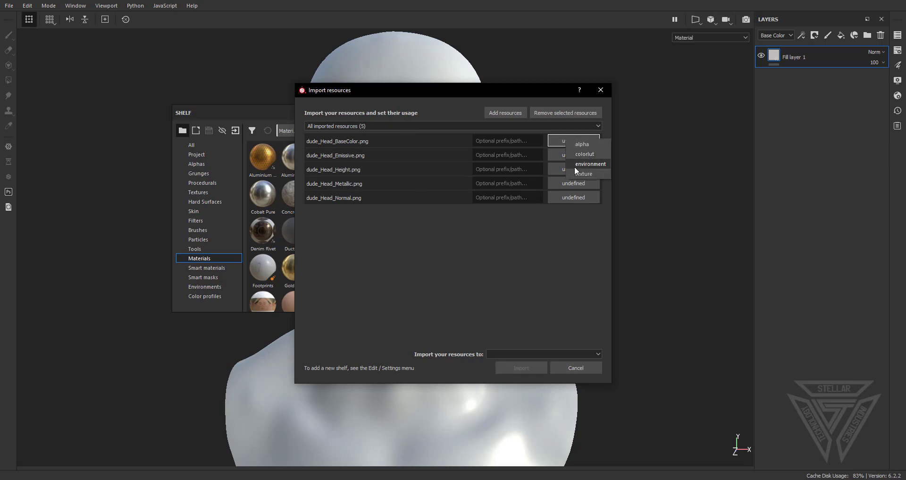
pyautogui.click(585, 173)
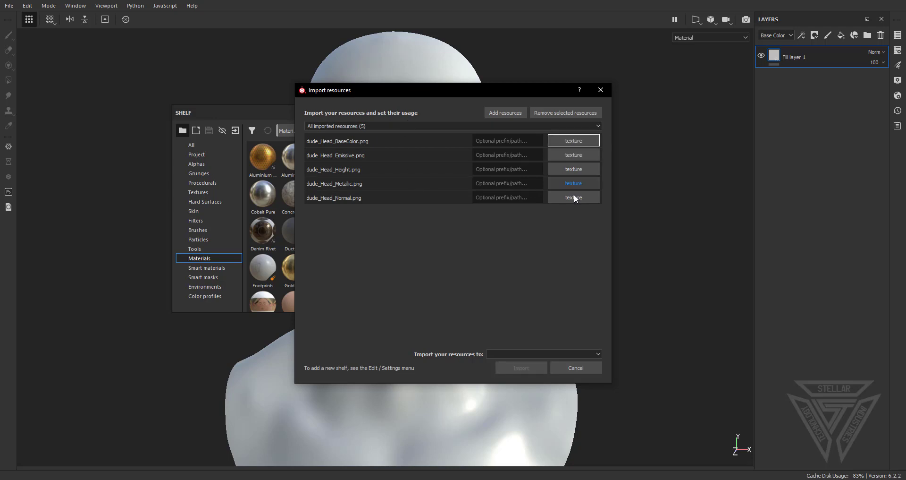
pyautogui.click(528, 353)
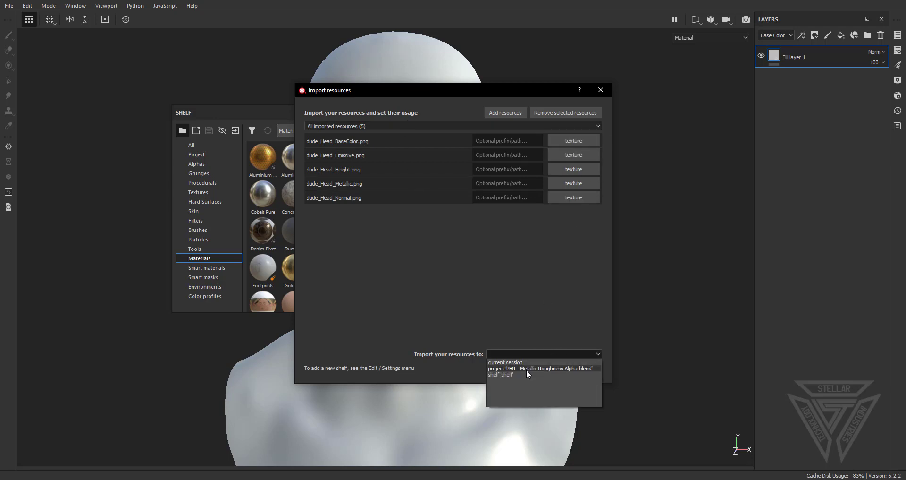
pyautogui.click(526, 369)
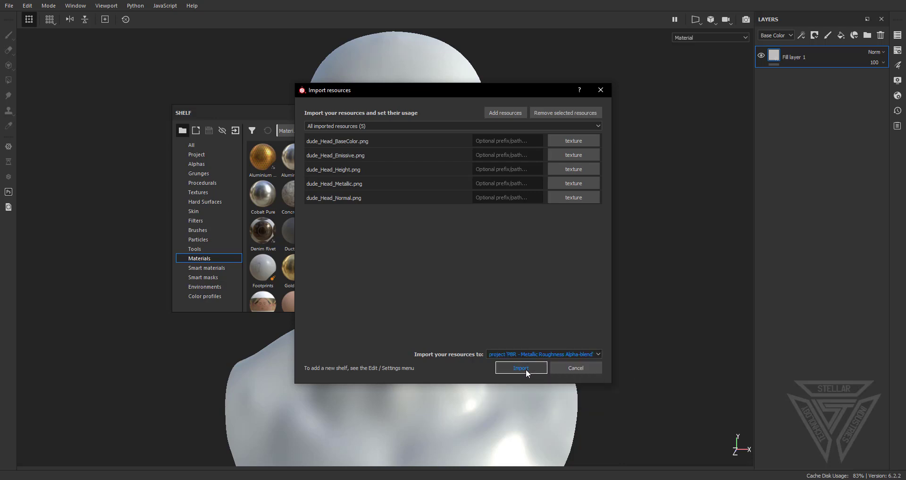
pyautogui.click(524, 368)
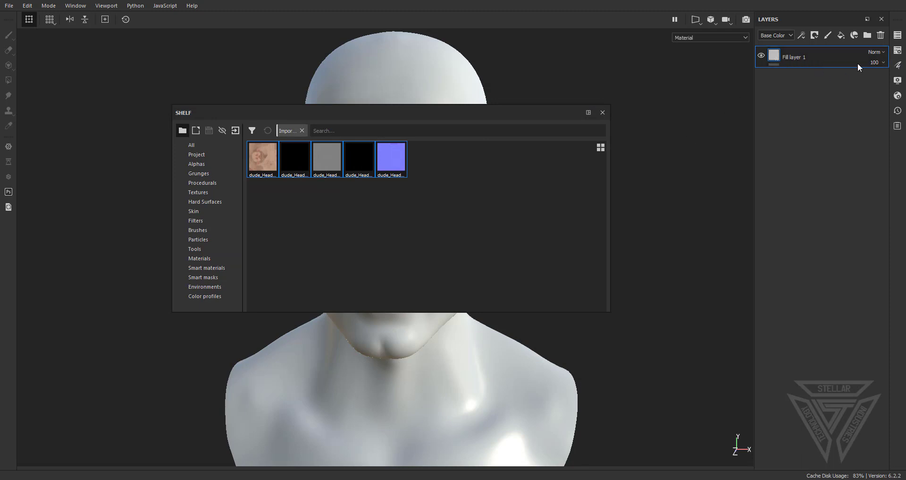
# Assign the dude_Head BaseColor, Height, Roughness, Metallic and Normal maps to the matching channels of Fill layer 1.
pyautogui.click(898, 67)
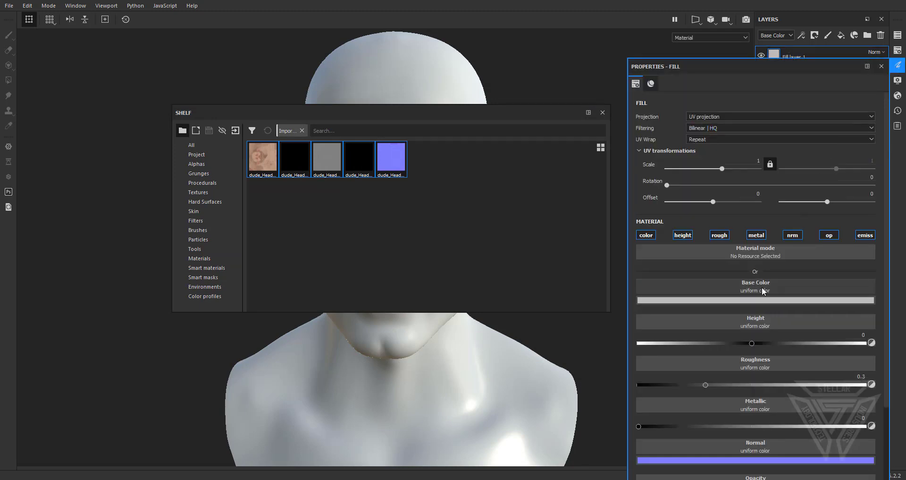
pyautogui.click(276, 215)
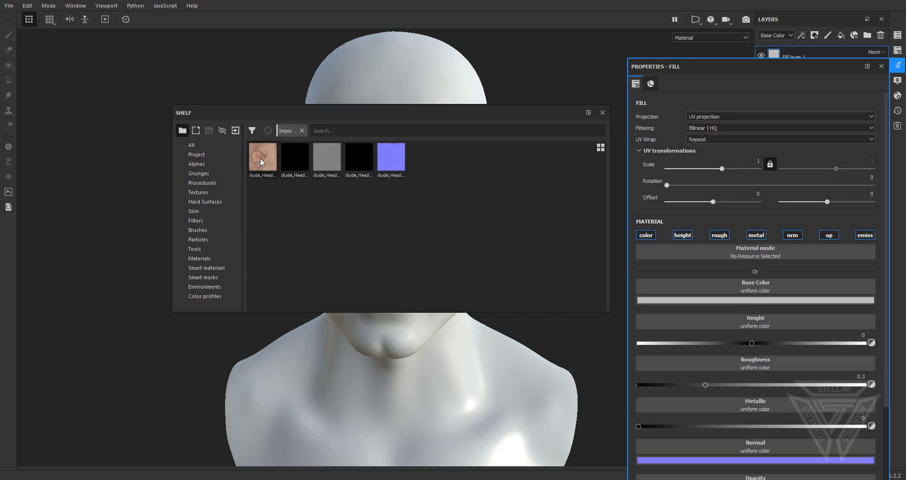
pyautogui.moveTo(262, 160); pyautogui.dragTo(750, 290)
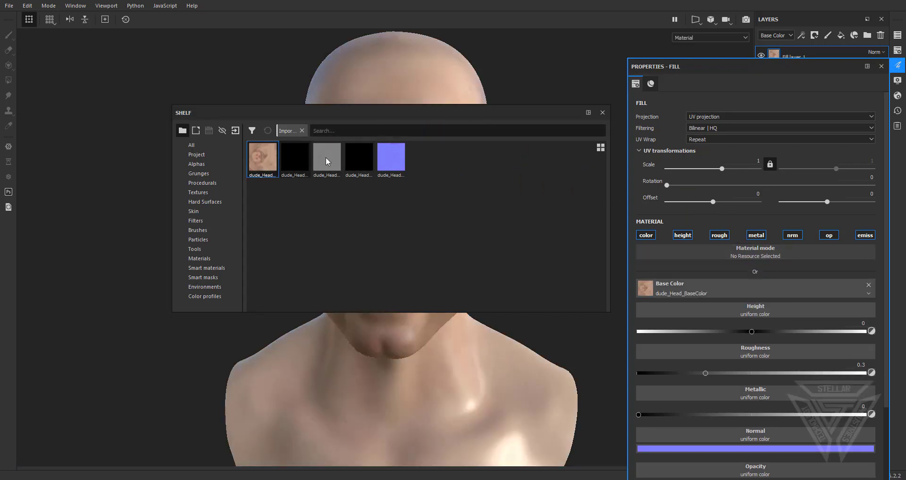
pyautogui.moveTo(324, 158); pyautogui.dragTo(758, 310)
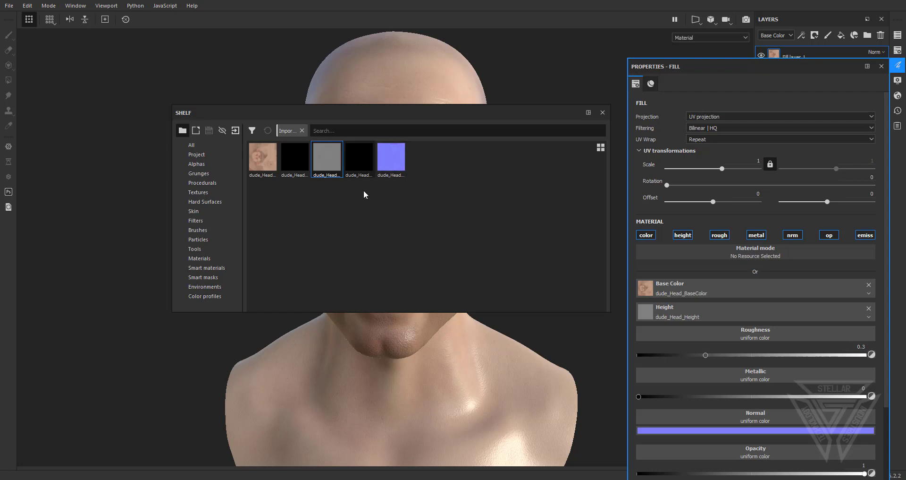
pyautogui.moveTo(361, 165); pyautogui.dragTo(766, 380)
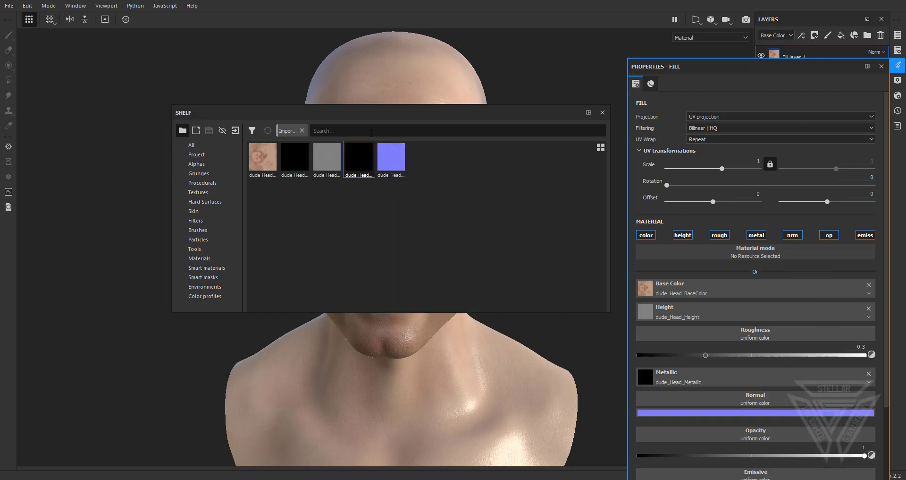
pyautogui.moveTo(389, 165); pyautogui.dragTo(757, 401)
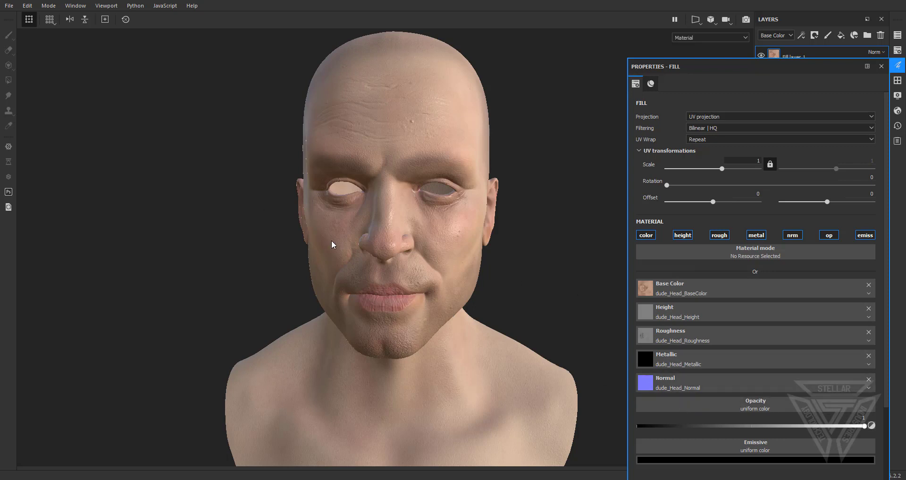
# Examine the skin textures on the head from the side, close up around the mouth and from the front, and review the fill's channels.
pyautogui.keyDown('alt'); pyautogui.moveTo(333, 244); pyautogui.dragTo(487, 348); pyautogui.keyUp('alt')
pyautogui.scroll(5, 454, 320)
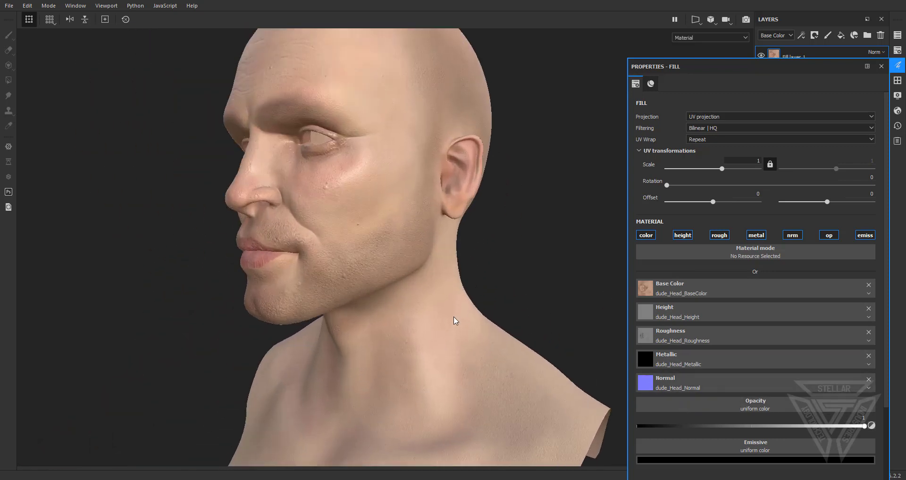
pyautogui.keyDown('alt'); pyautogui.moveTo(454, 320); pyautogui.dragTo(507, 299); pyautogui.keyUp('alt')
pyautogui.scroll(5, 382, 254)
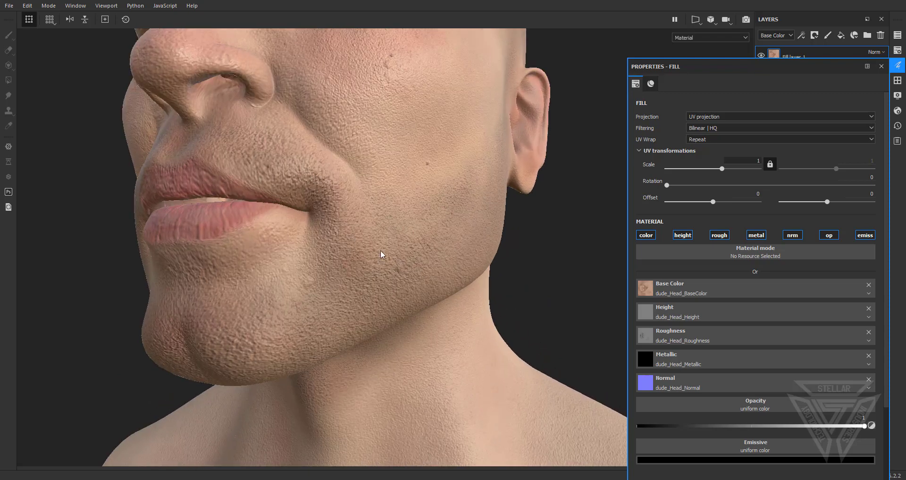
pyautogui.scroll(-5, 380, 253)
pyautogui.keyDown('alt'); pyautogui.moveTo(350, 245); pyautogui.dragTo(421, 279); pyautogui.keyUp('alt')
pyautogui.scroll(-3, 420, 278)
pyautogui.keyDown('alt'); pyautogui.moveTo(408, 267); pyautogui.dragTo(417, 281, button='middle'); pyautogui.keyUp('alt')
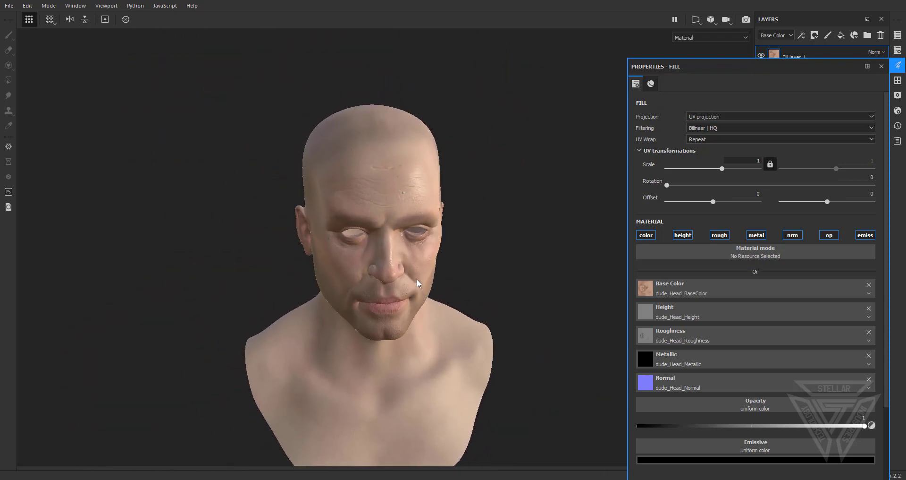
pyautogui.scroll(2, 413, 277)
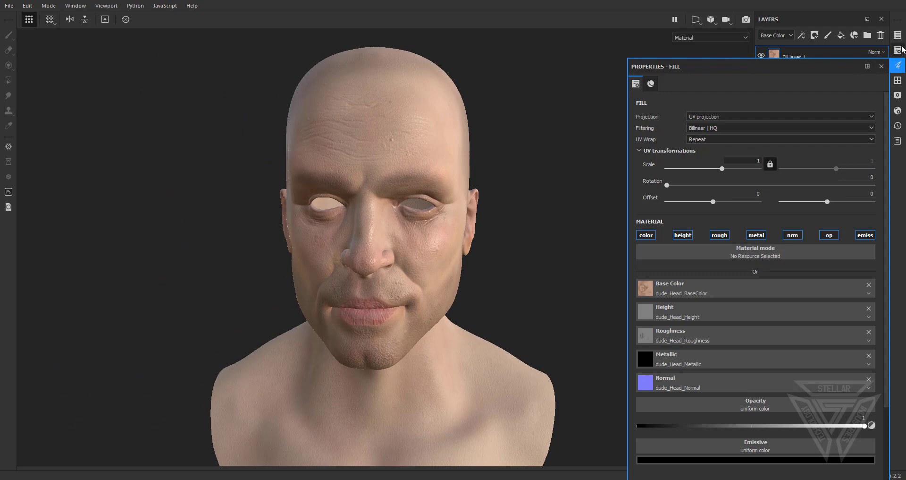
pyautogui.scroll(-4, 712, 381)
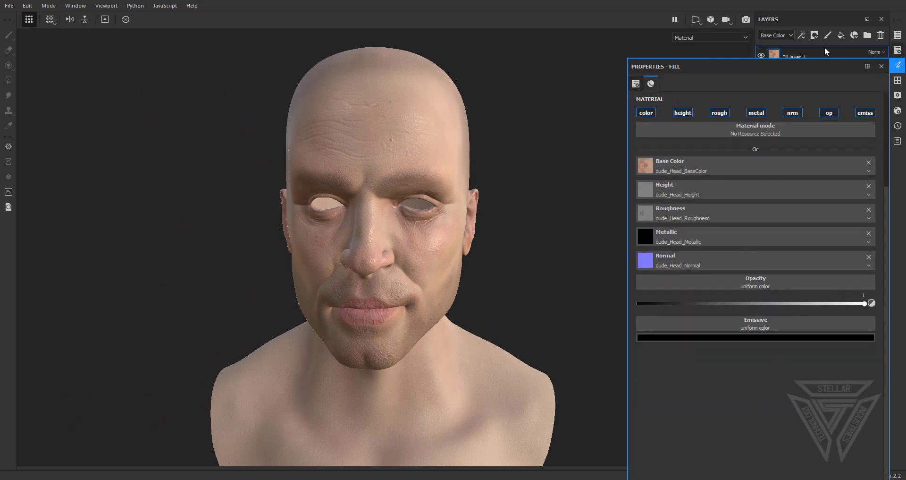
pyautogui.scroll(4, 829, 240)
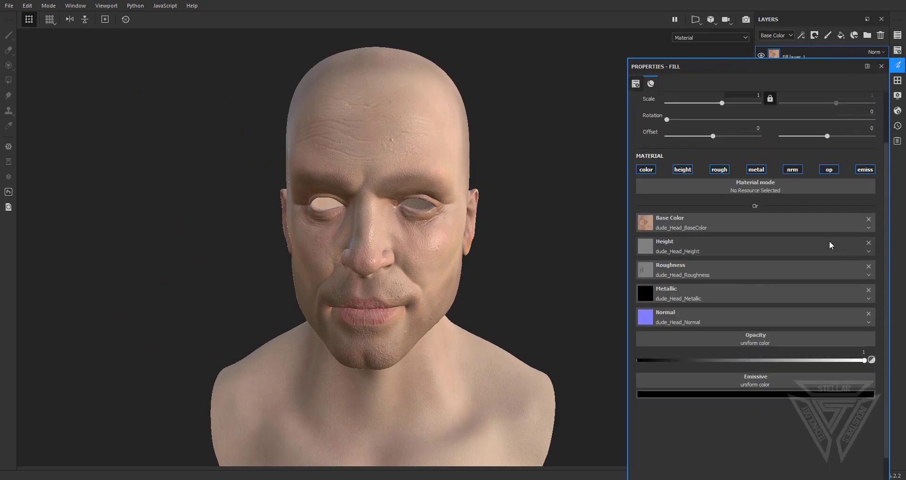
# Set up a mesh map bake for the head's texture set, leaving out the ID and Thickness maps.
pyautogui.click(898, 52)
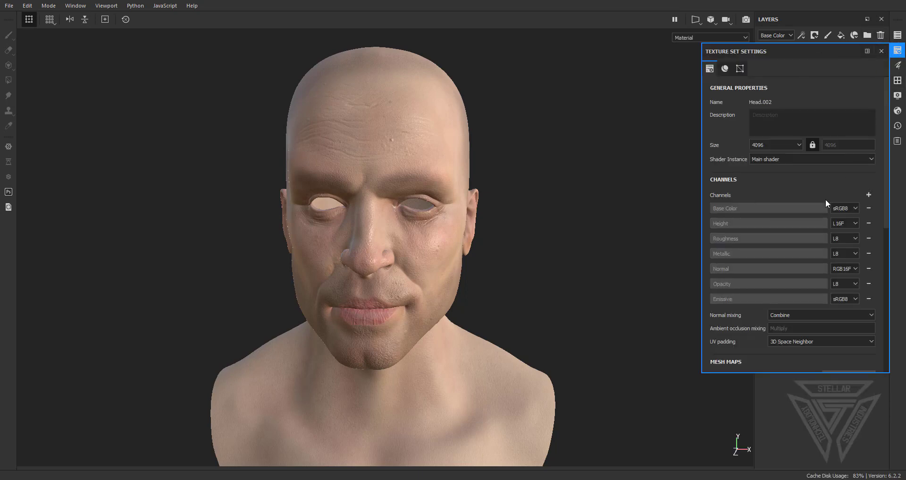
pyautogui.scroll(-5, 831, 236)
pyautogui.click(852, 235)
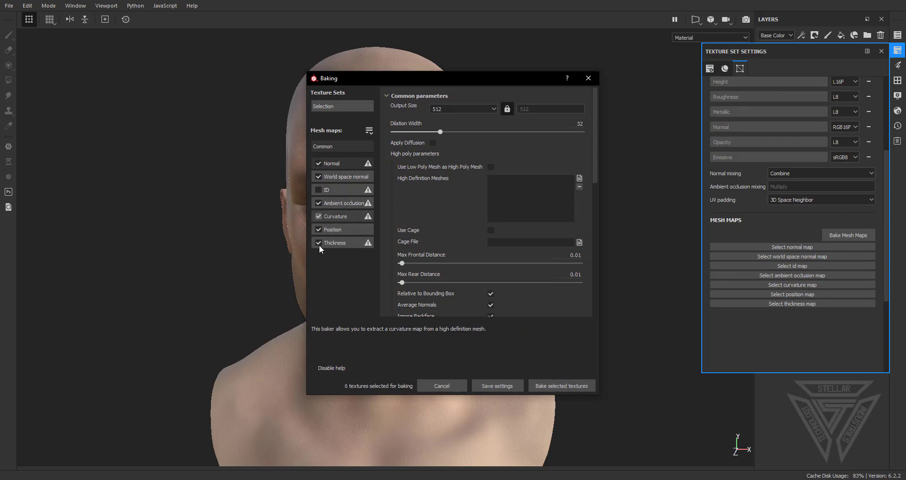
pyautogui.click(318, 190)
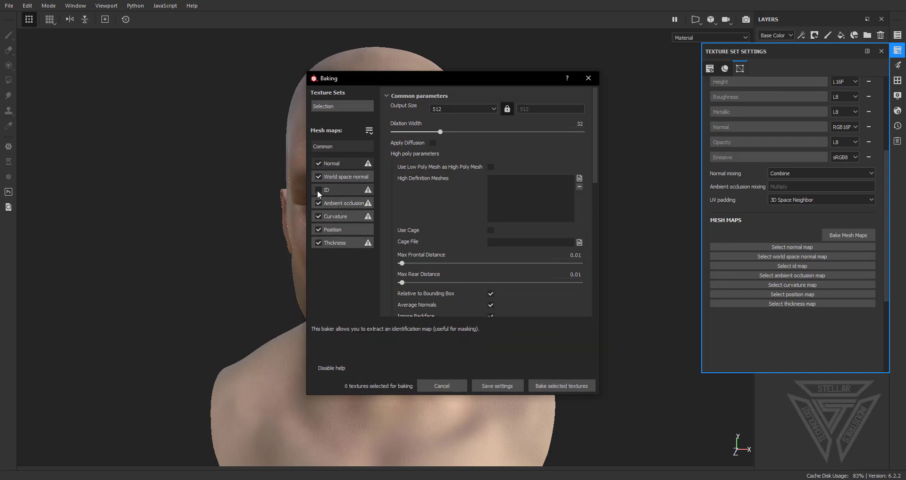
pyautogui.click(319, 243)
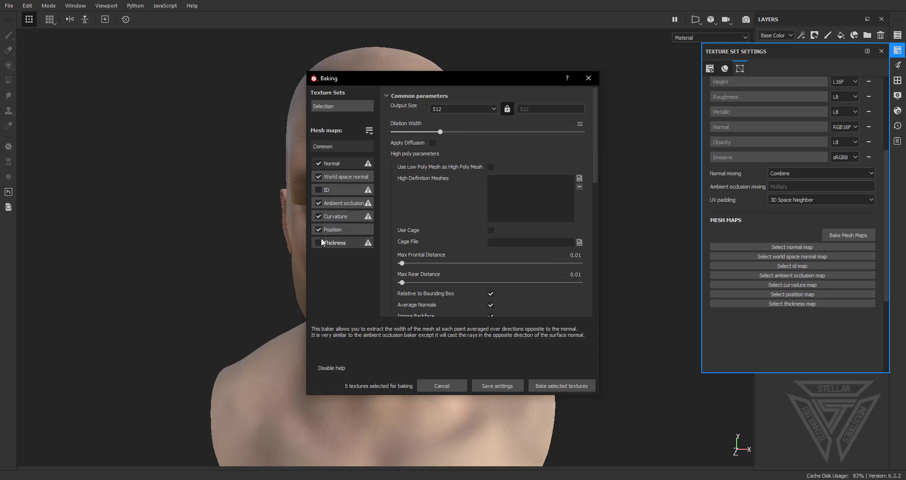
# Set the bake's output size to 4096 and its antialiasing to Subsampling 4x4.
pyautogui.click(466, 109)
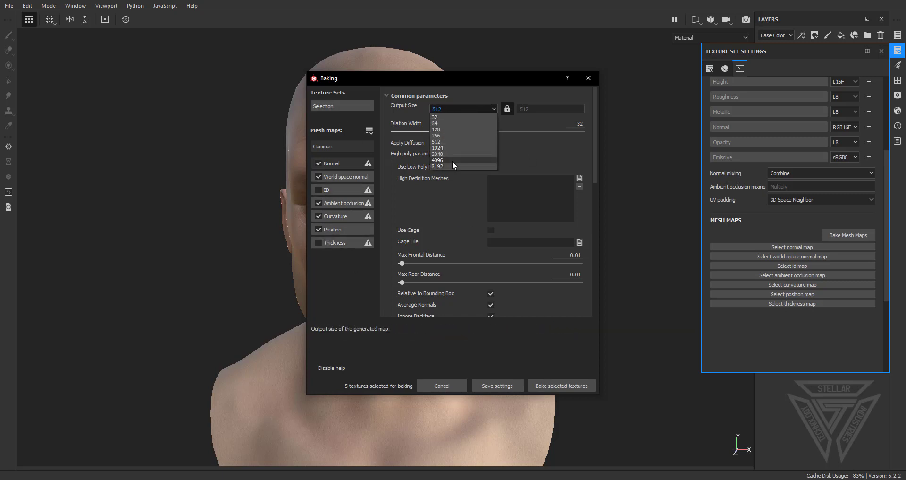
pyautogui.click(452, 160)
pyautogui.scroll(-1, 483, 202)
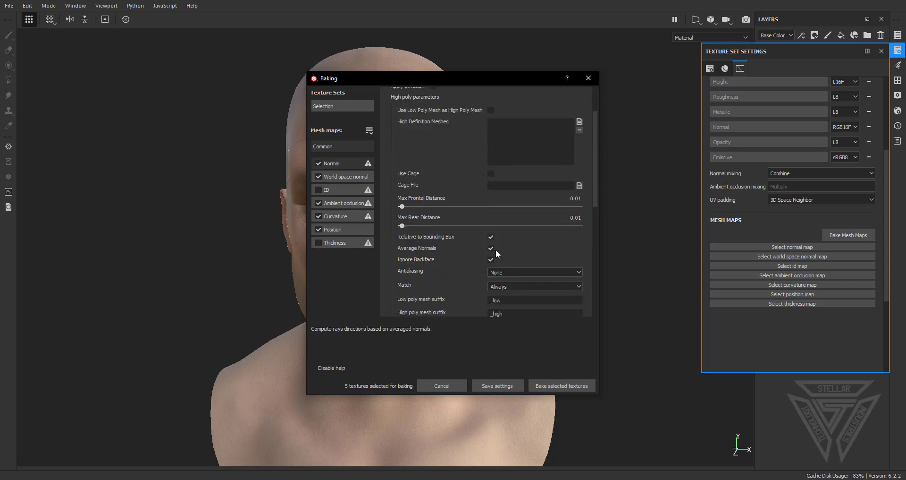
pyautogui.click(511, 273)
pyautogui.click(519, 293)
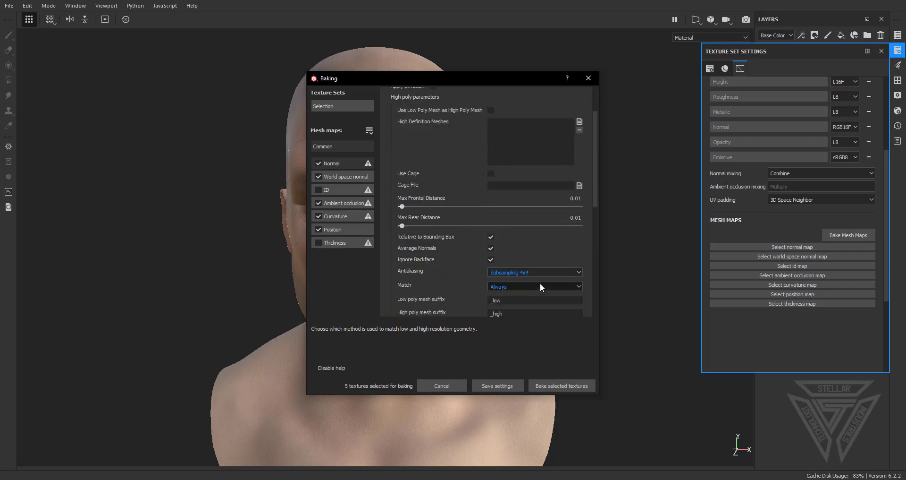
pyautogui.scroll(1, 540, 282)
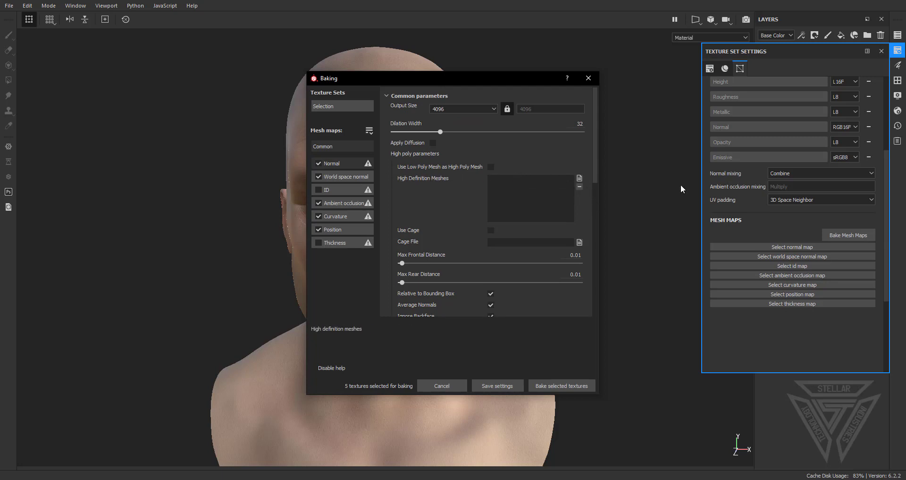
# Load the exported high-poly head as the high definition mesh and bake the selected mesh maps.
pyautogui.click(579, 178)
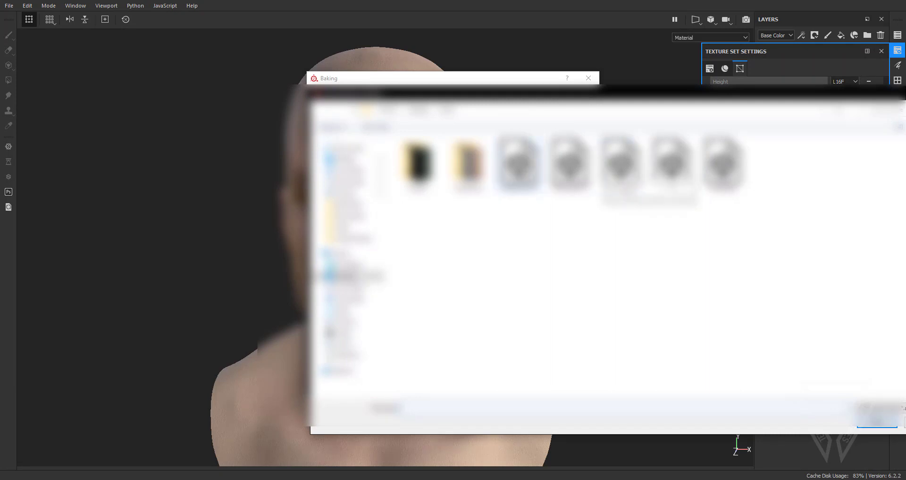
pyautogui.click(525, 172)
pyautogui.click(877, 420)
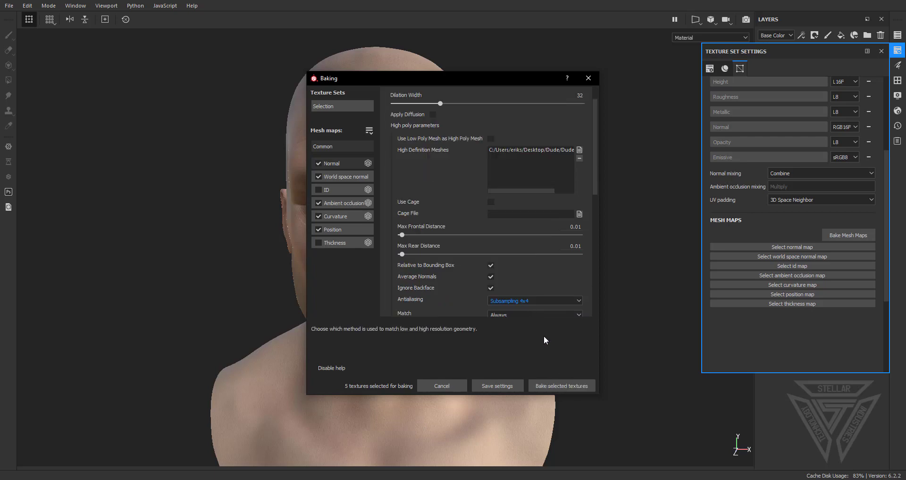
pyautogui.click(571, 385)
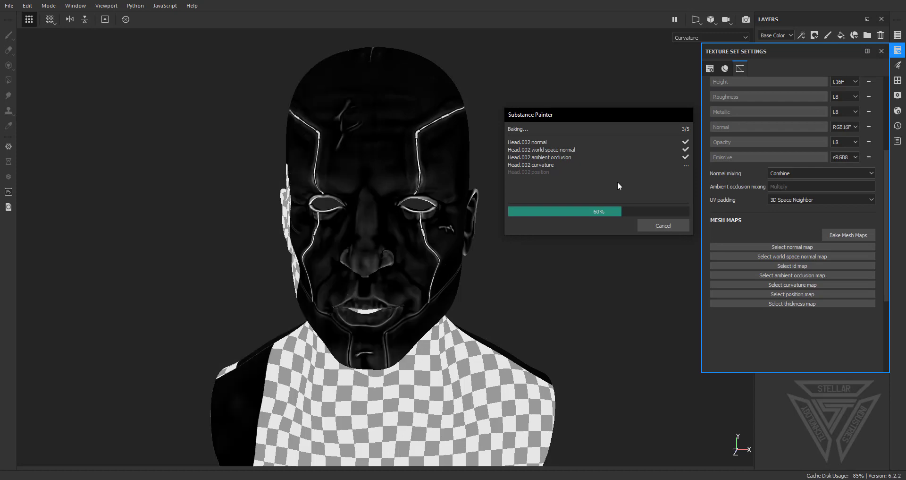
pyautogui.click(663, 225)
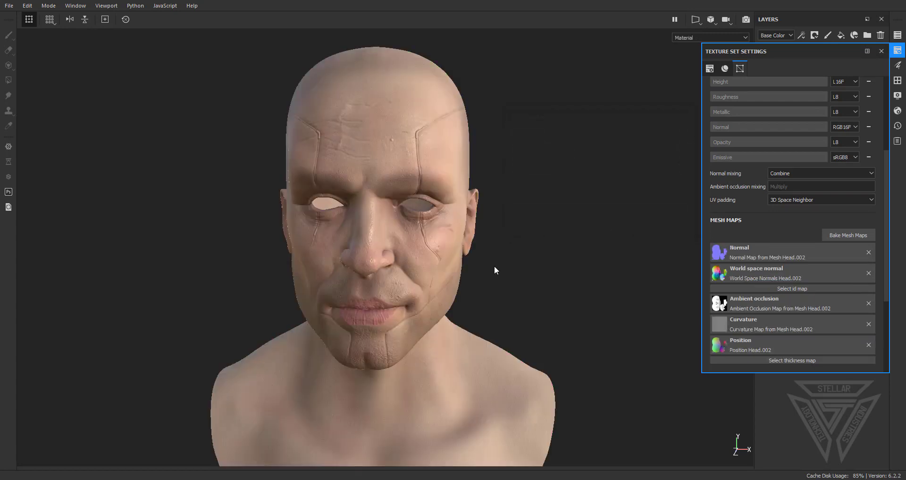
# Examine the baked seam details around the eye, forehead and side of the skull, and put away the texture set settings.
pyautogui.scroll(2, 454, 269)
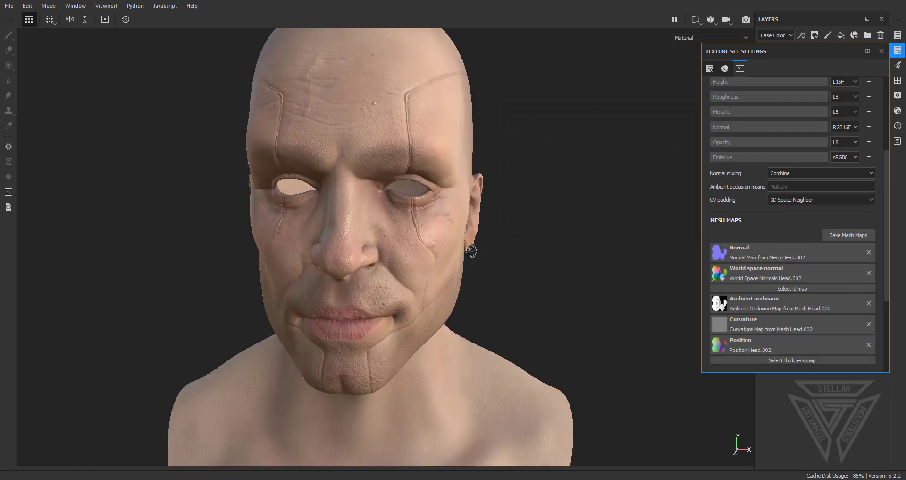
pyautogui.keyDown('alt'); pyautogui.moveTo(471, 250); pyautogui.dragTo(356, 230); pyautogui.keyUp('alt')
pyautogui.keyDown('alt'); pyautogui.moveTo(356, 230); pyautogui.dragTo(398, 273, button='right'); pyautogui.keyUp('alt')
pyautogui.keyDown('alt'); pyautogui.moveTo(399, 273); pyautogui.dragTo(373, 132, button='middle'); pyautogui.keyUp('alt')
pyautogui.keyDown('alt'); pyautogui.moveTo(397, 217); pyautogui.dragTo(433, 239); pyautogui.keyUp('alt')
pyautogui.keyDown('alt'); pyautogui.moveTo(409, 180); pyautogui.dragTo(446, 421, button='middle'); pyautogui.keyUp('alt')
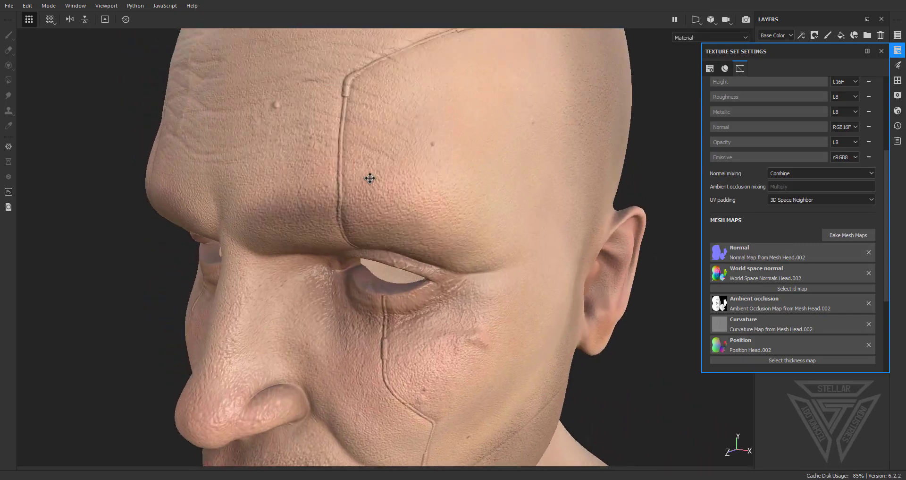
pyautogui.keyDown('alt'); pyautogui.moveTo(370, 178); pyautogui.dragTo(364, 380, button='middle'); pyautogui.keyUp('alt')
pyautogui.keyDown('alt'); pyautogui.moveTo(496, 216); pyautogui.dragTo(323, 244); pyautogui.keyUp('alt')
pyautogui.keyDown('alt'); pyautogui.moveTo(401, 238); pyautogui.dragTo(186, 292, button='middle'); pyautogui.keyUp('alt')
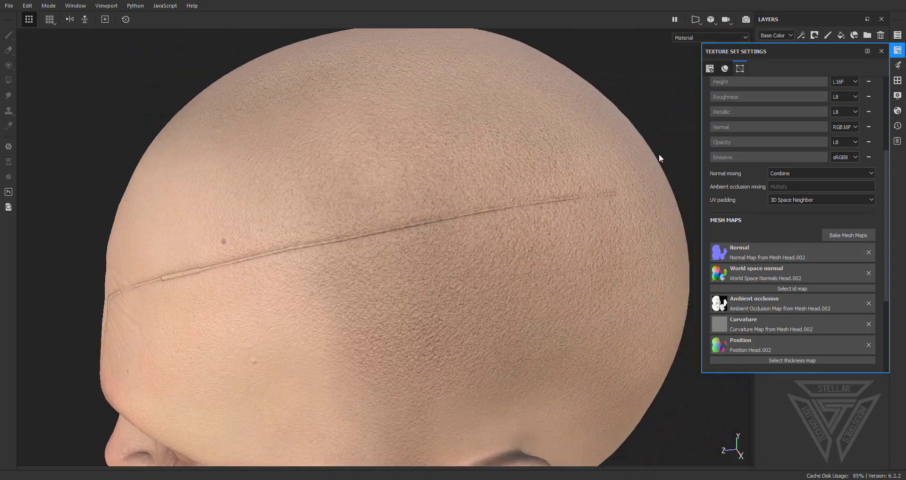
pyautogui.click(881, 51)
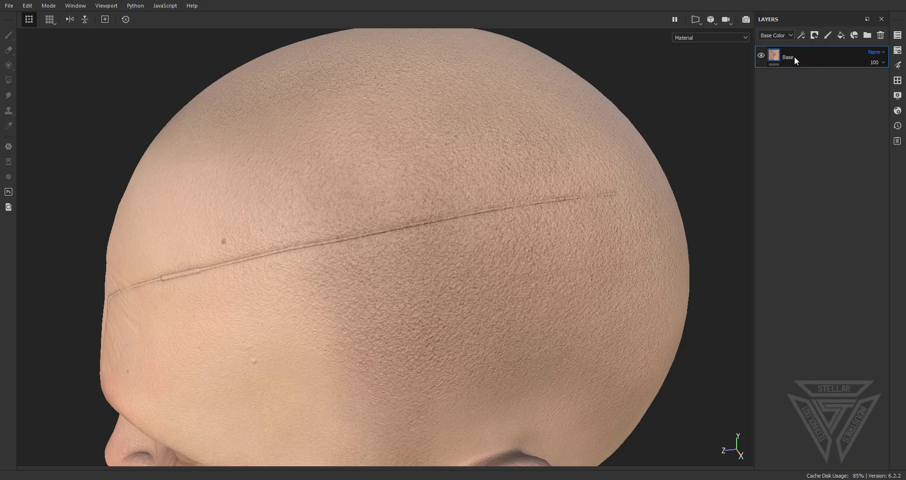
# Add a white mask to the Base skin layer and get ready to paint on it in black.
pyautogui.scroll(-3, 472, 228)
pyautogui.keyDown('alt'); pyautogui.moveTo(309, 251); pyautogui.dragTo(465, 234); pyautogui.keyUp('alt')
pyautogui.keyDown('alt'); pyautogui.moveTo(407, 279); pyautogui.dragTo(572, 186, button='middle'); pyautogui.keyUp('alt')
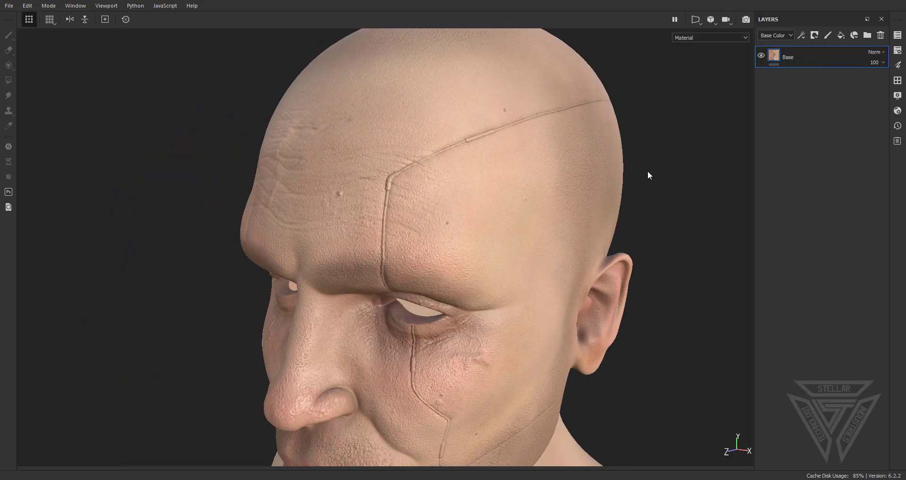
pyautogui.rightClick(808, 61)
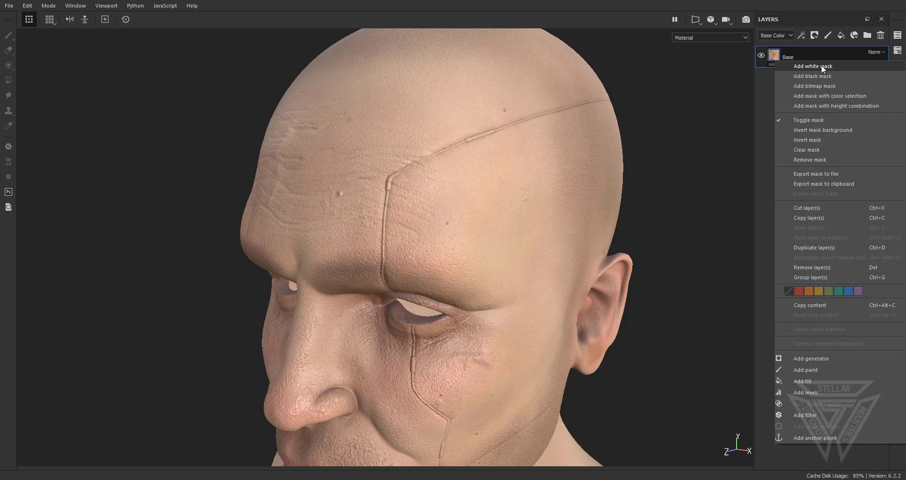
pyautogui.click(822, 66)
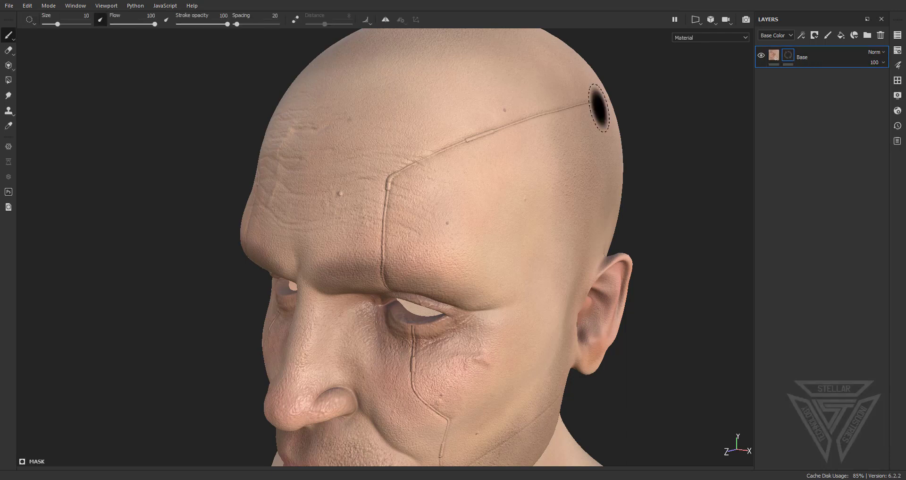
pyautogui.click(416, 187)
pyautogui.click(416, 188)
pyautogui.click(416, 188)
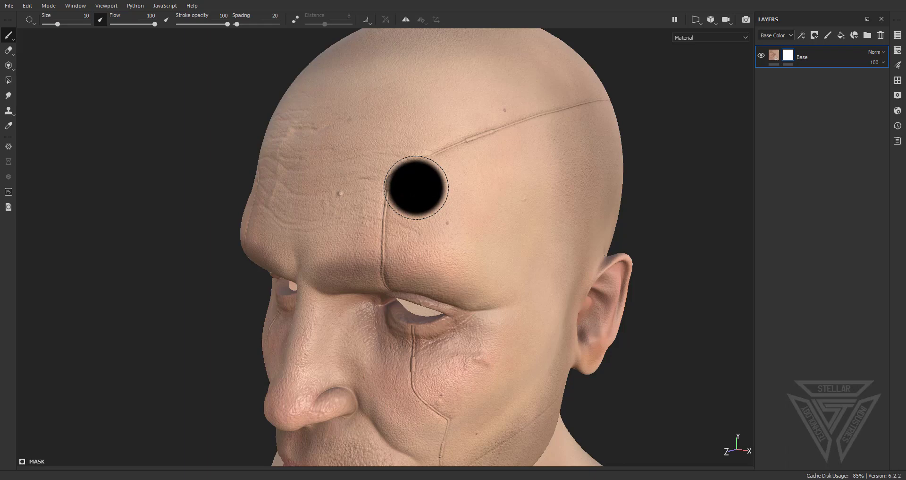
# With a brush size of 0.5, mask out the lowest thin stretch of the cheek seam down to the jaw line.
pyautogui.keyDown('ctrl'); pyautogui.moveTo(388, 193); pyautogui.dragTo(360, 194, button='right'); pyautogui.keyUp('ctrl')
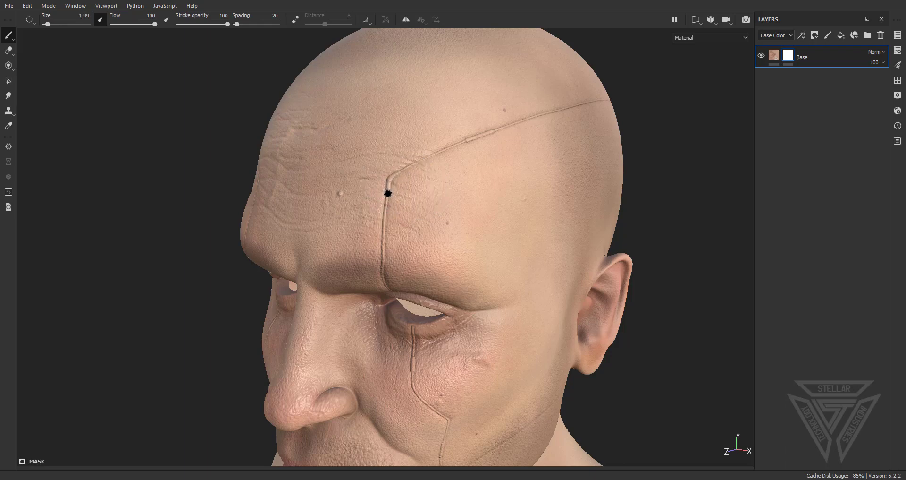
pyautogui.keyDown('alt'); pyautogui.moveTo(419, 412); pyautogui.dragTo(416, 382); pyautogui.keyUp('alt')
pyautogui.keyDown('alt'); pyautogui.moveTo(435, 429); pyautogui.dragTo(413, 360); pyautogui.keyUp('alt')
pyautogui.keyDown('alt'); pyautogui.moveTo(428, 394); pyautogui.dragTo(392, 165, button='middle'); pyautogui.keyUp('alt')
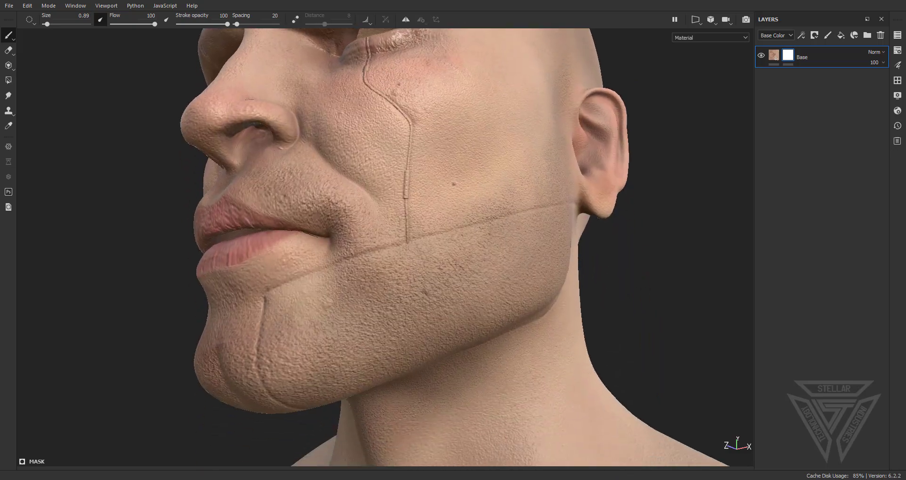
pyautogui.keyDown('alt'); pyautogui.moveTo(391, 166); pyautogui.dragTo(464, 270, button='right'); pyautogui.keyUp('alt')
pyautogui.moveTo(464, 269)
pyautogui.keyDown('alt'); pyautogui.mouseDown(button='middle')
pyautogui.moveTo(415, 242)
pyautogui.moveTo(410, 228)
pyautogui.mouseUp(button='middle'); pyautogui.keyUp('alt')
pyautogui.keyDown('ctrl'); pyautogui.moveTo(390, 246); pyautogui.dragTo(385, 246, button='right'); pyautogui.keyUp('ctrl')
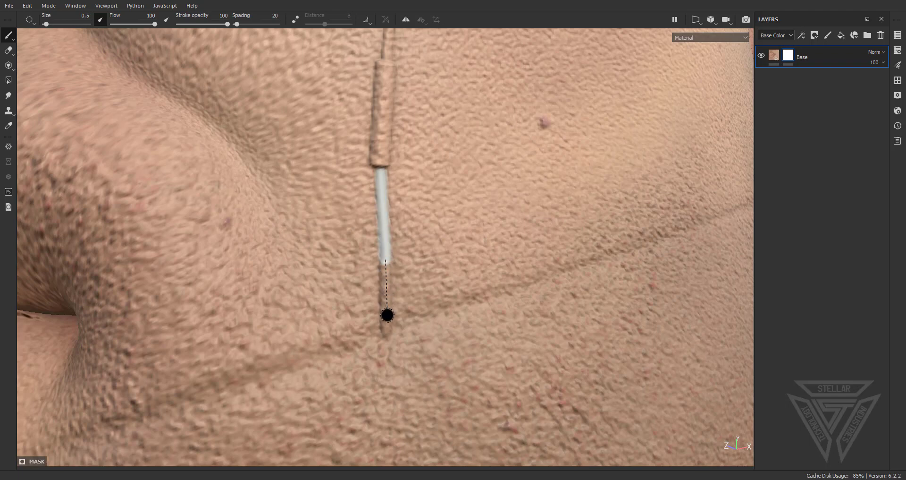
pyautogui.keyDown('shift'); pyautogui.click(386, 332); pyautogui.keyUp('shift')
pyautogui.keyDown('alt'); pyautogui.moveTo(389, 203); pyautogui.dragTo(390, 267, button='middle'); pyautogui.keyUp('alt')
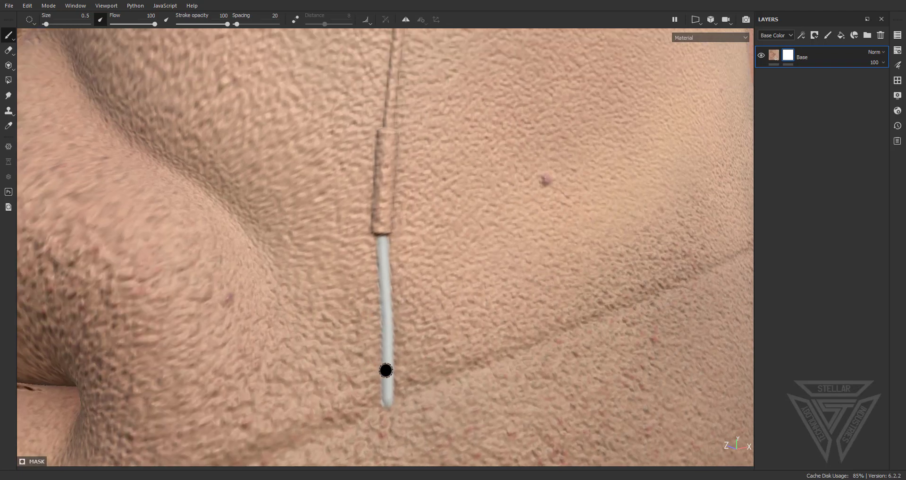
# Mask out the thicker connector segment of the cheek seam with straight black strokes.
pyautogui.keyDown('alt'); pyautogui.moveTo(387, 370); pyautogui.dragTo(415, 277, button='right'); pyautogui.keyUp('alt')
pyautogui.keyDown('alt'); pyautogui.moveTo(415, 277); pyautogui.dragTo(482, 280); pyautogui.keyUp('alt')
pyautogui.keyDown('alt'); pyautogui.moveTo(463, 164); pyautogui.dragTo(440, 278, button='middle'); pyautogui.keyUp('alt')
pyautogui.keyDown('alt'); pyautogui.moveTo(440, 279); pyautogui.dragTo(420, 314); pyautogui.keyUp('alt')
pyautogui.keyDown('alt'); pyautogui.moveTo(420, 313); pyautogui.dragTo(387, 352, button='right'); pyautogui.keyUp('alt')
pyautogui.keyDown('alt'); pyautogui.moveTo(387, 352); pyautogui.dragTo(353, 300); pyautogui.keyUp('alt')
pyautogui.keyDown('alt'); pyautogui.moveTo(352, 301); pyautogui.dragTo(389, 214, button='middle'); pyautogui.keyUp('alt')
pyautogui.keyDown('alt'); pyautogui.moveTo(423, 279); pyautogui.dragTo(551, 267); pyautogui.keyUp('alt')
pyautogui.keyDown('alt'); pyautogui.moveTo(421, 286); pyautogui.dragTo(416, 230, button='middle'); pyautogui.keyUp('alt')
pyautogui.keyDown('alt'); pyautogui.moveTo(416, 229); pyautogui.dragTo(519, 302, button='right'); pyautogui.keyUp('alt')
pyautogui.click(334, 279)
pyautogui.keyDown('shift'); pyautogui.click(337, 172); pyautogui.keyUp('shift')
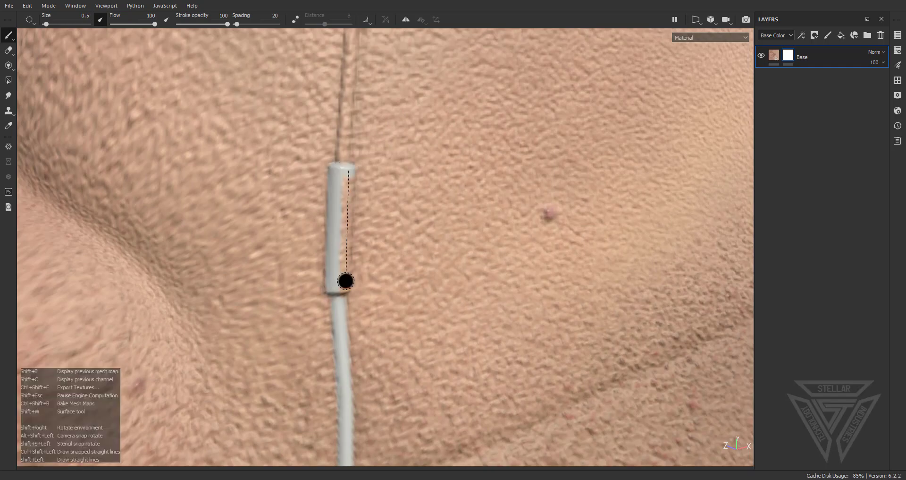
pyautogui.keyDown('shift'); pyautogui.click(346, 281); pyautogui.keyUp('shift')
# Continue masking out the cheek seam above the connector, through its bend and up towards the eye.
pyautogui.click(341, 161)
pyautogui.keyDown('alt'); pyautogui.moveTo(341, 161); pyautogui.dragTo(358, 313, button='middle'); pyautogui.keyUp('alt')
pyautogui.keyDown('shift'); pyautogui.click(369, 126); pyautogui.keyUp('shift')
pyautogui.keyDown('alt'); pyautogui.moveTo(369, 126); pyautogui.dragTo(390, 259, button='middle'); pyautogui.keyUp('alt')
pyautogui.keyDown('shift'); pyautogui.click(319, 198); pyautogui.keyUp('shift')
pyautogui.keyDown('alt'); pyautogui.moveTo(320, 198); pyautogui.dragTo(445, 320); pyautogui.keyUp('alt')
pyautogui.keyDown('alt'); pyautogui.moveTo(397, 258); pyautogui.dragTo(459, 307, button='middle'); pyautogui.keyUp('alt')
pyautogui.keyDown('shift'); pyautogui.click(382, 242); pyautogui.keyUp('shift')
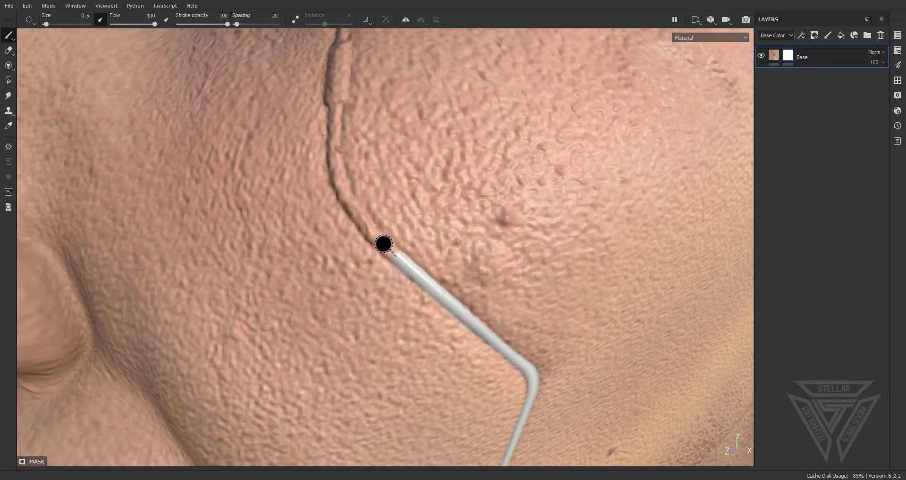
pyautogui.keyDown('shift'); pyautogui.click(332, 181); pyautogui.keyUp('shift')
# Mask out the short connector below the eye and the seam running up to the lower eyelid's edge.
pyautogui.keyDown('alt'); pyautogui.moveTo(332, 85); pyautogui.dragTo(366, 105); pyautogui.keyUp('alt')
pyautogui.moveTo(367, 105)
pyautogui.keyDown('alt'); pyautogui.mouseDown(button='middle')
pyautogui.moveTo(378, 303)
pyautogui.moveTo(383, 283)
pyautogui.mouseUp(button='middle'); pyautogui.keyUp('alt')
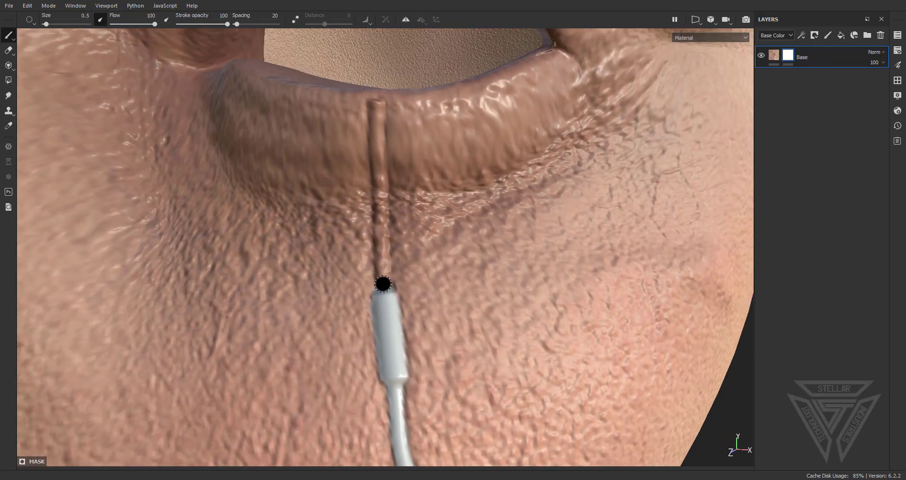
pyautogui.keyDown('shift'); pyautogui.click(379, 100); pyautogui.keyUp('shift')
# Mask out the seam from the upper eyelid over the brow and up the forehead.
pyautogui.keyDown('alt'); pyautogui.moveTo(379, 99); pyautogui.dragTo(502, 142, button='right'); pyautogui.keyUp('alt')
pyautogui.keyDown('alt'); pyautogui.moveTo(502, 142); pyautogui.dragTo(425, 283); pyautogui.keyUp('alt')
pyautogui.keyDown('alt'); pyautogui.moveTo(425, 283); pyautogui.dragTo(496, 339, button='right'); pyautogui.keyUp('alt')
pyautogui.click(379, 332)
pyautogui.keyDown('shift'); pyautogui.click(380, 170); pyautogui.keyUp('shift')
pyautogui.keyDown('alt'); pyautogui.moveTo(380, 170); pyautogui.dragTo(367, 272, button='right'); pyautogui.keyUp('alt')
pyautogui.keyDown('alt'); pyautogui.moveTo(367, 273); pyautogui.dragTo(371, 330); pyautogui.keyUp('alt')
pyautogui.keyDown('alt'); pyautogui.moveTo(370, 330); pyautogui.dragTo(367, 275, button='right'); pyautogui.keyUp('alt')
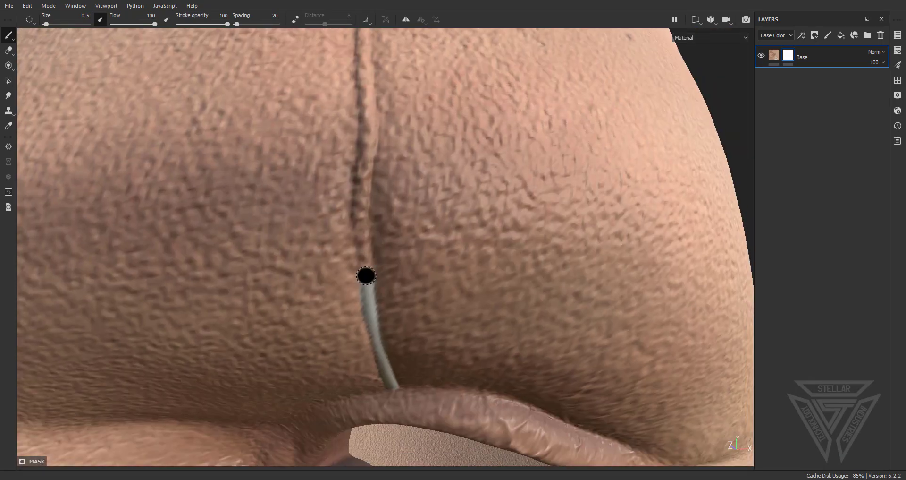
pyautogui.keyDown('alt'); pyautogui.moveTo(340, 213); pyautogui.dragTo(361, 283); pyautogui.keyUp('alt')
pyautogui.keyDown('shift'); pyautogui.click(380, 132); pyautogui.keyUp('shift')
# Mask out the thick elbow of the forehead seam and the beginning of its diagonal stretch.
pyautogui.keyDown('alt'); pyautogui.moveTo(382, 69); pyautogui.dragTo(377, 177, button='middle'); pyautogui.keyUp('alt')
pyautogui.keyDown('alt'); pyautogui.moveTo(378, 177); pyautogui.dragTo(358, 217, button='right'); pyautogui.keyUp('alt')
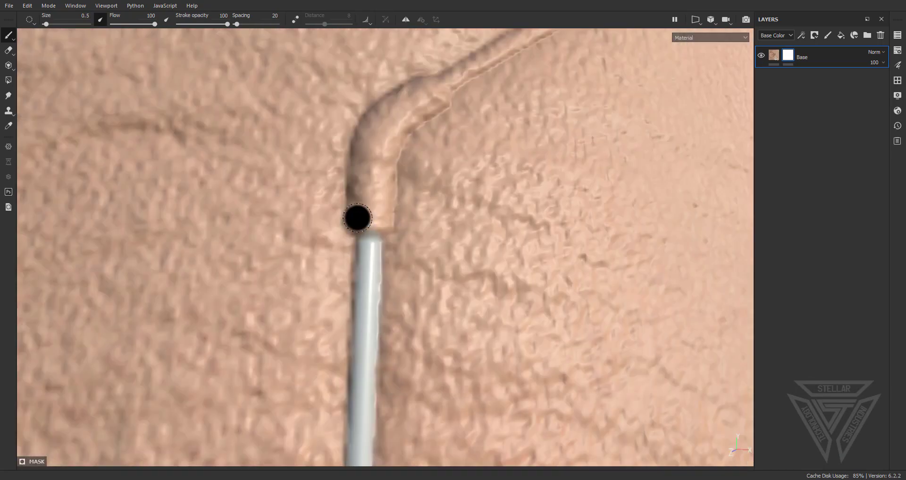
pyautogui.keyDown('alt'); pyautogui.moveTo(379, 163); pyautogui.dragTo(406, 184, button='right'); pyautogui.keyUp('alt')
pyautogui.keyDown('alt'); pyautogui.moveTo(406, 184); pyautogui.dragTo(321, 263, button='middle'); pyautogui.keyUp('alt')
pyautogui.keyDown('shift'); pyautogui.click(423, 201); pyautogui.keyUp('shift')
pyautogui.keyDown('alt'); pyautogui.moveTo(424, 200); pyautogui.dragTo(433, 202, button='right'); pyautogui.keyUp('alt')
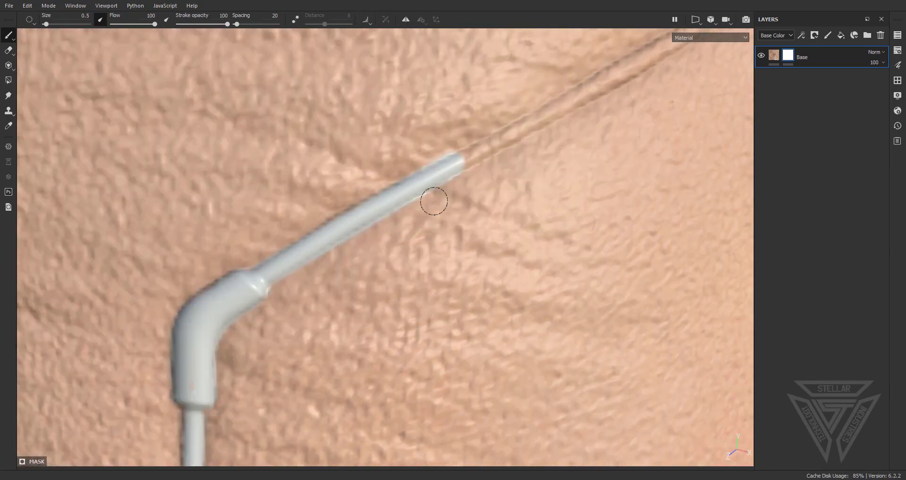
# Extend the masked diagonal forehead seam to the next connector, cleaning its edges with white where needed.
pyautogui.press('x')
pyautogui.keyDown('alt'); pyautogui.moveTo(447, 137); pyautogui.dragTo(320, 249, button='middle'); pyautogui.keyUp('alt')
pyautogui.keyDown('alt'); pyautogui.moveTo(320, 249); pyautogui.dragTo(359, 227, button='right'); pyautogui.keyUp('alt')
pyautogui.moveTo(358, 227)
pyautogui.keyDown('alt'); pyautogui.mouseDown()
pyautogui.moveTo(420, 225)
pyautogui.moveTo(378, 226)
pyautogui.mouseUp(); pyautogui.keyUp('alt')
pyautogui.keyDown('alt'); pyautogui.moveTo(378, 226); pyautogui.dragTo(453, 227, button='right'); pyautogui.keyUp('alt')
pyautogui.keyDown('alt'); pyautogui.moveTo(453, 226); pyautogui.dragTo(332, 265, button='middle'); pyautogui.keyUp('alt')
pyautogui.press('x')
pyautogui.keyDown('shift'); pyautogui.click(570, 145); pyautogui.keyUp('shift')
pyautogui.keyDown('alt'); pyautogui.moveTo(514, 151); pyautogui.dragTo(468, 155); pyautogui.keyUp('alt')
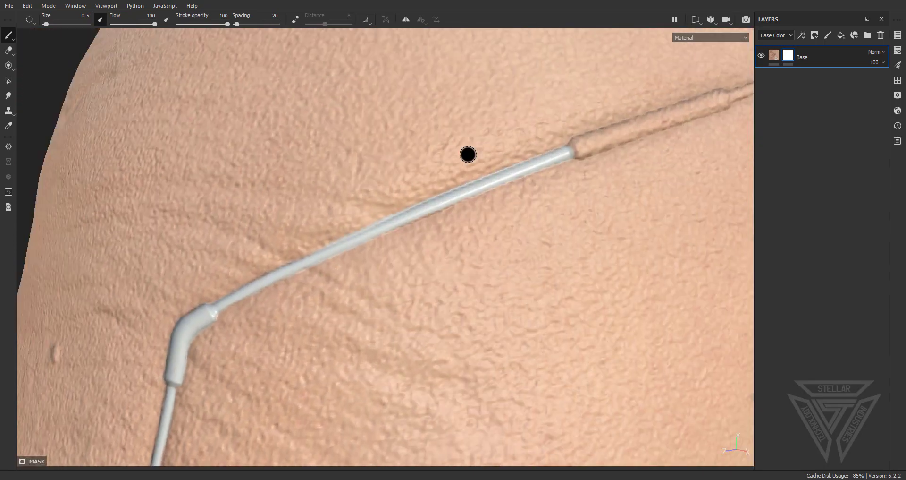
# Mask out the connector on the diagonal seam and the thin line beyond it along the side of the head.
pyautogui.moveTo(398, 208)
pyautogui.keyDown('alt'); pyautogui.mouseDown()
pyautogui.moveTo(410, 319)
pyautogui.moveTo(409, 264)
pyautogui.mouseUp(); pyautogui.keyUp('alt')
pyautogui.keyDown('alt'); pyautogui.moveTo(409, 264); pyautogui.dragTo(453, 236, button='right'); pyautogui.keyUp('alt')
pyautogui.keyDown('alt'); pyautogui.moveTo(519, 165); pyautogui.dragTo(329, 250, button='middle'); pyautogui.keyUp('alt')
pyautogui.press('x')
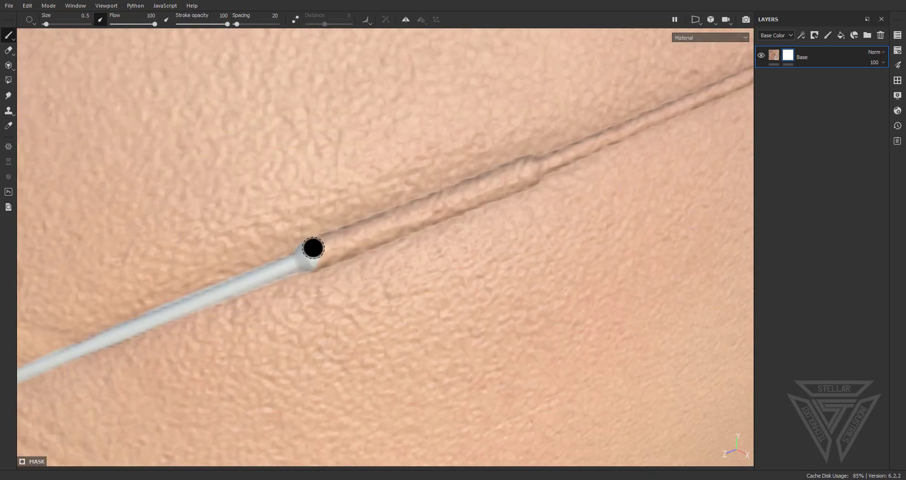
pyautogui.keyDown('alt'); pyautogui.moveTo(398, 220); pyautogui.dragTo(368, 198); pyautogui.keyUp('alt')
pyautogui.keyDown('alt'); pyautogui.moveTo(368, 198); pyautogui.dragTo(331, 198, button='right'); pyautogui.keyUp('alt')
pyautogui.keyDown('shift'); pyautogui.click(536, 194); pyautogui.keyUp('shift')
pyautogui.keyDown('alt'); pyautogui.moveTo(537, 194); pyautogui.dragTo(152, 262, button='middle'); pyautogui.keyUp('alt')
pyautogui.keyDown('shift'); pyautogui.click(296, 222); pyautogui.keyUp('shift')
pyautogui.keyDown('alt'); pyautogui.moveTo(295, 223); pyautogui.dragTo(186, 259, button='middle'); pyautogui.keyUp('alt')
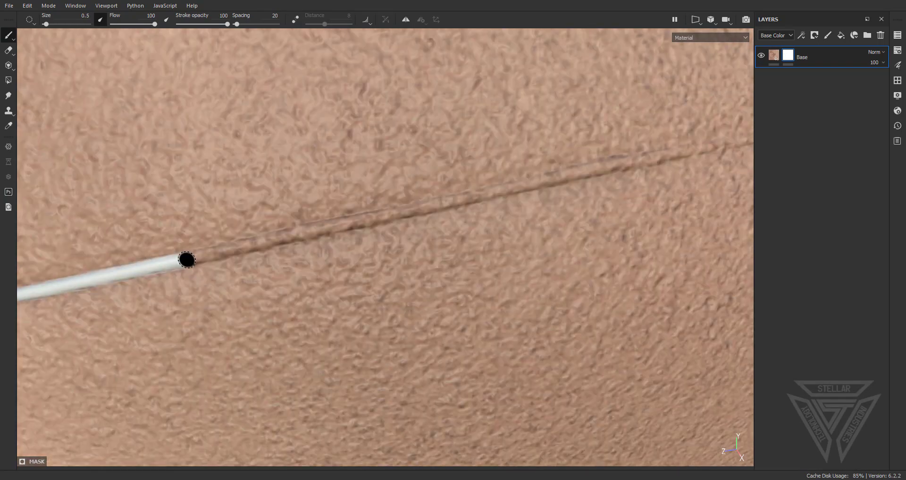
# Mask out the rest of the seam along the side of the skull and trim its lower edge with white.
pyautogui.keyDown('alt'); pyautogui.moveTo(186, 259); pyautogui.dragTo(159, 210); pyautogui.keyUp('alt')
pyautogui.keyDown('shift'); pyautogui.click(609, 193); pyautogui.keyUp('shift')
pyautogui.moveTo(608, 192)
pyautogui.keyDown('alt'); pyautogui.mouseDown()
pyautogui.moveTo(333, 204)
pyautogui.moveTo(627, 192)
pyautogui.moveTo(670, 203)
pyautogui.mouseUp(); pyautogui.keyUp('alt')
pyautogui.press('x')
pyautogui.click(561, 204)
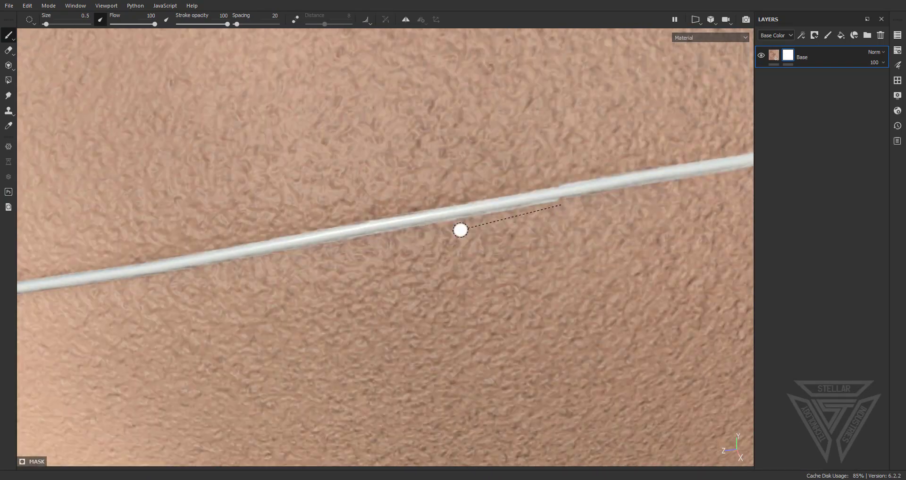
pyautogui.keyDown('alt'); pyautogui.moveTo(308, 239); pyautogui.dragTo(236, 239, button='right'); pyautogui.keyUp('alt')
pyautogui.press('x')
# Set the brush size to about 1.08 and mask out the chin seam from the jaw line down under the chin.
pyautogui.moveTo(236, 240)
pyautogui.keyDown('alt'); pyautogui.mouseDown()
pyautogui.moveTo(426, 237)
pyautogui.moveTo(468, 222)
pyautogui.mouseUp(); pyautogui.keyUp('alt')
pyautogui.keyDown('alt'); pyautogui.moveTo(330, 198); pyautogui.dragTo(405, 189, button='right'); pyautogui.keyUp('alt')
pyautogui.keyDown('ctrl'); pyautogui.moveTo(378, 143); pyautogui.dragTo(387, 142, button='right'); pyautogui.keyUp('ctrl')
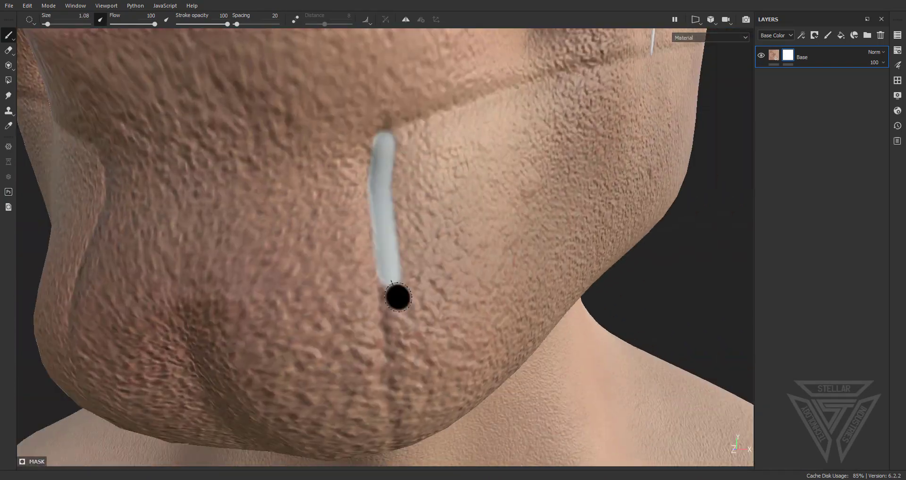
pyautogui.keyDown('shift'); pyautogui.click(396, 330); pyautogui.keyUp('shift')
pyautogui.keyDown('alt'); pyautogui.moveTo(395, 330); pyautogui.dragTo(285, 115); pyautogui.keyUp('alt')
pyautogui.keyDown('shift'); pyautogui.click(304, 317); pyautogui.keyUp('shift')
pyautogui.keyDown('alt'); pyautogui.moveTo(304, 317); pyautogui.dragTo(279, 236); pyautogui.keyUp('alt')
pyautogui.keyDown('shift'); pyautogui.click(479, 377); pyautogui.keyUp('shift')
# Mask out the lower border of the jaw panel along the underside of the jaw.
pyautogui.moveTo(479, 377)
pyautogui.keyDown('alt'); pyautogui.mouseDown(button='middle')
pyautogui.moveTo(430, 345)
pyautogui.moveTo(392, 242)
pyautogui.mouseUp(button='middle'); pyautogui.keyUp('alt')
pyautogui.keyDown('alt'); pyautogui.moveTo(392, 243); pyautogui.dragTo(136, 298); pyautogui.keyUp('alt')
pyautogui.keyDown('shift'); pyautogui.click(516, 239); pyautogui.keyUp('shift')
pyautogui.keyDown('alt'); pyautogui.moveTo(516, 239); pyautogui.dragTo(529, 225); pyautogui.keyUp('alt')
pyautogui.keyDown('alt'); pyautogui.moveTo(530, 224); pyautogui.dragTo(571, 212, button='right'); pyautogui.keyUp('alt')
pyautogui.keyDown('alt'); pyautogui.moveTo(572, 212); pyautogui.dragTo(425, 284, button='middle'); pyautogui.keyUp('alt')
# Mask out the jaw panel's rear border up to the ear and the start of its upper border.
pyautogui.moveTo(449, 161)
pyautogui.mouseDown()
pyautogui.moveTo(452, 240)
pyautogui.moveTo(418, 336)
pyautogui.mouseUp()
pyautogui.keyDown('alt'); pyautogui.moveTo(472, 284); pyautogui.dragTo(437, 310, button='right'); pyautogui.keyUp('alt')
pyautogui.keyDown('shift'); pyautogui.click(402, 144); pyautogui.keyUp('shift')
pyautogui.moveTo(401, 144)
pyautogui.keyDown('alt'); pyautogui.mouseDown()
pyautogui.moveTo(469, 162)
pyautogui.moveTo(529, 160)
pyautogui.mouseUp(); pyautogui.keyUp('alt')
pyautogui.keyDown('shift'); pyautogui.click(568, 128); pyautogui.keyUp('shift')
pyautogui.keyDown('alt'); pyautogui.moveTo(341, 208); pyautogui.dragTo(439, 203); pyautogui.keyUp('alt')
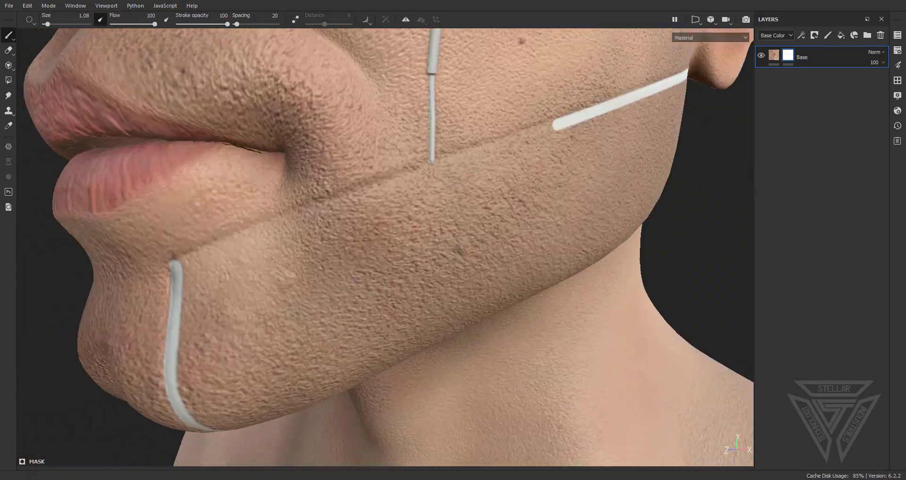
# With a brush size of about 3.35, paint a wide black band inside the jaw panel's front corner, upper and rear borders.
pyautogui.keyDown('alt'); pyautogui.moveTo(179, 266); pyautogui.dragTo(302, 231, button='right'); pyautogui.keyUp('alt')
pyautogui.keyDown('ctrl'); pyautogui.moveTo(302, 231); pyautogui.dragTo(333, 231, button='right'); pyautogui.keyUp('ctrl')
pyautogui.moveTo(326, 226); pyautogui.dragTo(349, 265)
pyautogui.keyDown('alt'); pyautogui.moveTo(338, 298); pyautogui.dragTo(283, 264); pyautogui.keyUp('alt')
pyautogui.keyDown('shift'); pyautogui.click(263, 257); pyautogui.keyUp('shift')
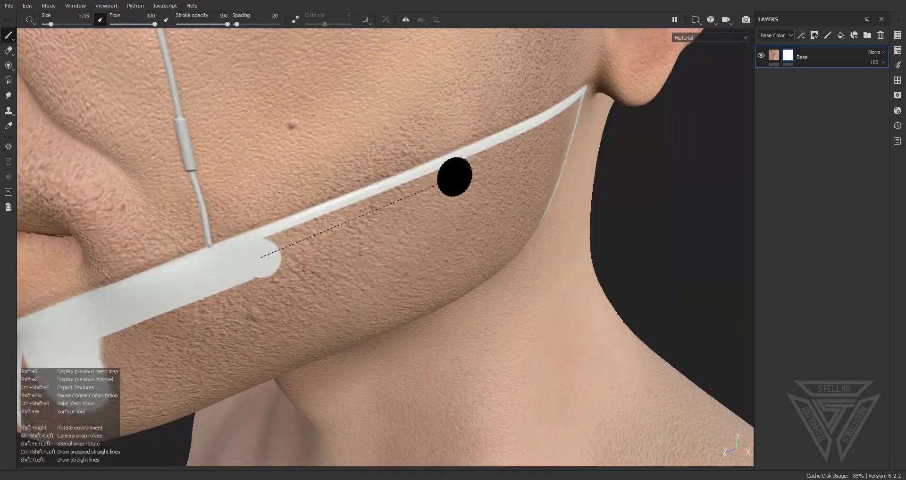
pyautogui.keyDown('shift'); pyautogui.click(455, 178); pyautogui.keyUp('shift')
pyautogui.keyDown('alt'); pyautogui.moveTo(455, 178); pyautogui.dragTo(543, 174); pyautogui.keyUp('alt')
pyautogui.keyDown('shift'); pyautogui.click(635, 105); pyautogui.keyUp('shift')
pyautogui.keyDown('shift'); pyautogui.click(580, 248); pyautogui.keyUp('shift')
# Widen the masked band along the jaw panel's chin side, lower border and rear edge.
pyautogui.moveTo(579, 248)
pyautogui.keyDown('alt'); pyautogui.mouseDown()
pyautogui.moveTo(431, 257)
pyautogui.moveTo(533, 208)
pyautogui.mouseUp(); pyautogui.keyUp('alt')
pyautogui.moveTo(344, 207)
pyautogui.mouseDown()
pyautogui.moveTo(363, 314)
pyautogui.moveTo(340, 236)
pyautogui.mouseUp()
pyautogui.keyDown('shift'); pyautogui.click(214, 290); pyautogui.keyUp('shift')
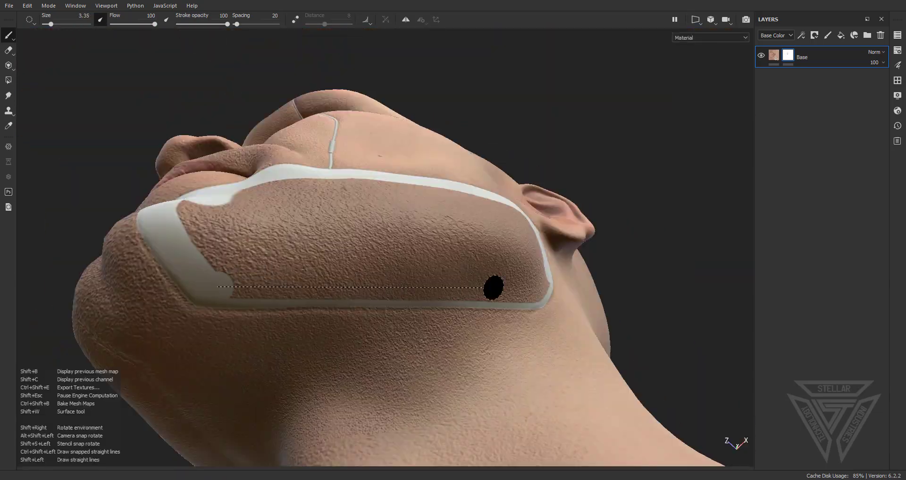
pyautogui.keyDown('shift'); pyautogui.click(494, 287); pyautogui.keyUp('shift')
pyautogui.keyDown('alt'); pyautogui.moveTo(493, 287); pyautogui.dragTo(552, 331); pyautogui.keyUp('alt')
pyautogui.keyDown('shift'); pyautogui.click(555, 207); pyautogui.keyUp('shift')
pyautogui.keyDown('alt'); pyautogui.moveTo(555, 207); pyautogui.dragTo(496, 189); pyautogui.keyUp('alt')
# Fill in the remaining skin inside the jaw panel on the mask, enlarging the brush to about 8.59.
pyautogui.moveTo(501, 175)
pyautogui.mouseDown()
pyautogui.moveTo(218, 354)
pyautogui.moveTo(245, 298)
pyautogui.mouseUp()
pyautogui.keyDown('ctrl'); pyautogui.moveTo(259, 290); pyautogui.dragTo(302, 290, button='right'); pyautogui.keyUp('ctrl')
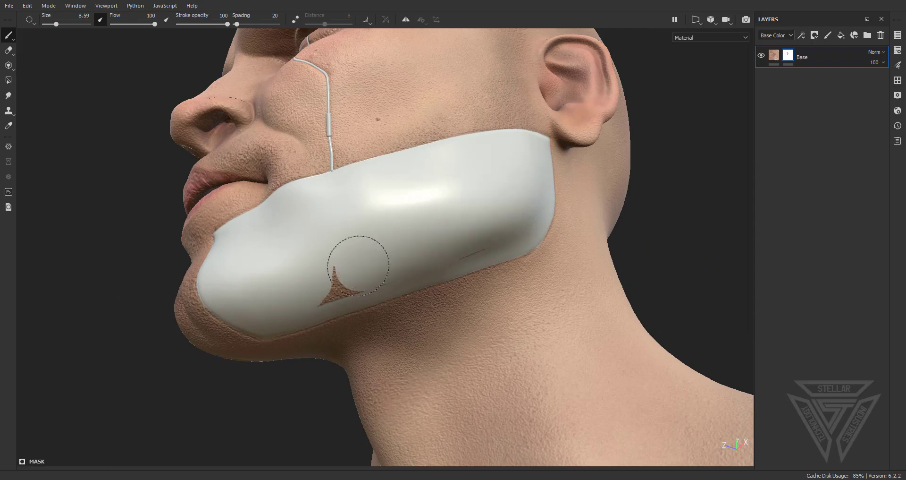
pyautogui.keyDown('alt'); pyautogui.moveTo(359, 265); pyautogui.dragTo(439, 247, button='right'); pyautogui.keyUp('alt')
pyautogui.keyDown('alt'); pyautogui.moveTo(439, 247); pyautogui.dragTo(537, 329); pyautogui.keyUp('alt')
pyautogui.keyDown('alt'); pyautogui.moveTo(482, 213); pyautogui.dragTo(504, 300); pyautogui.keyUp('alt')
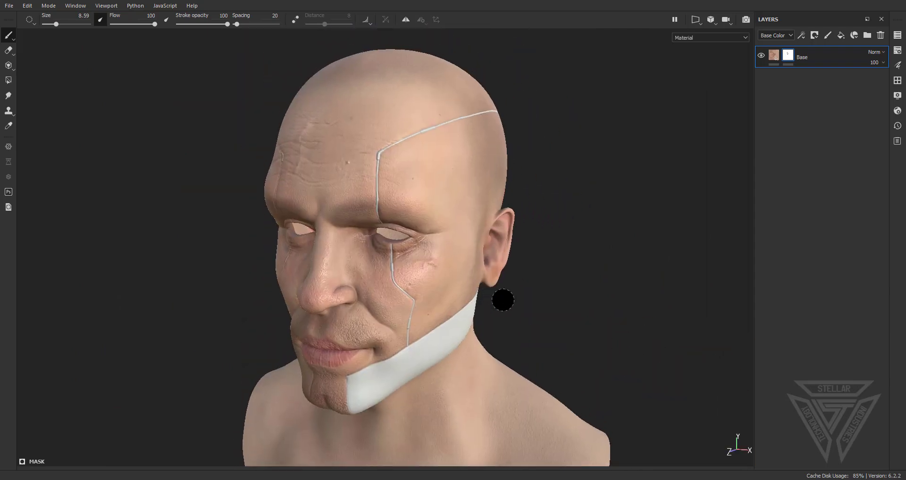
# Mask out the matching face seams and jaw panel on the other side of the head.
pyautogui.moveTo(406, 278)
pyautogui.keyDown('alt'); pyautogui.mouseDown()
pyautogui.moveTo(293, 238)
pyautogui.moveTo(431, 271)
pyautogui.moveTo(516, 275)
pyautogui.moveTo(415, 291)
pyautogui.moveTo(639, 289)
pyautogui.moveTo(386, 257)
pyautogui.moveTo(158, 249)
pyautogui.moveTo(348, 261)
pyautogui.moveTo(274, 257)
pyautogui.moveTo(417, 288)
pyautogui.moveTo(444, 245)
pyautogui.moveTo(431, 303)
pyautogui.moveTo(361, 269)
pyautogui.moveTo(431, 245)
pyautogui.moveTo(371, 263)
pyautogui.moveTo(573, 260)
pyautogui.moveTo(300, 277)
pyautogui.moveTo(296, 208)
pyautogui.mouseUp(); pyautogui.keyUp('alt')
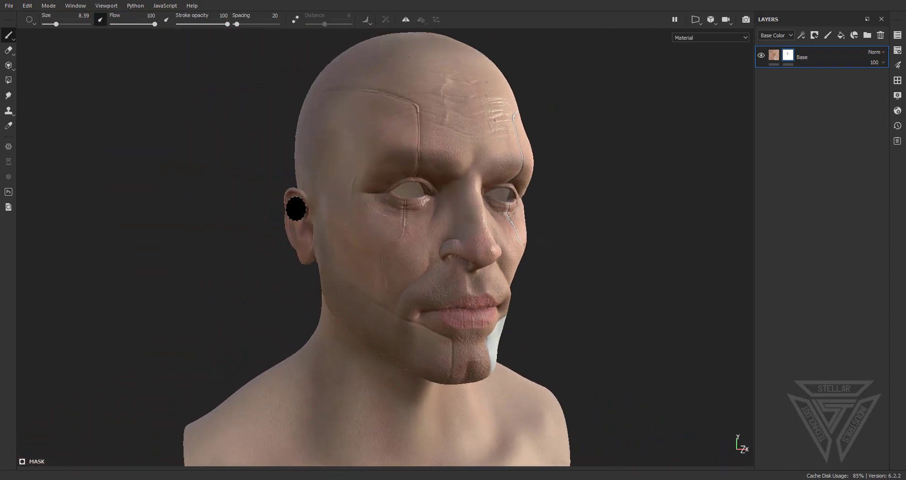
pyautogui.keyDown('alt'); pyautogui.moveTo(404, 325); pyautogui.dragTo(352, 269); pyautogui.keyUp('alt')
pyautogui.keyDown('alt'); pyautogui.moveTo(353, 270); pyautogui.dragTo(342, 295, button='middle'); pyautogui.keyUp('alt')
pyautogui.keyDown('alt'); pyautogui.moveTo(342, 294); pyautogui.dragTo(390, 313, button='right'); pyautogui.keyUp('alt')
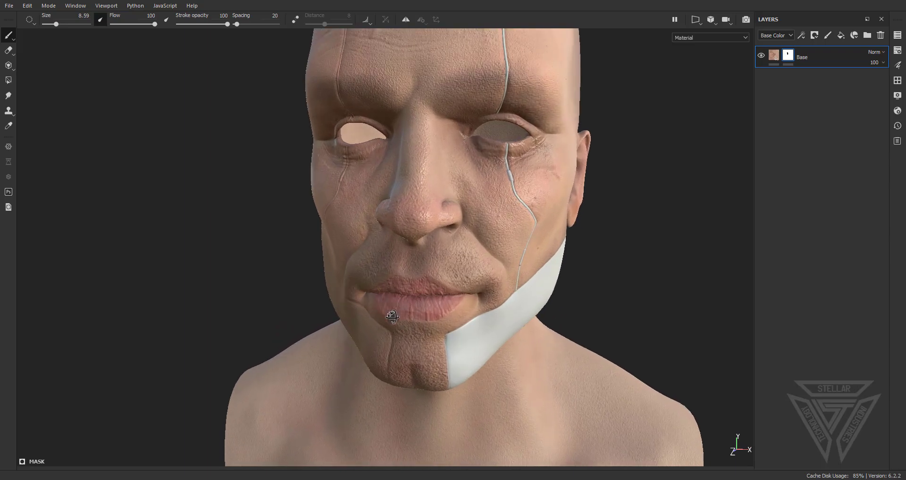
pyautogui.moveTo(391, 314)
pyautogui.keyDown('alt'); pyautogui.mouseDown()
pyautogui.moveTo(406, 297)
pyautogui.moveTo(353, 269)
pyautogui.moveTo(357, 223)
pyautogui.moveTo(358, 334)
pyautogui.moveTo(343, 341)
pyautogui.mouseUp(); pyautogui.keyUp('alt')
pyautogui.scroll(-2, 343, 342)
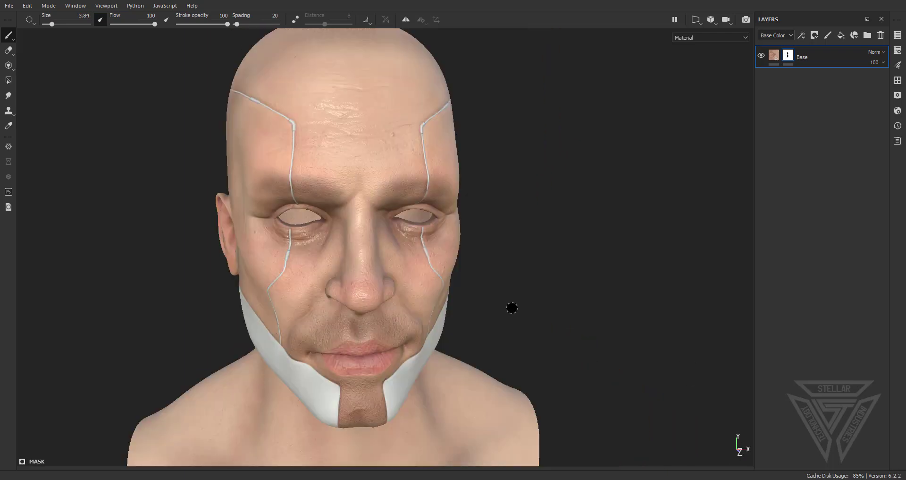
# Copy the Base skin layer's painted mask and add a folder named Base above the layer.
pyautogui.keyDown('alt'); pyautogui.moveTo(512, 307); pyautogui.dragTo(181, 219); pyautogui.keyUp('alt')
pyautogui.keyDown('alt'); pyautogui.moveTo(521, 189); pyautogui.dragTo(401, 264); pyautogui.keyUp('alt')
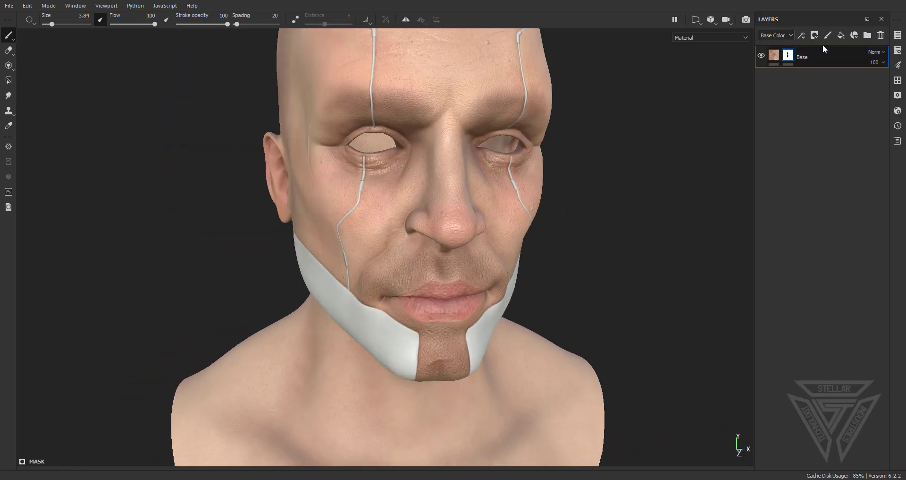
pyautogui.rightClick(789, 55)
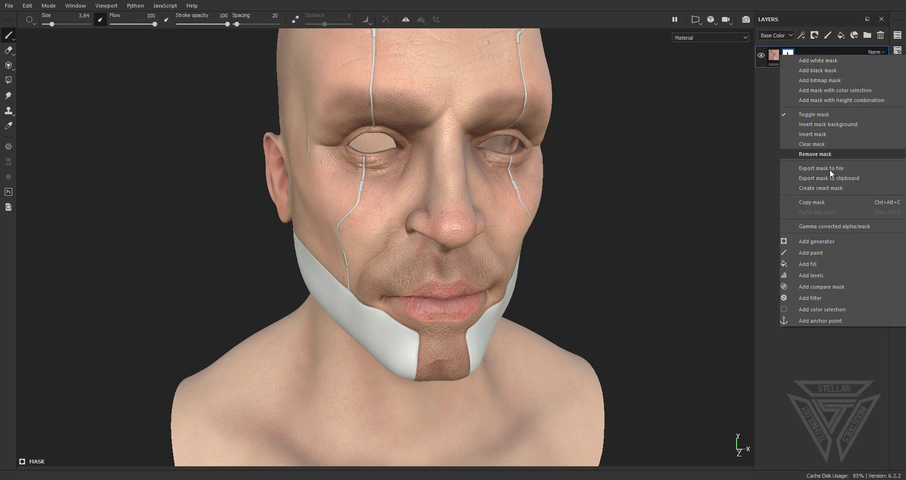
pyautogui.click(823, 202)
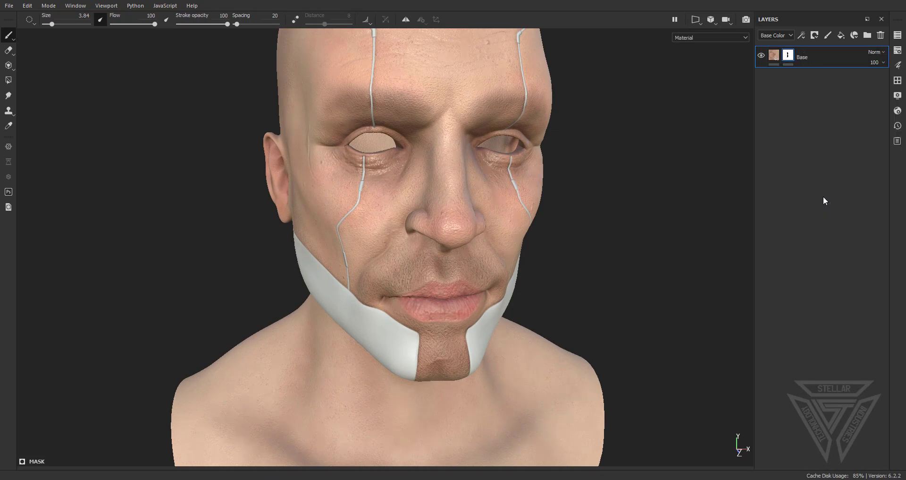
pyautogui.click(867, 35)
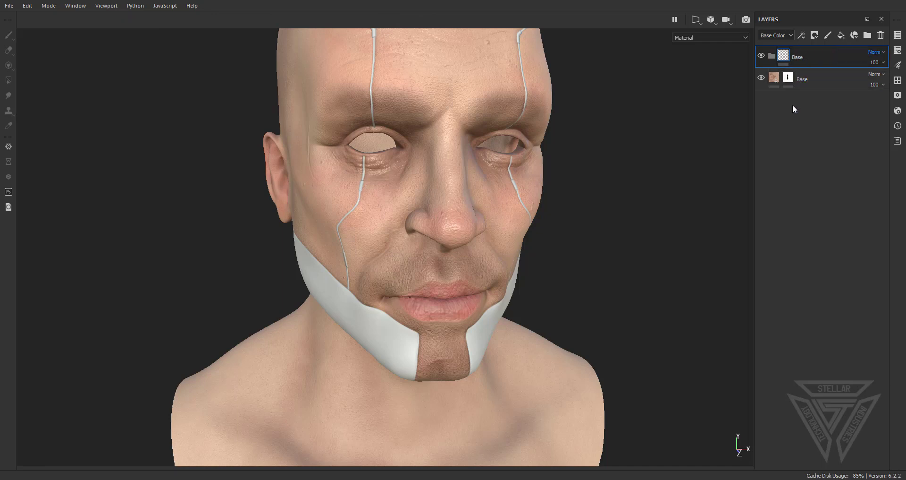
# Move the Base skin layer into the Base folder and paste the copied seam-and-jaw mask onto a new mask on the folder.
pyautogui.moveTo(806, 83)
pyautogui.mouseDown()
pyautogui.moveTo(814, 61)
pyautogui.moveTo(797, 57)
pyautogui.mouseUp()
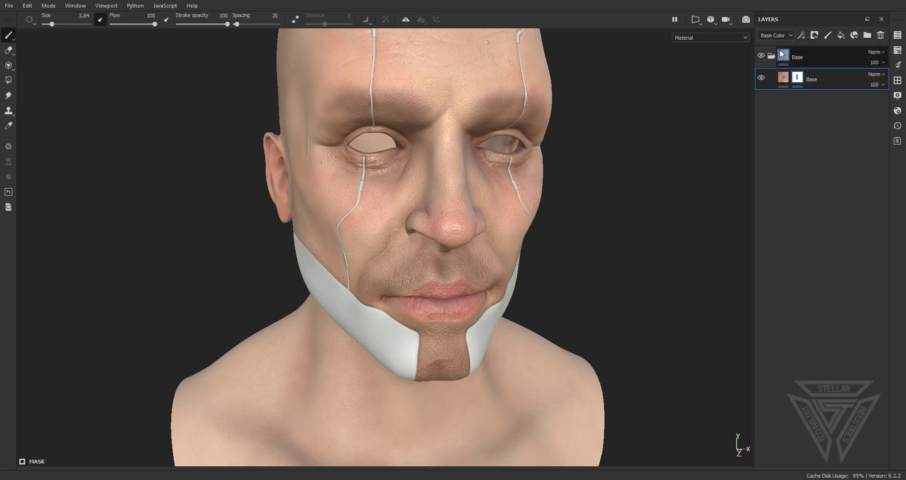
pyautogui.rightClick(802, 54)
pyautogui.click(834, 61)
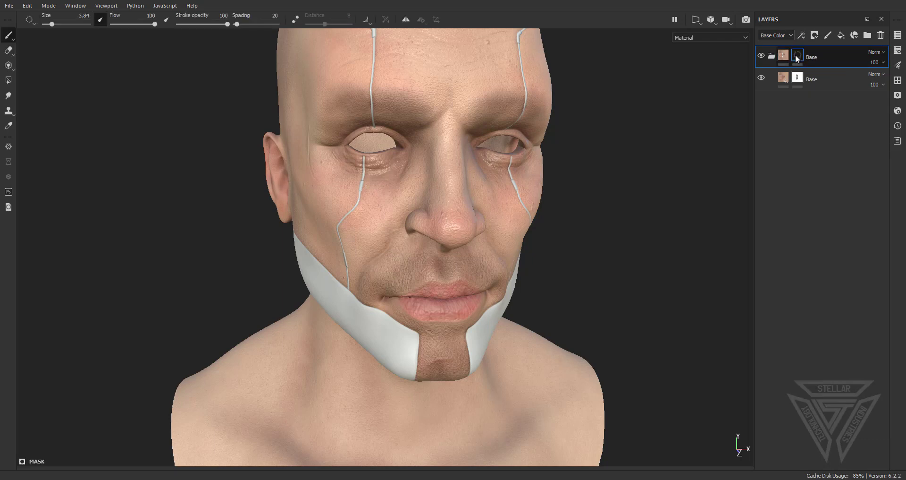
pyautogui.rightClick(797, 54)
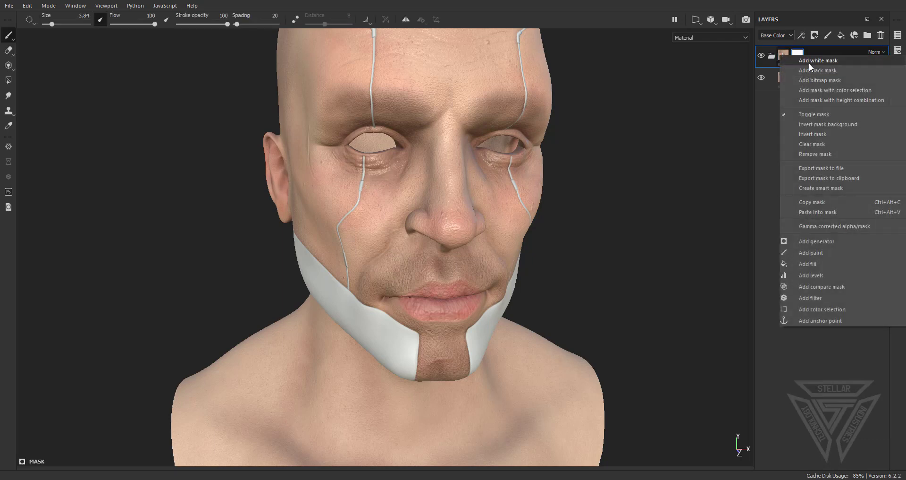
pyautogui.click(828, 211)
# Add a fill layer directly above the Base skin layer inside the folder.
pyautogui.keyDown('alt'); pyautogui.moveTo(558, 195); pyautogui.dragTo(394, 217); pyautogui.keyUp('alt')
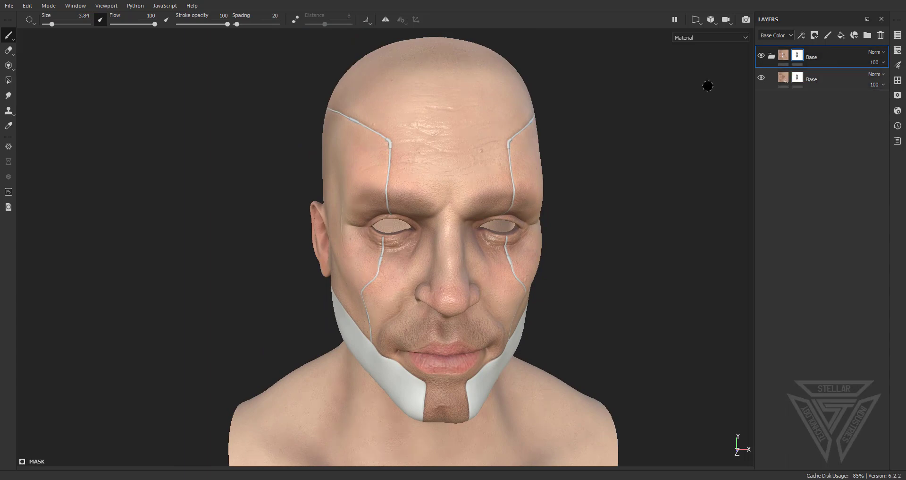
pyautogui.scroll(3, 477, 281)
pyautogui.keyDown('alt'); pyautogui.moveTo(477, 280); pyautogui.dragTo(349, 215); pyautogui.keyUp('alt')
pyautogui.keyDown('alt'); pyautogui.moveTo(585, 315); pyautogui.dragTo(536, 195, button='middle'); pyautogui.keyUp('alt')
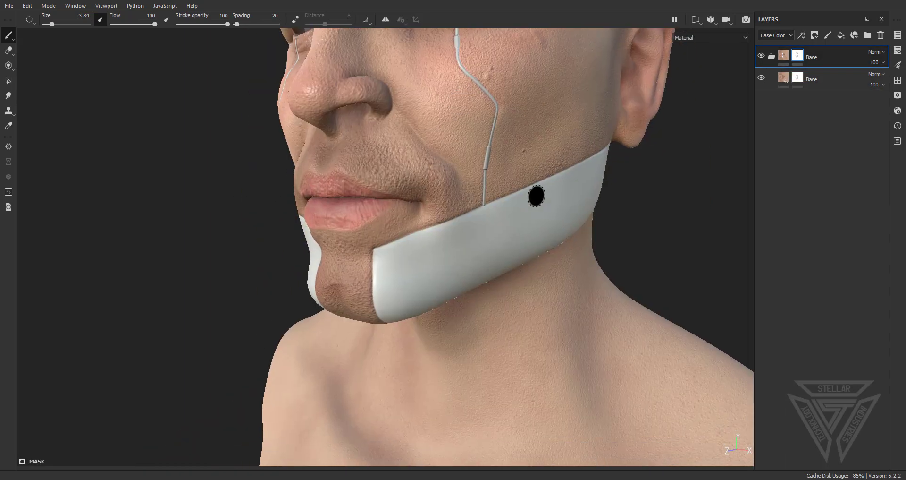
pyautogui.keyDown('alt'); pyautogui.moveTo(477, 126); pyautogui.dragTo(704, 178); pyautogui.keyUp('alt')
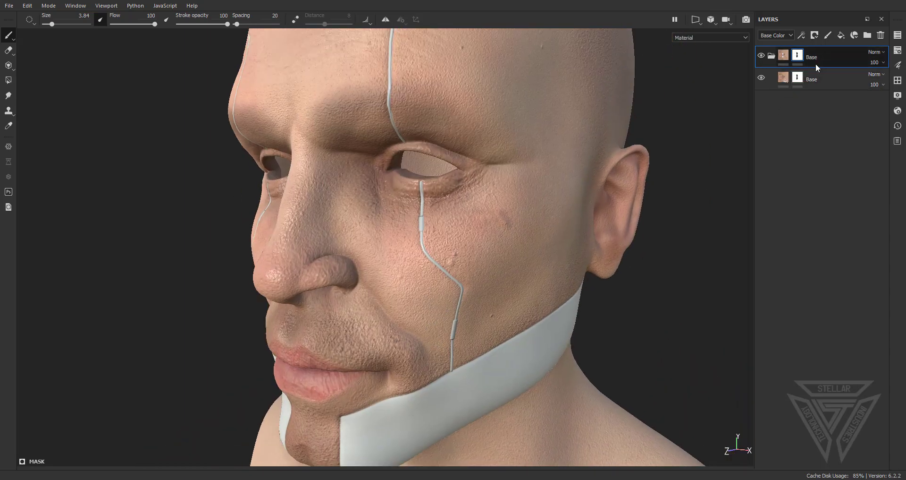
pyautogui.keyDown('alt'); pyautogui.moveTo(467, 276); pyautogui.dragTo(519, 255); pyautogui.keyUp('alt')
pyautogui.click(837, 85)
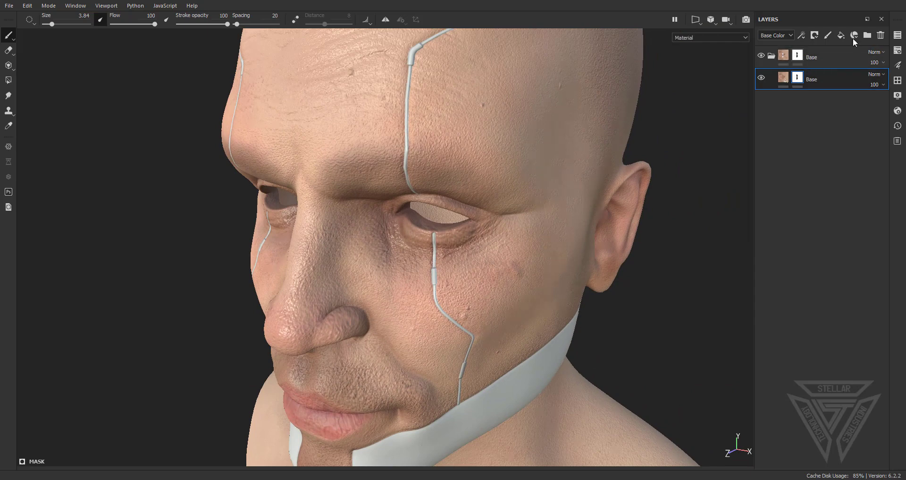
pyautogui.click(785, 78)
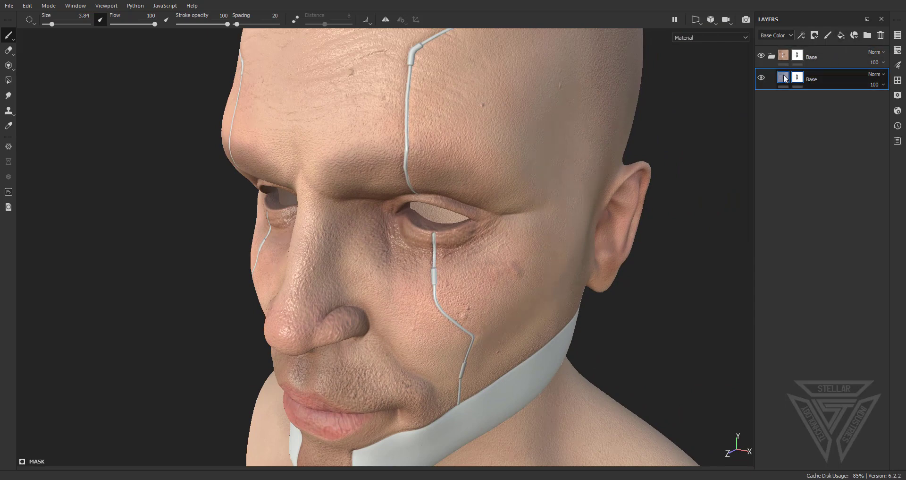
pyautogui.click(840, 36)
# Disable the fill layer's height, roughness, metallic, normal, opacity and emissive channels, keeping only colour active.
pyautogui.rightClick(809, 78)
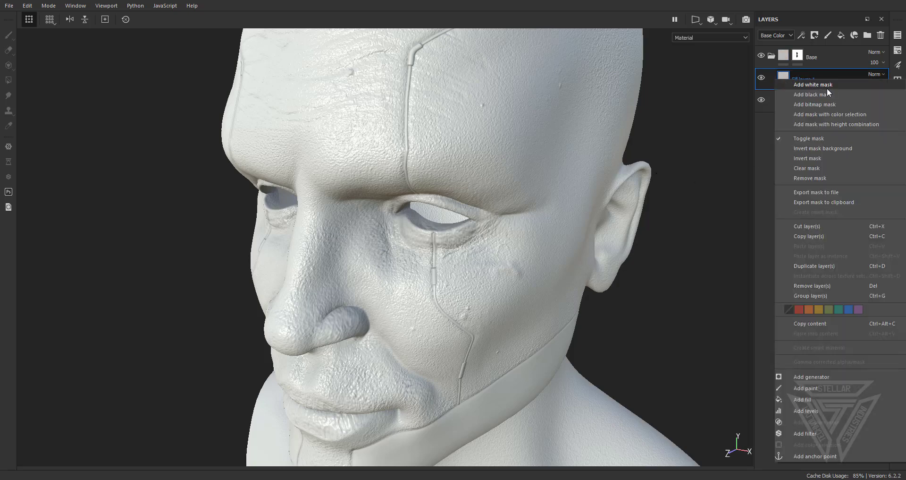
pyautogui.click(899, 65)
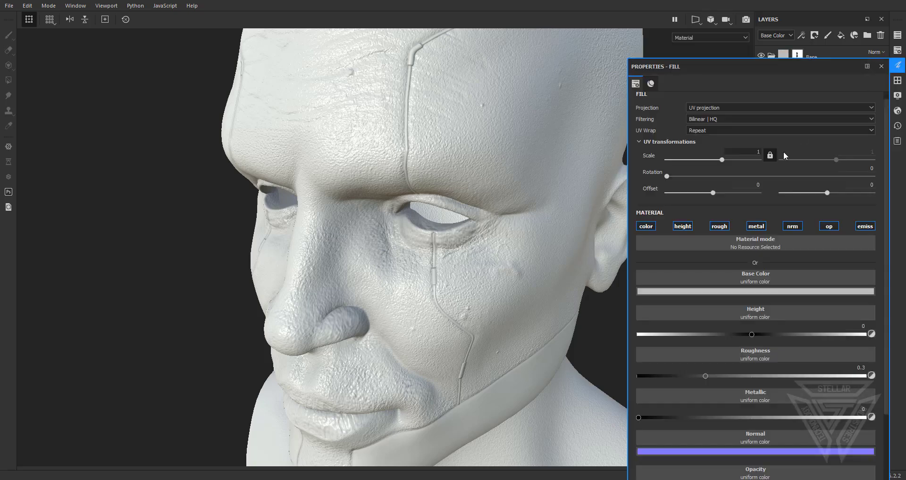
pyautogui.click(683, 226)
pyautogui.click(719, 226)
pyautogui.click(756, 227)
pyautogui.click(792, 226)
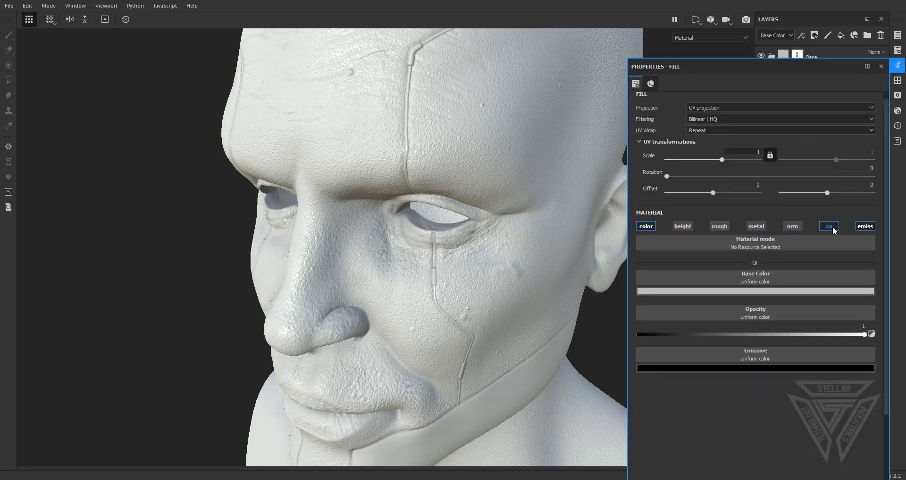
pyautogui.click(830, 226)
pyautogui.click(866, 226)
# Set the fill layer's base colour to a saturated red and add a black mask to the layer.
pyautogui.click(722, 291)
pyautogui.click(778, 340)
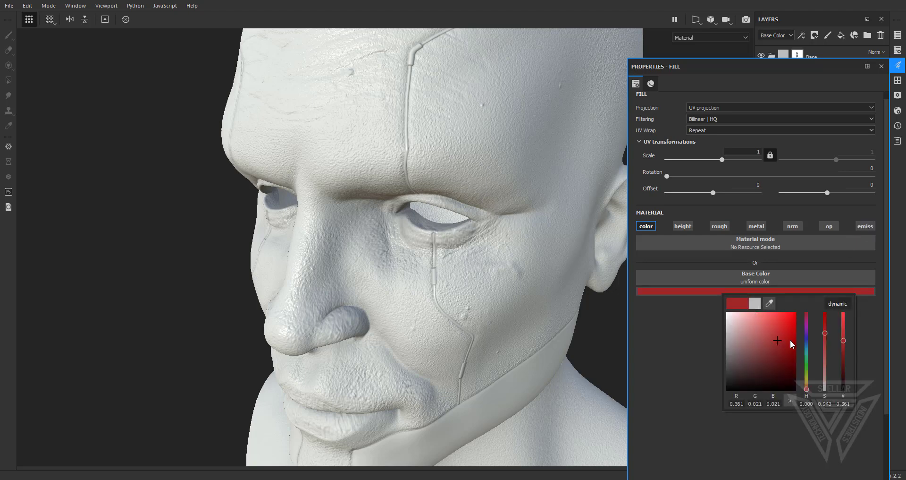
pyautogui.moveTo(790, 339); pyautogui.dragTo(797, 340)
pyautogui.click(881, 66)
pyautogui.rightClick(845, 76)
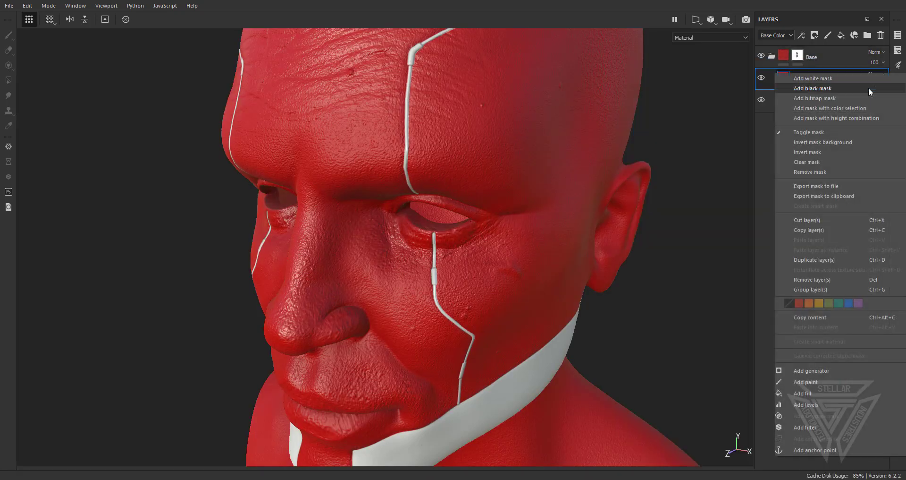
pyautogui.click(840, 89)
# Choose the textured Concrete Li... brush for painting the mask and set its size to 4.47.
pyautogui.click(897, 80)
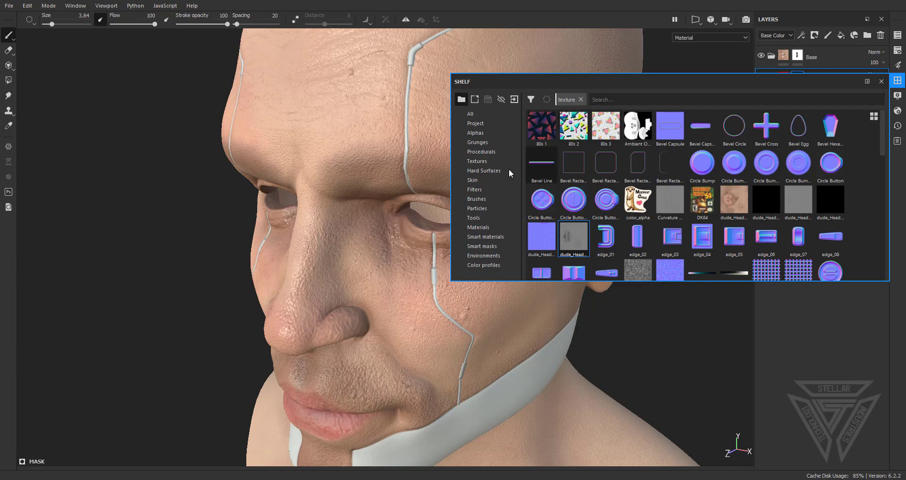
pyautogui.click(483, 201)
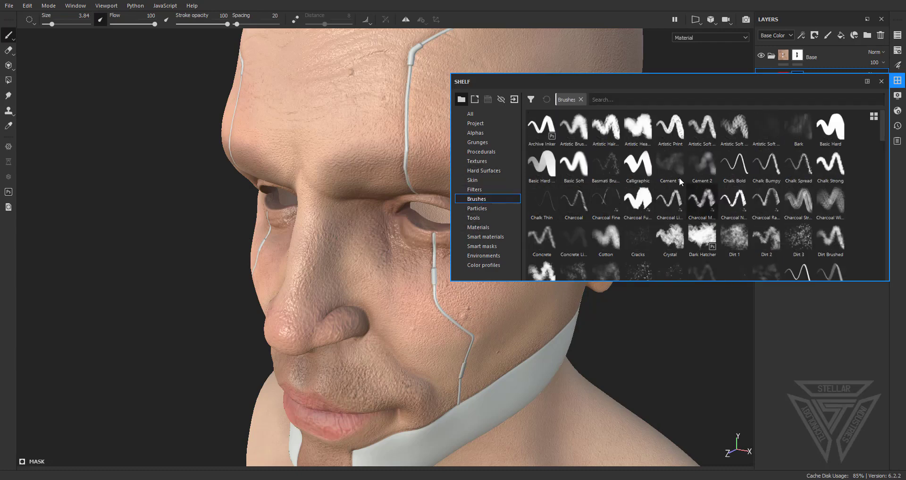
pyautogui.click(575, 236)
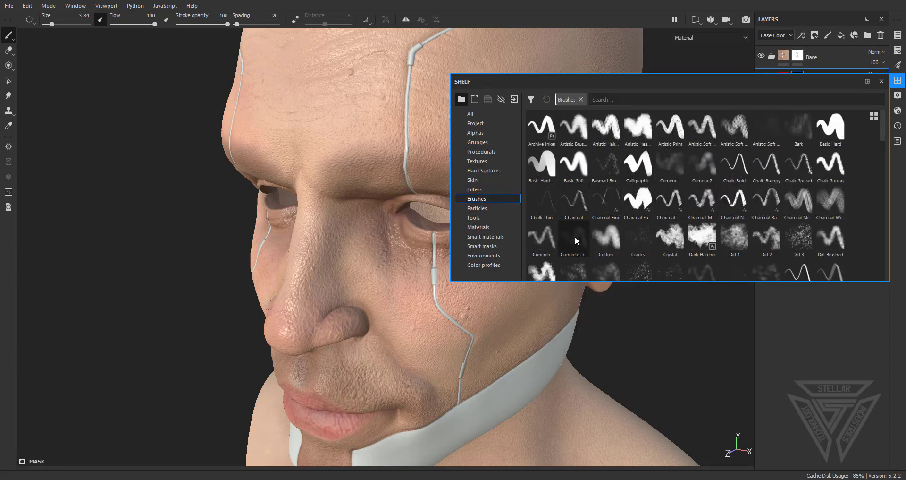
pyautogui.click(881, 81)
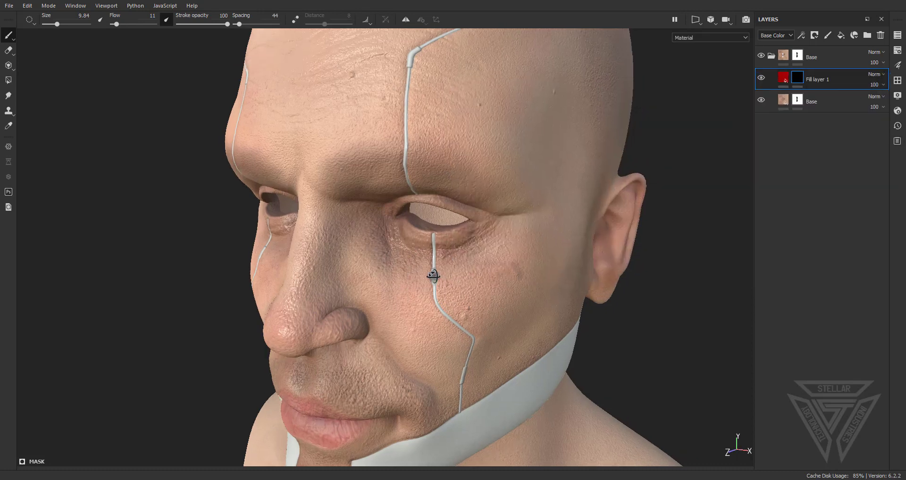
pyautogui.moveTo(432, 248); pyautogui.dragTo(410, 175, button='middle')
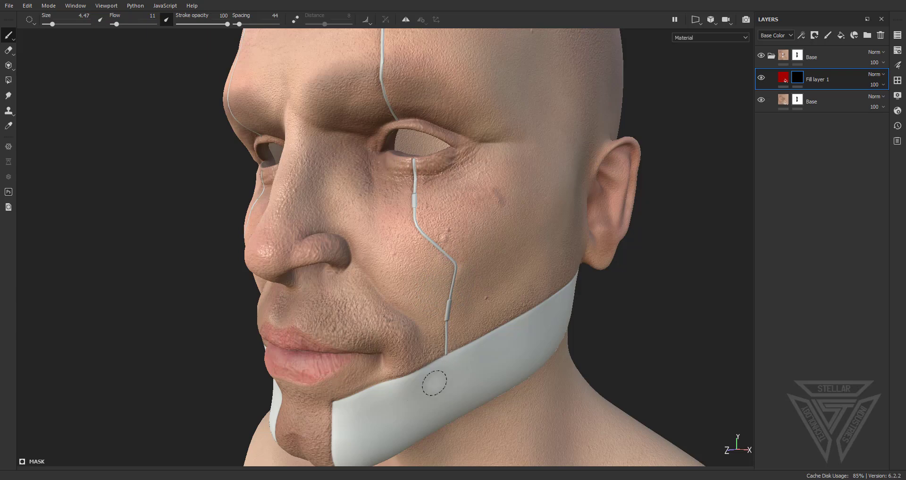
# Paint subtle redness on the mask along the left cheek seam, from the lower eyelid down to the jaw panel.
pyautogui.keyDown('alt'); pyautogui.moveTo(435, 383); pyautogui.dragTo(426, 372); pyautogui.keyUp('alt')
pyautogui.moveTo(425, 372); pyautogui.dragTo(395, 360, button='middle')
pyautogui.keyDown('alt'); pyautogui.moveTo(395, 359); pyautogui.dragTo(417, 357, button='right'); pyautogui.keyUp('alt')
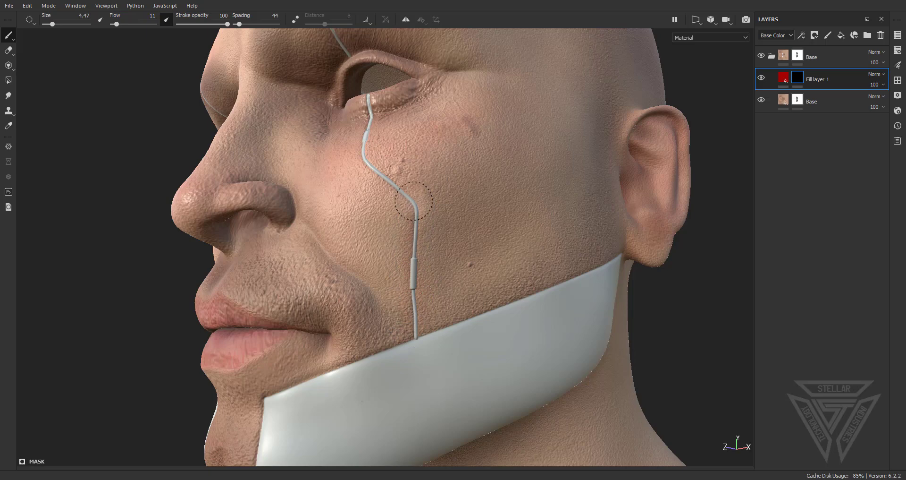
pyautogui.moveTo(444, 226)
pyautogui.keyDown('alt'); pyautogui.mouseDown()
pyautogui.moveTo(474, 271)
pyautogui.moveTo(472, 302)
pyautogui.mouseUp(); pyautogui.keyUp('alt')
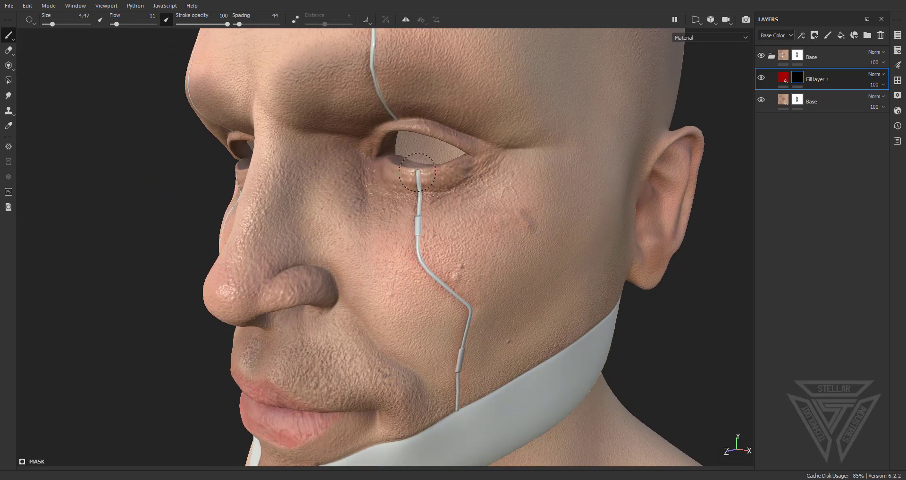
pyautogui.keyDown('alt'); pyautogui.moveTo(482, 307); pyautogui.dragTo(443, 308); pyautogui.keyUp('alt')
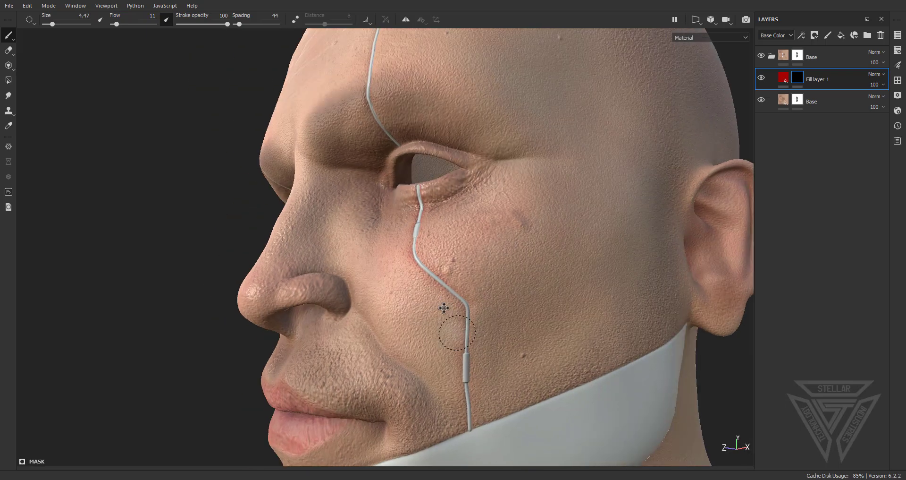
pyautogui.keyDown('alt'); pyautogui.moveTo(443, 307); pyautogui.dragTo(426, 213, button='middle'); pyautogui.keyUp('alt')
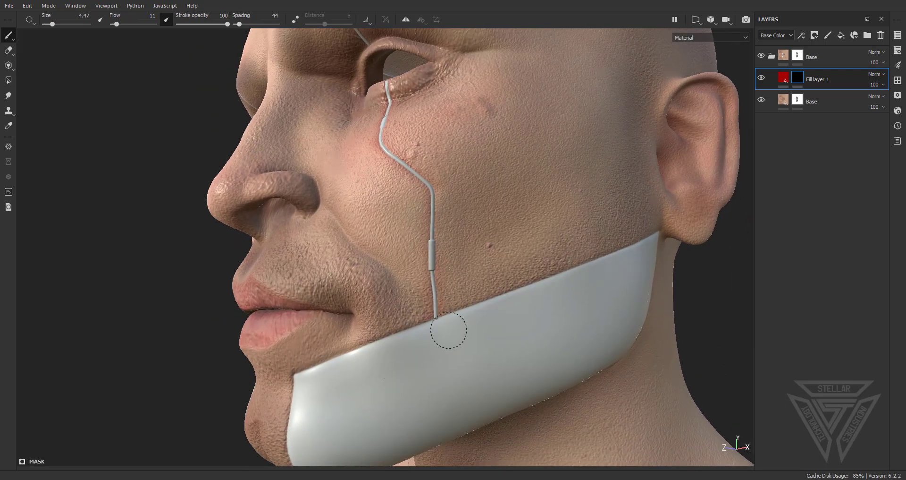
pyautogui.keyDown('alt'); pyautogui.moveTo(469, 301); pyautogui.dragTo(427, 330); pyautogui.keyUp('alt')
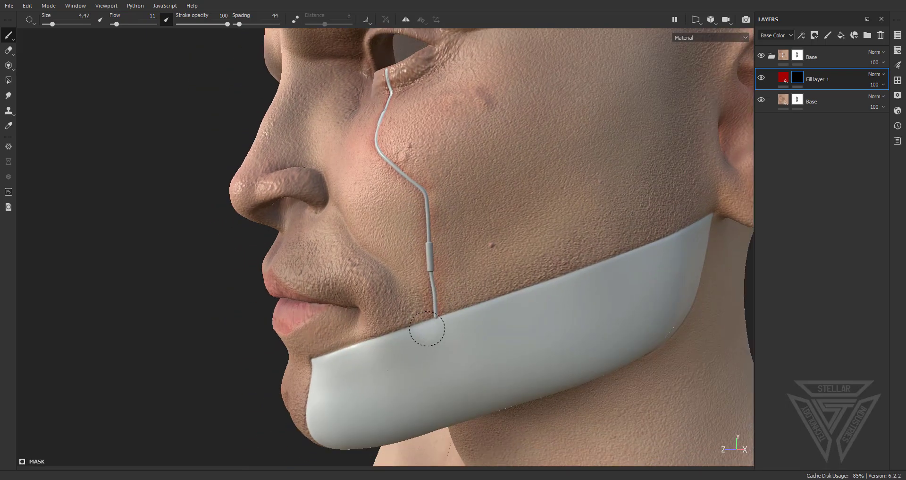
# Paint subtle redness into the skin around the left jaw panel's upper, rear, lower and chin-side edges.
pyautogui.keyDown('alt'); pyautogui.moveTo(427, 330); pyautogui.dragTo(446, 230, button='middle'); pyautogui.keyUp('alt')
pyautogui.keyDown('alt'); pyautogui.moveTo(392, 264); pyautogui.dragTo(403, 271); pyautogui.keyUp('alt')
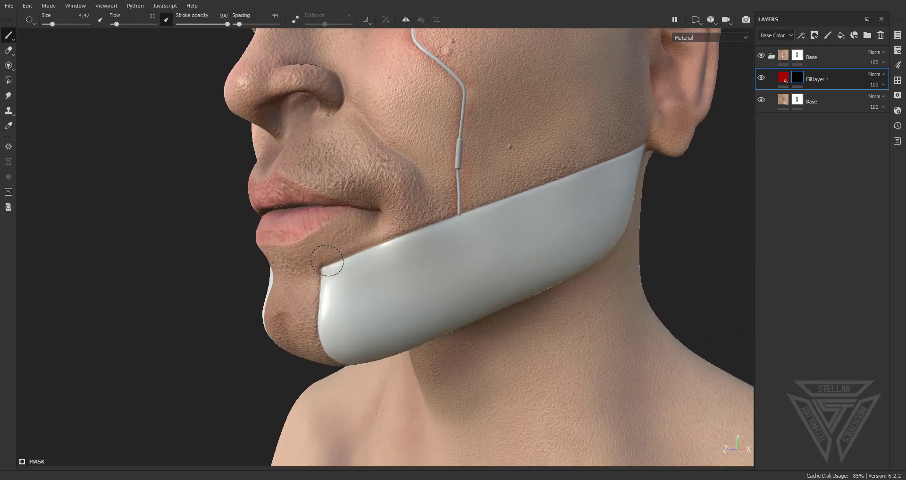
pyautogui.keyDown('alt'); pyautogui.moveTo(548, 213); pyautogui.dragTo(463, 229); pyautogui.keyUp('alt')
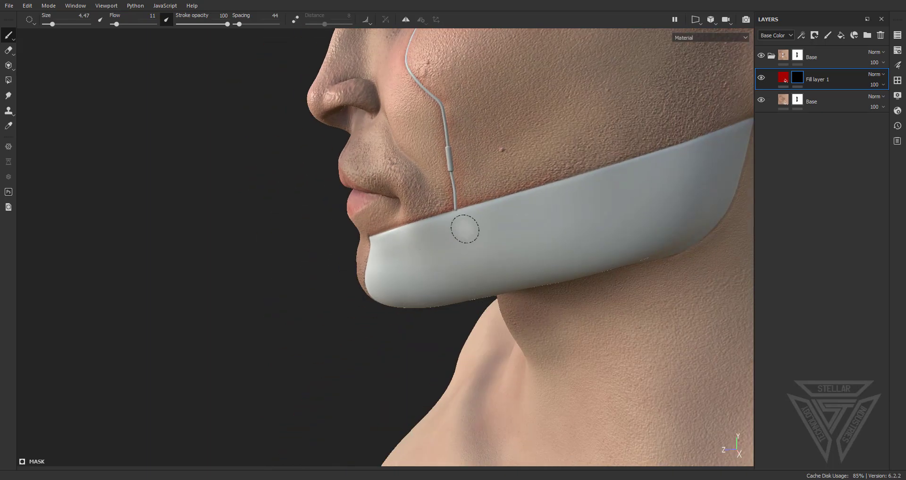
pyautogui.keyDown('alt'); pyautogui.moveTo(463, 229); pyautogui.dragTo(366, 273, button='middle'); pyautogui.keyUp('alt')
pyautogui.keyDown('alt'); pyautogui.moveTo(366, 273); pyautogui.dragTo(321, 252); pyautogui.keyUp('alt')
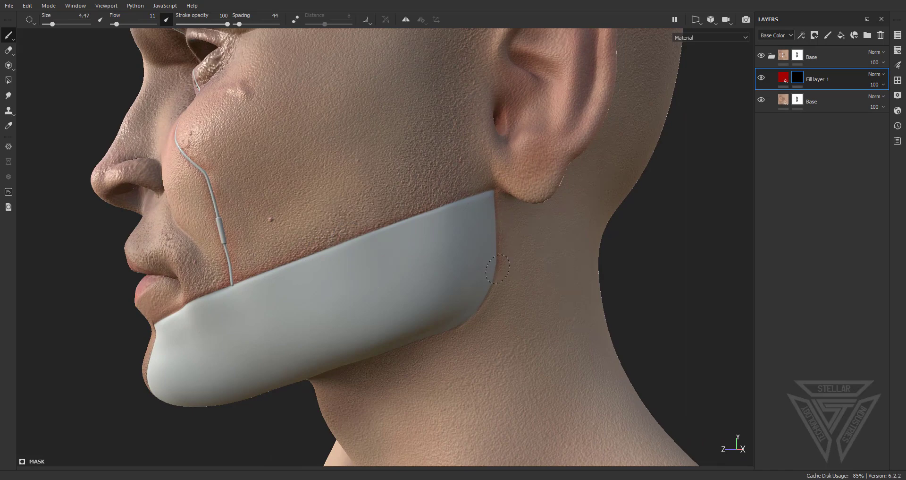
pyautogui.keyDown('alt'); pyautogui.moveTo(402, 319); pyautogui.dragTo(553, 200); pyautogui.keyUp('alt')
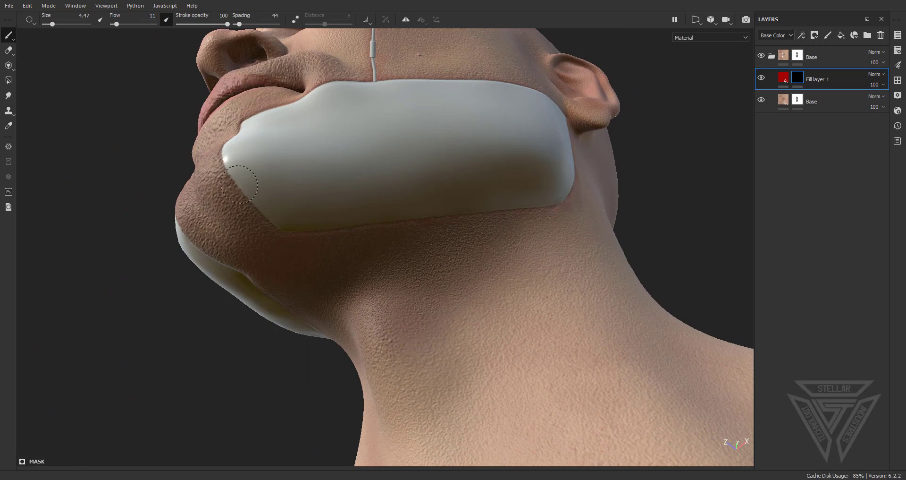
pyautogui.keyDown('alt'); pyautogui.moveTo(225, 179); pyautogui.dragTo(387, 273); pyautogui.keyUp('alt')
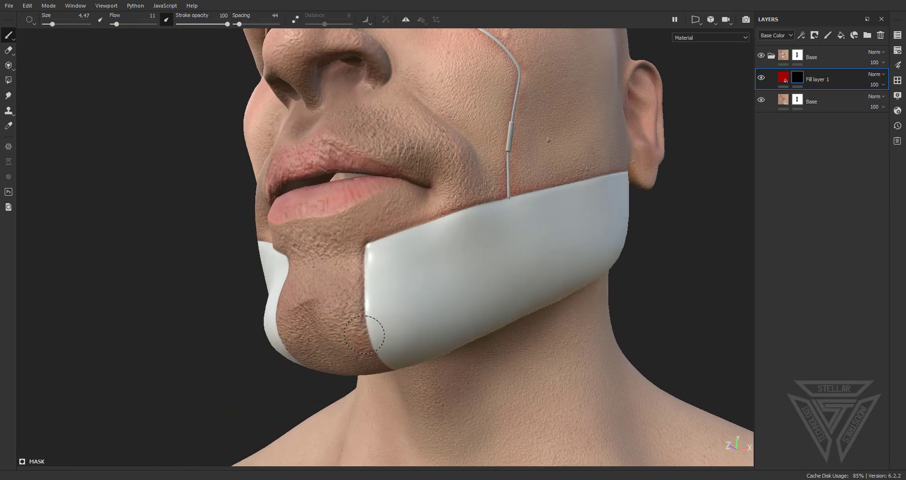
# Paint matching redness around the jaw panel and cheek seam on the head's right side.
pyautogui.keyDown('alt'); pyautogui.moveTo(518, 228); pyautogui.dragTo(446, 276); pyautogui.keyUp('alt')
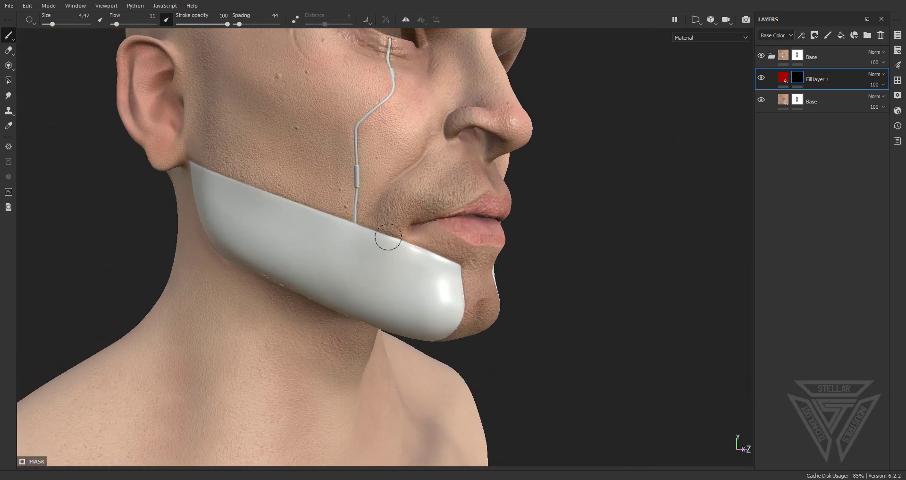
pyautogui.keyDown('alt'); pyautogui.moveTo(334, 218); pyautogui.dragTo(475, 293, button='middle'); pyautogui.keyUp('alt')
pyautogui.keyDown('alt'); pyautogui.moveTo(476, 294); pyautogui.dragTo(422, 314); pyautogui.keyUp('alt')
pyautogui.scroll(-4, 424, 277)
pyautogui.scroll(5, 431, 232)
pyautogui.scroll(5, 422, 314)
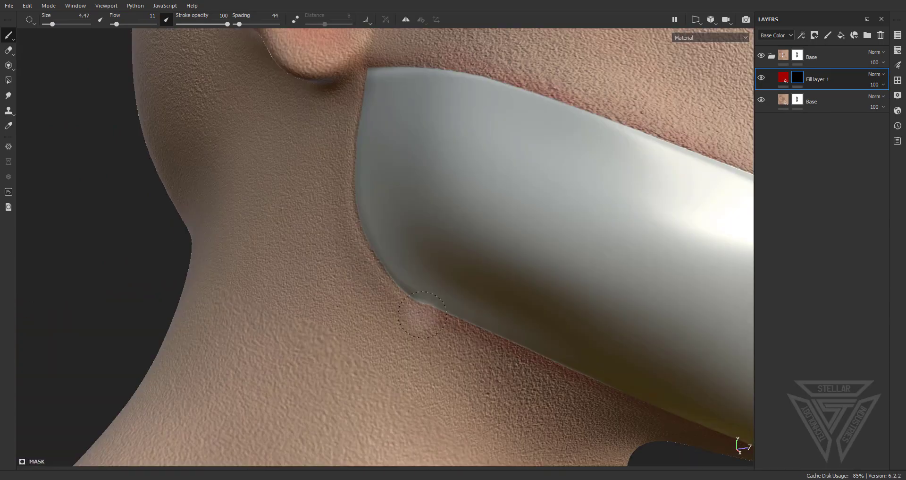
pyautogui.scroll(-5, 384, 77)
# Redden the skin along the right forehead seam and its continuation across the side of the skull.
pyautogui.keyDown('alt'); pyautogui.moveTo(385, 77); pyautogui.dragTo(393, 224); pyautogui.keyUp('alt')
pyautogui.keyDown('alt'); pyautogui.moveTo(392, 225); pyautogui.dragTo(453, 340, button='middle'); pyautogui.keyUp('alt')
pyautogui.scroll(3, 453, 247)
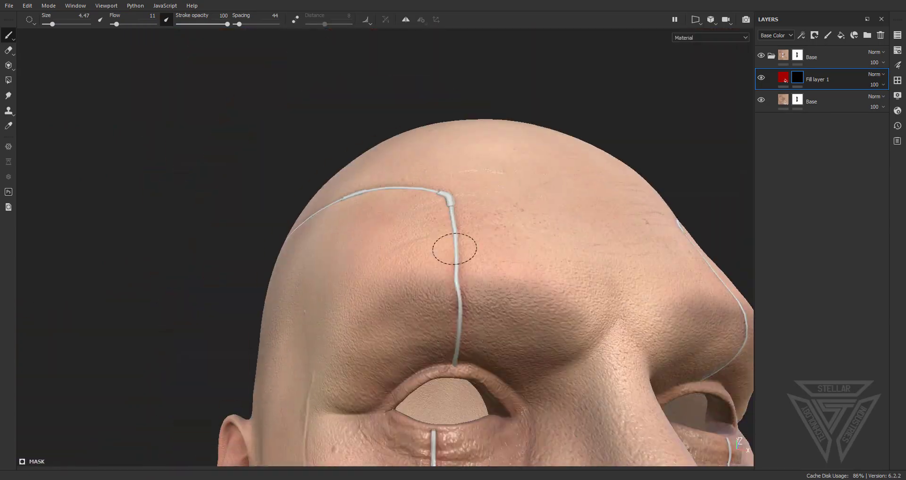
pyautogui.keyDown('alt'); pyautogui.moveTo(453, 247); pyautogui.dragTo(597, 304); pyautogui.keyUp('alt')
pyautogui.moveTo(302, 246); pyautogui.dragTo(600, 299)
pyautogui.keyDown('alt'); pyautogui.moveTo(544, 336); pyautogui.dragTo(571, 344); pyautogui.keyUp('alt')
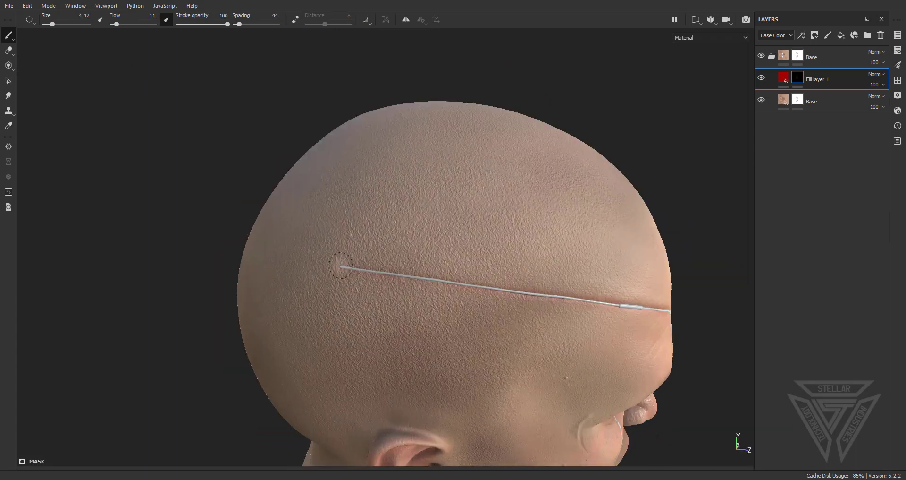
# Redden the skin along the forehead and skull seam on the head's left side.
pyautogui.keyDown('alt'); pyautogui.moveTo(338, 266); pyautogui.dragTo(218, 167, button='middle'); pyautogui.keyUp('alt')
pyautogui.scroll(-3, 590, 275)
pyautogui.keyDown('alt'); pyautogui.moveTo(590, 199); pyautogui.dragTo(402, 246); pyautogui.keyUp('alt')
pyautogui.scroll(2, 421, 162)
pyautogui.keyDown('alt'); pyautogui.moveTo(520, 172); pyautogui.dragTo(415, 180); pyautogui.keyUp('alt')
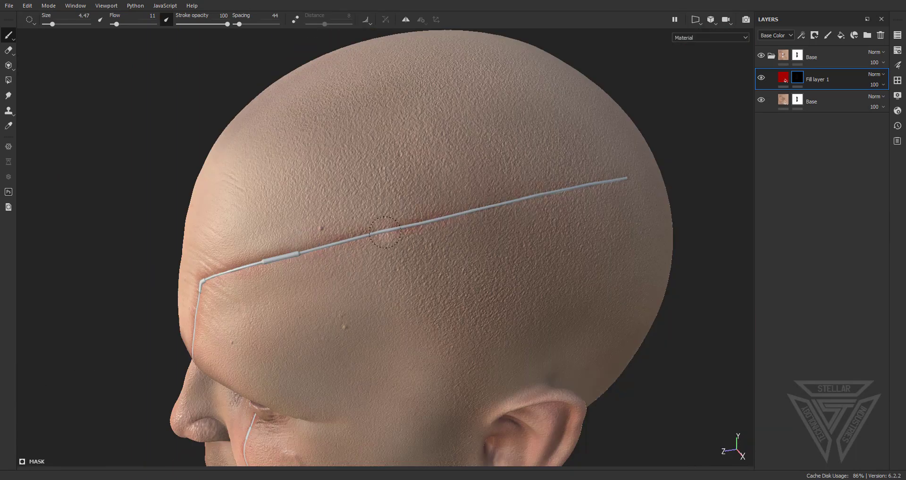
pyautogui.keyDown('alt'); pyautogui.moveTo(386, 231); pyautogui.dragTo(502, 233); pyautogui.keyUp('alt')
# Lower the red fill layer's opacity to 72.
pyautogui.scroll(-5, 502, 233)
pyautogui.scroll(4, 502, 233)
pyautogui.click(883, 85)
pyautogui.moveTo(901, 101); pyautogui.dragTo(891, 101)
# Examine the softened redness around the jaw panels and face seams from several angles and distances.
pyautogui.scroll(-4, 604, 337)
pyautogui.keyDown('alt'); pyautogui.moveTo(340, 302); pyautogui.dragTo(406, 239); pyautogui.keyUp('alt')
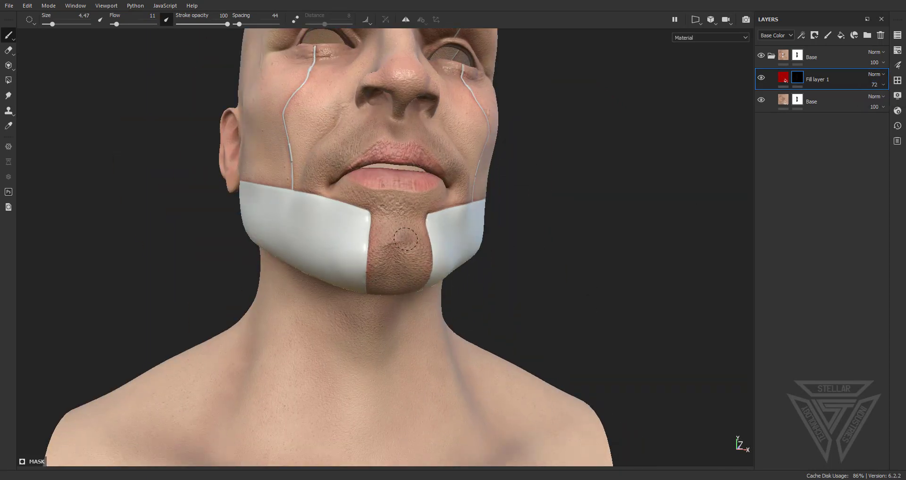
pyautogui.keyDown('alt'); pyautogui.moveTo(576, 175); pyautogui.dragTo(559, 258); pyautogui.keyUp('alt')
pyautogui.scroll(4, 542, 185)
pyautogui.scroll(-3, 387, 221)
pyautogui.scroll(-4, 422, 163)
pyautogui.scroll(5, 443, 299)
pyautogui.scroll(-3, 406, 279)
pyautogui.scroll(3, 383, 260)
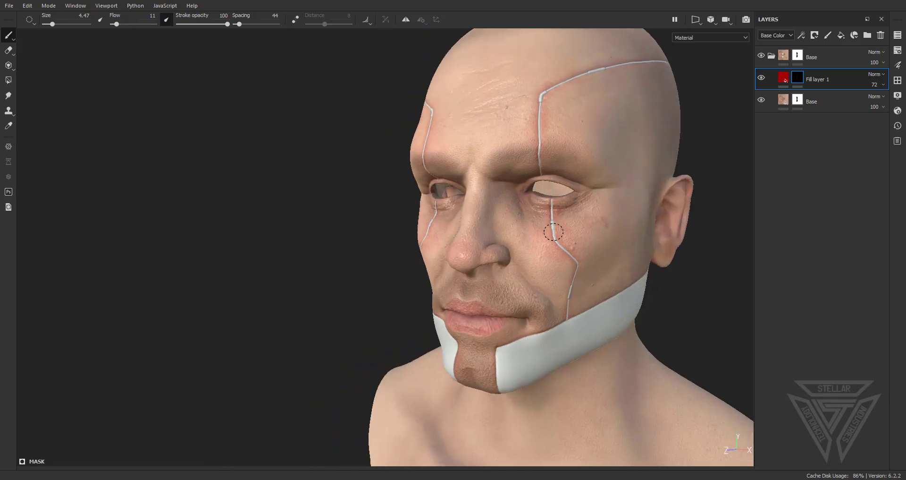
# Add a fill layer above the red one on the head and set its base color to black.
pyautogui.scroll(-3, 549, 274)
pyautogui.keyDown('alt'); pyautogui.moveTo(477, 274); pyautogui.dragTo(586, 253); pyautogui.keyUp('alt')
pyautogui.scroll(3, 500, 255)
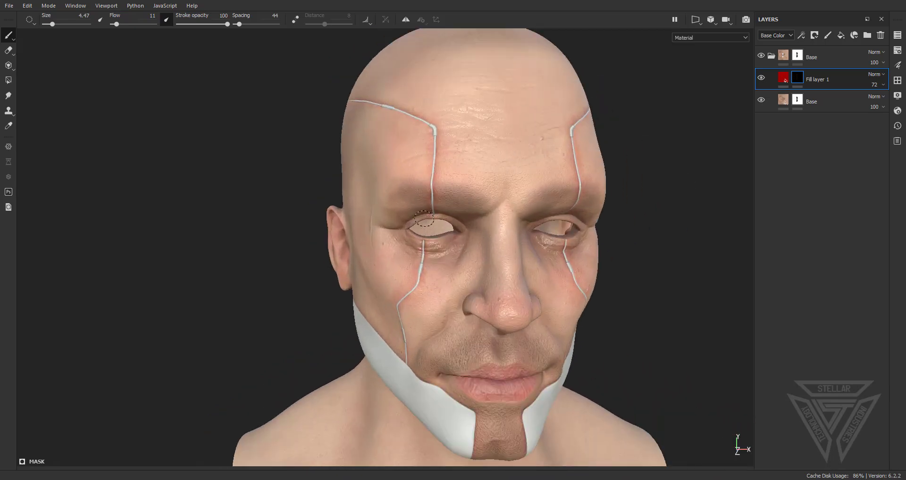
pyautogui.keyDown('alt'); pyautogui.moveTo(436, 255); pyautogui.dragTo(470, 249); pyautogui.keyUp('alt')
pyautogui.scroll(3, 461, 252)
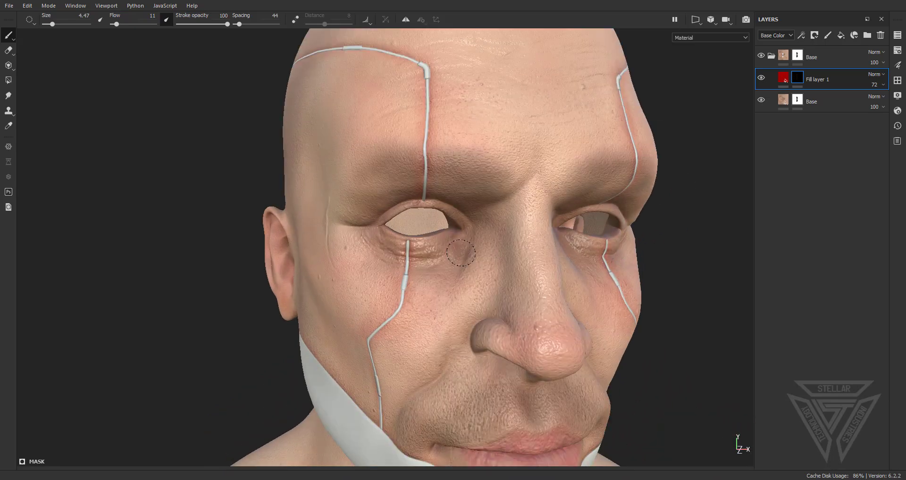
pyautogui.click(841, 35)
pyautogui.rightClick(811, 79)
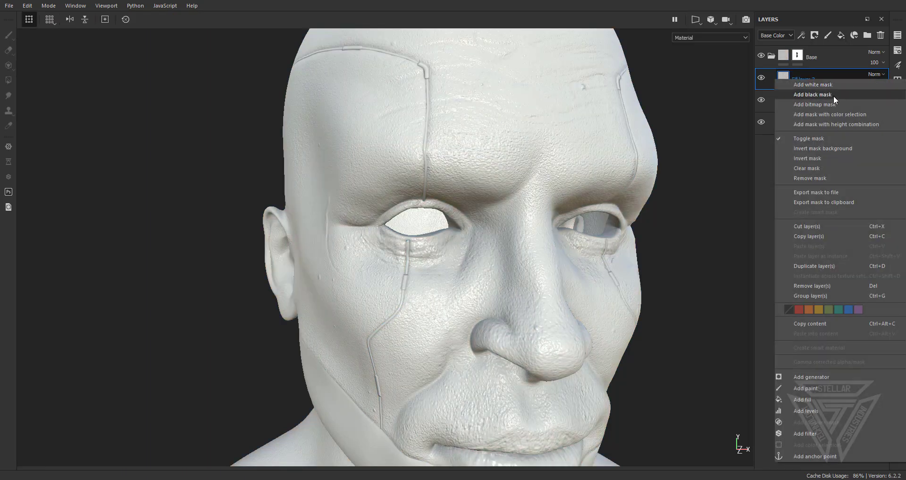
pyautogui.click(898, 64)
pyautogui.click(715, 291)
pyautogui.click(745, 372)
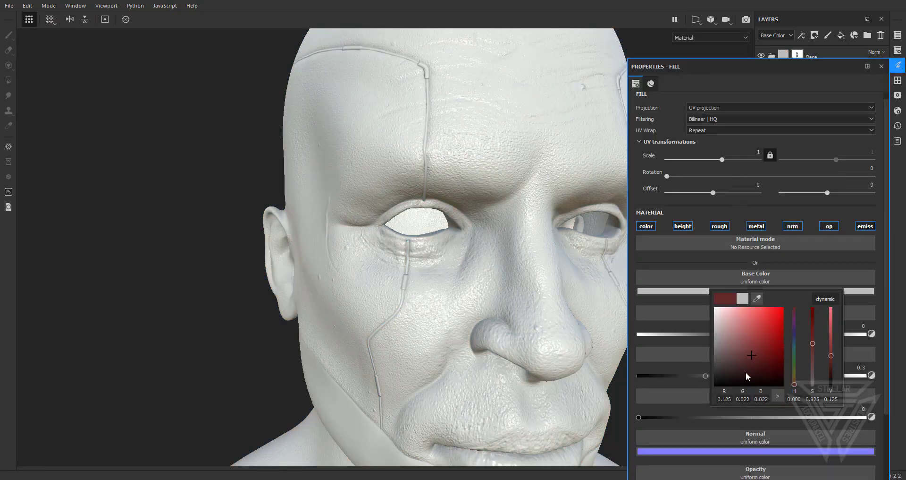
# Limit the black fill layer to the color channel and add a black mask to it.
pyautogui.click(683, 226)
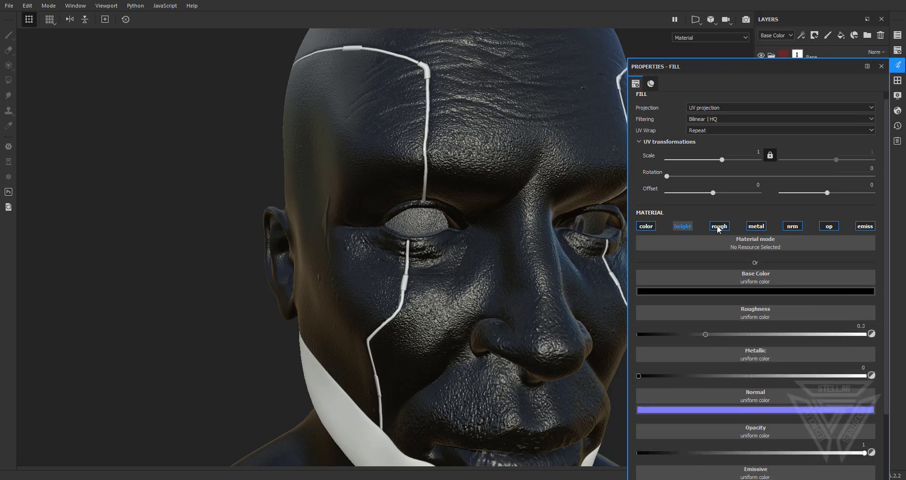
pyautogui.click(720, 226)
pyautogui.click(756, 226)
pyautogui.click(793, 226)
pyautogui.click(858, 226)
pyautogui.click(829, 226)
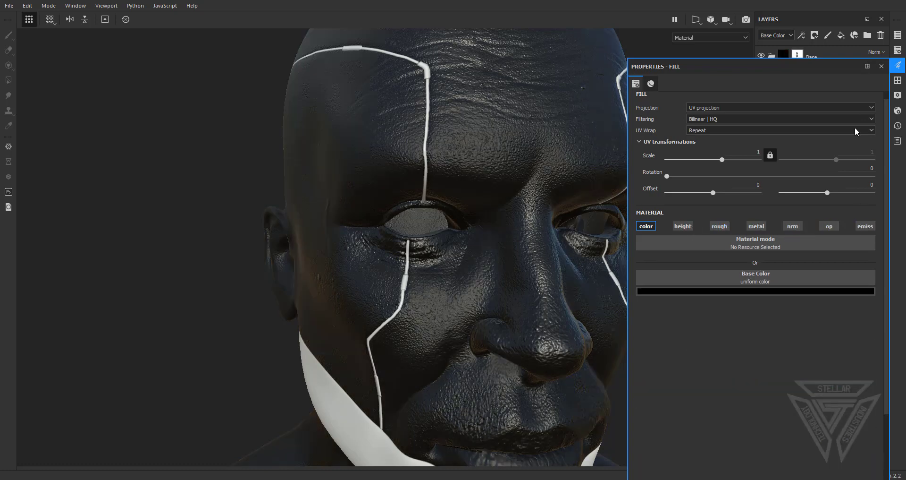
pyautogui.click(882, 66)
pyautogui.rightClick(809, 78)
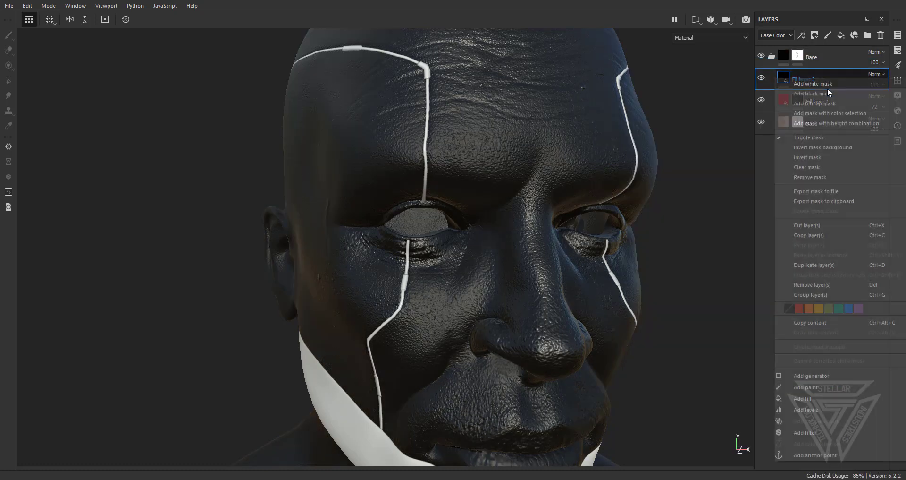
pyautogui.click(837, 92)
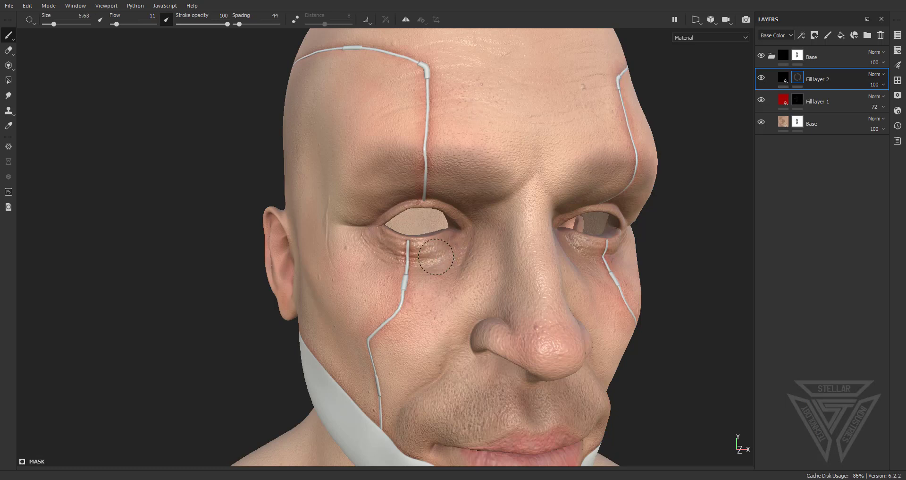
# Paint dark shading around both eye sockets on the black layer's mask with brush size 8.37 and flow 11.
pyautogui.moveTo(429, 267)
pyautogui.keyDown('alt'); pyautogui.mouseDown()
pyautogui.moveTo(443, 265)
pyautogui.moveTo(426, 259)
pyautogui.mouseUp(); pyautogui.keyUp('alt')
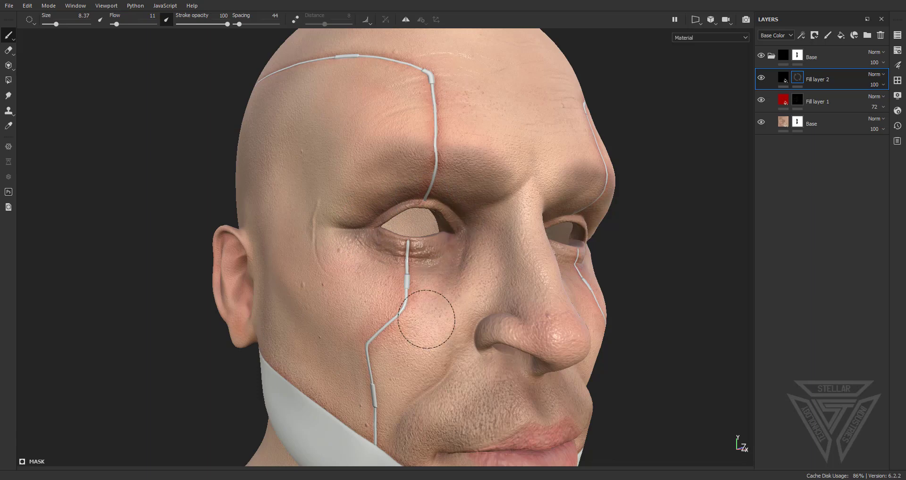
pyautogui.moveTo(429, 319)
pyautogui.keyDown('alt'); pyautogui.mouseDown()
pyautogui.moveTo(356, 370)
pyautogui.moveTo(411, 348)
pyautogui.moveTo(360, 259)
pyautogui.moveTo(355, 216)
pyautogui.mouseUp(); pyautogui.keyUp('alt')
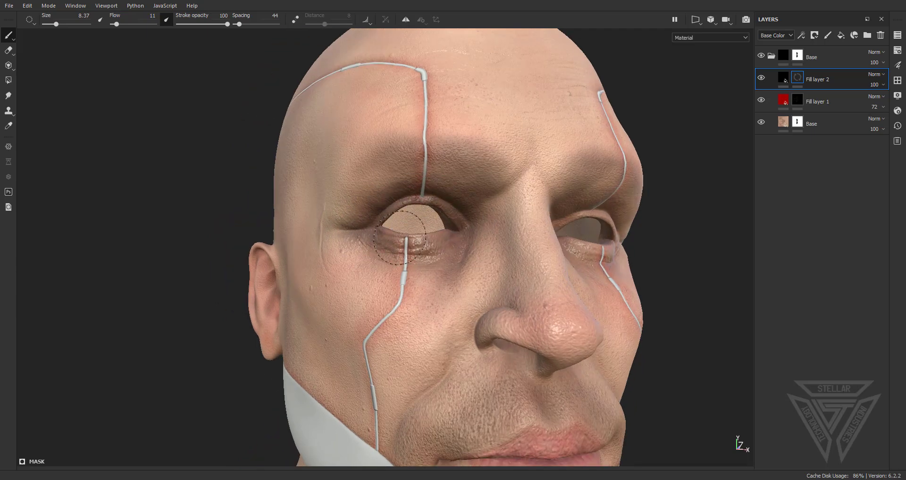
pyautogui.moveTo(462, 267)
pyautogui.keyDown('alt'); pyautogui.mouseDown()
pyautogui.moveTo(554, 269)
pyautogui.moveTo(380, 283)
pyautogui.moveTo(399, 225)
pyautogui.mouseUp(); pyautogui.keyUp('alt')
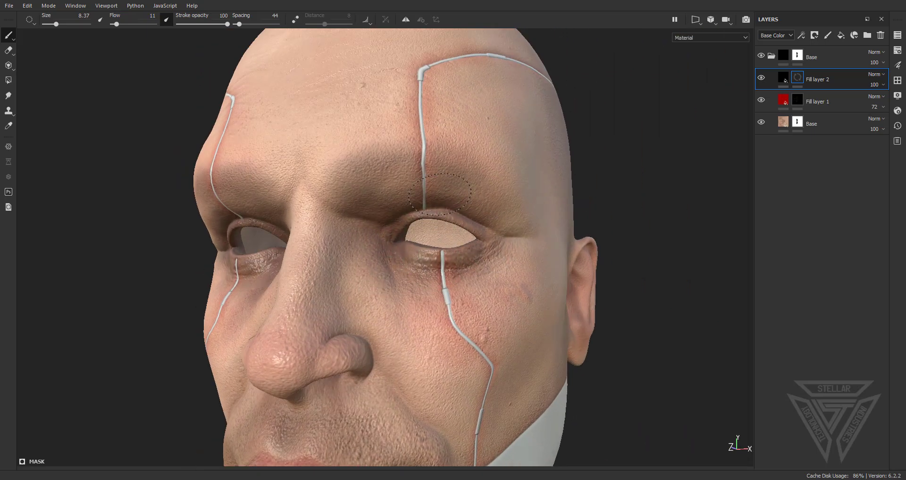
pyautogui.moveTo(477, 228)
pyautogui.keyDown('alt'); pyautogui.mouseDown()
pyautogui.moveTo(375, 253)
pyautogui.moveTo(384, 281)
pyautogui.moveTo(501, 168)
pyautogui.mouseUp(); pyautogui.keyUp('alt')
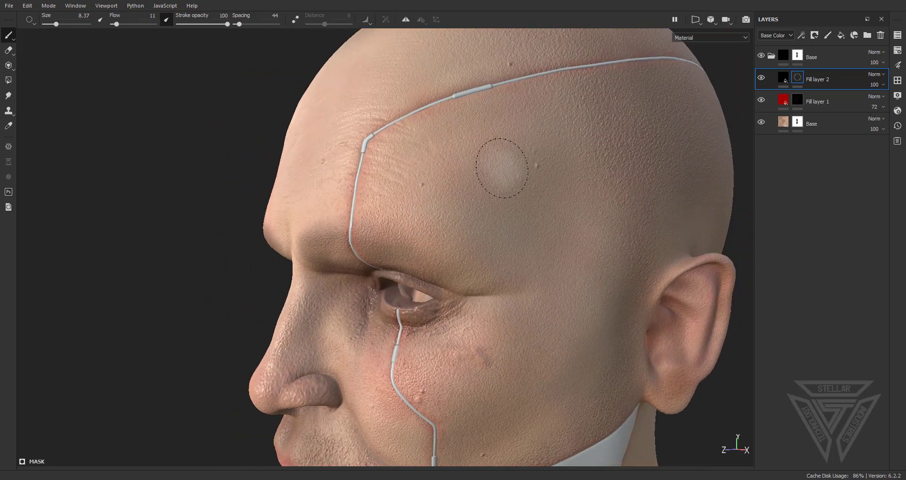
pyautogui.moveTo(477, 190)
pyautogui.keyDown('alt'); pyautogui.mouseDown(button='right')
pyautogui.moveTo(456, 226)
pyautogui.moveTo(384, 247)
pyautogui.moveTo(289, 246)
pyautogui.moveTo(364, 253)
pyautogui.moveTo(405, 289)
pyautogui.moveTo(360, 293)
pyautogui.mouseUp(button='right'); pyautogui.keyUp('alt')
pyautogui.keyDown('alt'); pyautogui.moveTo(465, 255); pyautogui.dragTo(510, 264); pyautogui.keyUp('alt')
pyautogui.keyDown('alt'); pyautogui.moveTo(510, 265); pyautogui.dragTo(436, 260, button='right'); pyautogui.keyUp('alt')
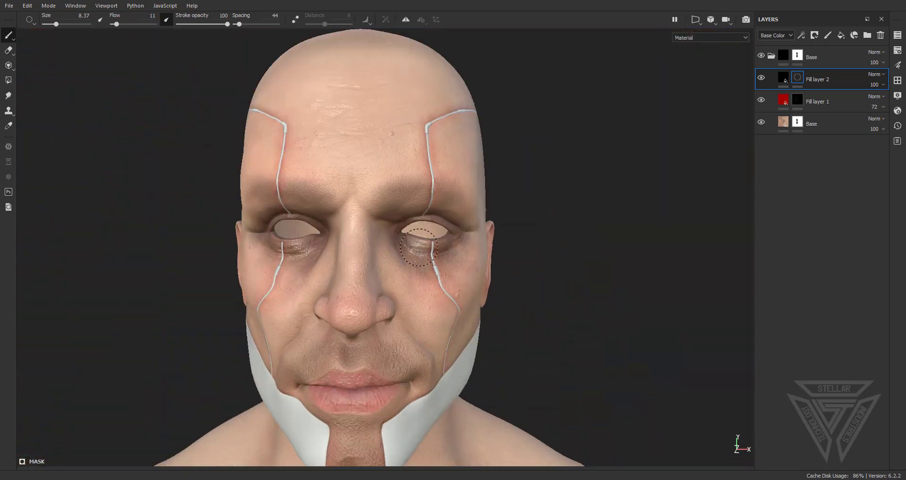
# Deepen the dark circles beneath both eyes, blending them toward the nose and upper cheeks.
pyautogui.keyDown('alt'); pyautogui.moveTo(236, 236); pyautogui.dragTo(300, 240); pyautogui.keyUp('alt')
pyautogui.keyDown('alt'); pyautogui.moveTo(325, 290); pyautogui.dragTo(444, 307, button='right'); pyautogui.keyUp('alt')
pyautogui.keyDown('alt'); pyautogui.moveTo(444, 306); pyautogui.dragTo(387, 293); pyautogui.keyUp('alt')
pyautogui.keyDown('alt'); pyautogui.moveTo(491, 265); pyautogui.dragTo(449, 247, button='right'); pyautogui.keyUp('alt')
pyautogui.keyDown('alt'); pyautogui.moveTo(340, 255); pyautogui.dragTo(212, 214); pyautogui.keyUp('alt')
pyautogui.keyDown('alt'); pyautogui.moveTo(280, 237); pyautogui.dragTo(307, 271); pyautogui.keyUp('alt')
pyautogui.keyDown('alt'); pyautogui.moveTo(308, 271); pyautogui.dragTo(359, 284, button='right'); pyautogui.keyUp('alt')
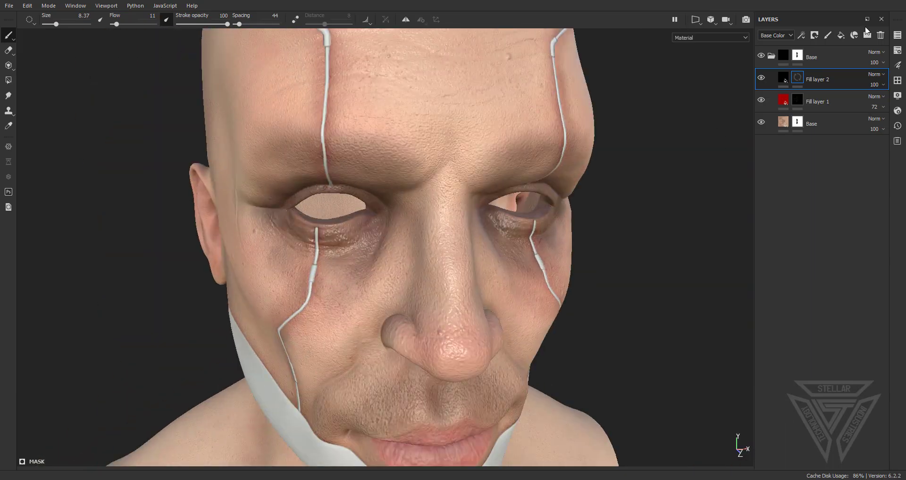
# Add a fill layer above the black one and set its base color to dark blue, RGB 0.000, 0.046, 0.200.
pyautogui.click(841, 36)
pyautogui.click(840, 66)
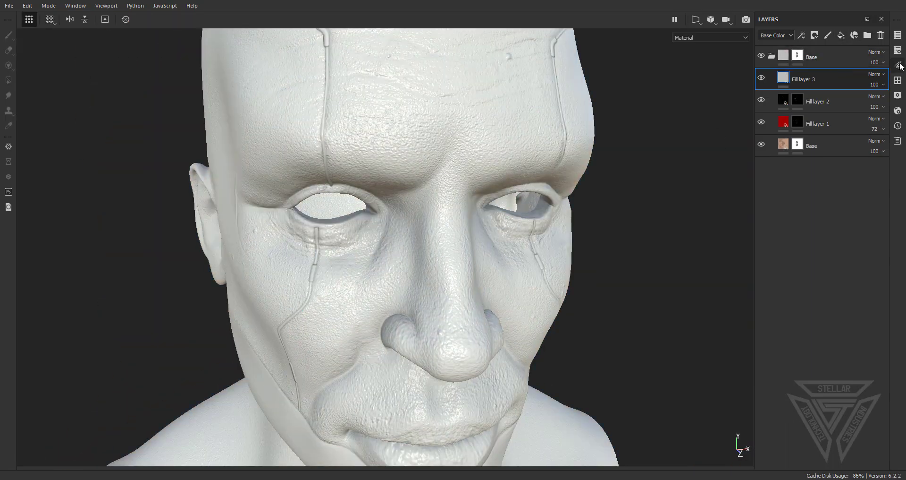
pyautogui.click(767, 290)
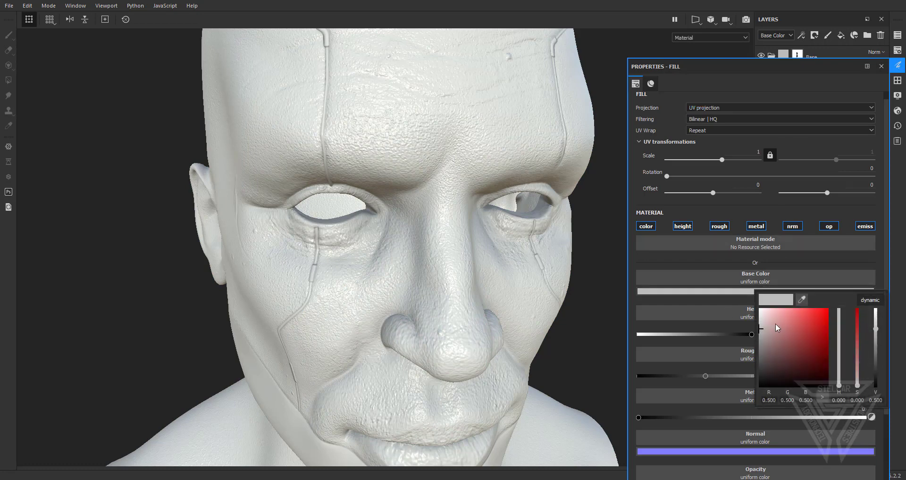
pyautogui.moveTo(840, 384); pyautogui.dragTo(848, 336)
pyautogui.click(822, 323)
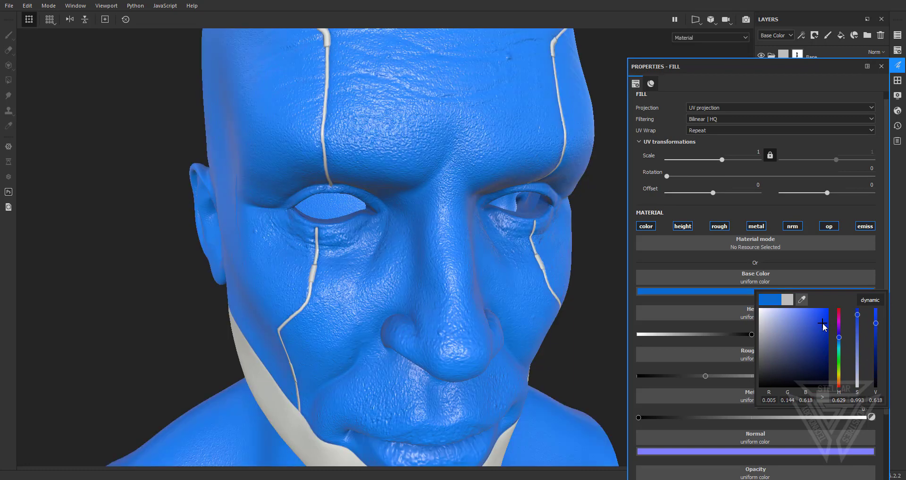
pyautogui.moveTo(823, 321); pyautogui.dragTo(831, 347)
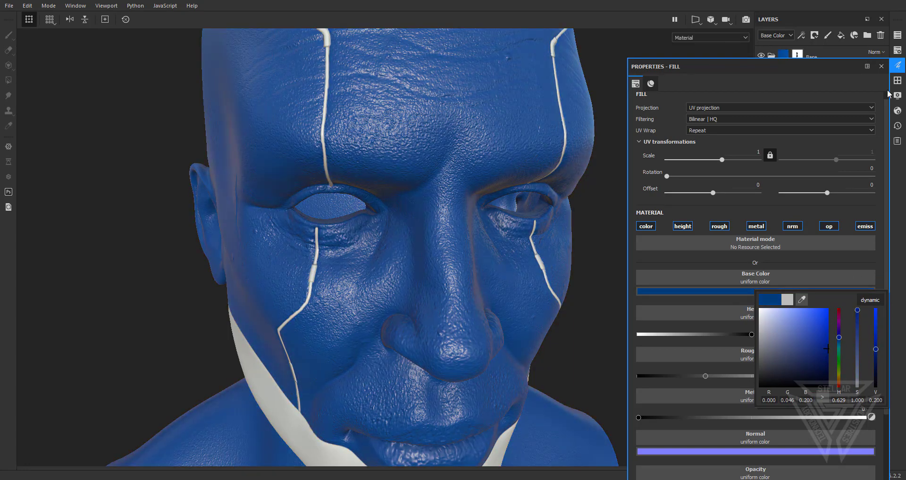
# Limit the blue fill layer to the color and height channels and add a black mask to it.
pyautogui.click(682, 227)
pyautogui.click(719, 226)
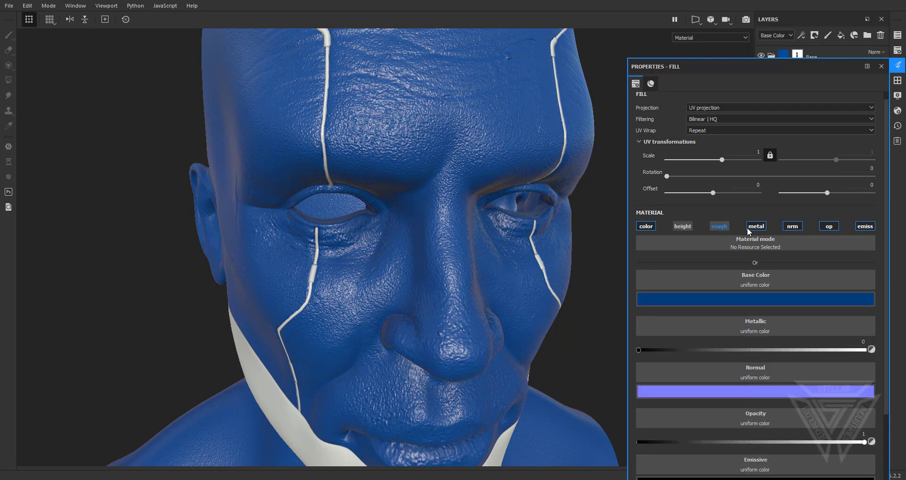
pyautogui.click(756, 226)
pyautogui.click(793, 226)
pyautogui.click(830, 226)
pyautogui.click(865, 226)
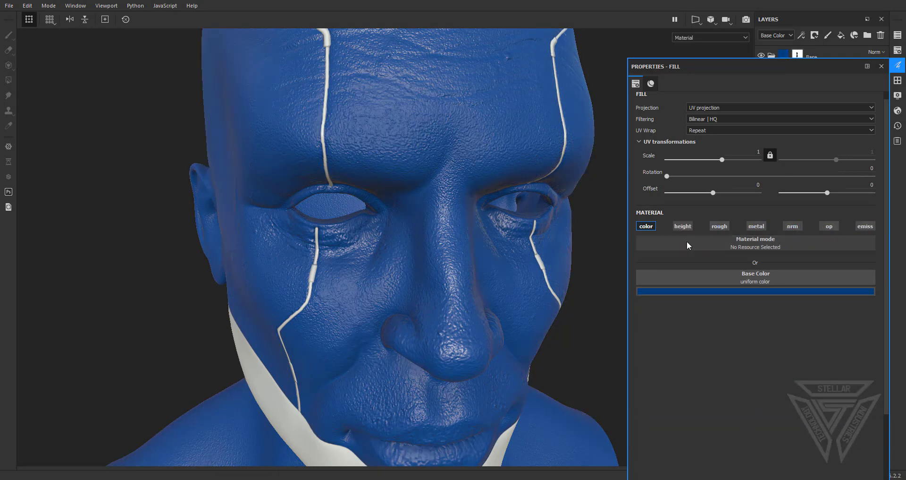
pyautogui.click(686, 227)
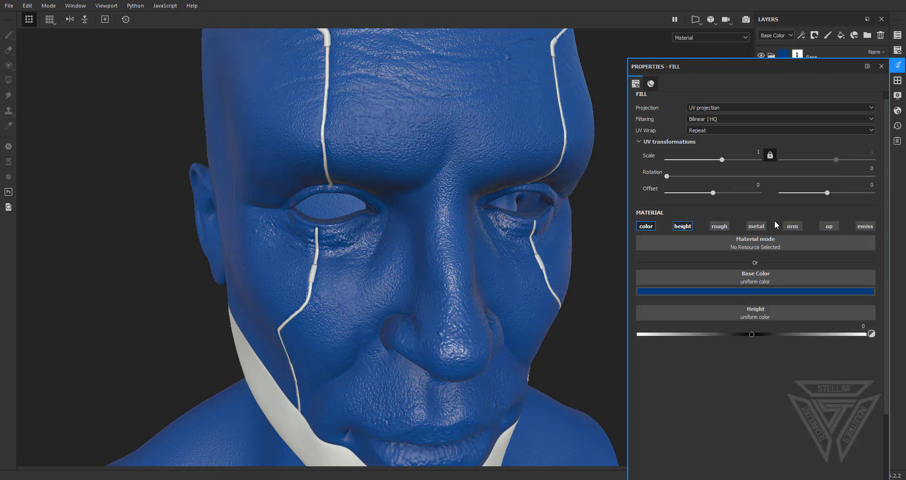
pyautogui.click(872, 68)
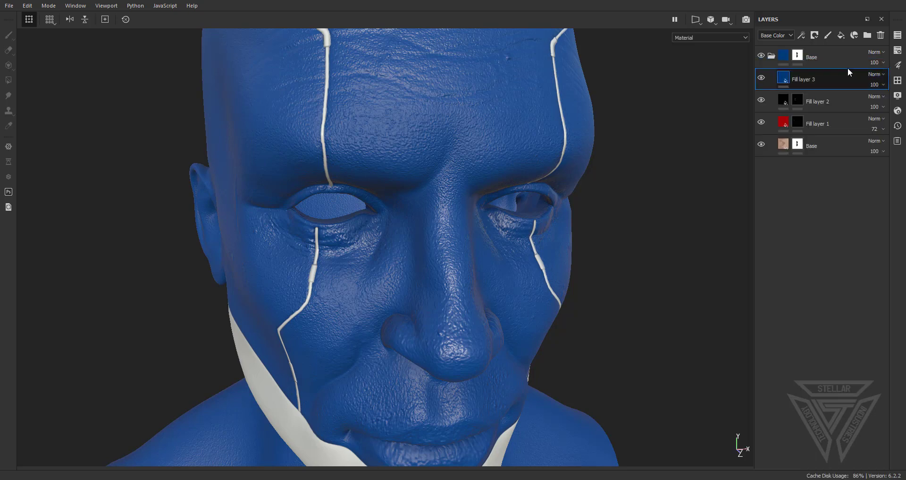
pyautogui.rightClick(822, 76)
pyautogui.click(845, 93)
# Choose the Cracks brush for painting on the blue layer's mask.
pyautogui.press('1')
pyautogui.click(898, 80)
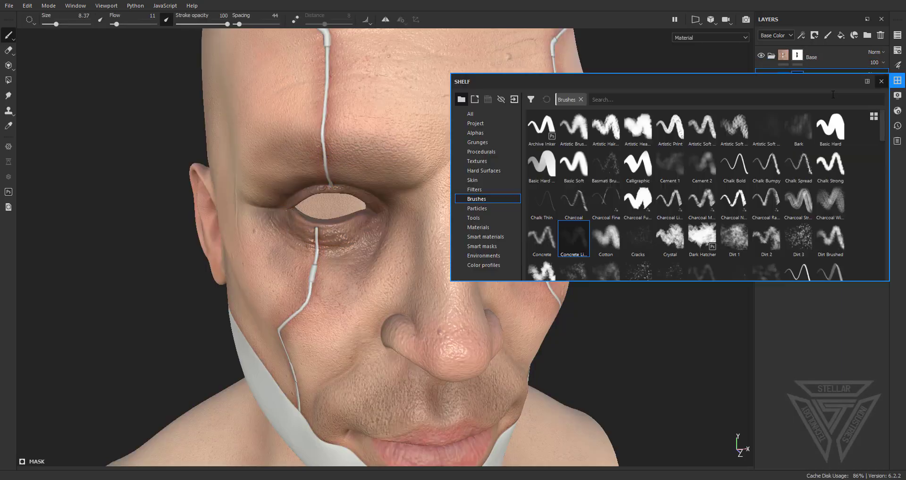
pyautogui.scroll(-5, 674, 216)
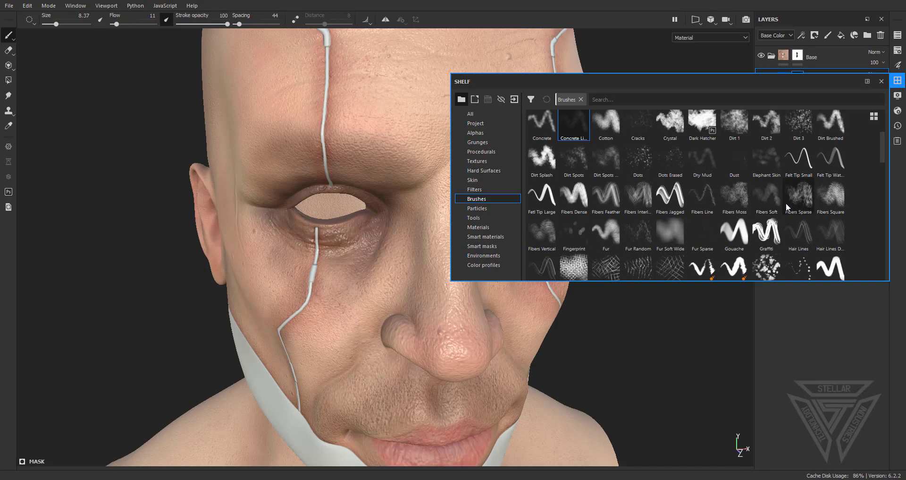
pyautogui.scroll(-2, 778, 207)
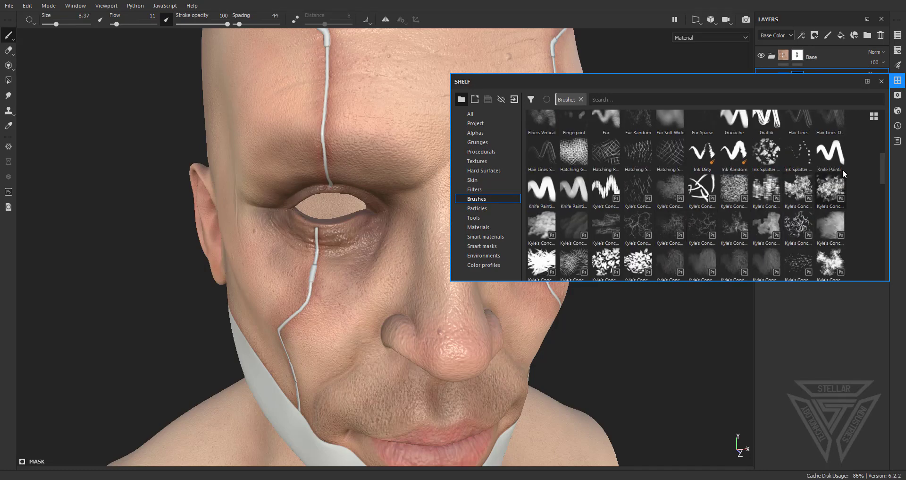
pyautogui.moveTo(882, 165); pyautogui.dragTo(885, 121)
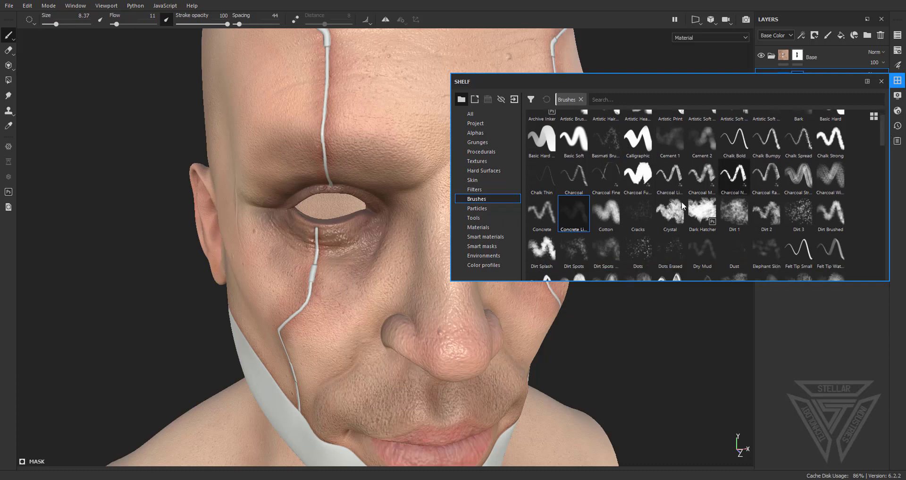
pyautogui.click(638, 209)
pyautogui.click(881, 81)
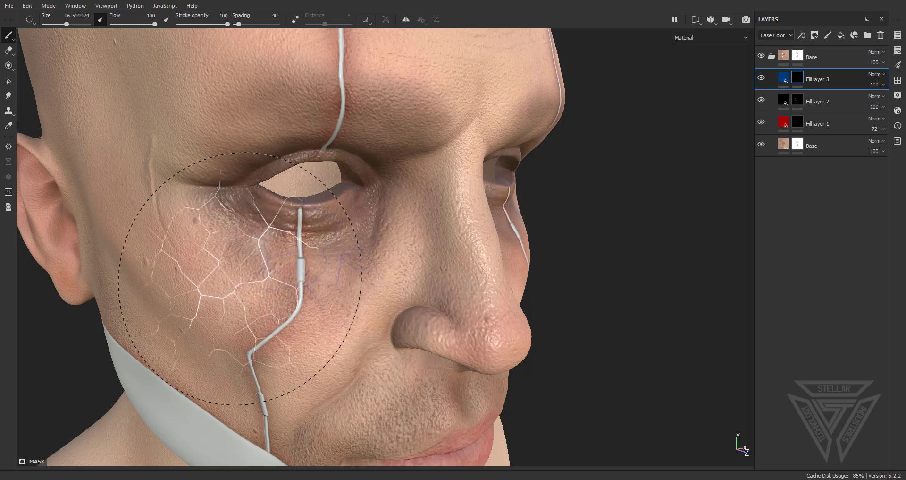
# Stamp branching blue veins beneath both eyes with the crack brush at a size of about 26.6.
pyautogui.keyDown('alt'); pyautogui.moveTo(277, 364); pyautogui.dragTo(172, 315); pyautogui.keyUp('alt')
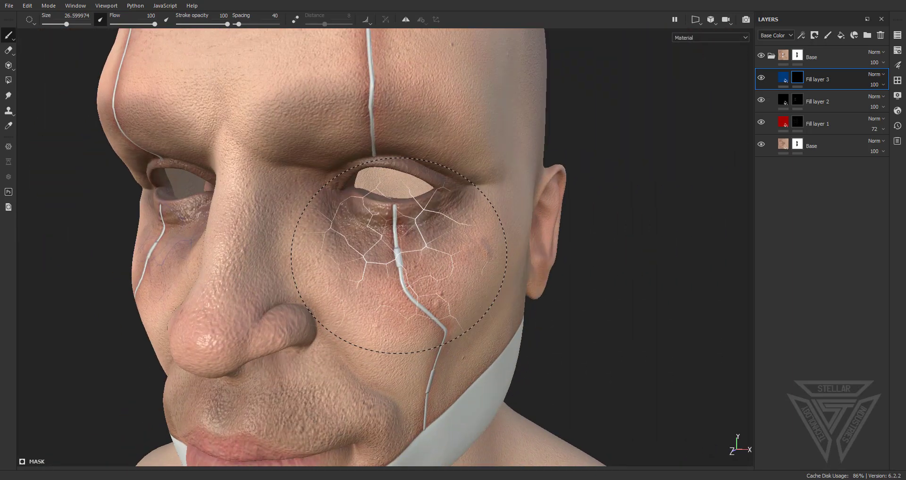
pyautogui.moveTo(258, 310)
pyautogui.keyDown('alt'); pyautogui.mouseDown()
pyautogui.moveTo(360, 289)
pyautogui.moveTo(316, 317)
pyautogui.moveTo(437, 339)
pyautogui.moveTo(429, 304)
pyautogui.mouseUp(); pyautogui.keyUp('alt')
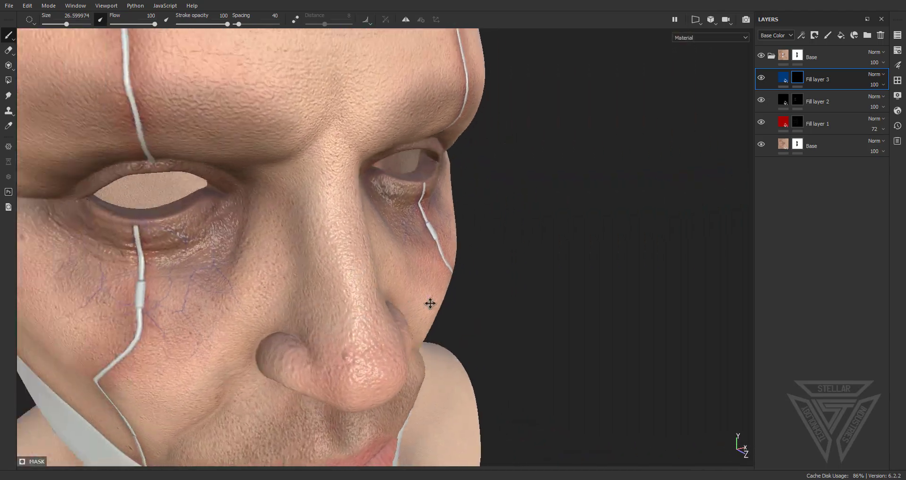
pyautogui.keyDown('alt'); pyautogui.moveTo(429, 303); pyautogui.dragTo(524, 304, button='middle'); pyautogui.keyUp('alt')
pyautogui.keyDown('alt'); pyautogui.moveTo(524, 303); pyautogui.dragTo(543, 295); pyautogui.keyUp('alt')
pyautogui.scroll(3, 359, 293)
pyautogui.moveTo(264, 265)
pyautogui.keyDown('alt'); pyautogui.mouseDown()
pyautogui.moveTo(283, 260)
pyautogui.moveTo(245, 236)
pyautogui.mouseUp(); pyautogui.keyUp('alt')
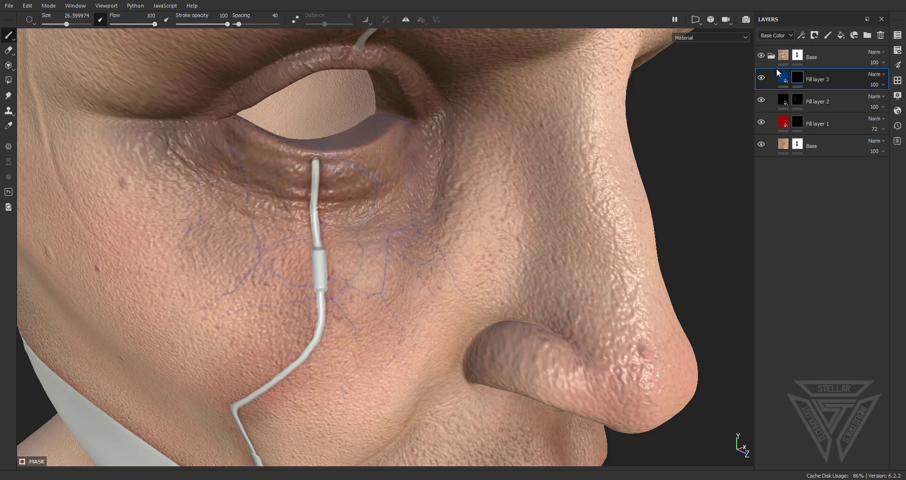
# Raise the blue vein layer's height to 0.0370.
pyautogui.click(784, 79)
pyautogui.click(897, 66)
pyautogui.scroll(-1, 666, 254)
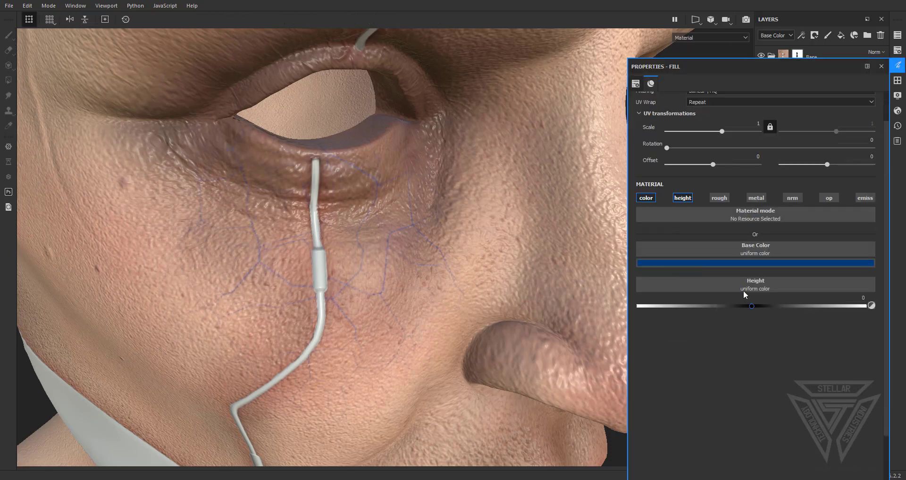
pyautogui.moveTo(750, 306); pyautogui.dragTo(754, 308)
pyautogui.keyDown('alt'); pyautogui.moveTo(289, 216); pyautogui.dragTo(227, 217); pyautogui.keyUp('alt')
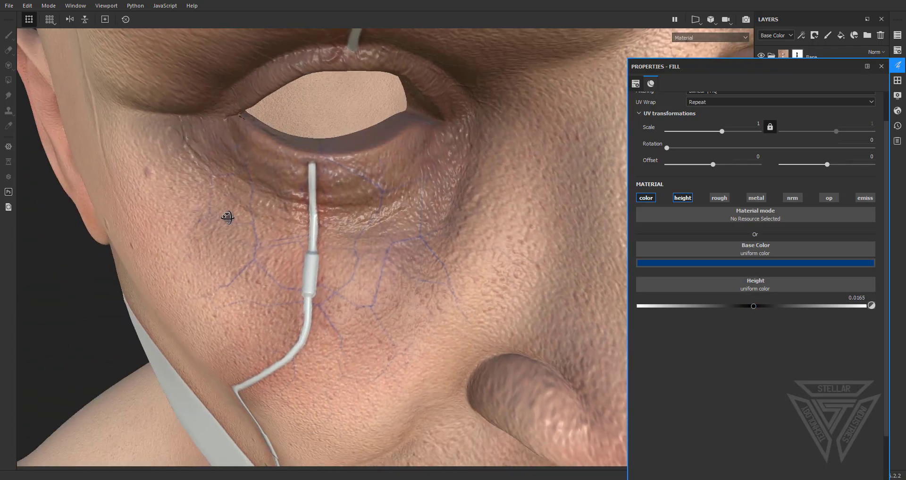
pyautogui.keyDown('alt'); pyautogui.moveTo(227, 216); pyautogui.dragTo(397, 268, button='right'); pyautogui.keyUp('alt')
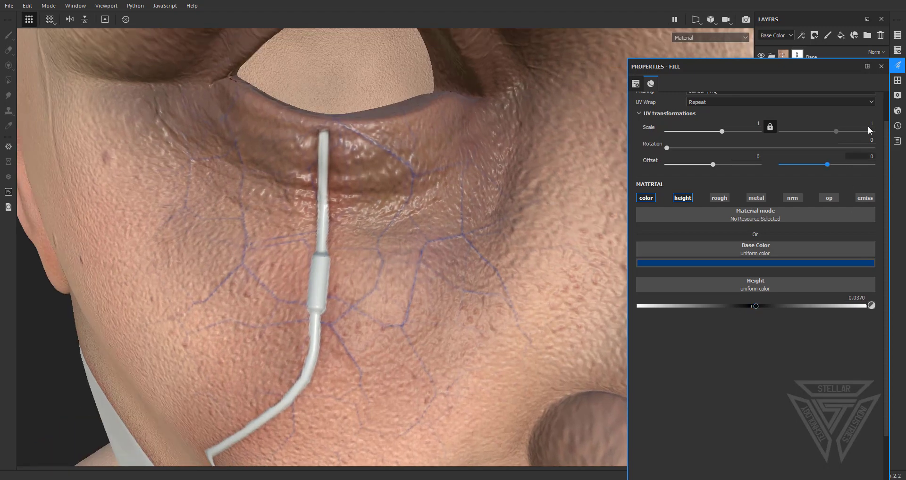
pyautogui.click(881, 66)
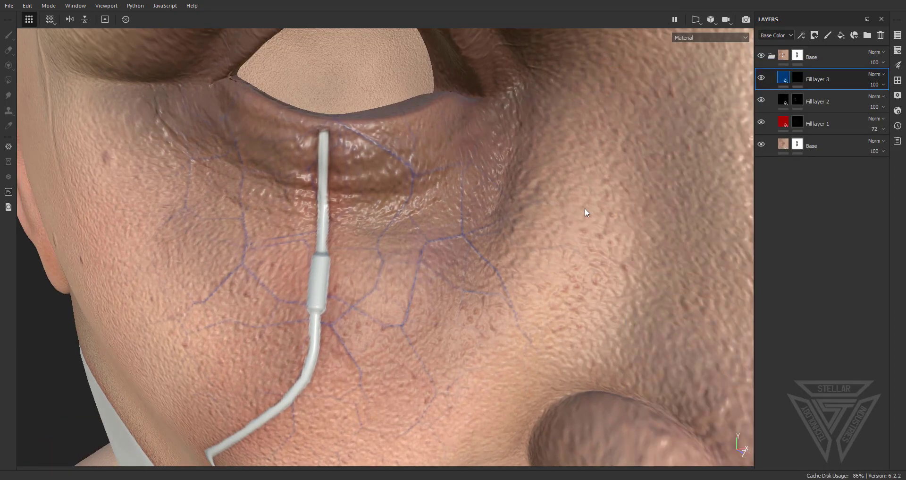
# Add a Blur filter to the blue vein layer's mask with a blur intensity of 0.06.
pyautogui.rightClick(797, 80)
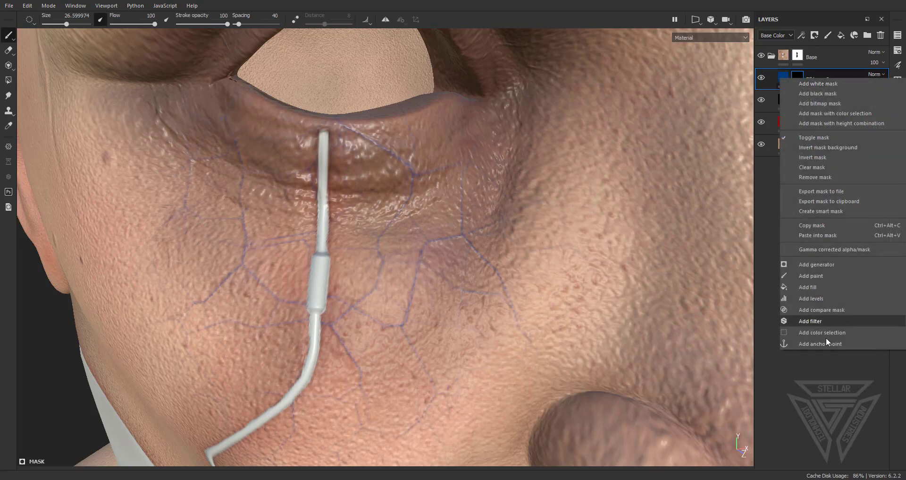
pyautogui.click(821, 321)
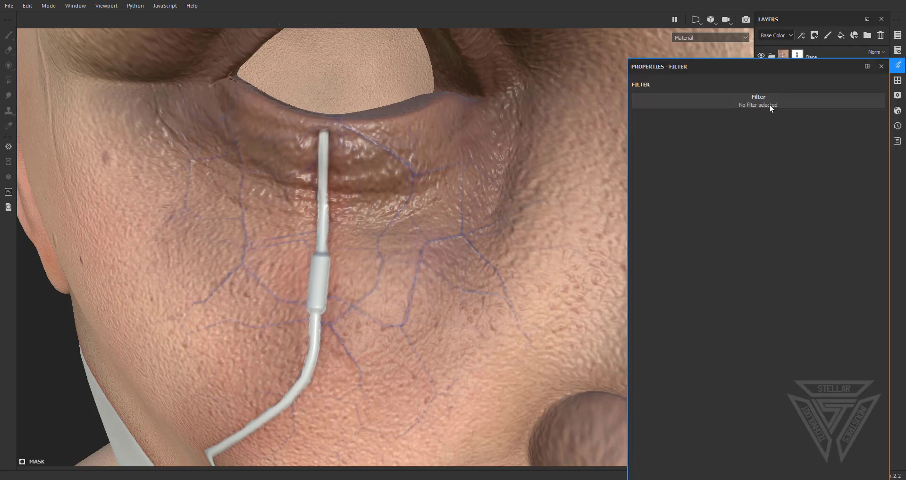
pyautogui.click(769, 101)
pyautogui.click(858, 133)
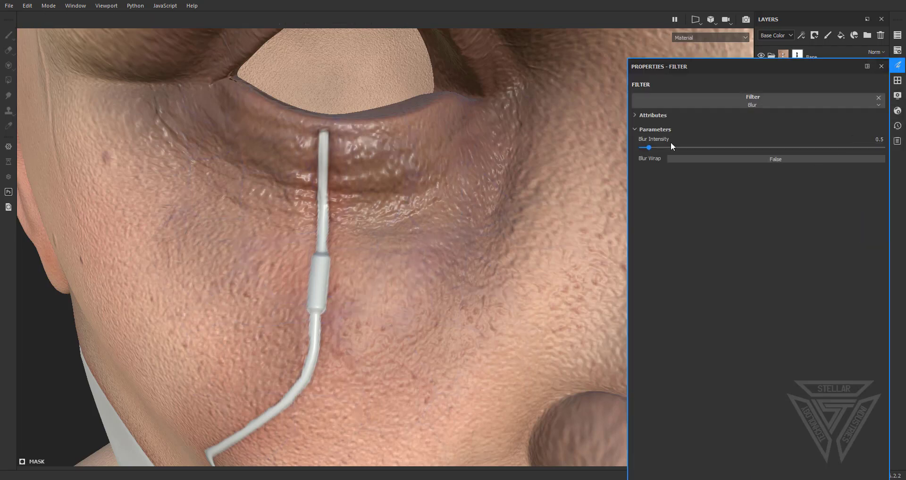
pyautogui.moveTo(648, 147); pyautogui.dragTo(641, 148)
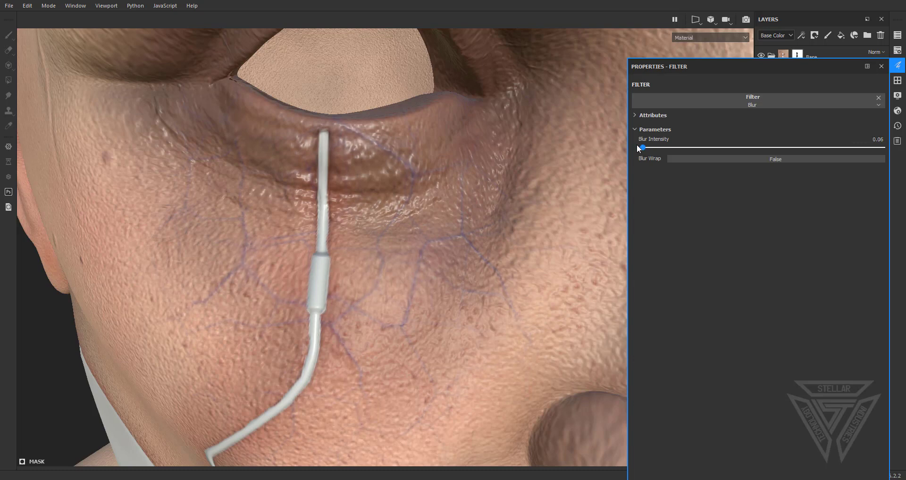
pyautogui.click(881, 67)
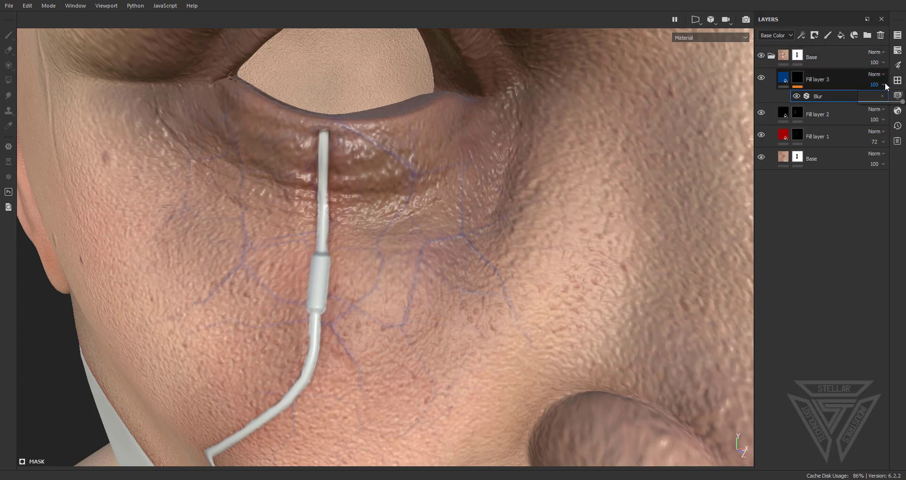
# Lower the opacity of the blue vein layer, Fill layer 3, to 48.
pyautogui.moveTo(903, 102); pyautogui.dragTo(874, 103)
pyautogui.click(782, 81)
pyautogui.click(877, 84)
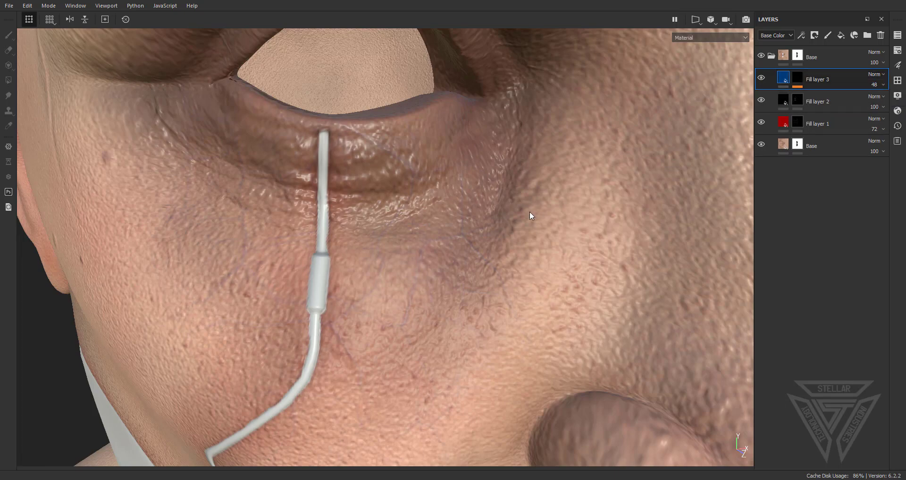
# Examine the softened veins and the skin around both eyes from several angles.
pyautogui.scroll(-5, 539, 245)
pyautogui.keyDown('alt'); pyautogui.moveTo(540, 269); pyautogui.dragTo(382, 233); pyautogui.keyUp('alt')
pyautogui.keyDown('alt'); pyautogui.moveTo(562, 236); pyautogui.dragTo(358, 224, button='middle'); pyautogui.keyUp('alt')
pyautogui.scroll(4, 587, 245)
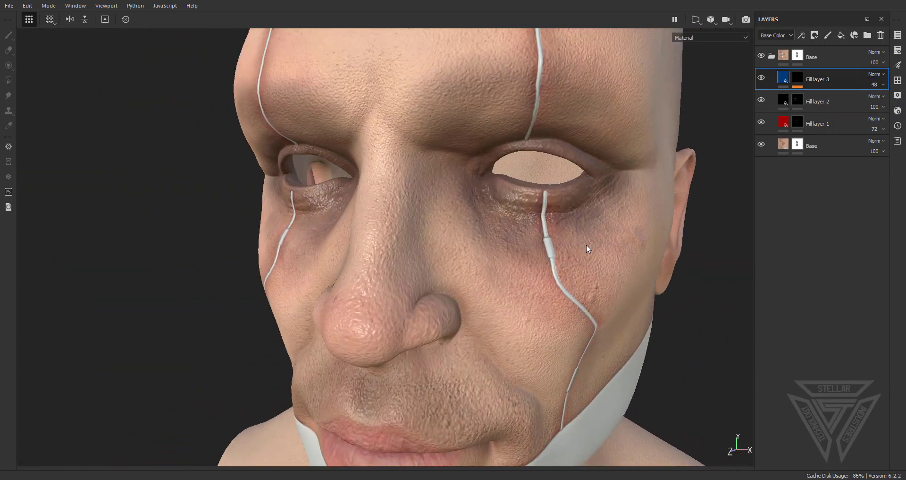
pyautogui.keyDown('alt'); pyautogui.moveTo(586, 244); pyautogui.dragTo(447, 251); pyautogui.keyUp('alt')
pyautogui.keyDown('alt'); pyautogui.moveTo(597, 227); pyautogui.dragTo(502, 231, button='middle'); pyautogui.keyUp('alt')
pyautogui.keyDown('alt'); pyautogui.moveTo(502, 231); pyautogui.dragTo(530, 299); pyautogui.keyUp('alt')
pyautogui.scroll(3, 565, 274)
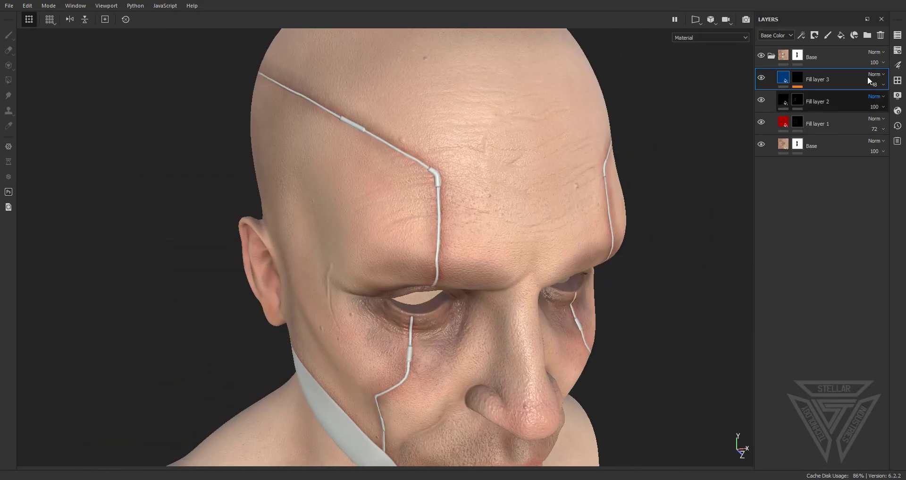
# Add a fill layer above the vein layer with a dusty red base color of R 0.252, G 0.093, B 0.093.
pyautogui.click(841, 35)
pyautogui.click(898, 65)
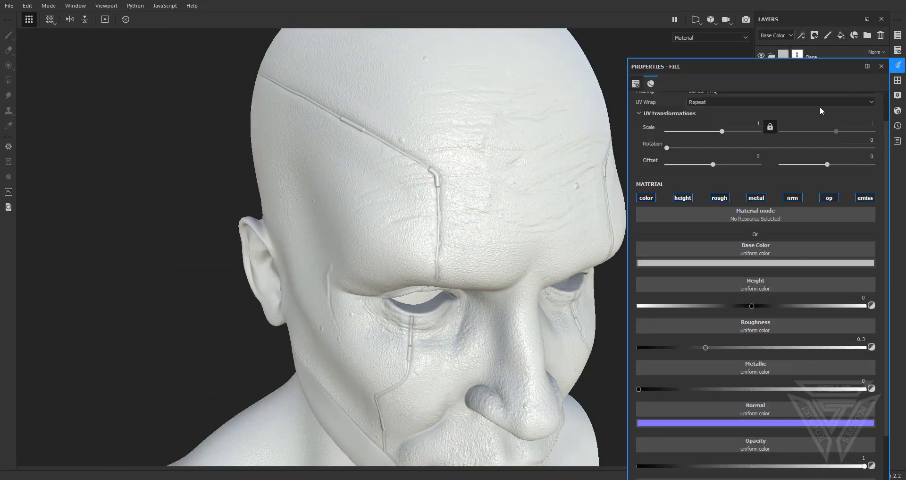
pyautogui.click(743, 263)
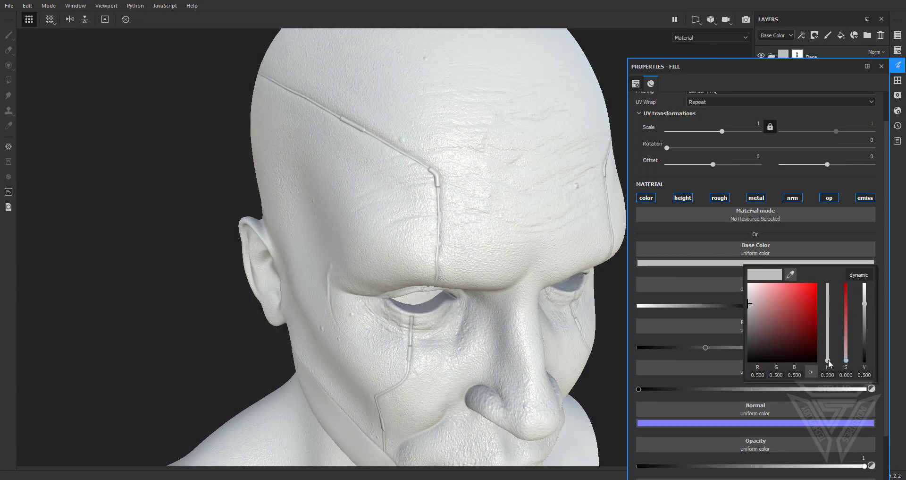
pyautogui.moveTo(848, 362); pyautogui.dragTo(852, 335)
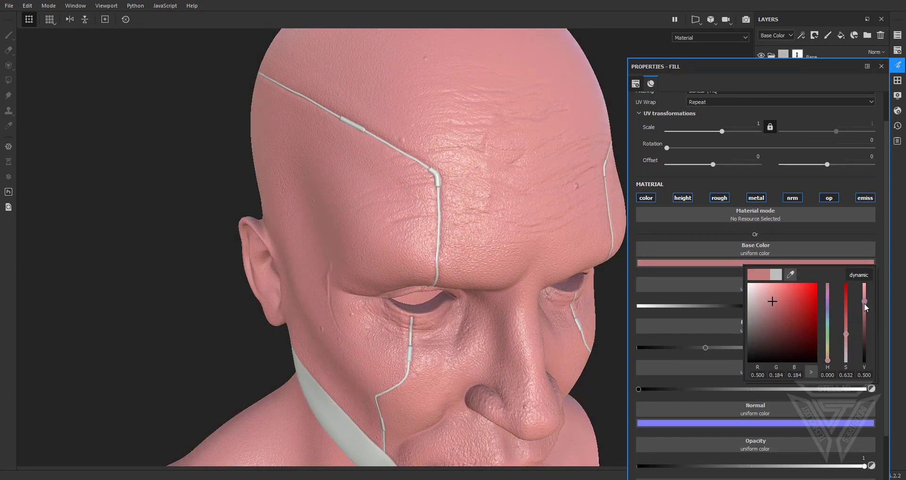
pyautogui.moveTo(864, 303); pyautogui.dragTo(868, 319)
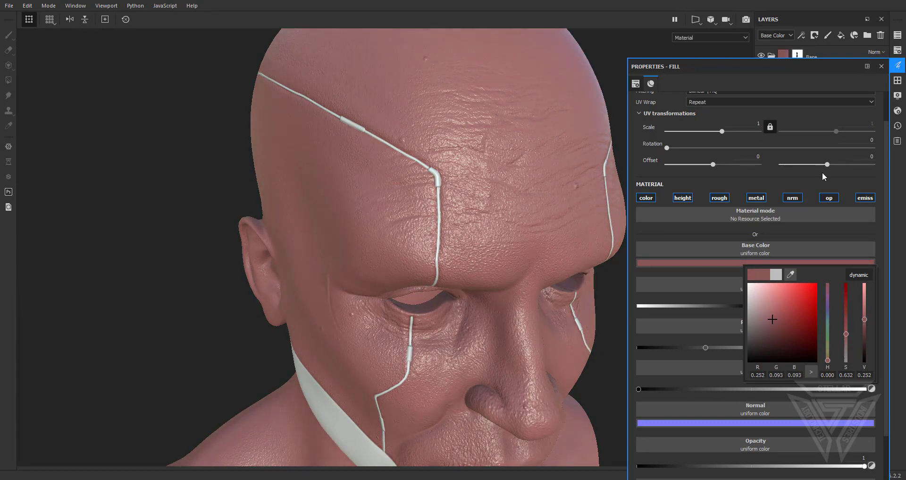
pyautogui.click(881, 66)
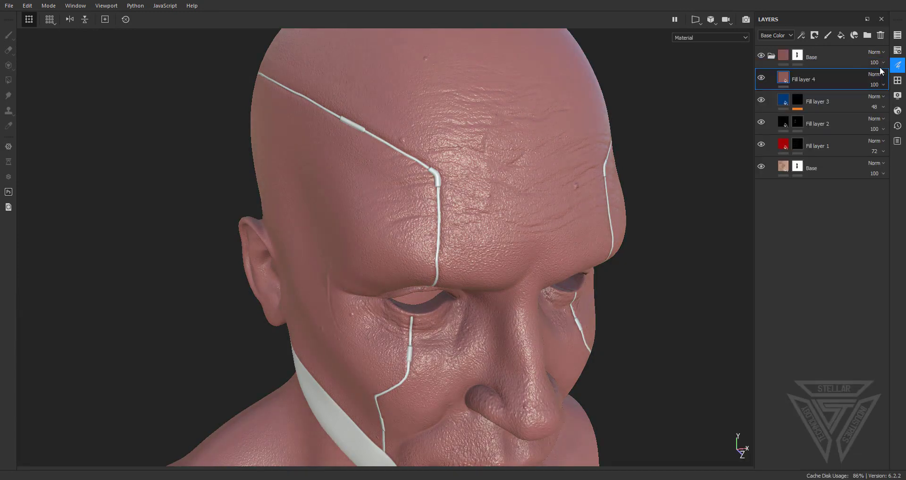
# Add a black mask to the dusty red fill layer and choose the "Concrete Li..." brush for painting on it.
pyautogui.rightClick(803, 77)
pyautogui.click(825, 92)
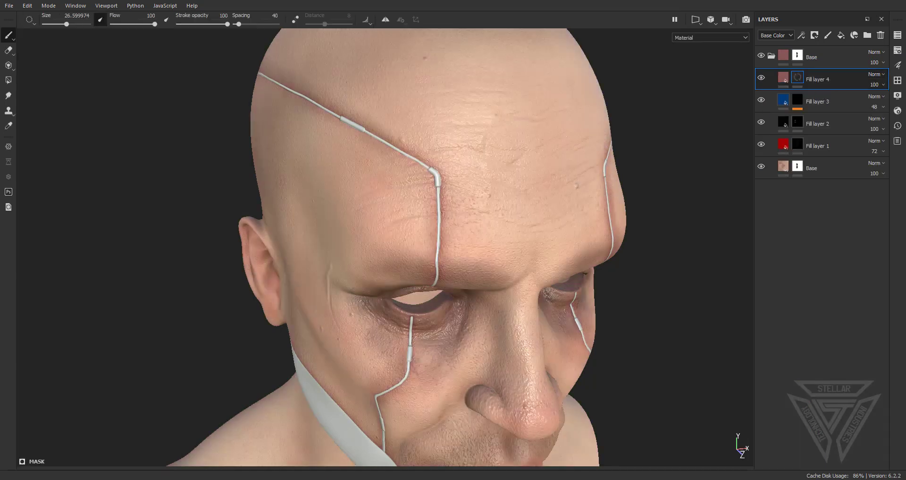
pyautogui.click(898, 81)
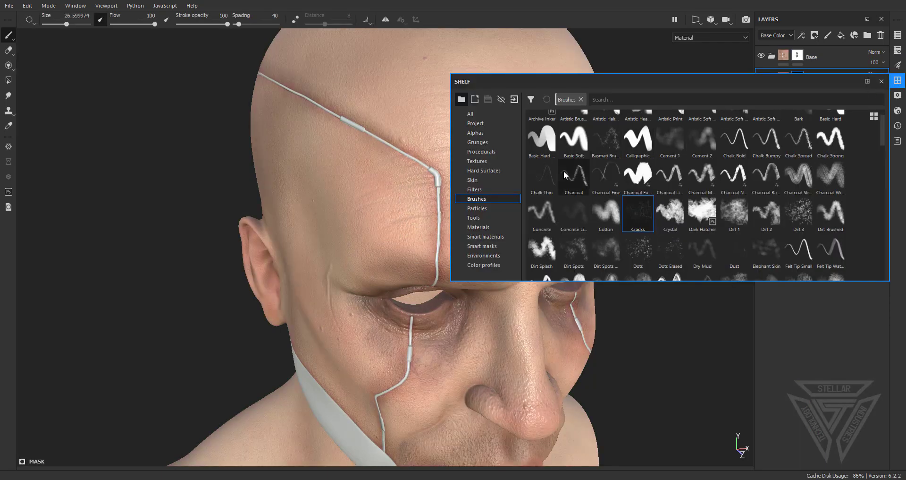
pyautogui.click(583, 214)
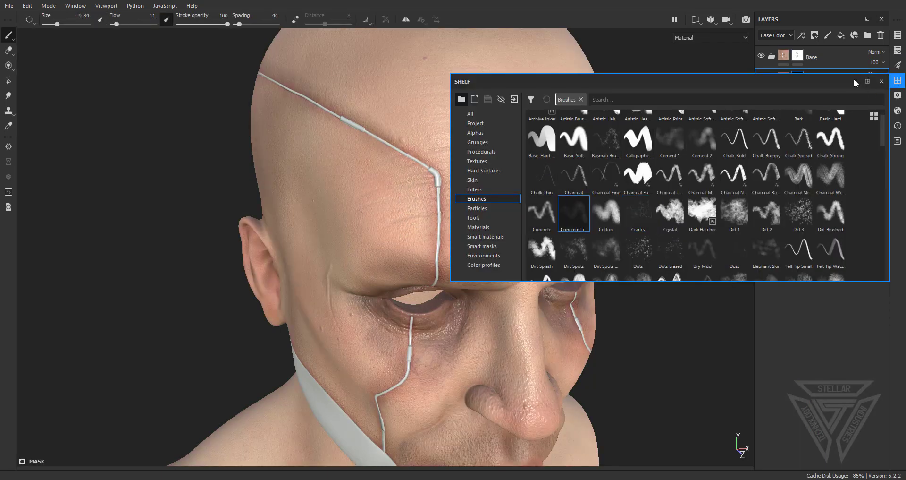
pyautogui.click(881, 81)
# Paint dusty red along the curved scar beside the eye on the mask, with a brush size of 2.19.
pyautogui.keyDown('ctrl'); pyautogui.moveTo(460, 220); pyautogui.dragTo(442, 225, button='right'); pyautogui.keyUp('ctrl')
pyautogui.scroll(3, 421, 224)
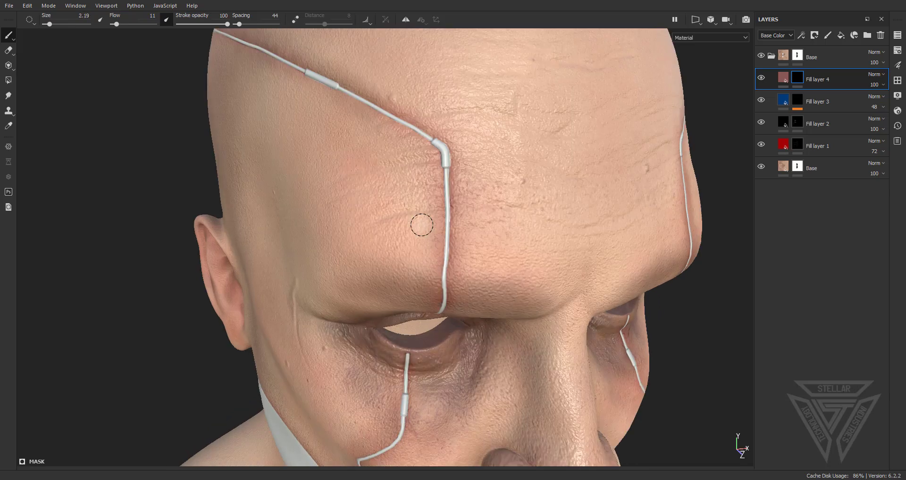
pyautogui.keyDown('alt'); pyautogui.moveTo(421, 225); pyautogui.dragTo(534, 189); pyautogui.keyUp('alt')
pyautogui.keyDown('alt'); pyautogui.moveTo(276, 305); pyautogui.dragTo(446, 145, button='middle'); pyautogui.keyUp('alt')
pyautogui.scroll(2, 445, 145)
pyautogui.keyDown('alt'); pyautogui.moveTo(445, 146); pyautogui.dragTo(366, 210); pyautogui.keyUp('alt')
pyautogui.moveTo(390, 141)
pyautogui.mouseDown()
pyautogui.moveTo(382, 166)
pyautogui.moveTo(398, 272)
pyautogui.mouseUp()
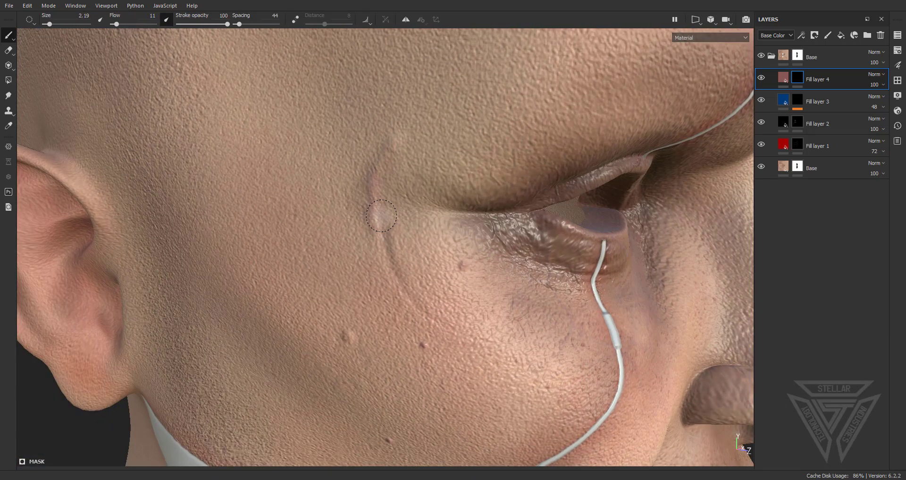
pyautogui.moveTo(380, 215); pyautogui.dragTo(422, 313)
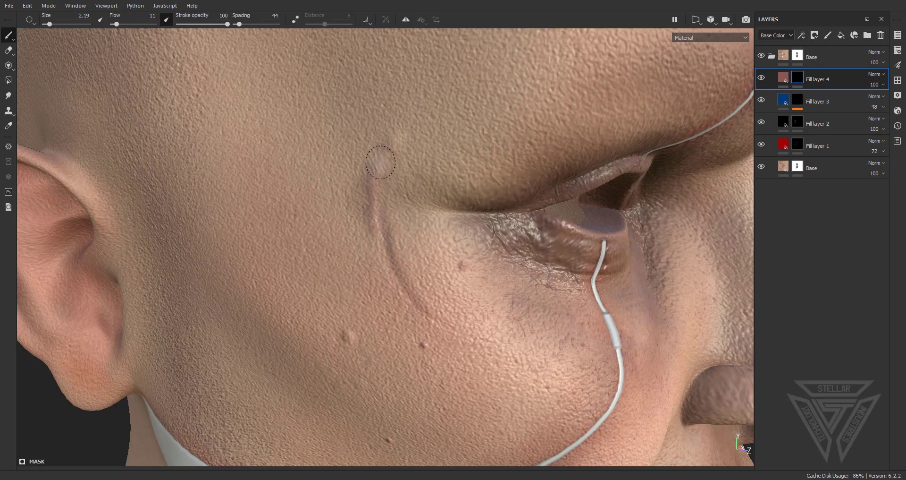
pyautogui.moveTo(381, 161); pyautogui.dragTo(423, 319)
pyautogui.moveTo(398, 140)
pyautogui.mouseDown()
pyautogui.moveTo(390, 138)
pyautogui.moveTo(375, 217)
pyautogui.moveTo(394, 262)
pyautogui.mouseUp()
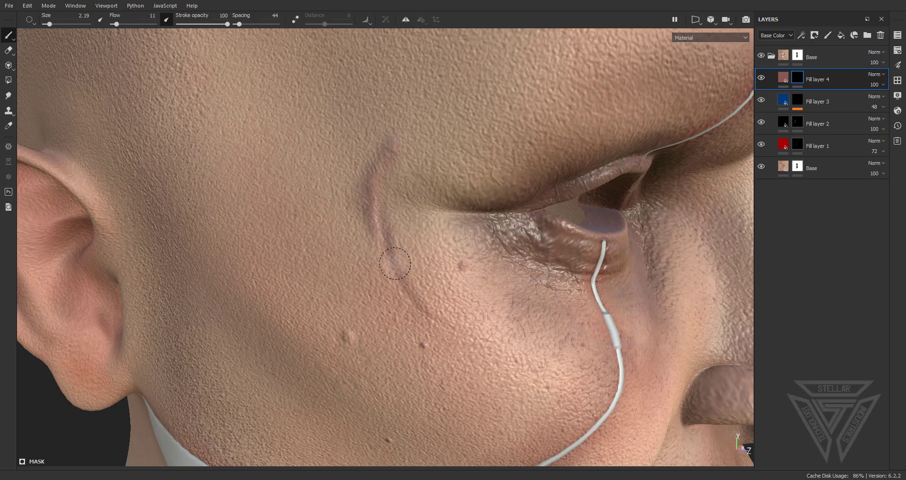
# Examine the reddened scar and the raised moles on the cheek and temple up close and from the side.
pyautogui.scroll(-8, 394, 263)
pyautogui.moveTo(506, 255)
pyautogui.keyDown('alt'); pyautogui.mouseDown()
pyautogui.moveTo(453, 251)
pyautogui.moveTo(484, 250)
pyautogui.moveTo(467, 242)
pyautogui.mouseUp(); pyautogui.keyUp('alt')
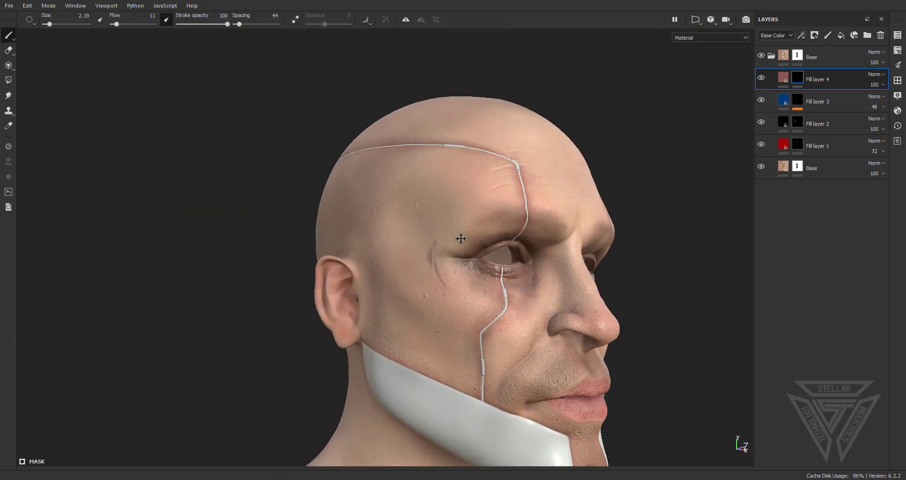
pyautogui.keyDown('alt'); pyautogui.moveTo(459, 236); pyautogui.dragTo(404, 166, button='middle'); pyautogui.keyUp('alt')
pyautogui.keyDown('alt'); pyautogui.moveTo(433, 207); pyautogui.dragTo(472, 224); pyautogui.keyUp('alt')
pyautogui.scroll(5, 336, 149)
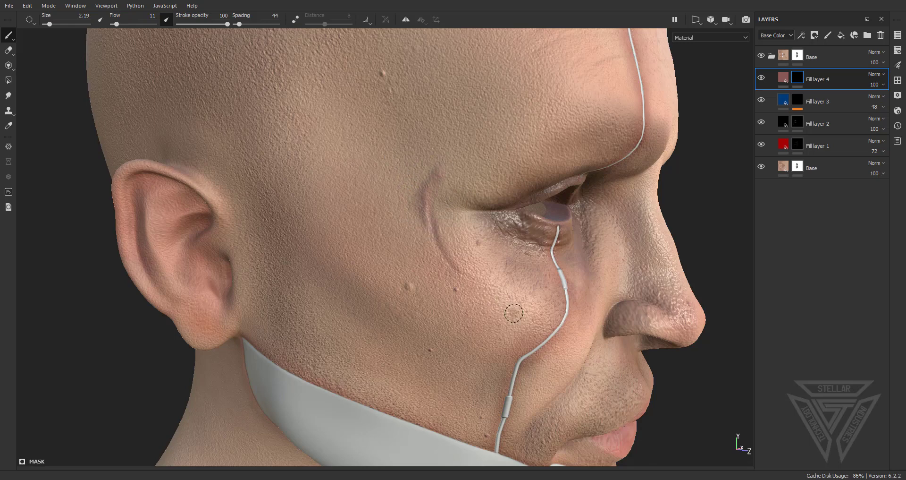
pyautogui.keyDown('alt'); pyautogui.moveTo(512, 314); pyautogui.dragTo(426, 306); pyautogui.keyUp('alt')
pyautogui.scroll(5, 426, 307)
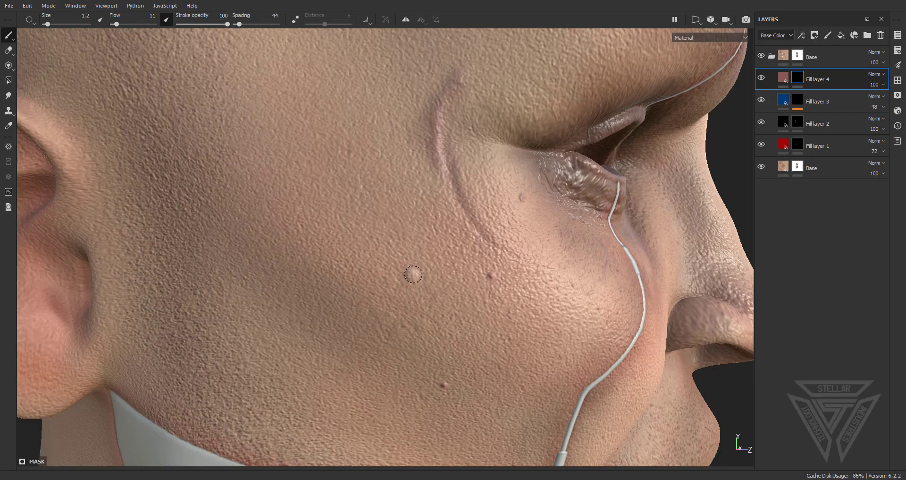
pyautogui.scroll(-4, 473, 282)
pyautogui.keyDown('alt'); pyautogui.moveTo(472, 282); pyautogui.dragTo(497, 289); pyautogui.keyUp('alt')
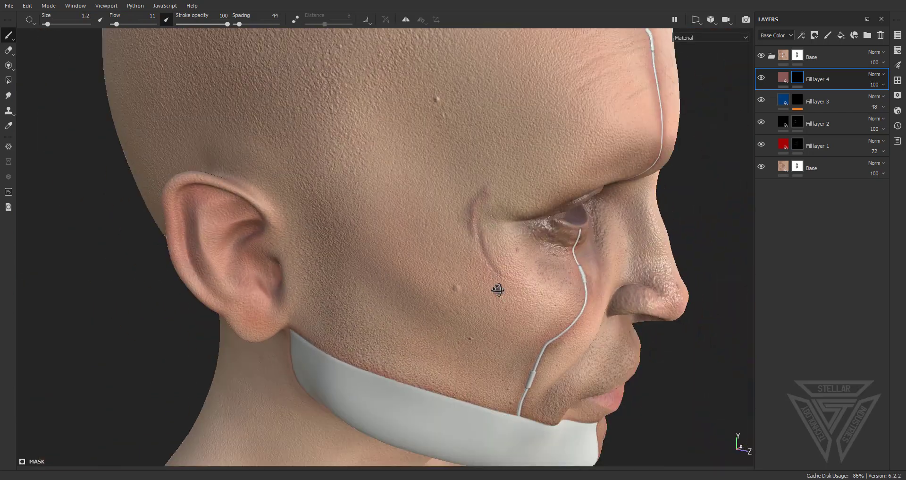
pyautogui.keyDown('alt'); pyautogui.moveTo(425, 184); pyautogui.dragTo(428, 251, button='middle'); pyautogui.keyUp('alt')
pyautogui.scroll(3, 439, 215)
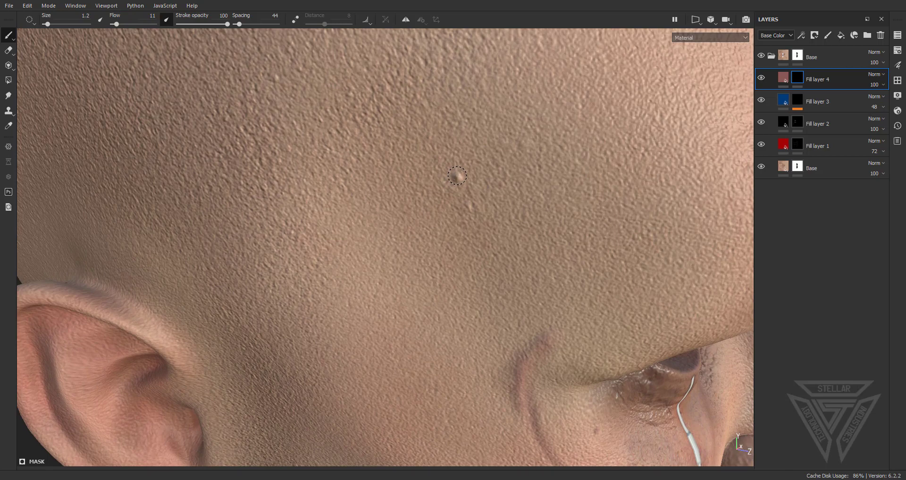
pyautogui.scroll(-4, 503, 272)
pyautogui.keyDown('alt'); pyautogui.moveTo(514, 283); pyautogui.dragTo(453, 302); pyautogui.keyUp('alt')
pyautogui.keyDown('alt'); pyautogui.moveTo(500, 330); pyautogui.dragTo(374, 186, button='middle'); pyautogui.keyUp('alt')
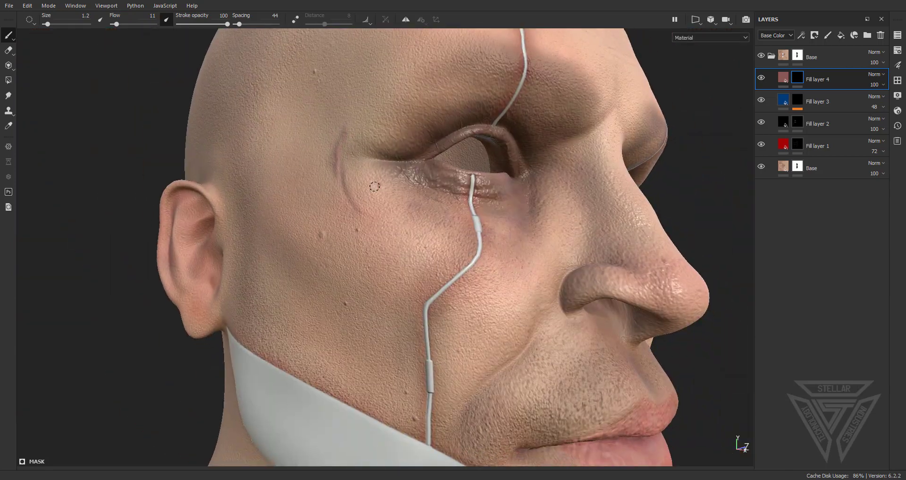
# Examine the chin crease, mouth and neck, and the whole head from the front and the opposite side.
pyautogui.scroll(-2, 472, 299)
pyautogui.keyDown('alt'); pyautogui.moveTo(510, 328); pyautogui.dragTo(374, 181, button='middle'); pyautogui.keyUp('alt')
pyautogui.keyDown('alt'); pyautogui.moveTo(374, 182); pyautogui.dragTo(283, 175); pyautogui.keyUp('alt')
pyautogui.keyDown('alt'); pyautogui.moveTo(424, 302); pyautogui.dragTo(411, 181, button='middle'); pyautogui.keyUp('alt')
pyautogui.scroll(2, 411, 182)
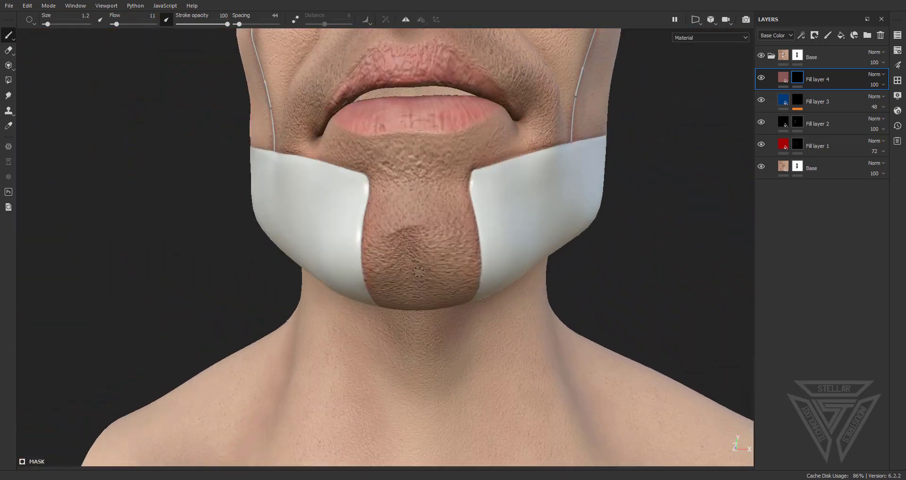
pyautogui.keyDown('alt'); pyautogui.moveTo(411, 182); pyautogui.dragTo(427, 172); pyautogui.keyUp('alt')
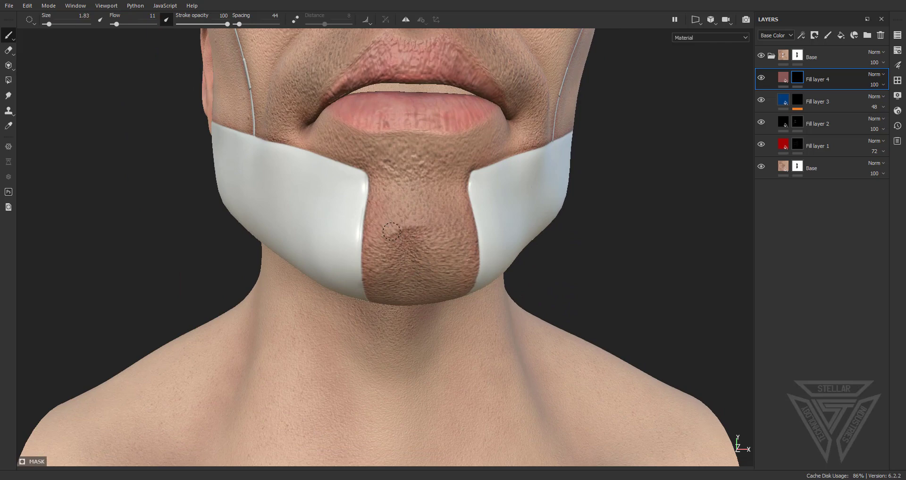
pyautogui.scroll(-4, 406, 236)
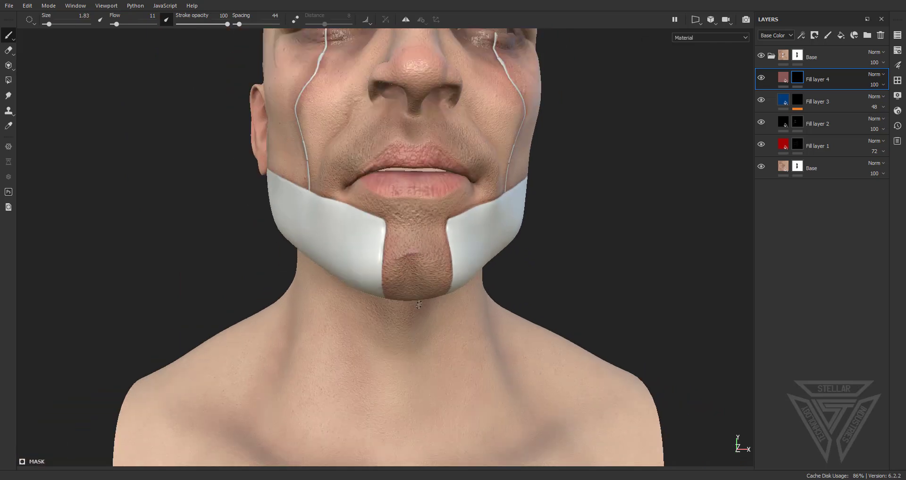
pyautogui.keyDown('alt'); pyautogui.moveTo(517, 269); pyautogui.dragTo(422, 304); pyautogui.keyUp('alt')
pyautogui.keyDown('alt'); pyautogui.moveTo(434, 236); pyautogui.dragTo(423, 264); pyautogui.keyUp('alt')
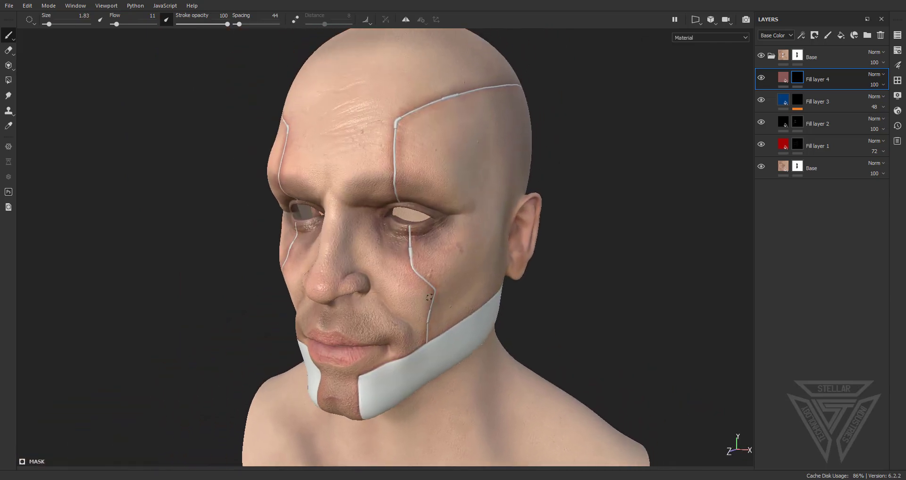
# Paint the Fill layer 4 mask over the scar on the character's left cheek below the eye.
pyautogui.scroll(4, 416, 278)
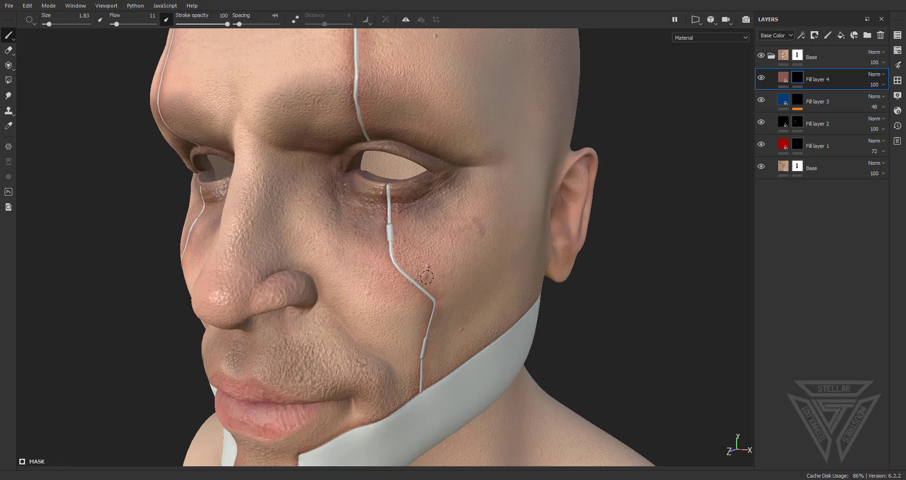
pyautogui.scroll(3, 503, 226)
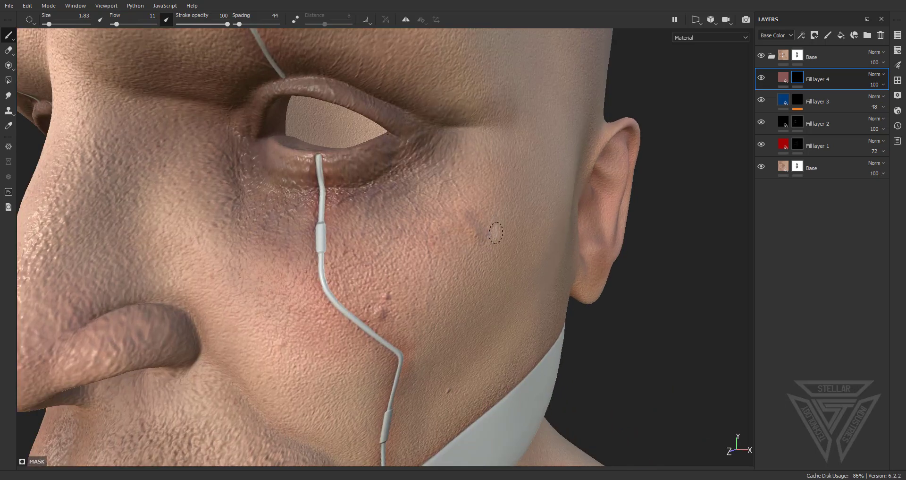
pyautogui.keyDown('alt'); pyautogui.moveTo(497, 232); pyautogui.dragTo(491, 297); pyautogui.keyUp('alt')
pyautogui.scroll(-4, 475, 225)
pyautogui.scroll(4, 465, 238)
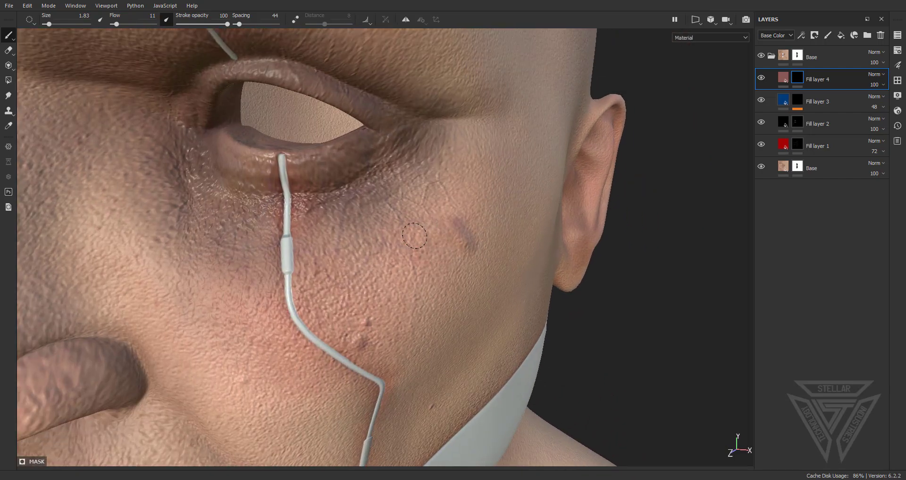
pyautogui.scroll(-4, 408, 243)
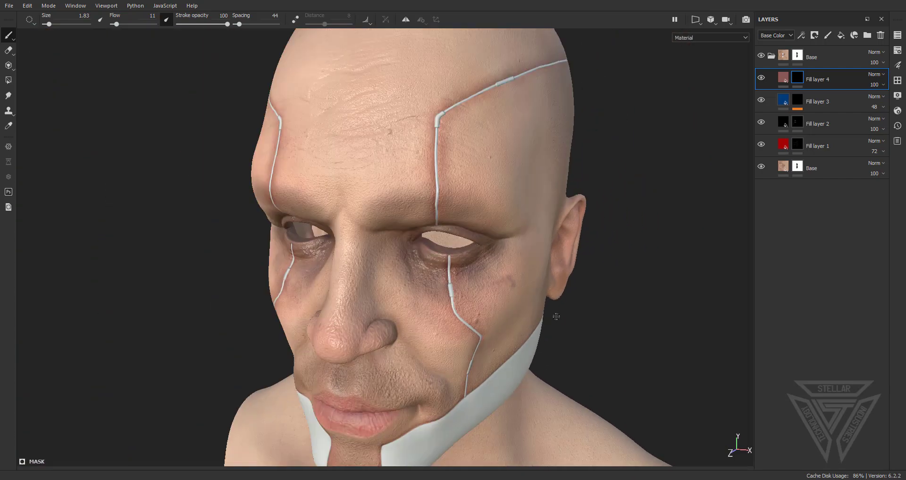
# Paint the Fill layer 4 mask along the zigzag scar in the middle of the forehead.
pyautogui.keyDown('alt'); pyautogui.moveTo(408, 243); pyautogui.dragTo(620, 334); pyautogui.keyUp('alt')
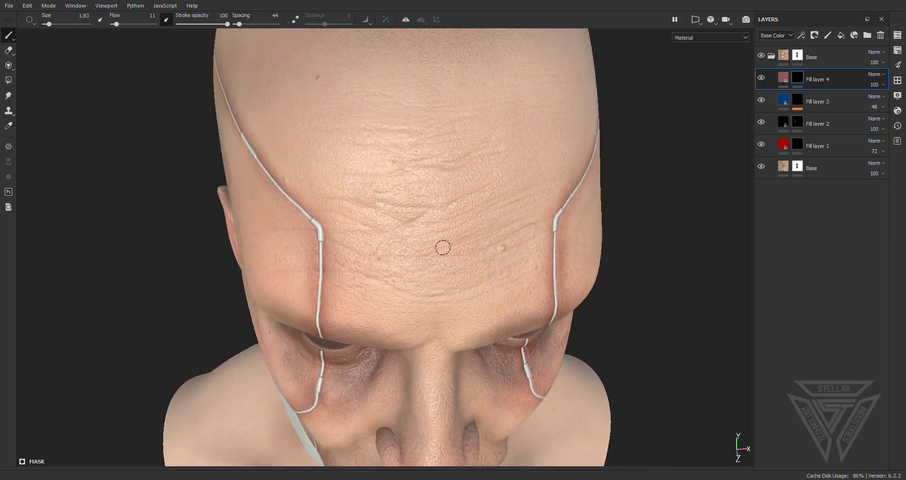
pyautogui.keyDown('alt'); pyautogui.moveTo(441, 247); pyautogui.dragTo(433, 231); pyautogui.keyUp('alt')
pyautogui.scroll(3, 380, 210)
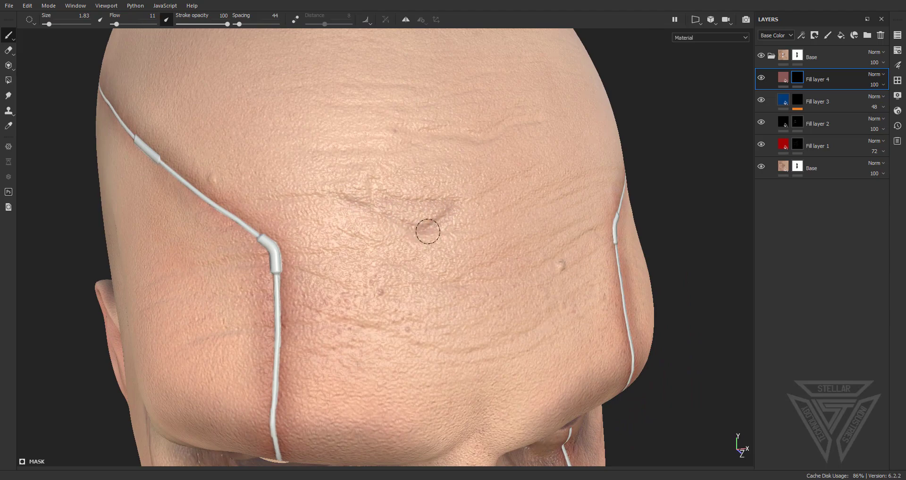
pyautogui.keyDown('alt'); pyautogui.moveTo(423, 240); pyautogui.dragTo(407, 161); pyautogui.keyUp('alt')
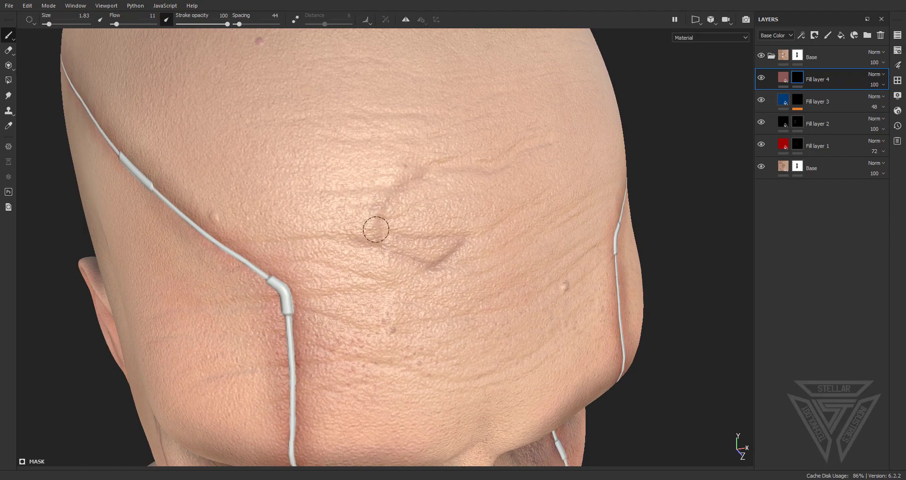
pyautogui.keyDown('alt'); pyautogui.moveTo(384, 225); pyautogui.dragTo(441, 242); pyautogui.keyUp('alt')
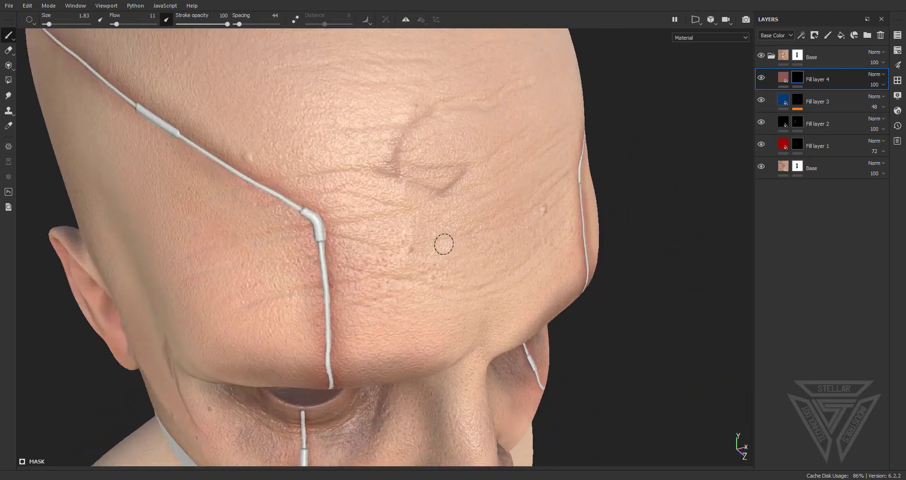
pyautogui.scroll(3, 396, 219)
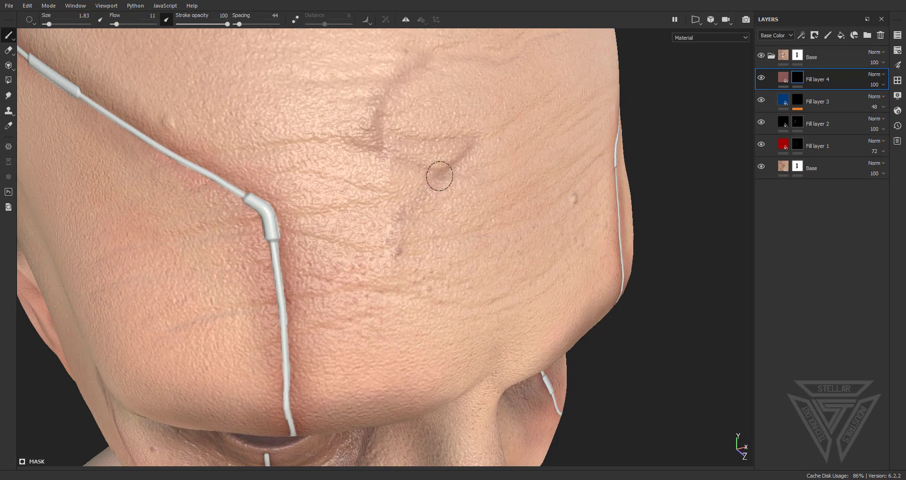
# Paint the Fill layer 4 mask along the curved scar beside the character's right eye.
pyautogui.scroll(-6, 381, 255)
pyautogui.keyDown('alt'); pyautogui.moveTo(366, 261); pyautogui.dragTo(409, 324); pyautogui.keyUp('alt')
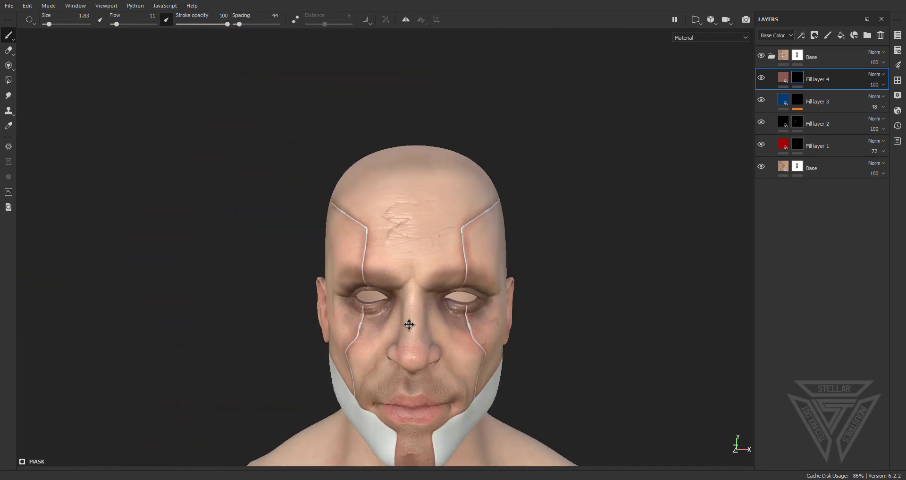
pyautogui.keyDown('alt'); pyautogui.moveTo(409, 324); pyautogui.dragTo(405, 237, button='middle'); pyautogui.keyUp('alt')
pyautogui.keyDown('alt'); pyautogui.moveTo(379, 214); pyautogui.dragTo(475, 234); pyautogui.keyUp('alt')
pyautogui.scroll(6, 288, 197)
pyautogui.keyDown('alt'); pyautogui.moveTo(387, 198); pyautogui.dragTo(473, 209); pyautogui.keyUp('alt')
pyautogui.keyDown('alt'); pyautogui.moveTo(439, 210); pyautogui.dragTo(461, 252, button='middle'); pyautogui.keyUp('alt')
pyautogui.scroll(2, 451, 252)
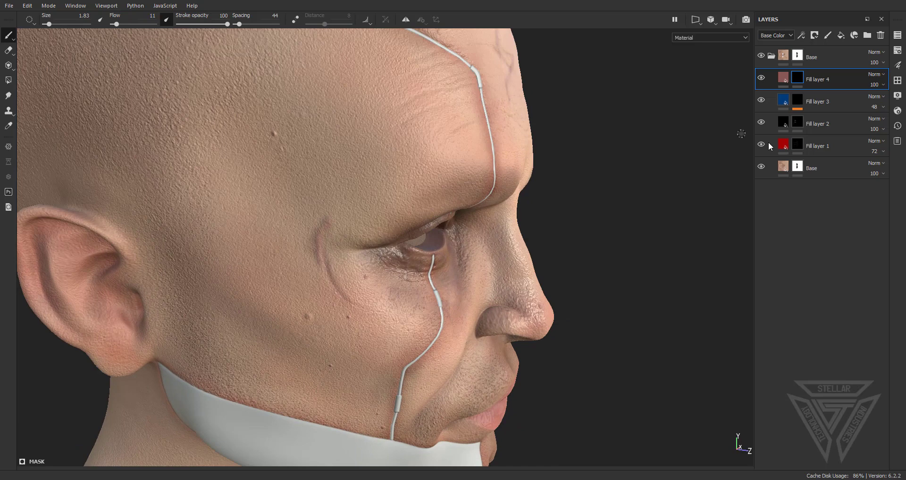
# Select the Fill layer 1 mask, set the brush size to 6.21 and redden the scar beside the right eye.
pyautogui.click(799, 146)
pyautogui.keyDown('ctrl'); pyautogui.moveTo(330, 244); pyautogui.dragTo(348, 244, button='right'); pyautogui.keyUp('ctrl')
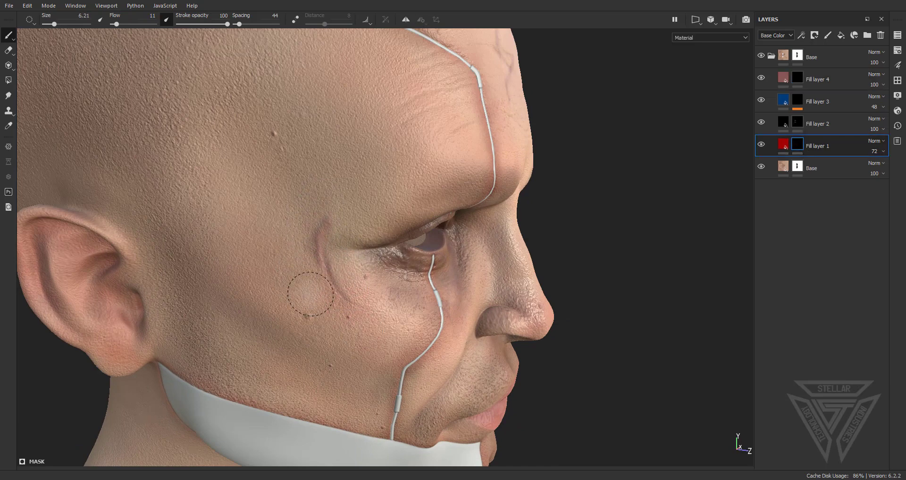
pyautogui.scroll(-3, 439, 279)
# Paint a soft red tint around the forehead scar in the Fill layer 1 mask.
pyautogui.keyDown('alt'); pyautogui.moveTo(486, 253); pyautogui.dragTo(415, 236); pyautogui.keyUp('alt')
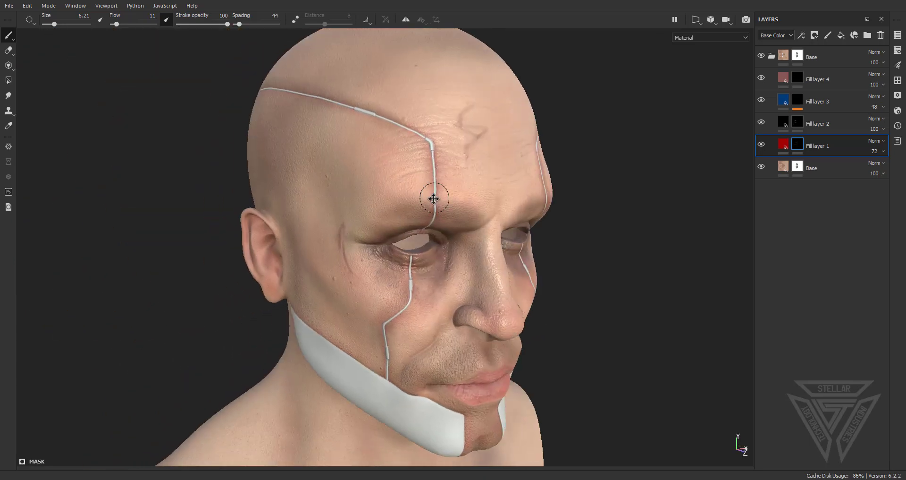
pyautogui.keyDown('alt'); pyautogui.moveTo(433, 198); pyautogui.dragTo(416, 274, button='middle'); pyautogui.keyUp('alt')
pyautogui.scroll(3, 418, 266)
pyautogui.moveTo(407, 217)
pyautogui.keyDown('alt'); pyautogui.mouseDown()
pyautogui.moveTo(342, 237)
pyautogui.moveTo(472, 153)
pyautogui.mouseUp(); pyautogui.keyUp('alt')
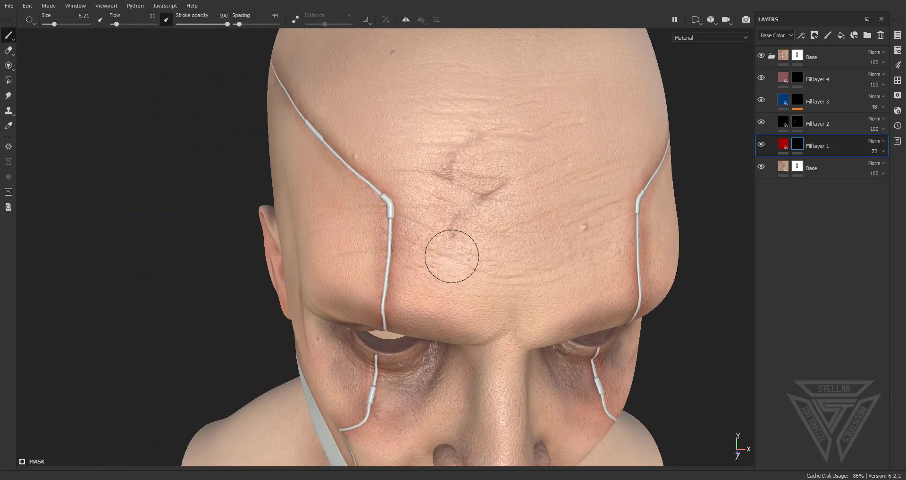
pyautogui.scroll(-3, 452, 256)
pyautogui.moveTo(441, 284)
pyautogui.keyDown('alt'); pyautogui.mouseDown()
pyautogui.moveTo(491, 249)
pyautogui.moveTo(481, 252)
pyautogui.mouseUp(); pyautogui.keyUp('alt')
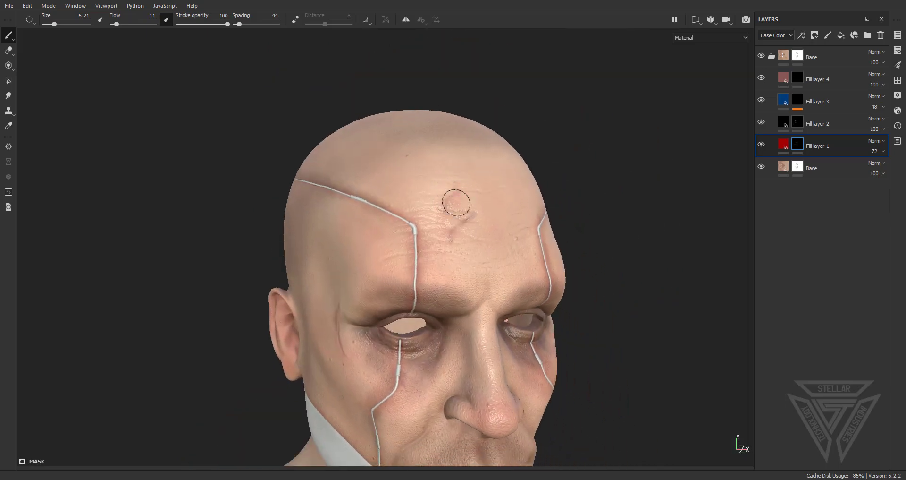
pyautogui.keyDown('alt'); pyautogui.moveTo(465, 268); pyautogui.dragTo(409, 297, button='middle'); pyautogui.keyUp('alt')
pyautogui.scroll(3, 422, 236)
pyautogui.moveTo(416, 183); pyautogui.dragTo(410, 192)
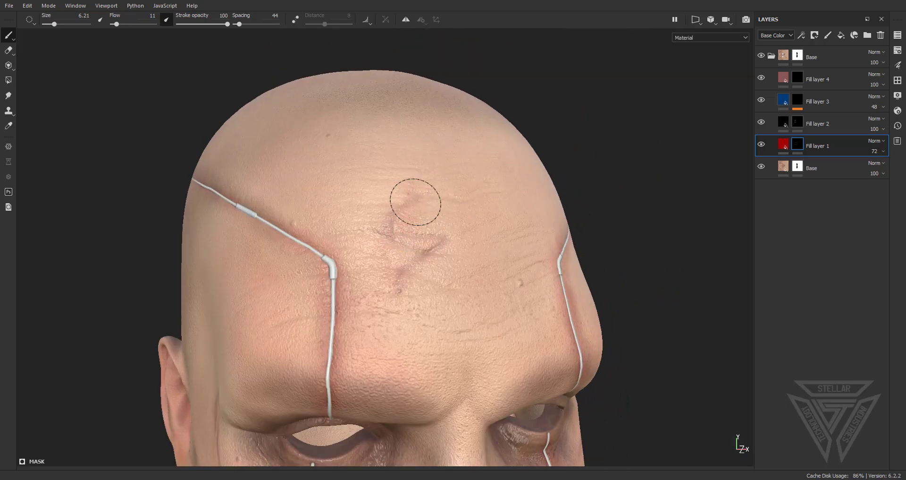
# Examine the face from the front and both sides to check the skin coloring.
pyautogui.scroll(-3, 444, 193)
pyautogui.keyDown('alt'); pyautogui.moveTo(463, 304); pyautogui.dragTo(489, 204); pyautogui.keyUp('alt')
pyautogui.keyDown('alt'); pyautogui.moveTo(423, 265); pyautogui.dragTo(406, 226, button='middle'); pyautogui.keyUp('alt')
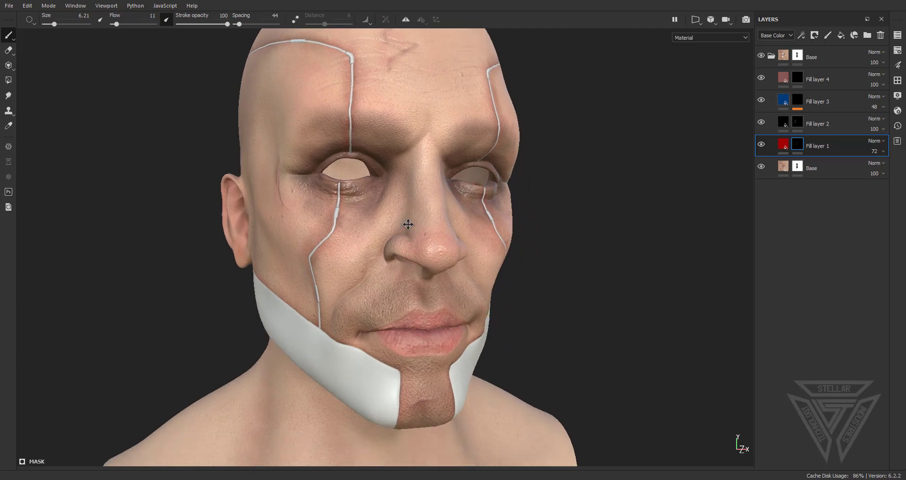
pyautogui.keyDown('alt'); pyautogui.moveTo(409, 265); pyautogui.dragTo(424, 274); pyautogui.keyUp('alt')
pyautogui.keyDown('alt'); pyautogui.moveTo(425, 275); pyautogui.dragTo(432, 221, button='middle'); pyautogui.keyUp('alt')
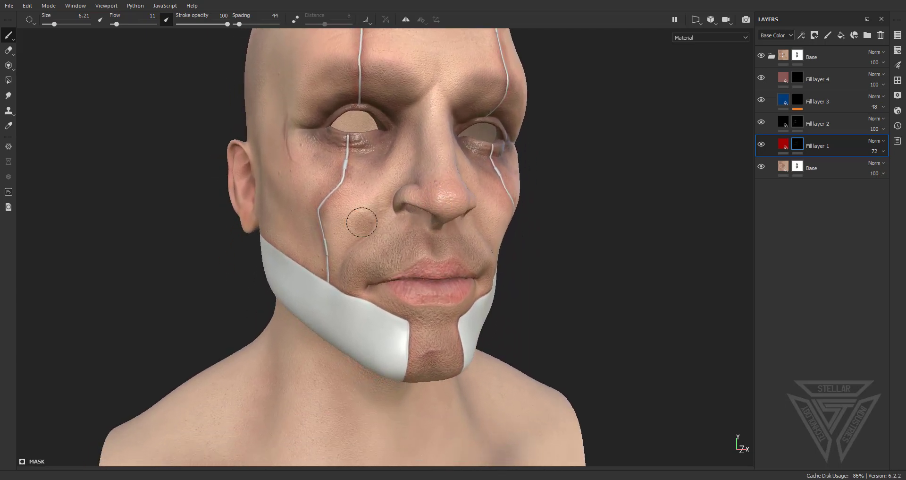
pyautogui.moveTo(362, 221)
pyautogui.keyDown('alt'); pyautogui.mouseDown()
pyautogui.moveTo(541, 230)
pyautogui.moveTo(522, 244)
pyautogui.moveTo(303, 246)
pyautogui.mouseUp(); pyautogui.keyUp('alt')
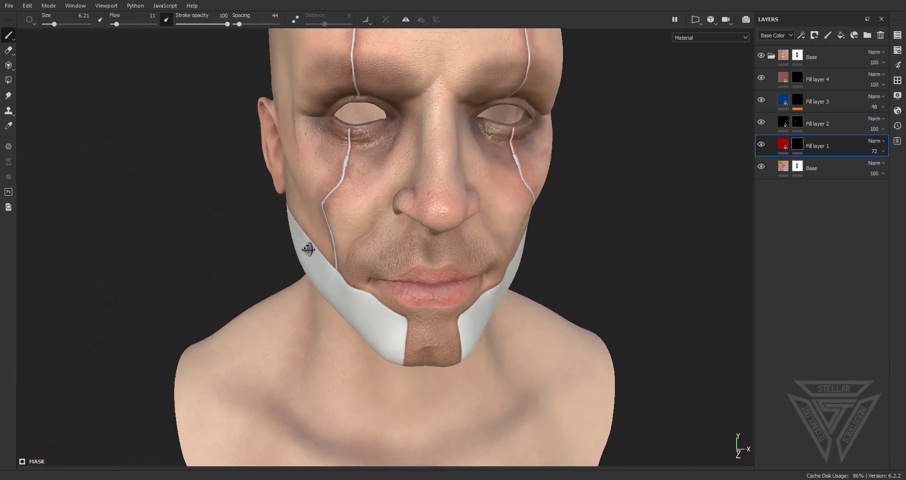
pyautogui.keyDown('alt'); pyautogui.moveTo(432, 283); pyautogui.dragTo(292, 279); pyautogui.keyUp('alt')
pyautogui.keyDown('alt'); pyautogui.moveTo(468, 247); pyautogui.dragTo(402, 236, button='middle'); pyautogui.keyUp('alt')
pyautogui.keyDown('alt'); pyautogui.moveTo(404, 243); pyautogui.dragTo(472, 208); pyautogui.keyUp('alt')
pyautogui.keyDown('alt'); pyautogui.moveTo(472, 213); pyautogui.dragTo(501, 182, button='middle'); pyautogui.keyUp('alt')
# Set the brush size to 1 and tint the small moles on the upper right cheek in the Fill layer 1 mask.
pyautogui.keyDown('alt'); pyautogui.moveTo(453, 236); pyautogui.dragTo(649, 278); pyautogui.keyUp('alt')
pyautogui.keyDown('alt'); pyautogui.moveTo(415, 225); pyautogui.dragTo(590, 369, button='middle'); pyautogui.keyUp('alt')
pyautogui.keyDown('alt'); pyautogui.moveTo(410, 257); pyautogui.dragTo(458, 248); pyautogui.keyUp('alt')
pyautogui.keyDown('alt'); pyautogui.moveTo(463, 243); pyautogui.dragTo(349, 264, button='middle'); pyautogui.keyUp('alt')
pyautogui.keyDown('alt'); pyautogui.moveTo(349, 264); pyautogui.dragTo(433, 225, button='right'); pyautogui.keyUp('alt')
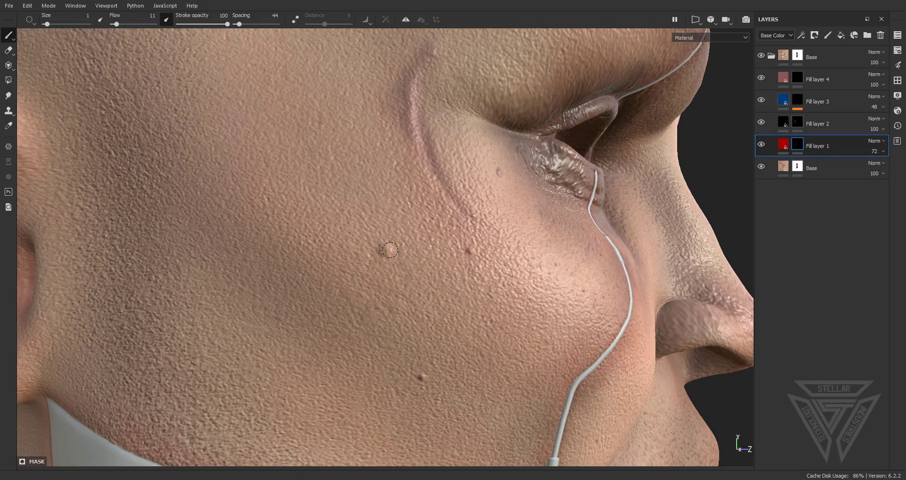
pyautogui.keyDown('alt'); pyautogui.moveTo(386, 258); pyautogui.dragTo(335, 269, button='right'); pyautogui.keyUp('alt')
pyautogui.keyDown('alt'); pyautogui.moveTo(349, 265); pyautogui.dragTo(429, 278, button='middle'); pyautogui.keyUp('alt')
pyautogui.moveTo(453, 272)
pyautogui.keyDown('alt'); pyautogui.mouseDown()
pyautogui.moveTo(358, 277)
pyautogui.moveTo(442, 278)
pyautogui.mouseUp(); pyautogui.keyUp('alt')
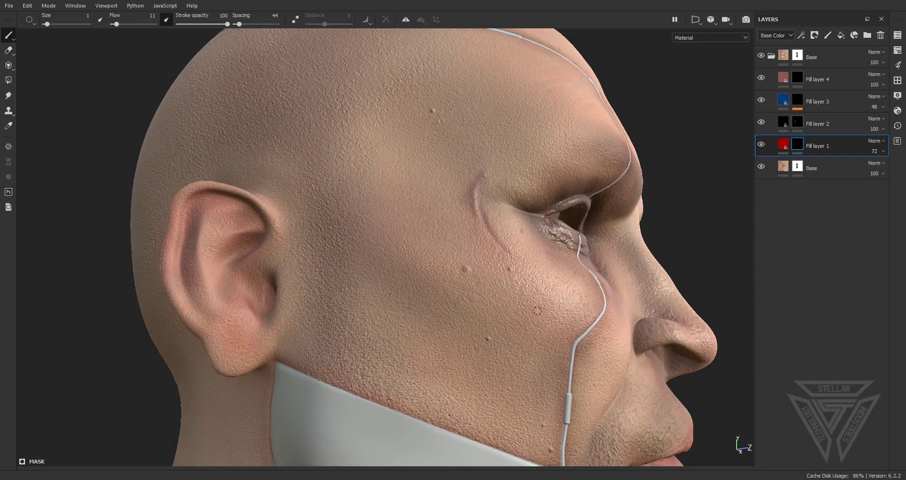
# Tint the moles on the lower right cheek near the jaw plate in the Fill layer 1 mask.
pyautogui.keyDown('alt'); pyautogui.moveTo(507, 305); pyautogui.dragTo(403, 204, button='middle'); pyautogui.keyUp('alt')
pyautogui.keyDown('alt'); pyautogui.moveTo(403, 203); pyautogui.dragTo(418, 317, button='right'); pyautogui.keyUp('alt')
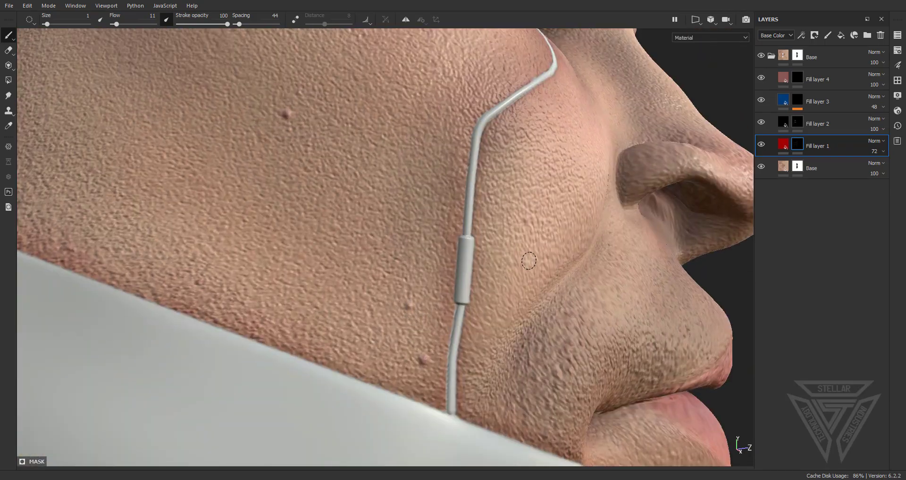
pyautogui.keyDown('alt'); pyautogui.moveTo(529, 260); pyautogui.dragTo(411, 306); pyautogui.keyUp('alt')
pyautogui.keyDown('alt'); pyautogui.moveTo(410, 306); pyautogui.dragTo(365, 288, button='right'); pyautogui.keyUp('alt')
pyautogui.keyDown('alt'); pyautogui.moveTo(425, 283); pyautogui.dragTo(465, 303, button='middle'); pyautogui.keyUp('alt')
pyautogui.keyDown('alt'); pyautogui.moveTo(500, 272); pyautogui.dragTo(468, 262); pyautogui.keyUp('alt')
pyautogui.keyDown('alt'); pyautogui.moveTo(472, 259); pyautogui.dragTo(510, 250, button='right'); pyautogui.keyUp('alt')
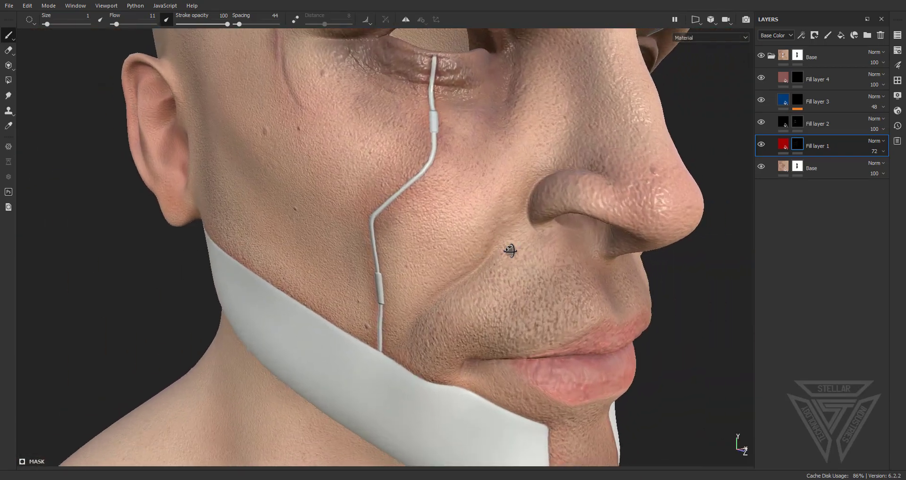
# Set the brush size to 2.31 and examine the skin details around the mouth, cheeks and forehead.
pyautogui.keyDown('alt'); pyautogui.moveTo(511, 250); pyautogui.dragTo(492, 252); pyautogui.keyUp('alt')
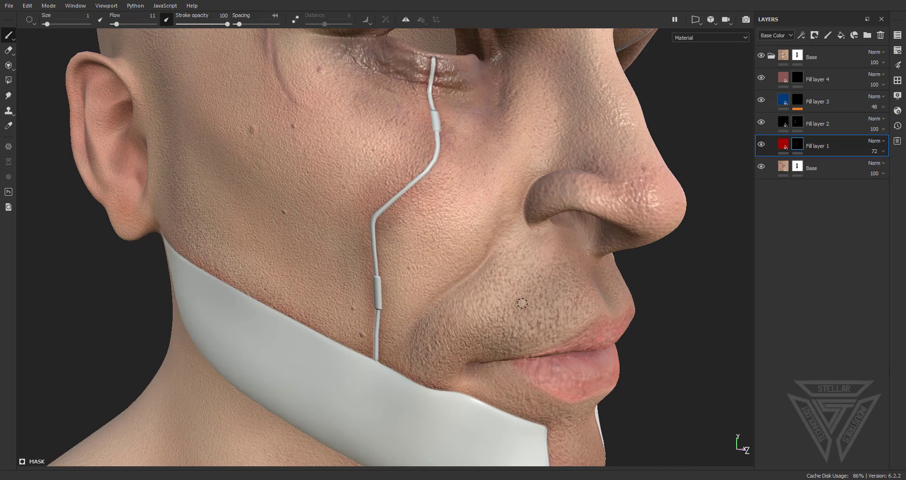
pyautogui.keyDown('alt'); pyautogui.moveTo(515, 314); pyautogui.dragTo(504, 304); pyautogui.keyUp('alt')
pyautogui.keyDown('alt'); pyautogui.moveTo(504, 304); pyautogui.dragTo(490, 279, button='middle'); pyautogui.keyUp('alt')
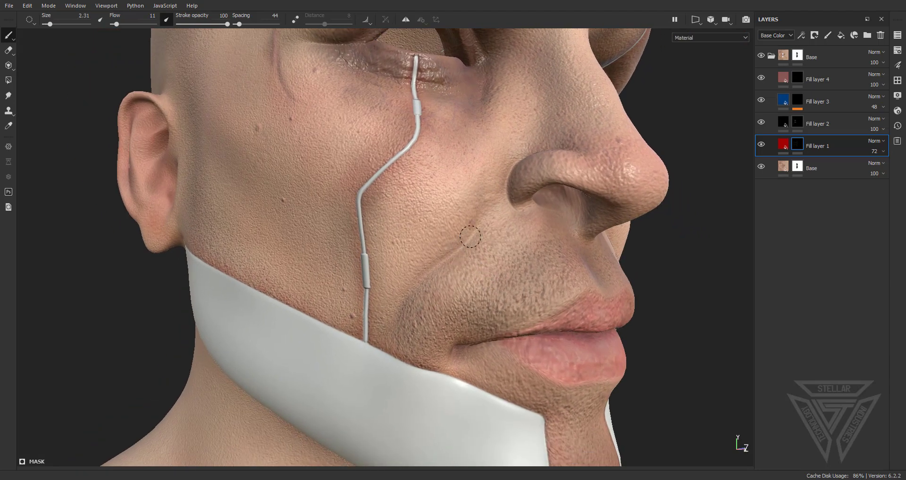
pyautogui.keyDown('alt'); pyautogui.moveTo(388, 350); pyautogui.dragTo(424, 258); pyautogui.keyUp('alt')
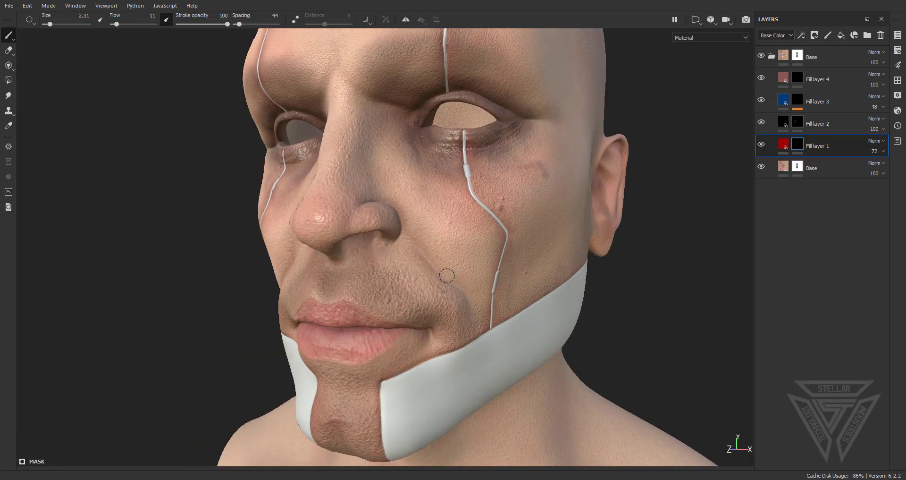
pyautogui.keyDown('alt'); pyautogui.moveTo(434, 344); pyautogui.dragTo(389, 345, button='right'); pyautogui.keyUp('alt')
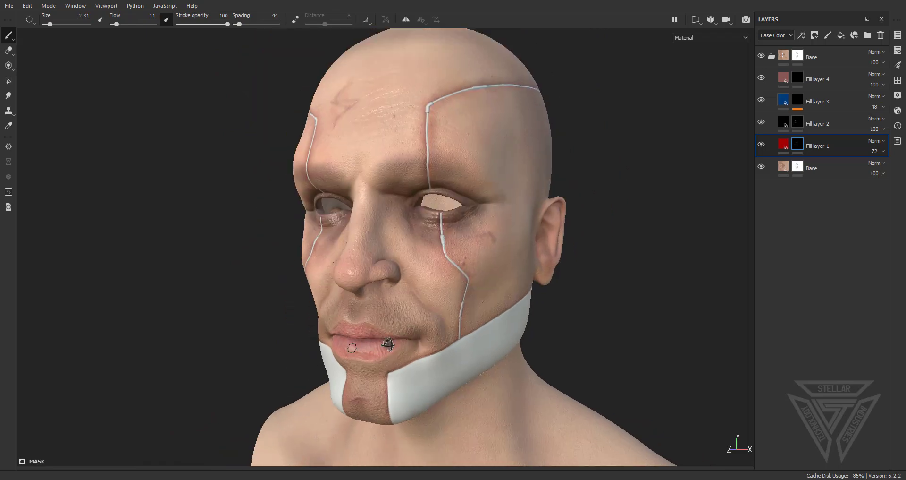
pyautogui.keyDown('alt'); pyautogui.moveTo(352, 348); pyautogui.dragTo(452, 361); pyautogui.keyUp('alt')
pyautogui.keyDown('alt'); pyautogui.moveTo(374, 291); pyautogui.dragTo(393, 313); pyautogui.keyUp('alt')
pyautogui.keyDown('alt'); pyautogui.moveTo(393, 314); pyautogui.dragTo(413, 337, button='middle'); pyautogui.keyUp('alt')
pyautogui.keyDown('alt'); pyautogui.moveTo(387, 243); pyautogui.dragTo(433, 274, button='right'); pyautogui.keyUp('alt')
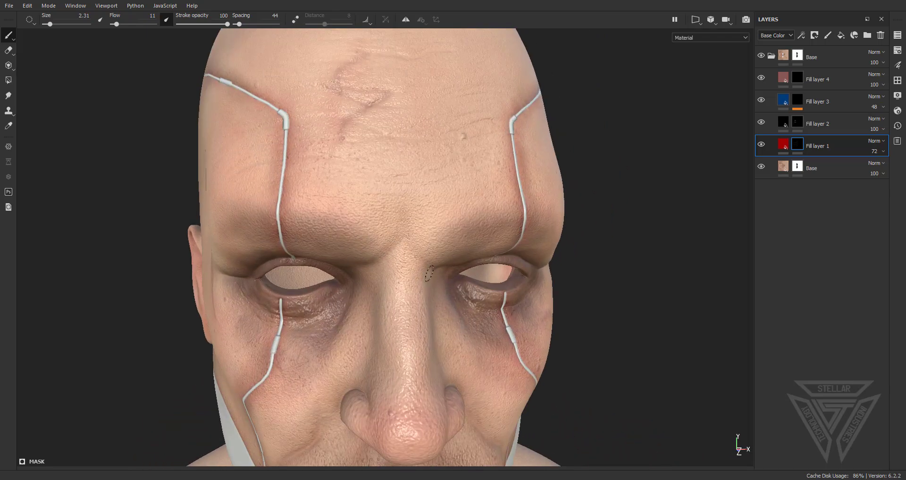
pyautogui.keyDown('alt'); pyautogui.moveTo(433, 273); pyautogui.dragTo(511, 217); pyautogui.keyUp('alt')
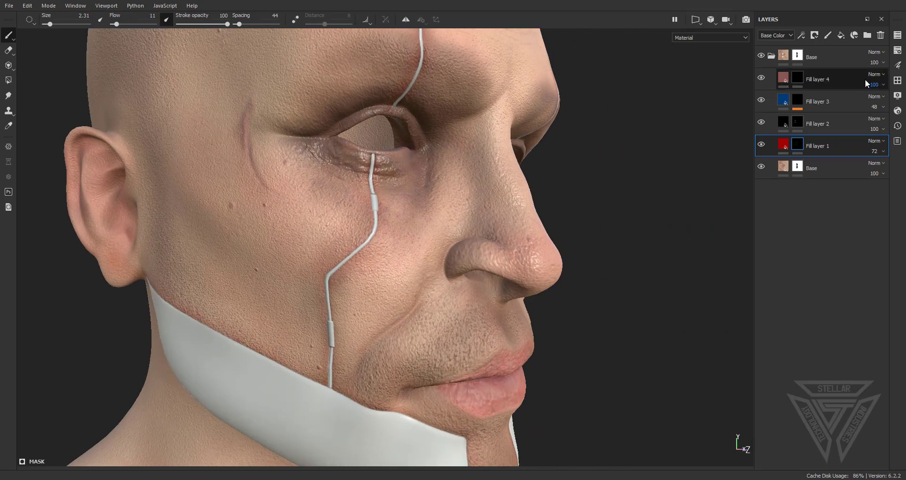
# Add a new fill layer directly above Fill layer 4 in the Base folder.
pyautogui.click(844, 78)
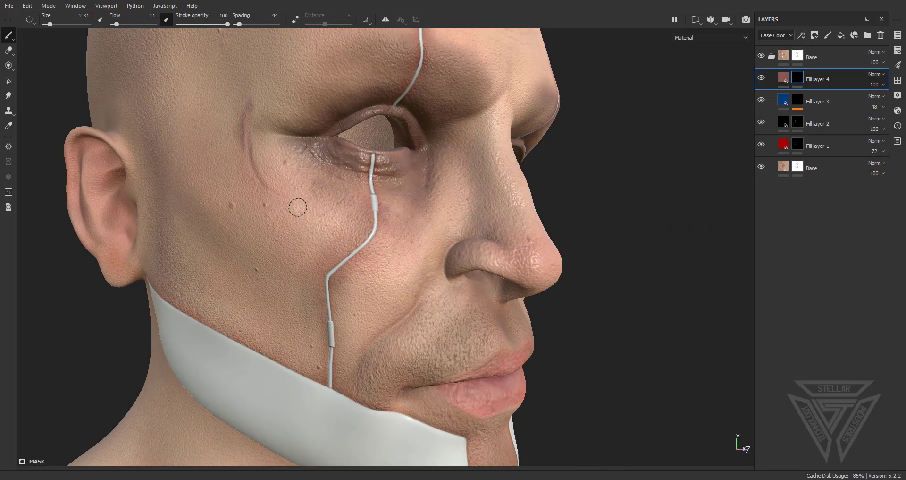
pyautogui.keyDown('alt'); pyautogui.moveTo(378, 238); pyautogui.dragTo(317, 237); pyautogui.keyUp('alt')
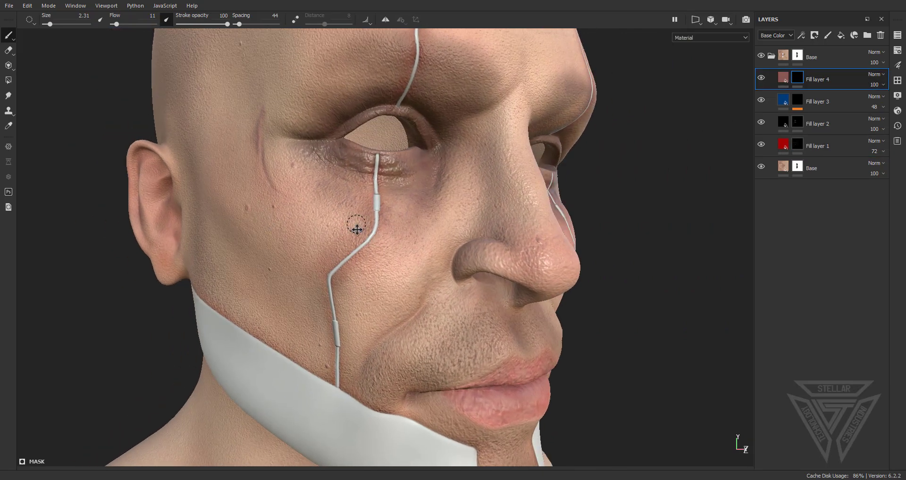
pyautogui.keyDown('alt'); pyautogui.moveTo(358, 229); pyautogui.dragTo(365, 269, button='middle'); pyautogui.keyUp('alt')
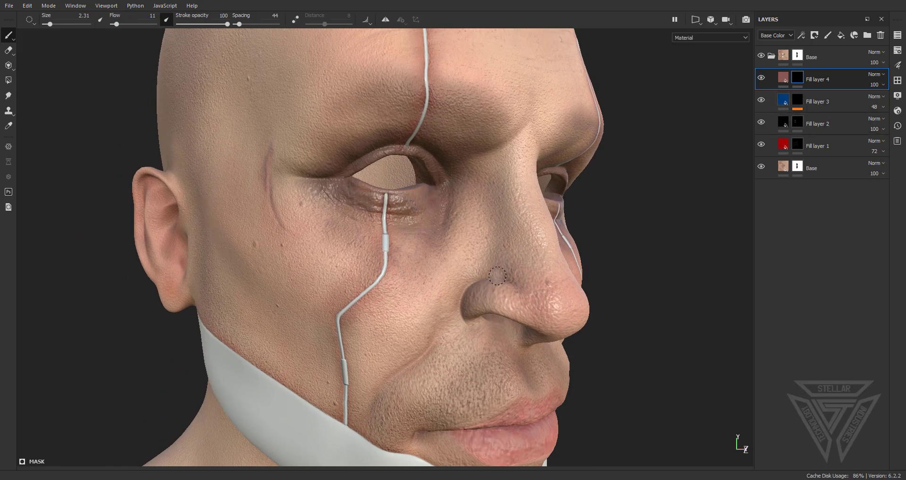
pyautogui.scroll(-5, 347, 338)
pyautogui.scroll(3, 494, 237)
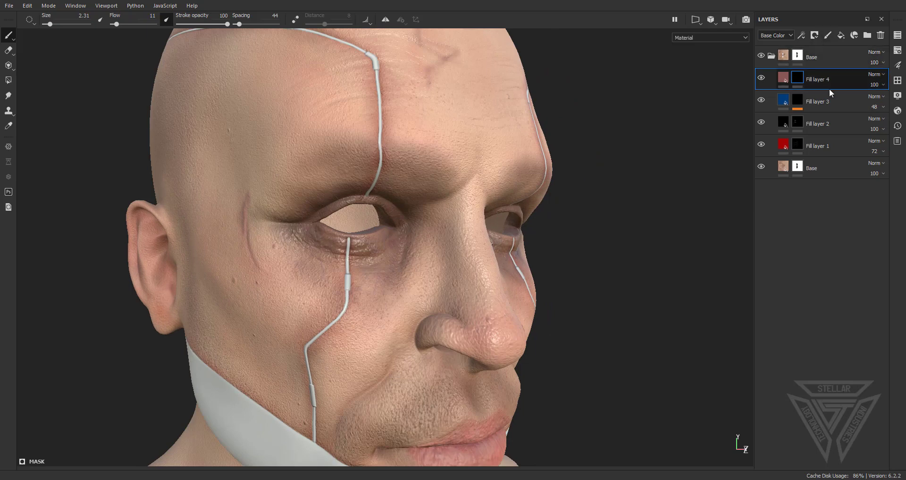
pyautogui.click(837, 38)
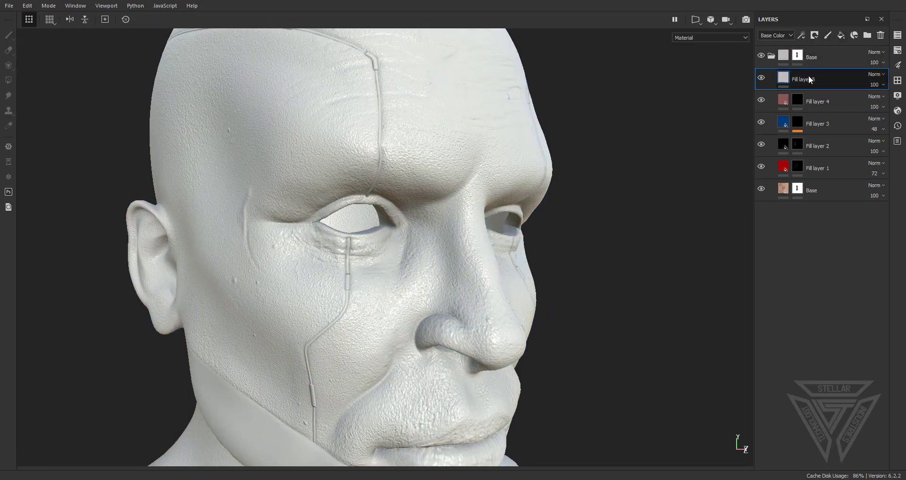
# Give Fill layer 5 a bitmap mask using the Grunge Dirt Dried texture.
pyautogui.rightClick(813, 79)
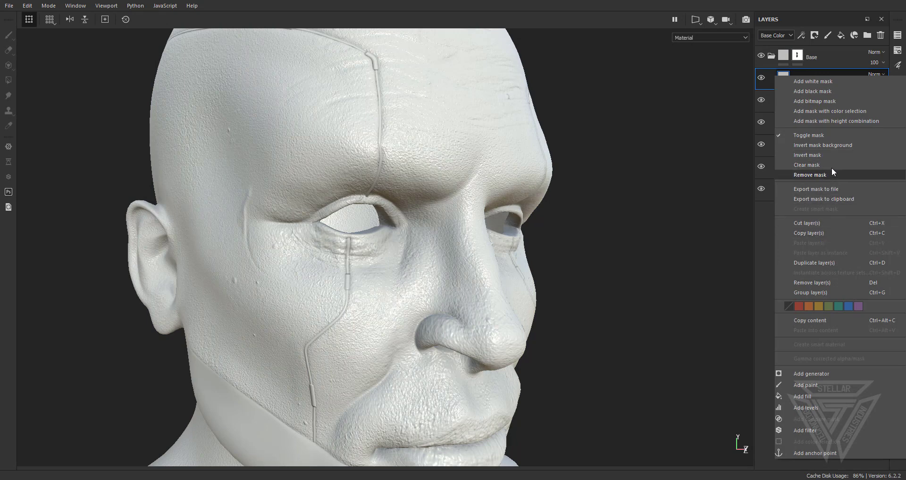
pyautogui.click(831, 101)
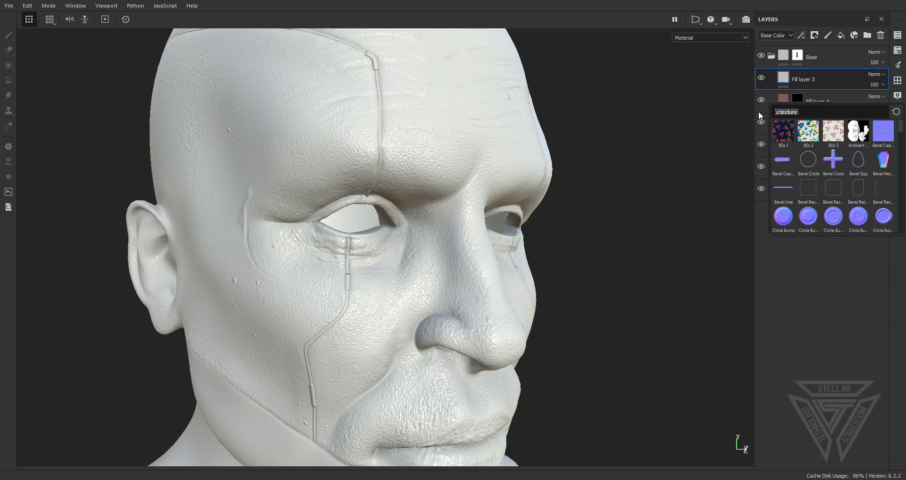
pyautogui.write('gru')
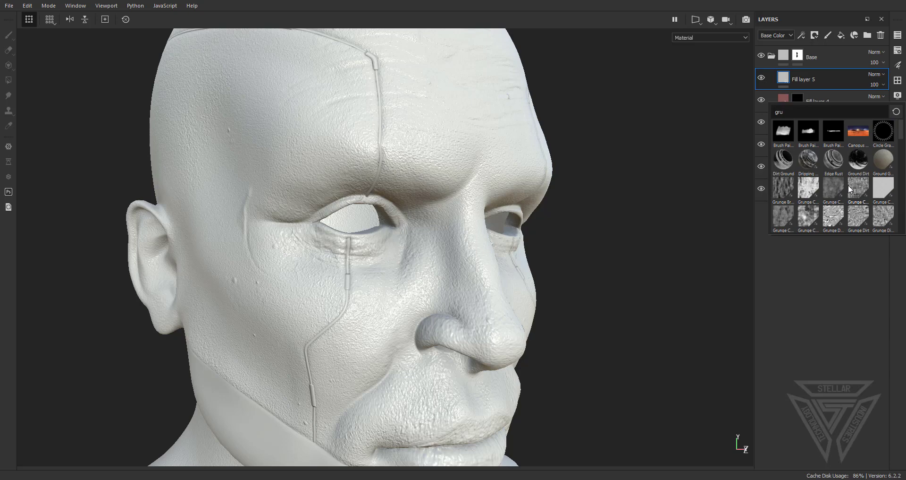
pyautogui.moveTo(840, 218)
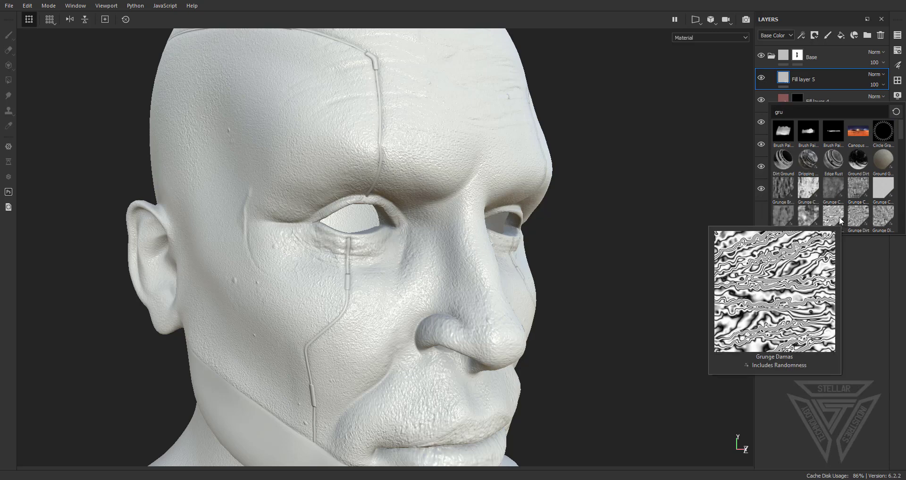
pyautogui.moveTo(792, 220)
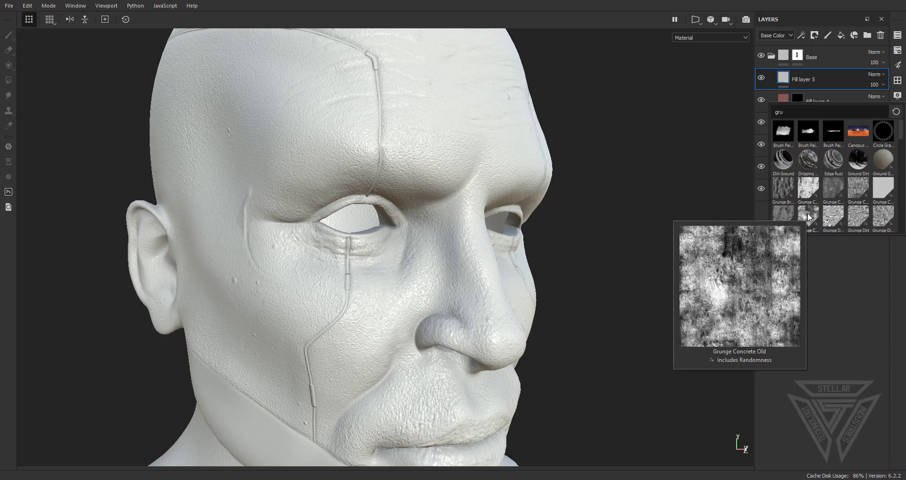
pyautogui.click(863, 221)
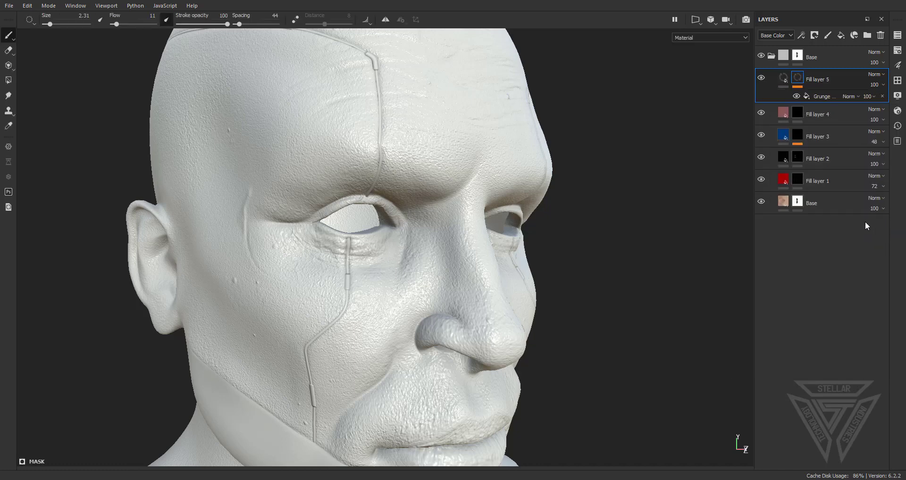
# Set the UV scale of the grunge fill in Fill layer 5's mask to 30.29.
pyautogui.click(821, 97)
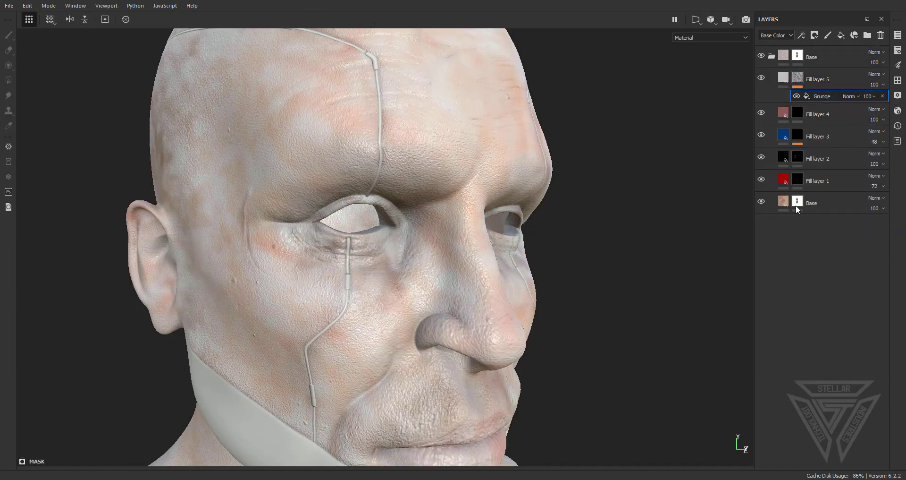
pyautogui.click(898, 65)
pyautogui.moveTo(720, 129); pyautogui.dragTo(742, 136)
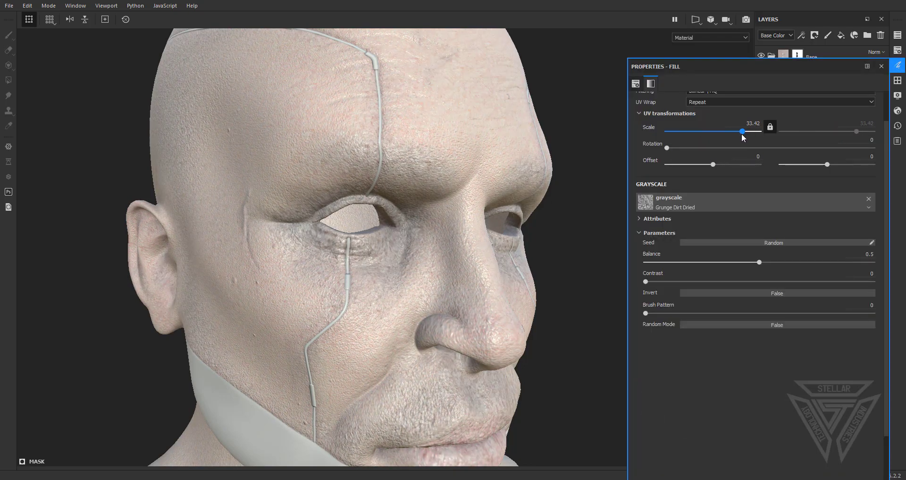
pyautogui.keyDown('alt'); pyautogui.moveTo(382, 241); pyautogui.dragTo(421, 253); pyautogui.keyUp('alt')
pyautogui.keyDown('alt'); pyautogui.moveTo(358, 265); pyautogui.dragTo(390, 257, button='middle'); pyautogui.keyUp('alt')
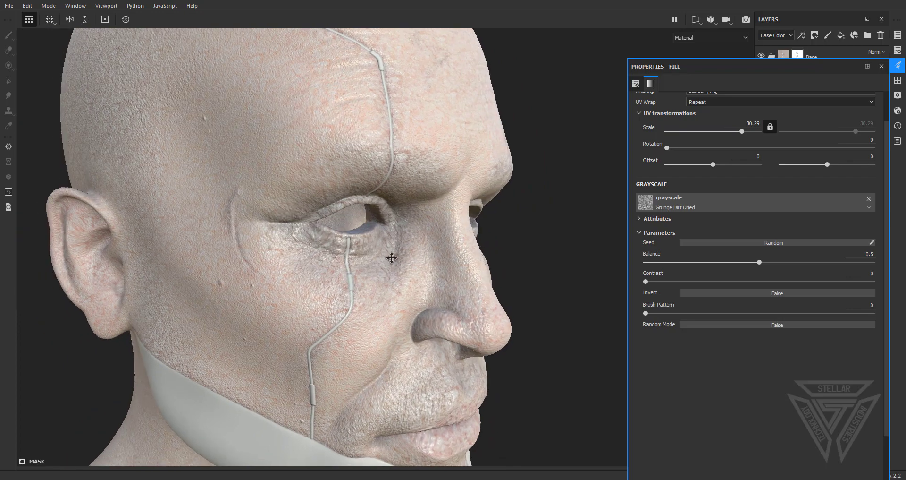
pyautogui.keyDown('alt'); pyautogui.moveTo(390, 257); pyautogui.dragTo(350, 258, button='right'); pyautogui.keyUp('alt')
pyautogui.scroll(1, 803, 165)
pyautogui.click(881, 66)
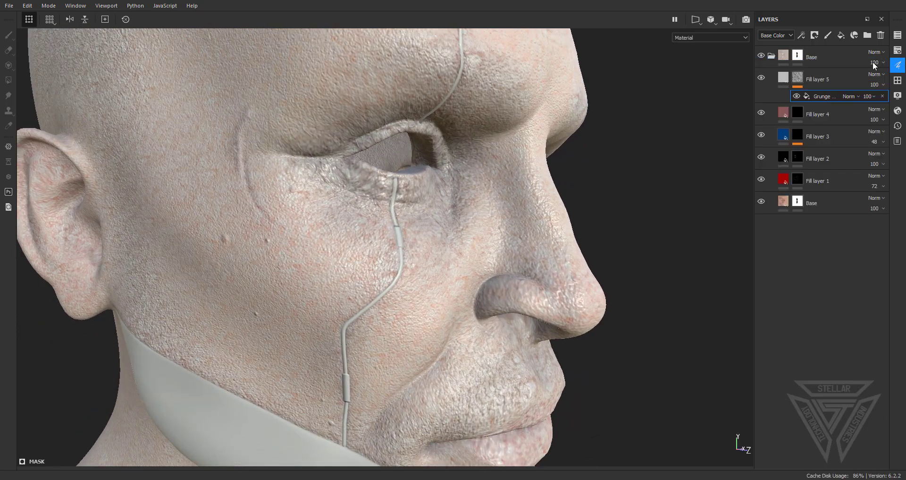
# Restrict Fill layer 5 to the height channel only and set its height to -0.0823.
pyautogui.click(897, 65)
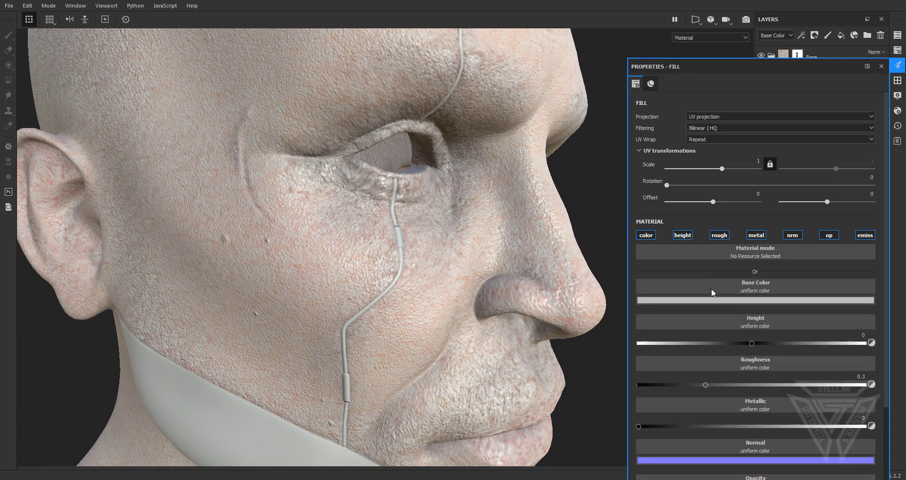
pyautogui.click(646, 235)
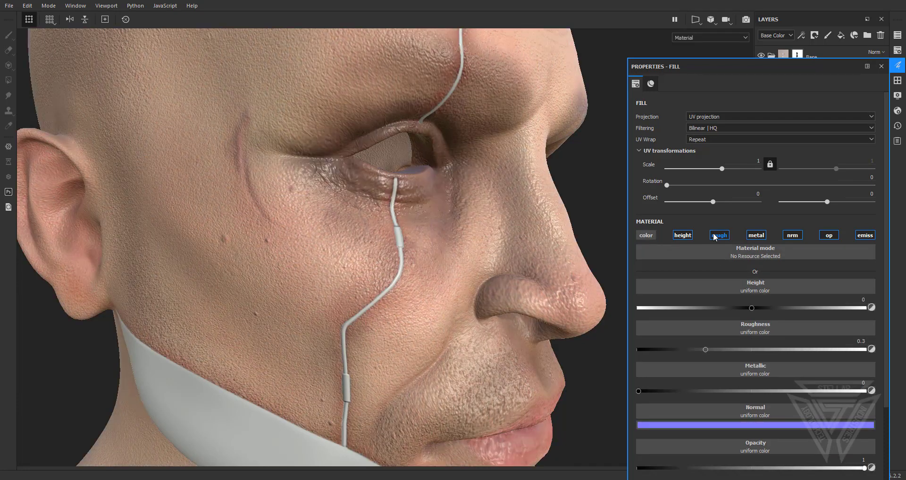
pyautogui.click(719, 235)
pyautogui.click(756, 235)
pyautogui.click(827, 238)
pyautogui.click(793, 234)
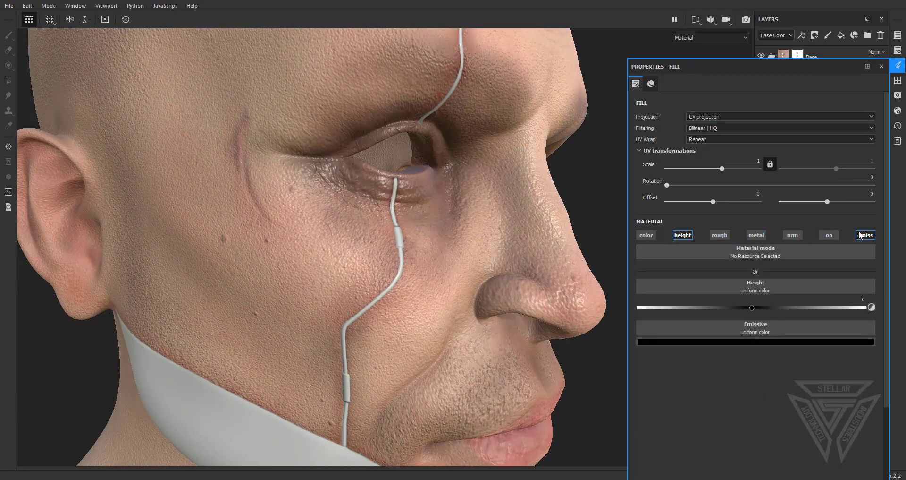
pyautogui.click(859, 239)
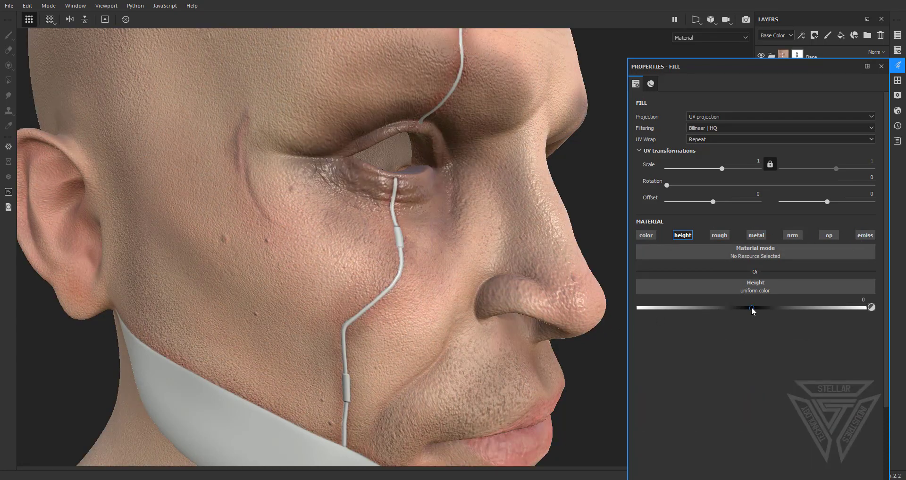
pyautogui.moveTo(752, 308)
pyautogui.mouseDown()
pyautogui.moveTo(735, 307)
pyautogui.moveTo(744, 307)
pyautogui.mouseUp()
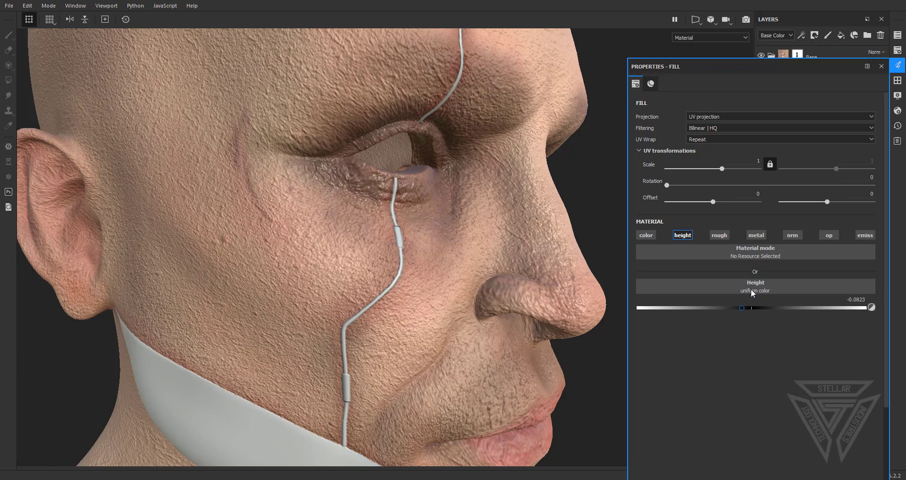
pyautogui.click(881, 67)
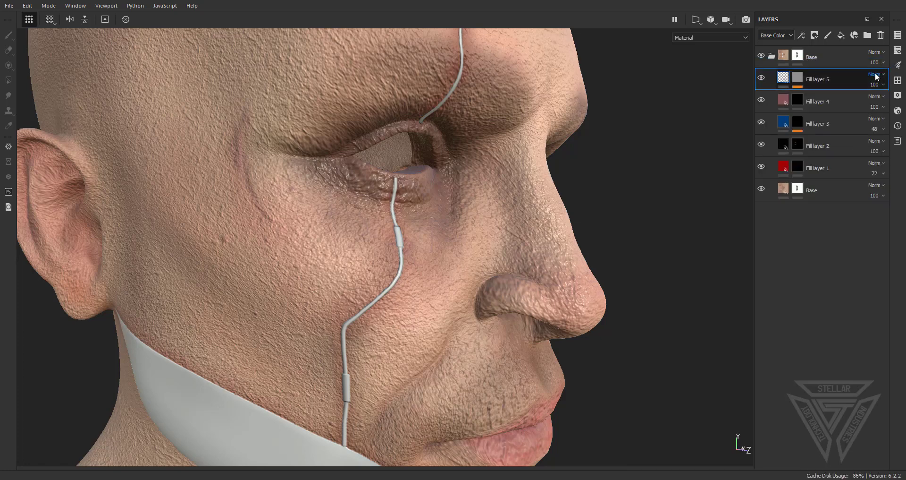
# Place Fill layer 5 in a new folder named scars and give the folder a black mask.
pyautogui.click(867, 35)
pyautogui.doubleClick(813, 79)
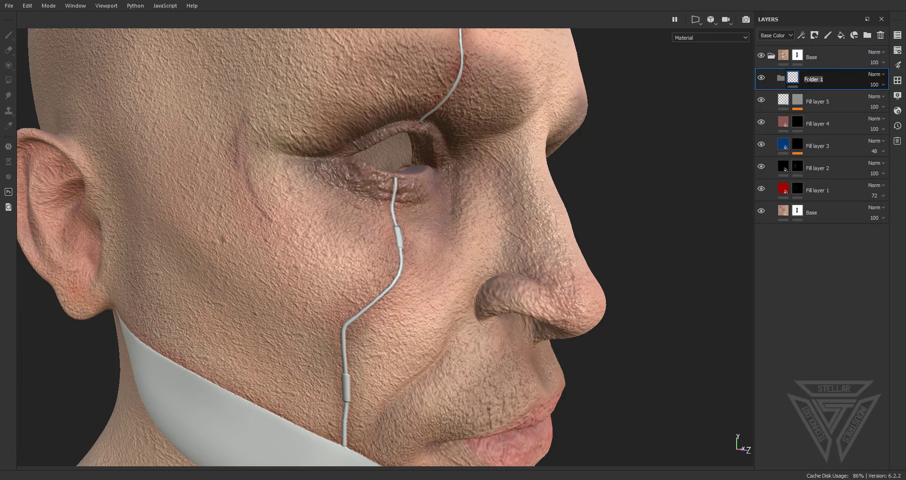
pyautogui.write('scars')
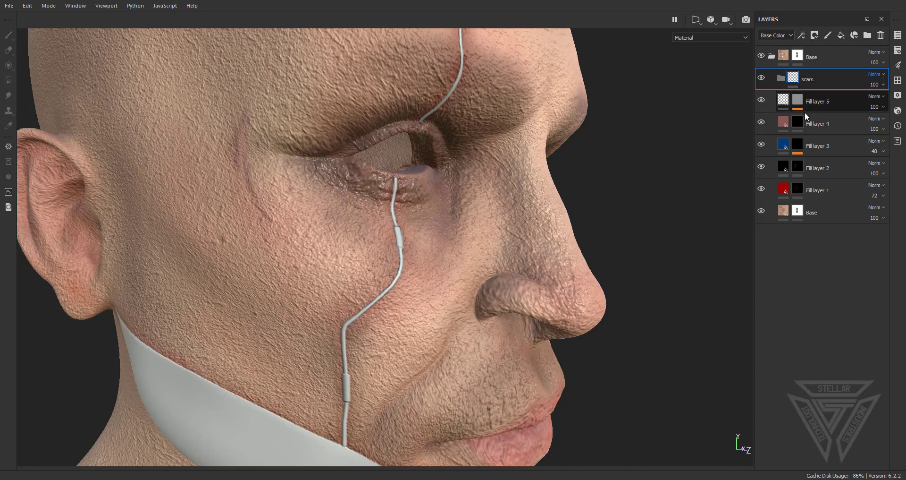
pyautogui.moveTo(807, 103); pyautogui.dragTo(803, 80)
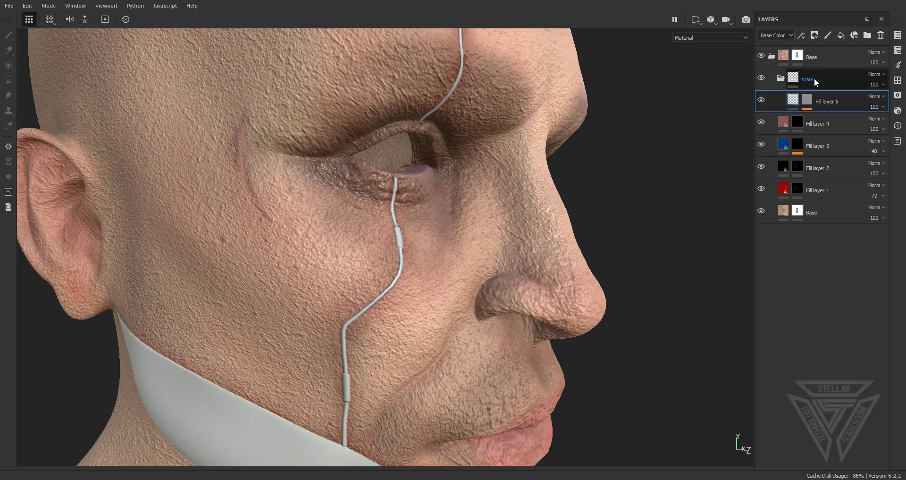
pyautogui.rightClick(814, 79)
pyautogui.click(853, 95)
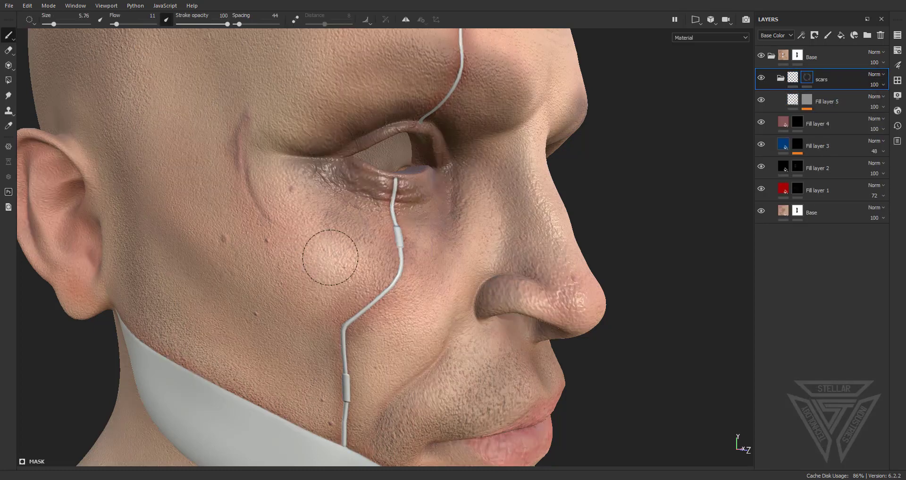
# Set the brush to size 8.88 and flow 27 and paint skin roughness on the cheeks in the scars folder mask.
pyautogui.keyDown('ctrl'); pyautogui.moveTo(330, 257); pyautogui.dragTo(336, 257, button='right'); pyautogui.keyUp('ctrl')
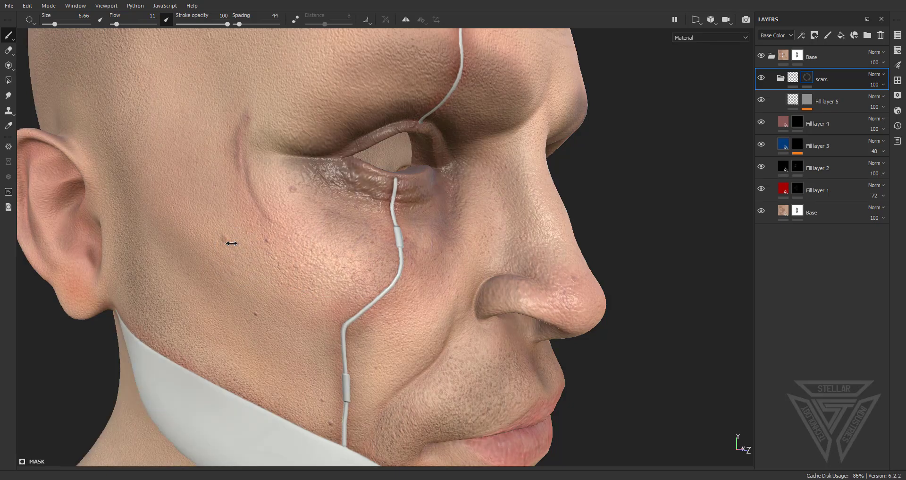
pyautogui.click(245, 251)
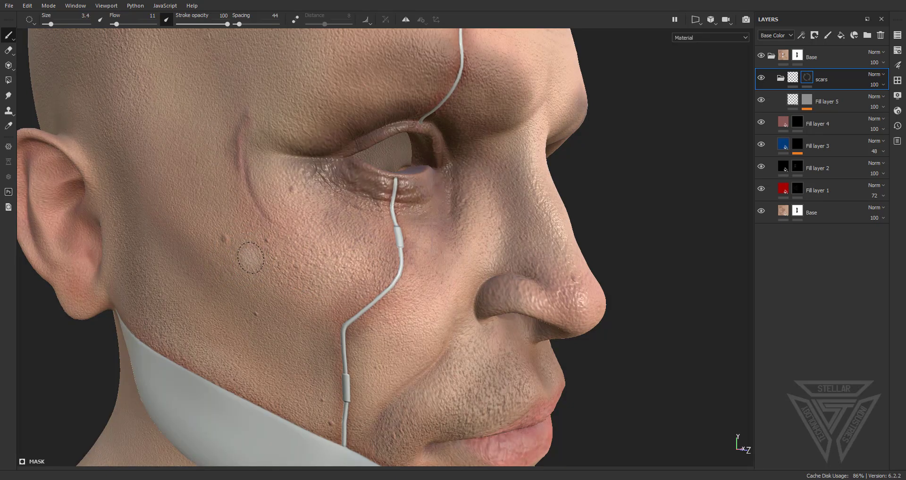
pyautogui.keyDown('ctrl'); pyautogui.moveTo(251, 257); pyautogui.dragTo(271, 259, button='right'); pyautogui.keyUp('ctrl')
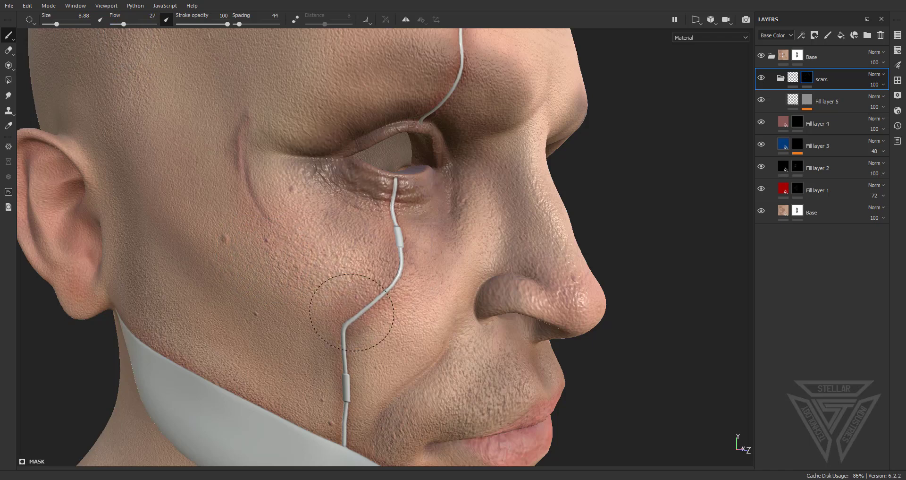
pyautogui.moveTo(284, 263)
pyautogui.keyDown('alt'); pyautogui.mouseDown()
pyautogui.moveTo(405, 348)
pyautogui.moveTo(382, 321)
pyautogui.moveTo(283, 314)
pyautogui.moveTo(382, 339)
pyautogui.mouseUp(); pyautogui.keyUp('alt')
pyautogui.scroll(4, 383, 339)
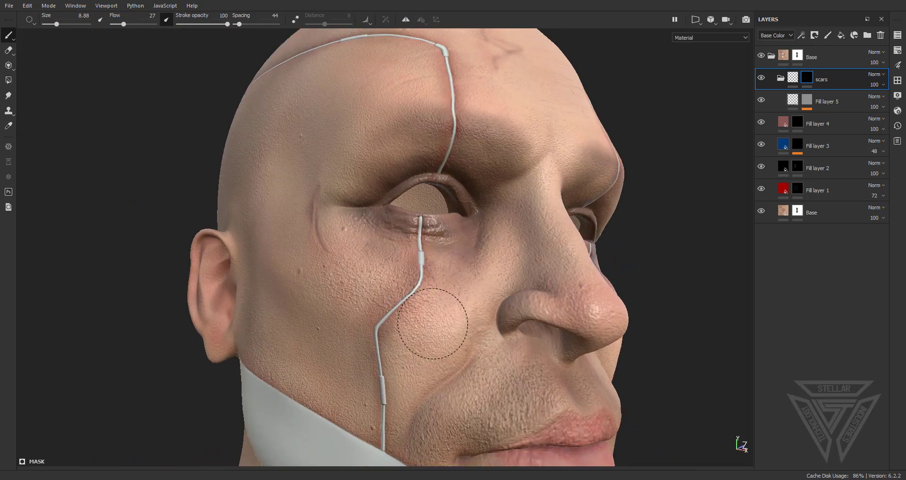
pyautogui.moveTo(429, 376)
pyautogui.keyDown('alt'); pyautogui.mouseDown()
pyautogui.moveTo(326, 368)
pyautogui.moveTo(390, 283)
pyautogui.mouseUp(); pyautogui.keyUp('alt')
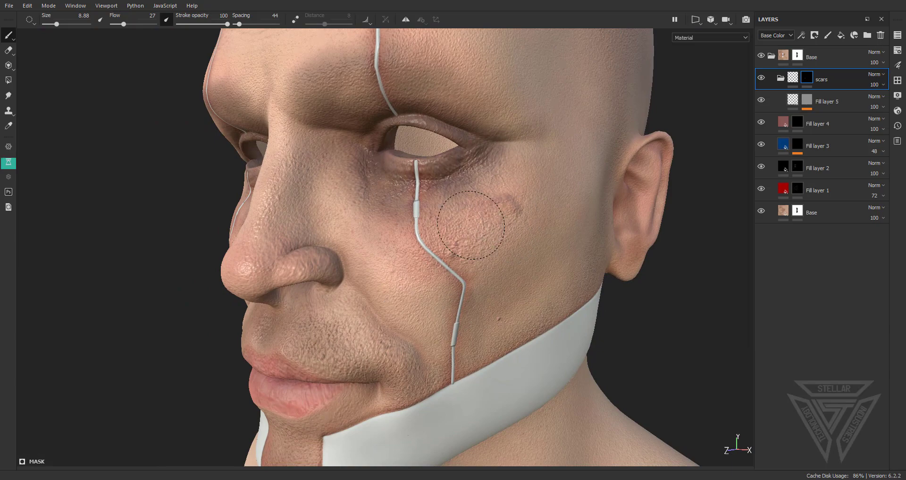
# Examine the skin roughness on the cheeks, temple, scalp and front of the face and save the project.
pyautogui.moveTo(314, 324)
pyautogui.keyDown('alt'); pyautogui.mouseDown()
pyautogui.moveTo(364, 297)
pyautogui.moveTo(524, 311)
pyautogui.mouseUp(); pyautogui.keyUp('alt')
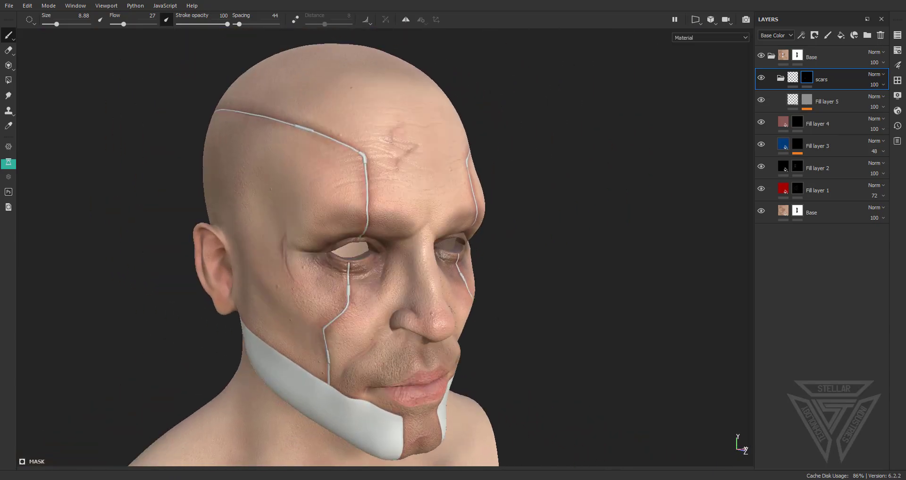
pyautogui.scroll(5, 372, 319)
pyautogui.scroll(-1, 270, 305)
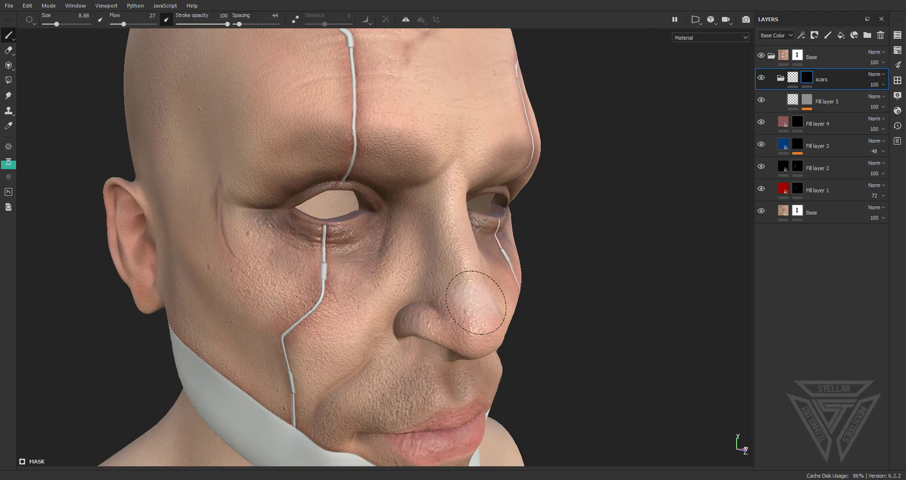
pyautogui.keyDown('alt'); pyautogui.moveTo(470, 304); pyautogui.dragTo(323, 329); pyautogui.keyUp('alt')
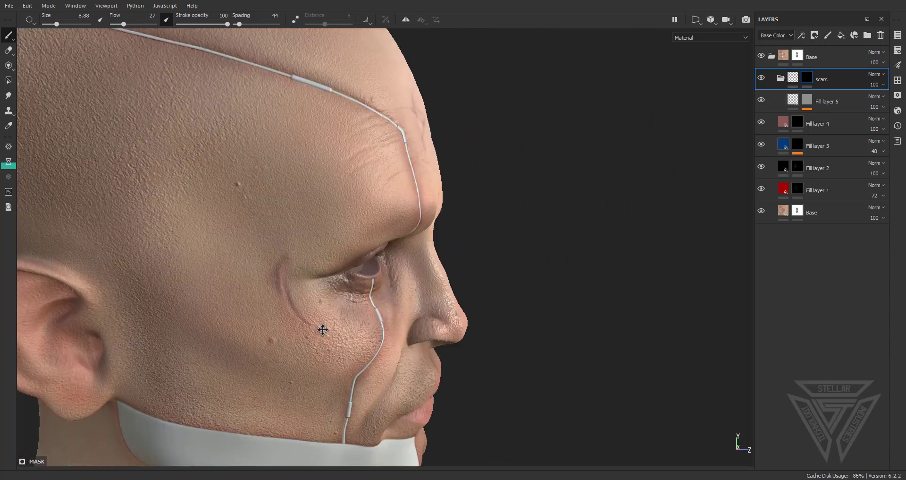
pyautogui.keyDown('alt'); pyautogui.moveTo(323, 330); pyautogui.dragTo(337, 362, button='middle'); pyautogui.keyUp('alt')
pyautogui.moveTo(304, 243)
pyautogui.keyDown('alt'); pyautogui.mouseDown()
pyautogui.moveTo(251, 241)
pyautogui.moveTo(272, 241)
pyautogui.mouseUp(); pyautogui.keyUp('alt')
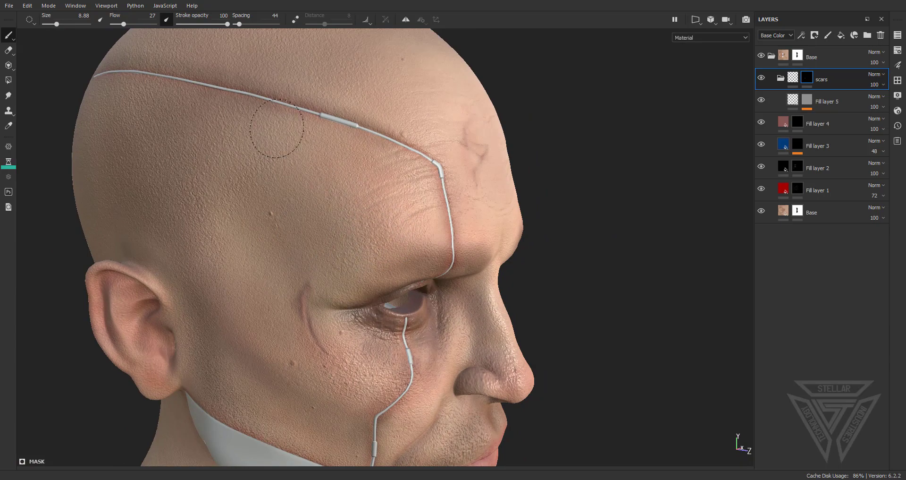
pyautogui.moveTo(277, 128)
pyautogui.keyDown('alt'); pyautogui.mouseDown()
pyautogui.moveTo(319, 354)
pyautogui.moveTo(465, 304)
pyautogui.moveTo(296, 349)
pyautogui.moveTo(370, 306)
pyautogui.moveTo(439, 313)
pyautogui.mouseUp(); pyautogui.keyUp('alt')
pyautogui.hotkey('ctrl', 's')
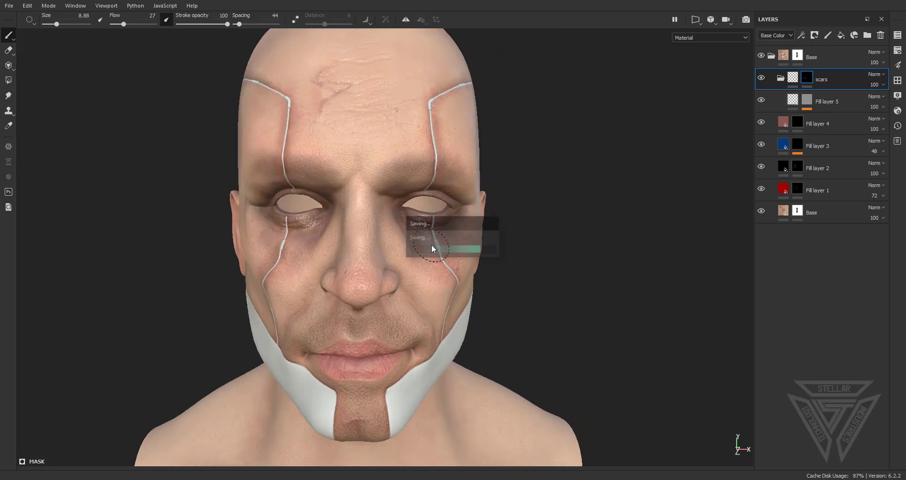
# Collapse the Base folder and add the Steel Rough material as a new layer beneath it.
pyautogui.moveTo(432, 244)
pyautogui.keyDown('alt'); pyautogui.mouseDown()
pyautogui.moveTo(370, 266)
pyautogui.moveTo(410, 255)
pyautogui.moveTo(420, 378)
pyautogui.moveTo(405, 302)
pyautogui.moveTo(484, 323)
pyautogui.moveTo(416, 312)
pyautogui.moveTo(463, 394)
pyautogui.moveTo(460, 260)
pyautogui.mouseUp(); pyautogui.keyUp('alt')
pyautogui.keyDown('alt'); pyautogui.moveTo(404, 190); pyautogui.dragTo(409, 341, button='middle'); pyautogui.keyUp('alt')
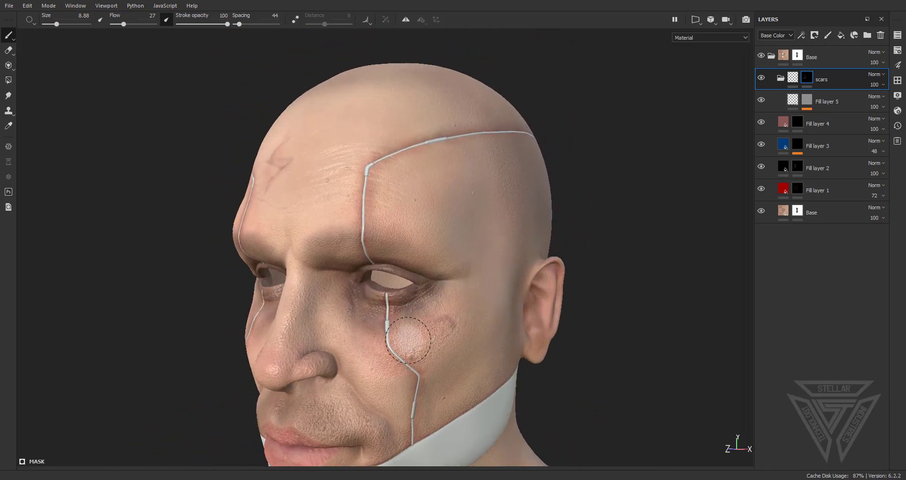
pyautogui.scroll(2, 368, 256)
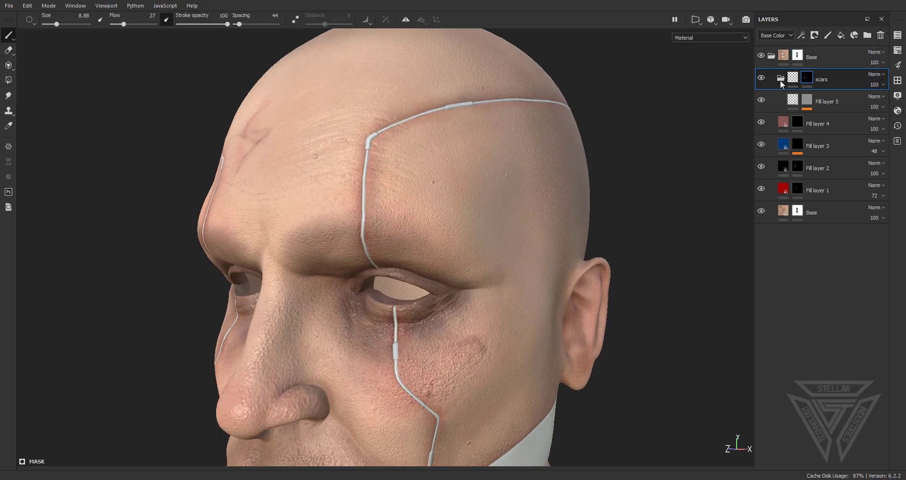
pyautogui.click(772, 55)
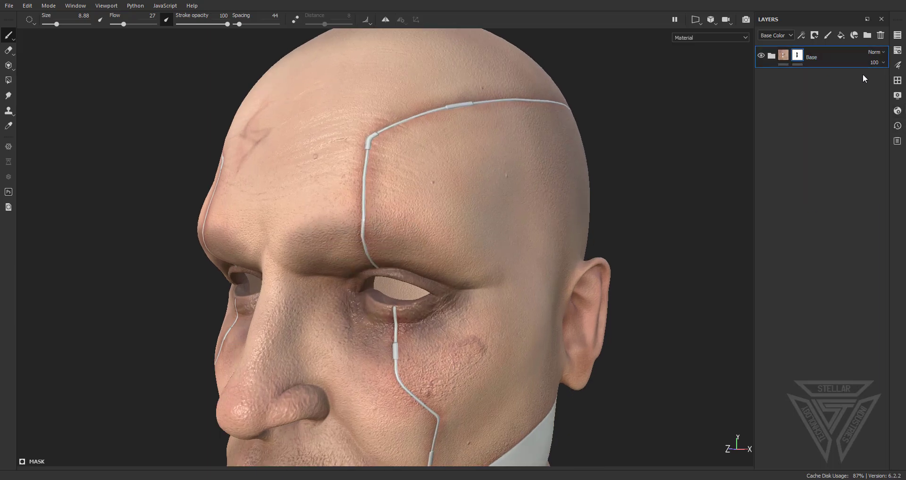
pyautogui.click(898, 80)
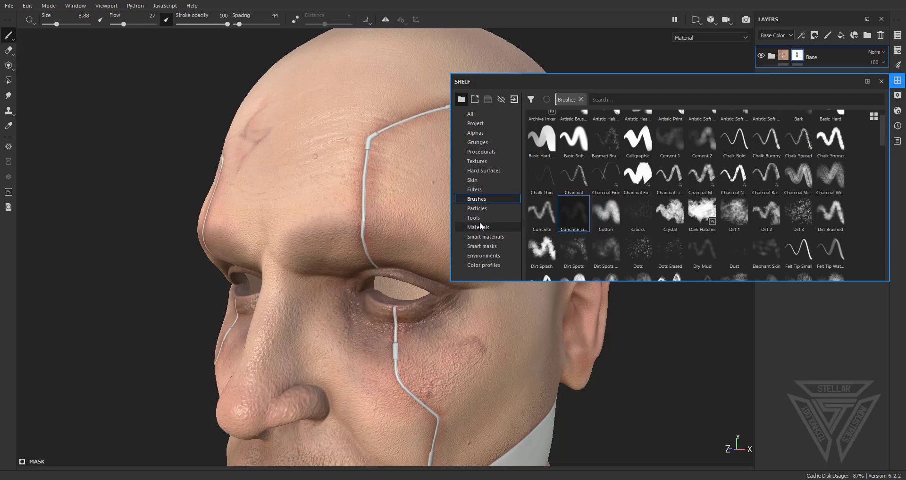
pyautogui.click(481, 227)
pyautogui.scroll(-3, 705, 191)
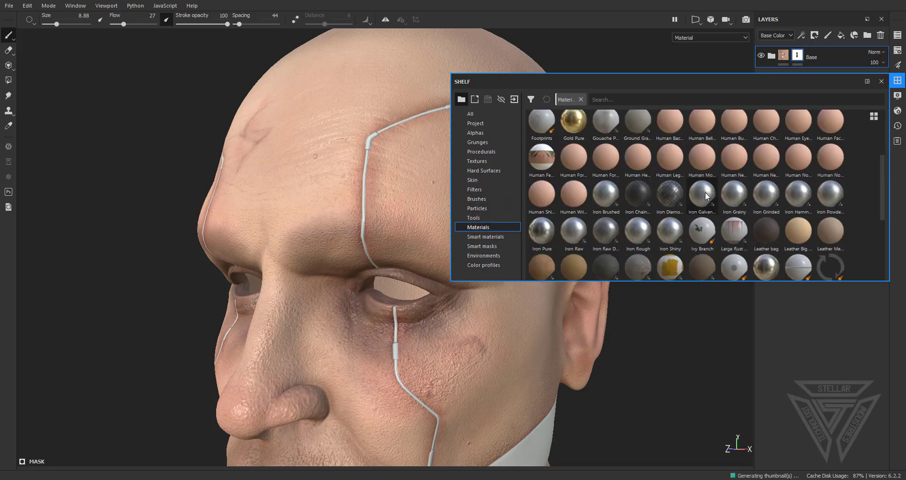
pyautogui.scroll(-3, 706, 194)
pyautogui.scroll(-2, 706, 196)
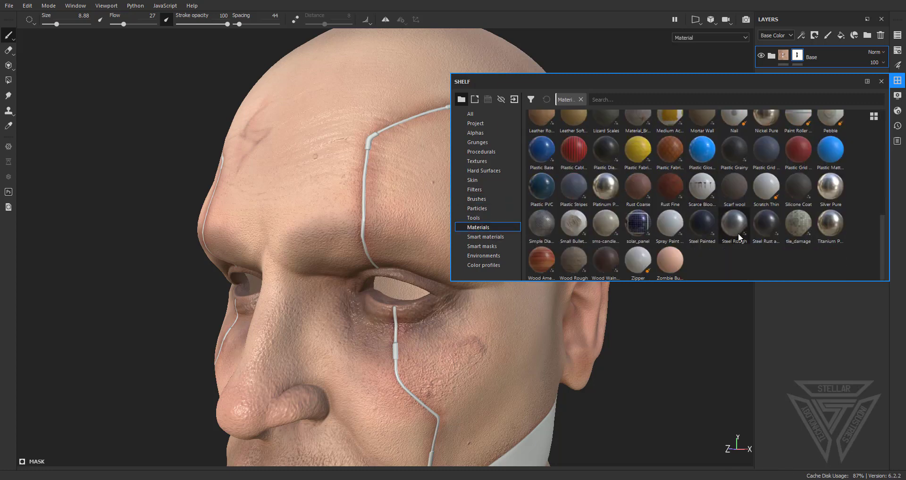
pyautogui.moveTo(739, 234)
pyautogui.moveTo(737, 231); pyautogui.dragTo(825, 70)
pyautogui.click(881, 82)
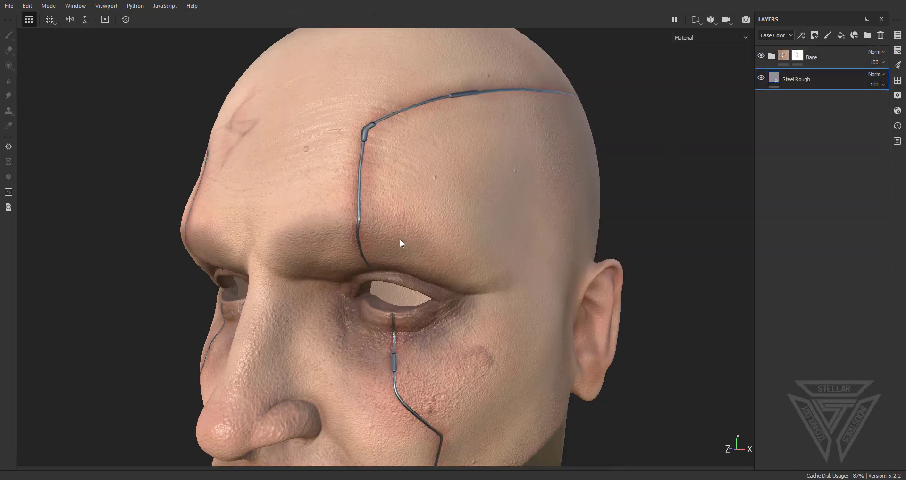
# Darken the steel color of the Steel Rough layer to a value of 0.251.
pyautogui.keyDown('alt'); pyautogui.moveTo(400, 238); pyautogui.dragTo(406, 262); pyautogui.keyUp('alt')
pyautogui.moveTo(405, 261)
pyautogui.keyDown('alt'); pyautogui.mouseDown(button='middle')
pyautogui.moveTo(418, 317)
pyautogui.moveTo(406, 274)
pyautogui.mouseUp(button='middle'); pyautogui.keyUp('alt')
pyautogui.scroll(5, 404, 227)
pyautogui.keyDown('alt'); pyautogui.moveTo(404, 228); pyautogui.dragTo(406, 414, button='middle'); pyautogui.keyUp('alt')
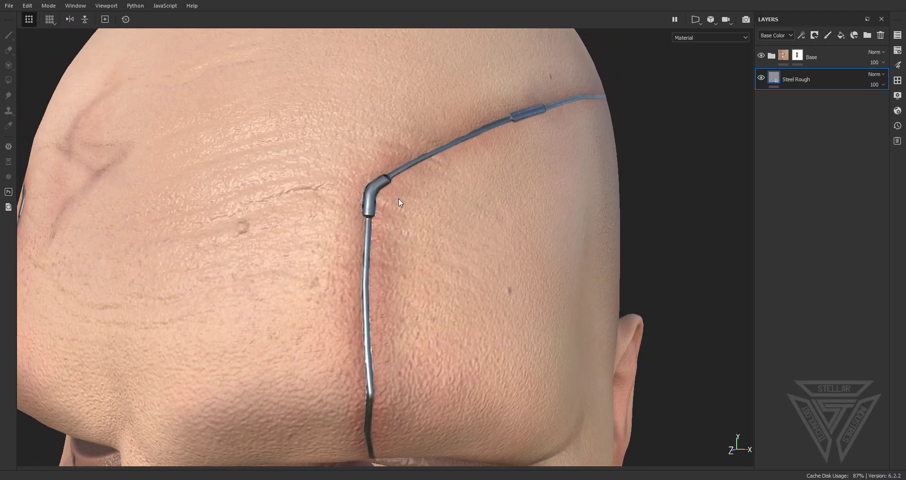
pyautogui.keyDown('alt'); pyautogui.moveTo(398, 202); pyautogui.dragTo(415, 222); pyautogui.keyUp('alt')
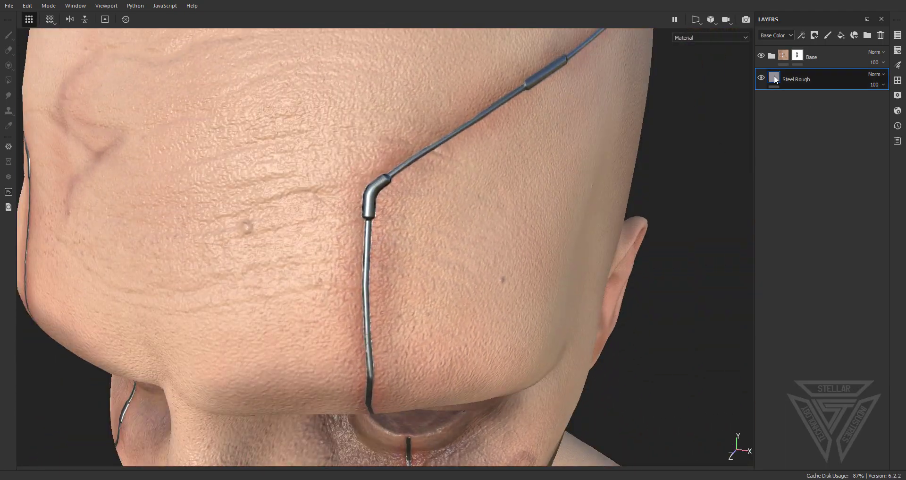
pyautogui.click(877, 80)
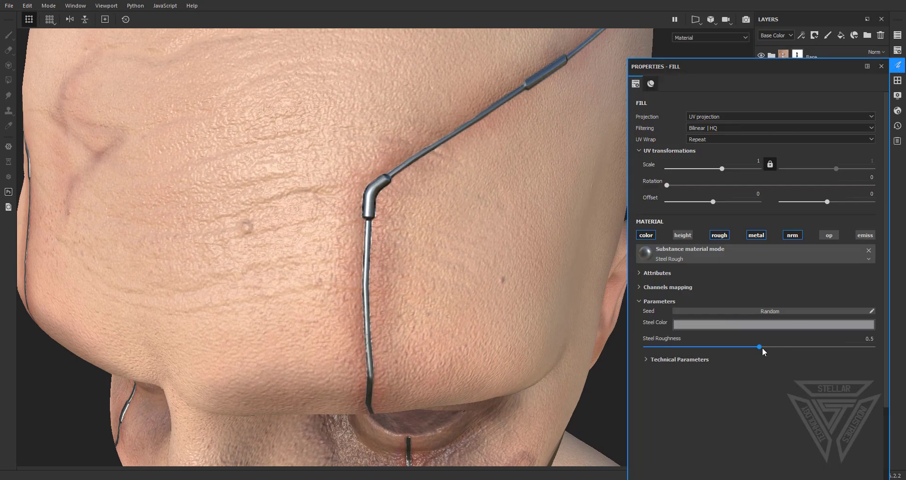
pyautogui.click(752, 325)
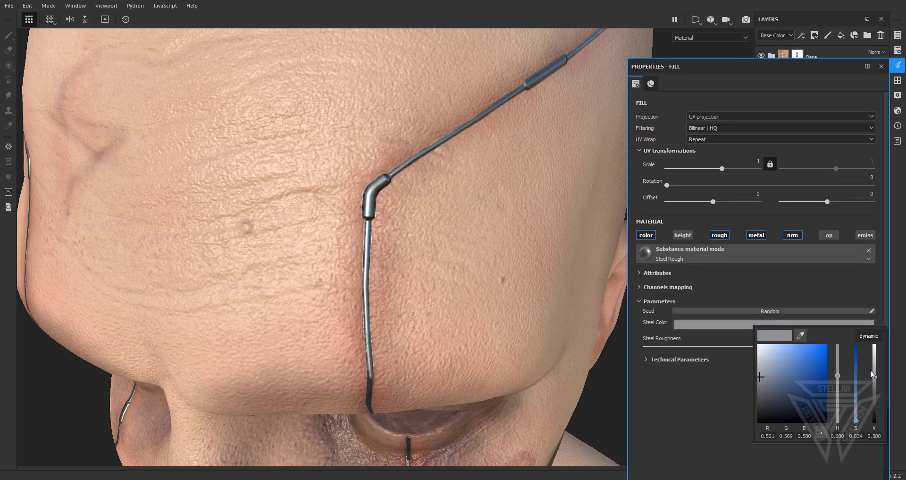
pyautogui.moveTo(875, 376); pyautogui.dragTo(876, 402)
# Set the steel color's value to 0.395 while checking the cable under the eye.
pyautogui.keyDown('alt'); pyautogui.moveTo(461, 265); pyautogui.dragTo(423, 194); pyautogui.keyUp('alt')
pyautogui.keyDown('alt'); pyautogui.moveTo(423, 194); pyautogui.dragTo(433, 313, button='right'); pyautogui.keyUp('alt')
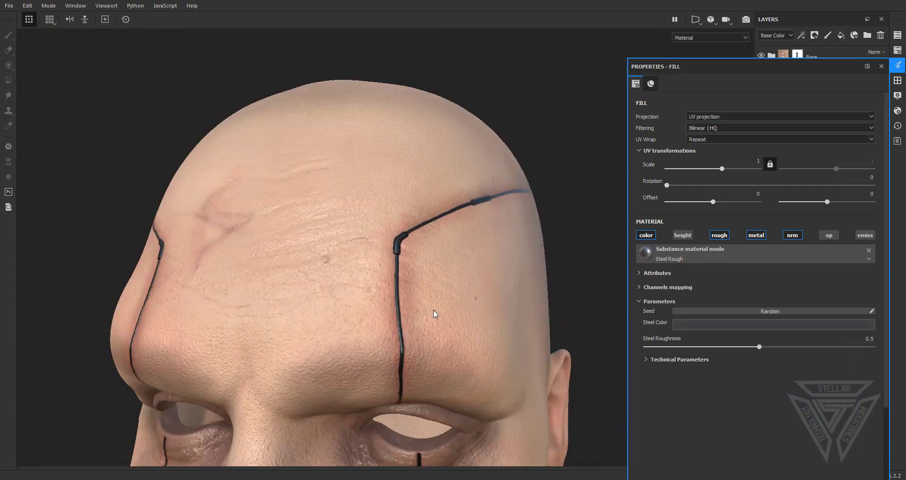
pyautogui.keyDown('alt'); pyautogui.moveTo(397, 371); pyautogui.dragTo(367, 87, button='middle'); pyautogui.keyUp('alt')
pyautogui.keyDown('alt'); pyautogui.moveTo(367, 87); pyautogui.dragTo(400, 307, button='right'); pyautogui.keyUp('alt')
pyautogui.scroll(-8, 399, 305)
pyautogui.keyDown('alt'); pyautogui.moveTo(419, 336); pyautogui.dragTo(343, 151, button='middle'); pyautogui.keyUp('alt')
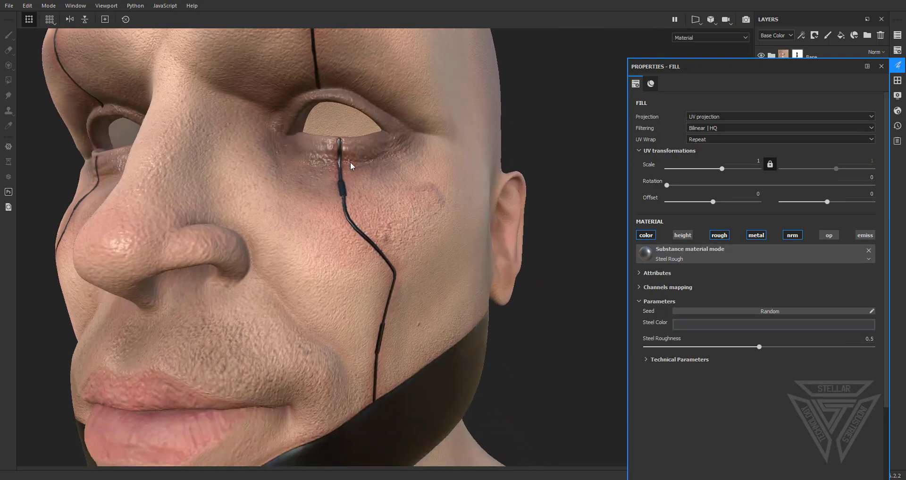
pyautogui.scroll(4, 344, 155)
pyautogui.keyDown('alt'); pyautogui.moveTo(347, 222); pyautogui.dragTo(499, 313); pyautogui.keyUp('alt')
pyautogui.click(781, 328)
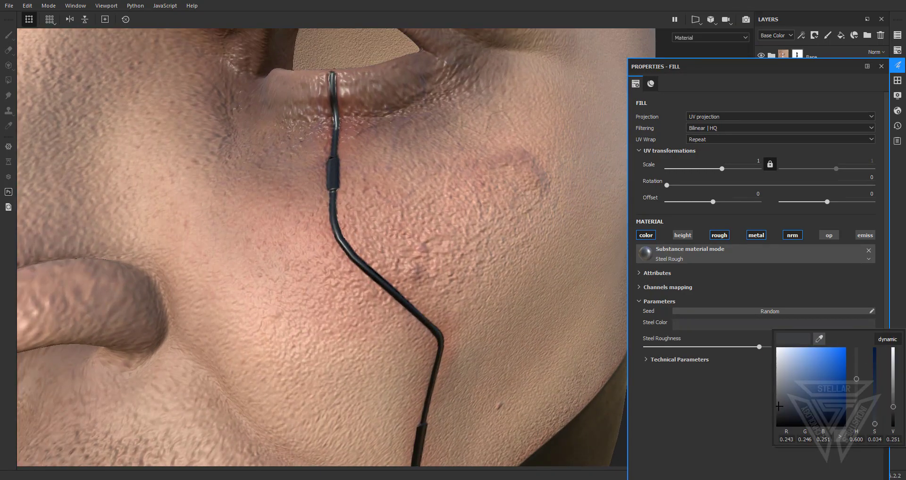
pyautogui.moveTo(897, 409); pyautogui.dragTo(896, 395)
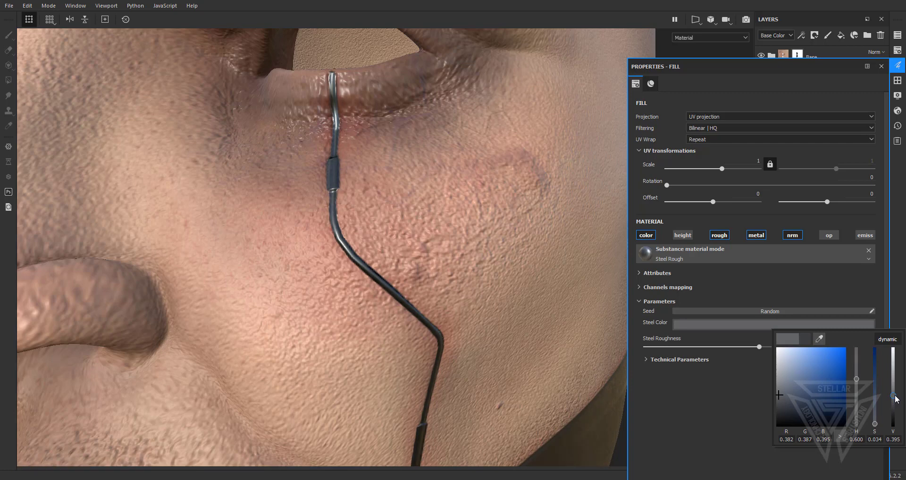
# Set the steel roughness of the Steel Rough layer to 0.52.
pyautogui.keyDown('alt'); pyautogui.moveTo(437, 233); pyautogui.dragTo(366, 233); pyautogui.keyUp('alt')
pyautogui.keyDown('alt'); pyautogui.moveTo(361, 232); pyautogui.dragTo(393, 314, button='middle'); pyautogui.keyUp('alt')
pyautogui.keyDown('alt'); pyautogui.moveTo(393, 314); pyautogui.dragTo(535, 336, button='right'); pyautogui.keyUp('alt')
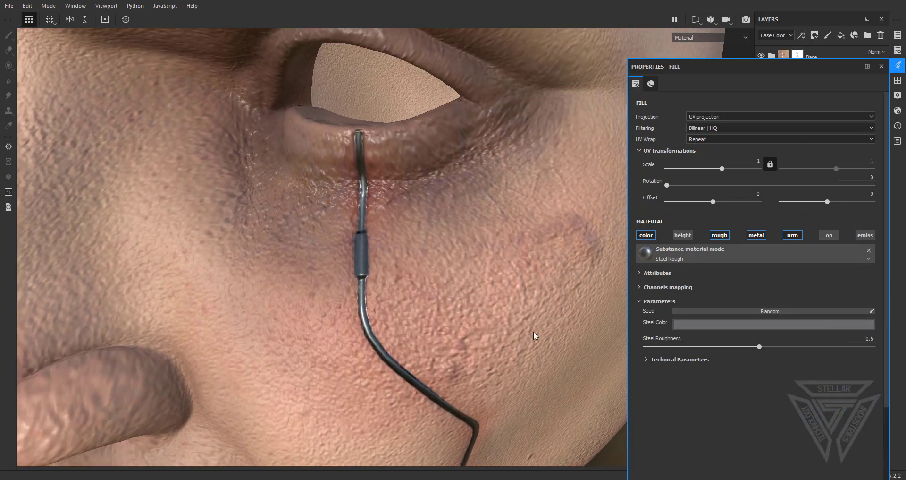
pyautogui.moveTo(769, 347); pyautogui.dragTo(791, 347)
pyautogui.moveTo(361, 280)
pyautogui.keyDown('alt'); pyautogui.mouseDown()
pyautogui.moveTo(340, 253)
pyautogui.moveTo(370, 279)
pyautogui.mouseUp(); pyautogui.keyUp('alt')
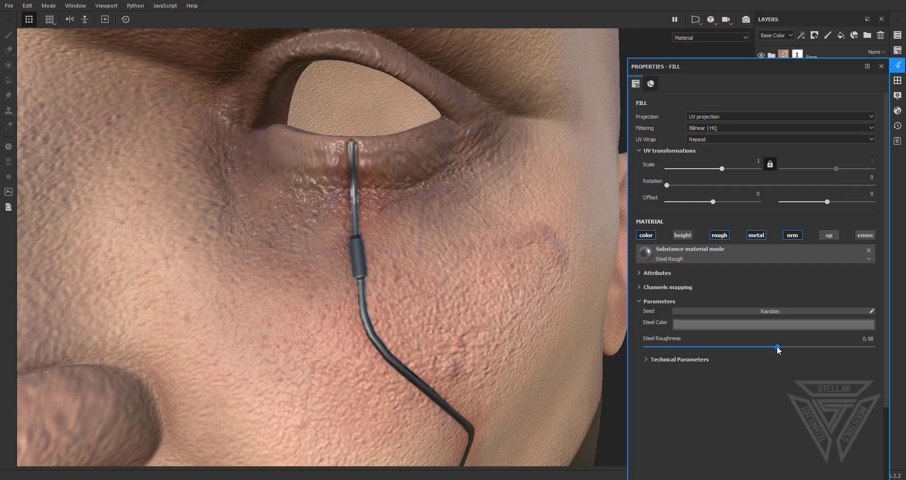
pyautogui.moveTo(765, 346); pyautogui.dragTo(764, 346)
pyautogui.keyDown('alt'); pyautogui.moveTo(368, 293); pyautogui.dragTo(382, 319); pyautogui.keyUp('alt')
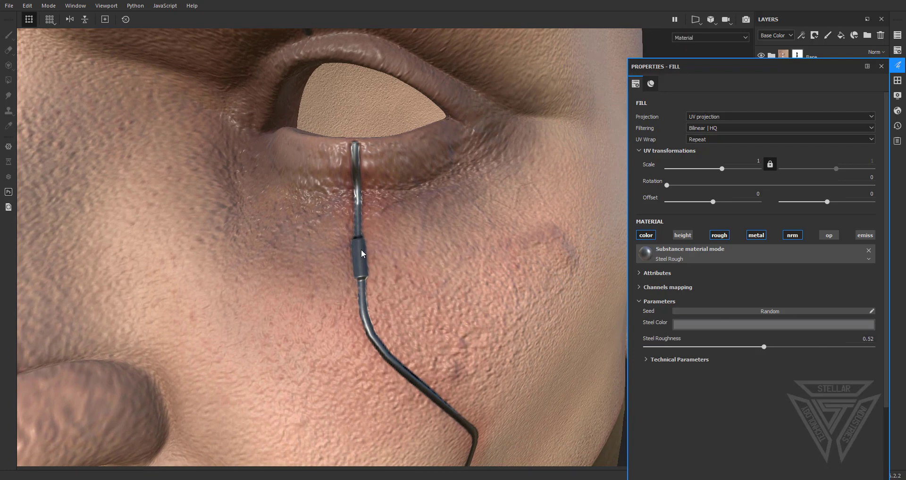
pyautogui.click(881, 66)
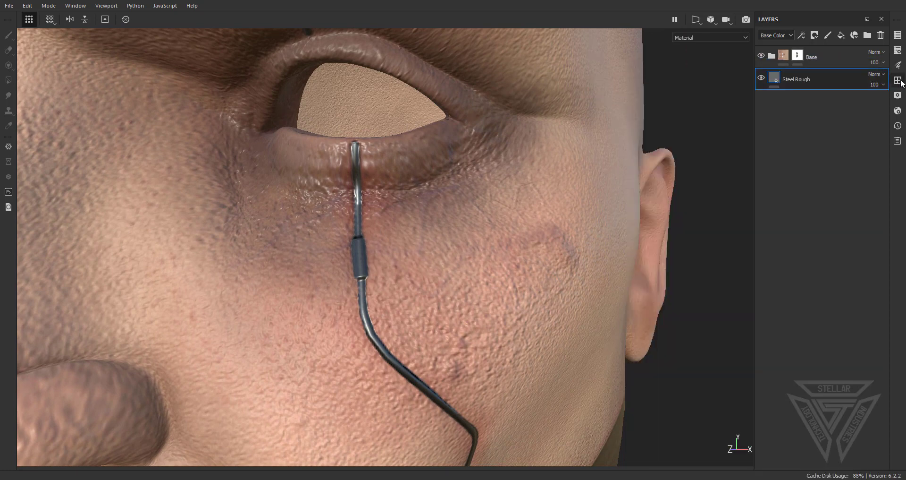
# Add a second Steel Rough material layer directly above the first and give it a black mask.
pyautogui.click(899, 81)
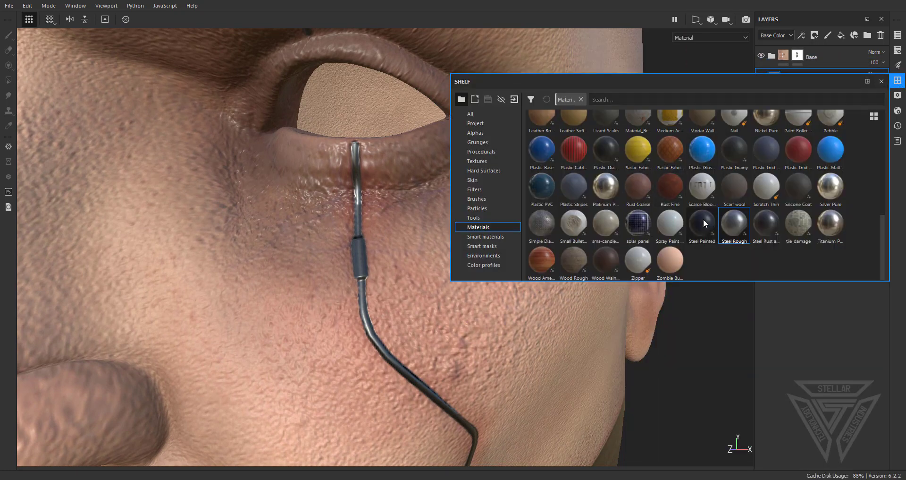
pyautogui.moveTo(730, 221); pyautogui.dragTo(827, 356)
pyautogui.click(882, 81)
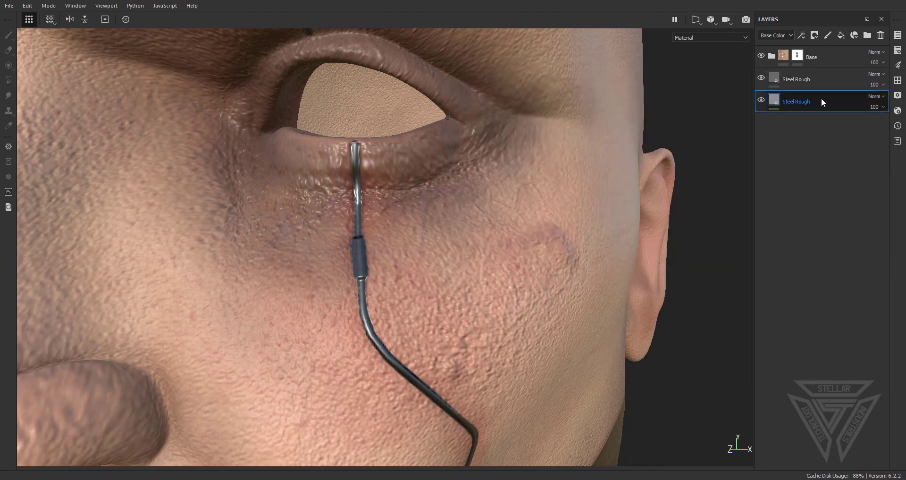
pyautogui.moveTo(821, 98); pyautogui.dragTo(809, 65)
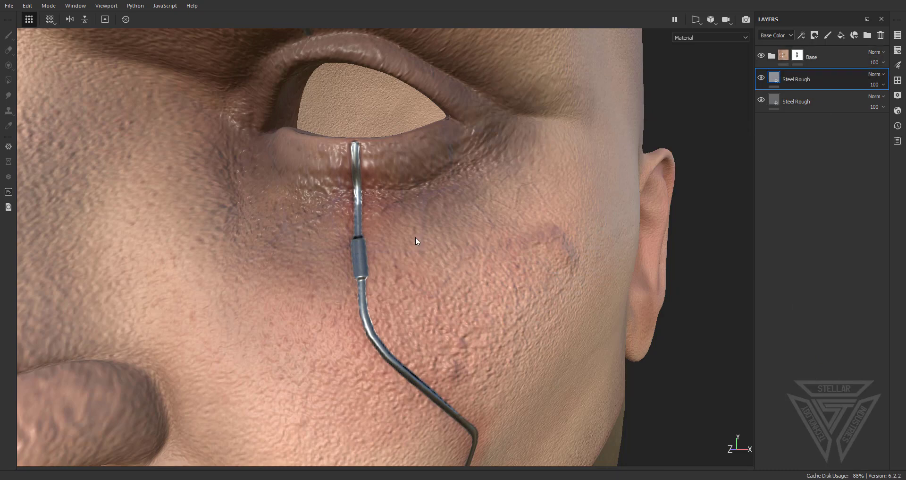
pyautogui.keyDown('alt'); pyautogui.moveTo(360, 224); pyautogui.dragTo(450, 229); pyautogui.keyUp('alt')
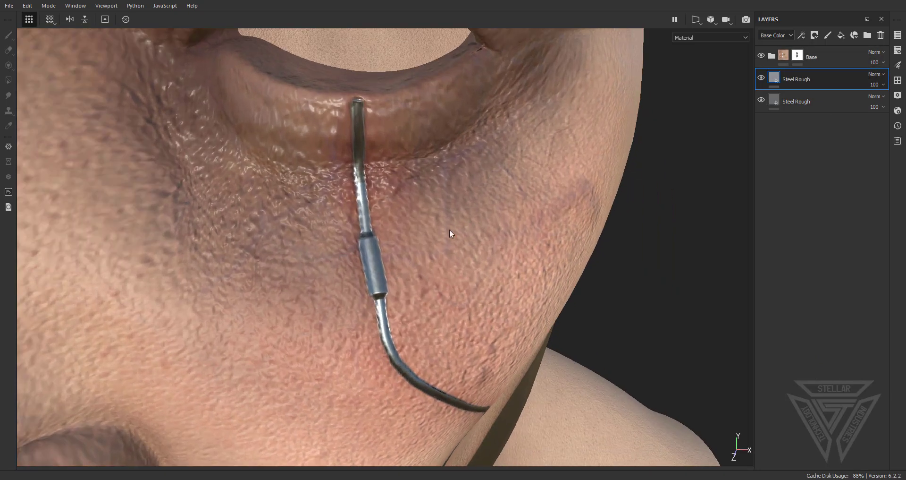
pyautogui.rightClick(814, 73)
pyautogui.click(821, 90)
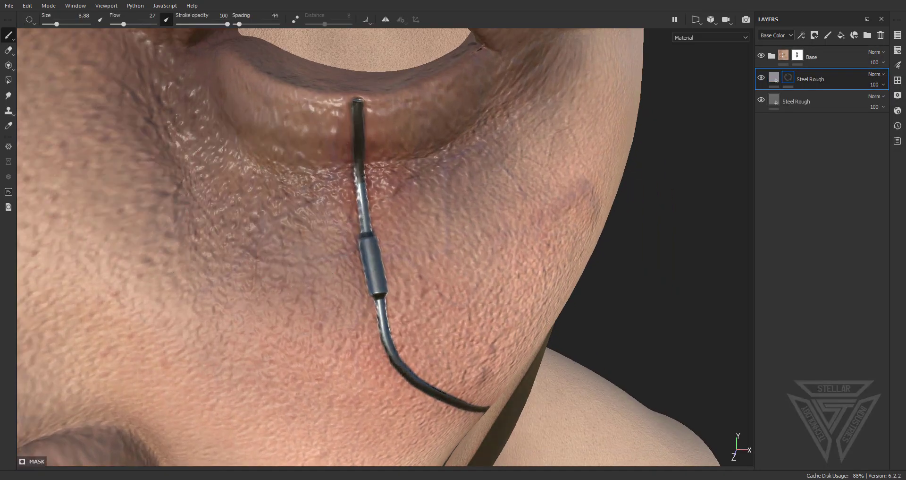
# Choose the Basic Hard brush, set its size to 0.85 and paint the connector sleeve under the eye in the mask.
pyautogui.click(897, 81)
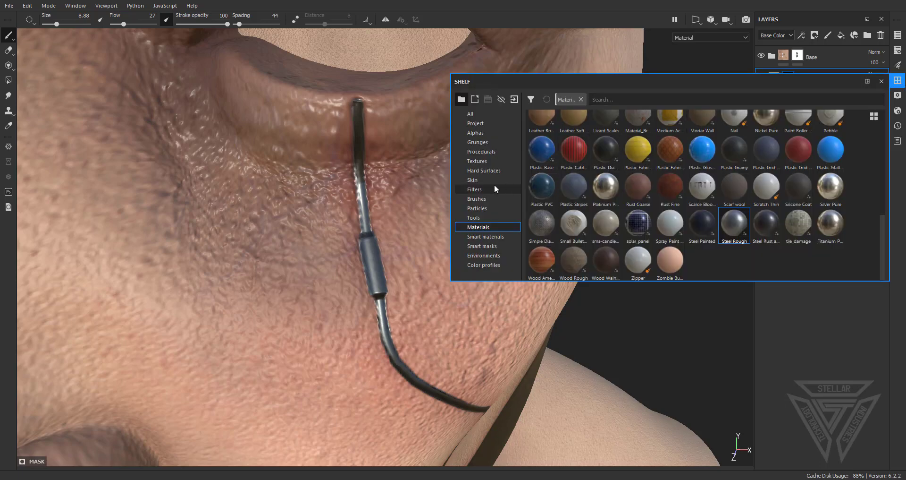
pyautogui.click(481, 200)
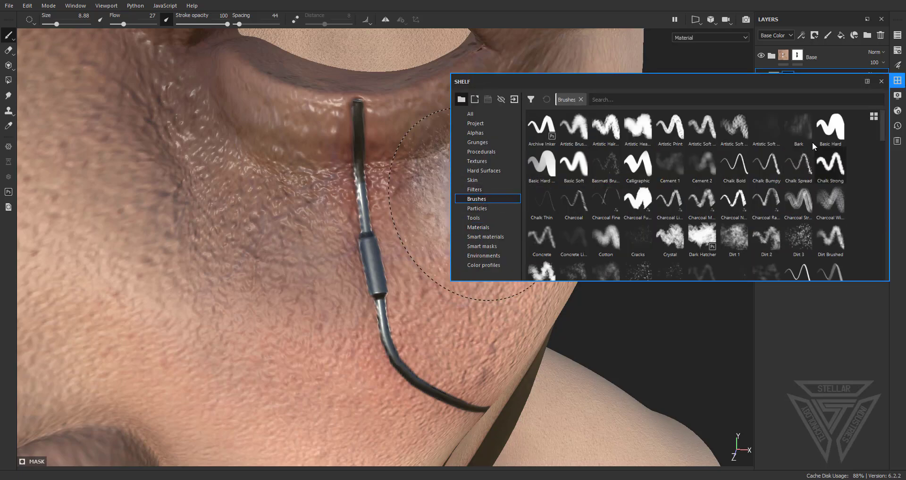
pyautogui.click(831, 126)
pyautogui.click(881, 83)
pyautogui.scroll(-4, 409, 283)
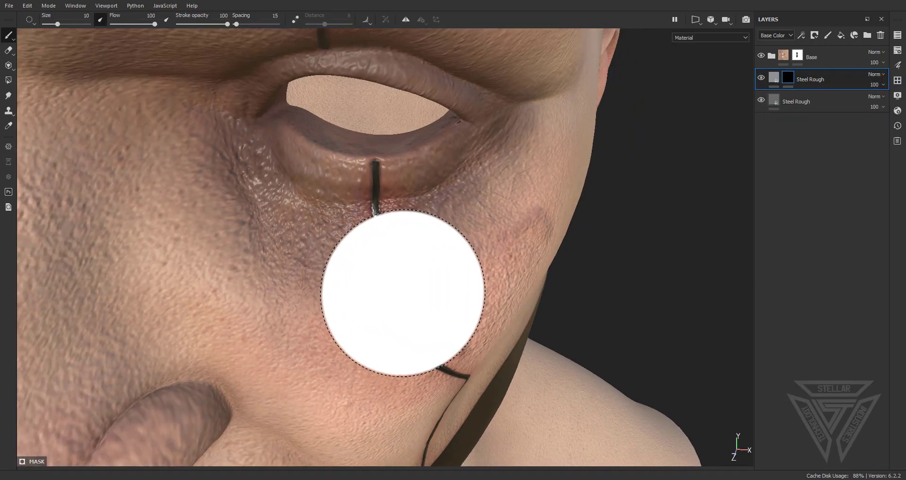
pyautogui.scroll(6, 401, 290)
pyautogui.moveTo(377, 260)
pyautogui.keyDown('ctrl'); pyautogui.mouseDown(button='right')
pyautogui.moveTo(331, 260)
pyautogui.moveTo(385, 259)
pyautogui.mouseUp(button='right'); pyautogui.keyUp('ctrl')
pyautogui.scroll(3, 348, 256)
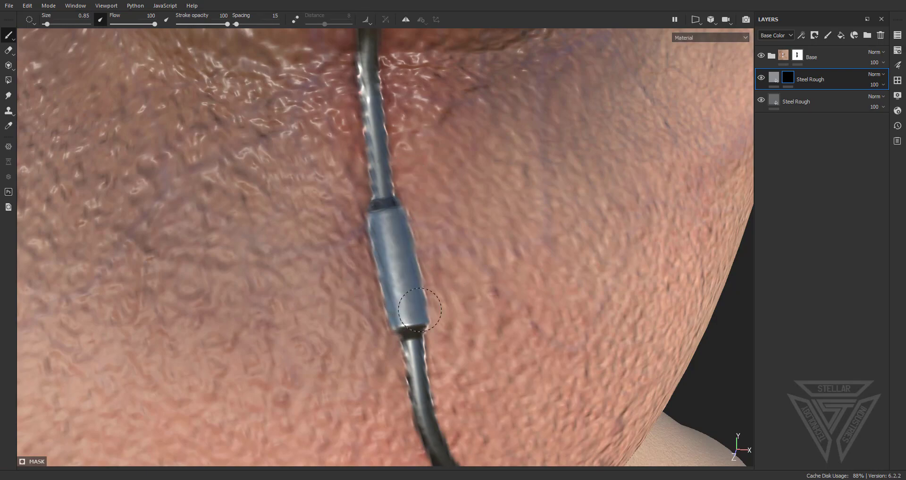
# Paint the connector sleeve on the lower cheek cable into the upper Steel Rough layer's mask.
pyautogui.scroll(-8, 433, 279)
pyautogui.keyDown('alt'); pyautogui.moveTo(471, 296); pyautogui.dragTo(335, 227); pyautogui.keyUp('alt')
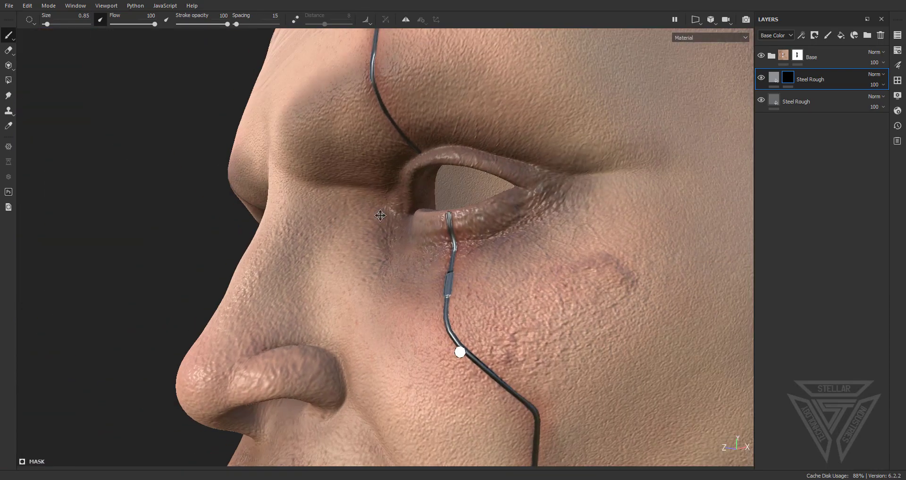
pyautogui.keyDown('alt'); pyautogui.moveTo(459, 350); pyautogui.dragTo(373, 229, button='middle'); pyautogui.keyUp('alt')
pyautogui.scroll(6, 373, 230)
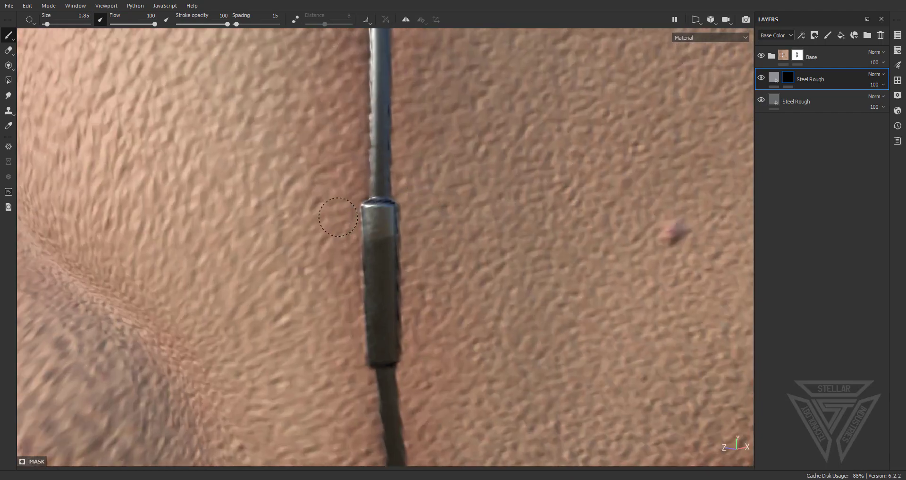
pyautogui.moveTo(370, 301); pyautogui.dragTo(372, 352)
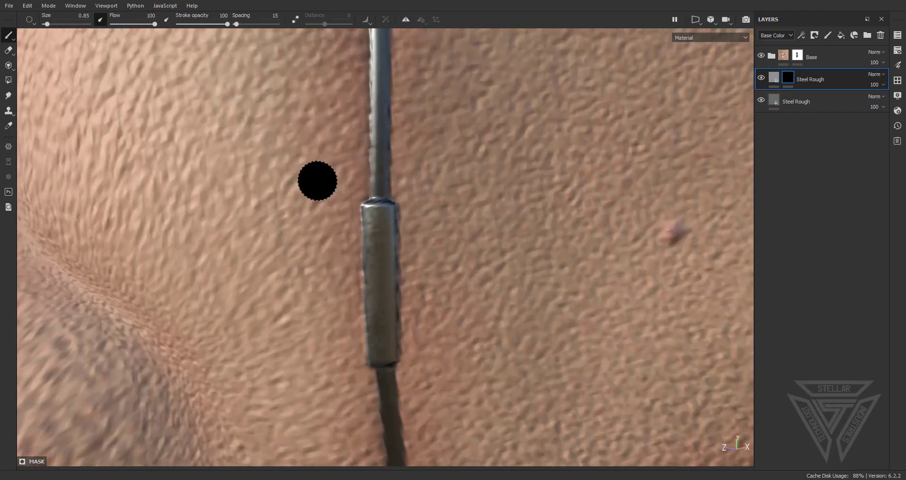
pyautogui.scroll(-5, 306, 293)
pyautogui.scroll(-2, 314, 308)
# Paint the elbow connector of the forehead cable into the upper Steel Rough layer's mask.
pyautogui.keyDown('alt'); pyautogui.moveTo(314, 309); pyautogui.dragTo(415, 291); pyautogui.keyUp('alt')
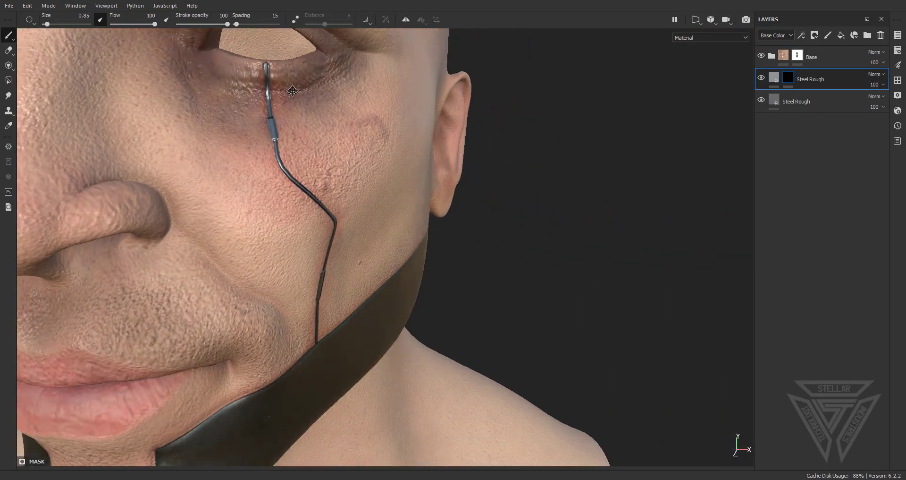
pyautogui.keyDown('alt'); pyautogui.moveTo(274, 174); pyautogui.dragTo(323, 401, button='middle'); pyautogui.keyUp('alt')
pyautogui.keyDown('alt'); pyautogui.moveTo(373, 272); pyautogui.dragTo(432, 415, button='middle'); pyautogui.keyUp('alt')
pyautogui.scroll(3, 417, 255)
pyautogui.moveTo(378, 260)
pyautogui.keyDown('alt'); pyautogui.mouseDown()
pyautogui.moveTo(285, 271)
pyautogui.moveTo(378, 270)
pyautogui.moveTo(377, 255)
pyautogui.moveTo(328, 279)
pyautogui.mouseUp(); pyautogui.keyUp('alt')
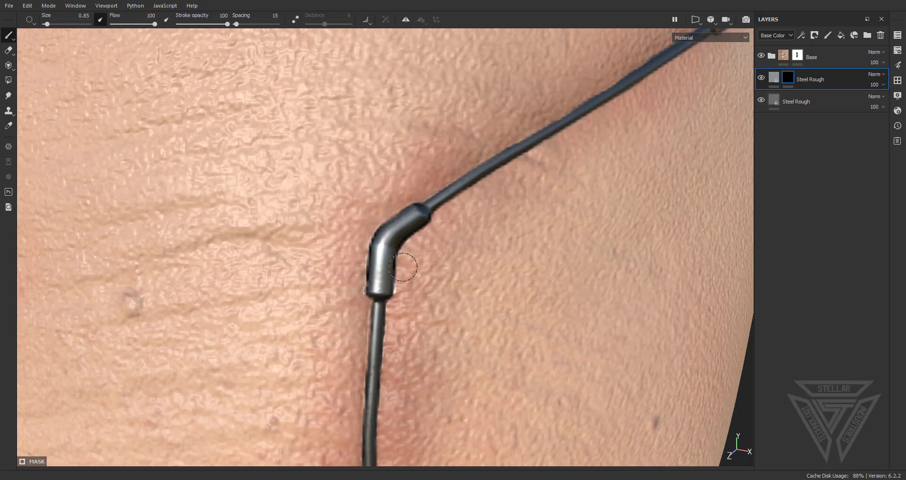
pyautogui.moveTo(417, 218); pyautogui.dragTo(417, 225)
pyautogui.scroll(-3, 425, 288)
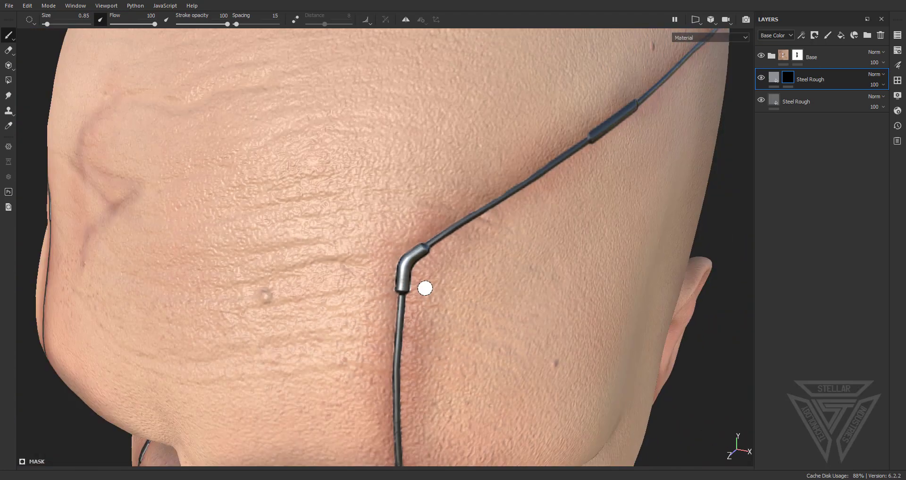
pyautogui.keyDown('alt'); pyautogui.moveTo(449, 280); pyautogui.dragTo(374, 260); pyautogui.keyUp('alt')
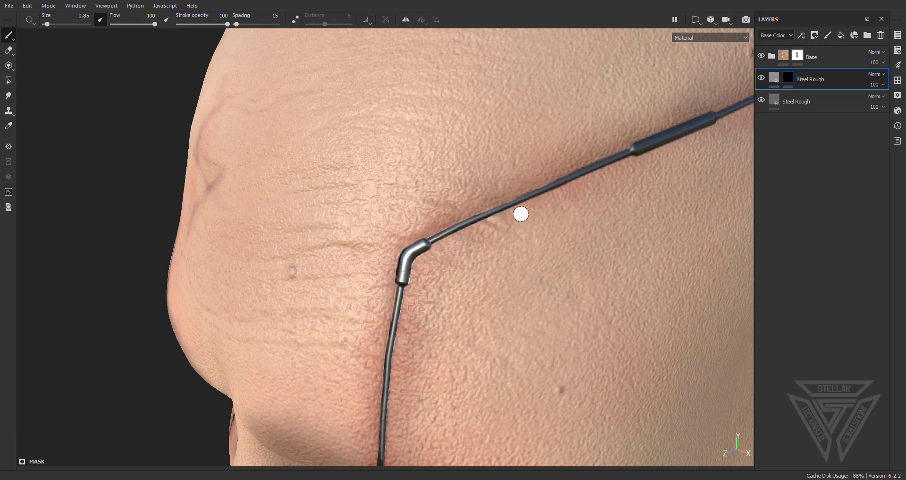
# Paint the long connector sleeve of the cable on the head's left temple into the upper Steel Rough layer's mask.
pyautogui.keyDown('alt'); pyautogui.moveTo(521, 213); pyautogui.dragTo(374, 263, button='middle'); pyautogui.keyUp('alt')
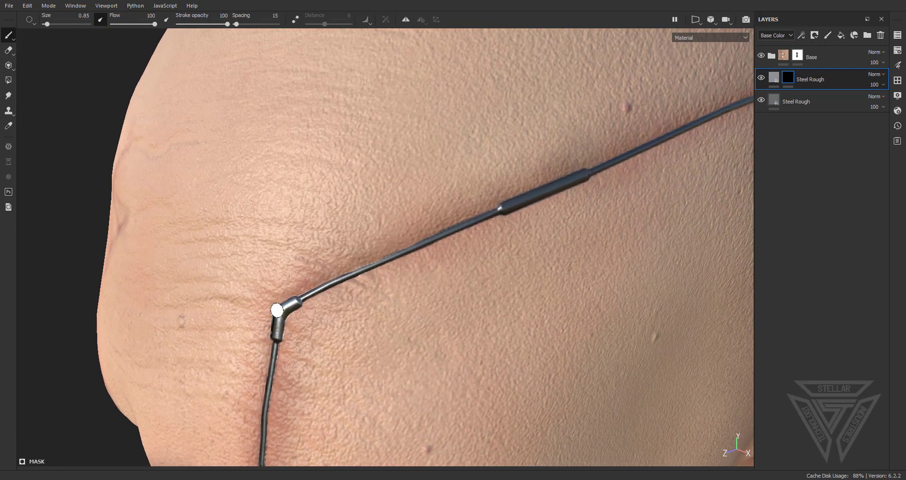
pyautogui.keyDown('alt'); pyautogui.moveTo(277, 311); pyautogui.dragTo(186, 354, button='middle'); pyautogui.keyUp('alt')
pyautogui.scroll(3, 404, 253)
pyautogui.scroll(-5, 394, 258)
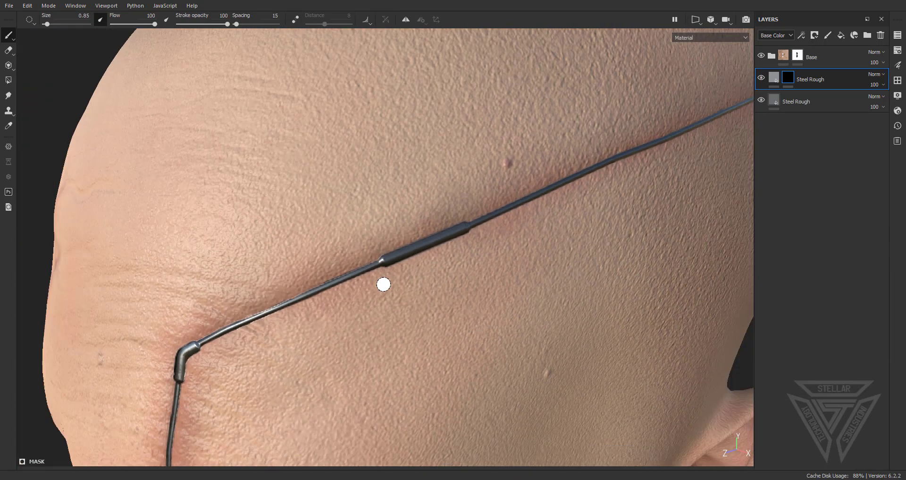
pyautogui.scroll(5, 426, 272)
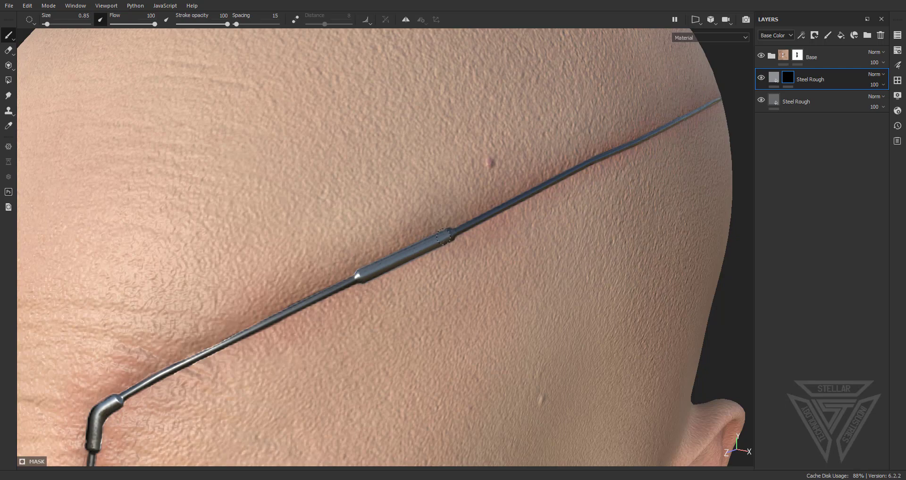
pyautogui.scroll(-5, 534, 344)
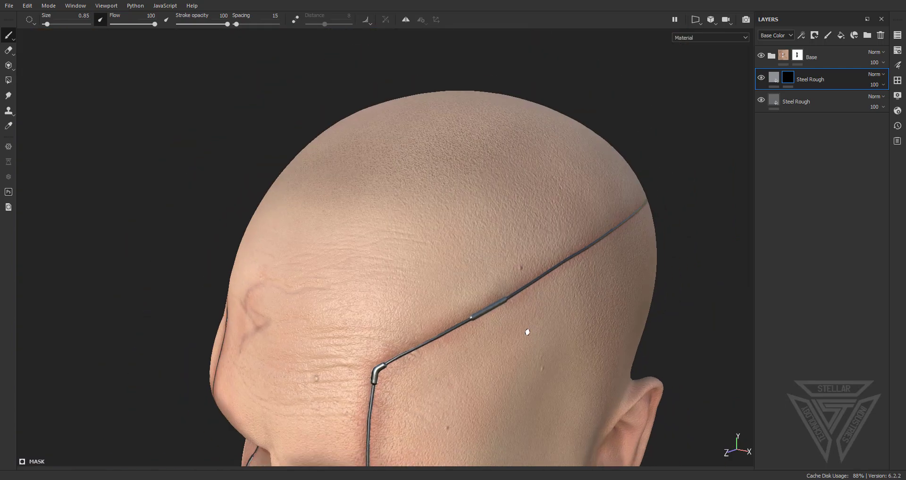
# Paint the elbow connector of the forehead cable on the head's right side into the upper Steel Rough layer's mask.
pyautogui.keyDown('alt'); pyautogui.moveTo(460, 344); pyautogui.dragTo(569, 334); pyautogui.keyUp('alt')
pyautogui.keyDown('alt'); pyautogui.moveTo(415, 359); pyautogui.dragTo(422, 123, button='middle'); pyautogui.keyUp('alt')
pyautogui.keyDown('alt'); pyautogui.moveTo(408, 256); pyautogui.dragTo(508, 250); pyautogui.keyUp('alt')
pyautogui.keyDown('alt'); pyautogui.moveTo(200, 198); pyautogui.dragTo(439, 302, button='middle'); pyautogui.keyUp('alt')
pyautogui.scroll(3, 415, 262)
pyautogui.scroll(2, 381, 214)
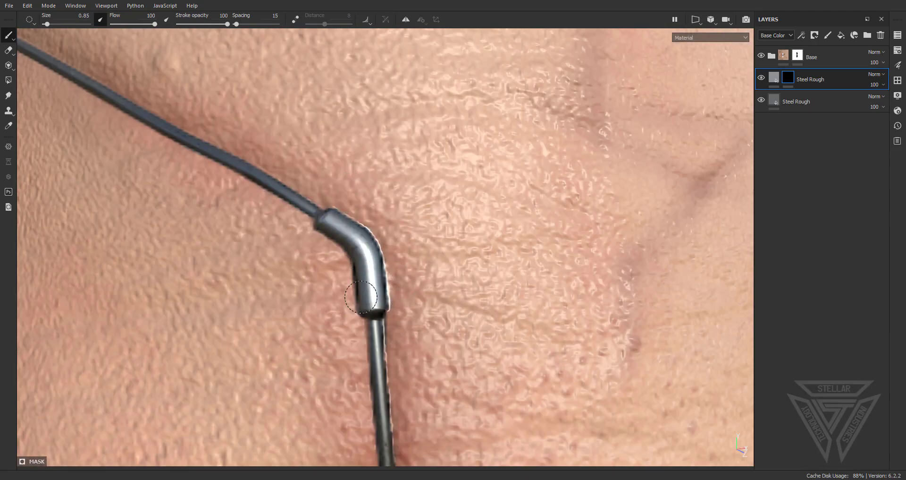
pyautogui.scroll(-4, 371, 300)
# Paint the connector sleeve under the right eye into the upper Steel Rough layer's mask.
pyautogui.keyDown('alt'); pyautogui.moveTo(380, 212); pyautogui.dragTo(376, 38, button='middle'); pyautogui.keyUp('alt')
pyautogui.keyDown('alt'); pyautogui.moveTo(378, 236); pyautogui.dragTo(394, 193); pyautogui.keyUp('alt')
pyautogui.scroll(4, 314, 313)
pyautogui.keyDown('alt'); pyautogui.moveTo(318, 314); pyautogui.dragTo(371, 371); pyautogui.keyUp('alt')
pyautogui.keyDown('alt'); pyautogui.moveTo(361, 411); pyautogui.dragTo(394, 279, button='middle'); pyautogui.keyUp('alt')
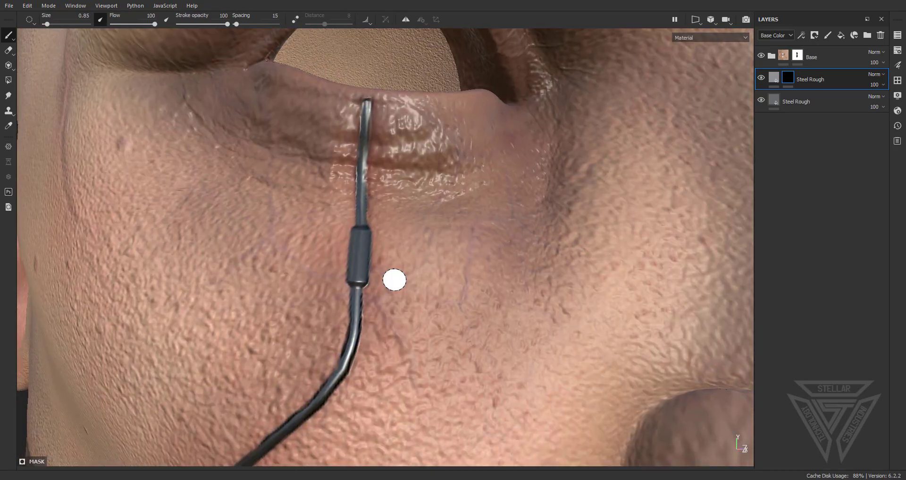
pyautogui.scroll(3, 347, 269)
pyautogui.keyDown('alt'); pyautogui.moveTo(331, 261); pyautogui.dragTo(386, 273); pyautogui.keyUp('alt')
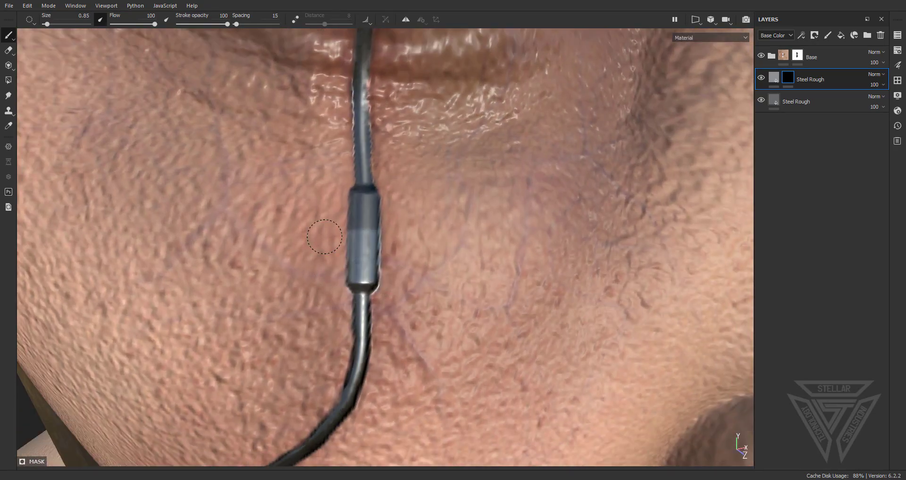
pyautogui.scroll(-6, 302, 220)
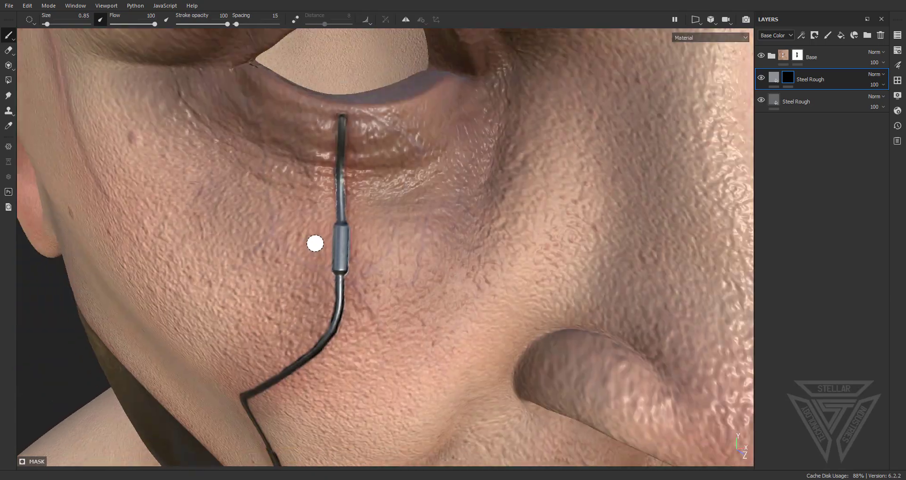
# Paint the connector sleeve on the right lower cheek cable into the same mask.
pyautogui.keyDown('alt'); pyautogui.moveTo(358, 267); pyautogui.dragTo(442, 278); pyautogui.keyUp('alt')
pyautogui.scroll(2, 347, 337)
pyautogui.keyDown('alt'); pyautogui.moveTo(346, 341); pyautogui.dragTo(383, 221, button='middle'); pyautogui.keyUp('alt')
pyautogui.scroll(2, 383, 221)
pyautogui.scroll(3, 384, 221)
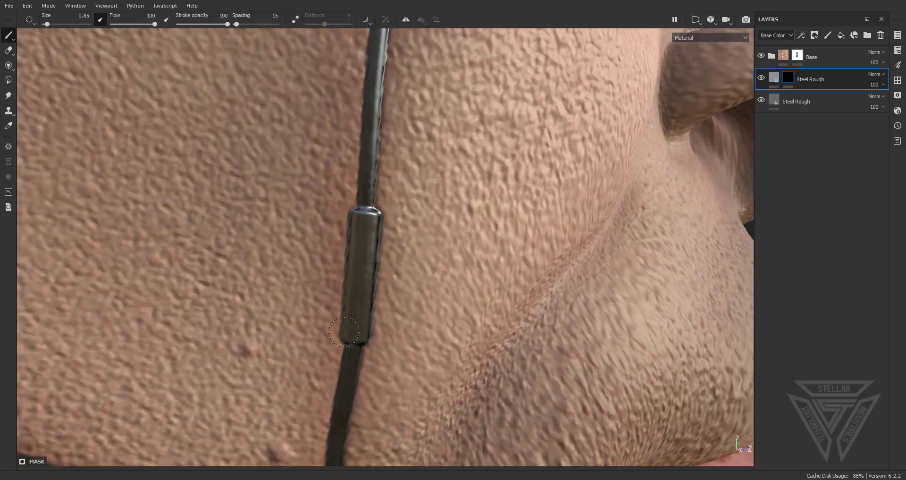
pyautogui.scroll(-10, 344, 331)
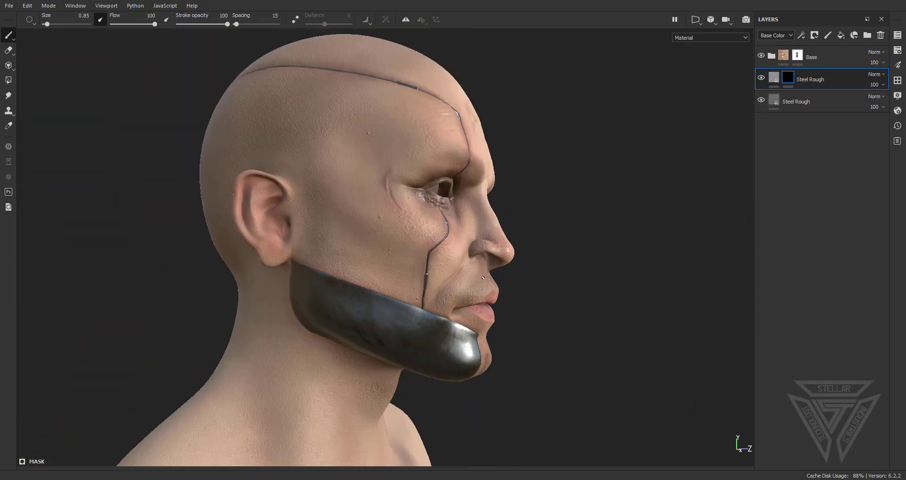
# Paint the long connector sleeve of the right temple cable into the upper Steel Rough layer's mask.
pyautogui.keyDown('alt'); pyautogui.moveTo(398, 278); pyautogui.dragTo(398, 328); pyautogui.keyUp('alt')
pyautogui.keyDown('alt'); pyautogui.moveTo(406, 236); pyautogui.dragTo(432, 326, button='middle'); pyautogui.keyUp('alt')
pyautogui.scroll(7, 435, 214)
pyautogui.keyDown('alt'); pyautogui.moveTo(520, 296); pyautogui.dragTo(561, 284); pyautogui.keyUp('alt')
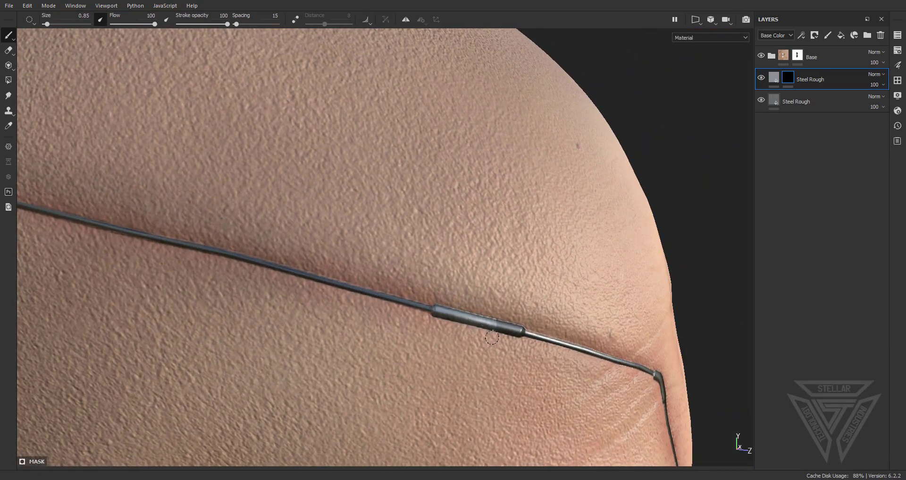
pyautogui.scroll(-8, 488, 321)
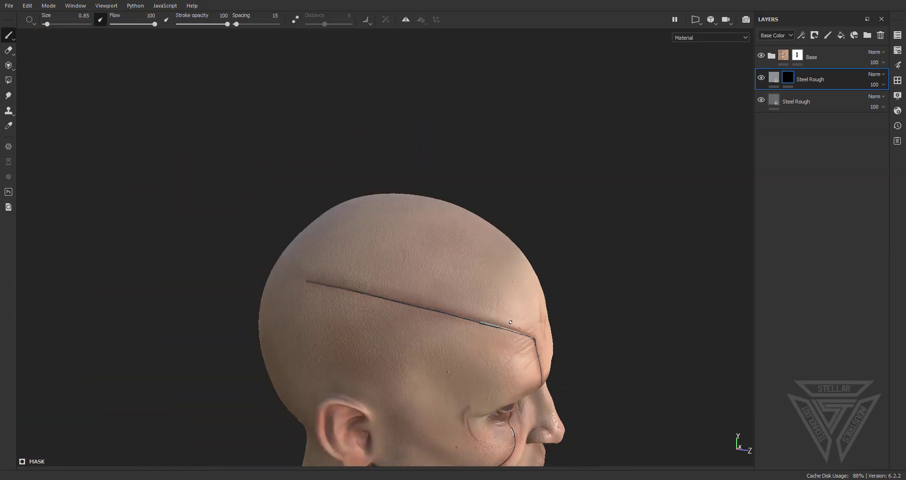
# Examine the painted cable connectors on both sides of the head.
pyautogui.keyDown('alt'); pyautogui.moveTo(489, 321); pyautogui.dragTo(441, 337); pyautogui.keyUp('alt')
pyautogui.keyDown('alt'); pyautogui.moveTo(441, 337); pyautogui.dragTo(365, 182, button='middle'); pyautogui.keyUp('alt')
pyautogui.scroll(2, 365, 181)
pyautogui.keyDown('alt'); pyautogui.moveTo(420, 236); pyautogui.dragTo(343, 311); pyautogui.keyUp('alt')
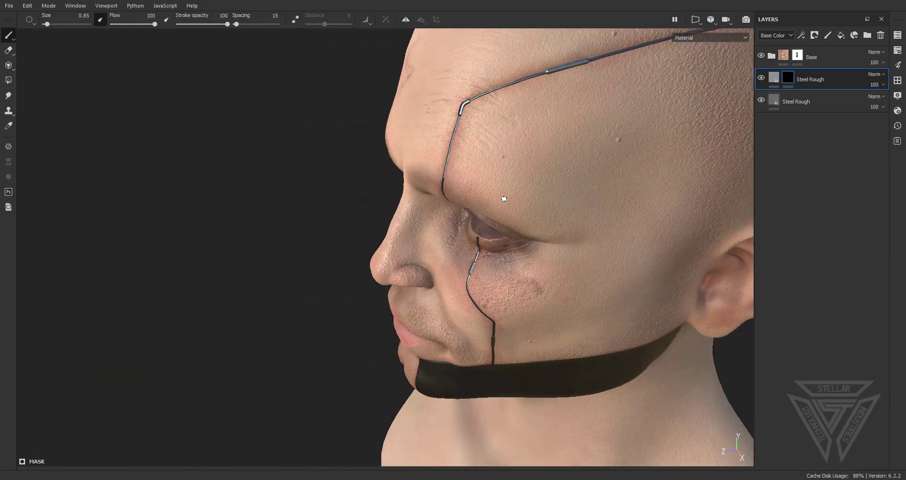
pyautogui.keyDown('alt'); pyautogui.moveTo(503, 199); pyautogui.dragTo(456, 121, button='middle'); pyautogui.keyUp('alt')
pyautogui.keyDown('alt'); pyautogui.moveTo(503, 203); pyautogui.dragTo(604, 196); pyautogui.keyUp('alt')
pyautogui.keyDown('alt'); pyautogui.moveTo(496, 198); pyautogui.dragTo(437, 275, button='middle'); pyautogui.keyUp('alt')
pyautogui.scroll(3, 437, 274)
pyautogui.keyDown('alt'); pyautogui.moveTo(437, 274); pyautogui.dragTo(365, 265); pyautogui.keyUp('alt')
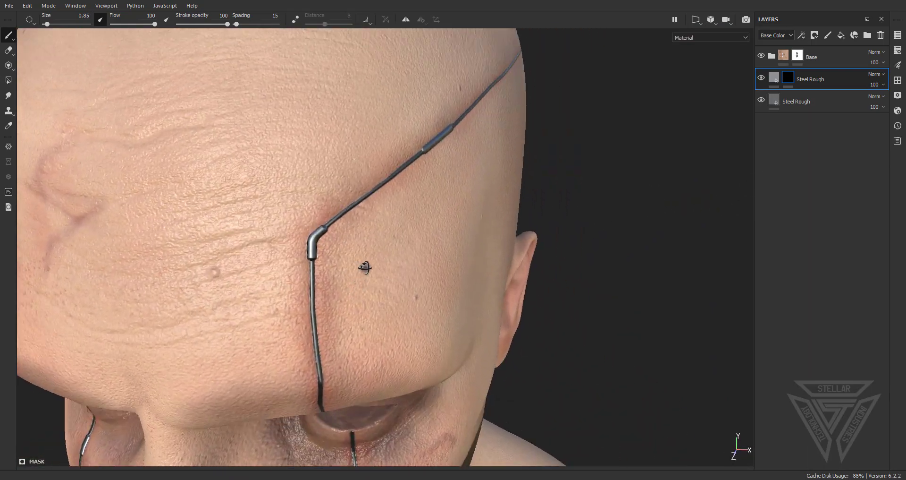
# Set the upper Steel Rough layer's Steel Color to a yellowish grey with hue 0.150, saturation 0.174 and value 0.580.
pyautogui.scroll(4, 318, 232)
pyautogui.keyDown('alt'); pyautogui.moveTo(341, 231); pyautogui.dragTo(413, 214, button='middle'); pyautogui.keyUp('alt')
pyautogui.scroll(2, 413, 226)
pyautogui.keyDown('alt'); pyautogui.moveTo(413, 249); pyautogui.dragTo(405, 218); pyautogui.keyUp('alt')
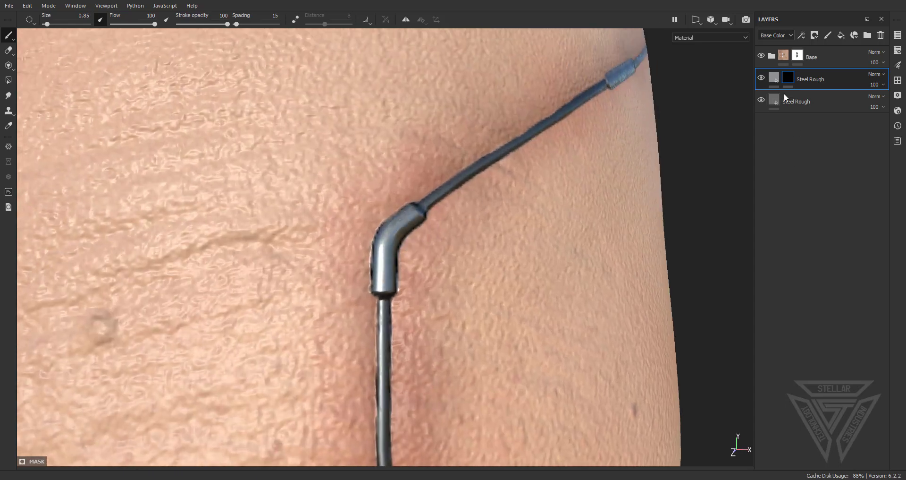
pyautogui.click(775, 81)
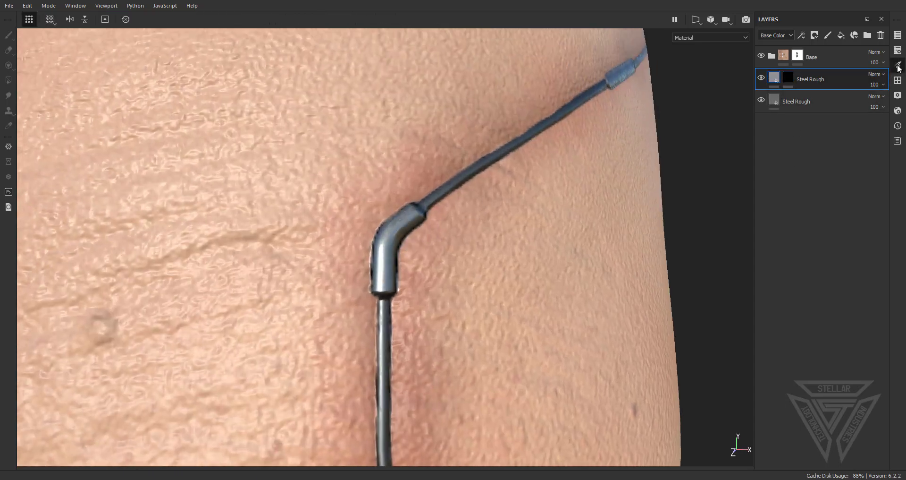
pyautogui.click(747, 325)
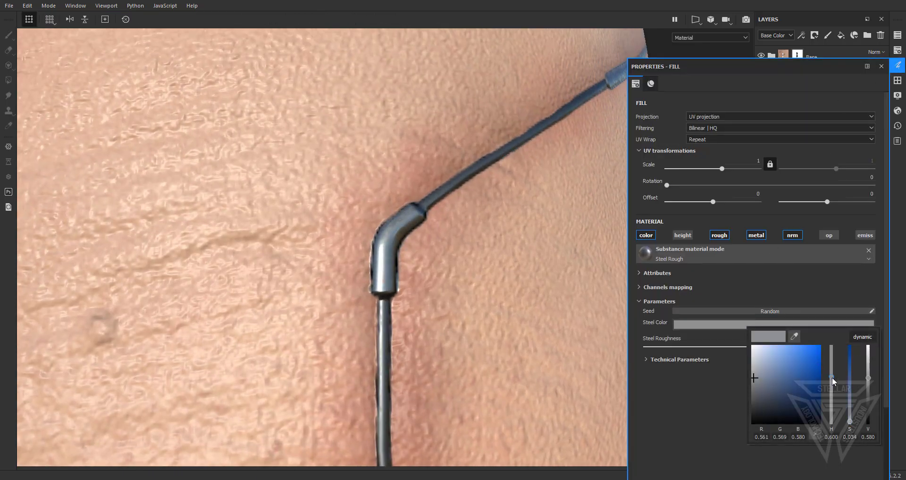
pyautogui.moveTo(832, 376); pyautogui.dragTo(835, 409)
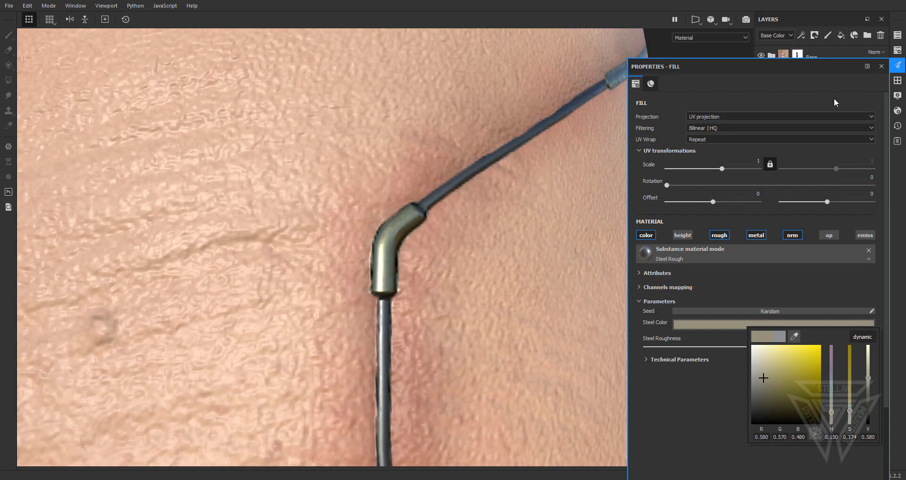
pyautogui.click(879, 67)
# Examine the recoloured connectors and the steel jaw plate from the front and the side.
pyautogui.scroll(-10, 568, 212)
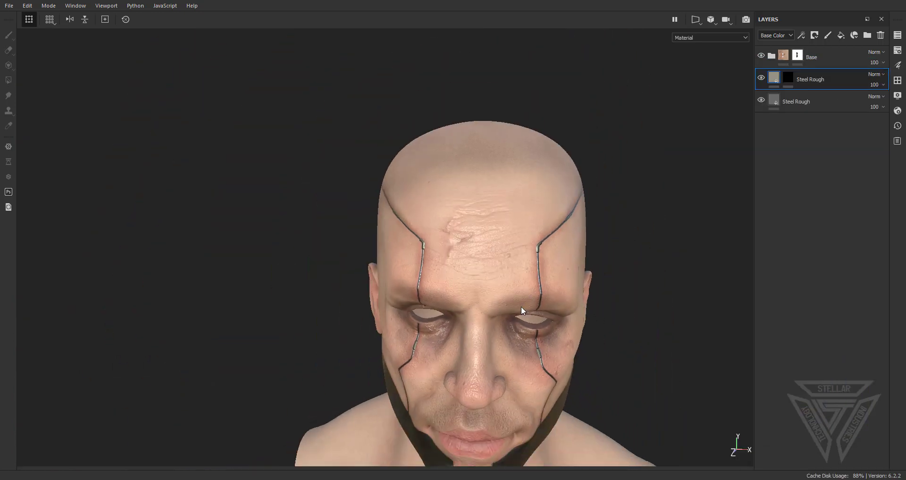
pyautogui.keyDown('alt'); pyautogui.moveTo(542, 361); pyautogui.dragTo(512, 351); pyautogui.keyUp('alt')
pyautogui.keyDown('alt'); pyautogui.moveTo(512, 350); pyautogui.dragTo(391, 224, button='middle'); pyautogui.keyUp('alt')
pyautogui.keyDown('alt'); pyautogui.moveTo(392, 224); pyautogui.dragTo(417, 243, button='right'); pyautogui.keyUp('alt')
pyautogui.keyDown('alt'); pyautogui.moveTo(417, 242); pyautogui.dragTo(378, 246); pyautogui.keyUp('alt')
pyautogui.keyDown('alt'); pyautogui.moveTo(419, 318); pyautogui.dragTo(399, 159, button='middle'); pyautogui.keyUp('alt')
pyautogui.keyDown('alt'); pyautogui.moveTo(399, 160); pyautogui.dragTo(423, 239, button='right'); pyautogui.keyUp('alt')
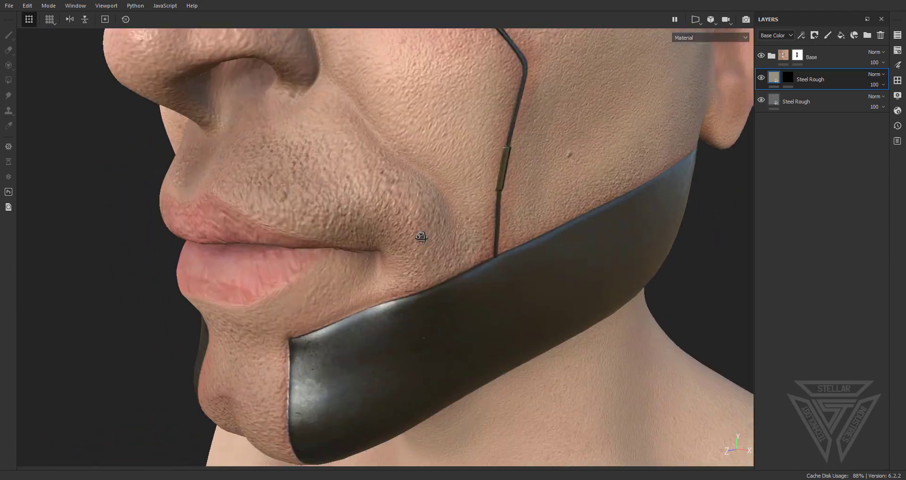
pyautogui.keyDown('alt'); pyautogui.moveTo(423, 239); pyautogui.dragTo(414, 192); pyautogui.keyUp('alt')
pyautogui.keyDown('alt'); pyautogui.moveTo(414, 191); pyautogui.dragTo(383, 101, button='middle'); pyautogui.keyUp('alt')
# Add a white mask to the lower Steel Rough layer and prepare a black brush of size 11.48.
pyautogui.click(811, 106)
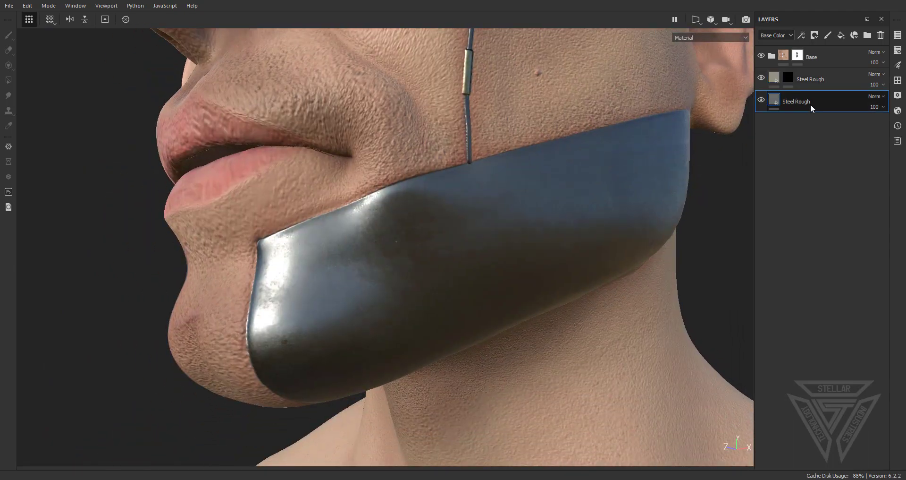
pyautogui.rightClick(811, 106)
pyautogui.click(827, 110)
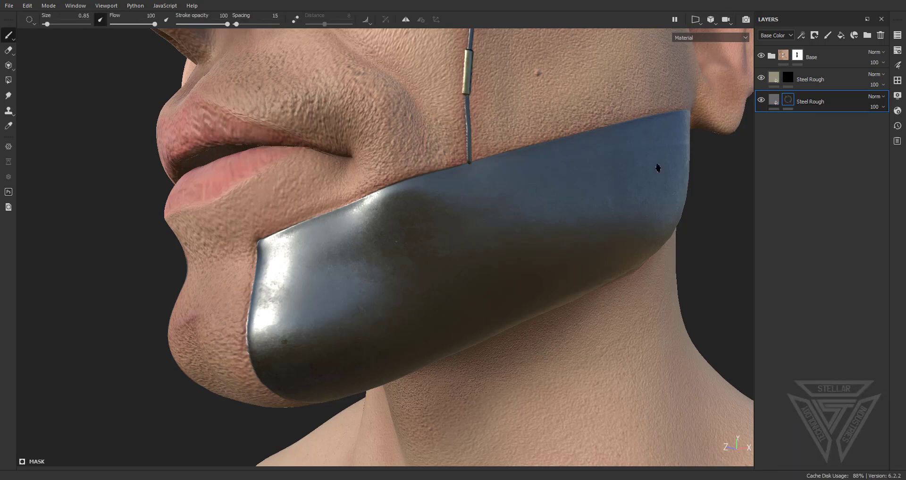
pyautogui.keyDown('ctrl'); pyautogui.moveTo(433, 225); pyautogui.dragTo(479, 223, button='right'); pyautogui.keyUp('ctrl')
pyautogui.press('x')
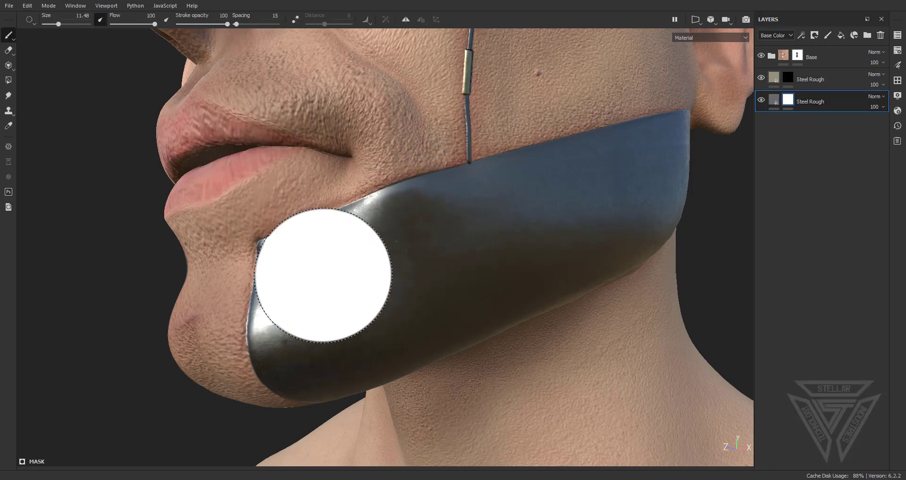
# Paint the left jaw plate black in the lower Steel Rough layer's mask to remove the steel there.
pyautogui.moveTo(305, 267)
pyautogui.mouseDown()
pyautogui.moveTo(293, 365)
pyautogui.moveTo(300, 283)
pyautogui.moveTo(371, 240)
pyautogui.moveTo(427, 284)
pyautogui.moveTo(420, 326)
pyautogui.moveTo(309, 279)
pyautogui.mouseUp()
pyautogui.keyDown('alt'); pyautogui.moveTo(309, 279); pyautogui.dragTo(274, 220, button='middle'); pyautogui.keyUp('alt')
pyautogui.moveTo(279, 293)
pyautogui.mouseDown()
pyautogui.moveTo(463, 303)
pyautogui.moveTo(625, 254)
pyautogui.mouseUp()
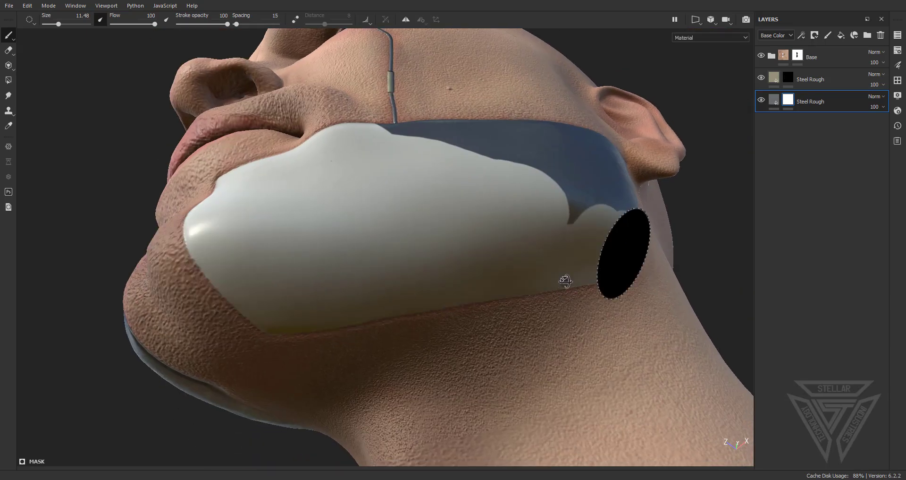
pyautogui.keyDown('alt'); pyautogui.moveTo(566, 281); pyautogui.dragTo(661, 321); pyautogui.keyUp('alt')
pyautogui.moveTo(689, 226)
pyautogui.mouseDown()
pyautogui.moveTo(647, 123)
pyautogui.moveTo(607, 142)
pyautogui.moveTo(421, 320)
pyautogui.moveTo(463, 288)
pyautogui.mouseUp()
pyautogui.moveTo(406, 255); pyautogui.dragTo(333, 274)
pyautogui.keyDown('alt'); pyautogui.moveTo(334, 273); pyautogui.dragTo(399, 236, button='right'); pyautogui.keyUp('alt')
pyautogui.moveTo(398, 236); pyautogui.dragTo(447, 205)
pyautogui.moveTo(378, 215)
pyautogui.keyDown('alt'); pyautogui.mouseDown(button='right')
pyautogui.moveTo(414, 186)
pyautogui.moveTo(368, 186)
pyautogui.mouseUp(button='right'); pyautogui.keyUp('alt')
# Paint the right jaw plate out of the lower Steel Rough layer's mask, finishing its upper edge with brush size 8.03.
pyautogui.keyDown('alt'); pyautogui.moveTo(368, 186); pyautogui.dragTo(519, 198); pyautogui.keyUp('alt')
pyautogui.keyDown('alt'); pyautogui.moveTo(520, 199); pyautogui.dragTo(480, 202, button='middle'); pyautogui.keyUp('alt')
pyautogui.keyDown('alt'); pyautogui.moveTo(481, 203); pyautogui.dragTo(425, 174, button='right'); pyautogui.keyUp('alt')
pyautogui.moveTo(441, 189)
pyautogui.mouseDown()
pyautogui.moveTo(411, 269)
pyautogui.moveTo(213, 151)
pyautogui.moveTo(401, 198)
pyautogui.mouseUp()
pyautogui.keyDown('alt'); pyautogui.moveTo(402, 198); pyautogui.dragTo(375, 146); pyautogui.keyUp('alt')
pyautogui.moveTo(375, 146)
pyautogui.keyDown('ctrl'); pyautogui.mouseDown(button='right')
pyautogui.moveTo(372, 225)
pyautogui.moveTo(425, 245)
pyautogui.mouseUp(button='right'); pyautogui.keyUp('ctrl')
pyautogui.moveTo(425, 246)
pyautogui.keyDown('alt'); pyautogui.mouseDown()
pyautogui.moveTo(443, 259)
pyautogui.moveTo(410, 214)
pyautogui.moveTo(312, 194)
pyautogui.mouseUp(); pyautogui.keyUp('alt')
pyautogui.click(410, 214)
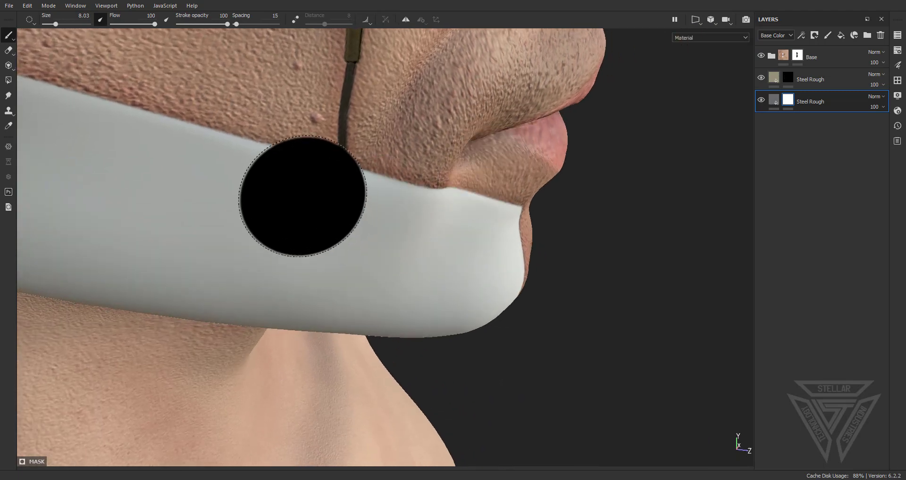
pyautogui.moveTo(247, 177)
pyautogui.mouseDown()
pyautogui.moveTo(268, 186)
pyautogui.moveTo(277, 179)
pyautogui.mouseUp()
# Restore the lower end of the right cheek cable in the mask with a white brush of size 0.49.
pyautogui.moveTo(256, 207)
pyautogui.keyDown('alt'); pyautogui.mouseDown(button='right')
pyautogui.moveTo(372, 290)
pyautogui.moveTo(311, 295)
pyautogui.mouseUp(button='right'); pyautogui.keyUp('alt')
pyautogui.keyDown('alt'); pyautogui.moveTo(337, 308); pyautogui.dragTo(357, 286); pyautogui.keyUp('alt')
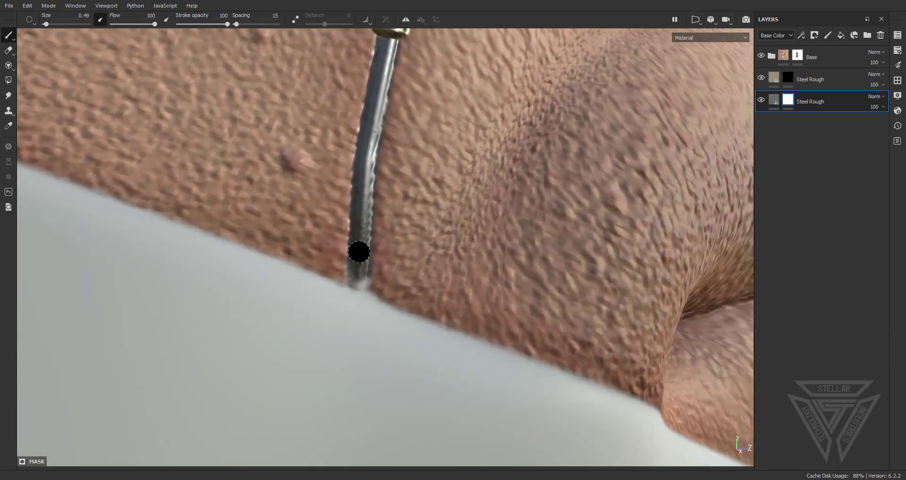
pyautogui.press('x')
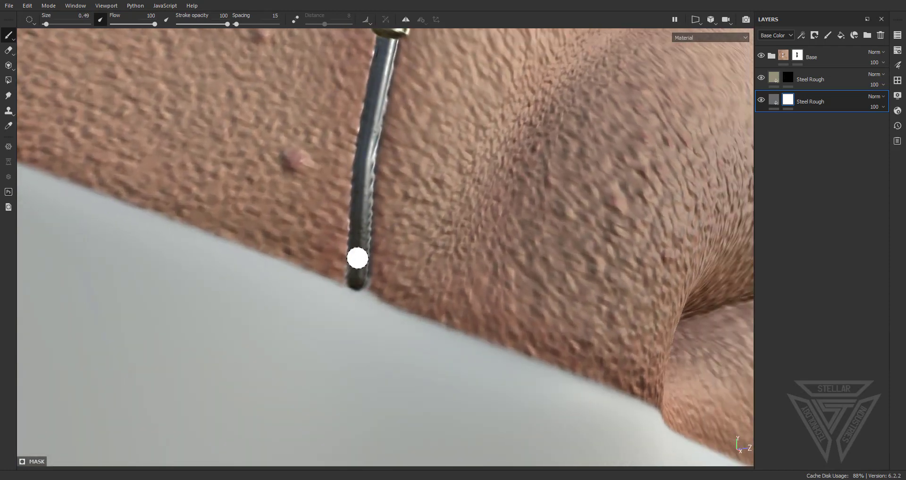
pyautogui.scroll(-15, 437, 275)
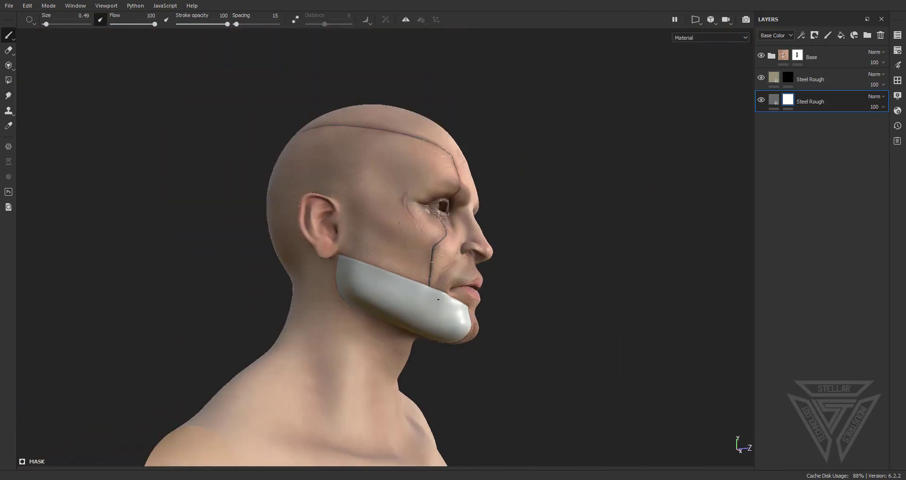
# Examine the cheek cables and both jaw plates from the front of the face.
pyautogui.keyDown('alt'); pyautogui.moveTo(436, 295); pyautogui.dragTo(133, 336); pyautogui.keyUp('alt')
pyautogui.keyDown('alt'); pyautogui.moveTo(399, 315); pyautogui.dragTo(278, 336, button='middle'); pyautogui.keyUp('alt')
pyautogui.keyDown('alt'); pyautogui.moveTo(279, 336); pyautogui.dragTo(366, 264, button='right'); pyautogui.keyUp('alt')
pyautogui.keyDown('alt'); pyautogui.moveTo(401, 247); pyautogui.dragTo(425, 265); pyautogui.keyUp('alt')
pyautogui.keyDown('alt'); pyautogui.moveTo(330, 288); pyautogui.dragTo(414, 188, button='middle'); pyautogui.keyUp('alt')
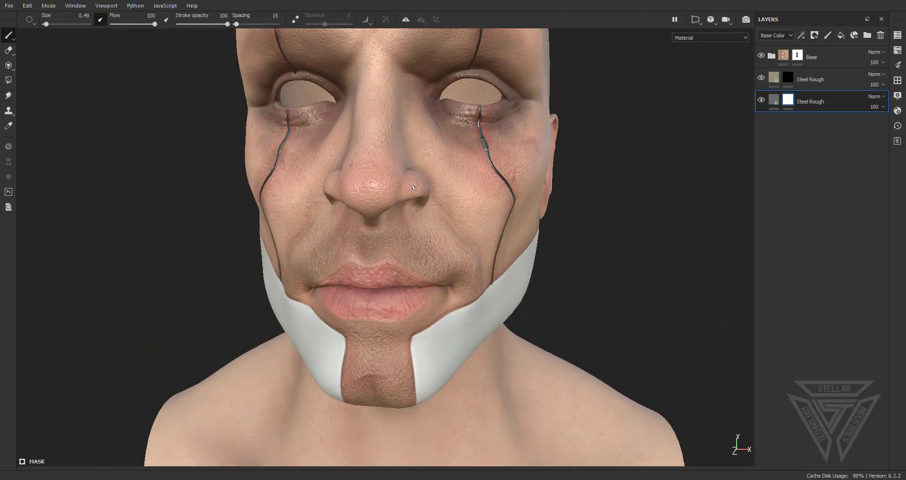
pyautogui.keyDown('alt'); pyautogui.moveTo(390, 215); pyautogui.dragTo(354, 354); pyautogui.keyUp('alt')
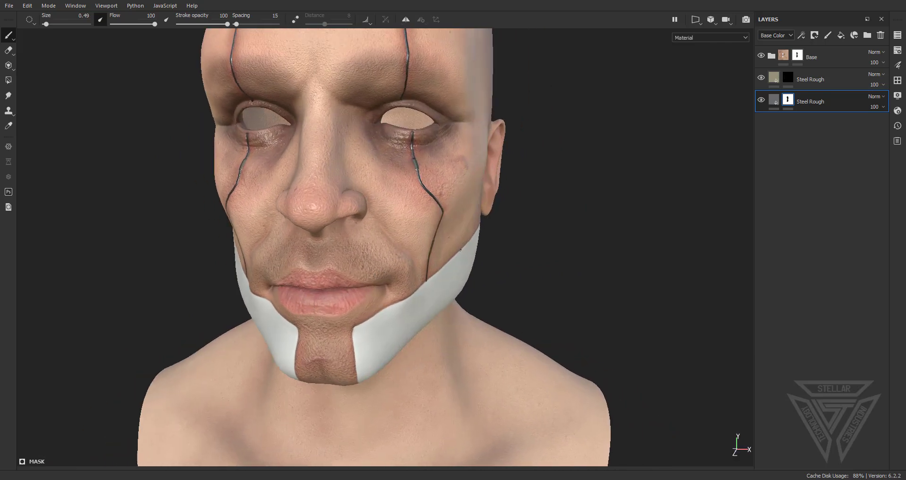
# Add the Plastic PVC material as a fill layer at the bottom of the stack, beneath both Steel Rough layers.
pyautogui.click(898, 81)
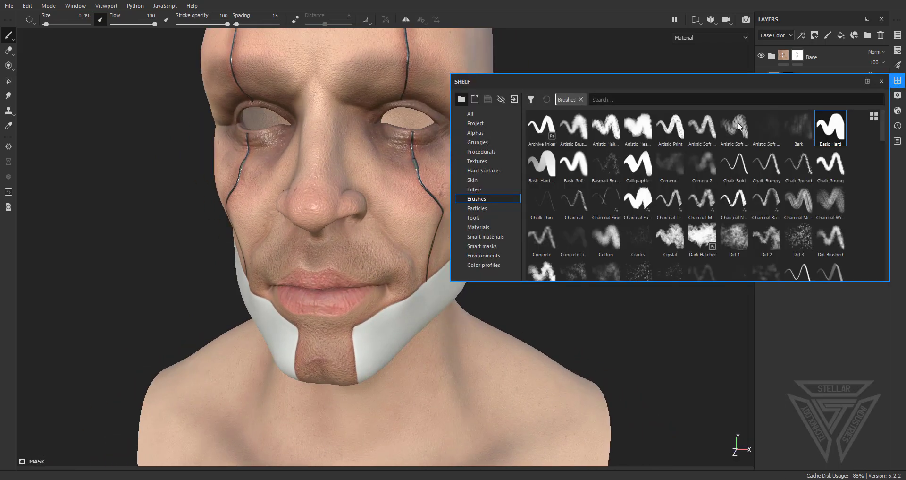
pyautogui.click(483, 225)
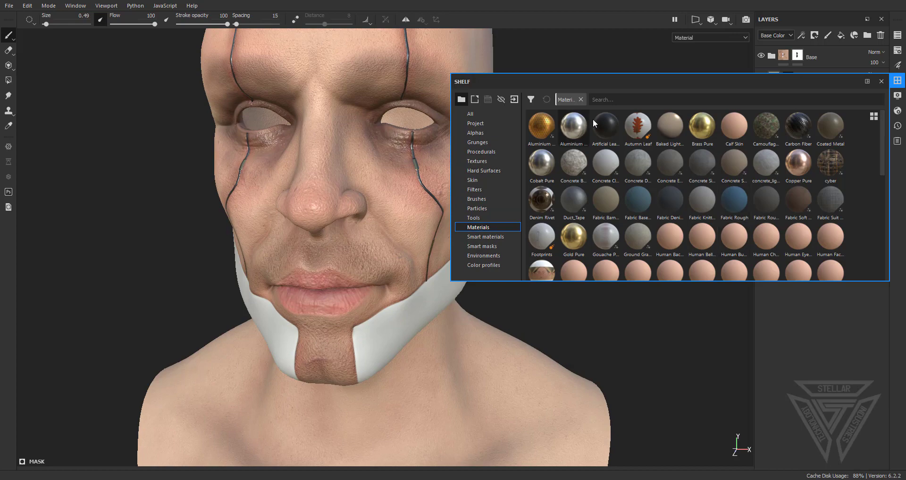
pyautogui.scroll(-10, 777, 218)
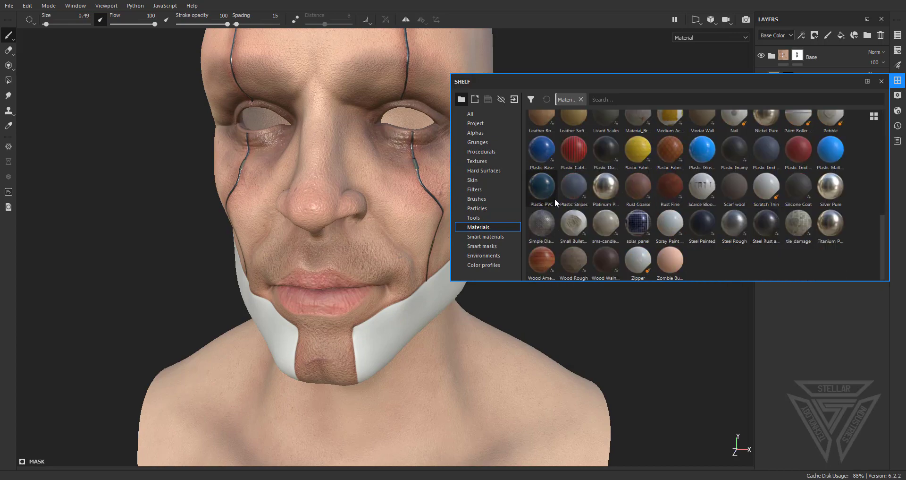
pyautogui.moveTo(752, 156)
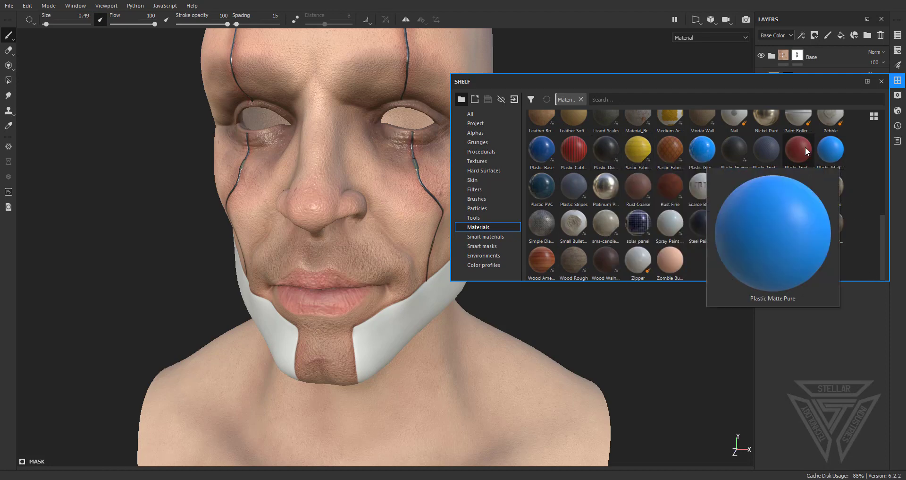
pyautogui.moveTo(801, 150)
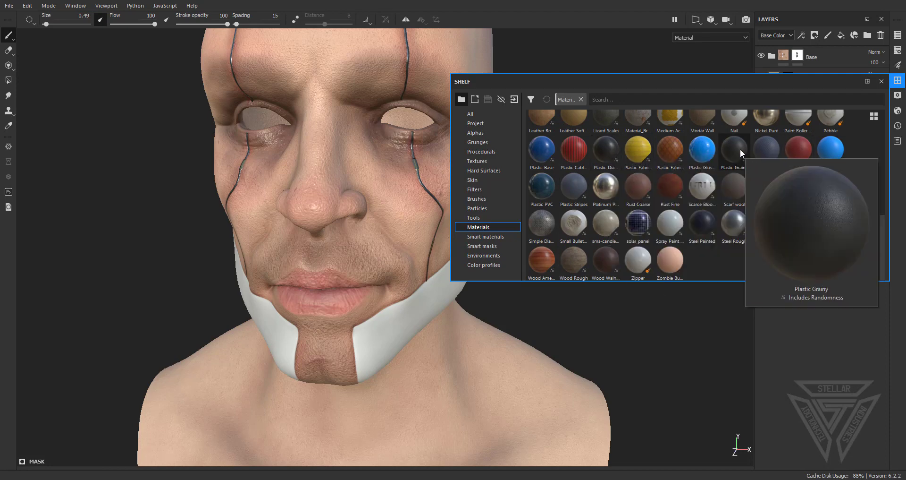
pyautogui.moveTo(705, 154)
pyautogui.moveTo(542, 157)
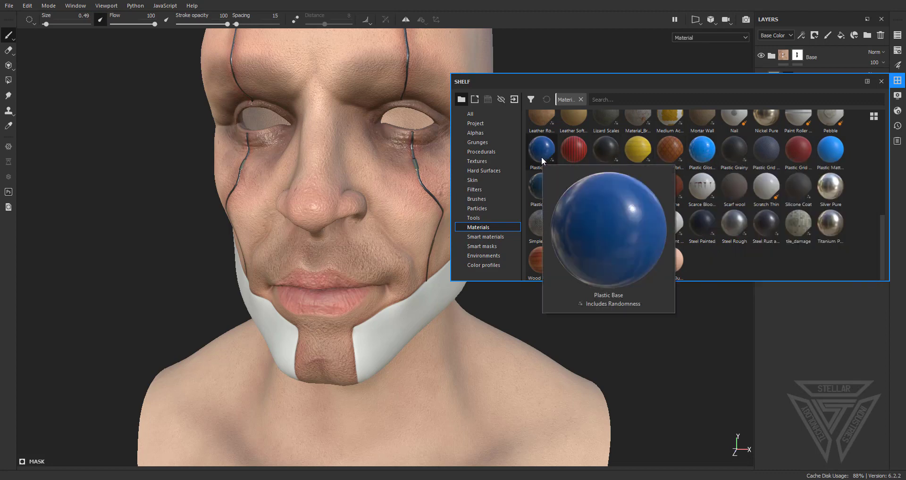
pyautogui.moveTo(541, 186)
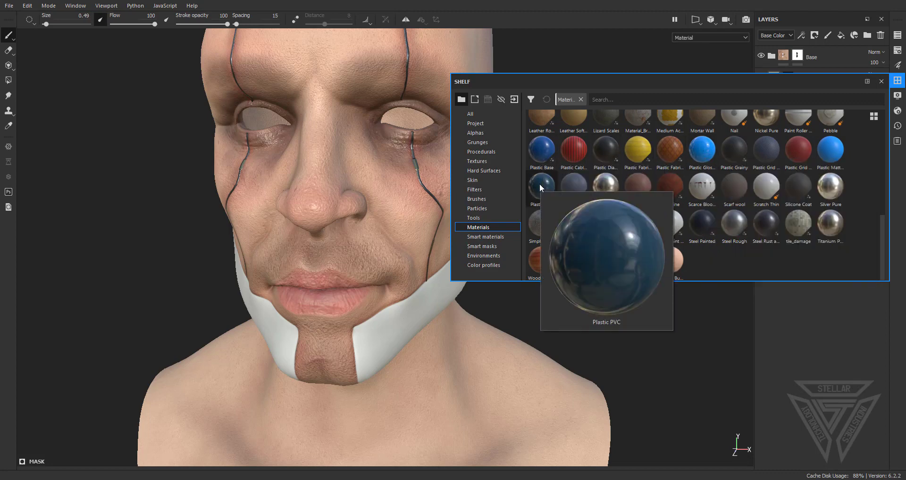
pyautogui.moveTo(540, 185); pyautogui.dragTo(802, 87)
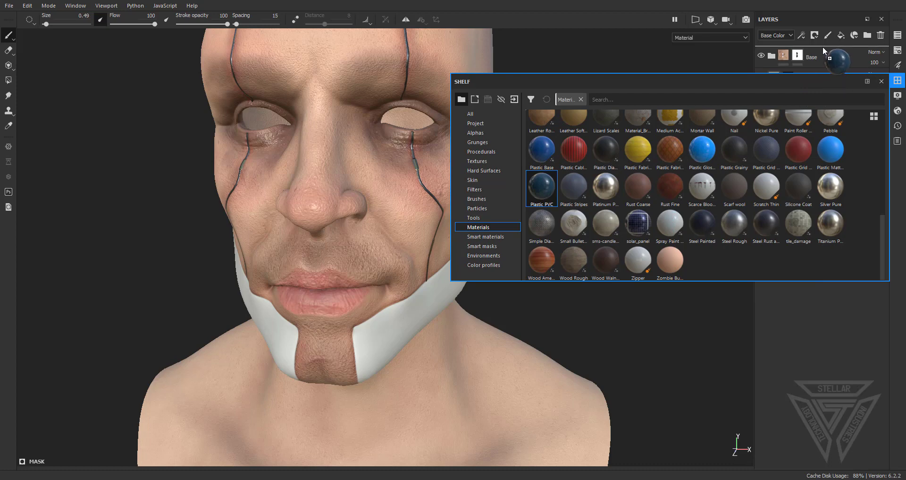
pyautogui.moveTo(823, 47); pyautogui.dragTo(817, 161)
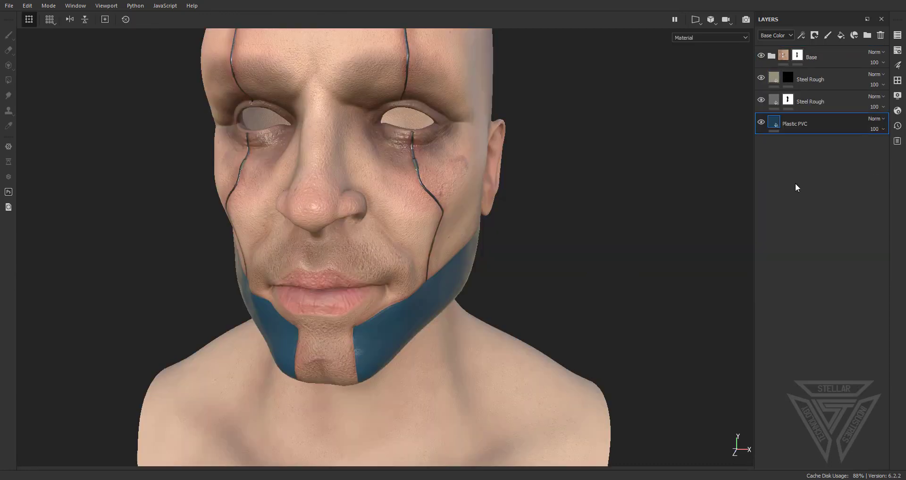
# Try smoothing the Plastic PVC layer's surface through its height noise output levels, and delete the layer.
pyautogui.scroll(3, 434, 315)
pyautogui.keyDown('alt'); pyautogui.moveTo(445, 314); pyautogui.dragTo(370, 312); pyautogui.keyUp('alt')
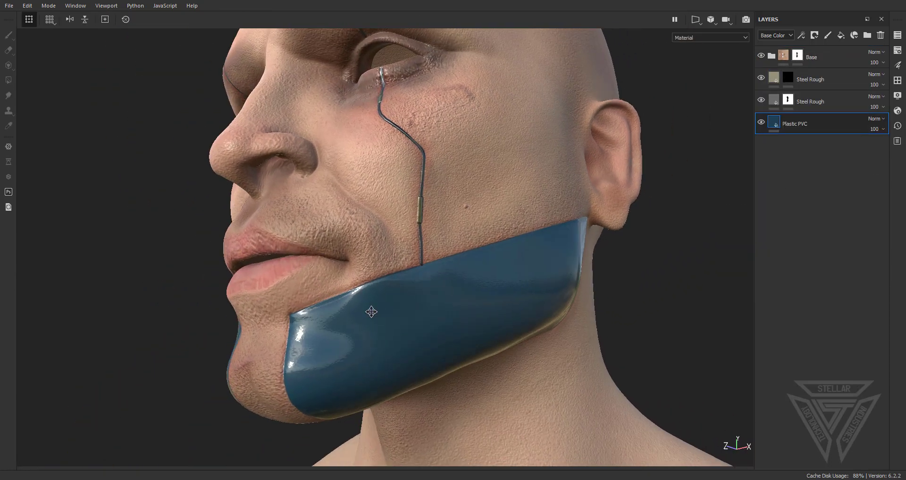
pyautogui.keyDown('alt'); pyautogui.moveTo(370, 312); pyautogui.dragTo(358, 232, button='middle'); pyautogui.keyUp('alt')
pyautogui.scroll(4, 359, 232)
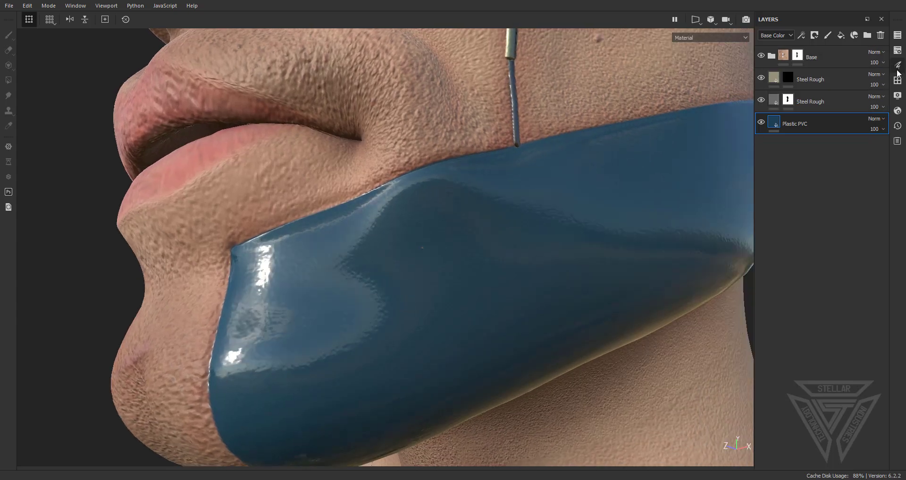
pyautogui.click(898, 65)
pyautogui.scroll(-3, 746, 322)
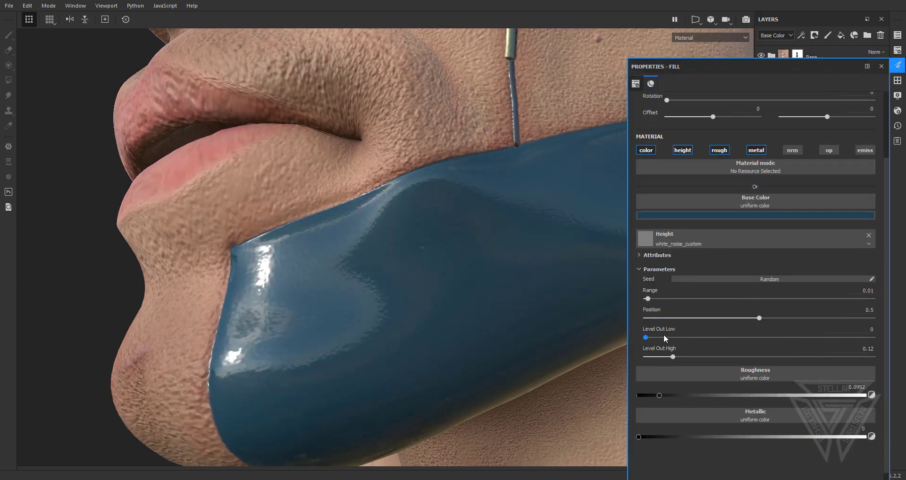
pyautogui.scroll(3, 668, 358)
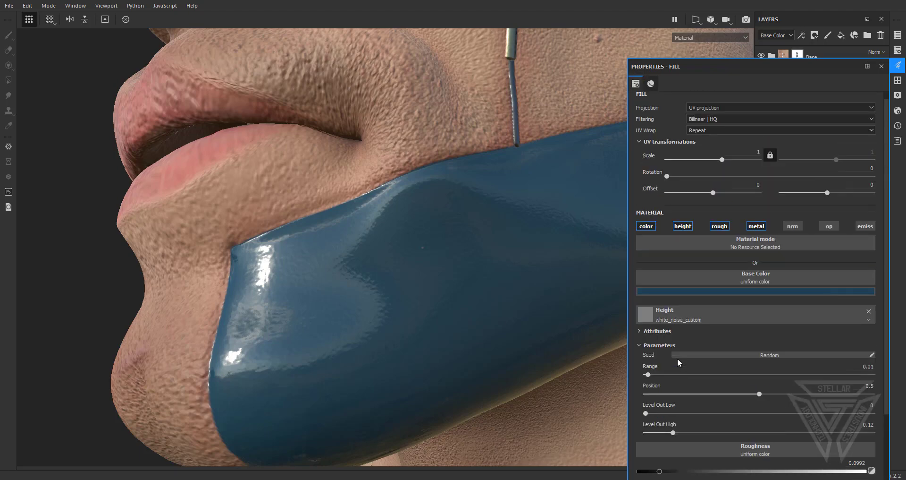
pyautogui.scroll(-3, 677, 358)
pyautogui.moveTo(673, 347); pyautogui.dragTo(732, 347)
pyautogui.moveTo(673, 348); pyautogui.dragTo(654, 329)
pyautogui.click(881, 66)
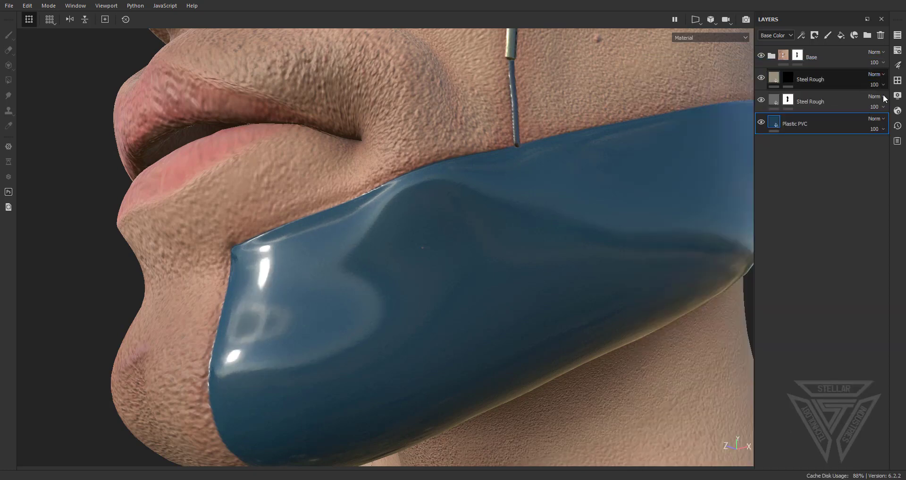
pyautogui.press('Delete')
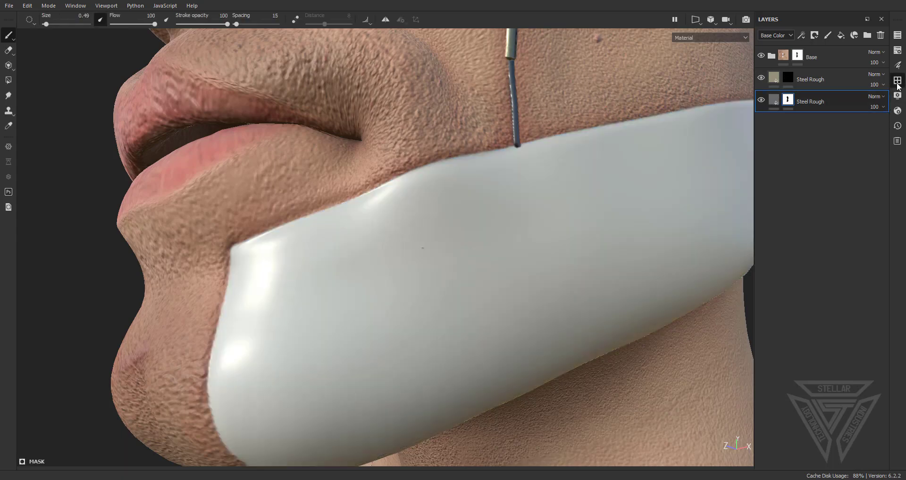
# Search the smart materials for "plasti" and apply Latex Black to the head.
pyautogui.click(897, 81)
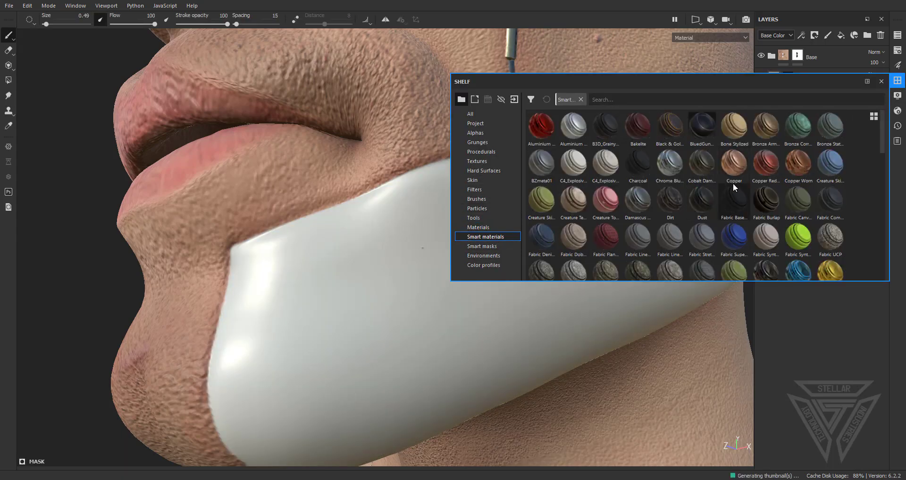
pyautogui.click(686, 100)
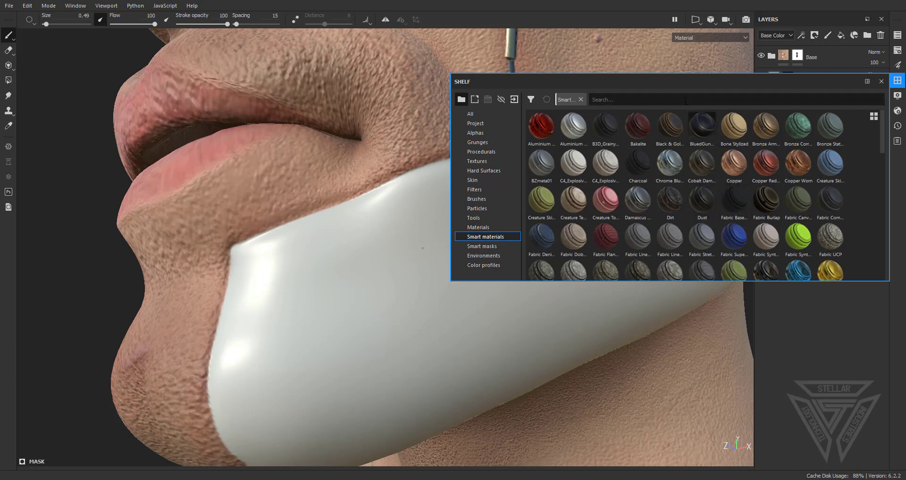
pyautogui.write('l')
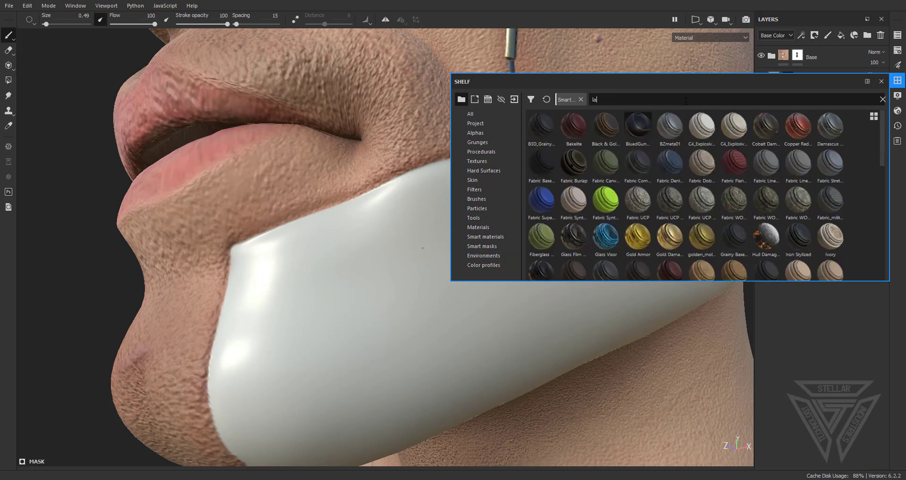
pyautogui.write('a')
pyautogui.press('BackSpace')
pyautogui.press('BackSpace')
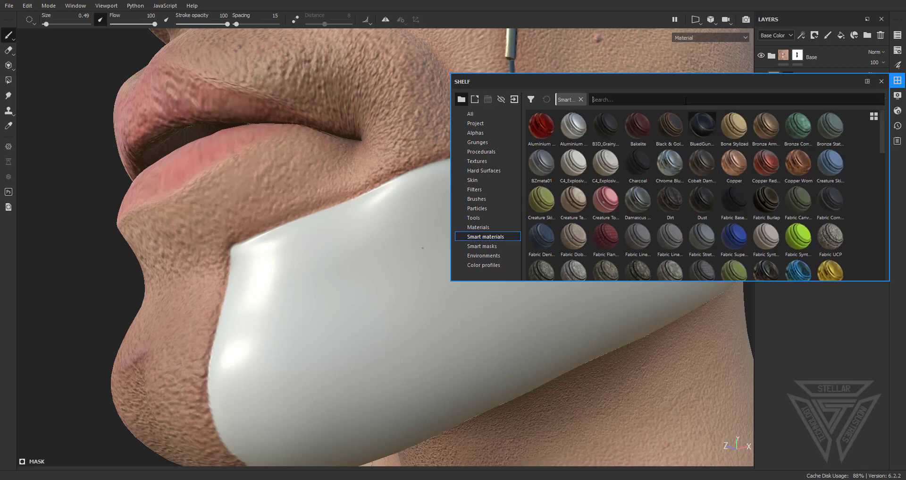
pyautogui.write('plasti')
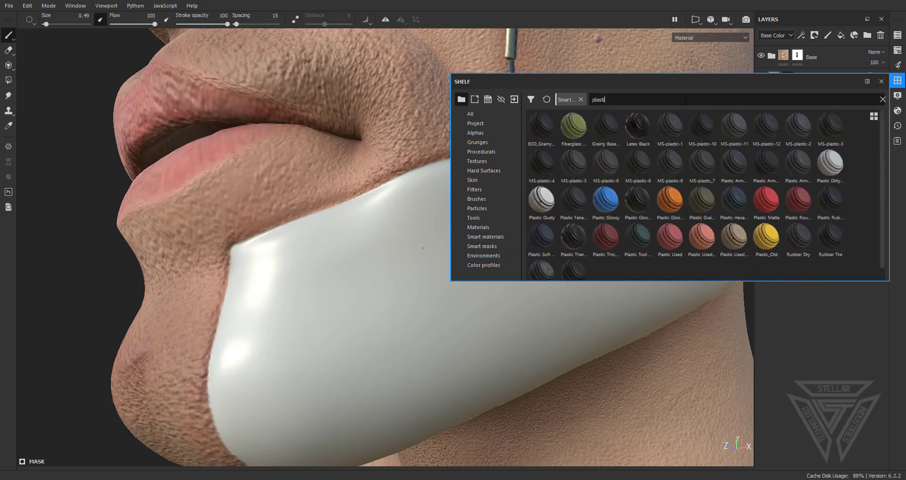
pyautogui.moveTo(645, 117); pyautogui.dragTo(404, 303)
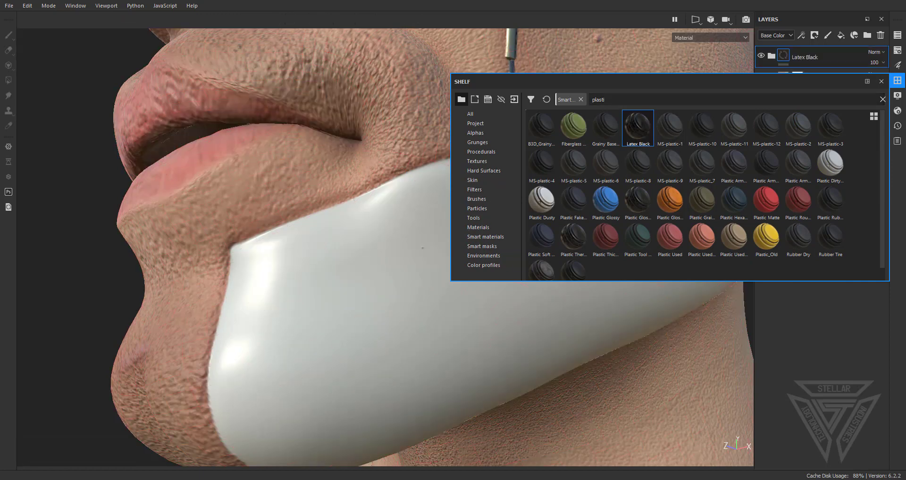
pyautogui.click(882, 81)
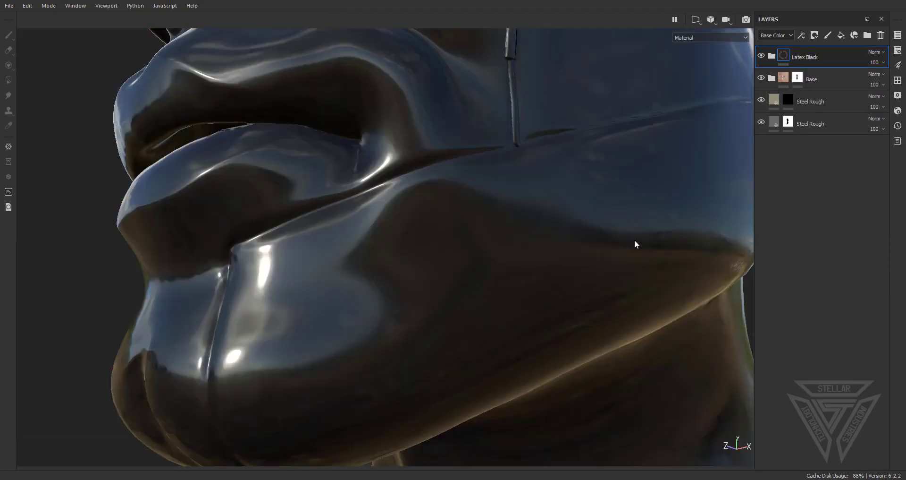
# Expand the Latex Black group and set its Base layer's roughness to 0.2058.
pyautogui.click(898, 65)
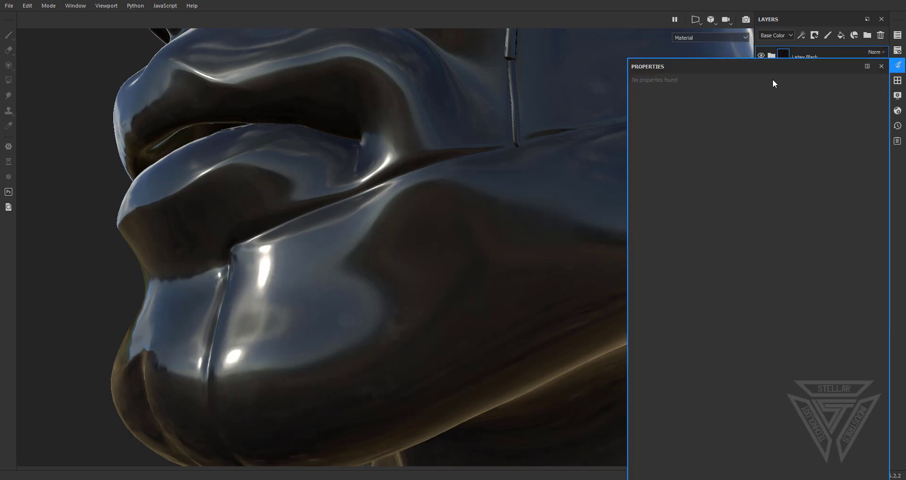
pyautogui.click(879, 67)
pyautogui.click(771, 56)
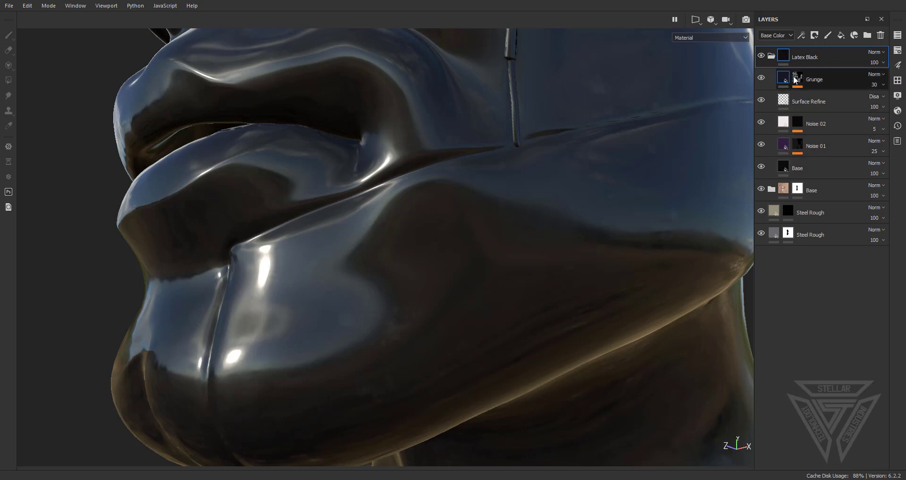
pyautogui.click(784, 165)
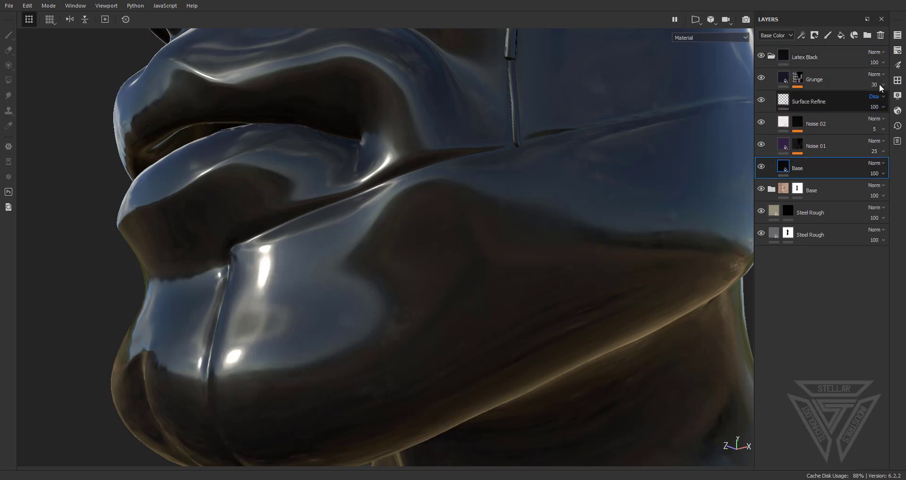
pyautogui.click(898, 66)
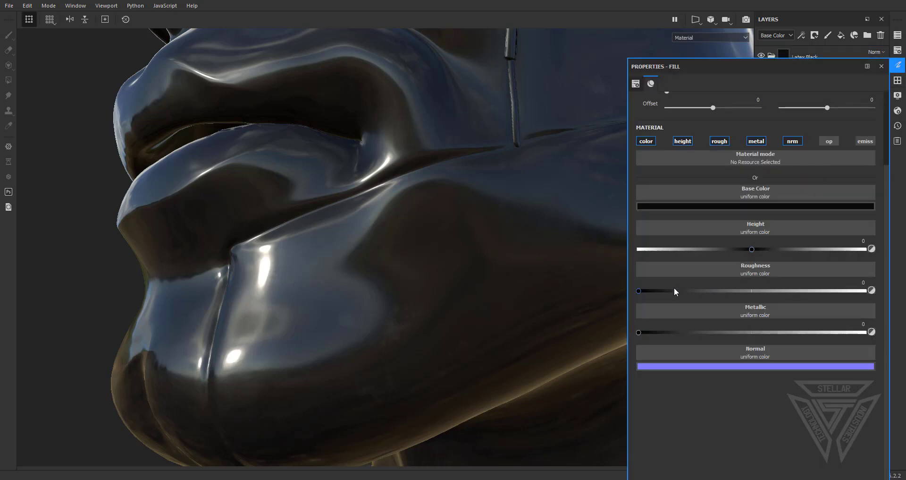
pyautogui.moveTo(675, 292); pyautogui.dragTo(684, 290)
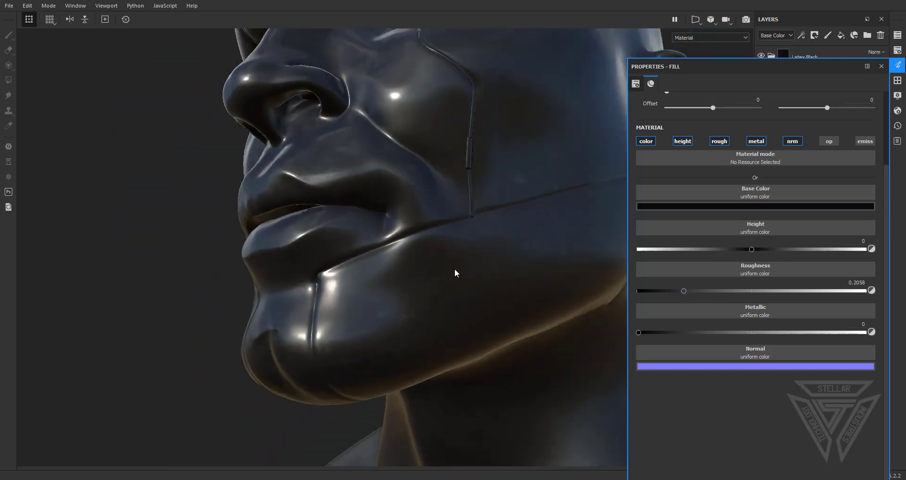
# Raise the roughness of Latex Black's Base layer to 0.4115, checking the jaw's reflections from several angles.
pyautogui.keyDown('alt'); pyautogui.moveTo(455, 273); pyautogui.dragTo(287, 301); pyautogui.keyUp('alt')
pyautogui.keyDown('alt'); pyautogui.moveTo(375, 235); pyautogui.dragTo(411, 275); pyautogui.keyUp('alt')
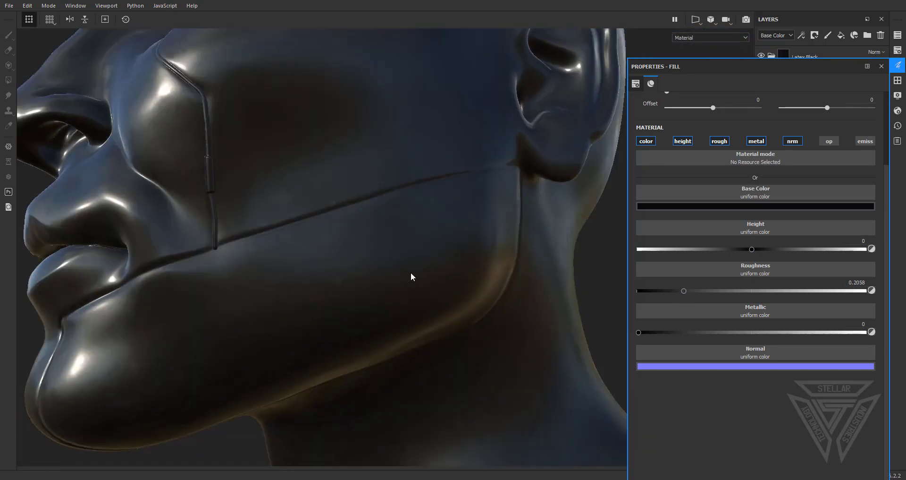
pyautogui.keyDown('alt'); pyautogui.moveTo(304, 313); pyautogui.dragTo(435, 229, button='middle'); pyautogui.keyUp('alt')
pyautogui.scroll(2, 435, 229)
pyautogui.keyDown('alt'); pyautogui.moveTo(313, 259); pyautogui.dragTo(408, 247); pyautogui.keyUp('alt')
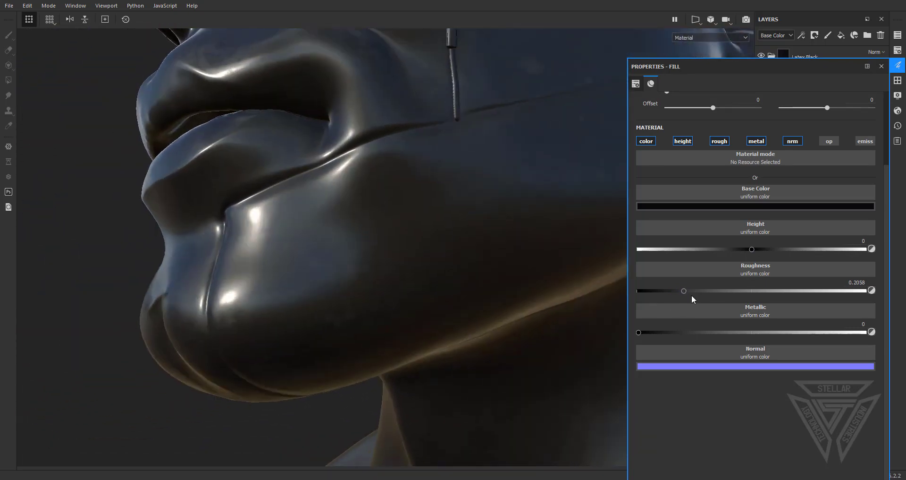
pyautogui.moveTo(685, 291); pyautogui.dragTo(732, 287)
pyautogui.keyDown('alt'); pyautogui.moveTo(278, 255); pyautogui.dragTo(326, 245); pyautogui.keyUp('alt')
pyautogui.keyDown('alt'); pyautogui.moveTo(325, 246); pyautogui.dragTo(200, 269, button='middle'); pyautogui.keyUp('alt')
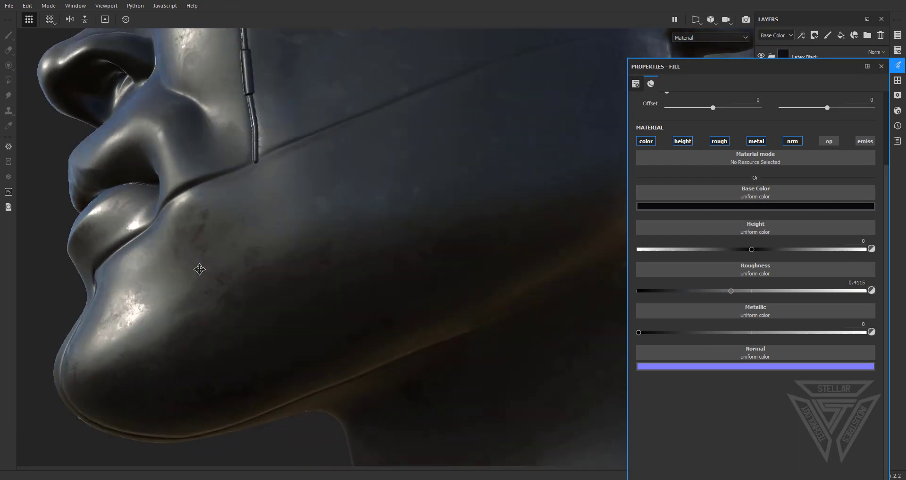
pyautogui.keyDown('alt'); pyautogui.moveTo(350, 241); pyautogui.dragTo(428, 261); pyautogui.keyUp('alt')
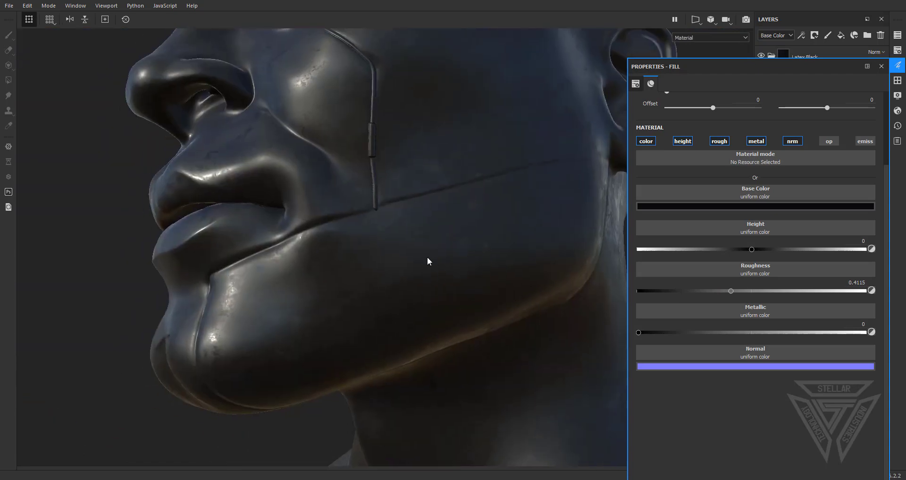
pyautogui.click(881, 66)
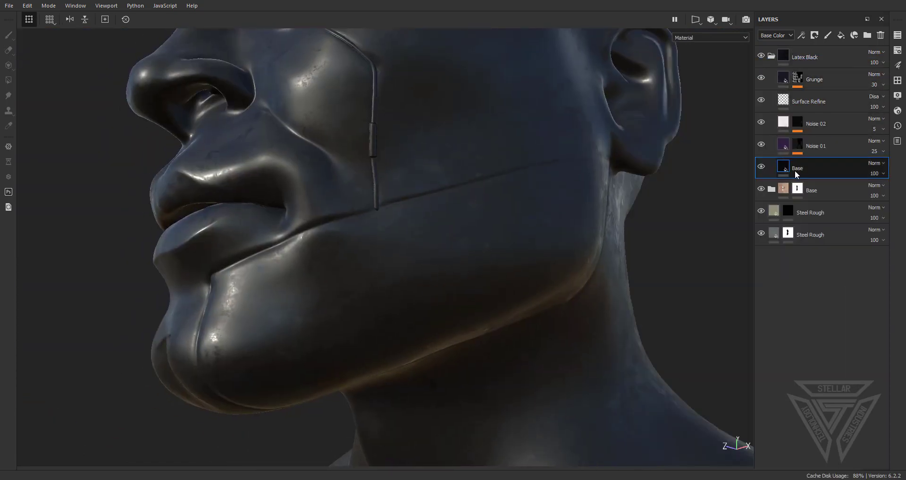
# Move Latex Black's Base layer out of its group to the bottom of the stack, below the lower Steel Rough layer.
pyautogui.moveTo(795, 170); pyautogui.dragTo(814, 262)
pyautogui.keyDown('alt'); pyautogui.moveTo(378, 250); pyautogui.dragTo(431, 220); pyautogui.keyUp('alt')
pyautogui.scroll(-5, 494, 286)
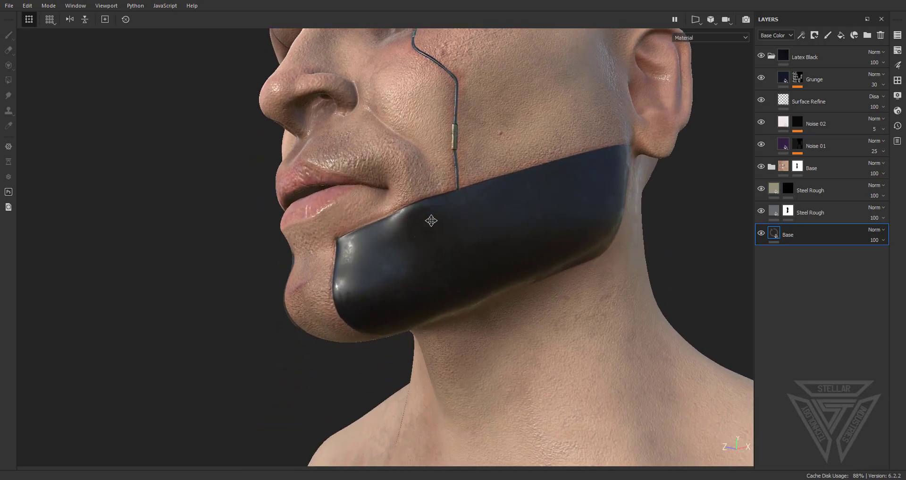
# Return the Base layer to the Latex Black group, then move the whole collapsed group to the bottom of the layer stack.
pyautogui.rightClick(807, 231)
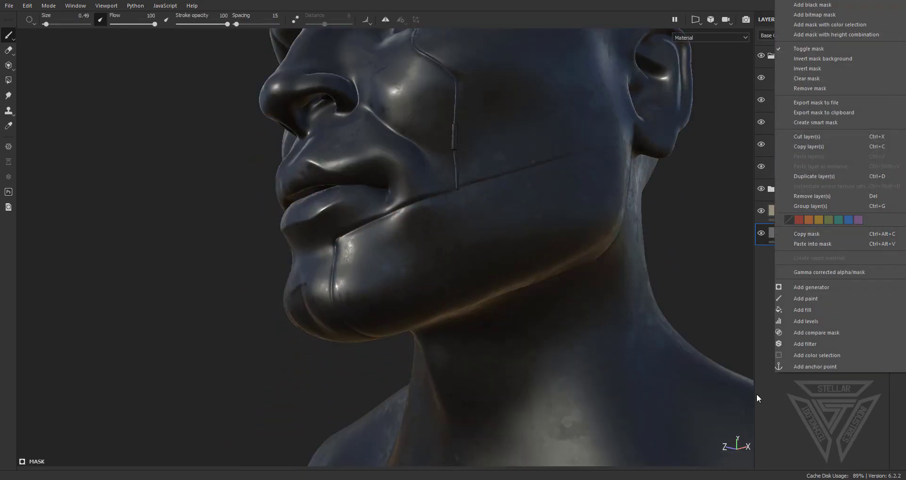
pyautogui.click(802, 351)
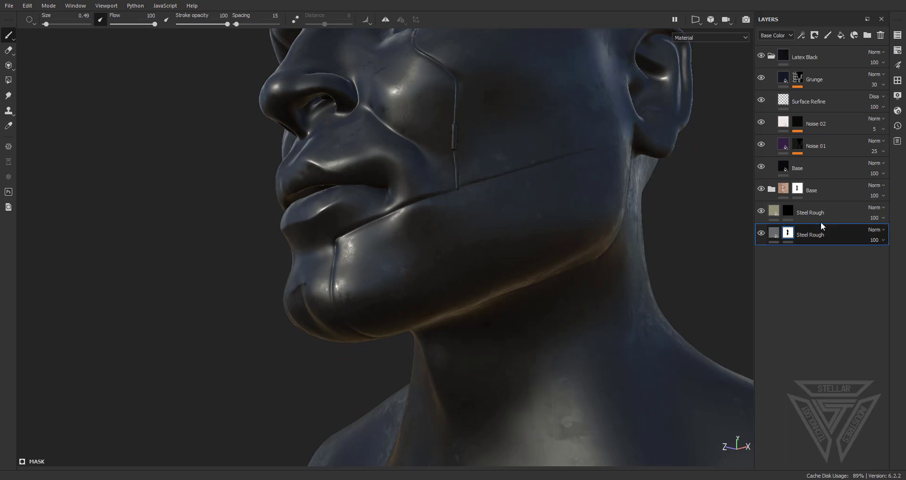
pyautogui.click(772, 55)
pyautogui.moveTo(798, 53); pyautogui.dragTo(787, 162)
pyautogui.scroll(-3, 491, 272)
pyautogui.keyDown('alt'); pyautogui.moveTo(486, 279); pyautogui.dragTo(412, 296); pyautogui.keyUp('alt')
pyautogui.keyDown('alt'); pyautogui.moveTo(489, 260); pyautogui.dragTo(433, 300, button='middle'); pyautogui.keyUp('alt')
pyautogui.scroll(3, 471, 286)
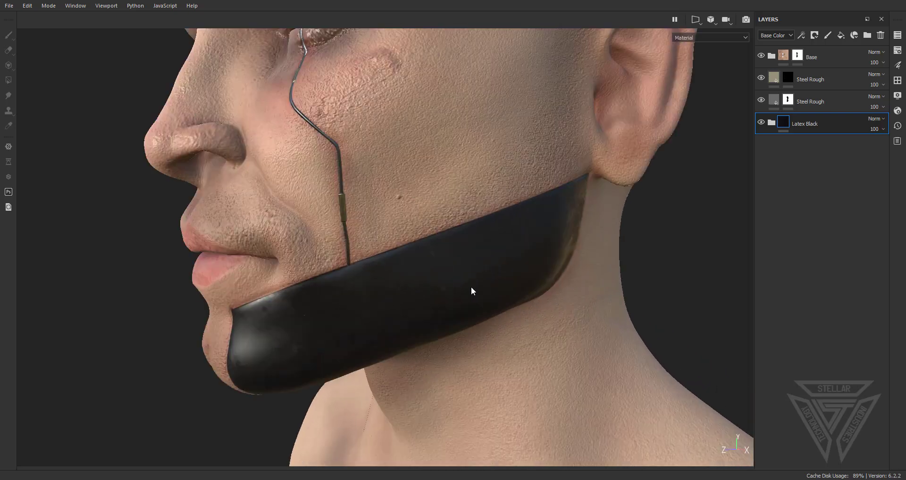
pyautogui.keyDown('alt'); pyautogui.moveTo(471, 286); pyautogui.dragTo(479, 257); pyautogui.keyUp('alt')
pyautogui.keyDown('alt'); pyautogui.moveTo(453, 259); pyautogui.dragTo(474, 241, button='middle'); pyautogui.keyUp('alt')
pyautogui.scroll(2, 425, 264)
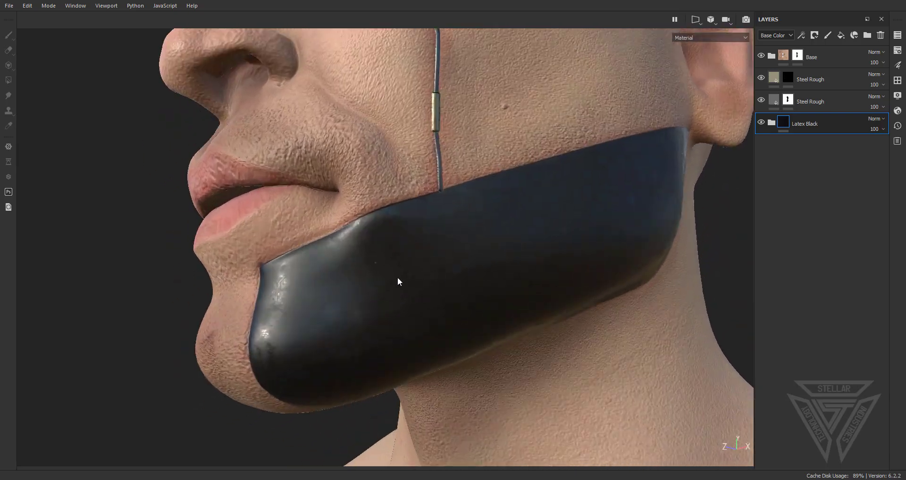
pyautogui.keyDown('alt'); pyautogui.moveTo(397, 277); pyautogui.dragTo(453, 269); pyautogui.keyUp('alt')
# Lighten the base color of Latex Black's Base layer to value 0.018 and check the jaw plate from several angles.
pyautogui.click(772, 124)
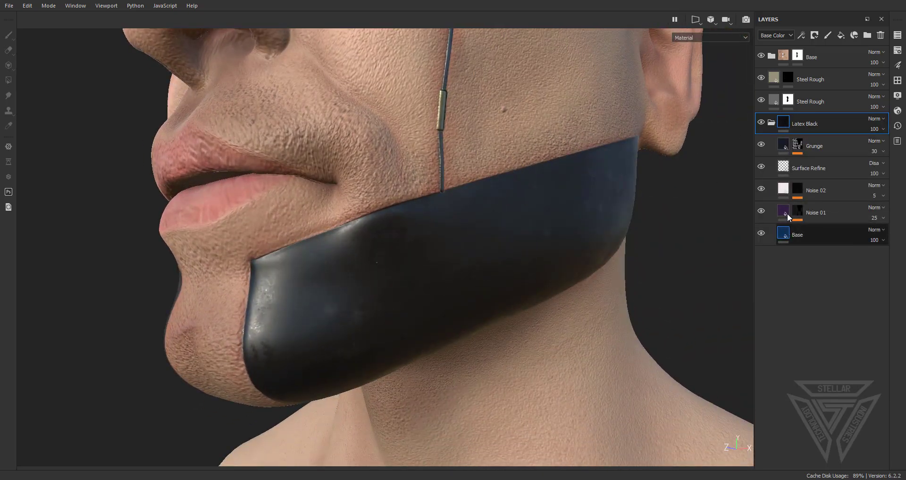
pyautogui.click(803, 234)
pyautogui.click(898, 64)
pyautogui.click(805, 206)
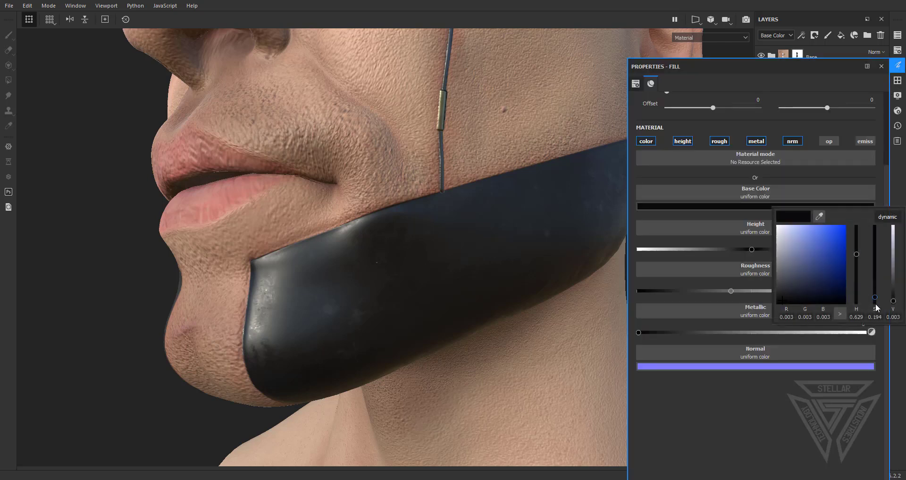
pyautogui.moveTo(893, 301); pyautogui.dragTo(897, 296)
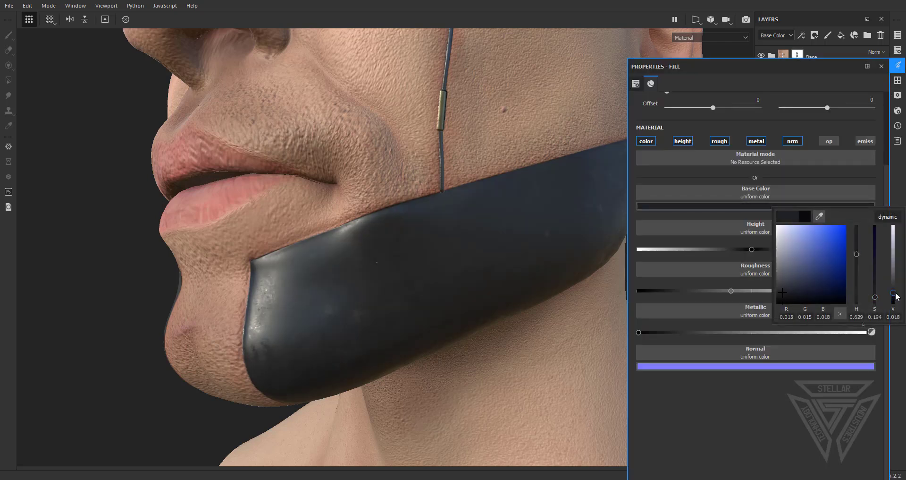
pyautogui.click(882, 67)
pyautogui.scroll(-6, 529, 293)
pyautogui.keyDown('alt'); pyautogui.moveTo(517, 305); pyautogui.dragTo(500, 314); pyautogui.keyUp('alt')
pyautogui.scroll(6, 500, 311)
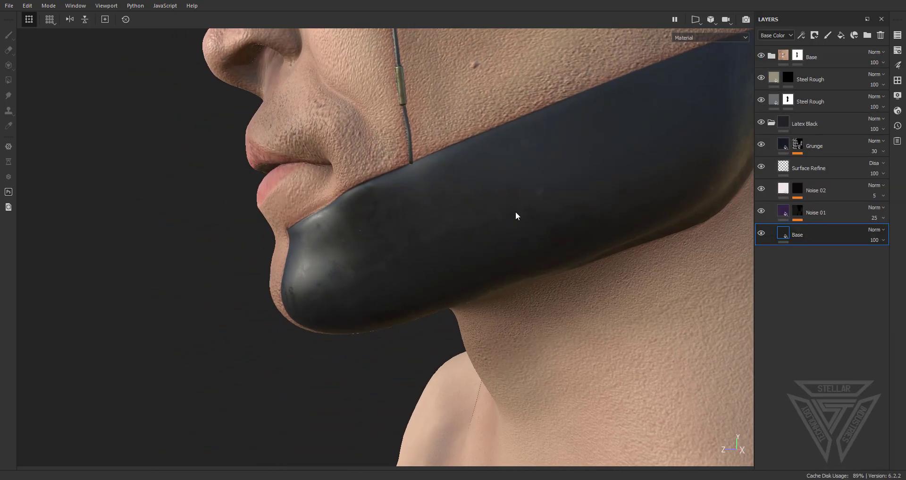
pyautogui.keyDown('alt'); pyautogui.moveTo(516, 212); pyautogui.dragTo(374, 293, button='middle'); pyautogui.keyUp('alt')
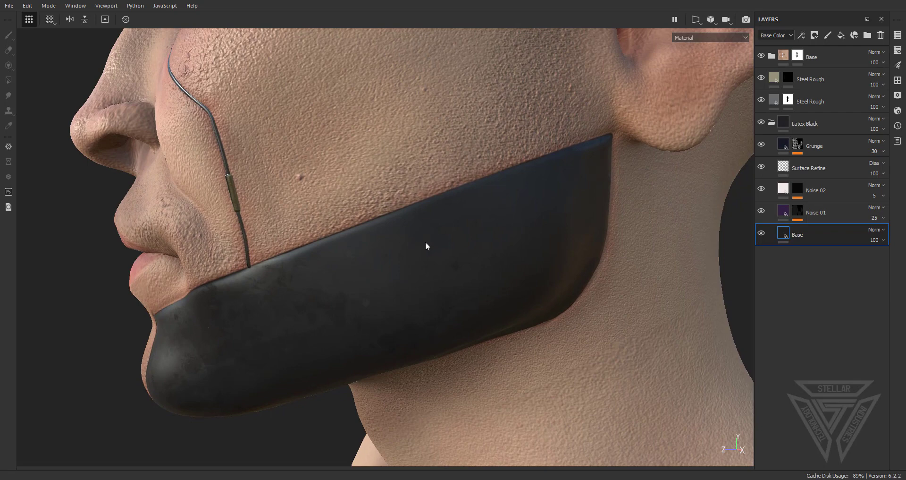
pyautogui.keyDown('alt'); pyautogui.moveTo(362, 255); pyautogui.dragTo(447, 237, button='middle'); pyautogui.keyUp('alt')
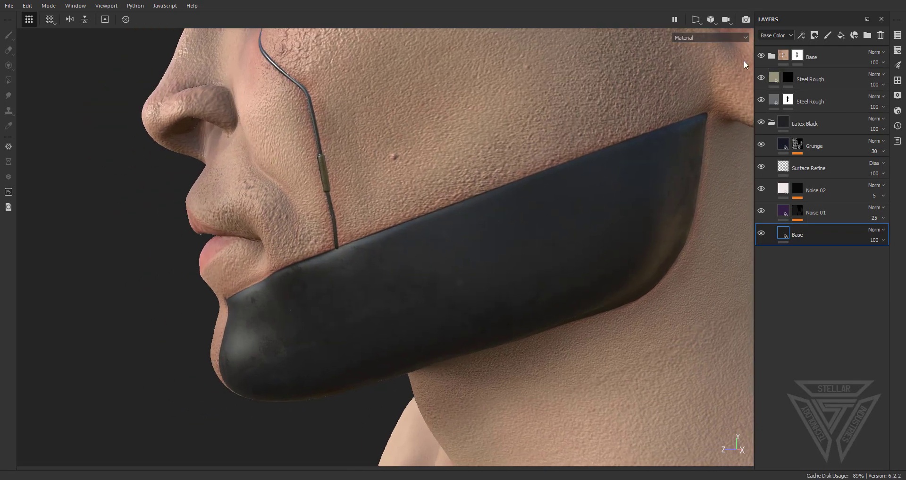
# Collapse the Latex Black group and add a fill layer with a black mask directly above it.
pyautogui.click(768, 124)
pyautogui.scroll(-2, 635, 208)
pyautogui.click(826, 56)
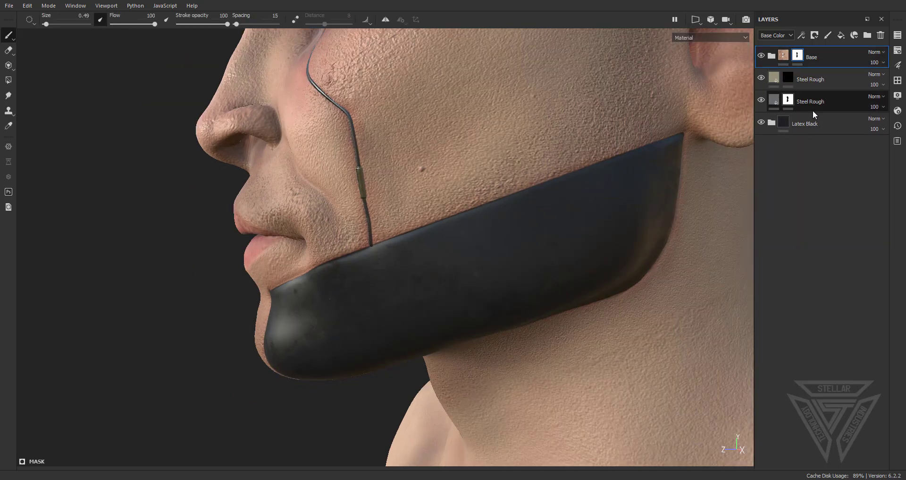
pyautogui.click(822, 123)
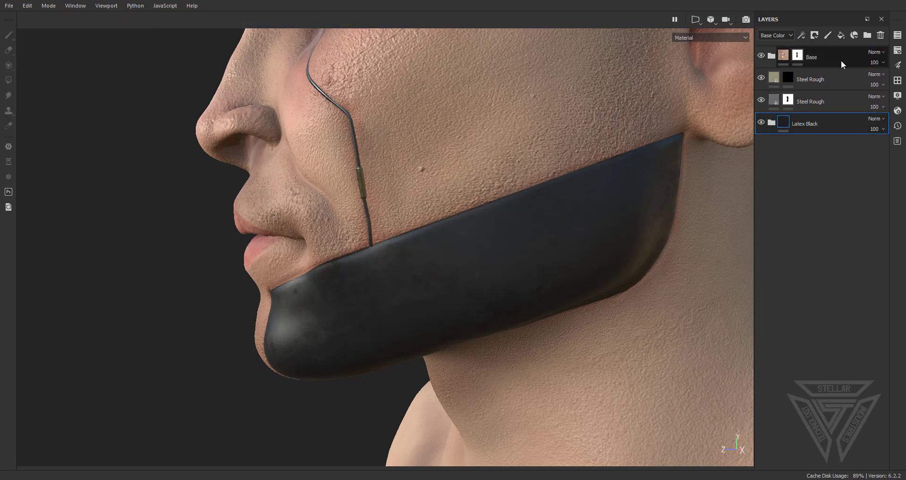
pyautogui.click(841, 34)
pyautogui.rightClick(790, 124)
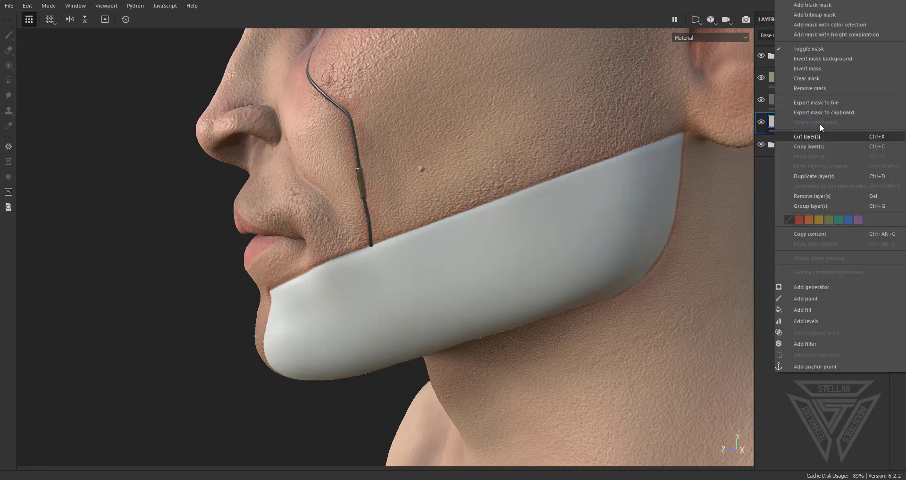
pyautogui.click(822, 15)
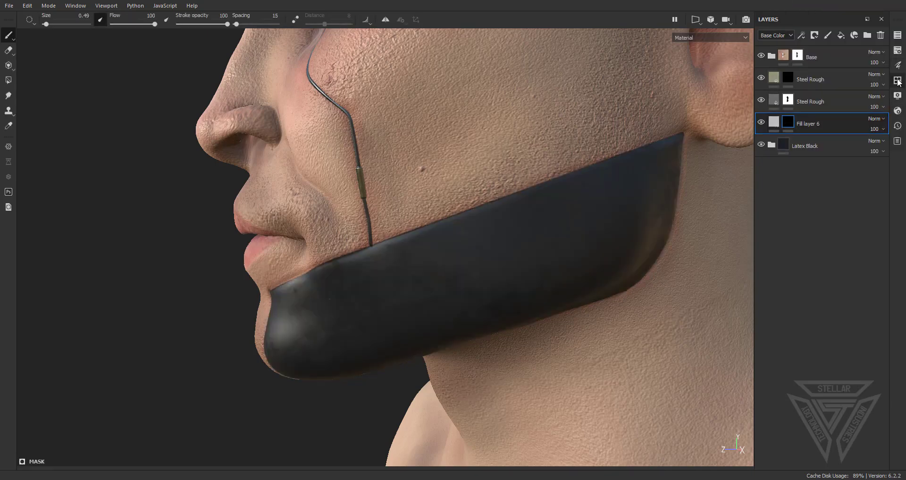
# Search the alphas for "stellar" and stamp the STELLAR-CORP lettering along the upper edge of the jaw plate.
pyautogui.click(898, 81)
pyautogui.click(489, 133)
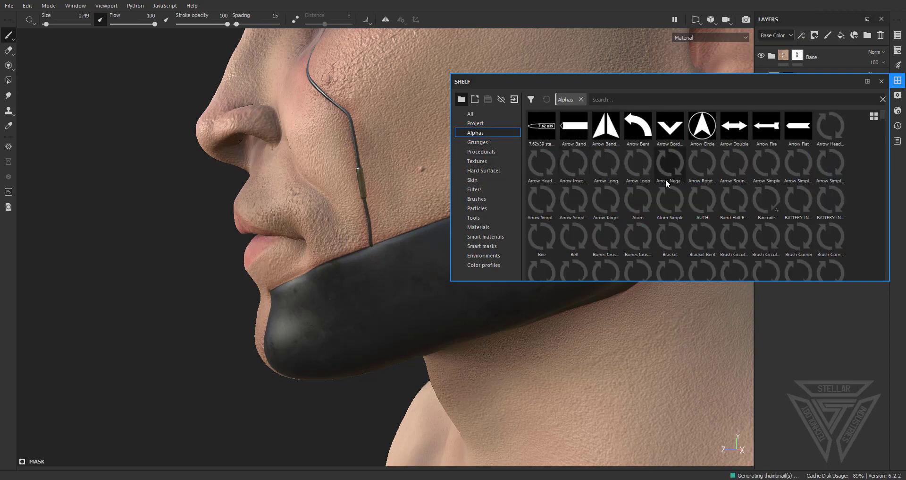
pyautogui.moveTo(676, 182)
pyautogui.scroll(-3, 859, 176)
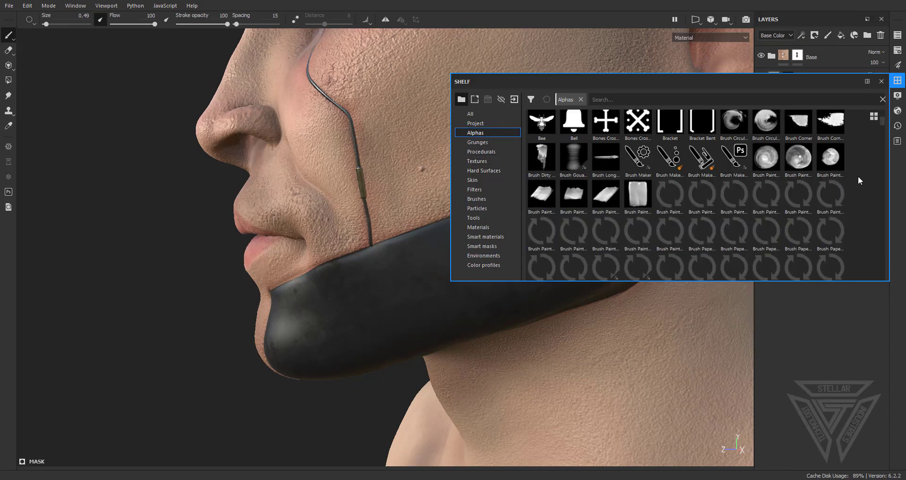
pyautogui.scroll(-10, 875, 178)
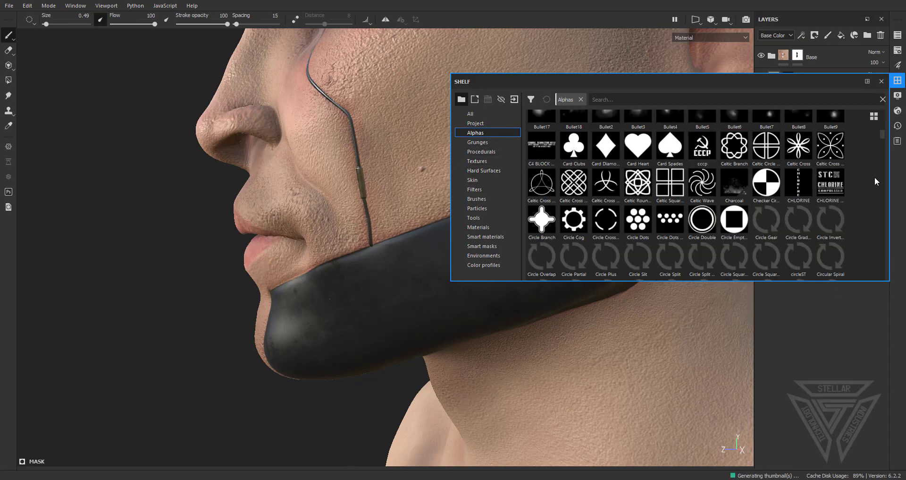
pyautogui.scroll(-15, 859, 175)
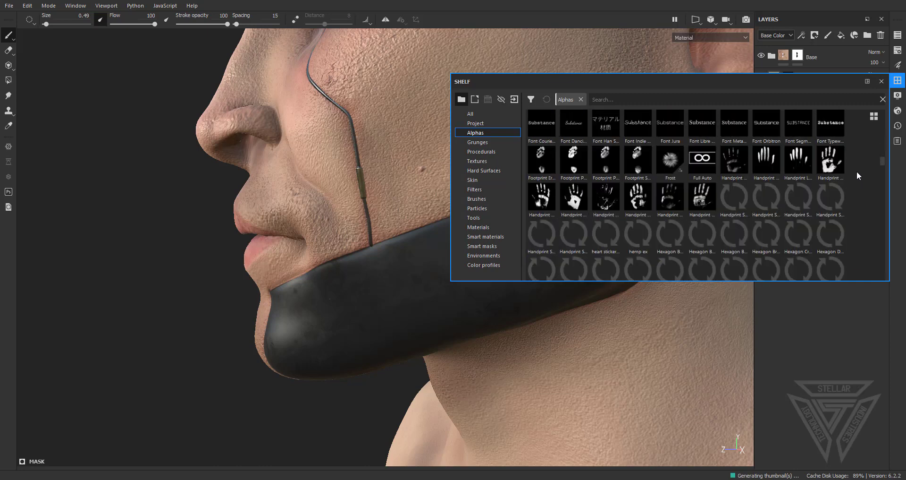
pyautogui.write('stellar')
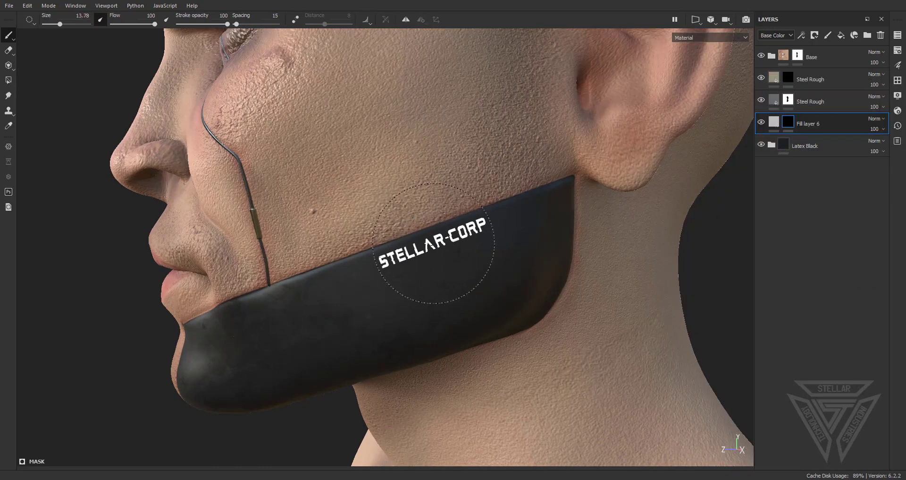
pyautogui.click(433, 243)
# Stamp a QR code near the jaw plate's rear edge and a small chevron at the lower end of the cheek cable.
pyautogui.keyDown('alt'); pyautogui.moveTo(434, 243); pyautogui.dragTo(374, 289); pyautogui.keyUp('alt')
pyautogui.click(445, 282)
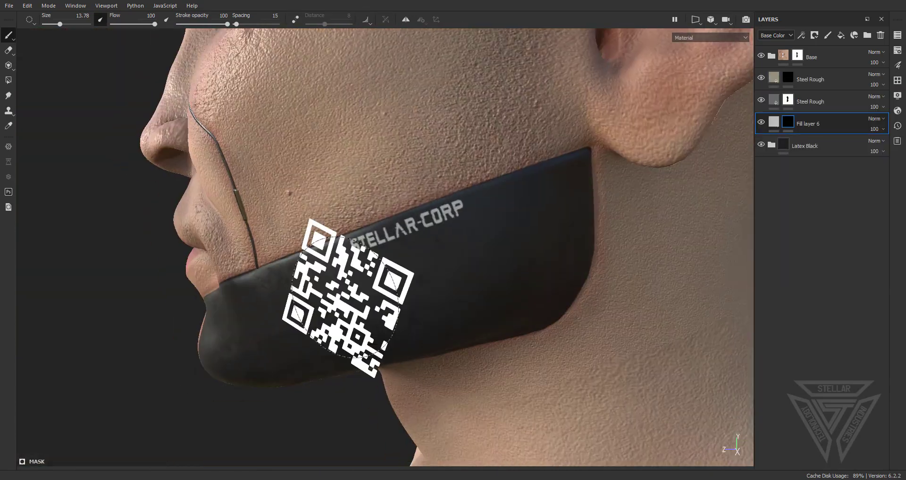
pyautogui.keyDown('alt'); pyautogui.moveTo(334, 303); pyautogui.dragTo(374, 284); pyautogui.keyUp('alt')
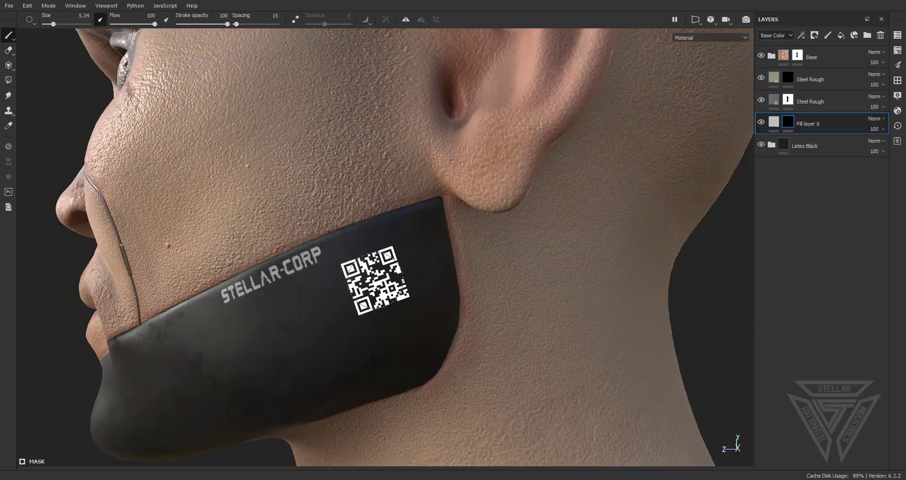
pyautogui.scroll(10, 426, 300)
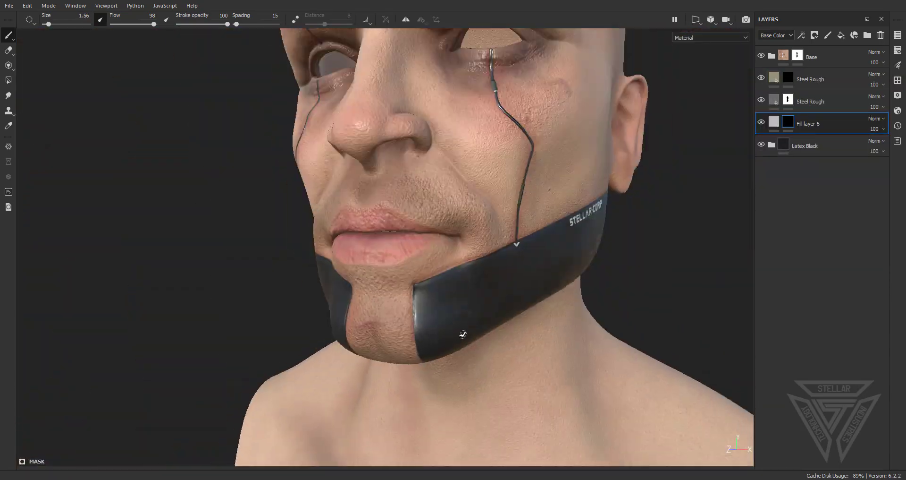
pyautogui.keyDown('alt'); pyautogui.moveTo(463, 334); pyautogui.dragTo(294, 313); pyautogui.keyUp('alt')
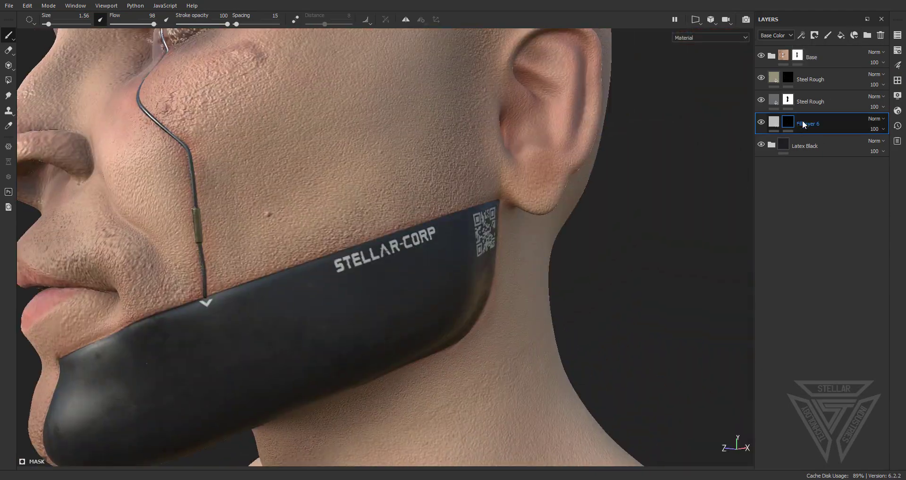
# Rename the fill layer as stamps, place it in a group named stamps and apply the Stains Scratched smart mask to the group.
pyautogui.doubleClick(811, 122)
pyautogui.write('stamps')
pyautogui.press('Return')
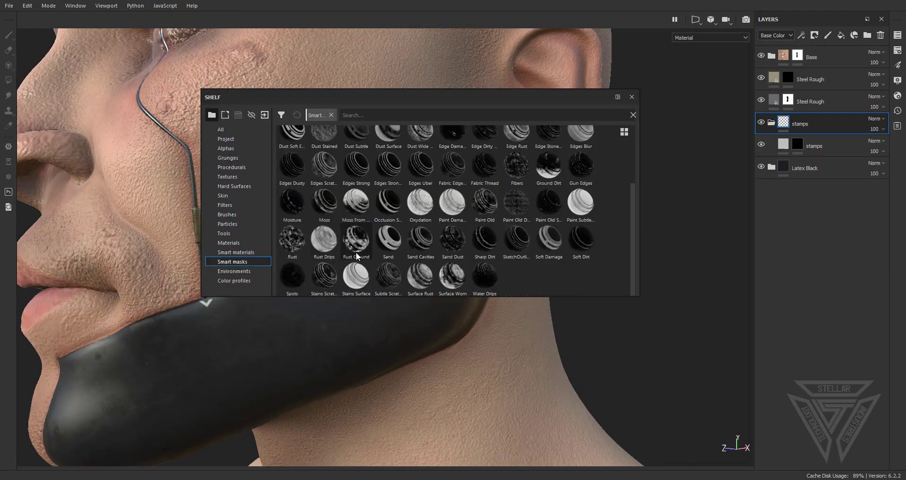
pyautogui.moveTo(324, 276); pyautogui.dragTo(813, 118)
pyautogui.moveTo(813, 118); pyautogui.dragTo(813, 120)
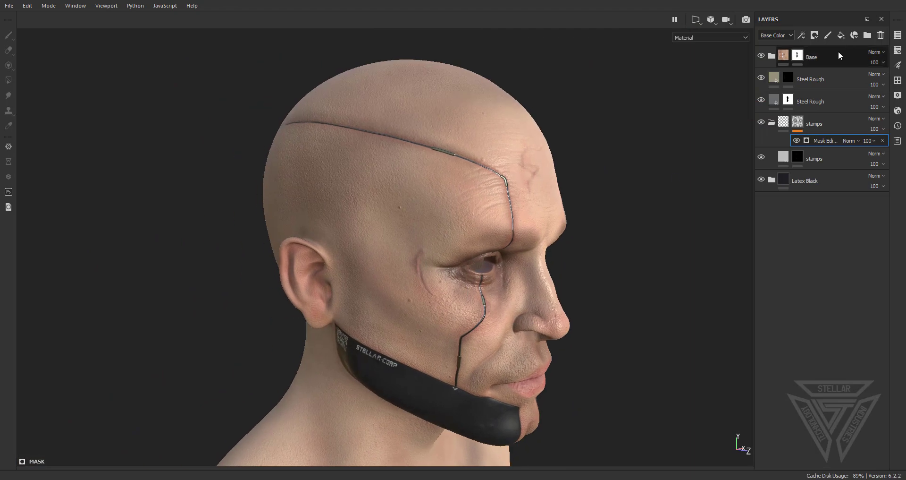
# Collapse the stamps group and add a fill layer at the top of the stack, above the Base skin group.
pyautogui.click(839, 54)
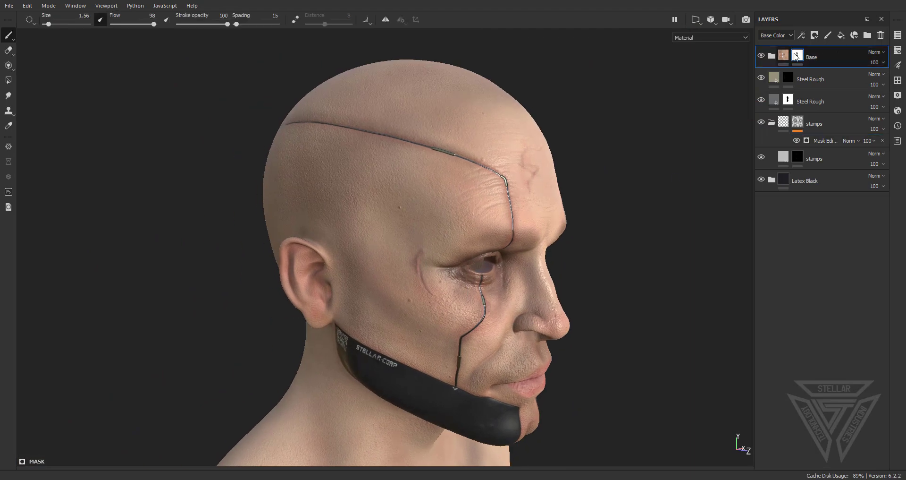
pyautogui.click(772, 56)
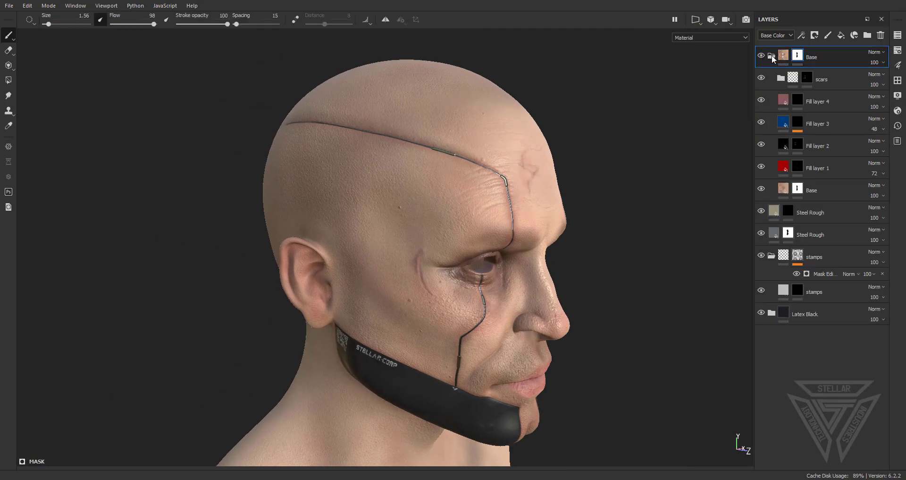
pyautogui.click(772, 56)
pyautogui.click(773, 122)
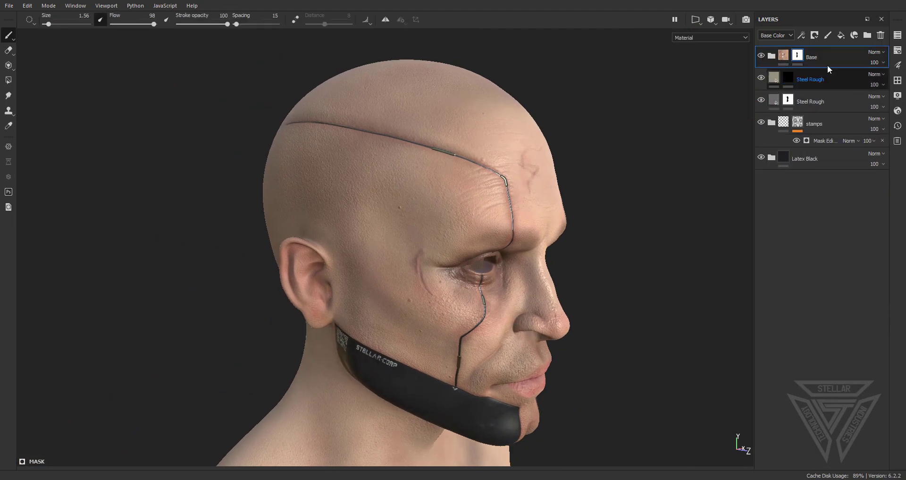
pyautogui.click(842, 36)
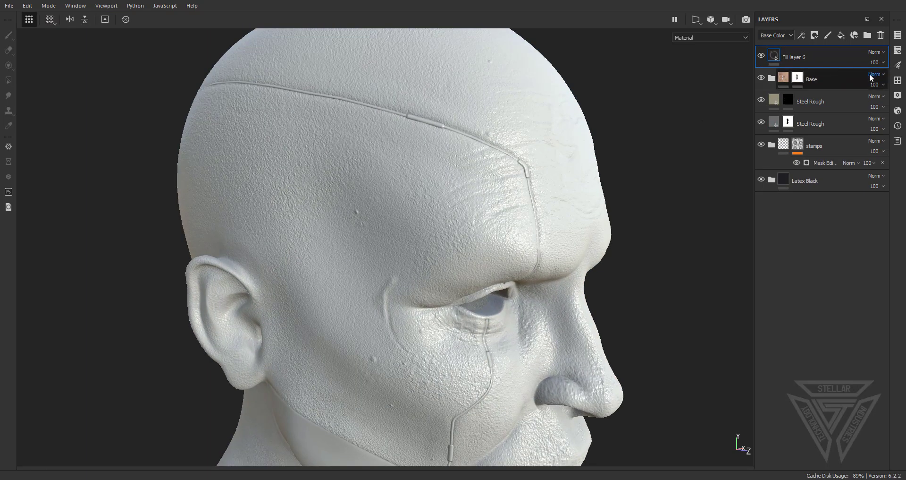
# Disable the roughness, metallic, normal, opacity and emissive channels of the top fill layer, keeping only color and height.
pyautogui.click(899, 66)
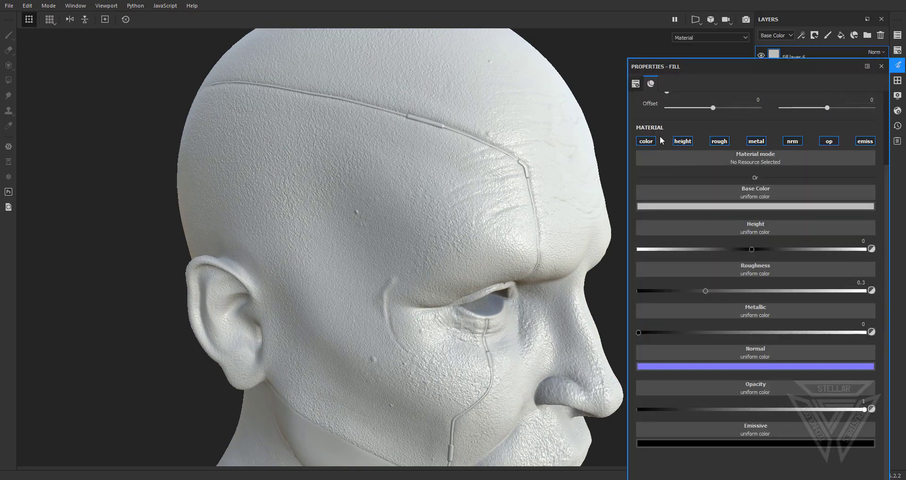
pyautogui.click(720, 141)
pyautogui.click(756, 141)
pyautogui.click(793, 141)
pyautogui.click(829, 142)
pyautogui.click(866, 141)
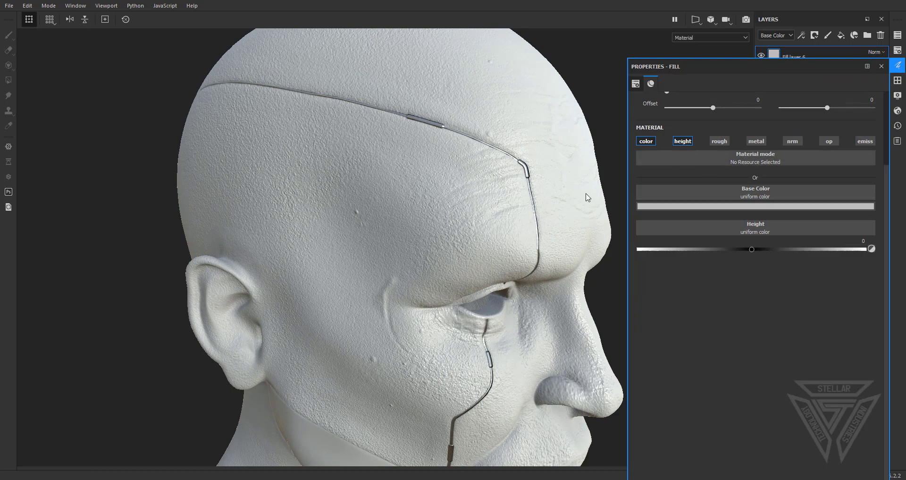
# Set the top fill layer's base color to a very dark navy blue with hue 0.611.
pyautogui.scroll(2, 476, 197)
pyautogui.click(691, 206)
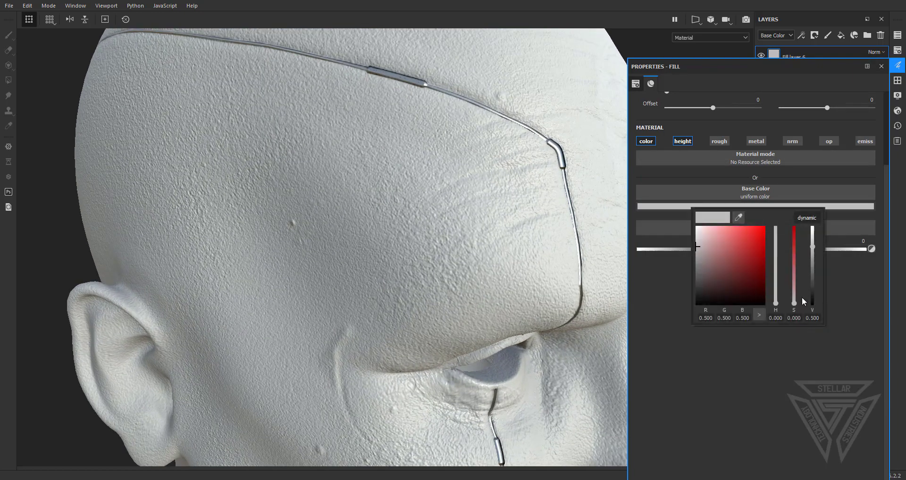
pyautogui.moveTo(776, 295); pyautogui.dragTo(779, 256)
pyautogui.moveTo(738, 282); pyautogui.dragTo(735, 290)
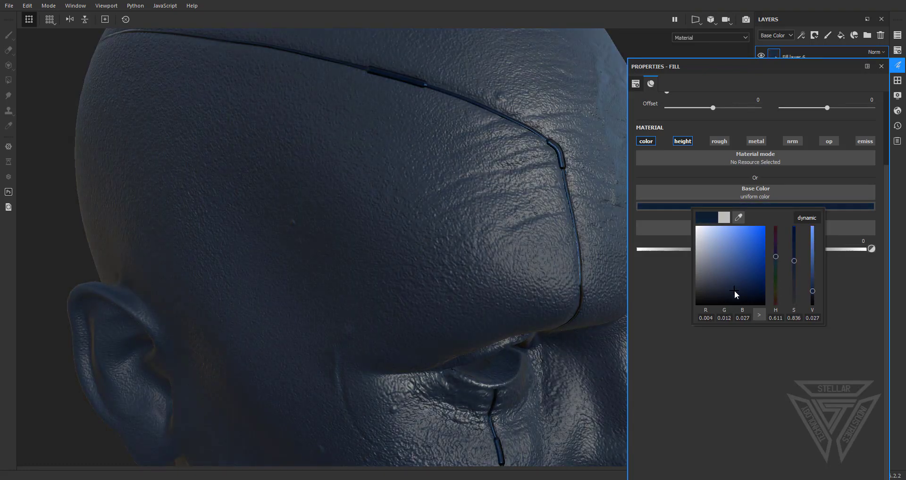
pyautogui.moveTo(732, 293); pyautogui.dragTo(734, 293)
pyautogui.click(866, 302)
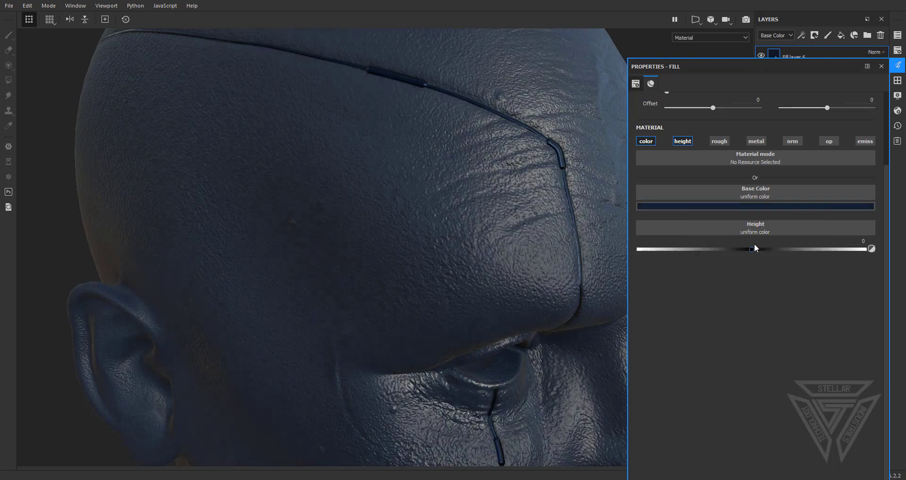
pyautogui.click(895, 66)
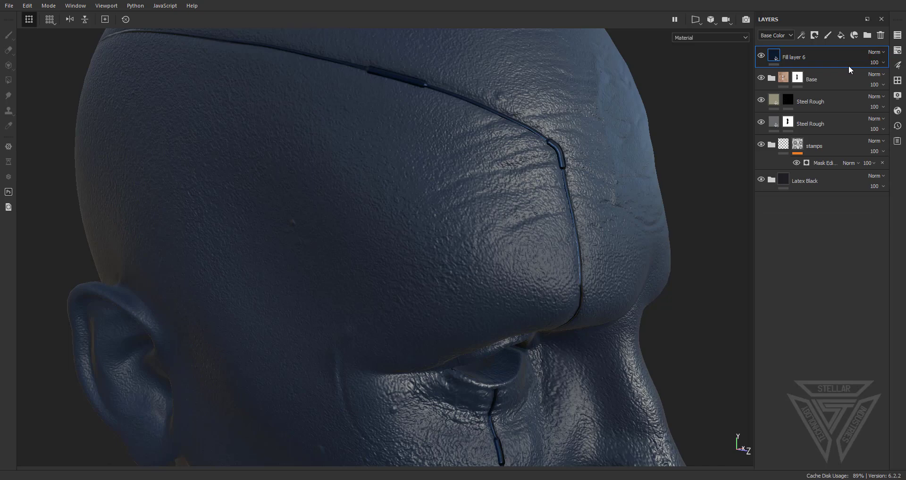
# Add a black mask to the dark blue top fill layer.
pyautogui.rightClick(790, 58)
pyautogui.click(818, 75)
pyautogui.scroll(-3, 438, 320)
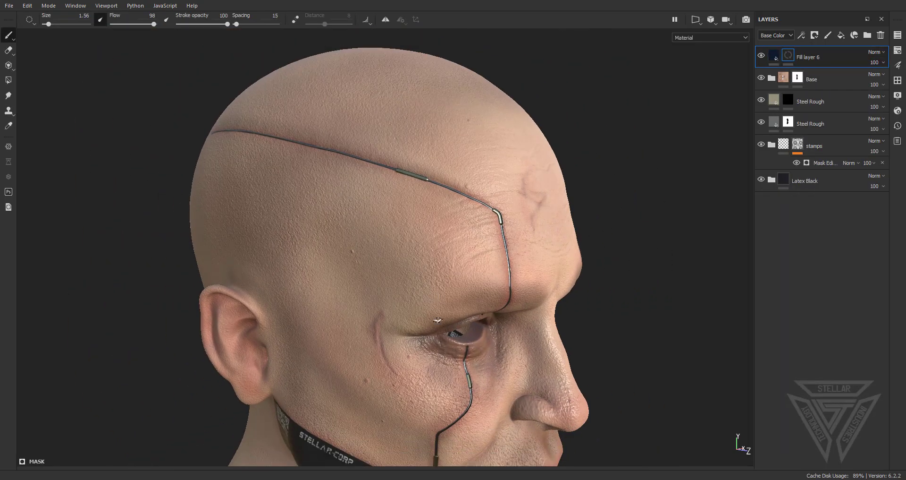
pyautogui.keyDown('alt'); pyautogui.moveTo(438, 320); pyautogui.dragTo(406, 233); pyautogui.keyUp('alt')
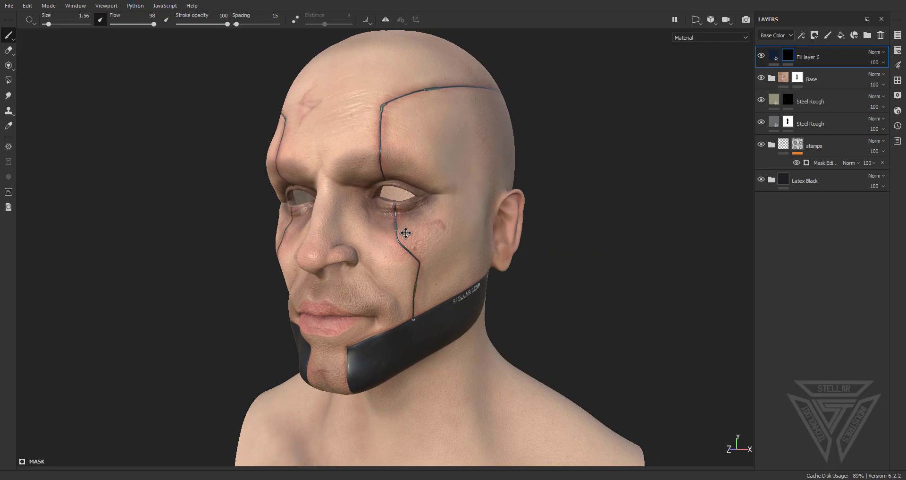
pyautogui.keyDown('alt'); pyautogui.moveTo(404, 232); pyautogui.dragTo(432, 262); pyautogui.keyUp('alt')
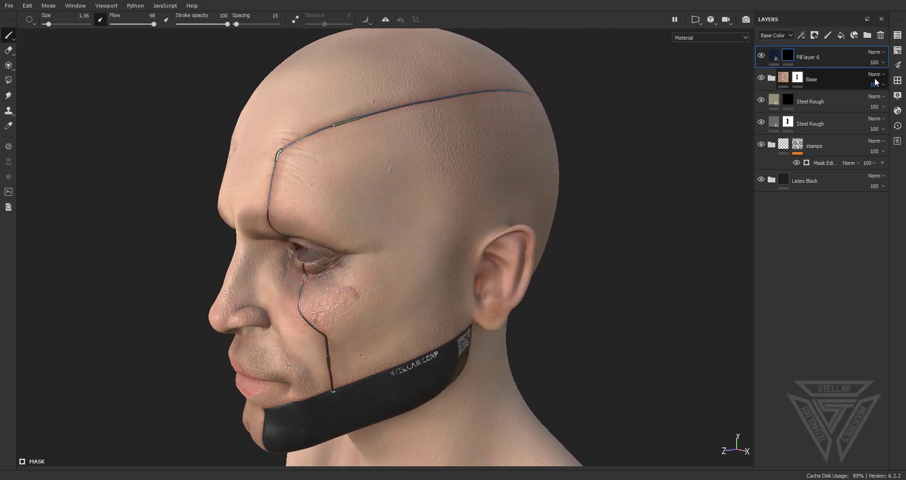
# Stamp the Tattoo (15) bird alpha on the side of the head above the right ear, with brush size about 85.
pyautogui.click(898, 81)
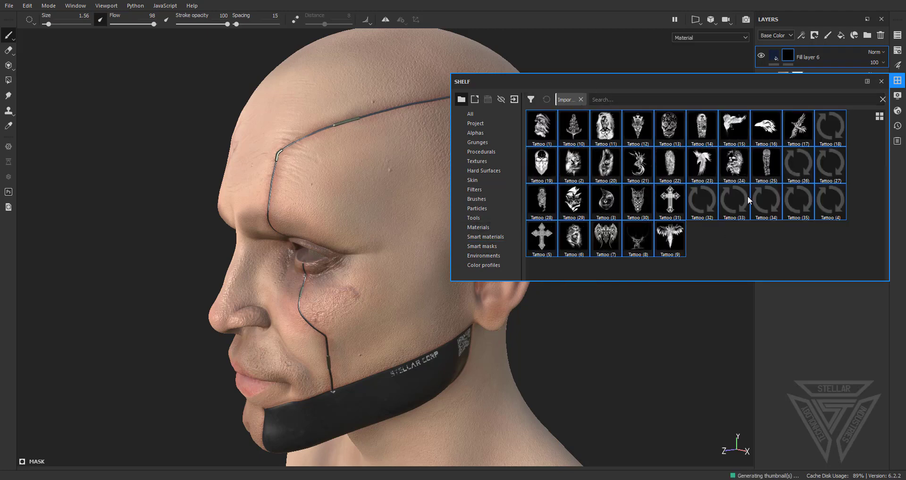
pyautogui.moveTo(748, 199)
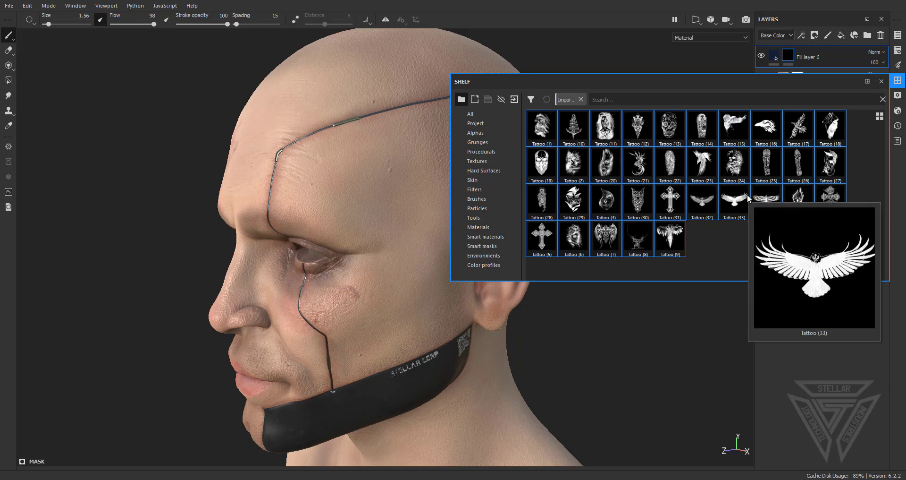
pyautogui.moveTo(680, 232)
pyautogui.moveTo(746, 129)
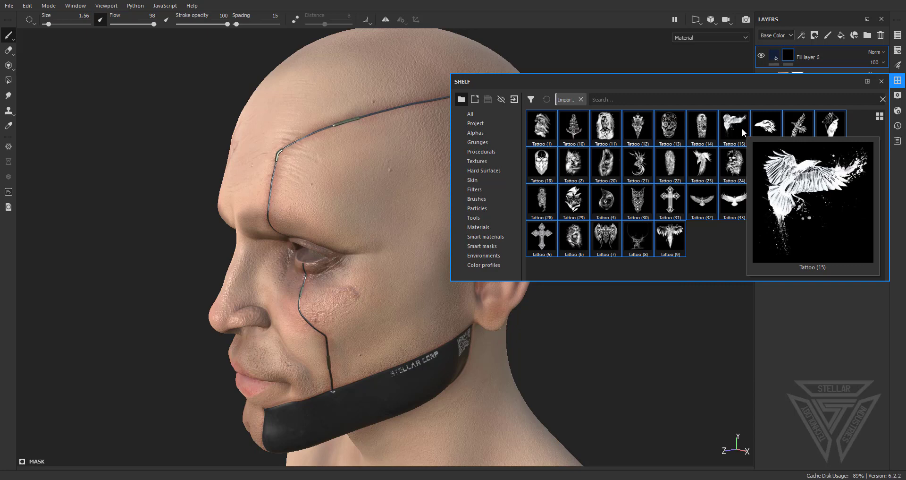
pyautogui.click(744, 132)
pyautogui.click(882, 82)
pyautogui.keyDown('alt'); pyautogui.moveTo(398, 212); pyautogui.dragTo(329, 225, button='right'); pyautogui.keyUp('alt')
pyautogui.keyDown('alt'); pyautogui.moveTo(329, 224); pyautogui.dragTo(324, 254); pyautogui.keyUp('alt')
pyautogui.keyDown('alt'); pyautogui.moveTo(324, 253); pyautogui.dragTo(344, 237, button='middle'); pyautogui.keyUp('alt')
pyautogui.keyDown('ctrl'); pyautogui.moveTo(332, 215); pyautogui.dragTo(411, 215, button='right'); pyautogui.keyUp('ctrl')
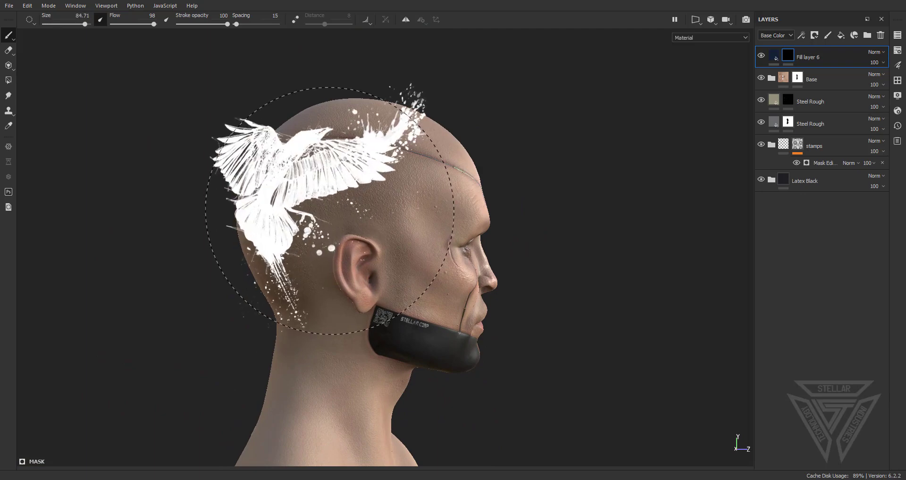
pyautogui.click(343, 251)
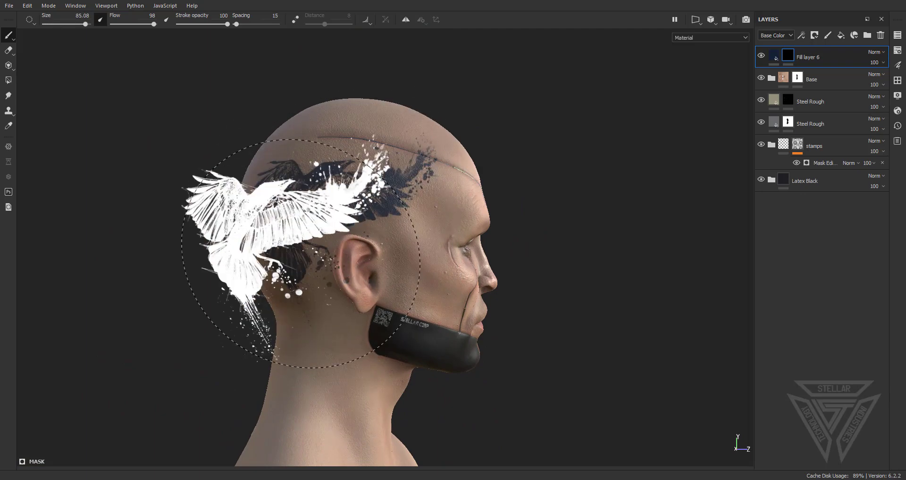
# Stamp the Tattoo (31) cross alpha on the back of the neck, with brush size about 85 and flow 93.
pyautogui.moveTo(86, 298)
pyautogui.keyDown('alt'); pyautogui.mouseDown()
pyautogui.moveTo(118, 320)
pyautogui.moveTo(192, 330)
pyautogui.moveTo(5, 313)
pyautogui.moveTo(147, 305)
pyautogui.moveTo(8, 308)
pyautogui.moveTo(326, 329)
pyautogui.moveTo(340, 293)
pyautogui.moveTo(667, 327)
pyautogui.mouseUp(); pyautogui.keyUp('alt')
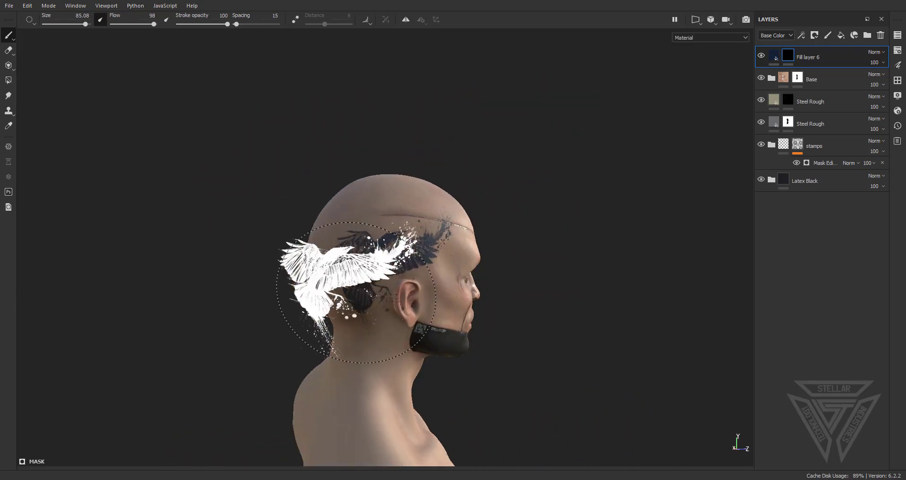
pyautogui.moveTo(584, 271)
pyautogui.keyDown('alt'); pyautogui.mouseDown()
pyautogui.moveTo(239, 293)
pyautogui.moveTo(364, 303)
pyautogui.mouseUp(); pyautogui.keyUp('alt')
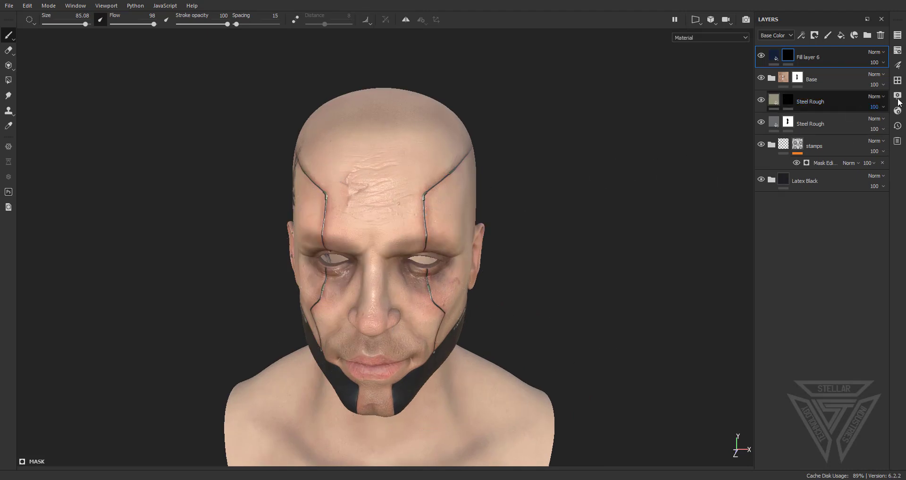
pyautogui.click(897, 80)
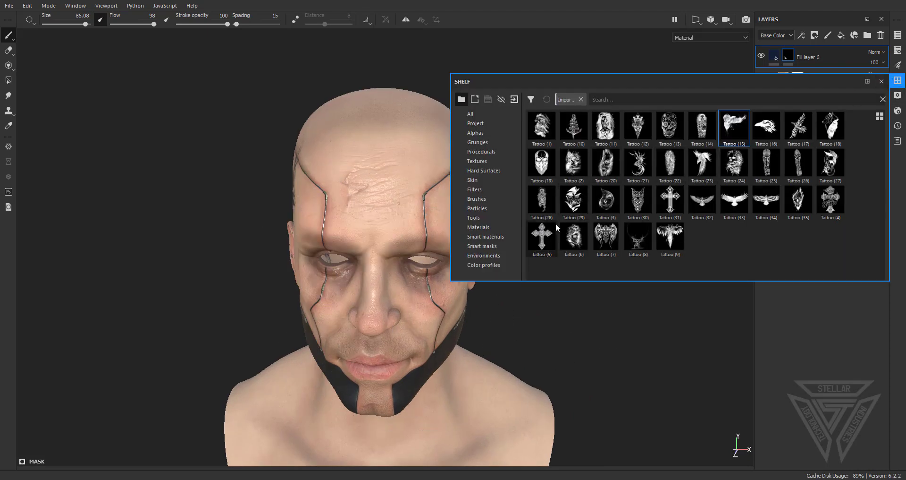
pyautogui.moveTo(556, 225)
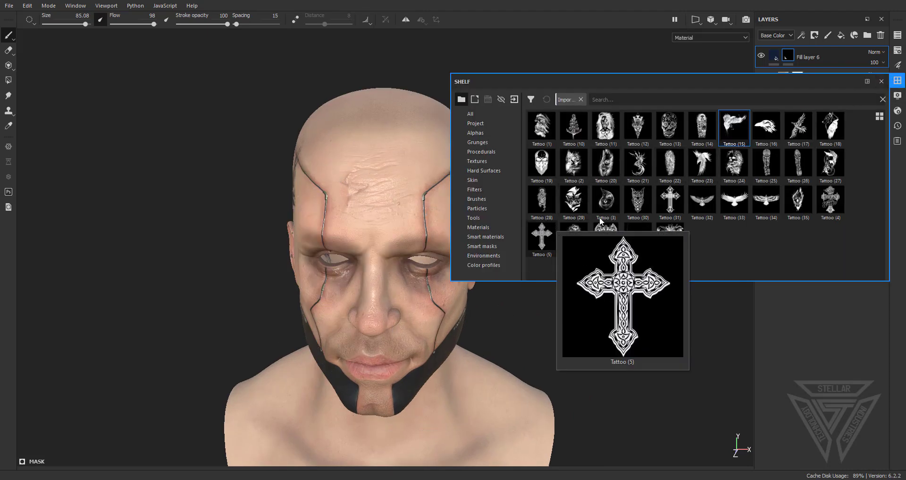
pyautogui.click(668, 204)
pyautogui.click(881, 82)
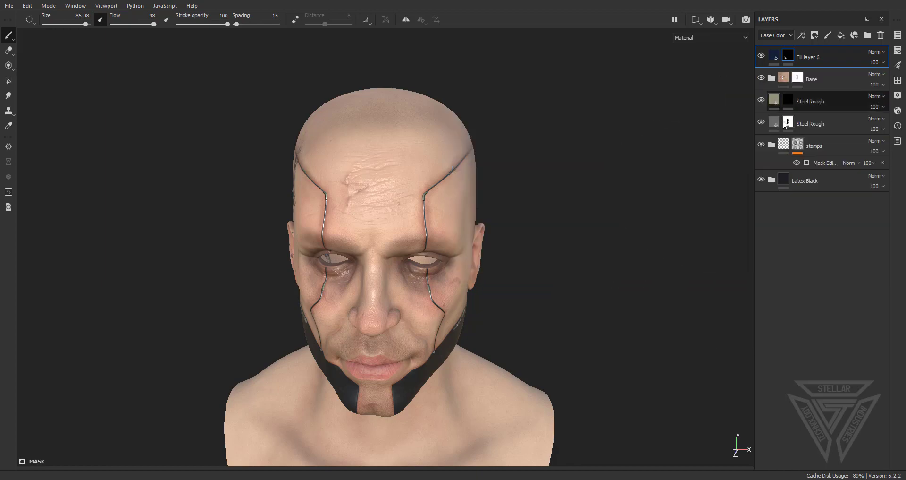
pyautogui.keyDown('alt'); pyautogui.moveTo(330, 227); pyautogui.dragTo(97, 262); pyautogui.keyUp('alt')
pyautogui.scroll(3, 97, 261)
pyautogui.moveTo(326, 227)
pyautogui.keyDown('alt'); pyautogui.mouseDown(button='middle')
pyautogui.moveTo(360, 211)
pyautogui.moveTo(331, 217)
pyautogui.mouseUp(button='middle'); pyautogui.keyUp('alt')
pyautogui.scroll(-3, 403, 217)
pyautogui.scroll(-5, 403, 217)
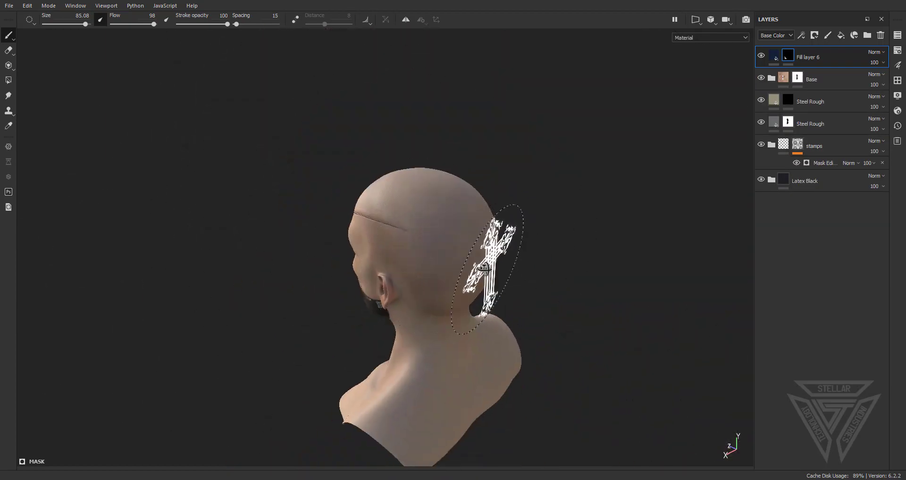
pyautogui.keyDown('alt'); pyautogui.keyDown('shift'); pyautogui.moveTo(500, 261); pyautogui.dragTo(530, 288); pyautogui.keyUp('shift'); pyautogui.keyUp('alt')
pyautogui.keyDown('alt'); pyautogui.moveTo(478, 282); pyautogui.dragTo(380, 249, button='middle'); pyautogui.keyUp('alt')
pyautogui.keyDown('ctrl'); pyautogui.moveTo(380, 246); pyautogui.dragTo(373, 240); pyautogui.keyUp('ctrl')
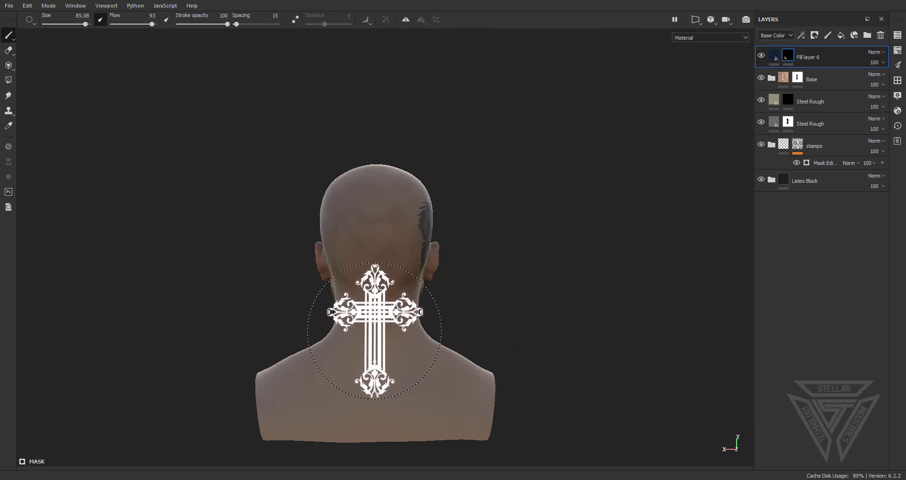
pyautogui.click(374, 330)
# Stamp a fanged beast face tattoo on the front of the neck, with brush size about 68.
pyautogui.keyDown('alt'); pyautogui.moveTo(536, 319); pyautogui.dragTo(326, 325); pyautogui.keyUp('alt')
pyautogui.keyDown('alt'); pyautogui.moveTo(557, 311); pyautogui.dragTo(448, 307, button='middle'); pyautogui.keyUp('alt')
pyautogui.scroll(4, 449, 307)
pyautogui.keyDown('alt'); pyautogui.moveTo(562, 291); pyautogui.dragTo(391, 296); pyautogui.keyUp('alt')
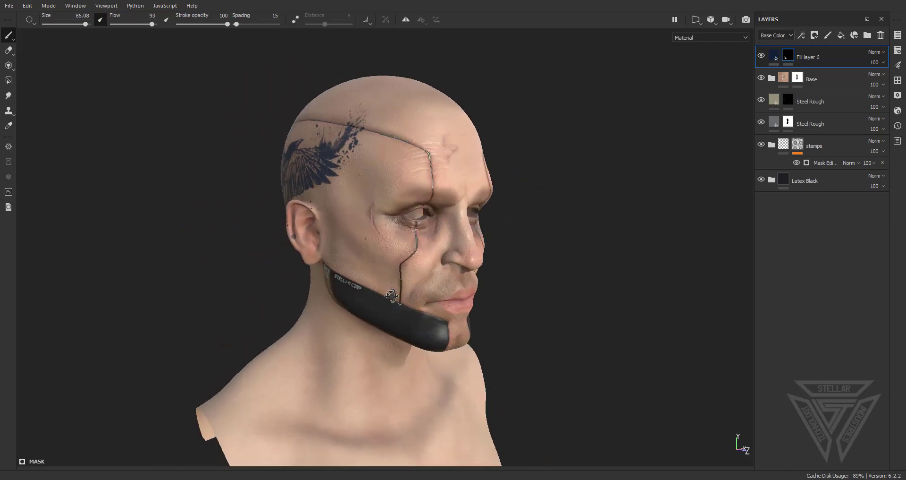
pyautogui.click(898, 80)
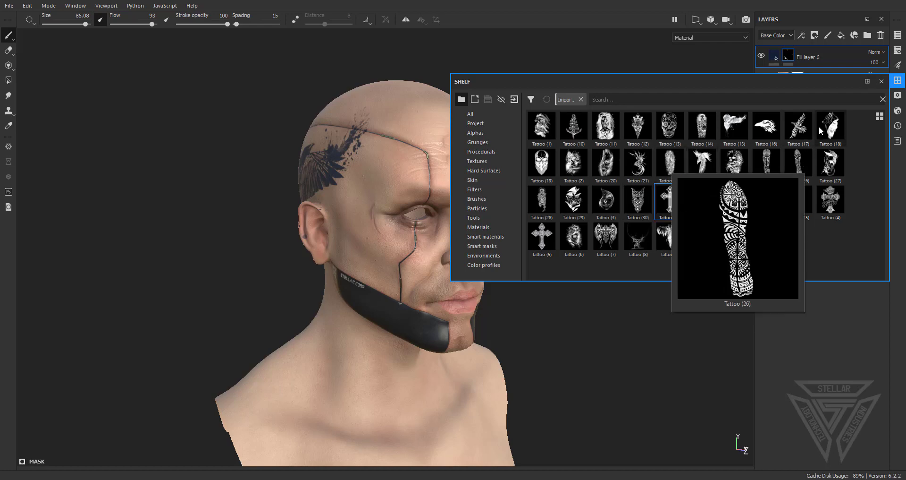
pyautogui.moveTo(798, 127)
pyautogui.moveTo(556, 124)
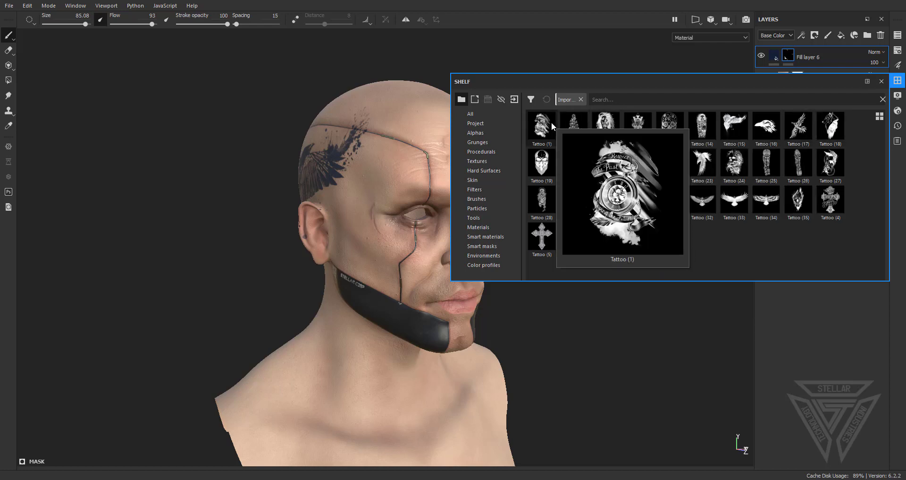
pyautogui.moveTo(530, 164)
pyautogui.moveTo(549, 235)
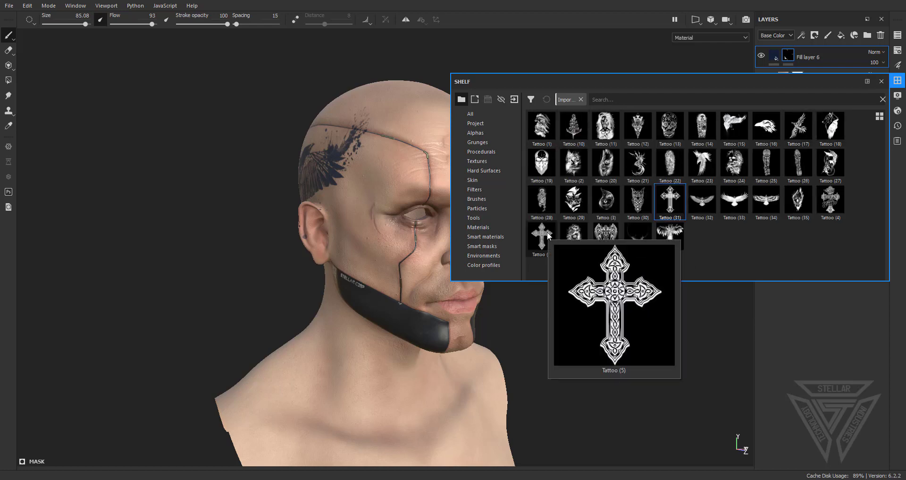
pyautogui.moveTo(605, 230)
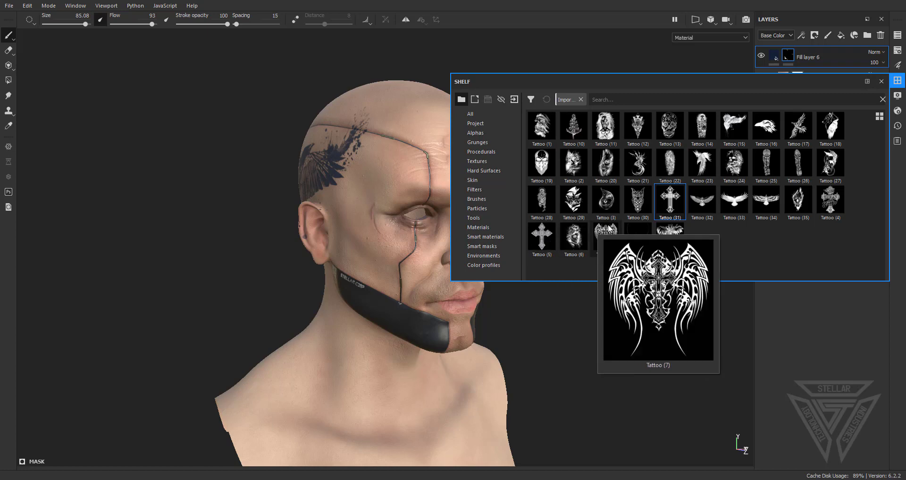
pyautogui.moveTo(626, 241)
pyautogui.moveTo(609, 200)
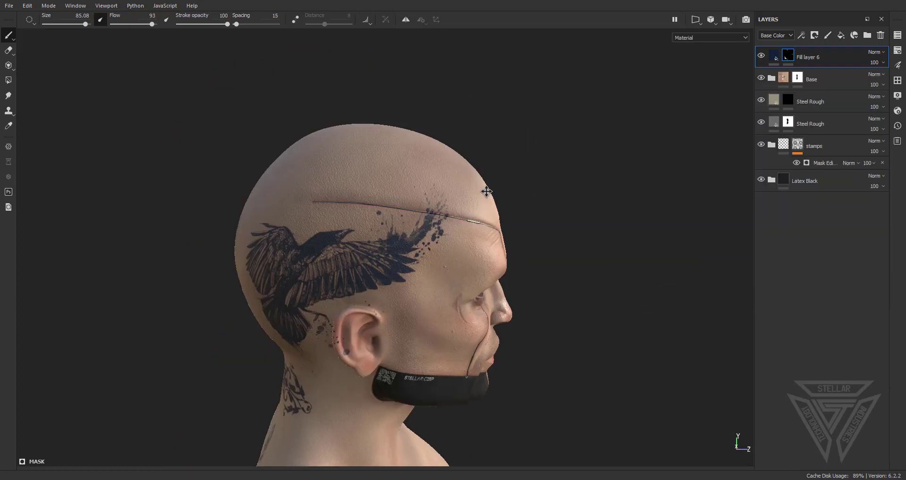
pyautogui.moveTo(245, 236)
pyautogui.keyDown('alt'); pyautogui.mouseDown()
pyautogui.moveTo(356, 236)
pyautogui.moveTo(353, 214)
pyautogui.mouseUp(); pyautogui.keyUp('alt')
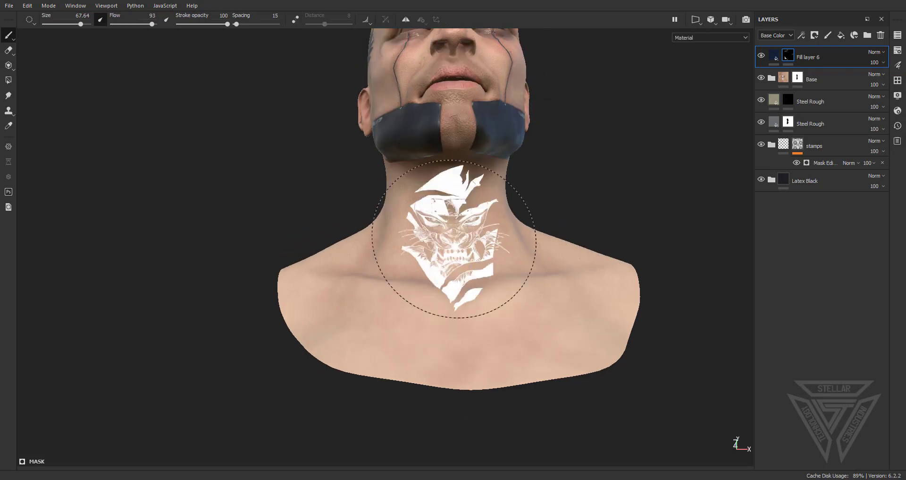
pyautogui.moveTo(425, 302); pyautogui.dragTo(531, 264)
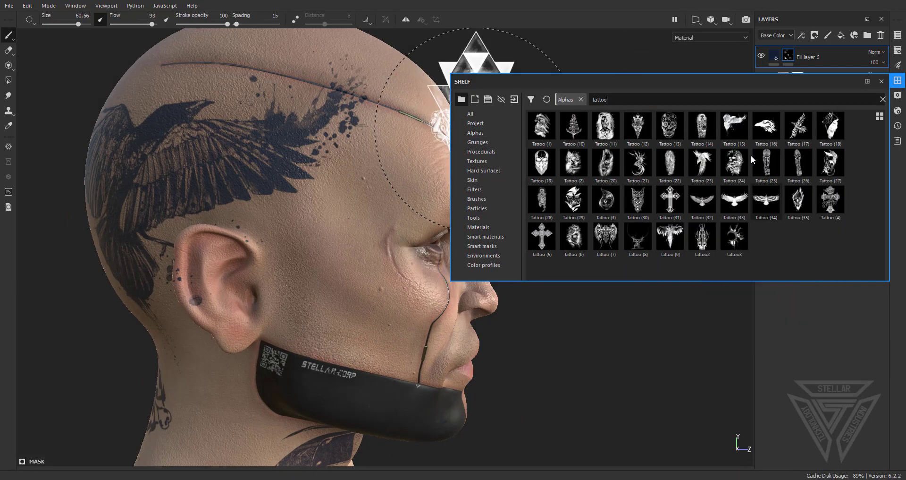
# Use the Tattoo (31) cross alpha for a small tattoo beside the right eye, and switch the brush to a split triangle alpha.
pyautogui.click(671, 200)
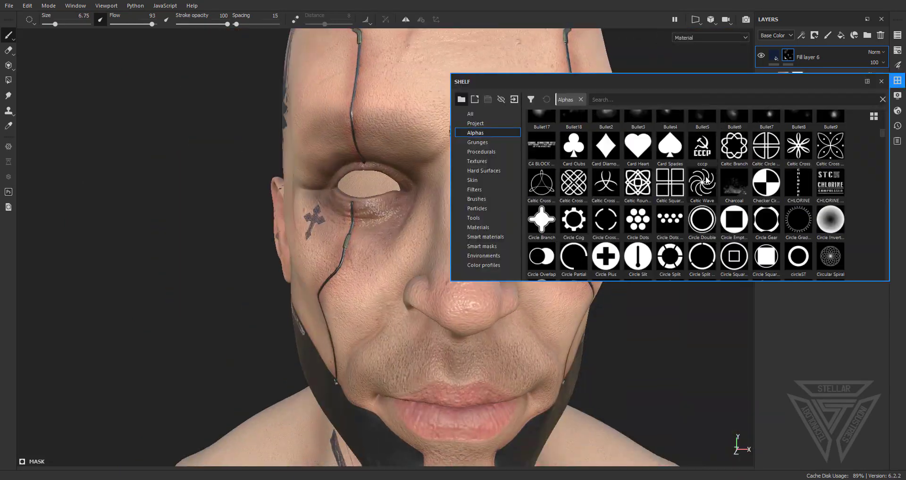
pyautogui.scroll(-5, 711, 189)
pyautogui.moveTo(671, 176)
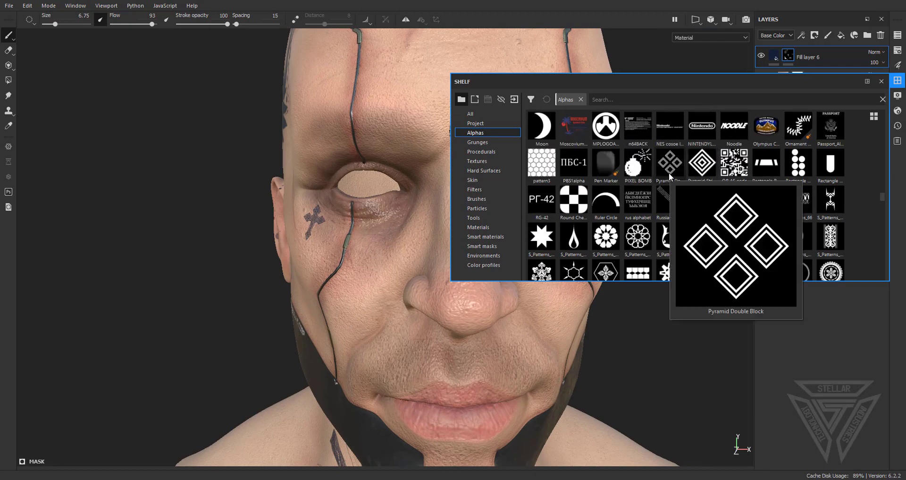
pyautogui.scroll(-15, 651, 279)
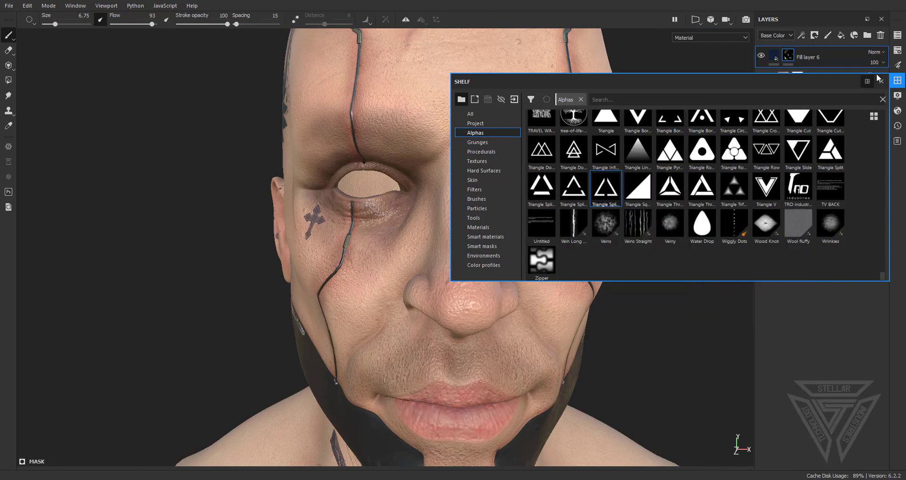
pyautogui.click(880, 80)
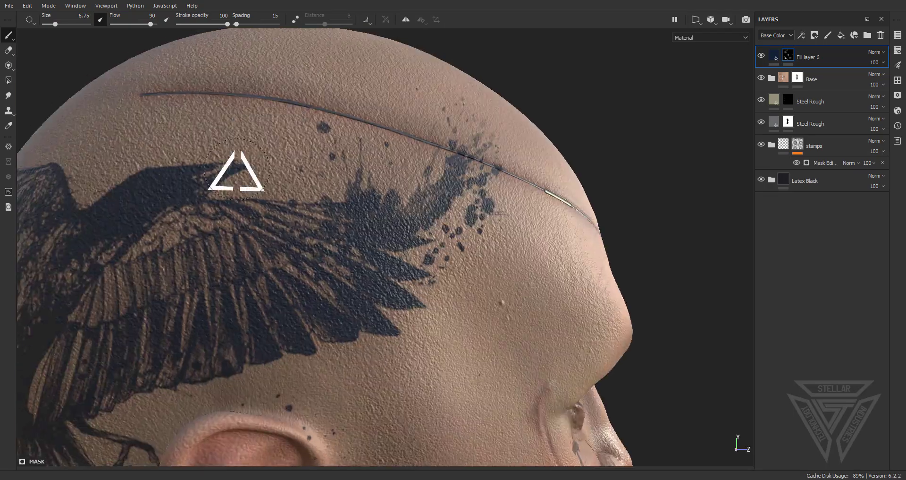
# Change the tattoo fill layer's base color to a near-black gray and browse the tattoo alphas for further designs.
pyautogui.click(898, 65)
pyautogui.click(756, 205)
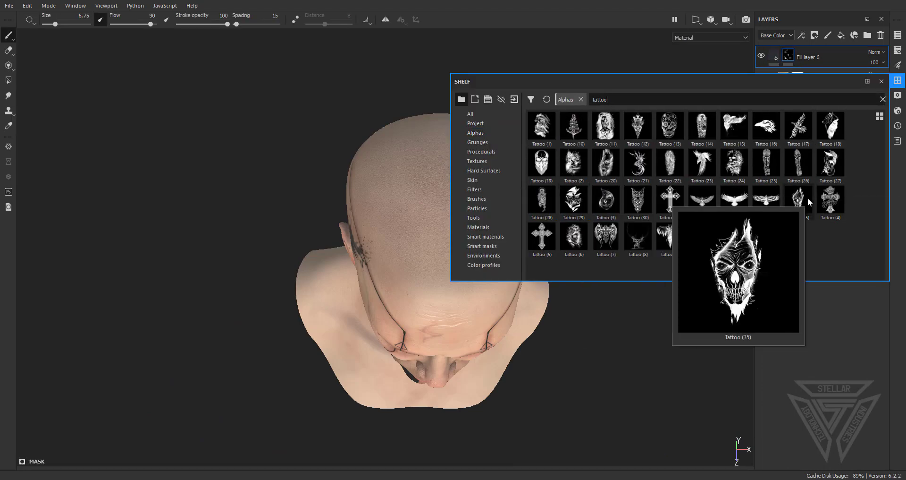
pyautogui.moveTo(628, 179)
pyautogui.moveTo(634, 243)
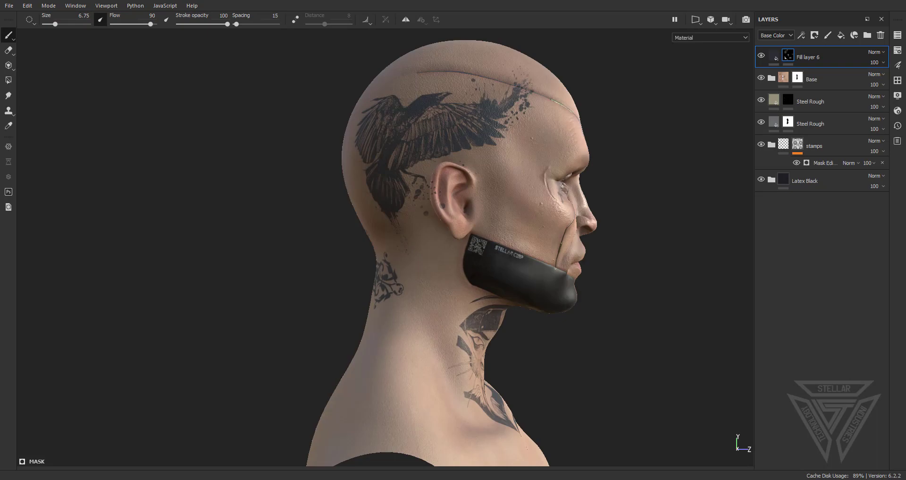
pyautogui.scroll(5, 576, 300)
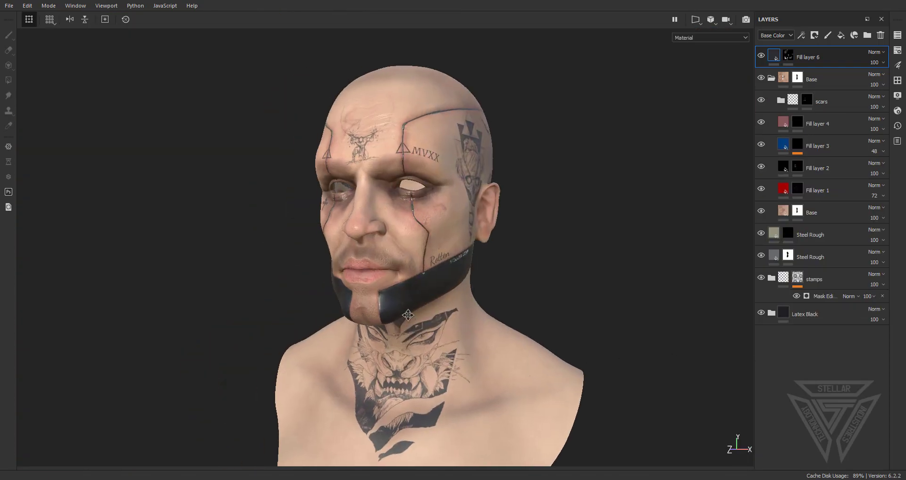
# Inspect the tattoos on the forehead, face, sides of the head and neck from several angles.
pyautogui.keyDown('alt'); pyautogui.moveTo(389, 292); pyautogui.dragTo(331, 288); pyautogui.keyUp('alt')
pyautogui.keyDown('alt'); pyautogui.moveTo(401, 217); pyautogui.dragTo(403, 330, button='middle'); pyautogui.keyUp('alt')
pyautogui.keyDown('alt'); pyautogui.moveTo(403, 330); pyautogui.dragTo(585, 285); pyautogui.keyUp('alt')
pyautogui.keyDown('alt'); pyautogui.moveTo(453, 302); pyautogui.dragTo(548, 296, button='middle'); pyautogui.keyUp('alt')
pyautogui.keyDown('alt'); pyautogui.moveTo(549, 296); pyautogui.dragTo(344, 114); pyautogui.keyUp('alt')
pyautogui.scroll(-3, 426, 229)
pyautogui.keyDown('alt'); pyautogui.moveTo(426, 229); pyautogui.dragTo(293, 212); pyautogui.keyUp('alt')
pyautogui.keyDown('alt'); pyautogui.moveTo(415, 203); pyautogui.dragTo(402, 285, button='middle'); pyautogui.keyUp('alt')
pyautogui.scroll(4, 402, 285)
pyautogui.keyDown('alt'); pyautogui.moveTo(402, 285); pyautogui.dragTo(473, 310); pyautogui.keyUp('alt')
pyautogui.scroll(-5, 473, 310)
pyautogui.keyDown('alt'); pyautogui.moveTo(406, 310); pyautogui.dragTo(403, 228, button='middle'); pyautogui.keyUp('alt')
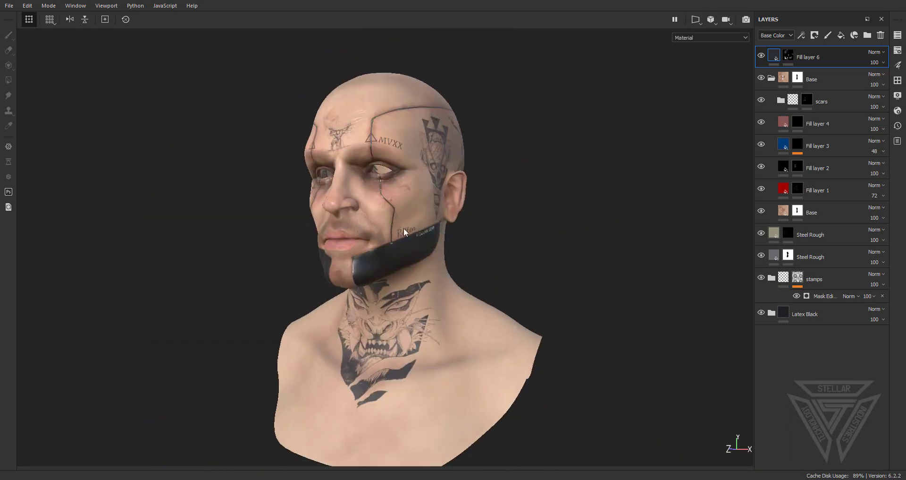
pyautogui.keyDown('alt'); pyautogui.moveTo(404, 227); pyautogui.dragTo(647, 298); pyautogui.keyUp('alt')
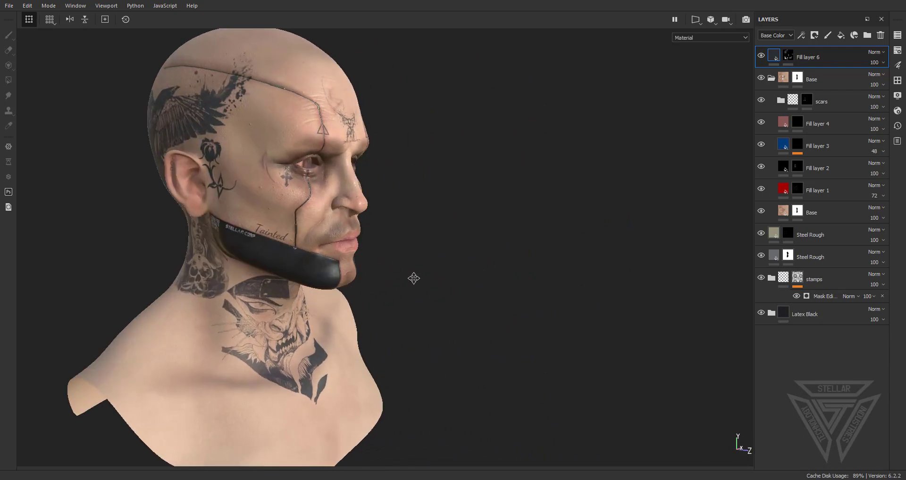
# Add a Blur filter to the mask of Fill layer 6 and set its blur intensity to 0.13.
pyautogui.keyDown('alt'); pyautogui.moveTo(414, 278); pyautogui.dragTo(468, 379, button='middle'); pyautogui.keyUp('alt')
pyautogui.scroll(5, 333, 227)
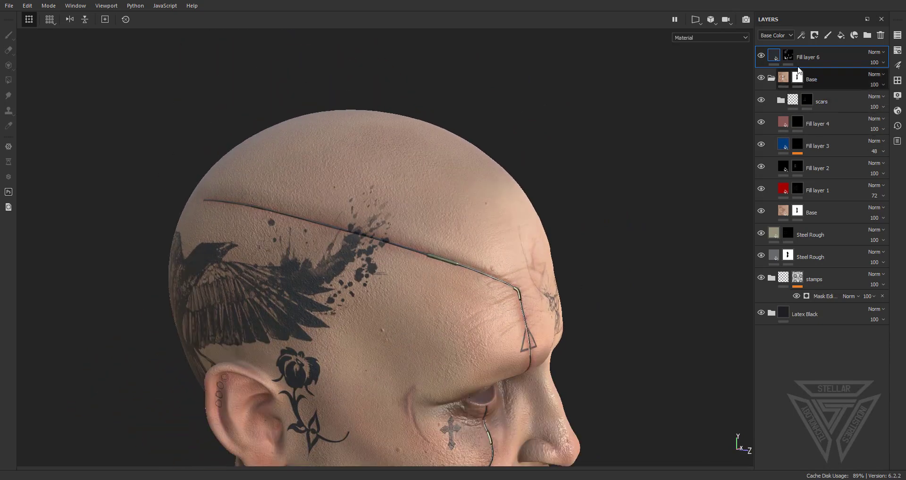
pyautogui.click(788, 58)
pyautogui.rightClick(788, 58)
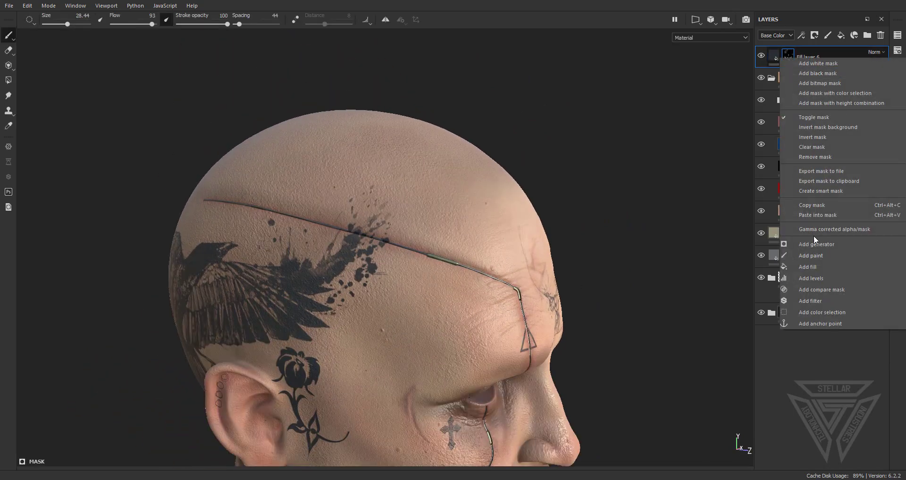
pyautogui.click(810, 300)
pyautogui.click(898, 65)
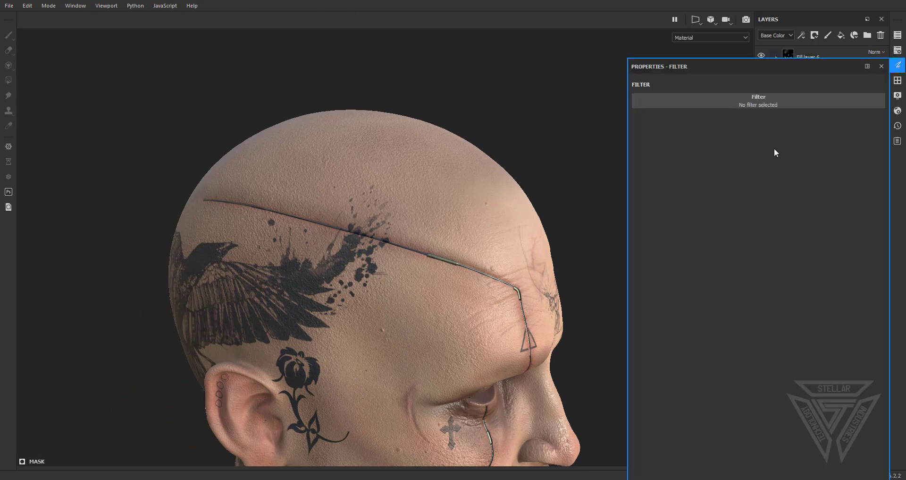
pyautogui.click(761, 98)
pyautogui.click(852, 125)
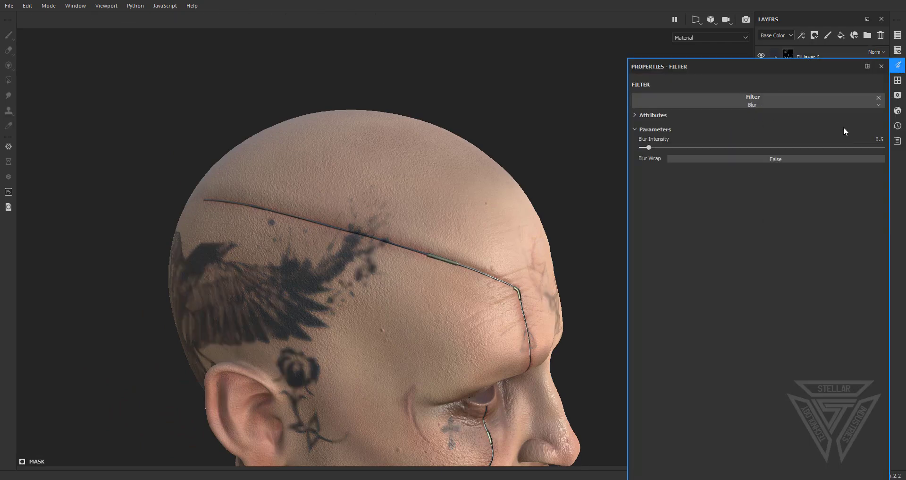
pyautogui.scroll(8, 356, 252)
pyautogui.keyDown('alt'); pyautogui.moveTo(464, 233); pyautogui.dragTo(550, 194, button='middle'); pyautogui.keyUp('alt')
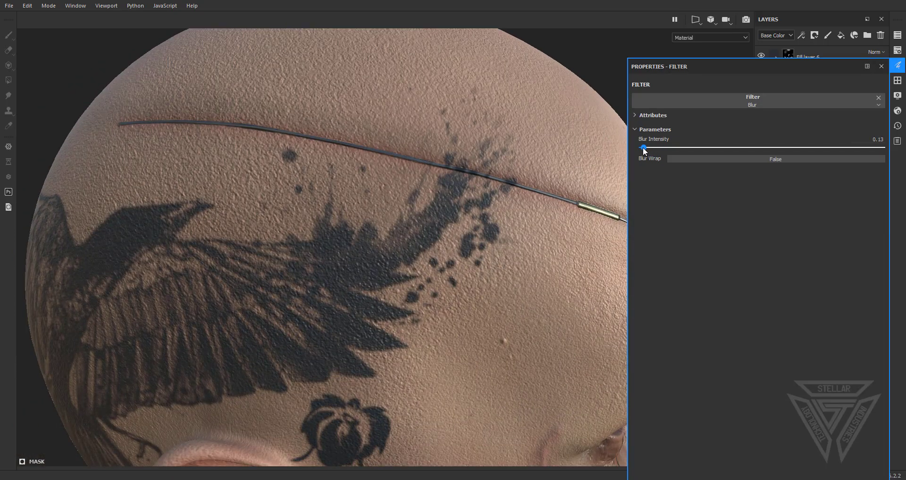
# Inspect the softened tattoos on the head, face, neck and upper back from all sides and close the filter properties.
pyautogui.keyDown('alt'); pyautogui.moveTo(453, 264); pyautogui.dragTo(373, 302); pyautogui.keyUp('alt')
pyautogui.keyDown('alt'); pyautogui.moveTo(373, 302); pyautogui.dragTo(301, 107, button='middle'); pyautogui.keyUp('alt')
pyautogui.keyDown('alt'); pyautogui.moveTo(302, 107); pyautogui.dragTo(435, 178); pyautogui.keyUp('alt')
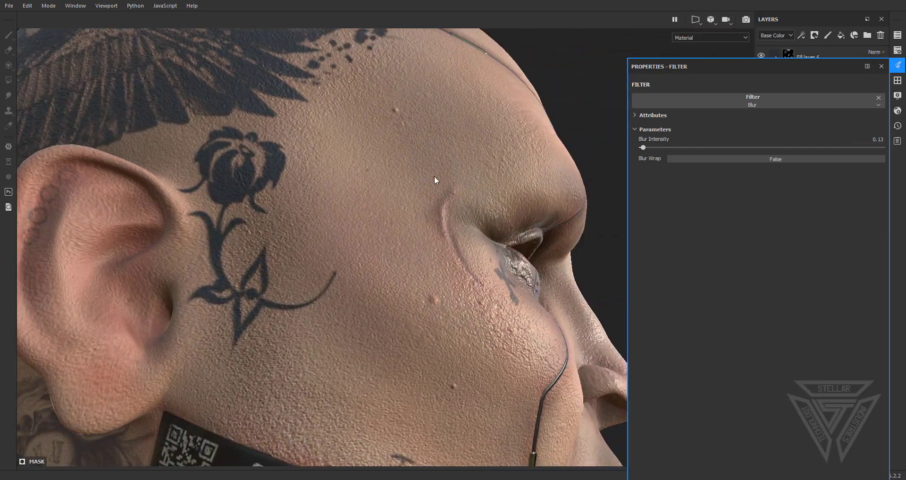
pyautogui.keyDown('alt'); pyautogui.moveTo(434, 177); pyautogui.dragTo(330, 170, button='middle'); pyautogui.keyUp('alt')
pyautogui.keyDown('alt'); pyautogui.moveTo(330, 170); pyautogui.dragTo(236, 160); pyautogui.keyUp('alt')
pyautogui.keyDown('alt'); pyautogui.moveTo(236, 161); pyautogui.dragTo(370, 158, button='middle'); pyautogui.keyUp('alt')
pyautogui.keyDown('alt'); pyautogui.moveTo(370, 158); pyautogui.dragTo(500, 154); pyautogui.keyUp('alt')
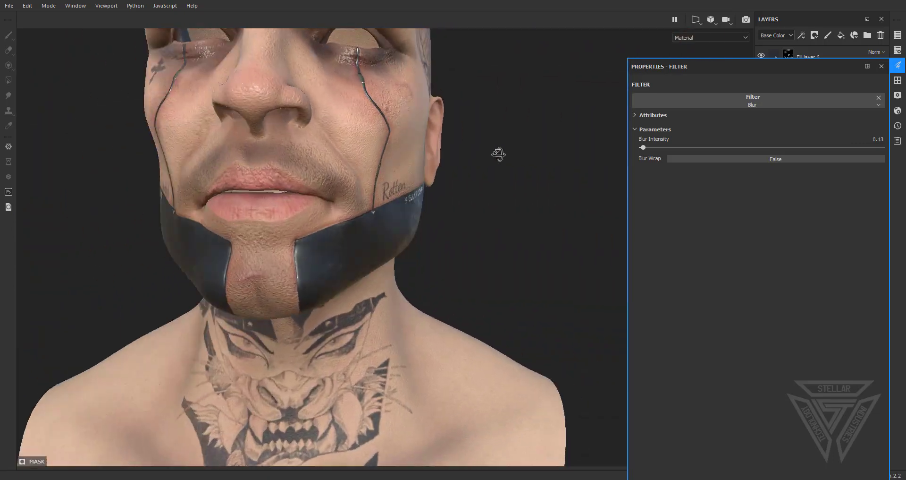
pyautogui.keyDown('alt'); pyautogui.moveTo(500, 154); pyautogui.dragTo(461, 222, button='right'); pyautogui.keyUp('alt')
pyautogui.keyDown('alt'); pyautogui.moveTo(462, 223); pyautogui.dragTo(381, 206); pyautogui.keyUp('alt')
pyautogui.keyDown('alt'); pyautogui.moveTo(380, 207); pyautogui.dragTo(380, 233, button='middle'); pyautogui.keyUp('alt')
pyautogui.keyDown('alt'); pyautogui.moveTo(379, 233); pyautogui.dragTo(477, 216, button='right'); pyautogui.keyUp('alt')
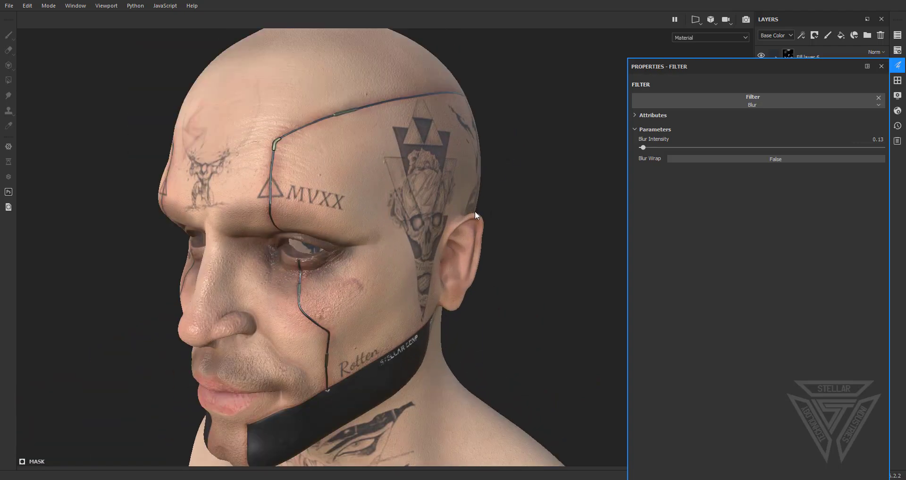
pyautogui.keyDown('alt'); pyautogui.moveTo(477, 216); pyautogui.dragTo(156, 219); pyautogui.keyUp('alt')
pyautogui.keyDown('alt'); pyautogui.moveTo(423, 239); pyautogui.dragTo(346, 180); pyautogui.keyUp('alt')
pyautogui.keyDown('alt'); pyautogui.moveTo(444, 215); pyautogui.dragTo(532, 217, button='right'); pyautogui.keyUp('alt')
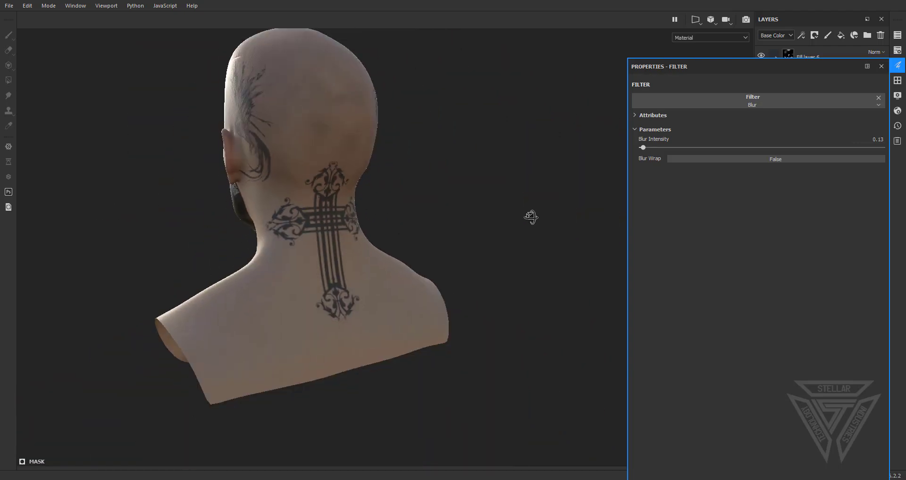
pyautogui.keyDown('alt'); pyautogui.moveTo(532, 217); pyautogui.dragTo(114, 219); pyautogui.keyUp('alt')
pyautogui.keyDown('alt'); pyautogui.moveTo(382, 200); pyautogui.dragTo(424, 189); pyautogui.keyUp('alt')
pyautogui.keyDown('alt'); pyautogui.moveTo(425, 188); pyautogui.dragTo(478, 248, button='middle'); pyautogui.keyUp('alt')
pyautogui.keyDown('alt'); pyautogui.moveTo(478, 249); pyautogui.dragTo(420, 250, button='right'); pyautogui.keyUp('alt')
pyautogui.keyDown('alt'); pyautogui.moveTo(509, 235); pyautogui.dragTo(368, 229); pyautogui.keyUp('alt')
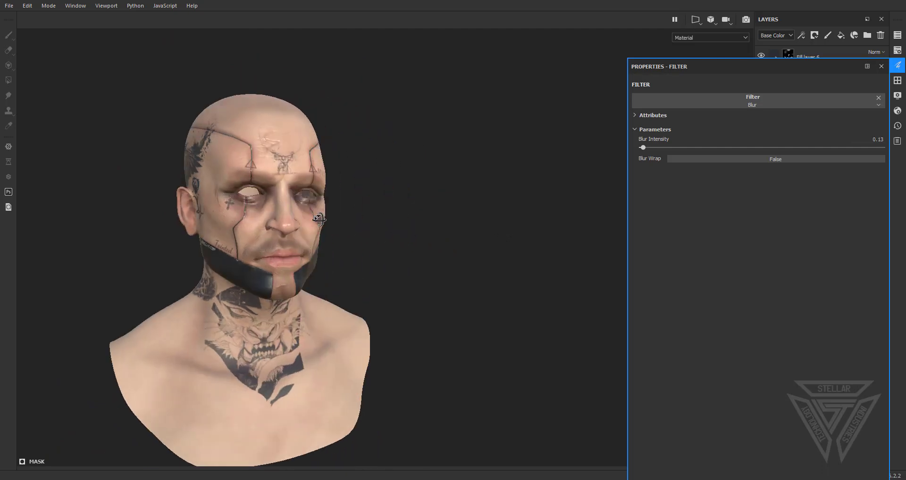
pyautogui.keyDown('alt'); pyautogui.moveTo(358, 231); pyautogui.dragTo(384, 236, button='middle'); pyautogui.keyUp('alt')
pyautogui.keyDown('alt'); pyautogui.moveTo(384, 236); pyautogui.dragTo(453, 233, button='right'); pyautogui.keyUp('alt')
pyautogui.keyDown('alt'); pyautogui.moveTo(453, 233); pyautogui.dragTo(409, 237); pyautogui.keyUp('alt')
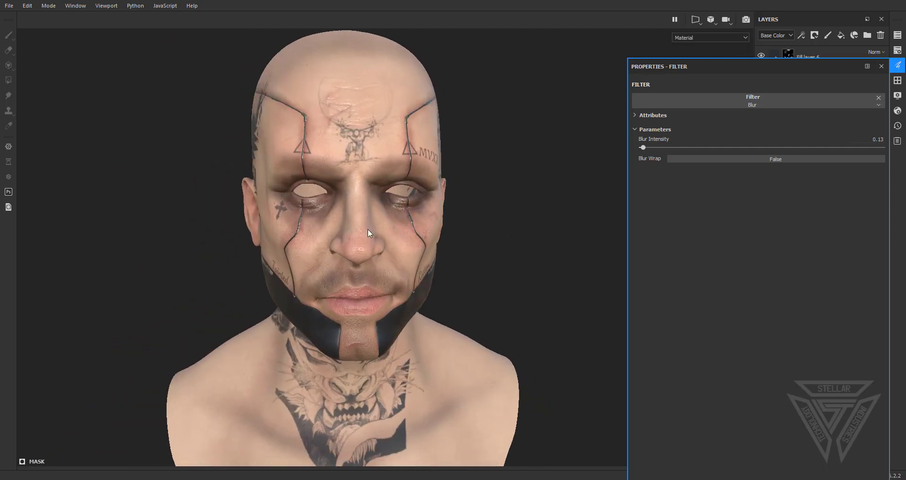
pyautogui.keyDown('alt'); pyautogui.moveTo(370, 233); pyautogui.dragTo(396, 239, button='middle'); pyautogui.keyUp('alt')
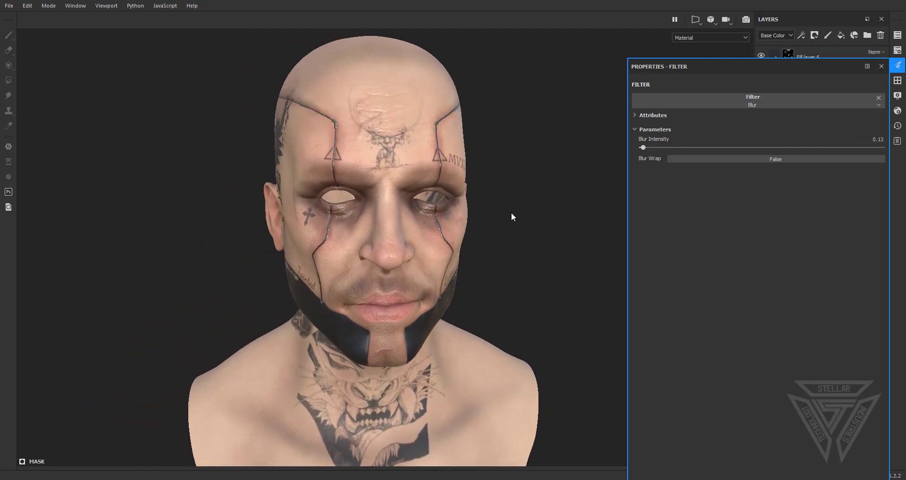
pyautogui.click(882, 67)
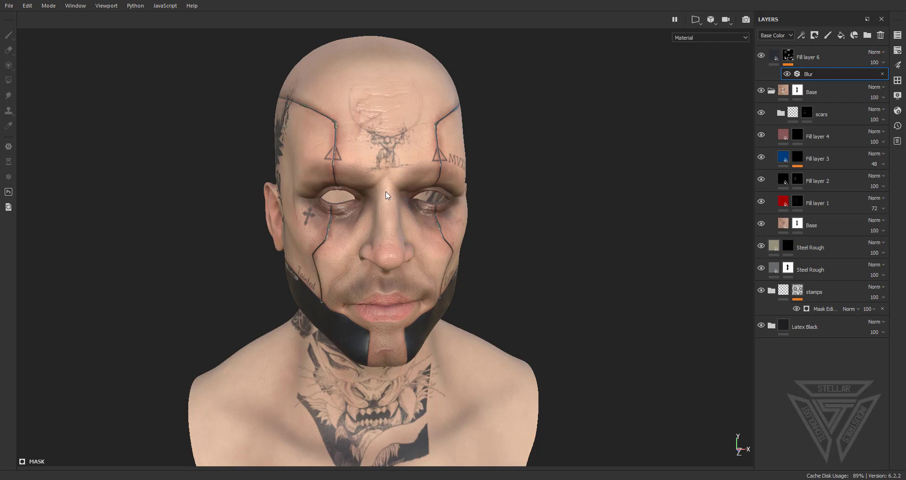
# Save the project under a new file name.
pyautogui.hotkey('ctrl', 's')
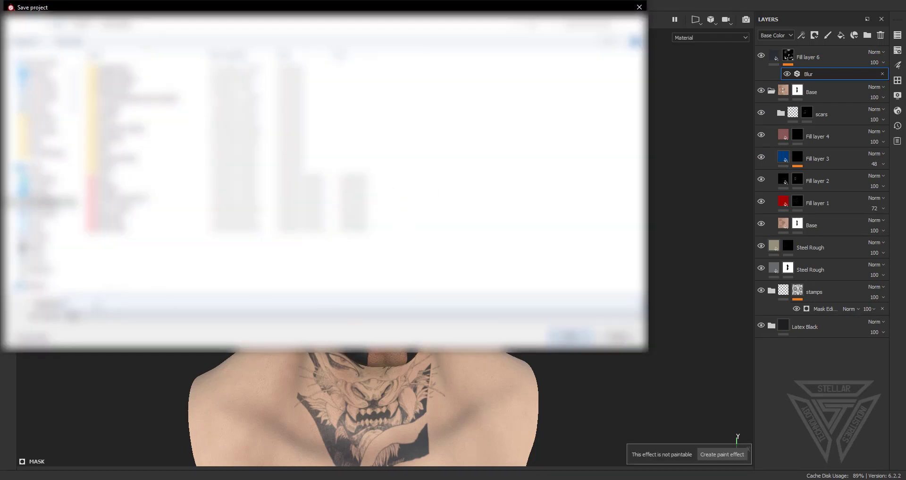
pyautogui.write('s')
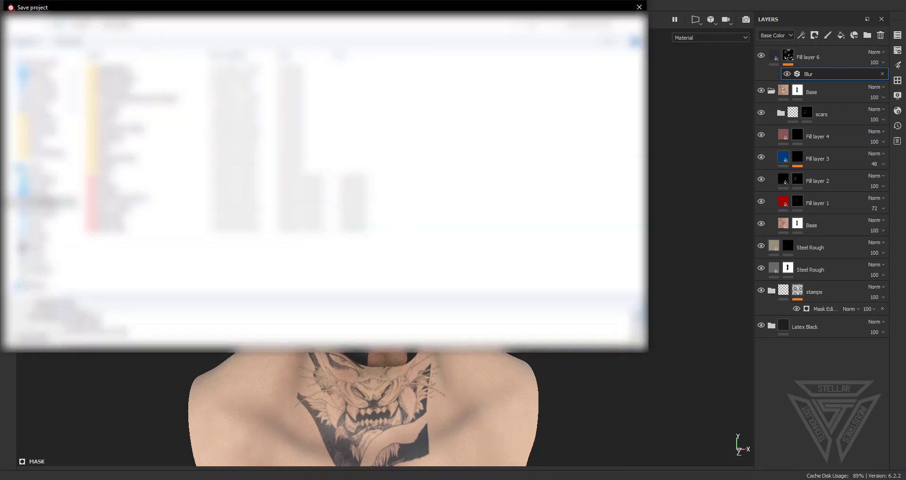
pyautogui.write('er')
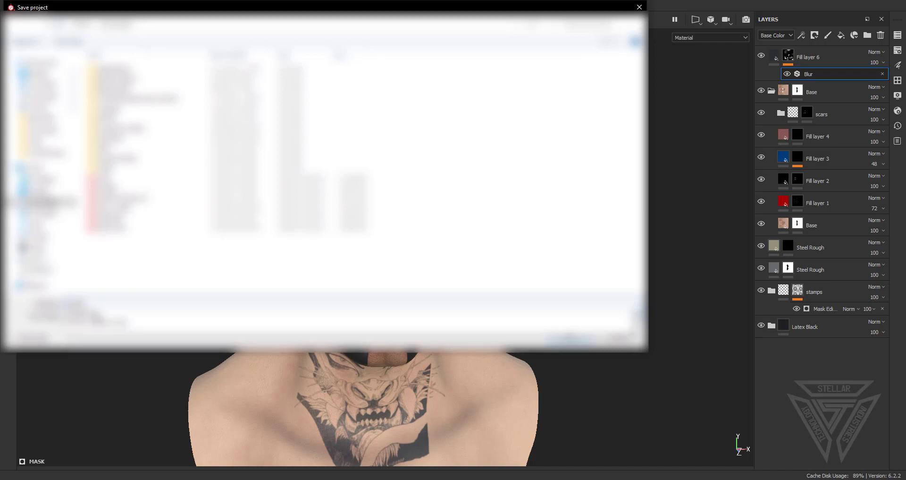
pyautogui.write('2')
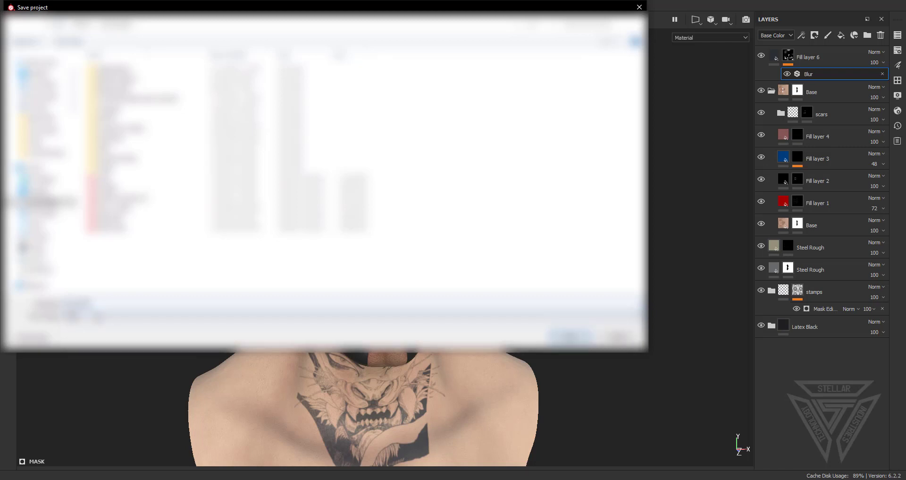
pyautogui.press('Return')
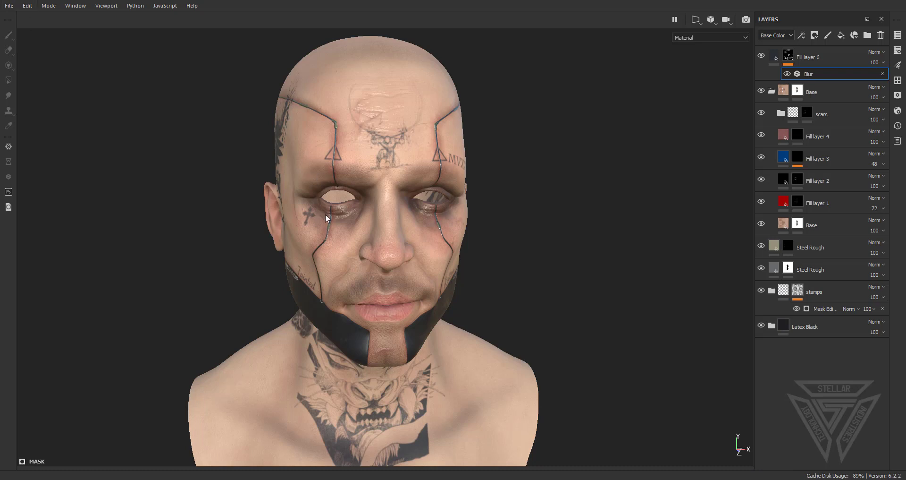
# Open the texture export settings and browse to the Dude folder on the desktop for the output directory.
pyautogui.scroll(3, 325, 216)
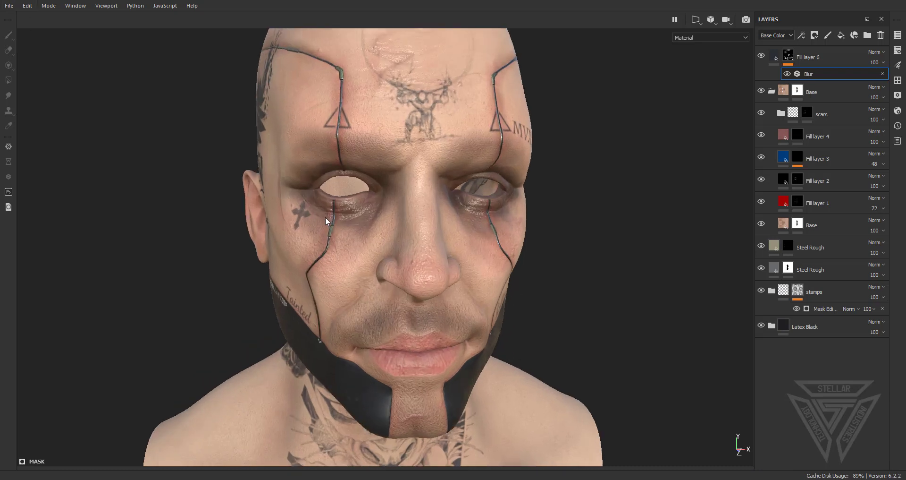
pyautogui.click(12, 6)
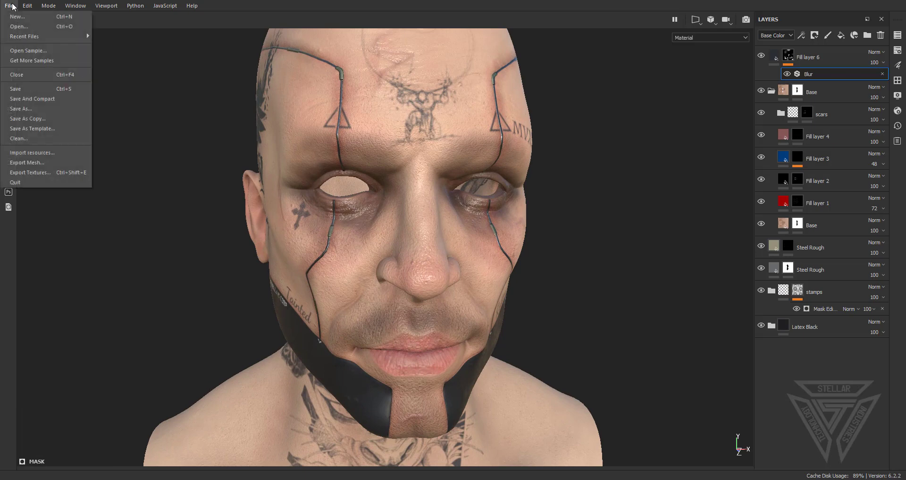
pyautogui.click(37, 173)
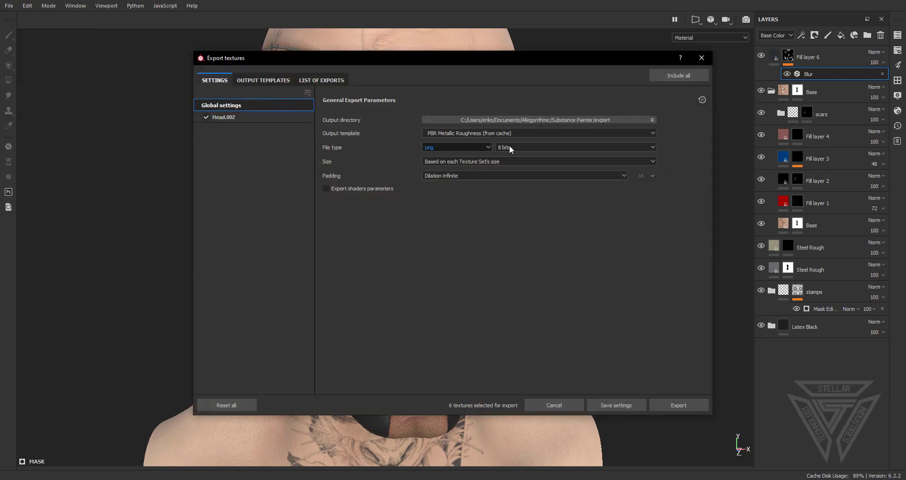
pyautogui.click(531, 119)
pyautogui.click(242, 140)
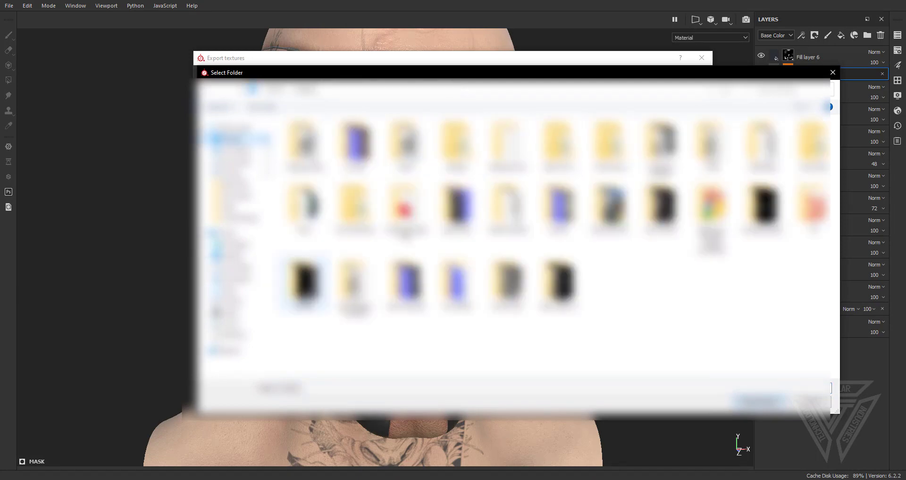
pyautogui.click(720, 150)
pyautogui.doubleClick(719, 152)
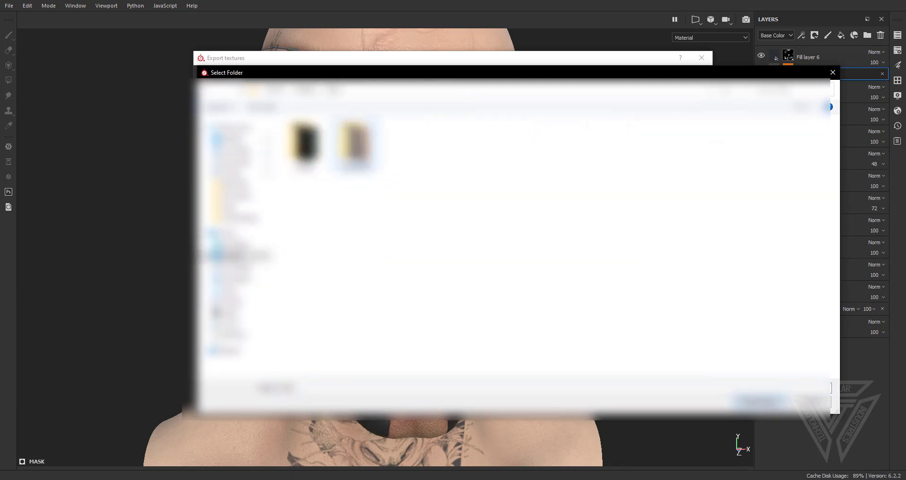
# Create a Cyberpunk 2 folder as the output directory and export the head textures as 8-bit PNGs with the PBR Metallic Roughness template.
pyautogui.rightClick(374, 196)
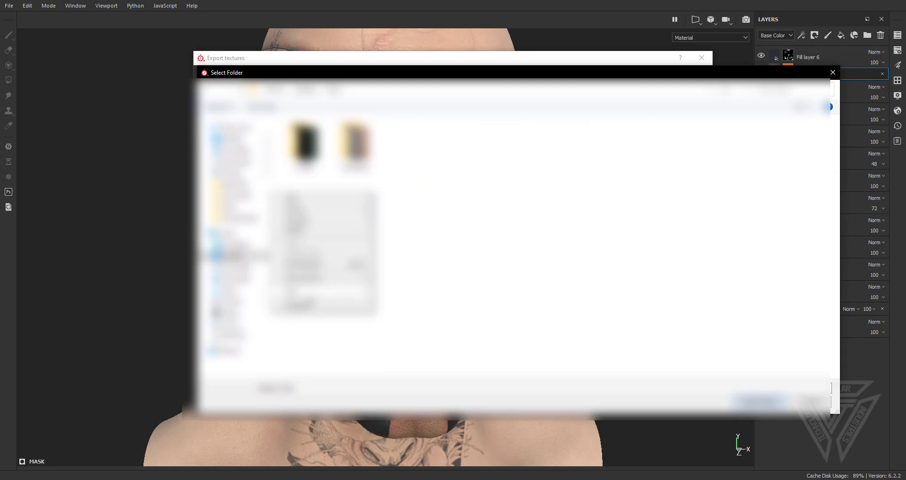
pyautogui.moveTo(331, 287)
pyautogui.click(412, 301)
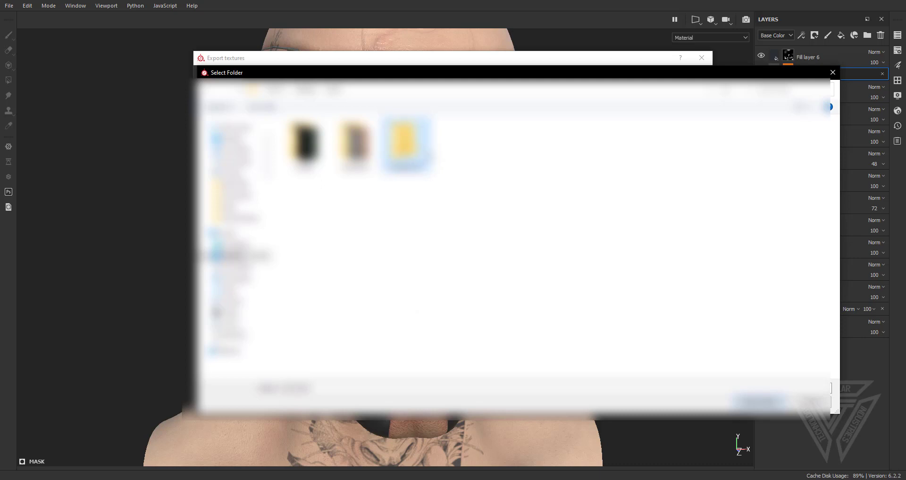
pyautogui.doubleClick(429, 154)
pyautogui.click(760, 401)
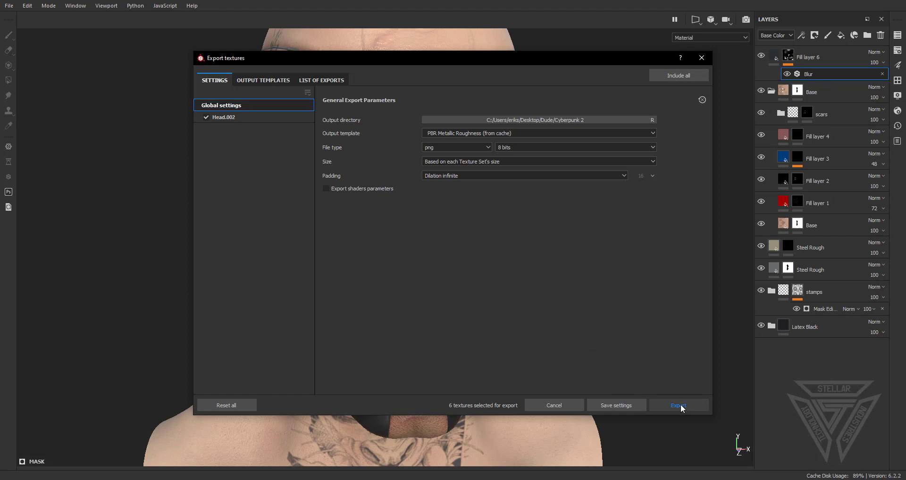
pyautogui.click(680, 405)
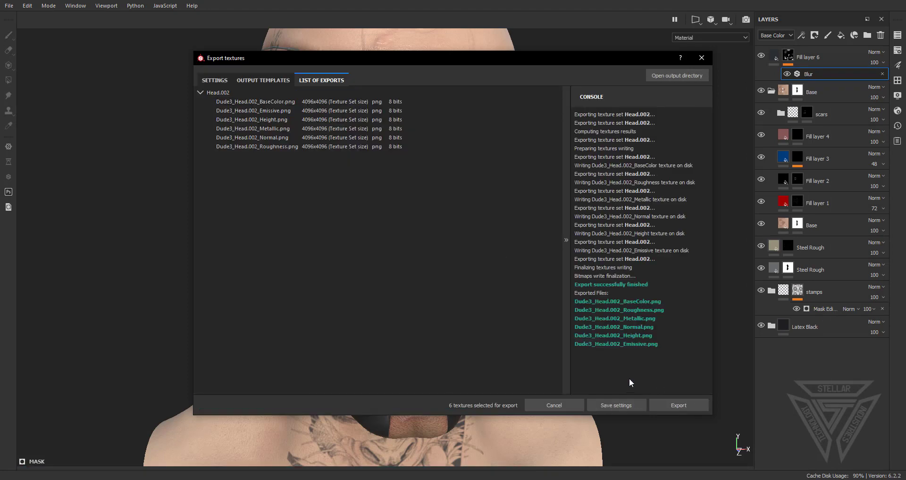
pyautogui.click(700, 59)
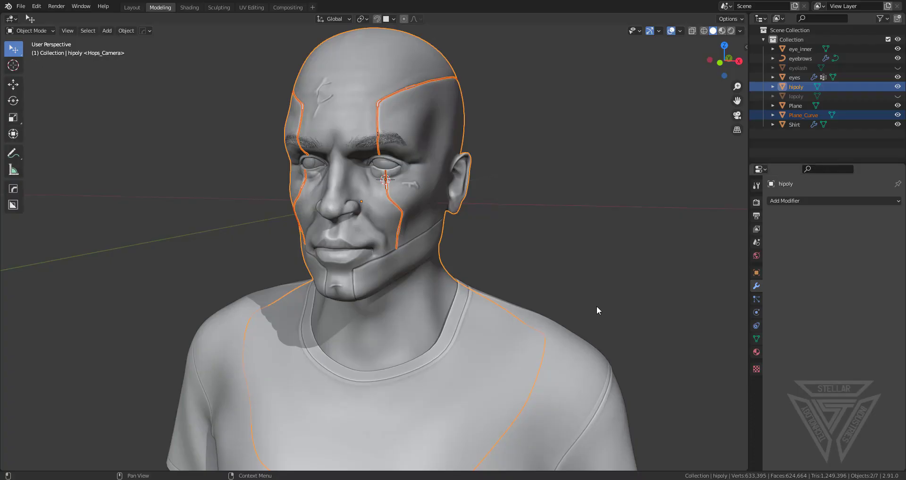
# Switch to Blender, display the render visibility toggles in the outliner, and hide the hipoly and Plane_Curve objects in the viewport.
pyautogui.moveTo(424, 245); pyautogui.dragTo(424, 218, button='middle')
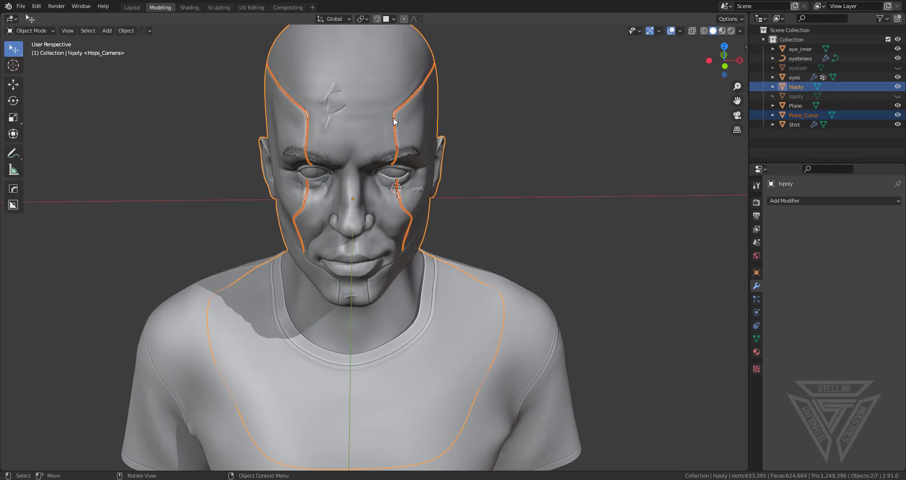
pyautogui.click(887, 19)
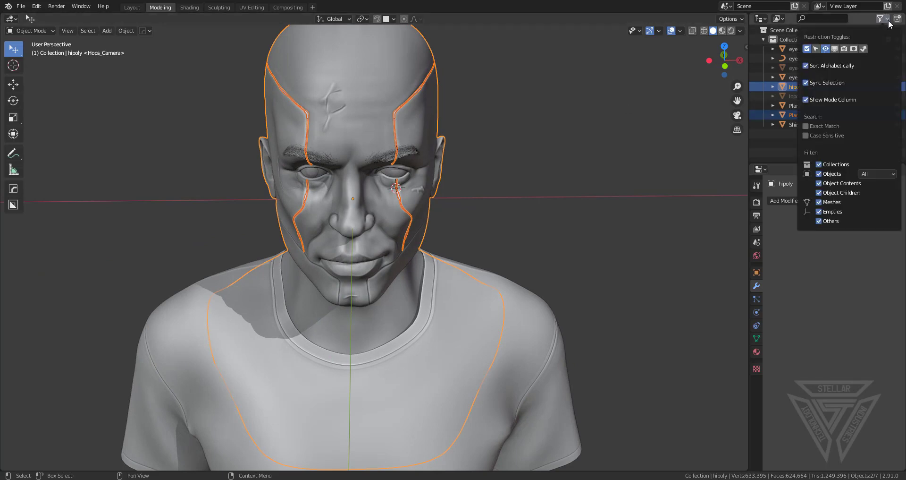
pyautogui.click(843, 49)
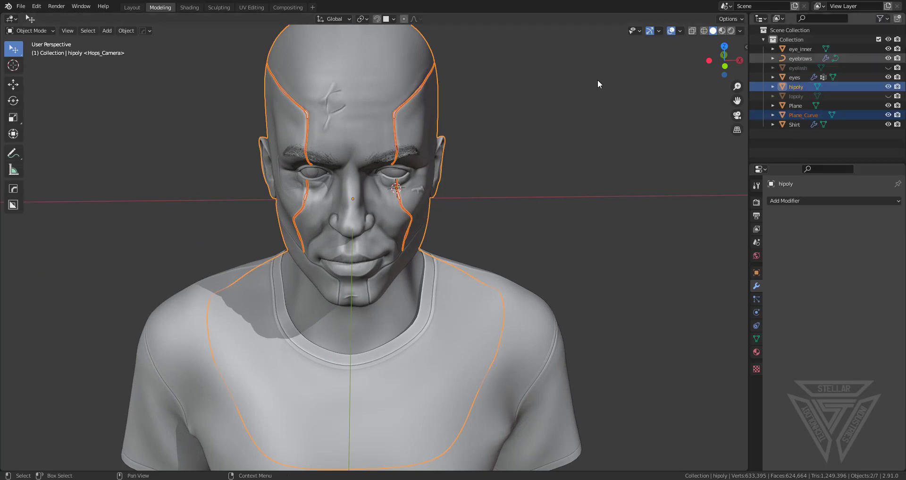
pyautogui.click(888, 87)
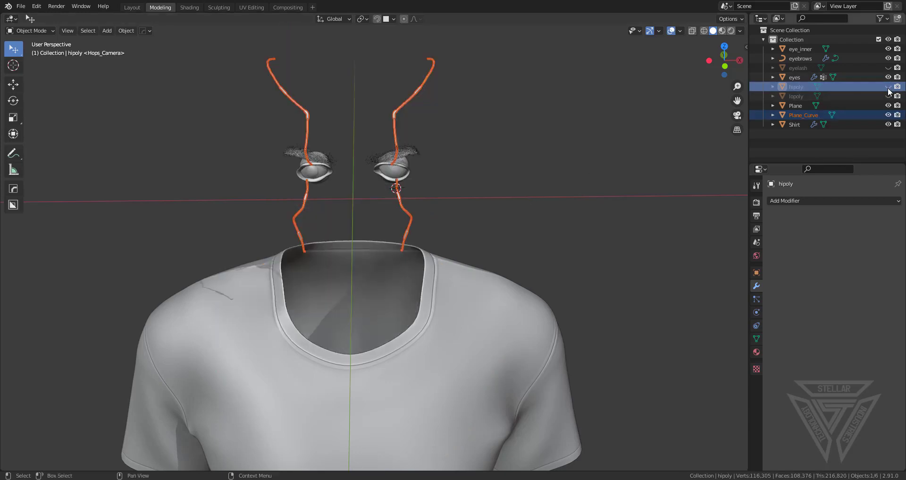
pyautogui.click(889, 115)
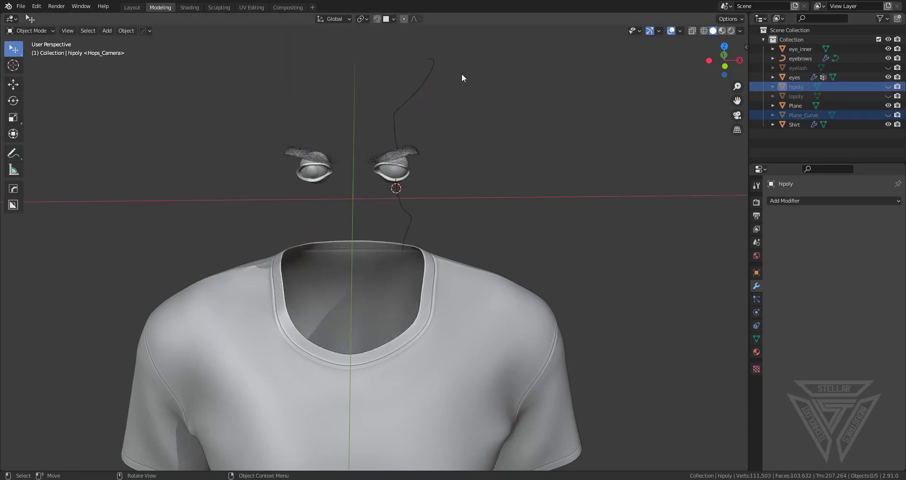
# Delete the leftover Plane object that traces the face cable path, and unhide the lopoly head.
pyautogui.click(420, 84)
pyautogui.press('x')
pyautogui.click(548, 102)
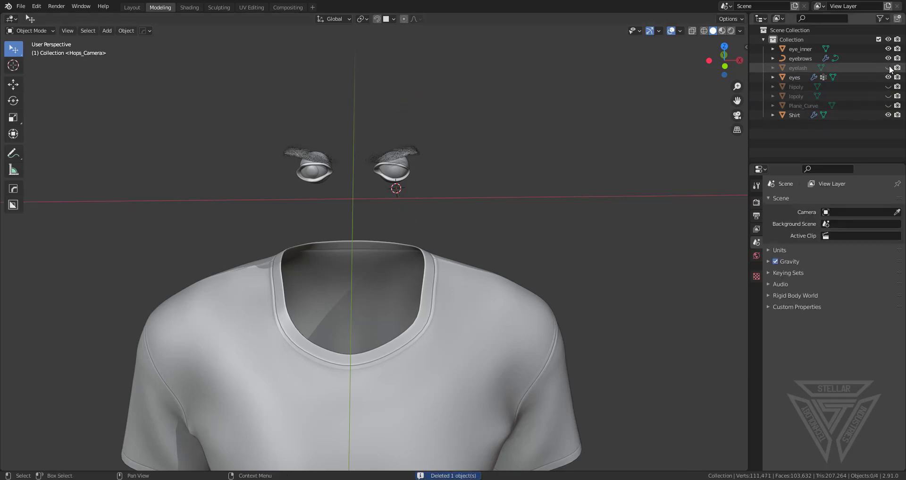
pyautogui.click(889, 96)
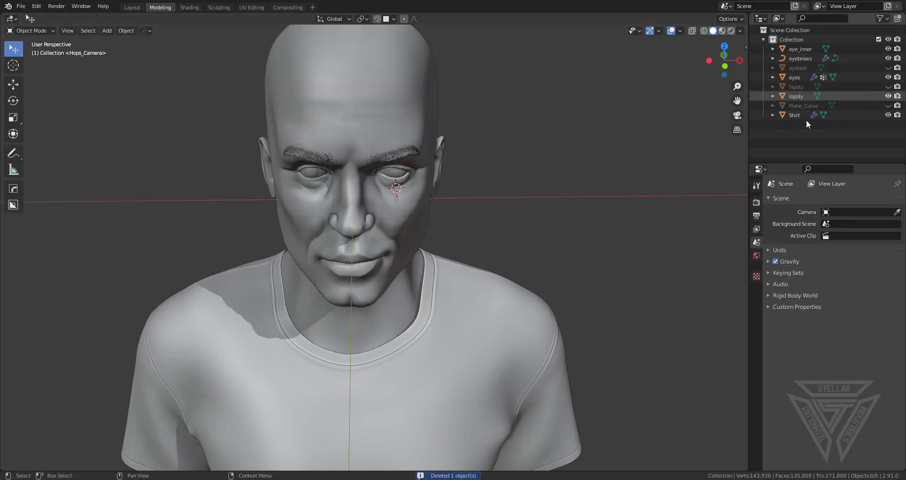
# Show the model in material preview, then make a separate copy of the lopoly head's Head.002 material in the Shading workspace.
pyautogui.moveTo(472, 239); pyautogui.dragTo(477, 222, button='middle')
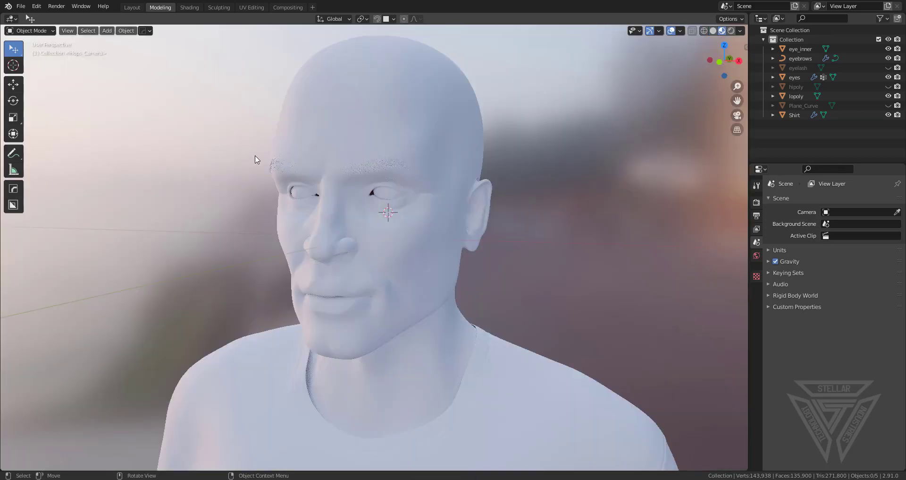
pyautogui.moveTo(327, 177); pyautogui.dragTo(349, 220, button='middle')
pyautogui.moveTo(429, 236); pyautogui.dragTo(347, 78, button='middle')
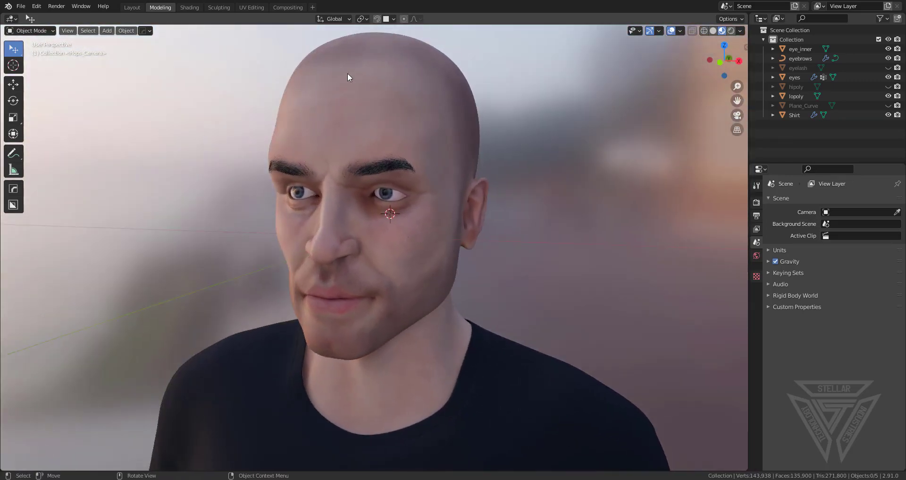
pyautogui.click(189, 7)
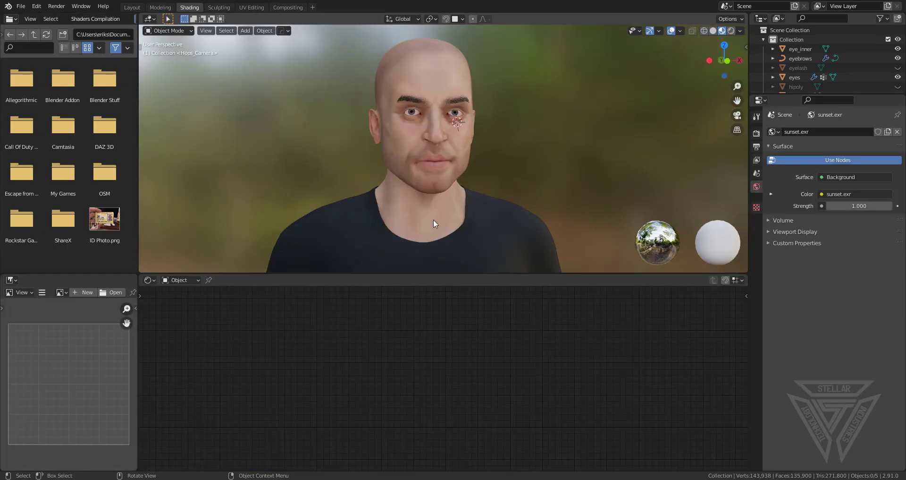
pyautogui.click(432, 168)
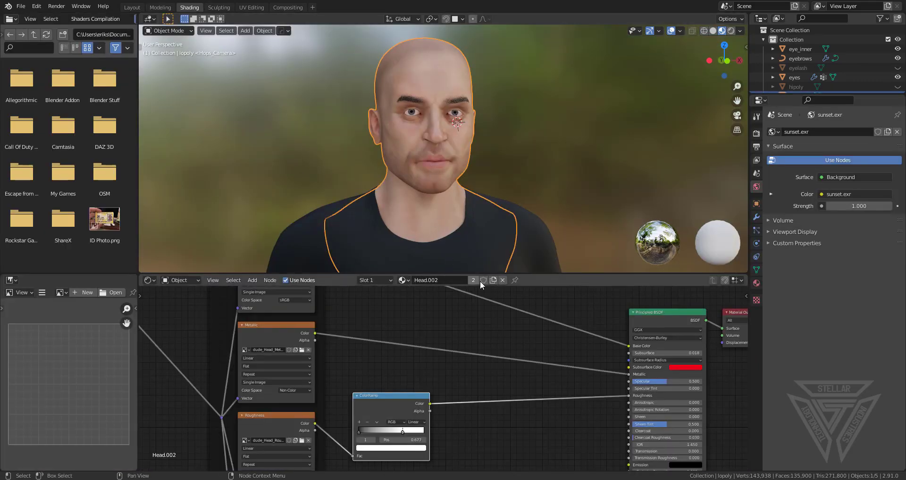
pyautogui.click(494, 280)
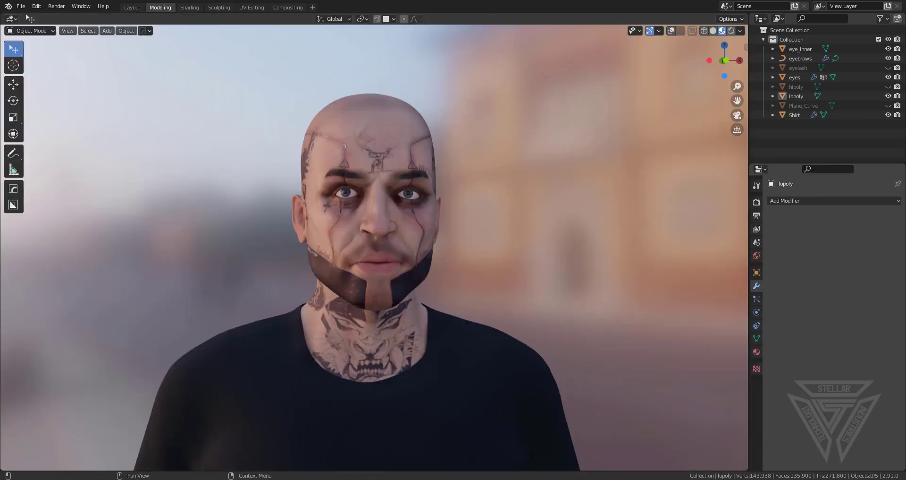
# Examine the textured head from the front and side, up close, checking the tattoos, face cable lines and dark jaw plating.
pyautogui.scroll(1, 502, 283)
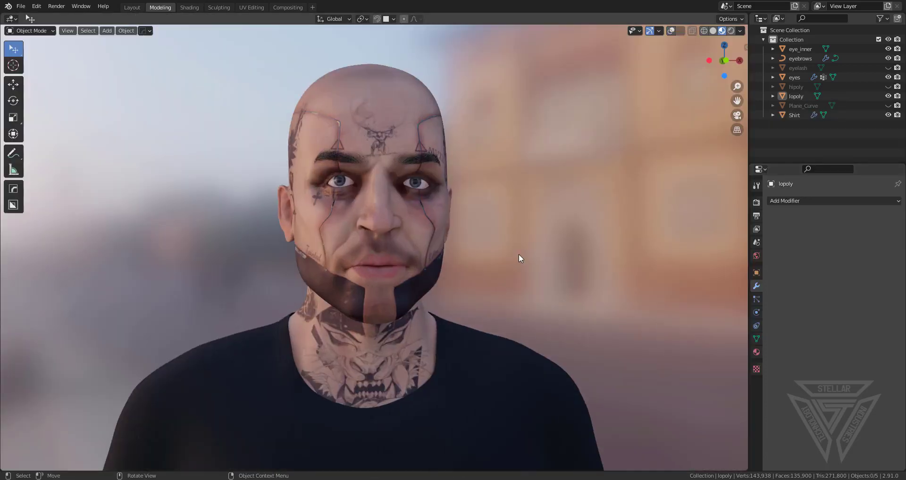
pyautogui.moveTo(519, 254); pyautogui.dragTo(331, 247, button='middle')
pyautogui.scroll(2, 343, 273)
pyautogui.scroll(-3, 387, 219)
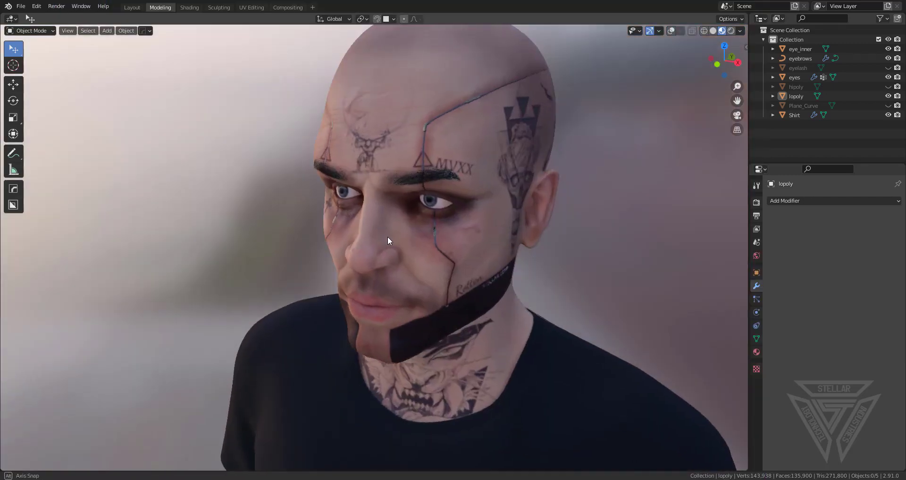
pyautogui.moveTo(387, 236); pyautogui.dragTo(418, 262, button='middle')
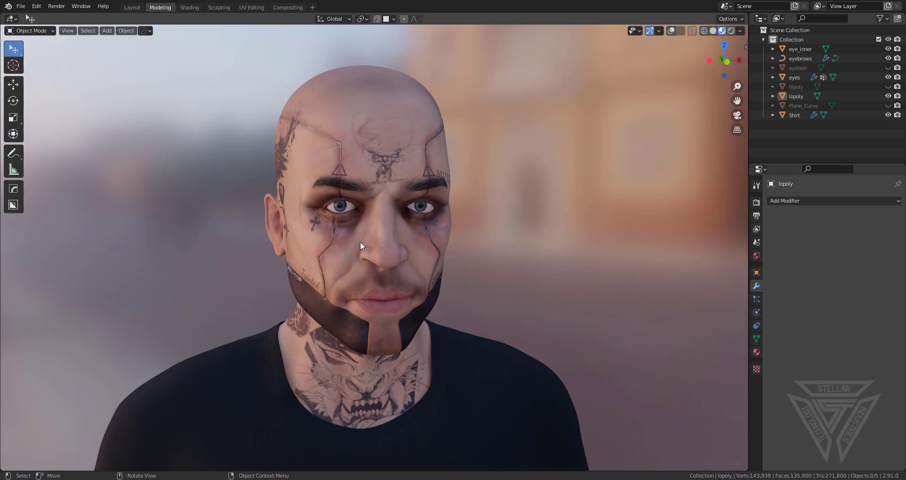
pyautogui.moveTo(361, 241); pyautogui.dragTo(445, 288, button='middle')
pyautogui.scroll(2, 395, 250)
pyautogui.scroll(4, 363, 261)
pyautogui.scroll(2, 362, 258)
pyautogui.scroll(-3, 356, 259)
pyautogui.scroll(-4, 408, 256)
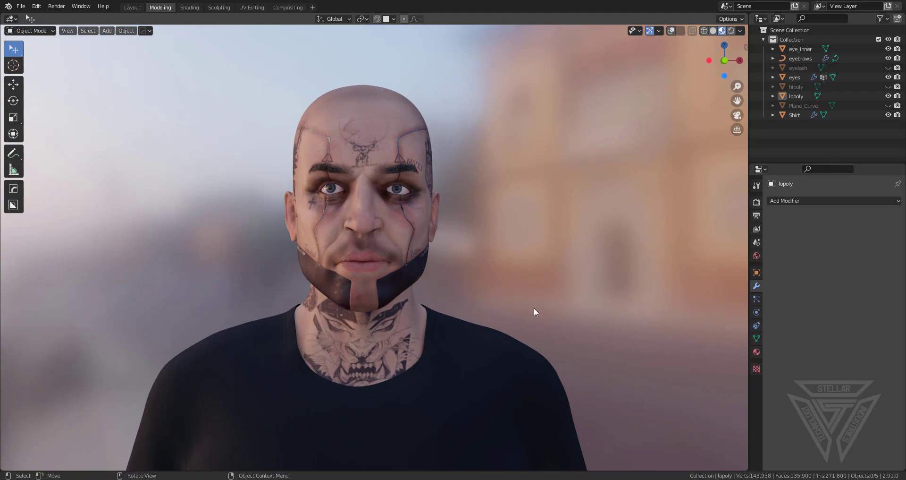